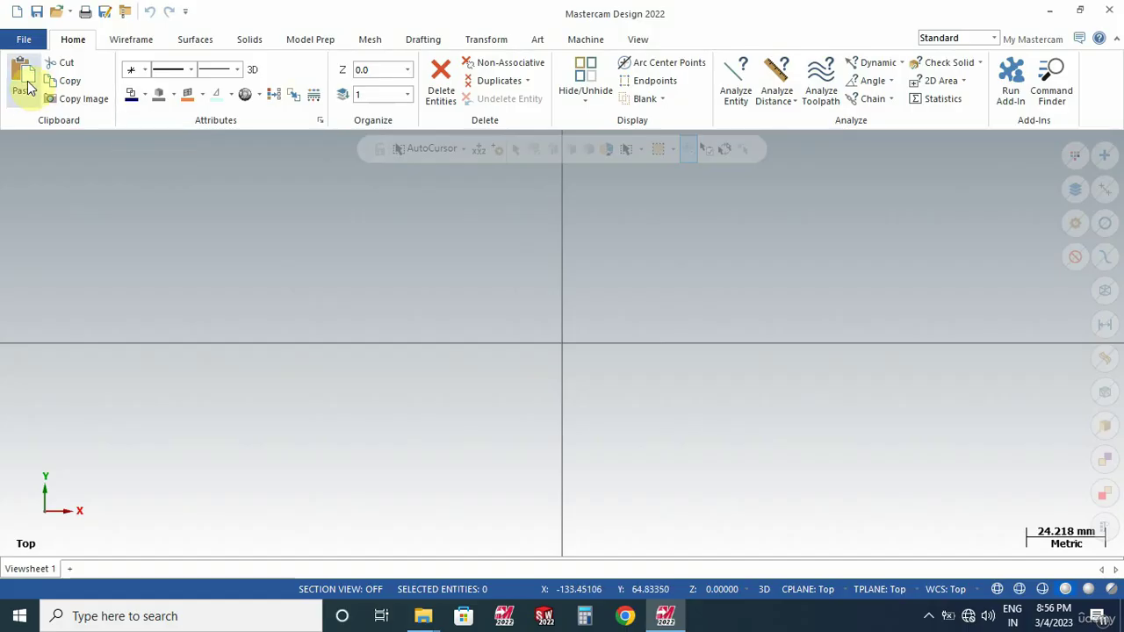
- Open the part file "1st 2d program with model" from the Desktop folder
click(26, 41)
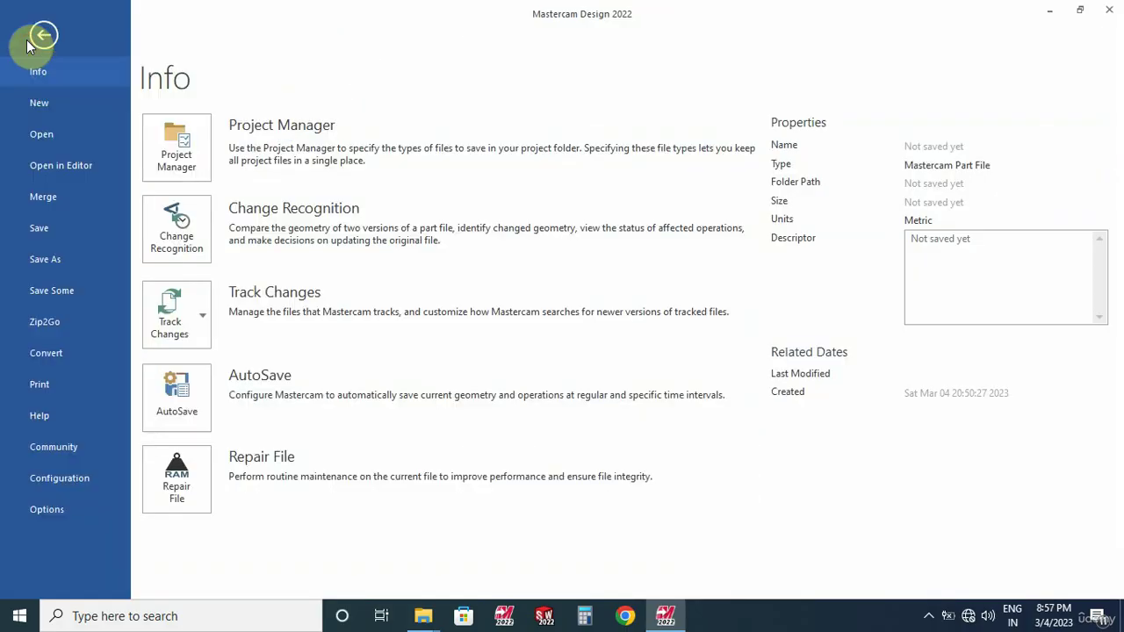
click(48, 134)
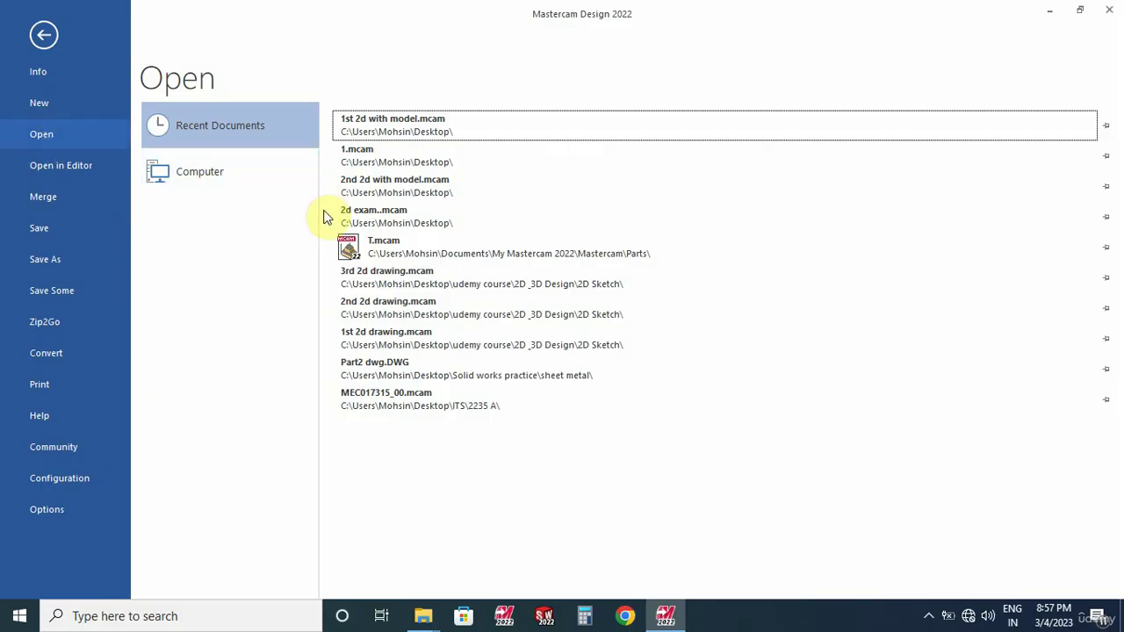
click(259, 181)
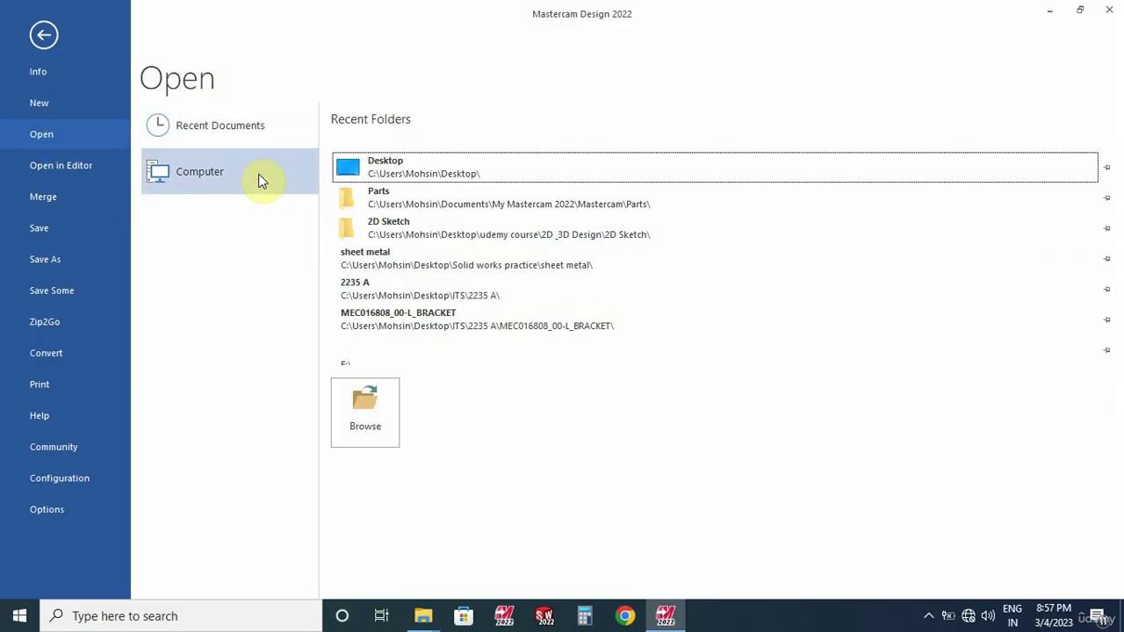
click(366, 414)
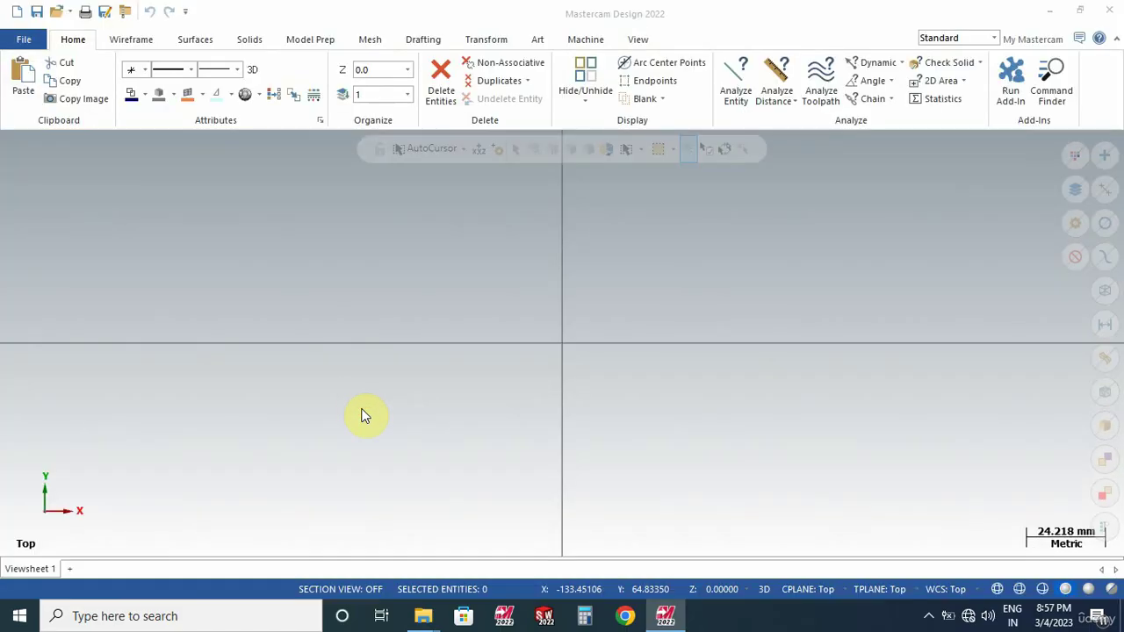
scroll(415, 270, up, 3)
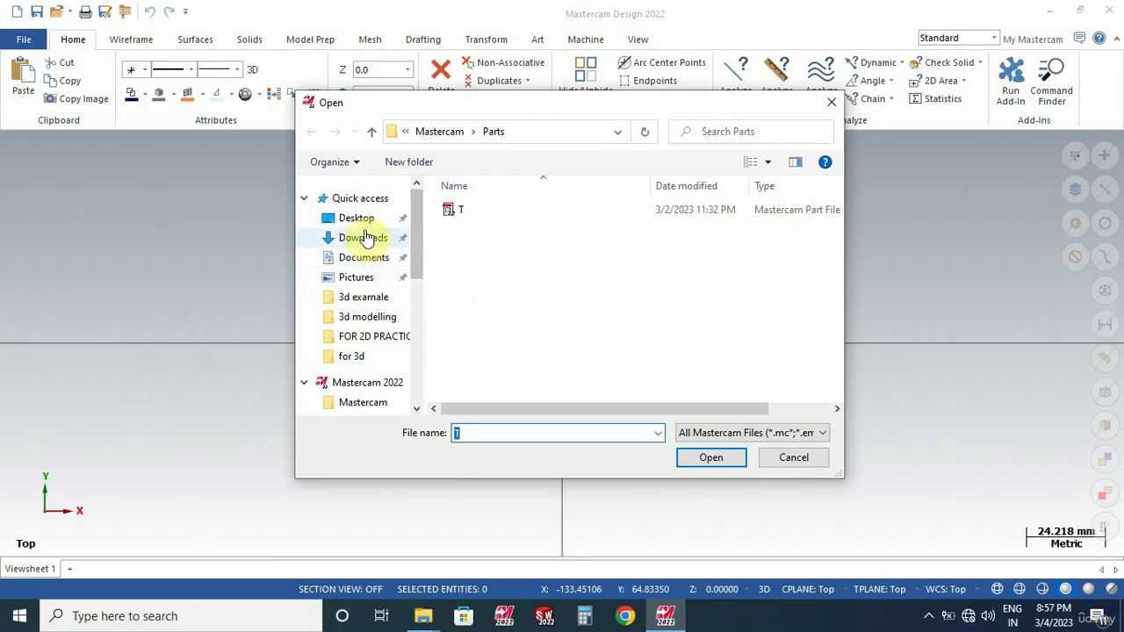
click(360, 217)
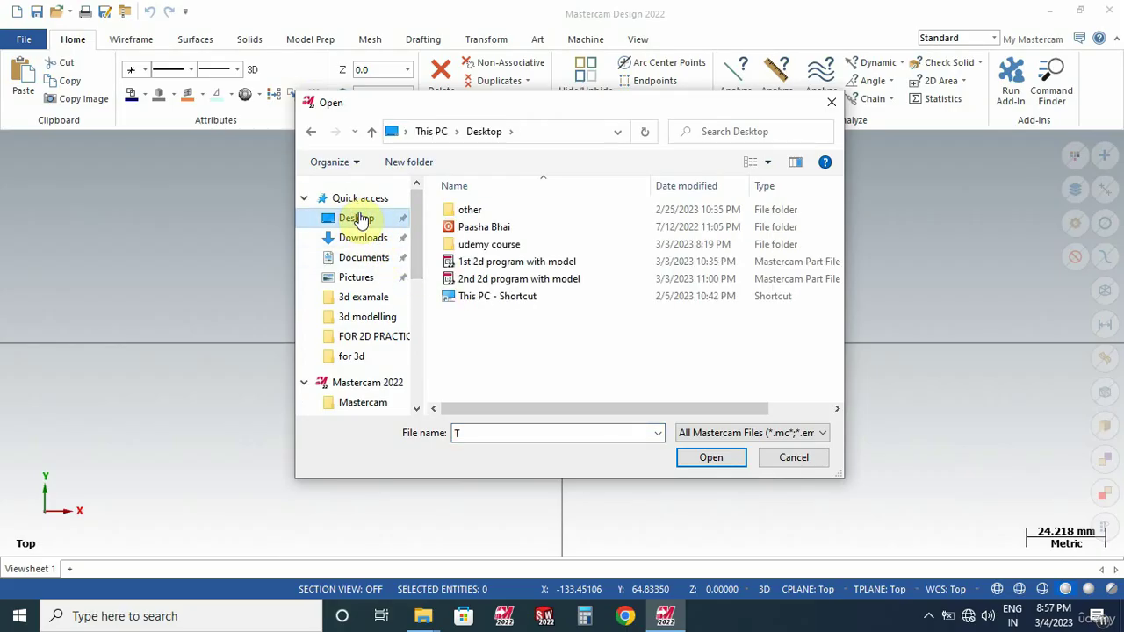
click(507, 263)
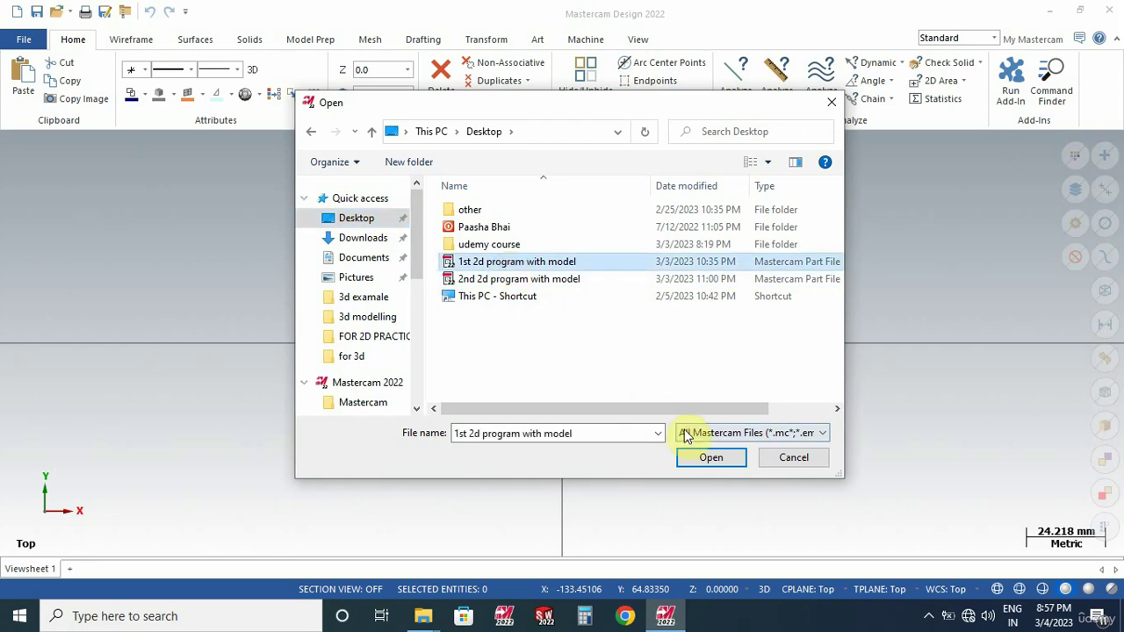
click(707, 459)
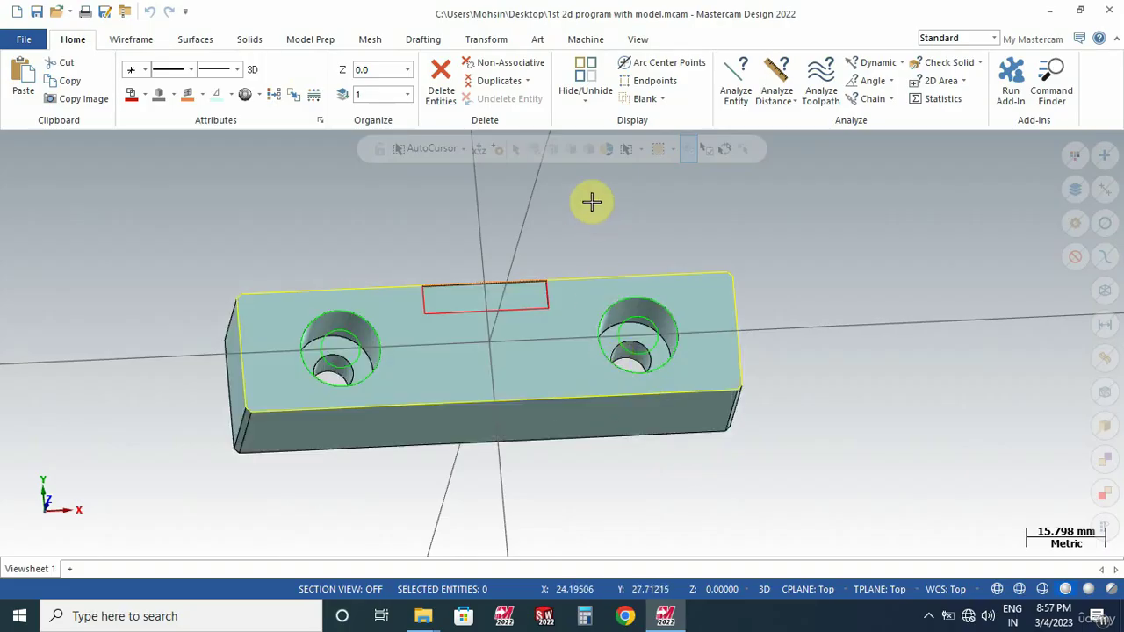
- Translate the whole block and its wireframe with the Move method by about X 84, Y 40 and Z 43 mm
click(493, 40)
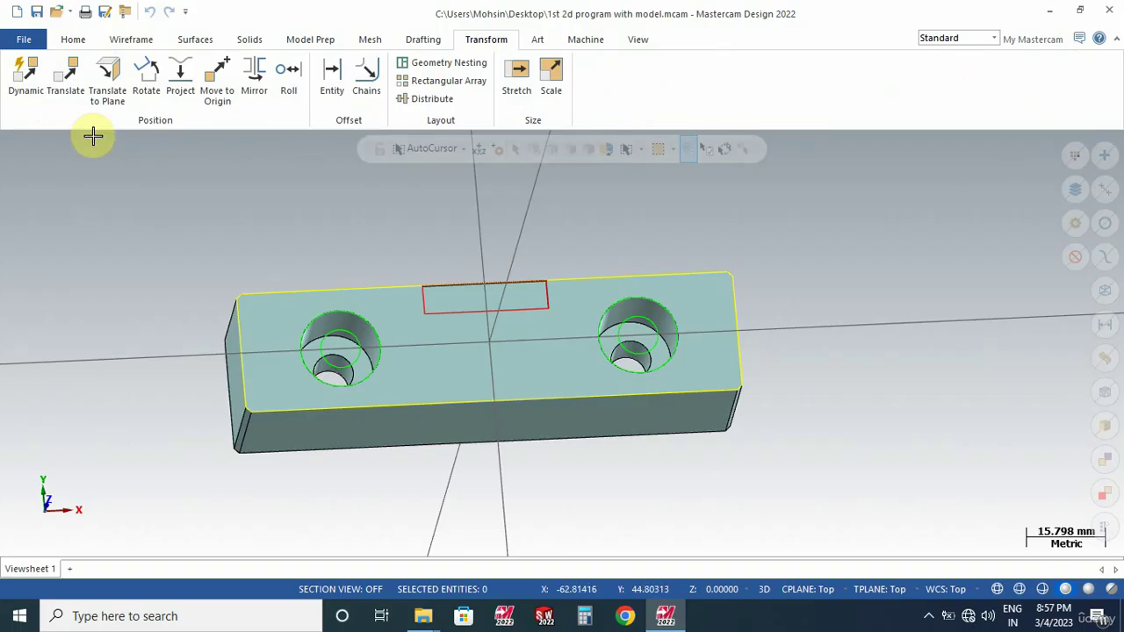
click(64, 93)
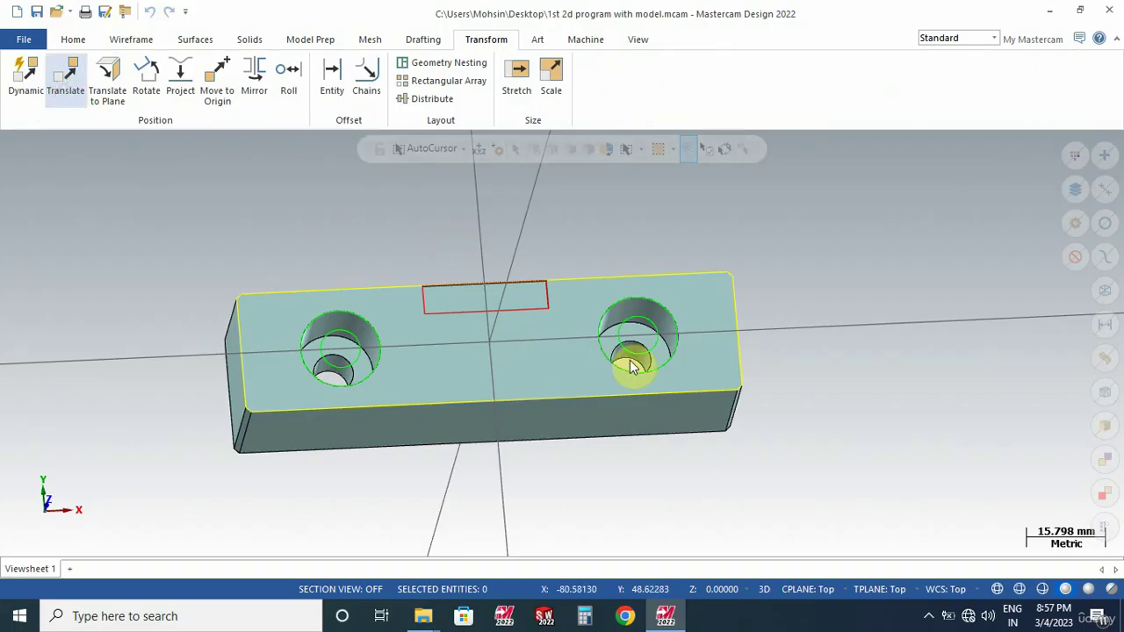
scroll(627, 360, down, 3)
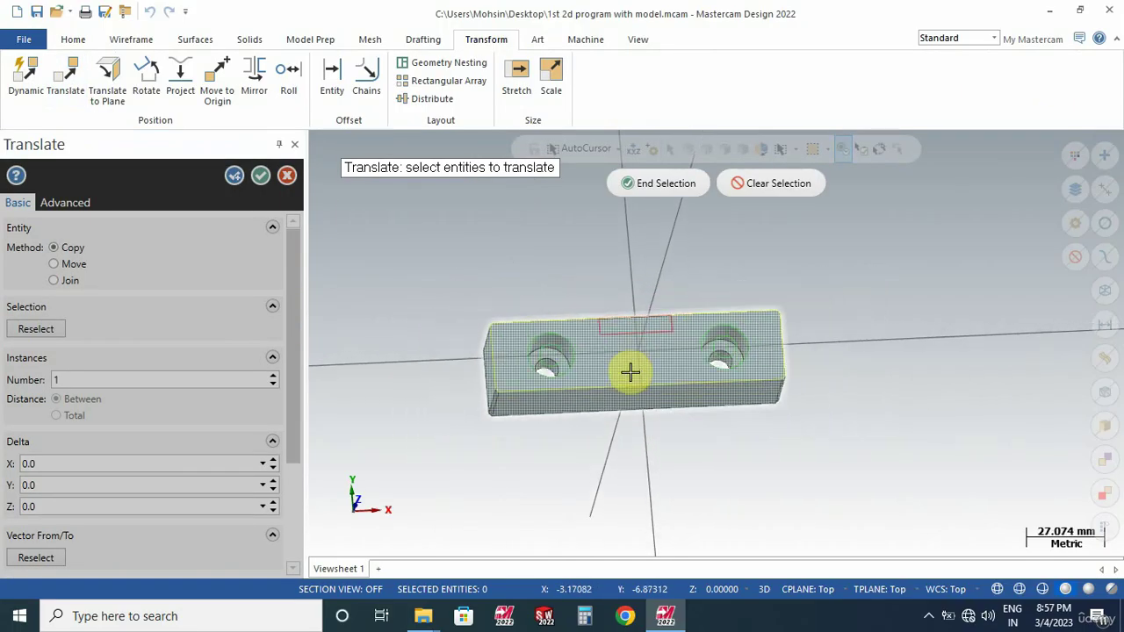
click(571, 411)
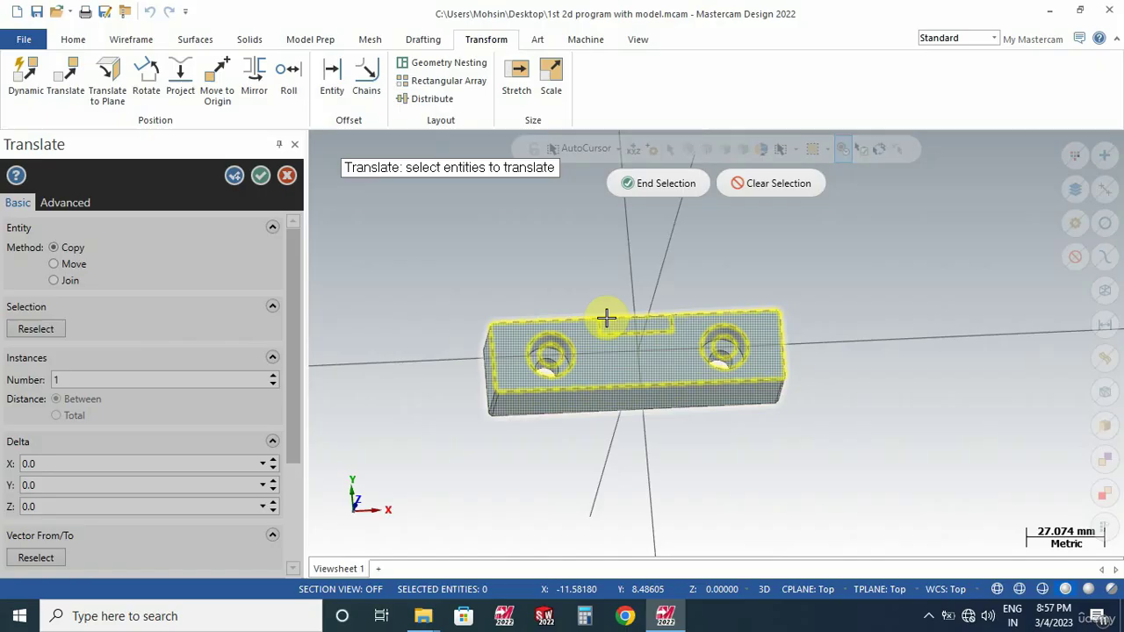
click(655, 188)
drag(628, 330, 644, 254)
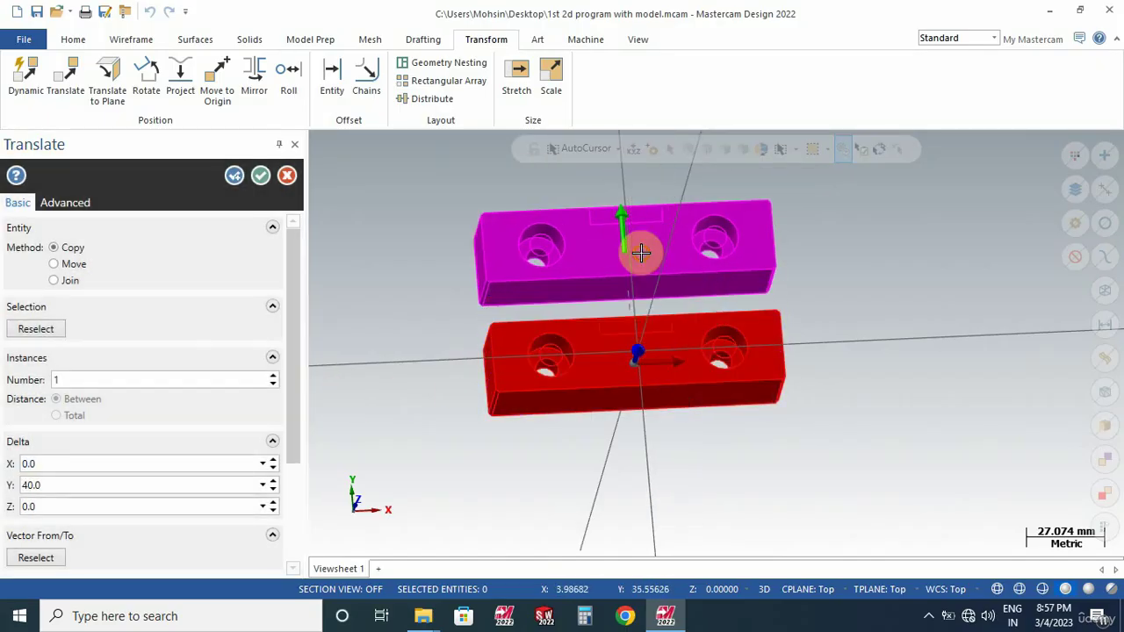
click(722, 338)
drag(722, 338, 873, 255)
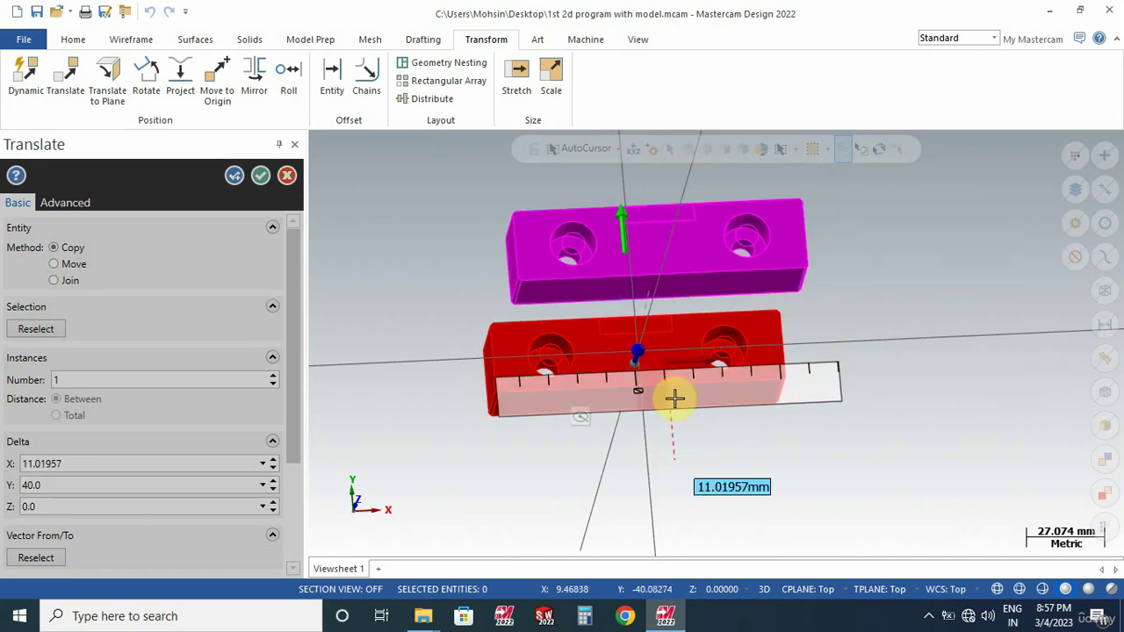
click(875, 319)
middle_drag(735, 431, 696, 379)
drag(639, 316, 409, 243)
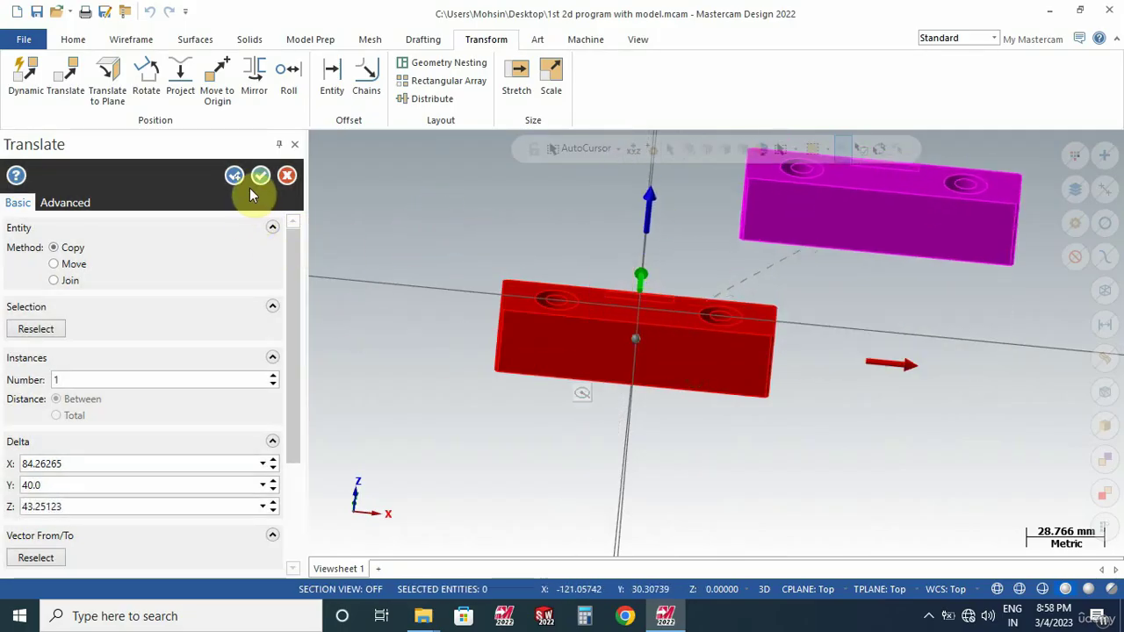
click(55, 265)
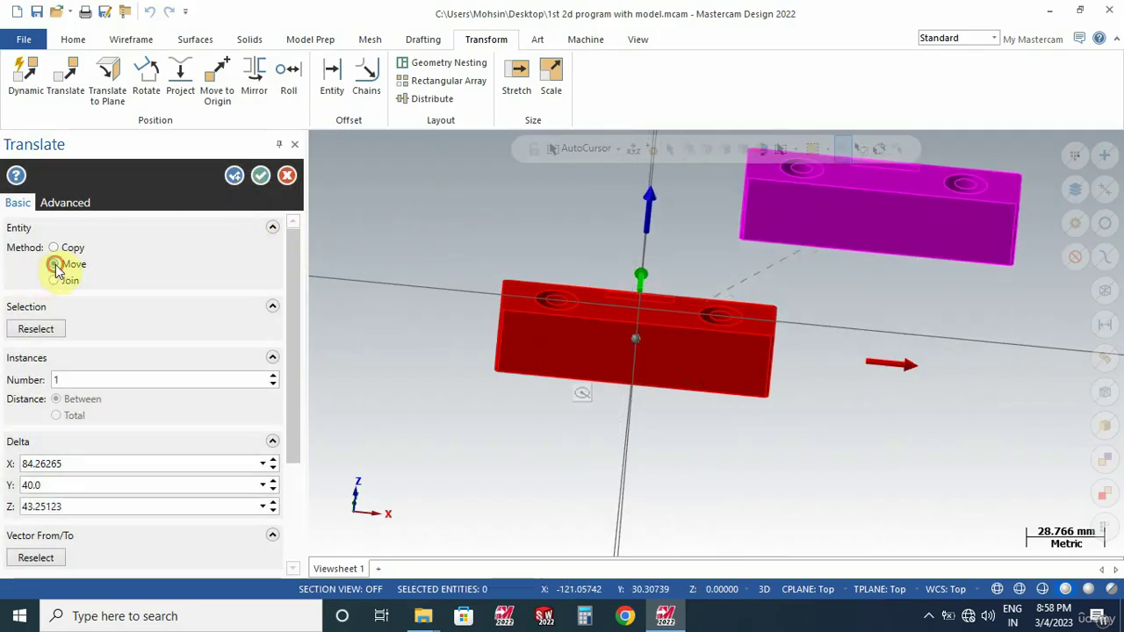
click(260, 175)
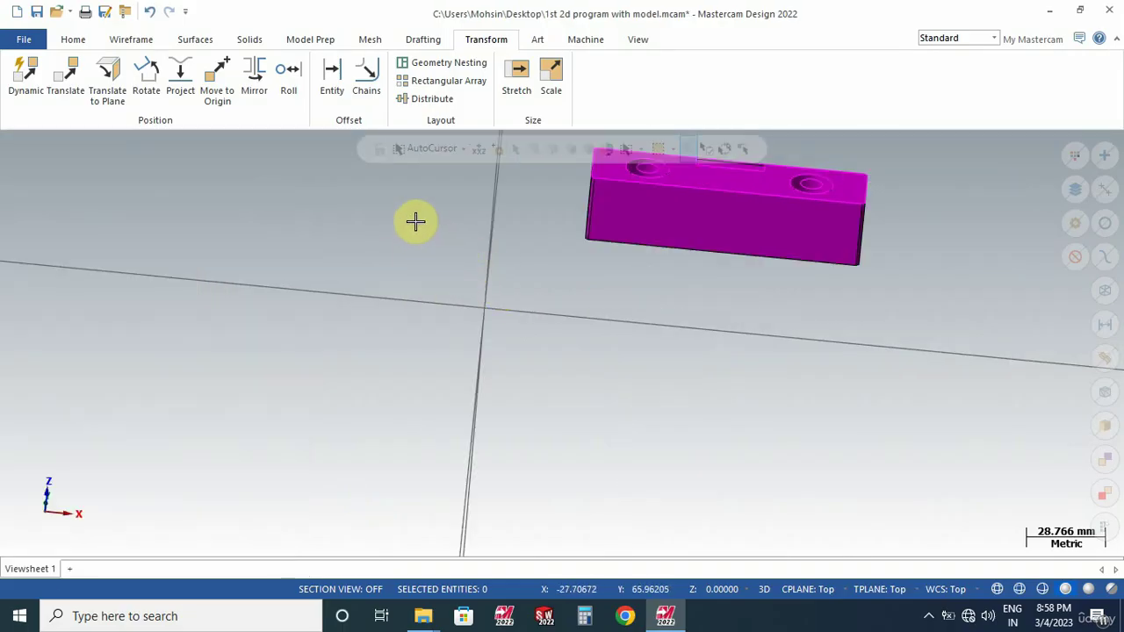
- Clear the transform result colors from the moved block and its wireframe
right_click(415, 221)
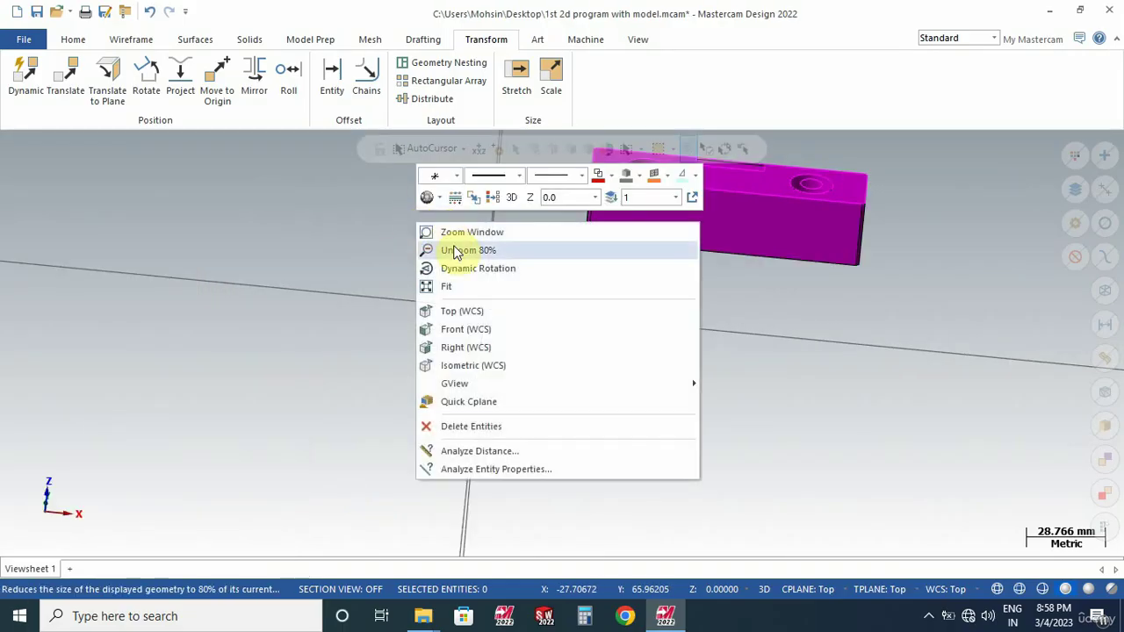
click(494, 199)
middle_drag(684, 354, 682, 395)
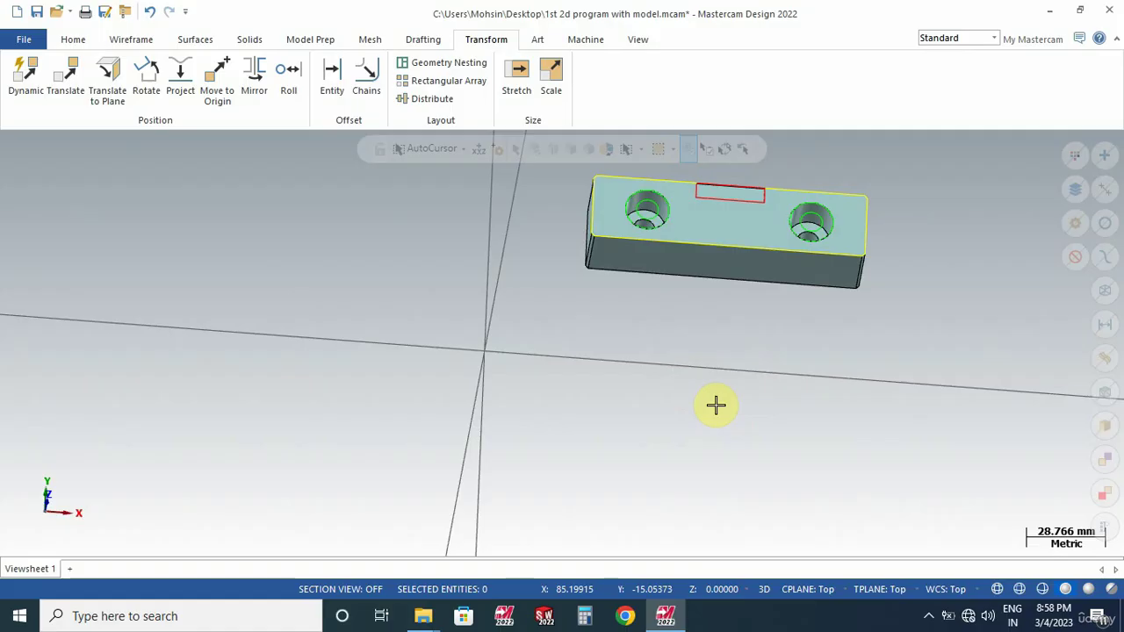
- Show the Levels manager, widen its Number column and create level 2 as the active level
click(640, 41)
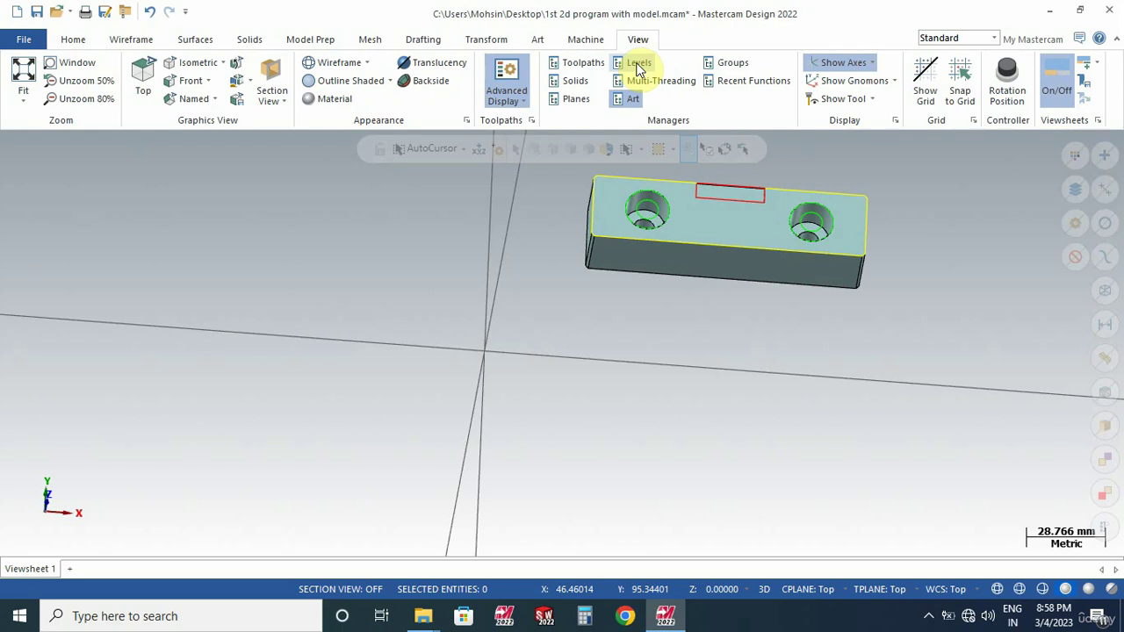
click(638, 64)
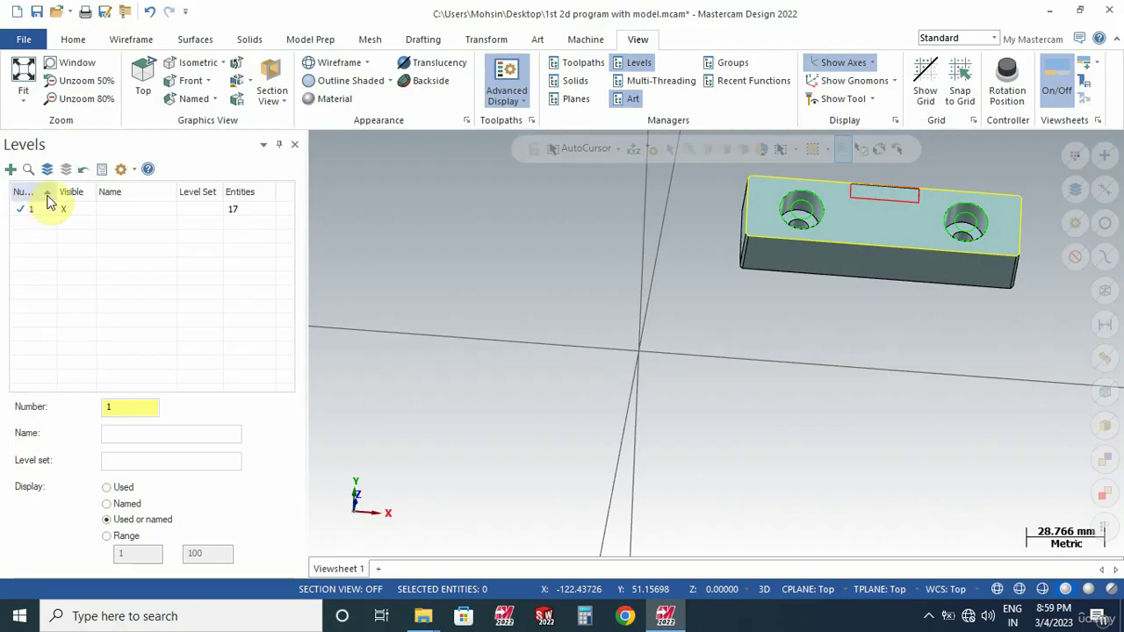
drag(56, 192, 83, 193)
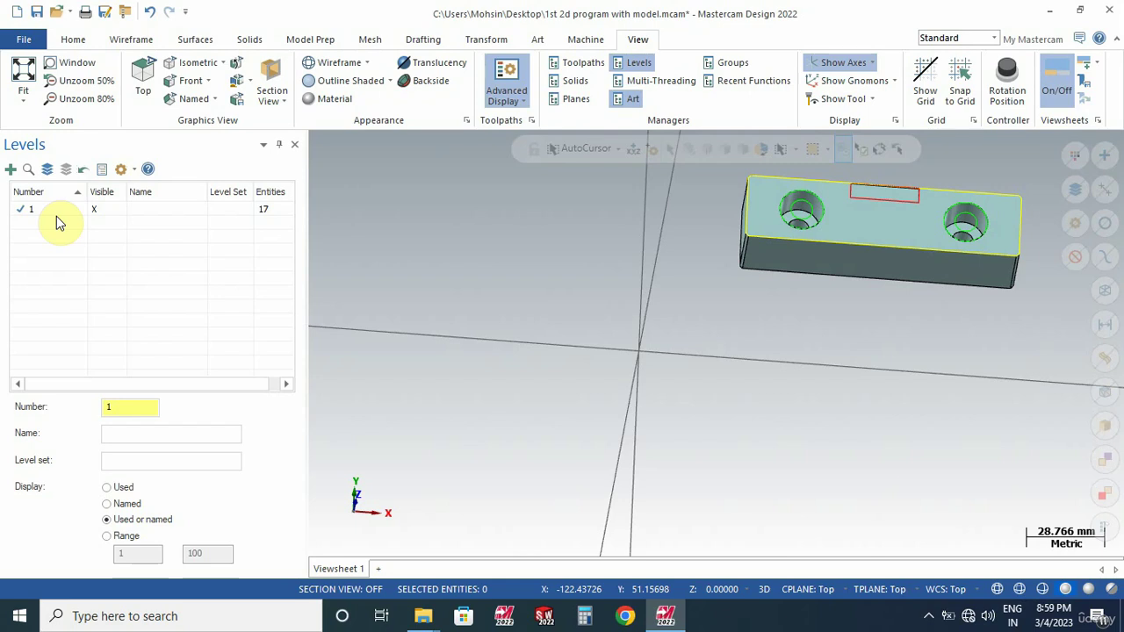
double_click(119, 408)
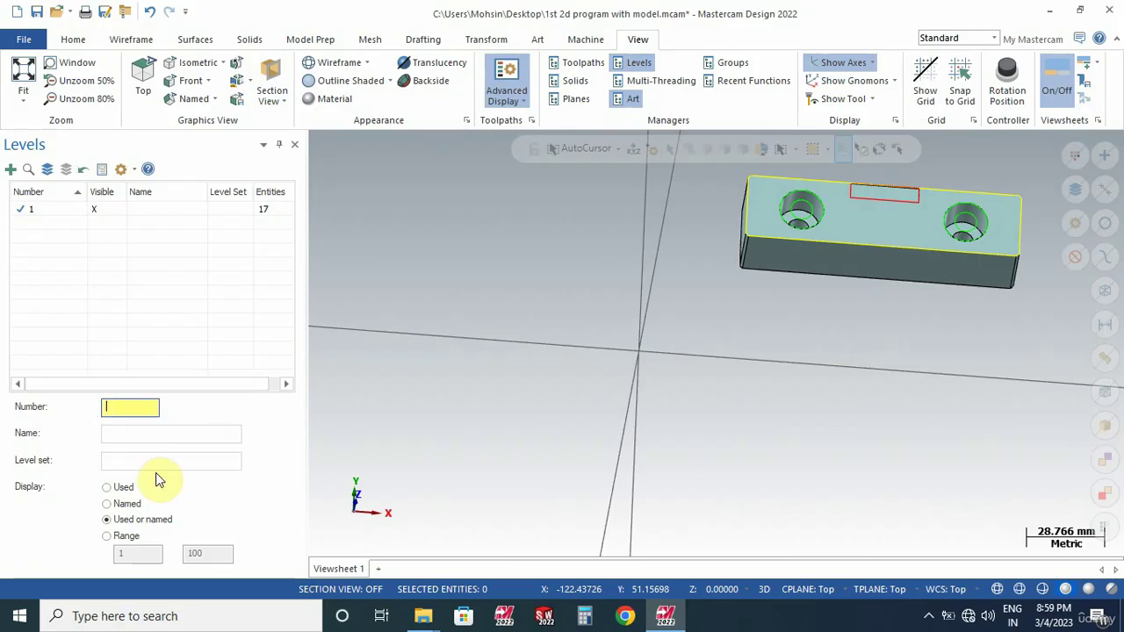
text(2)
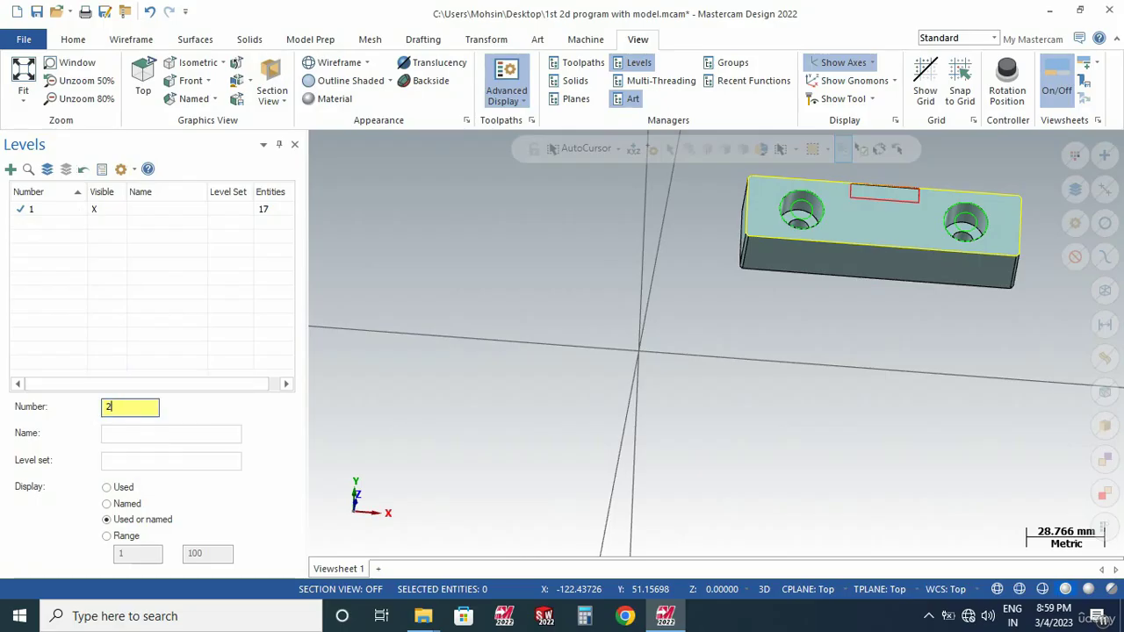
key(Return)
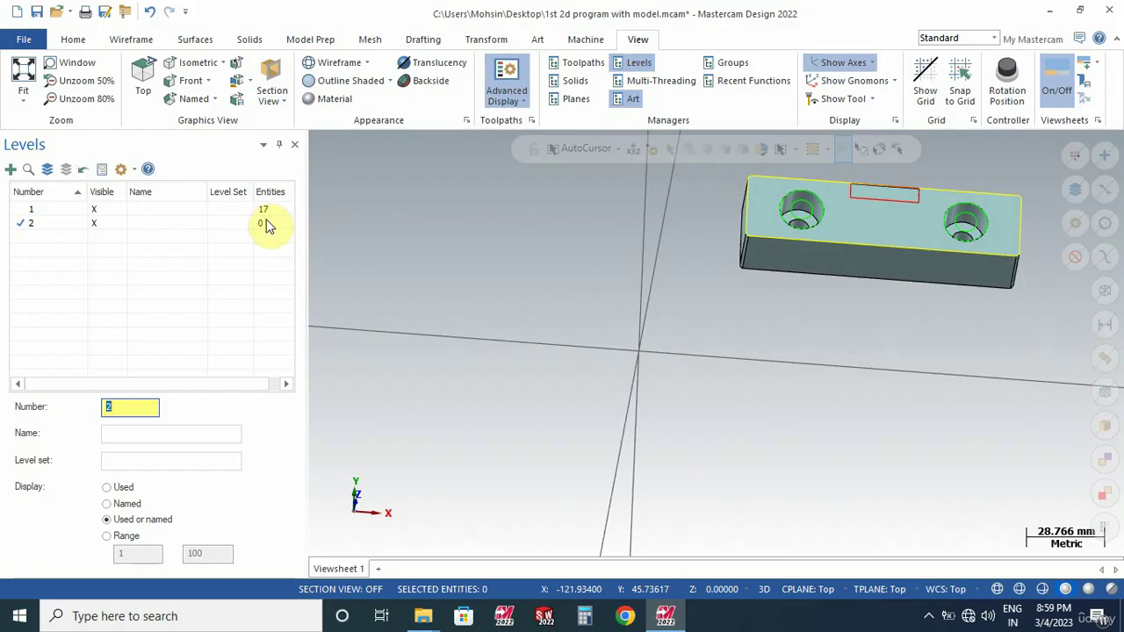
- Copy all entities of level 1 and paste them into level 2, making level 2 active
click(22, 210)
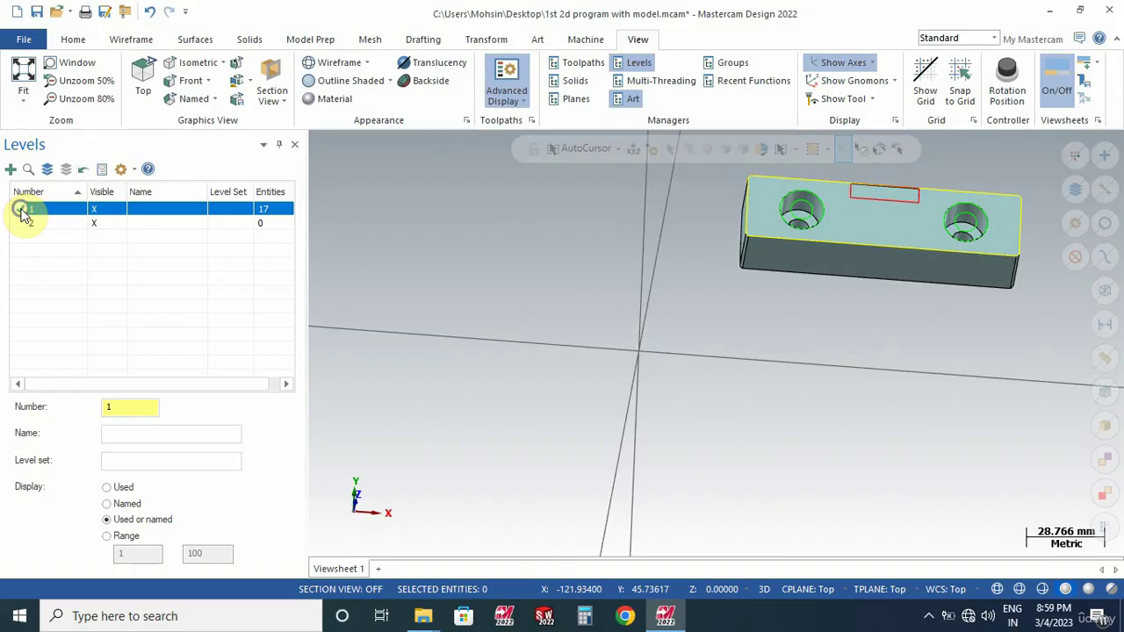
right_click(24, 213)
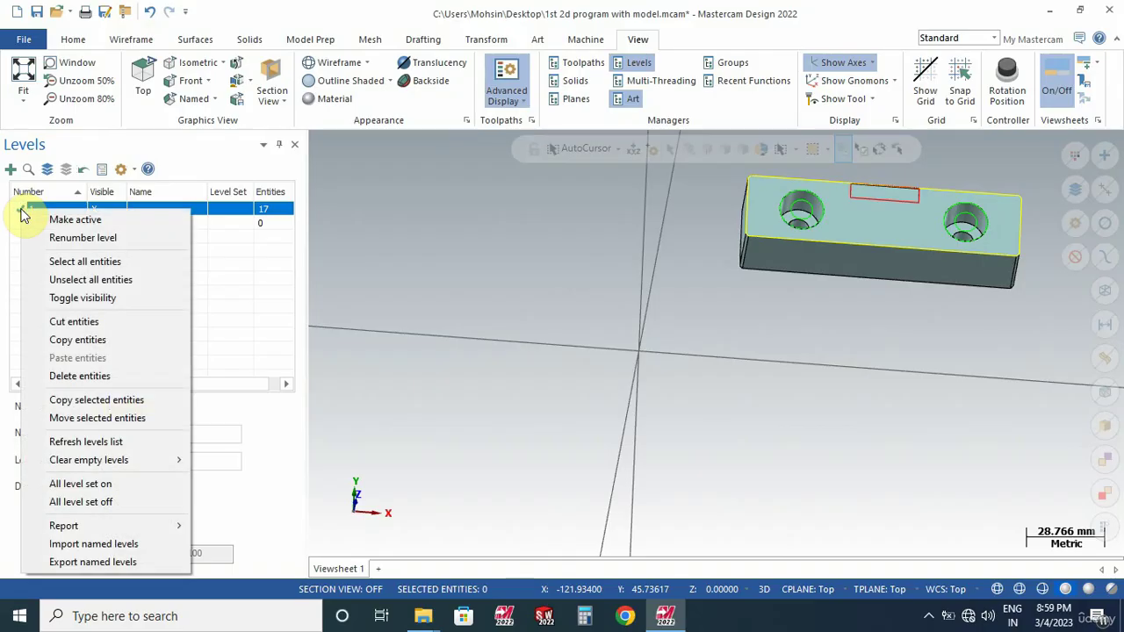
click(103, 340)
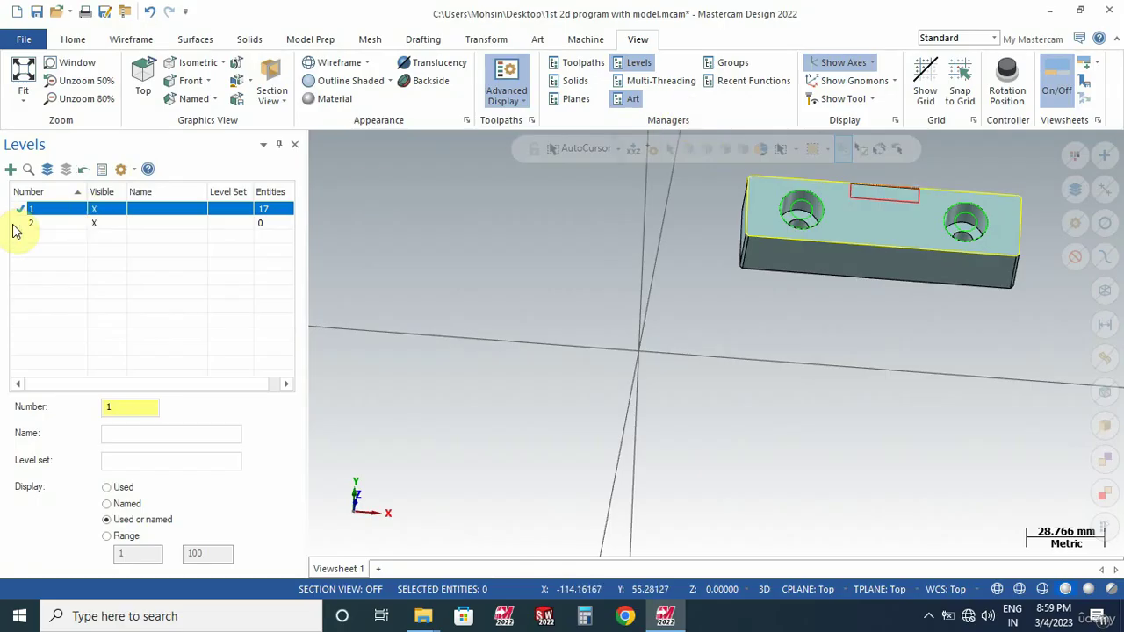
click(80, 225)
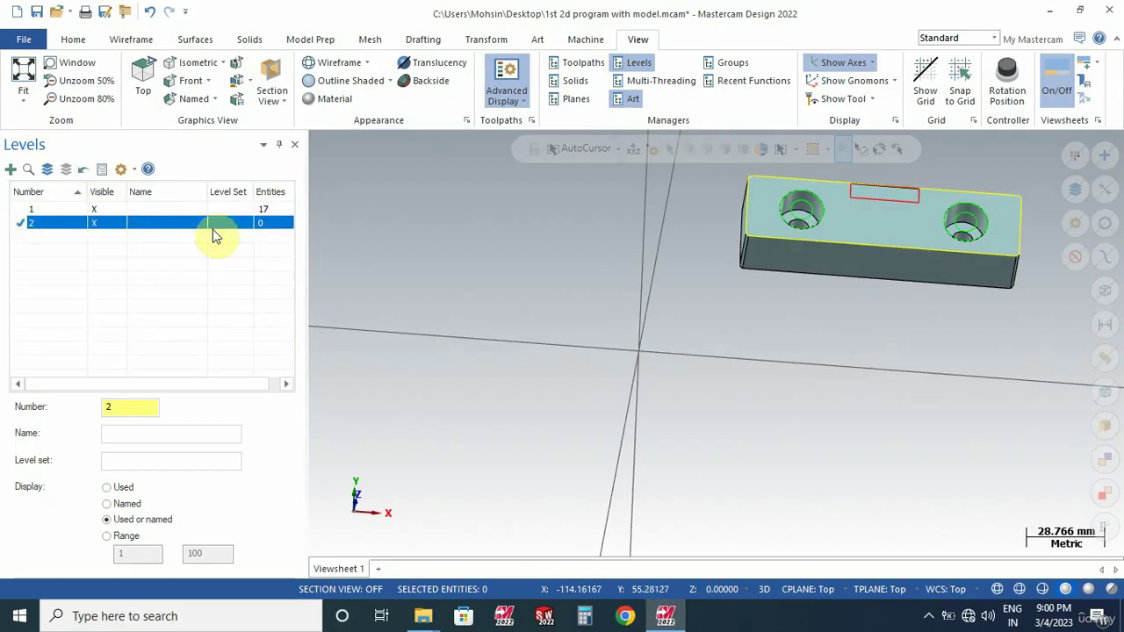
right_click(70, 222)
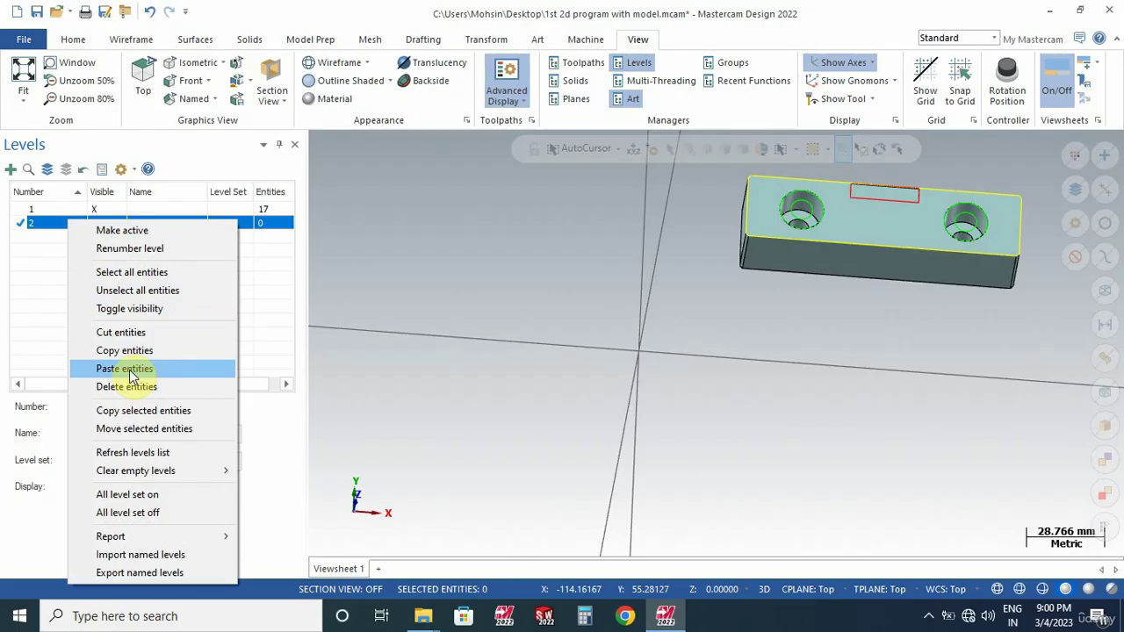
click(128, 369)
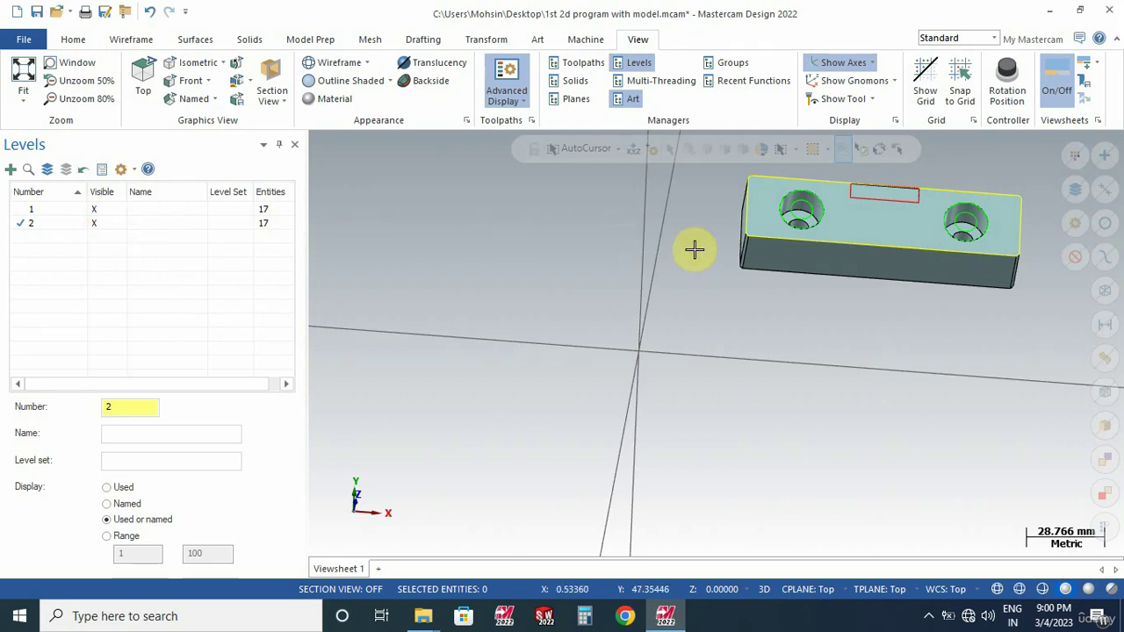
- Turn off the visibility of all levels except the active level 2
click(895, 228)
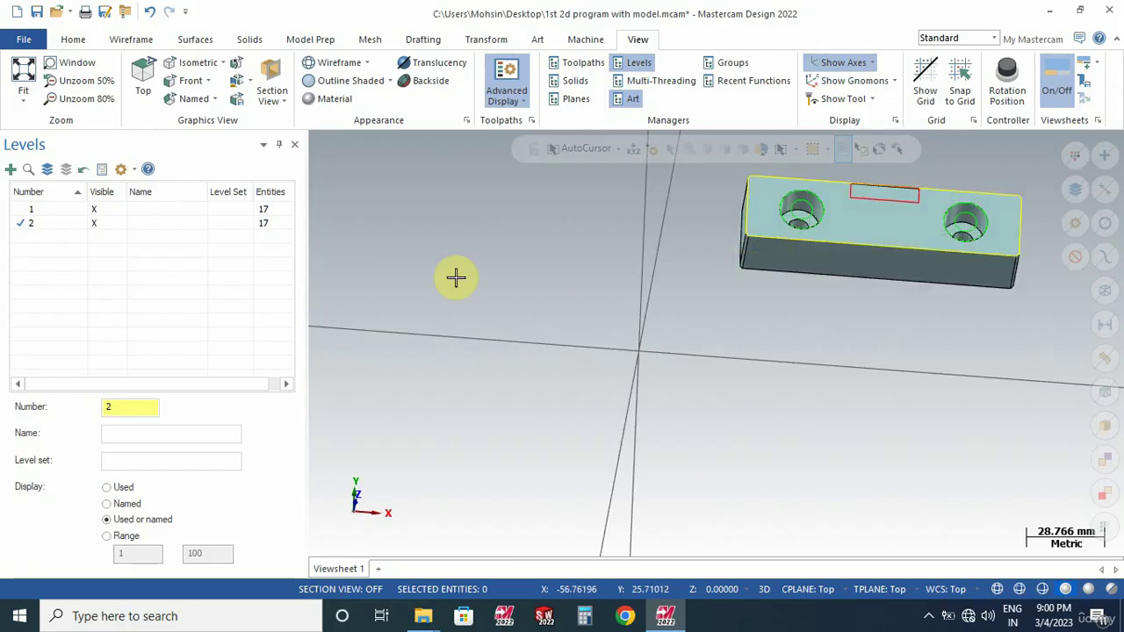
click(19, 224)
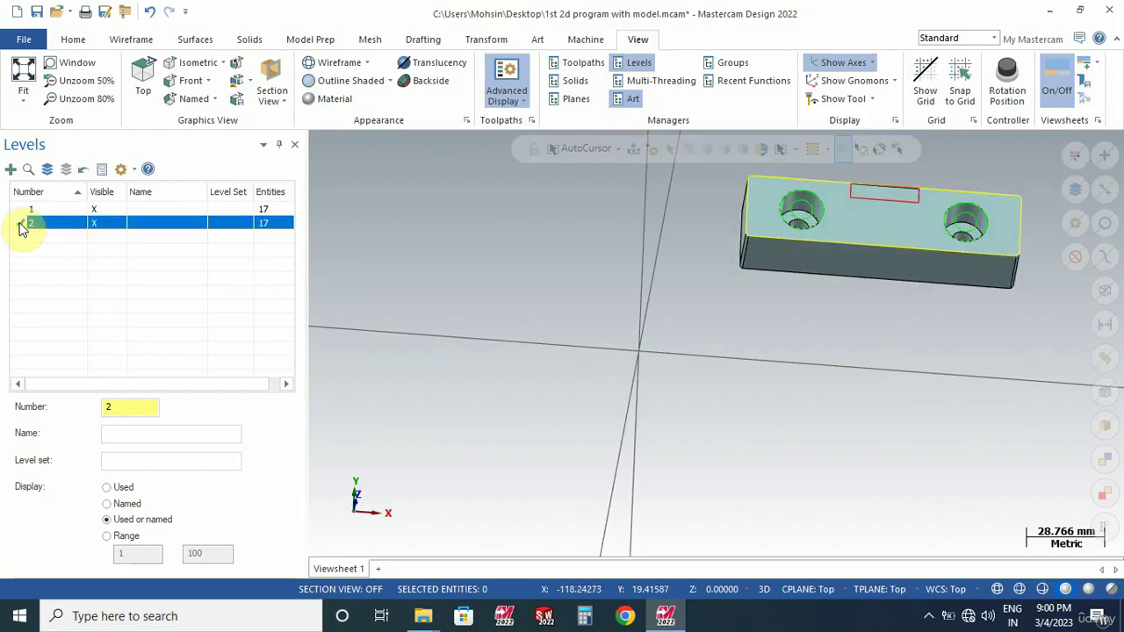
click(67, 169)
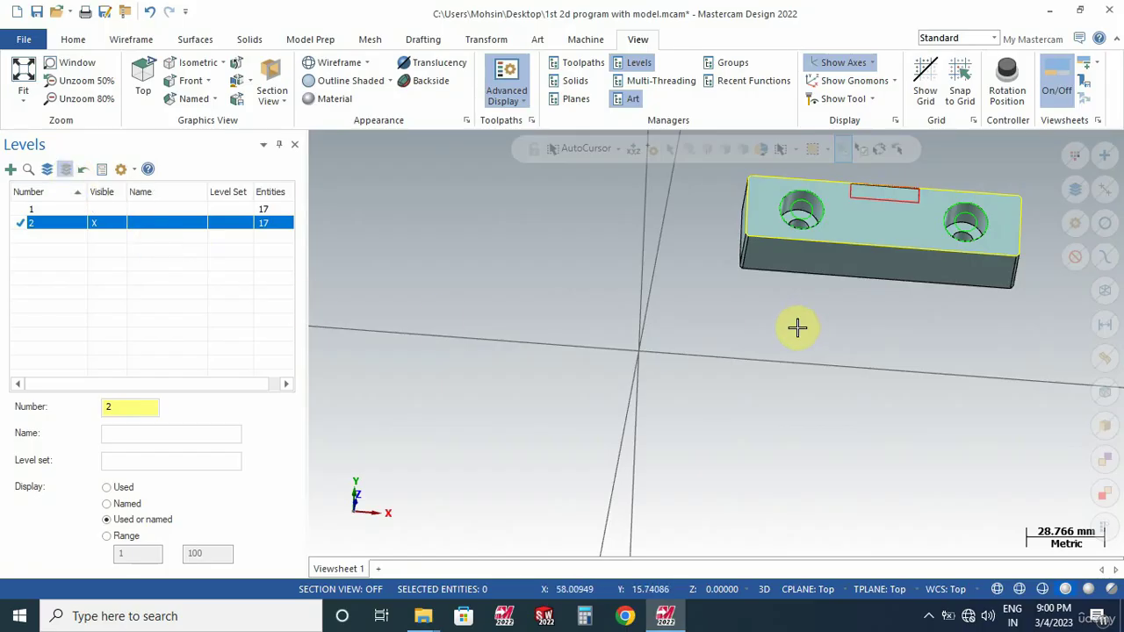
click(95, 223)
click(103, 225)
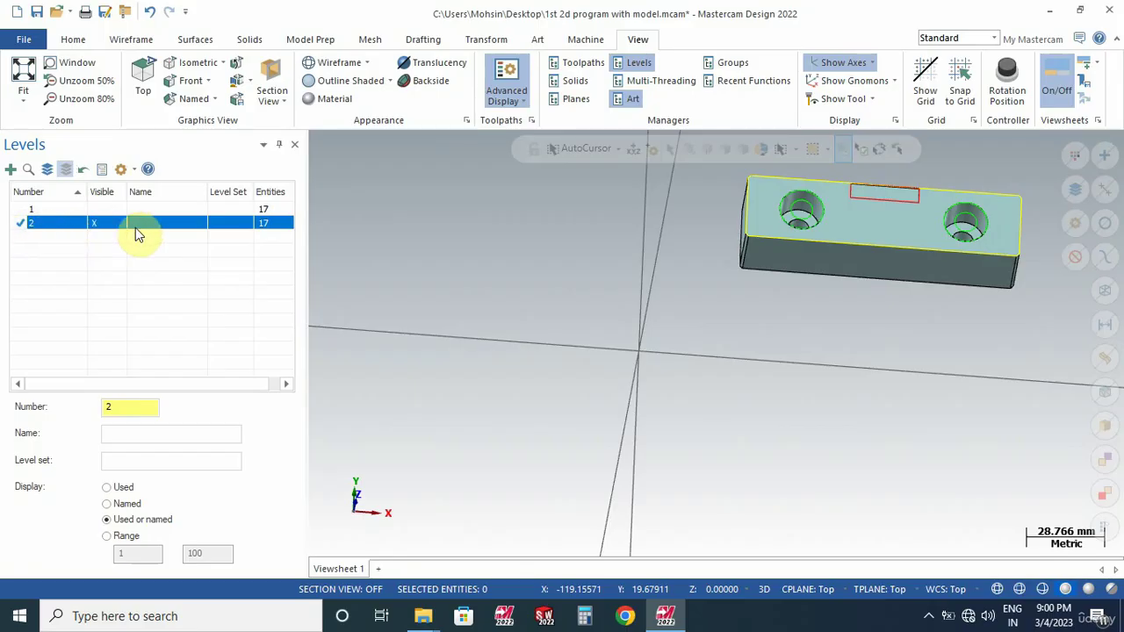
- Close the Levels manager
click(294, 144)
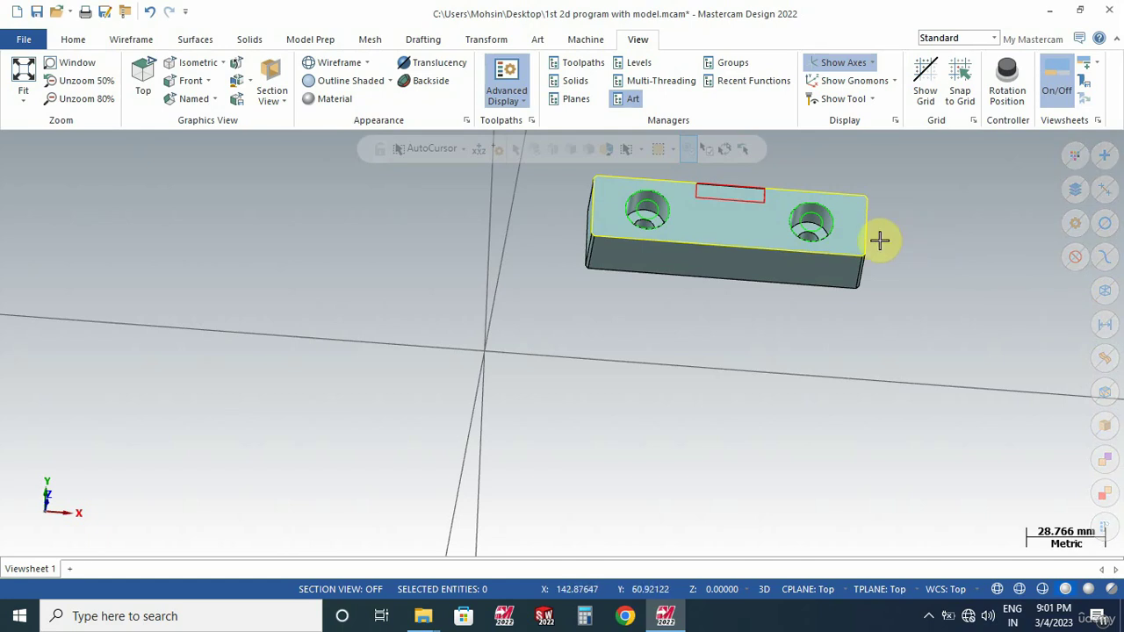
- Select all wireframe entities, all arcs and all lines one group at a time, clearing each selection
click(1104, 290)
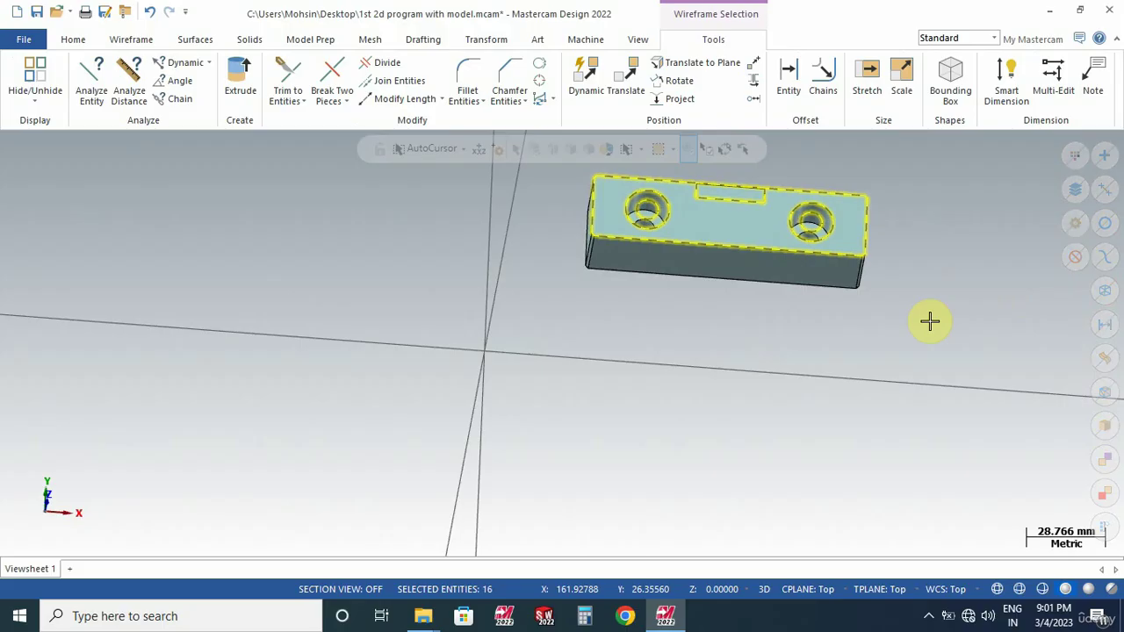
key(Escape)
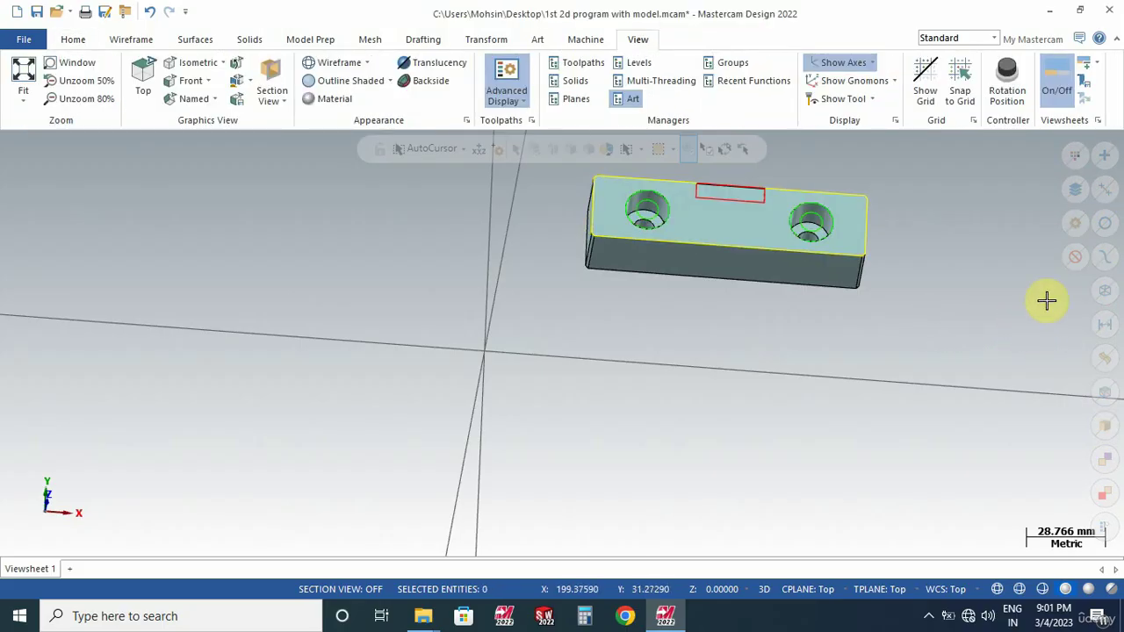
click(1102, 220)
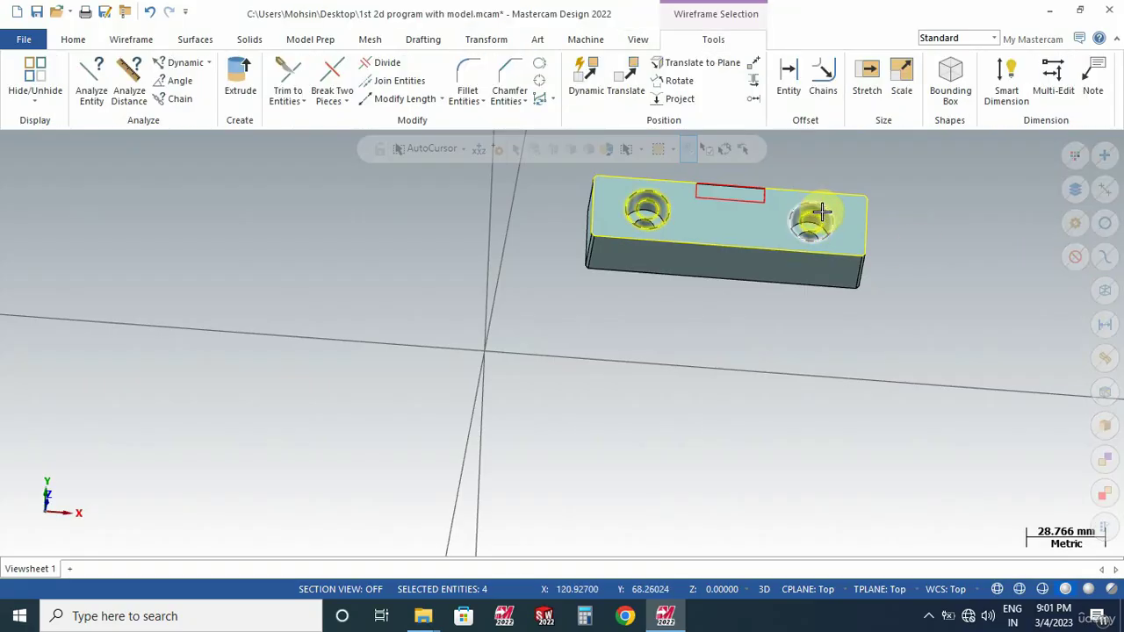
key(Escape)
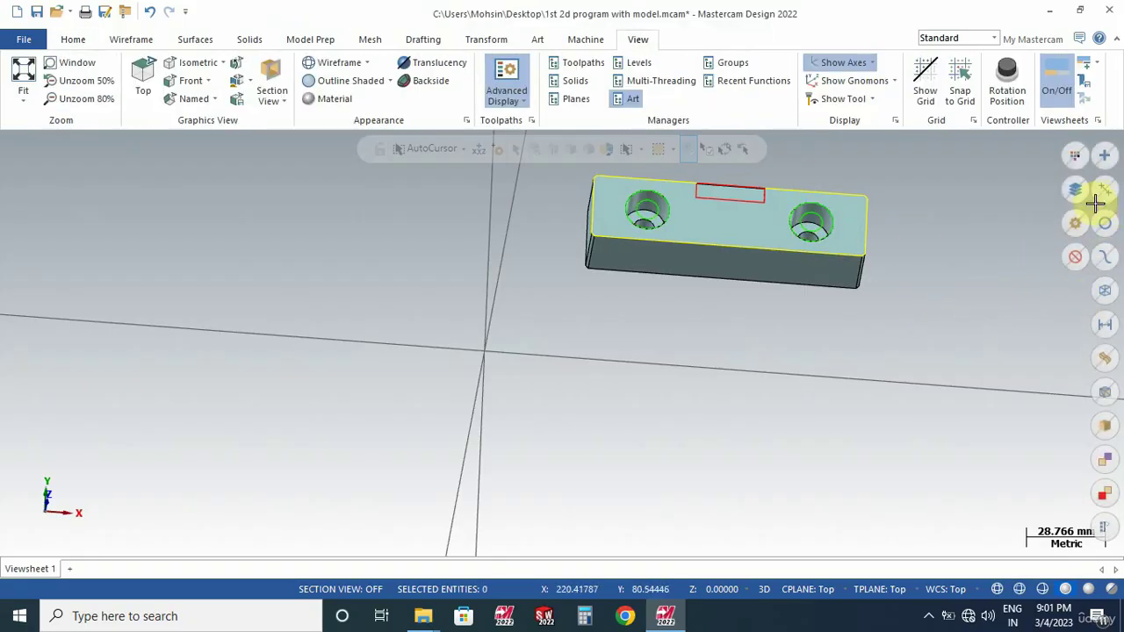
click(1103, 190)
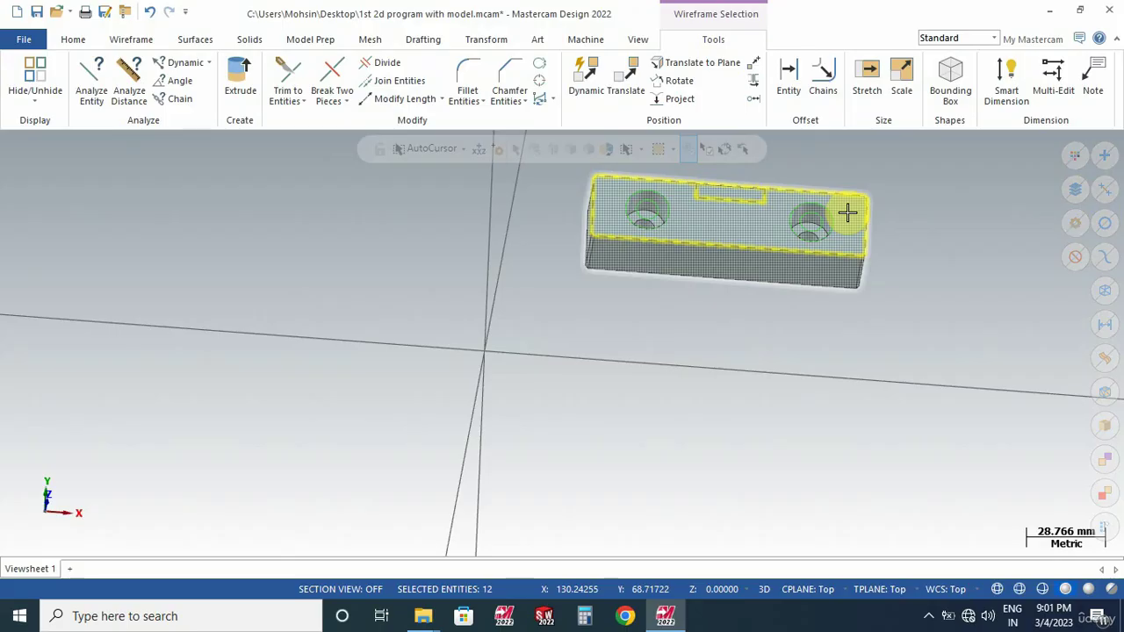
key(Escape)
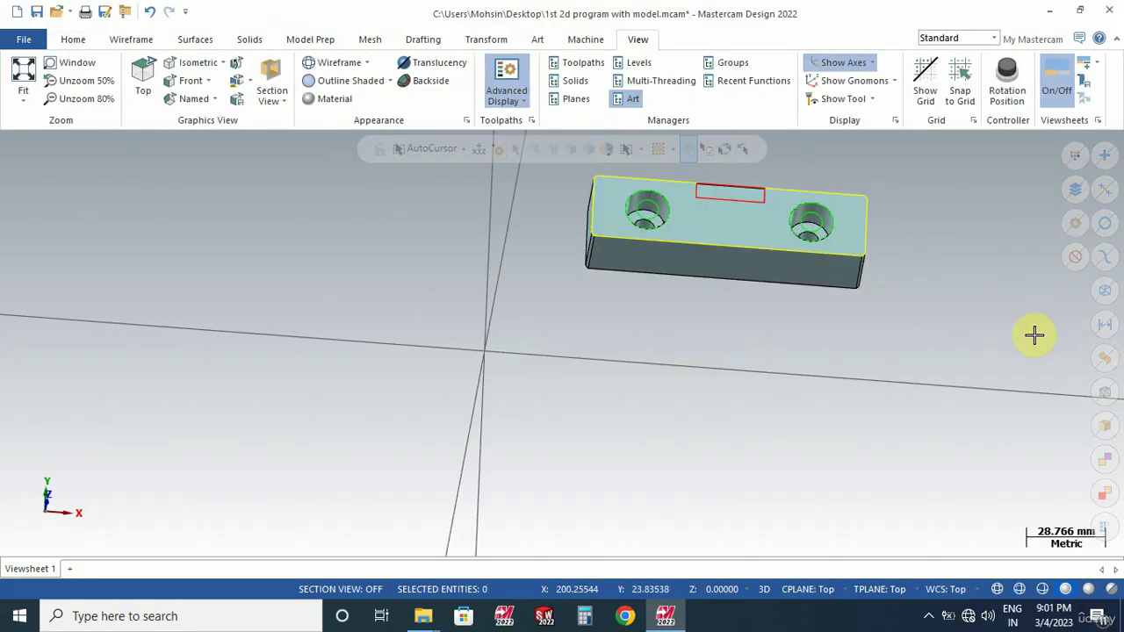
- Select all entities of colors 14 and 21, isolate them by hiding the rest, and restore the hidden entities
click(1073, 156)
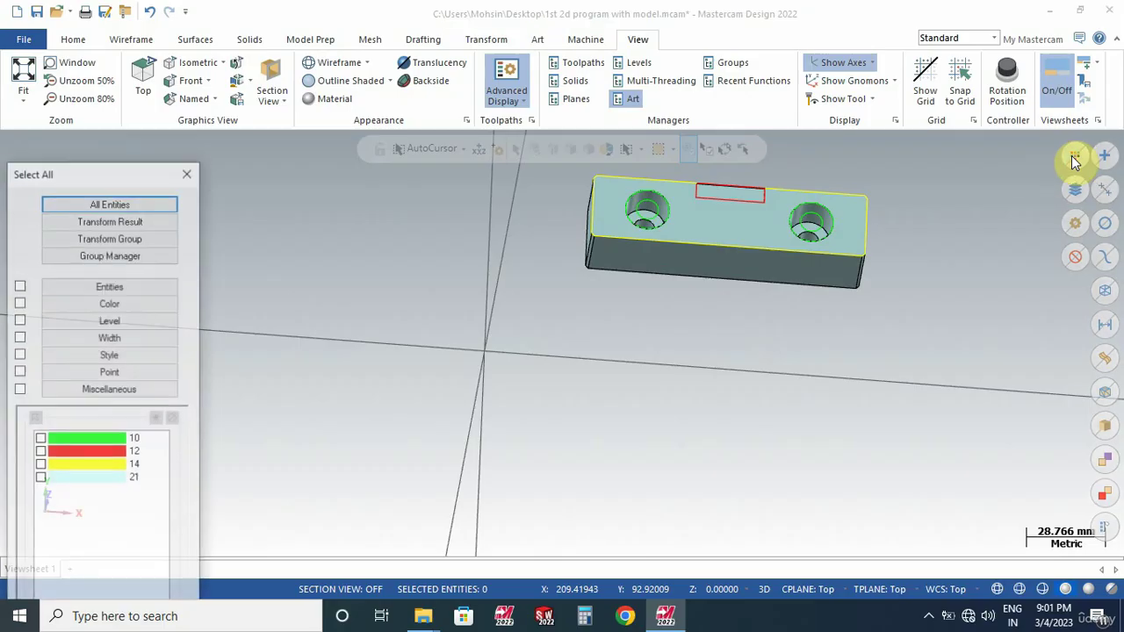
click(77, 477)
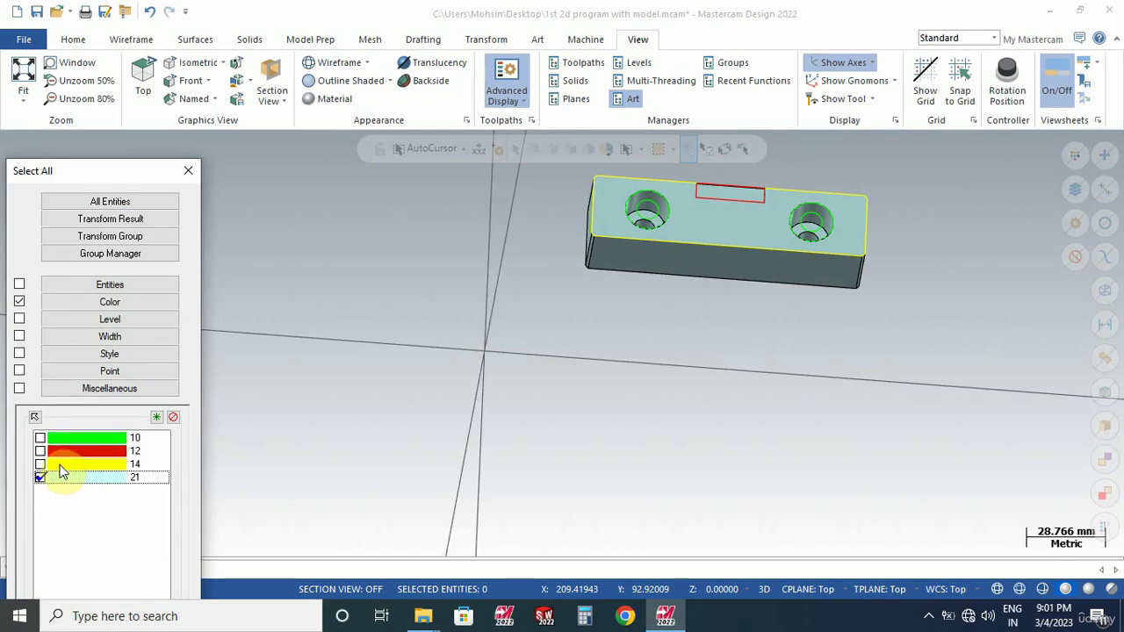
click(60, 465)
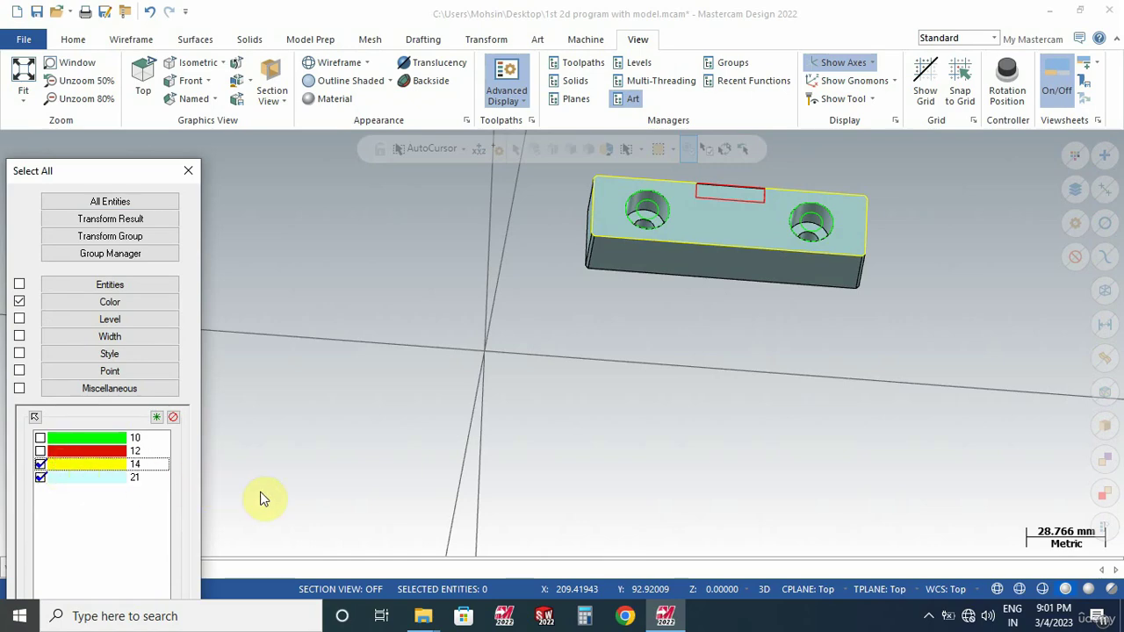
key(Return)
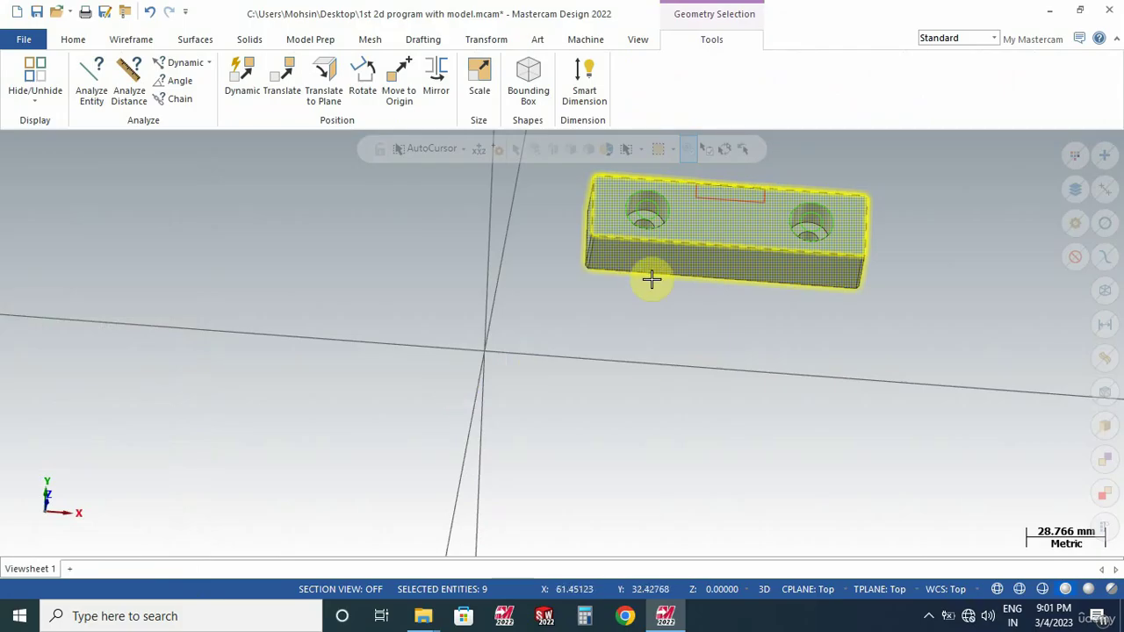
scroll(723, 226, up, 2)
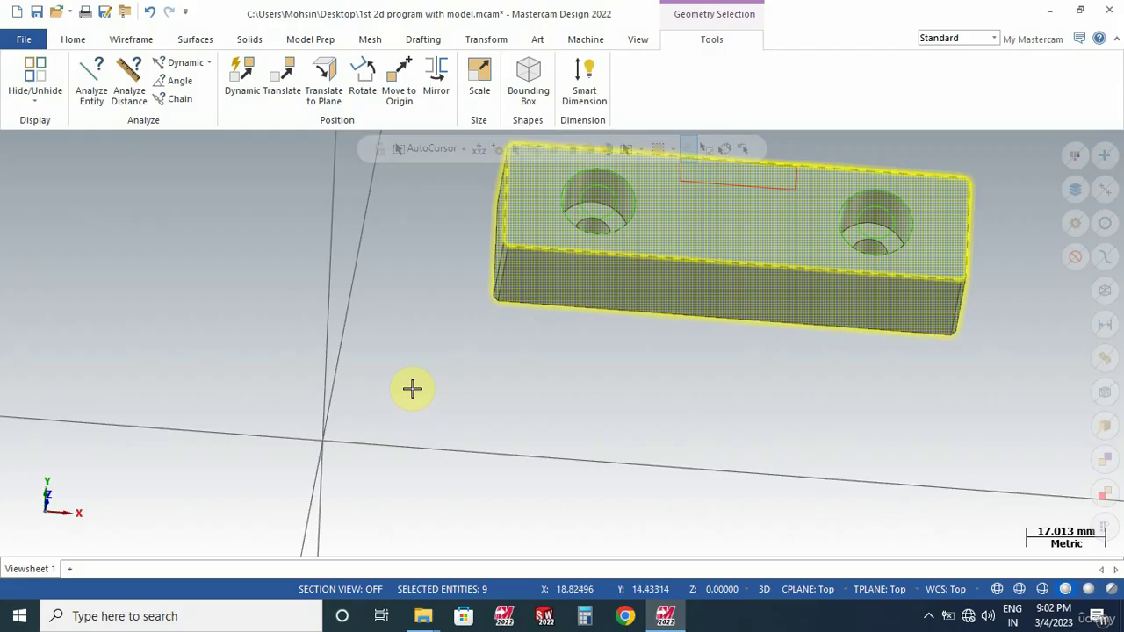
key(Escape)
scroll(783, 390, down, 1)
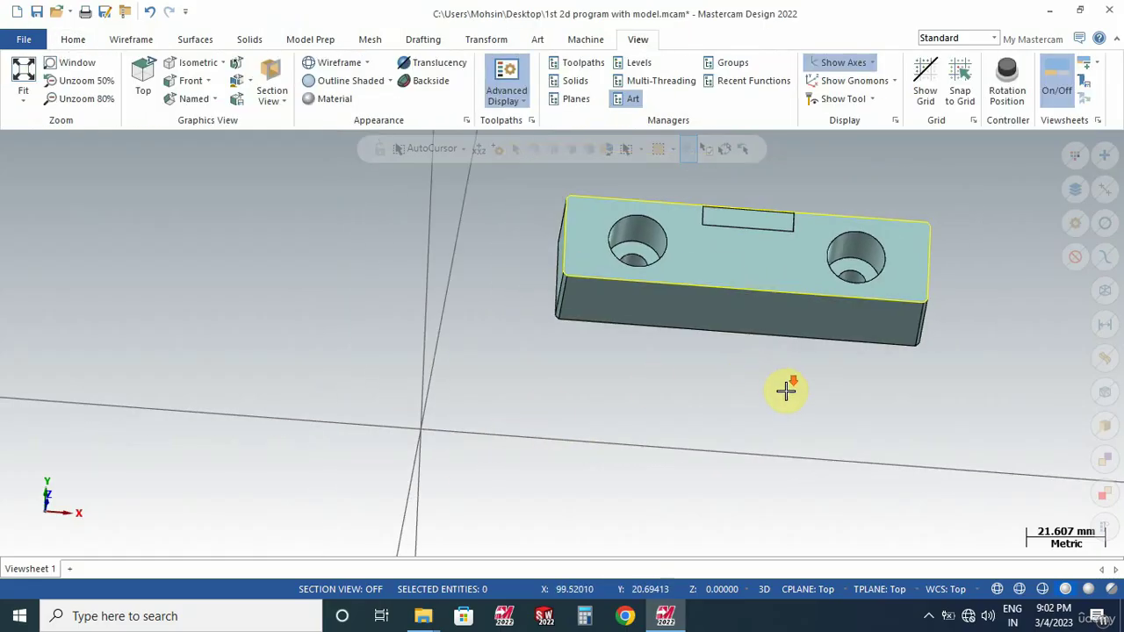
scroll(653, 270, up, 1)
scroll(652, 270, up, 1)
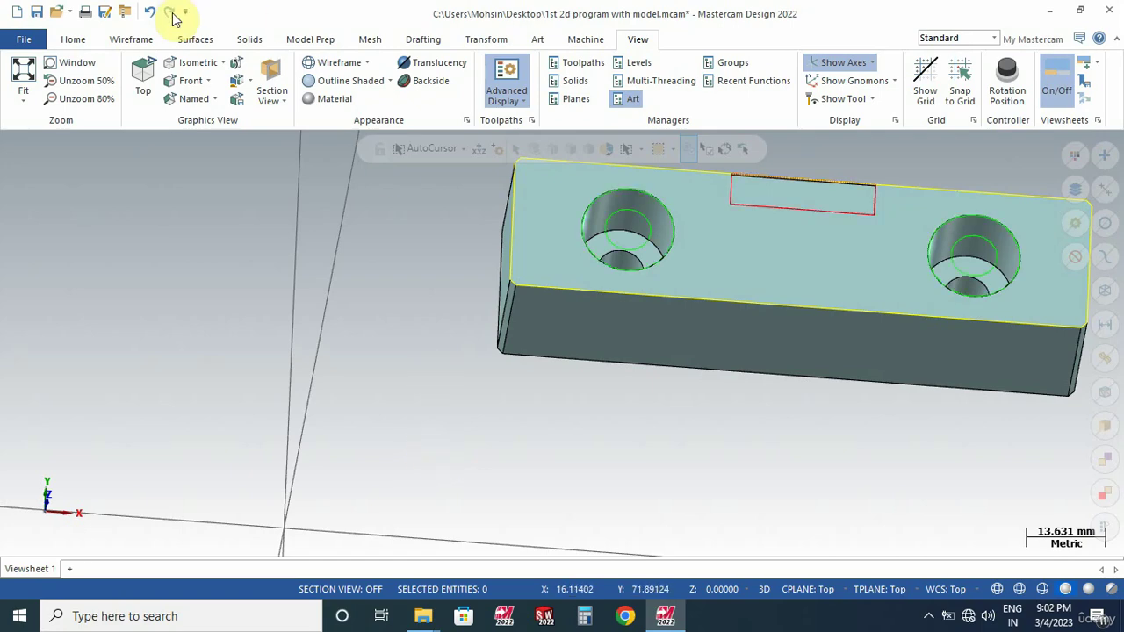
- Find the Hide/Unhide display command and read its description
click(131, 42)
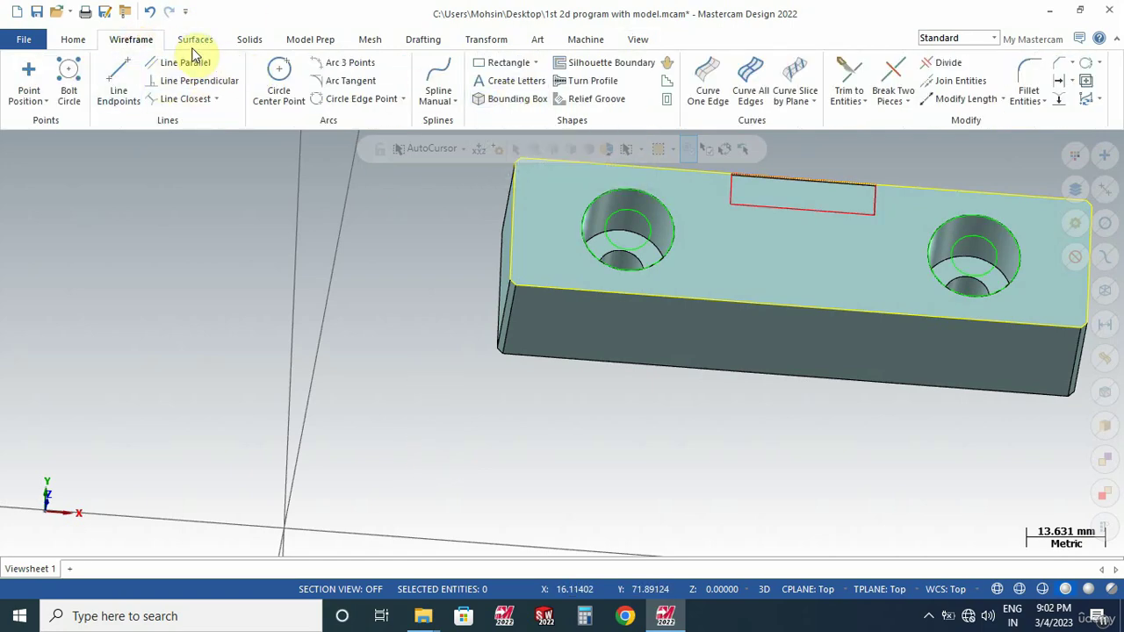
click(77, 44)
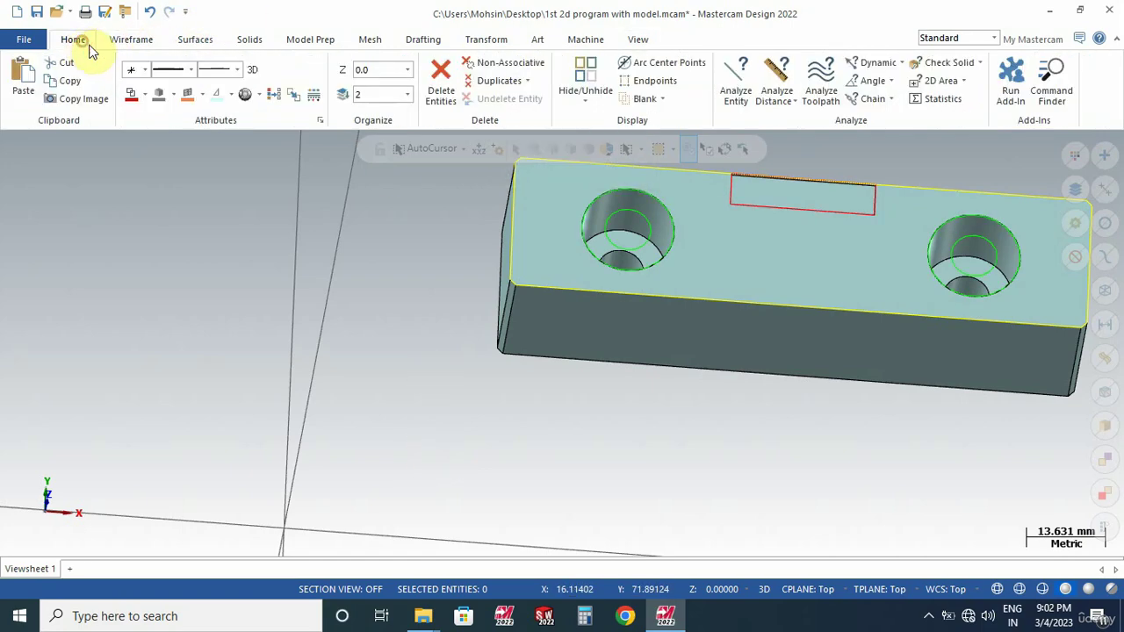
click(604, 104)
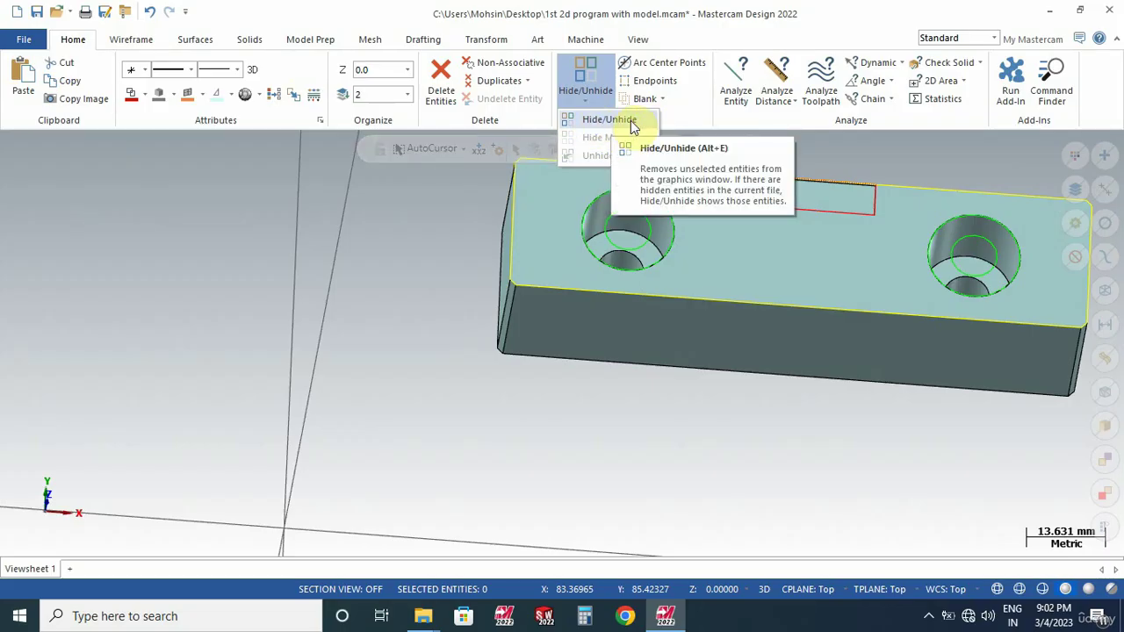
click(421, 286)
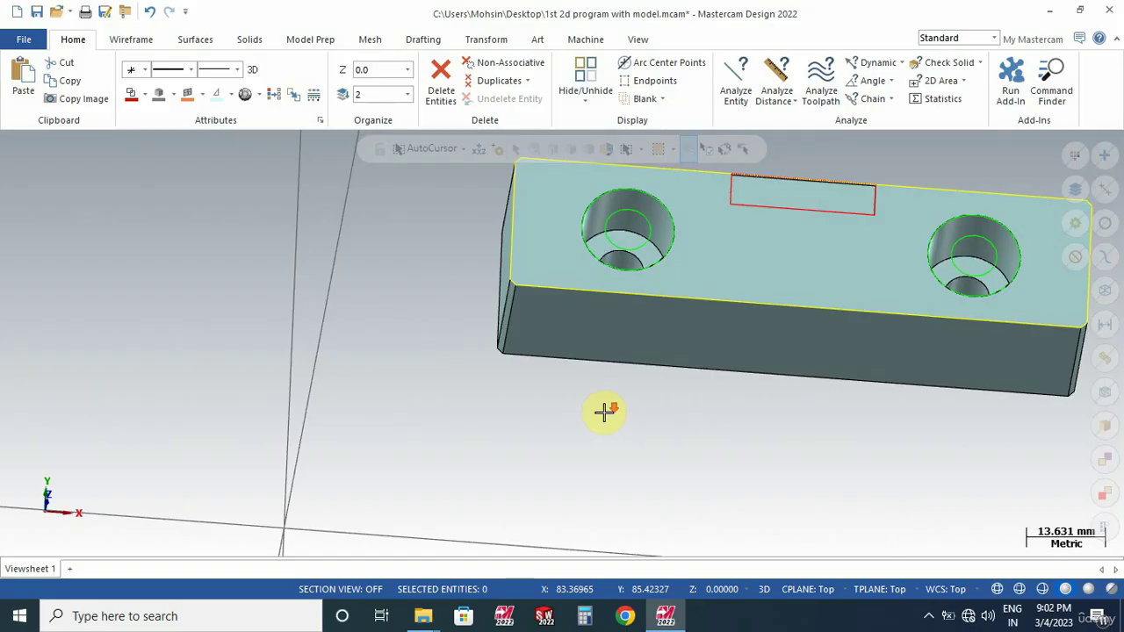
- Select all wireframe entities of the block and set their wireframe color to black
scroll(466, 394, down, 2)
scroll(466, 394, down, 1)
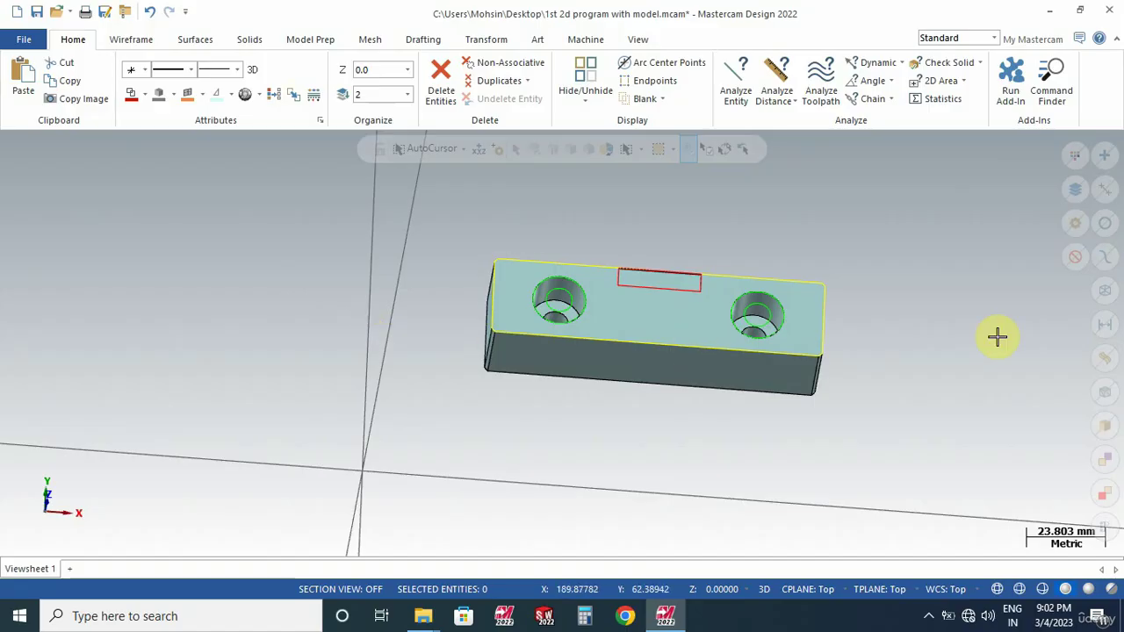
click(1105, 294)
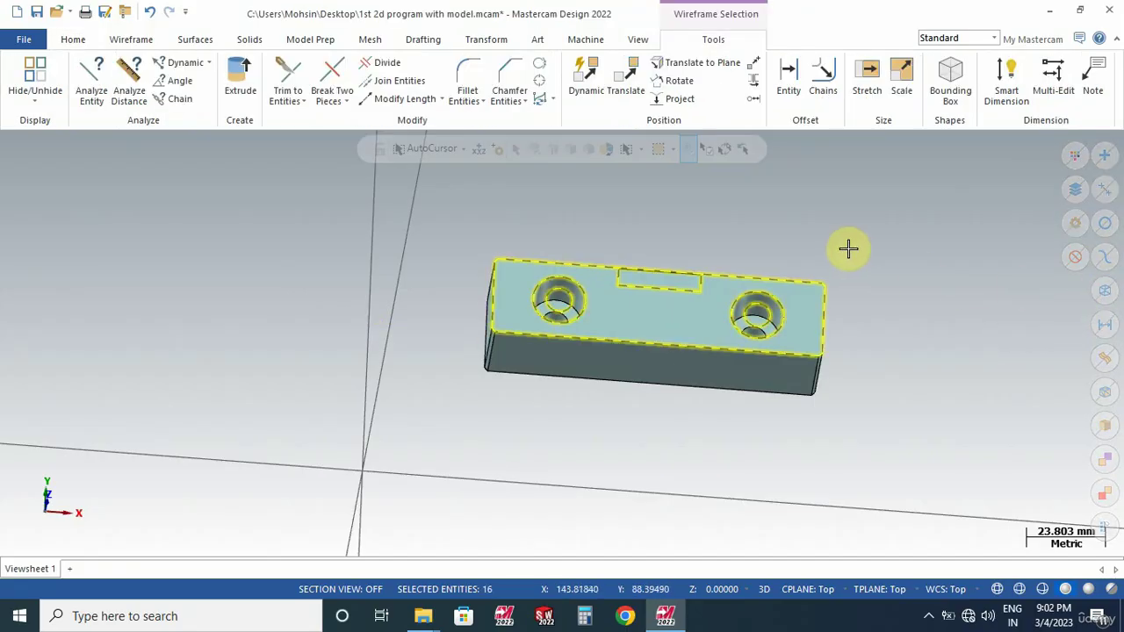
right_click(876, 195)
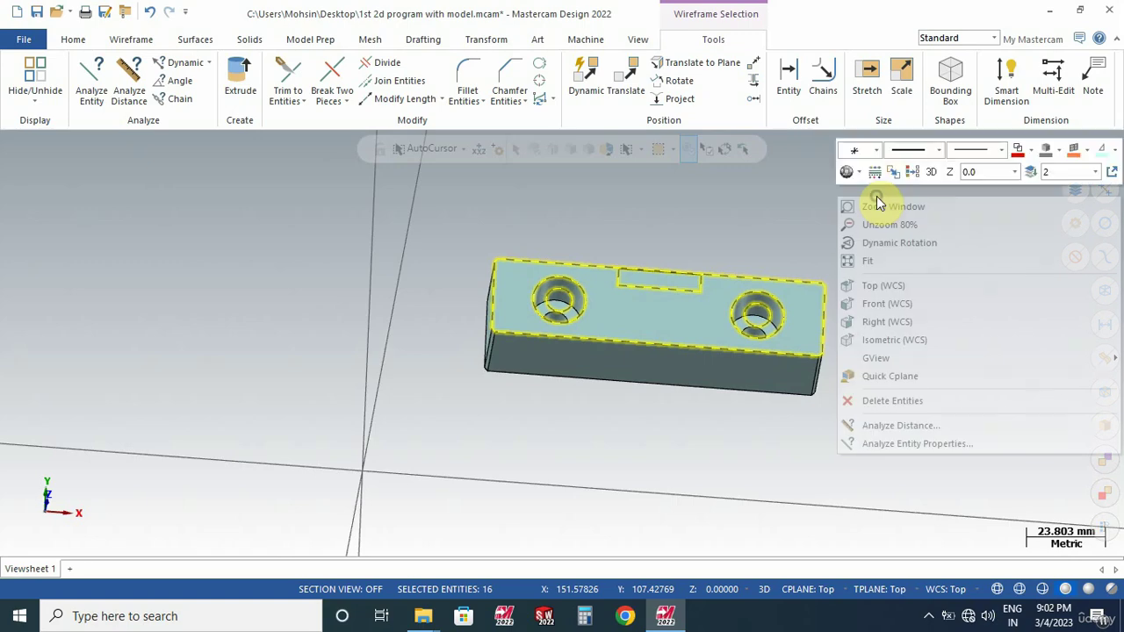
click(1032, 153)
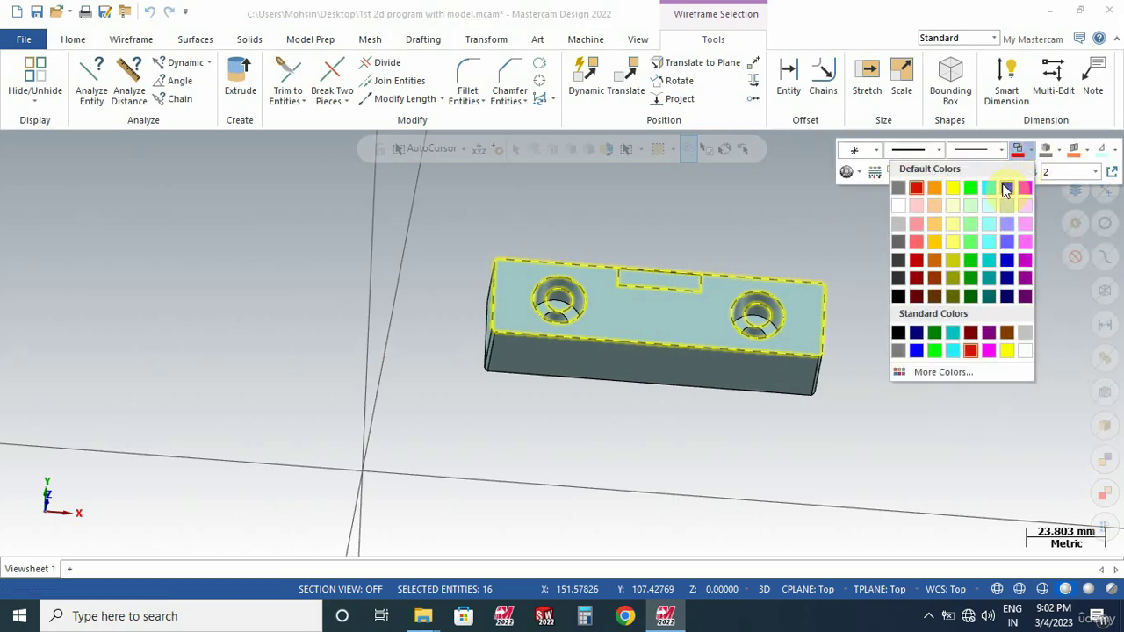
click(897, 334)
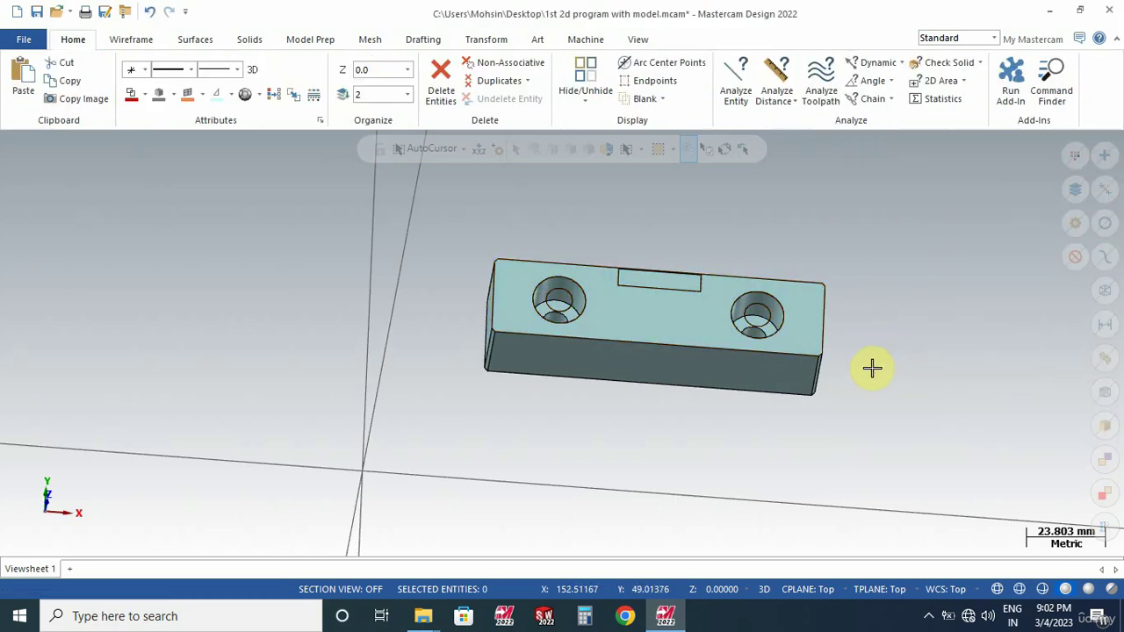
- Check the colors listed in the Select All dialog, and select and deselect the solid block to examine it
mouse_move(890, 366)
middle_down()
mouse_move(822, 366)
mouse_move(808, 343)
mouse_move(828, 284)
mouse_move(825, 331)
middle_up()
scroll(825, 331, down, 1)
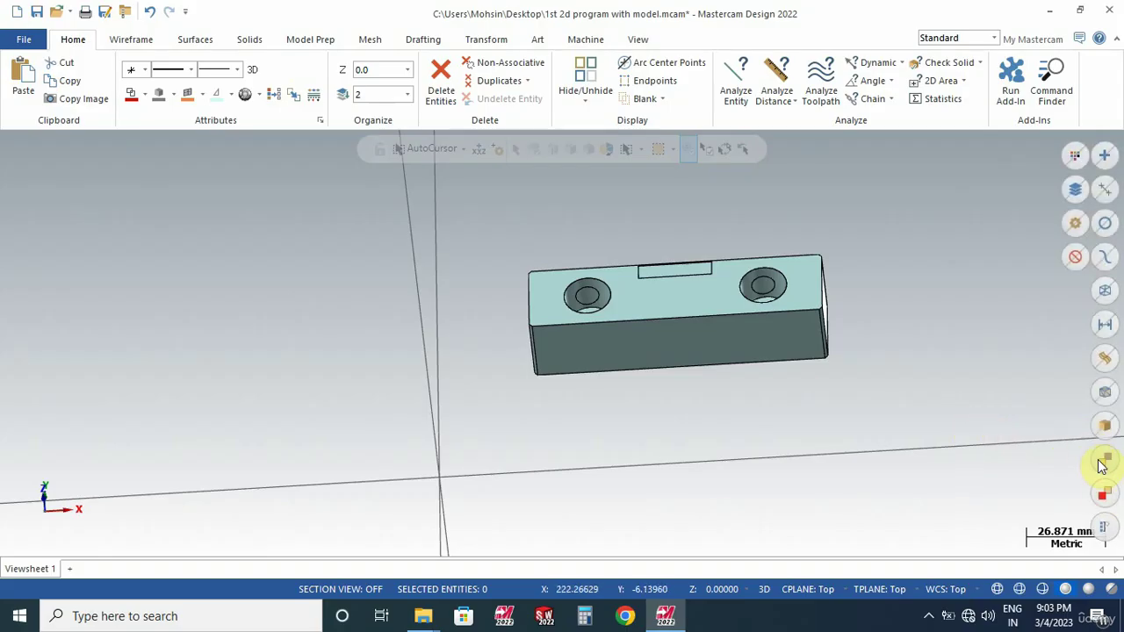
click(1073, 158)
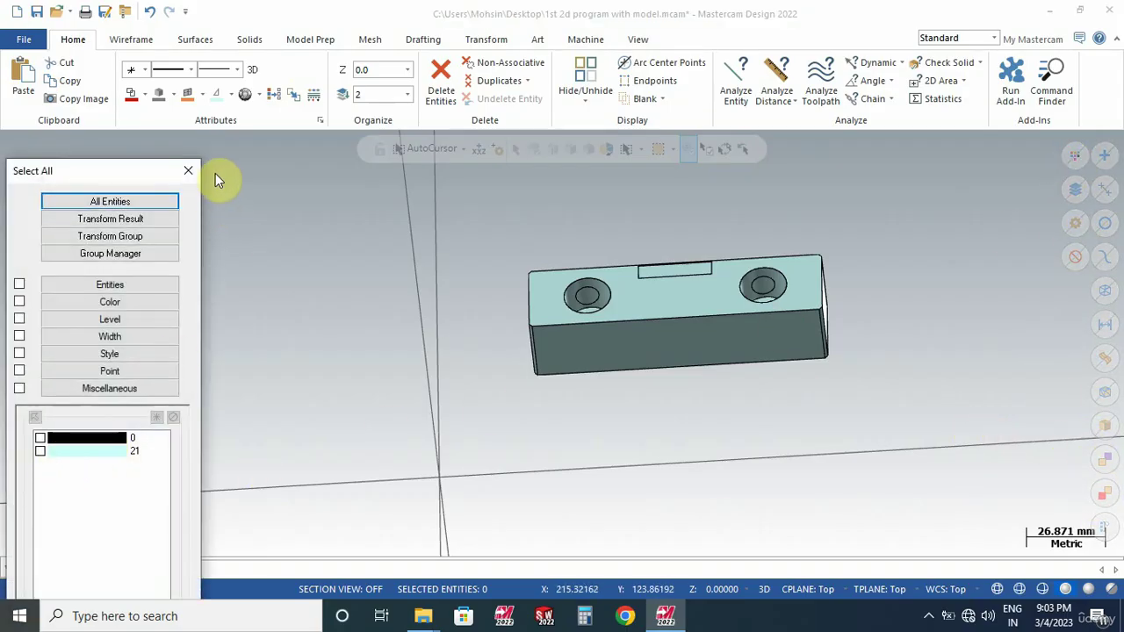
click(190, 170)
click(634, 352)
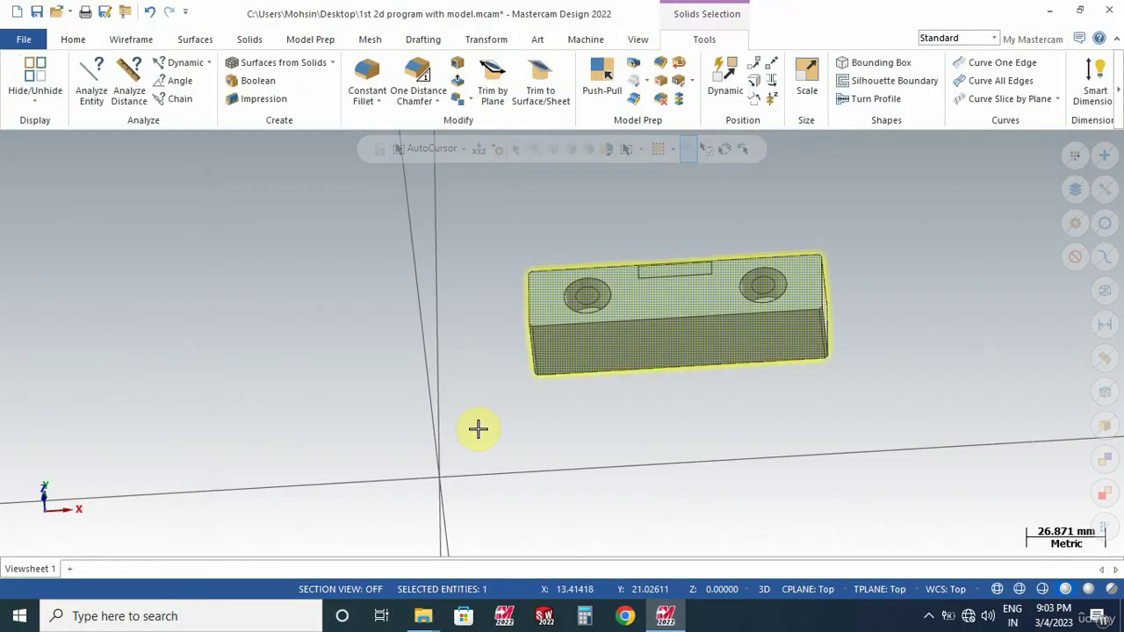
key(Escape)
scroll(545, 299, up, 4)
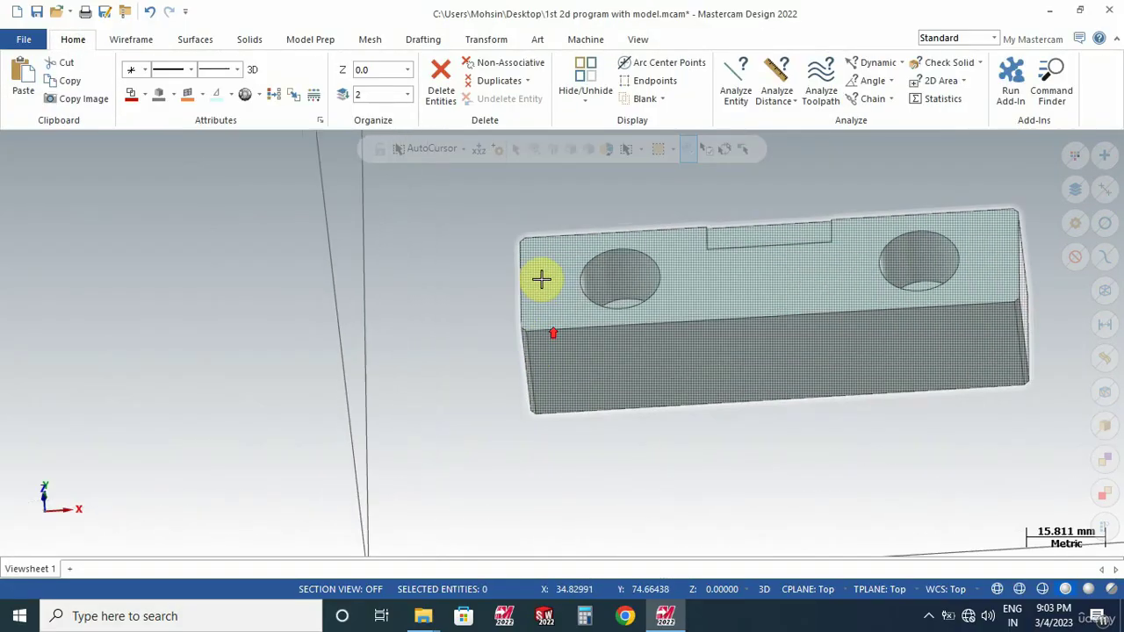
scroll(576, 367, down, 1)
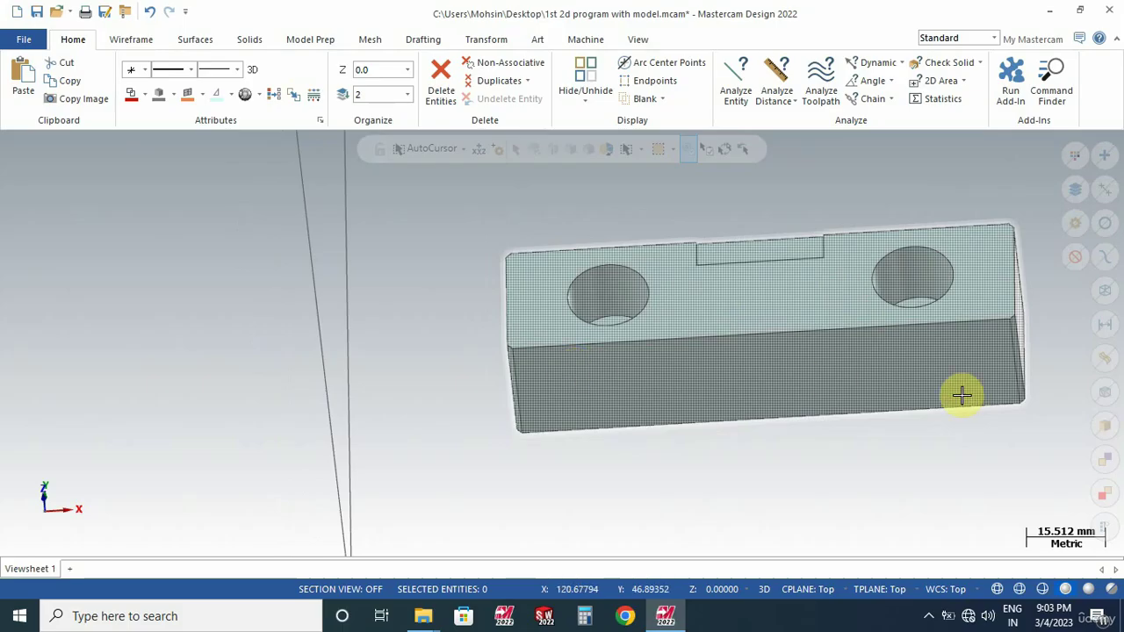
middle_drag(895, 371, 892, 400)
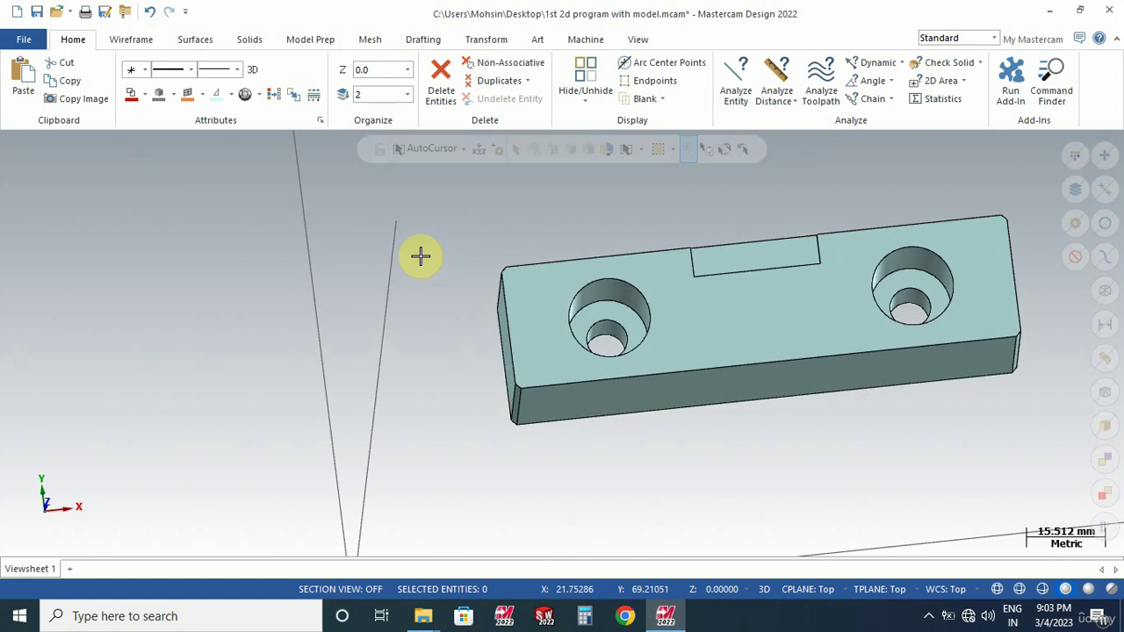
- Examine the block's position relative to the origin in the Top (WCS) view and from an oblique angle
right_click(367, 211)
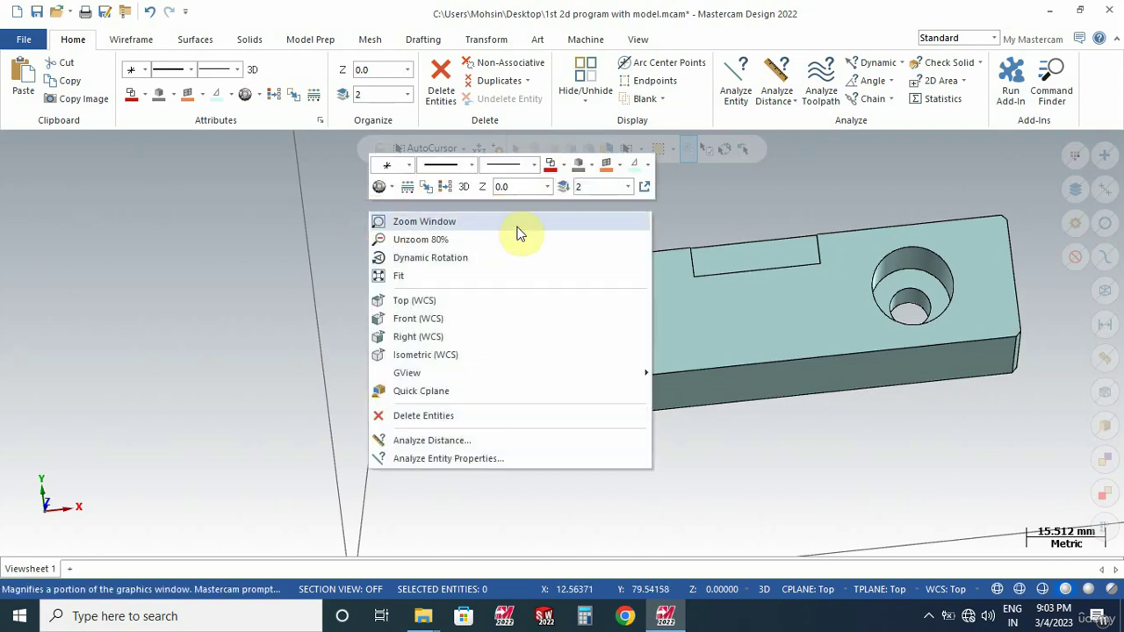
click(552, 163)
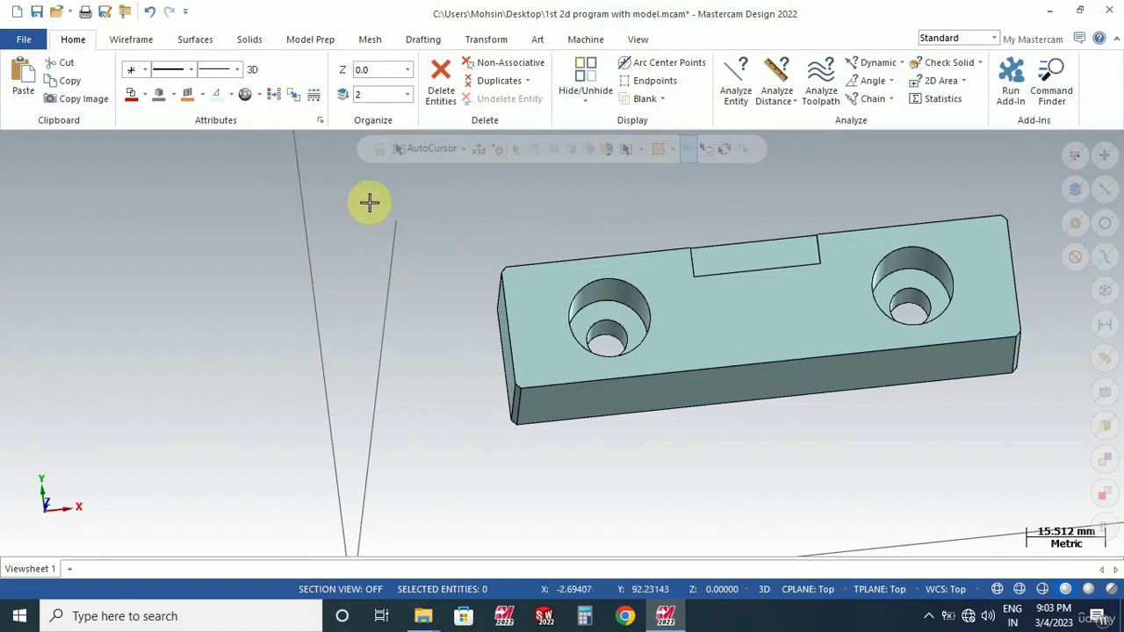
scroll(650, 258, down, 2)
scroll(650, 257, down, 2)
middle_drag(607, 396, 597, 367)
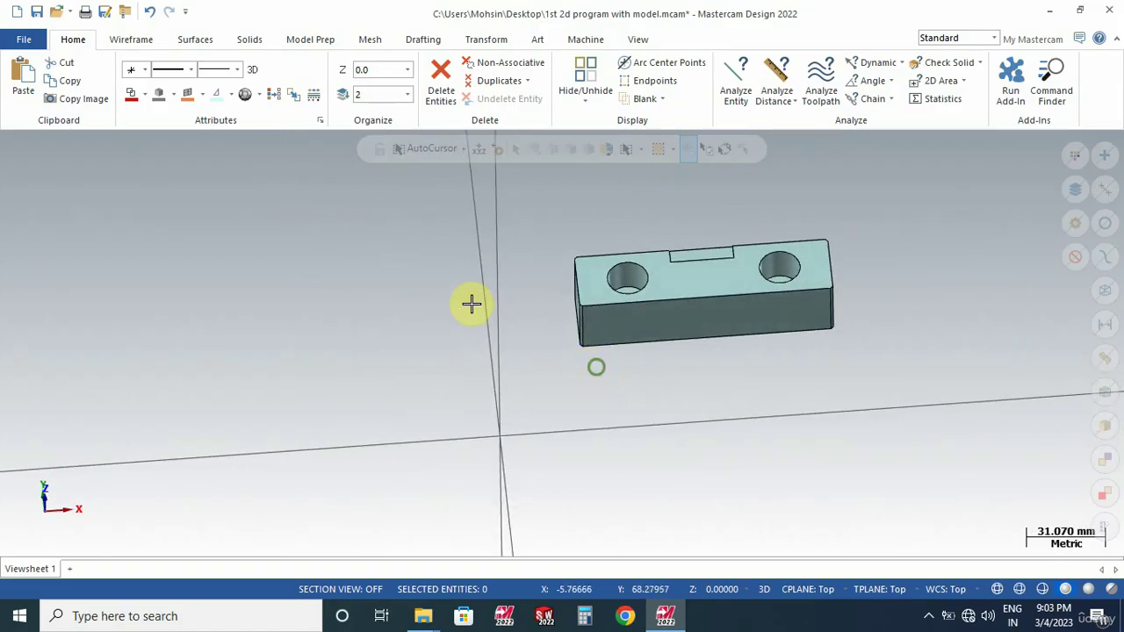
right_click(396, 262)
click(462, 351)
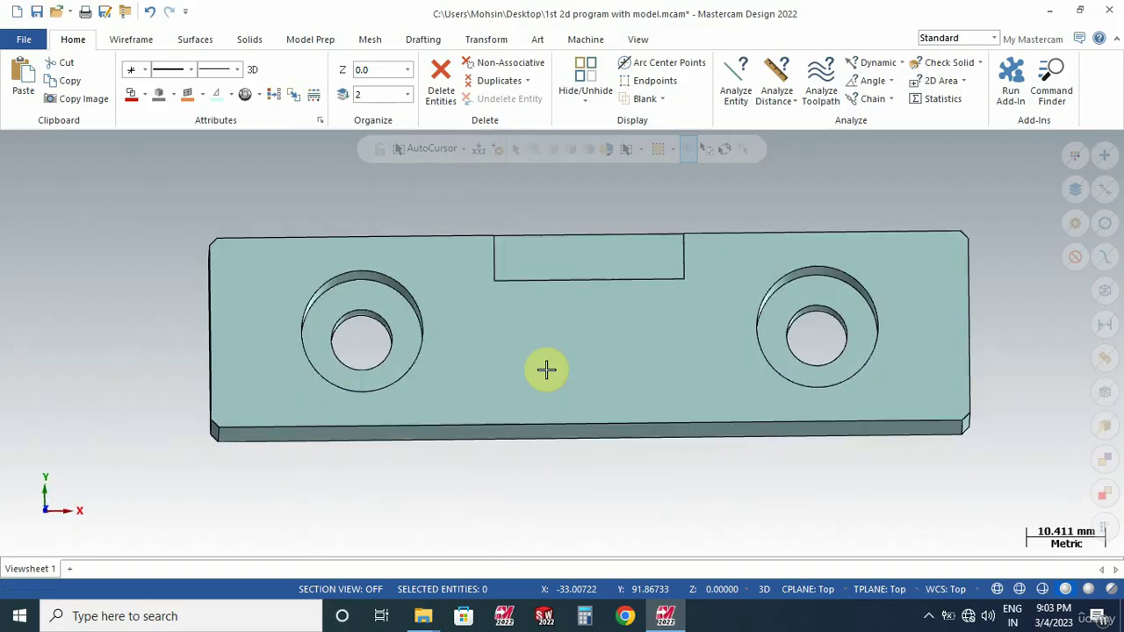
scroll(711, 325, down, 5)
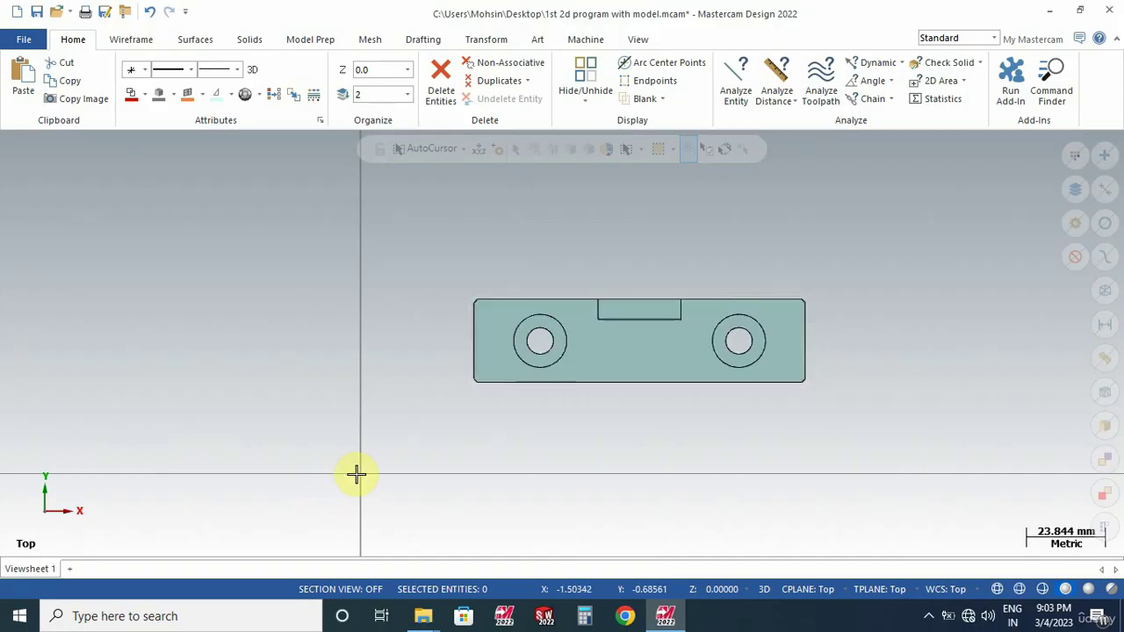
middle_drag(303, 375, 310, 333)
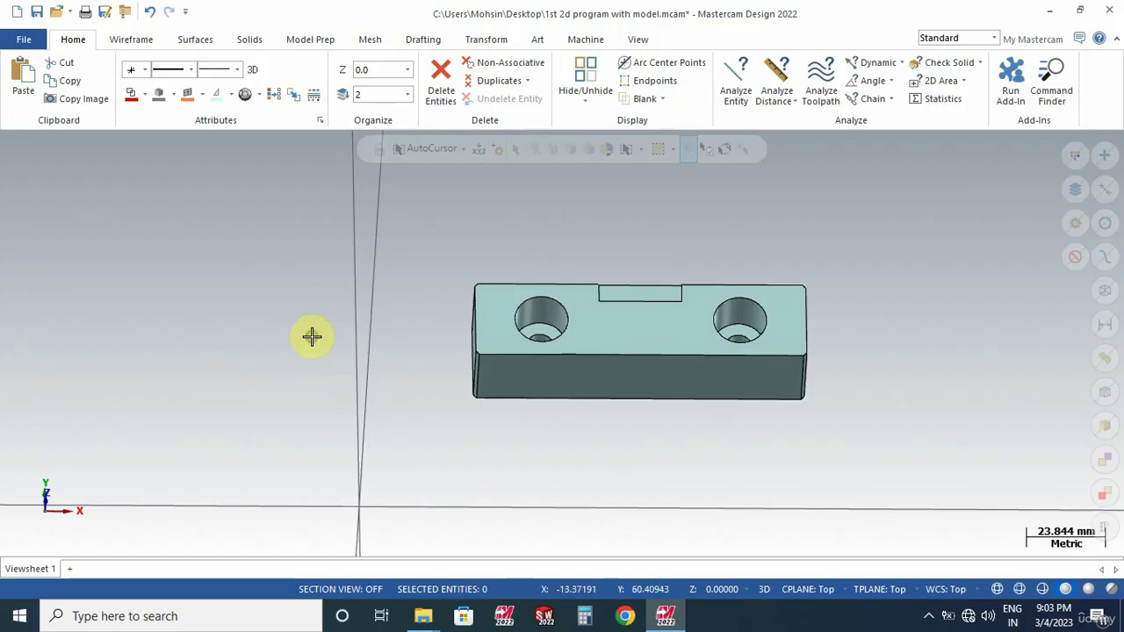
- Create a rectangular bounding box around the solid block, manually selecting the block as its entity
click(131, 41)
click(507, 101)
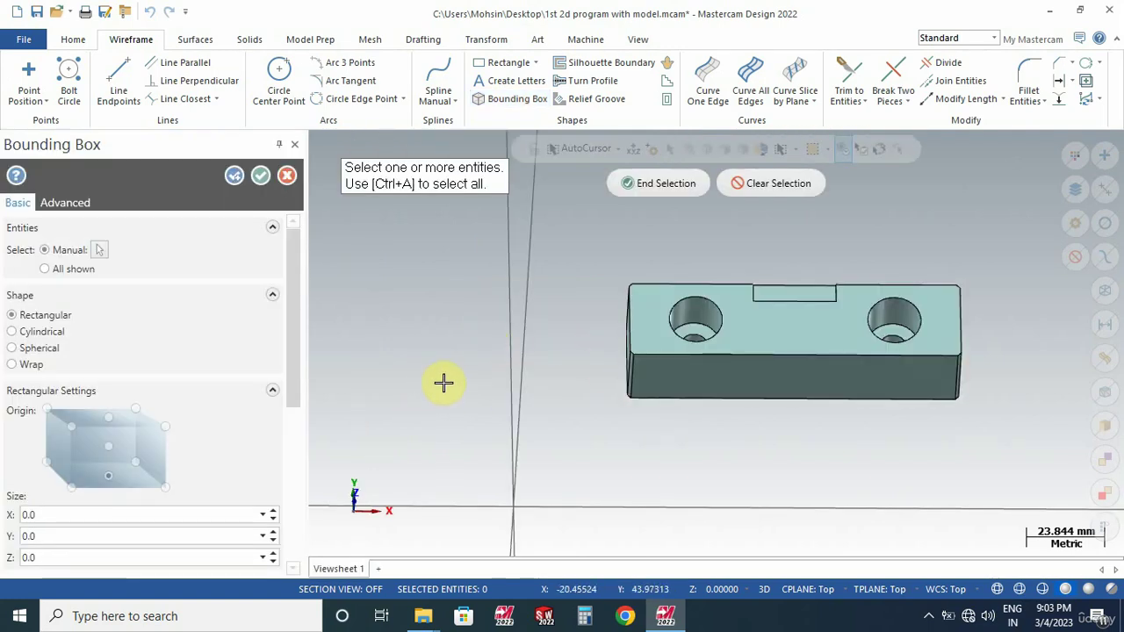
key(ctrl+a)
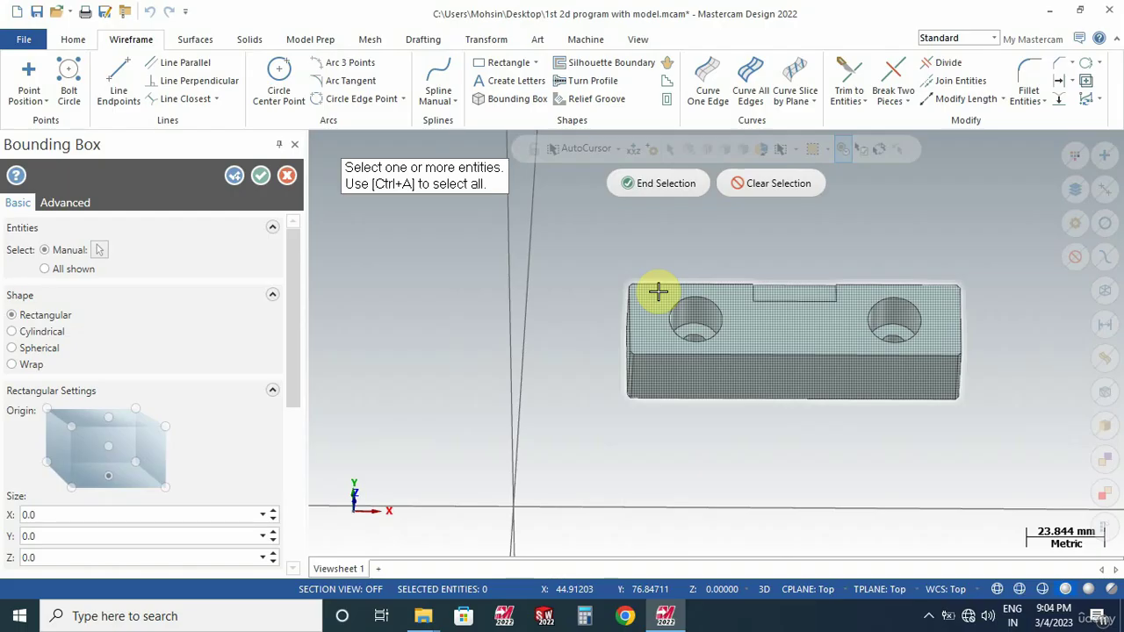
click(658, 291)
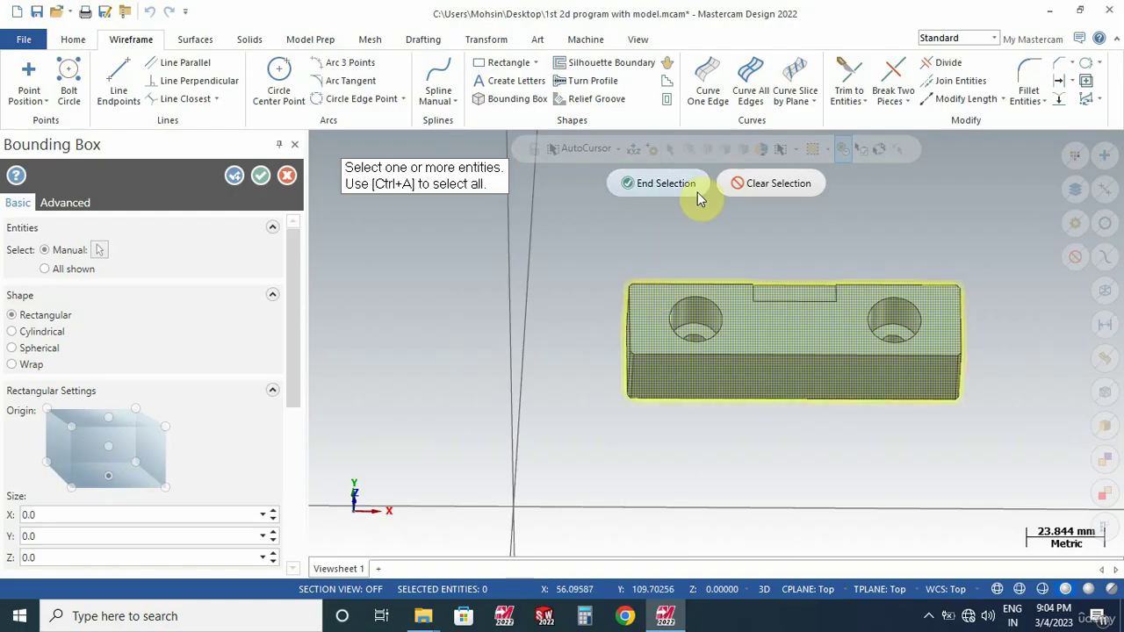
click(660, 183)
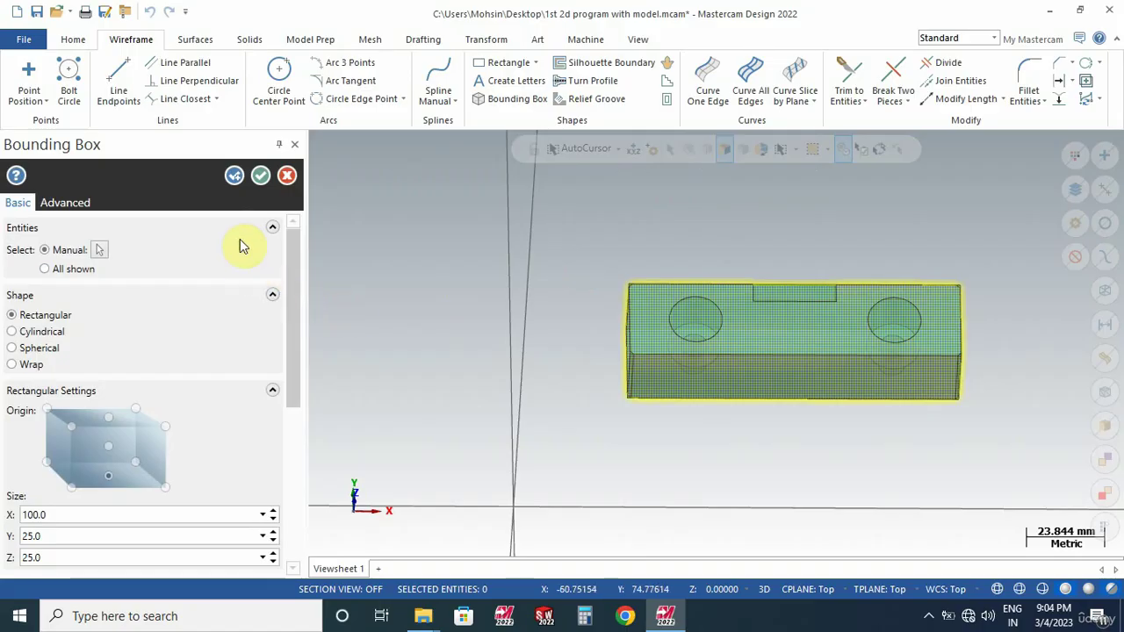
click(260, 176)
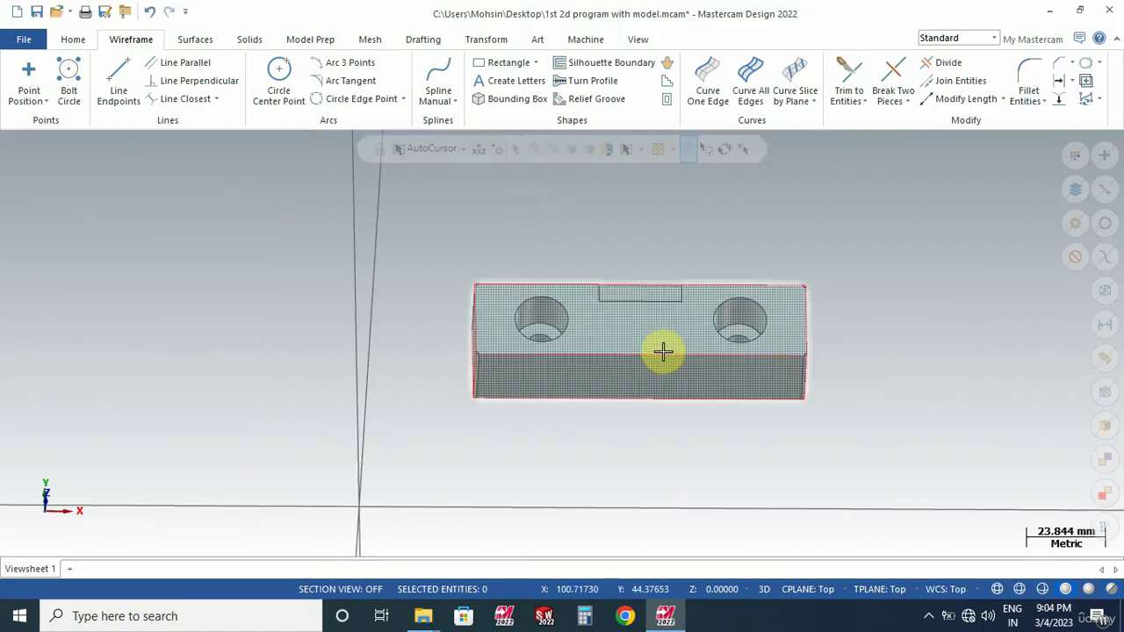
scroll(615, 347, up, 4)
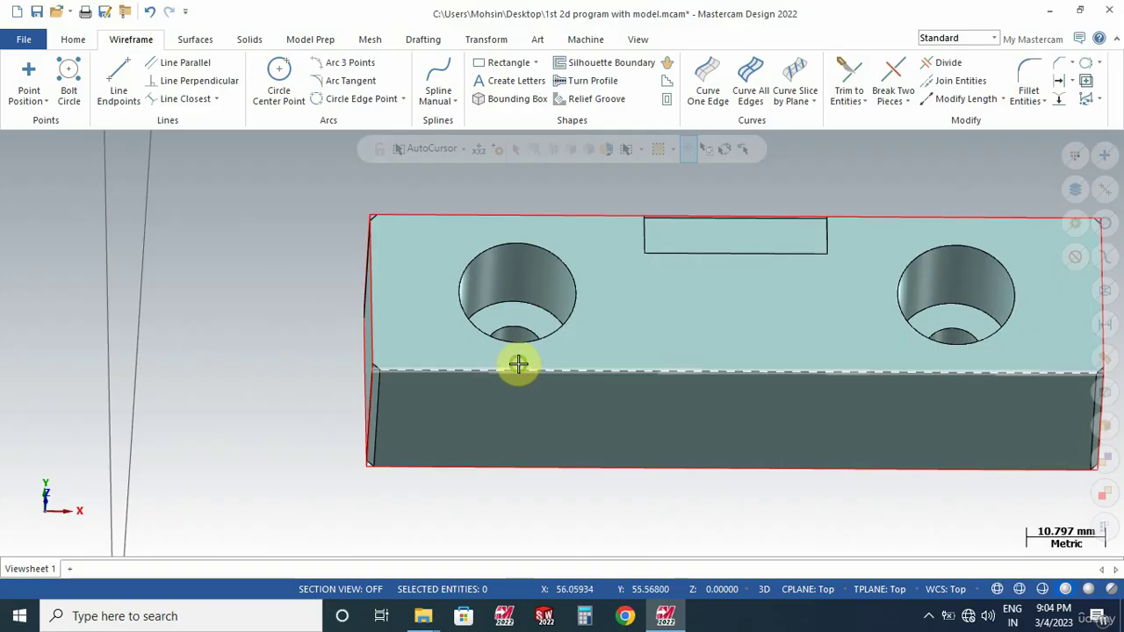
middle_drag(517, 366, 464, 349)
scroll(738, 281, down, 2)
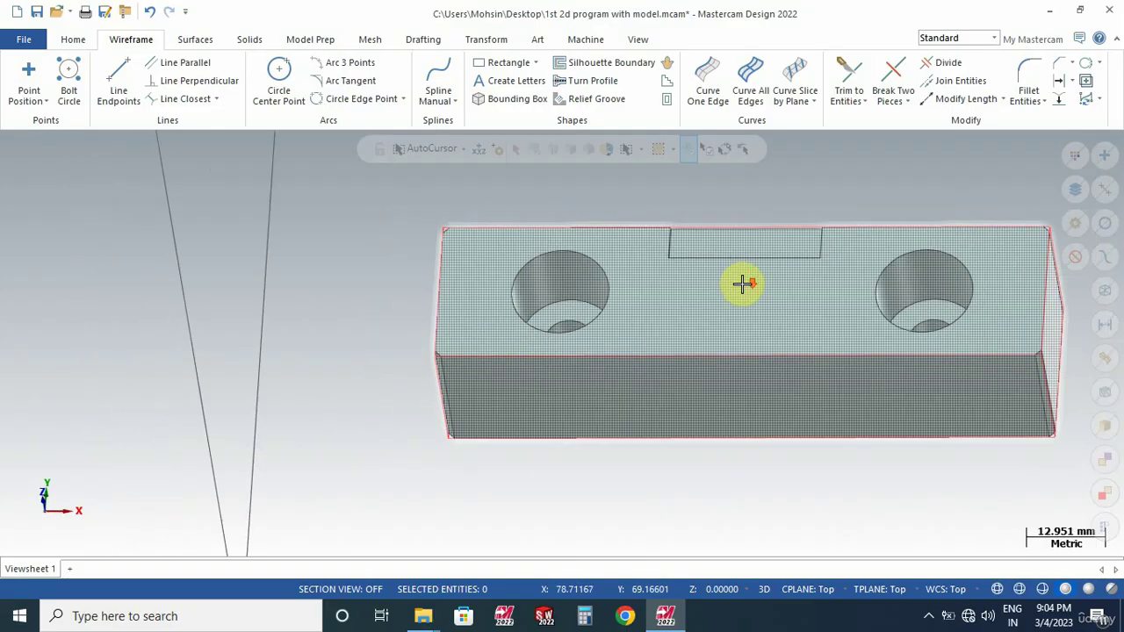
- Draw a freeform two-endpoint line diagonally across the block's face with the two holes, between opposite bounding box corners
click(488, 40)
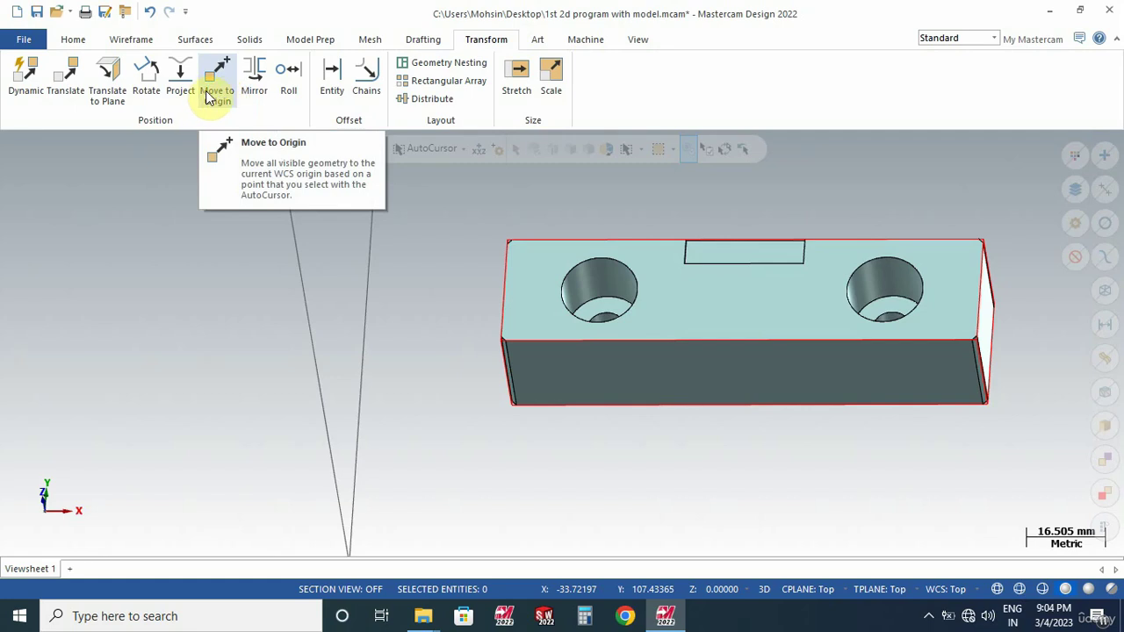
click(132, 41)
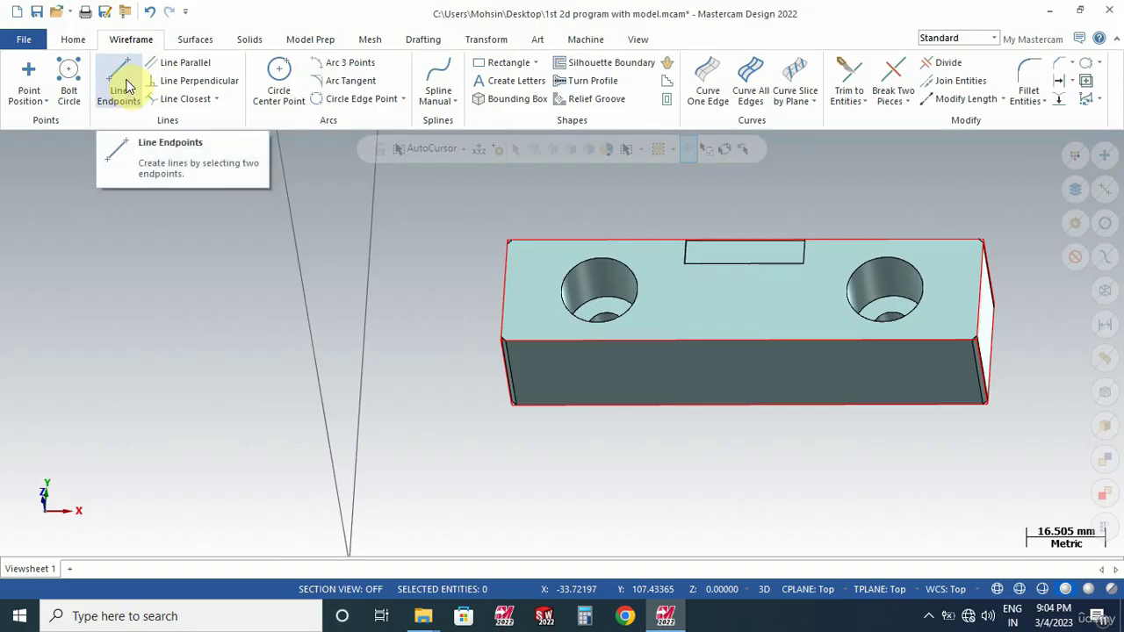
click(119, 79)
scroll(670, 251, up, 8)
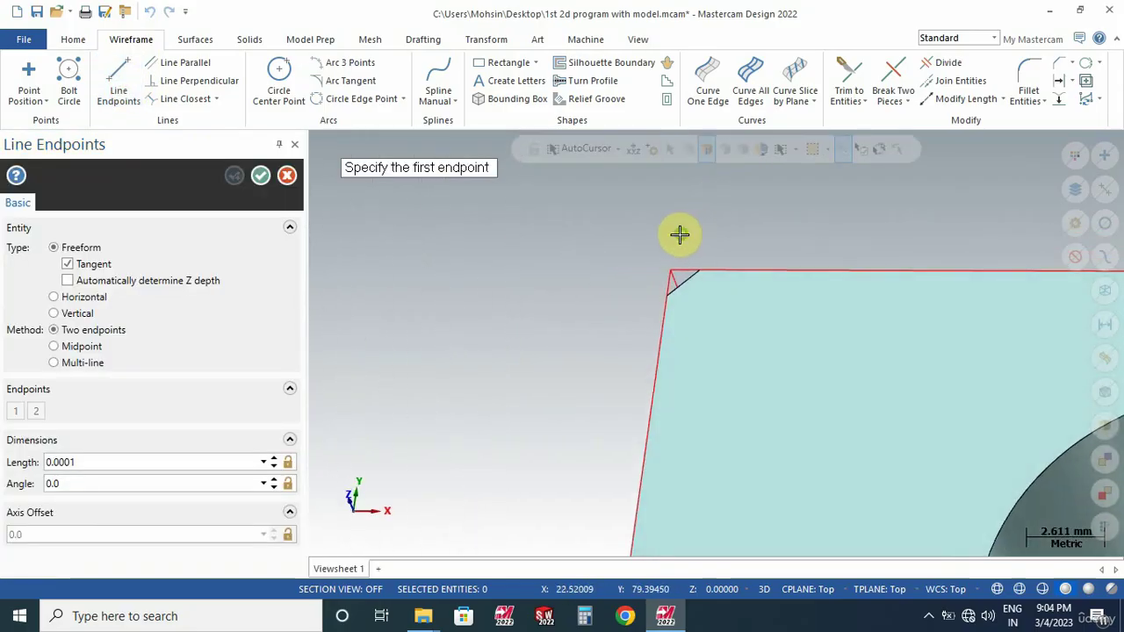
click(672, 272)
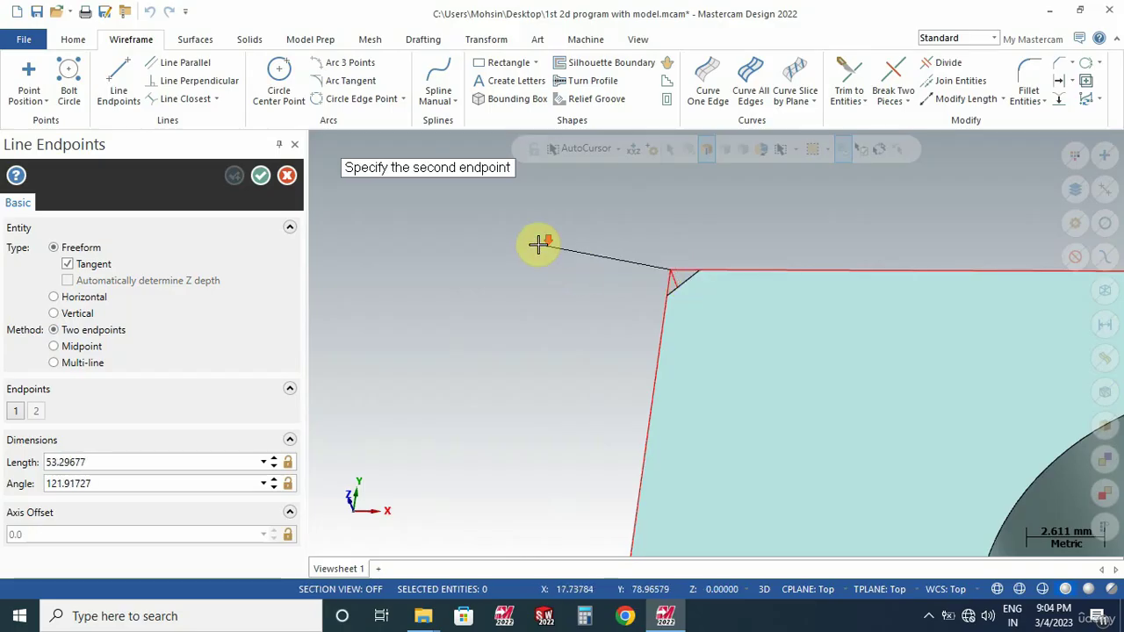
scroll(527, 244, down, 4)
scroll(475, 232, down, 5)
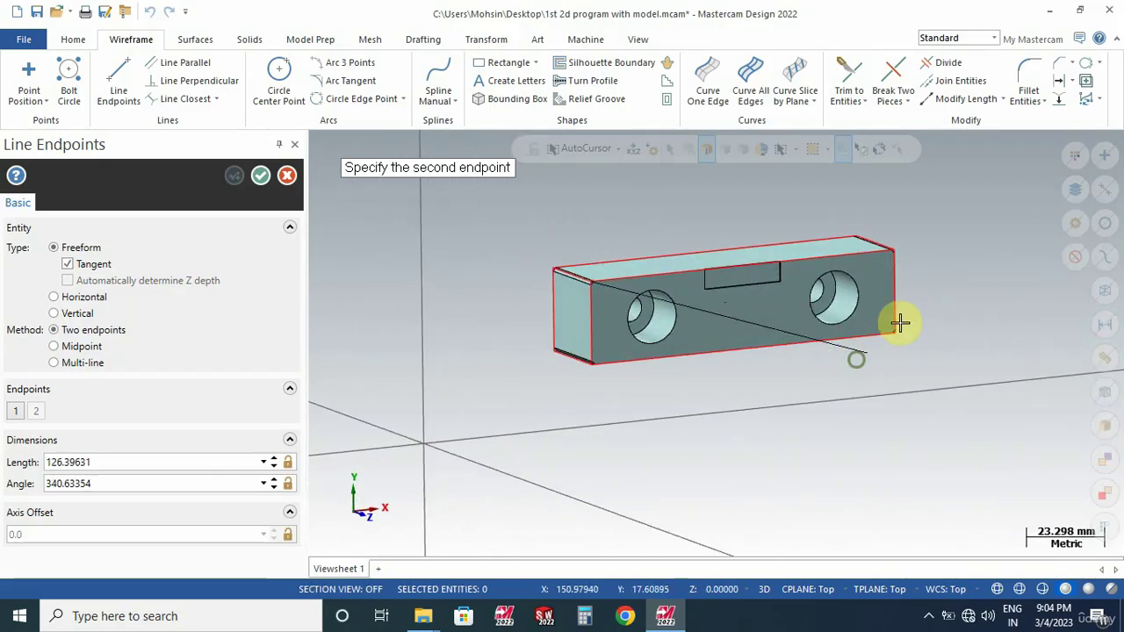
scroll(904, 327, up, 5)
scroll(891, 339, up, 5)
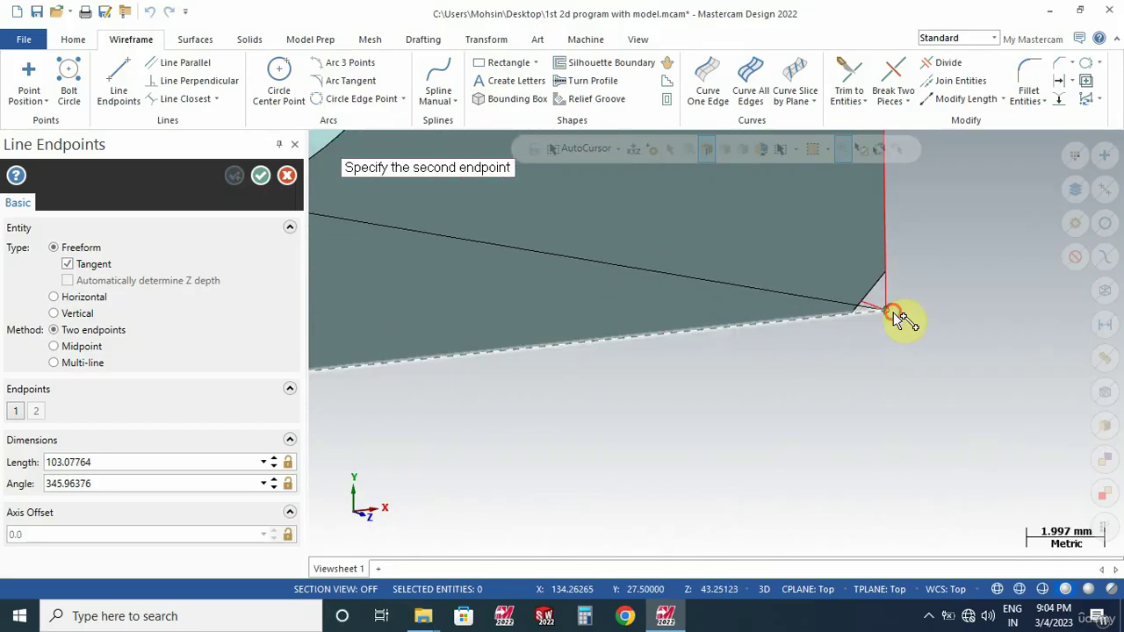
click(892, 312)
click(261, 177)
- Move all visible geometry to the origin from the midpoint of the diagonal line, and clear the transform result colors
scroll(890, 366, down, 5)
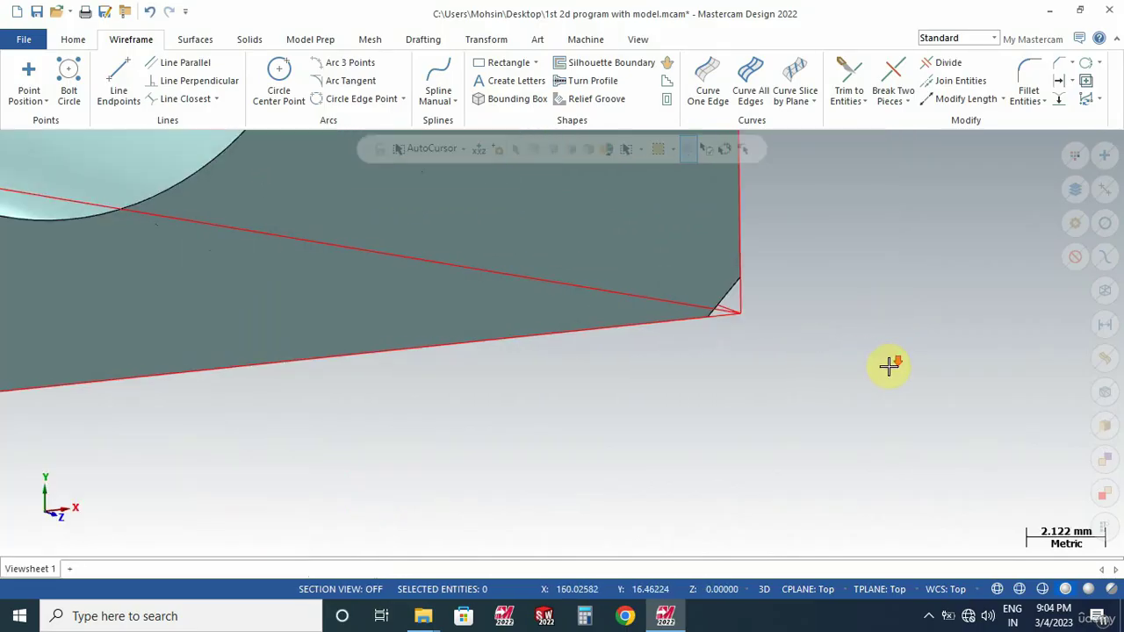
click(481, 40)
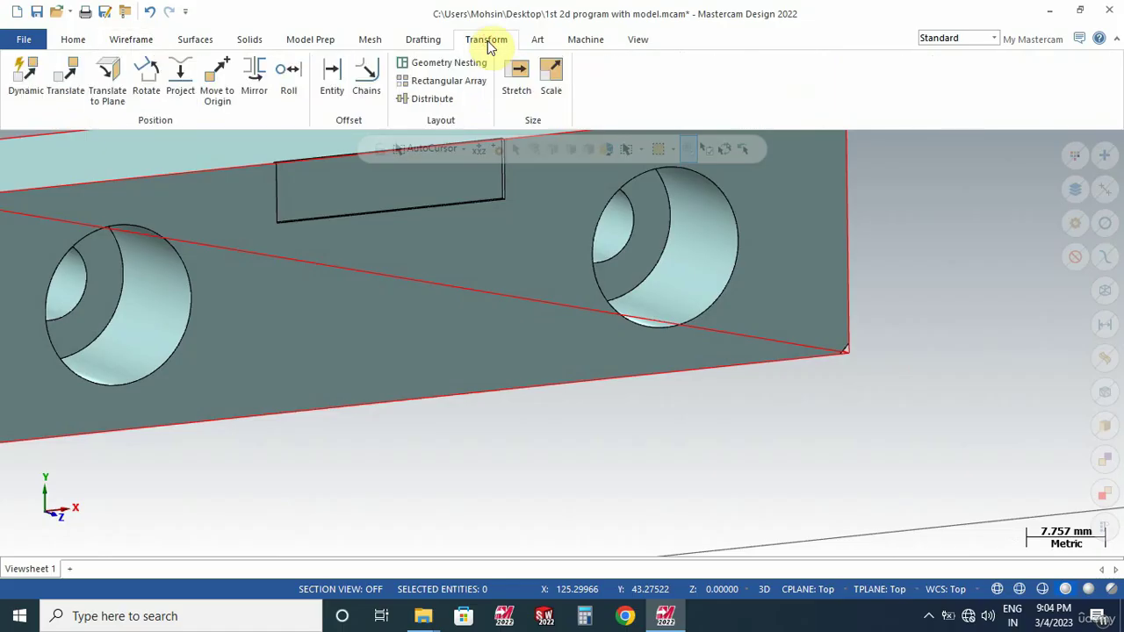
click(221, 89)
scroll(797, 398, down, 2)
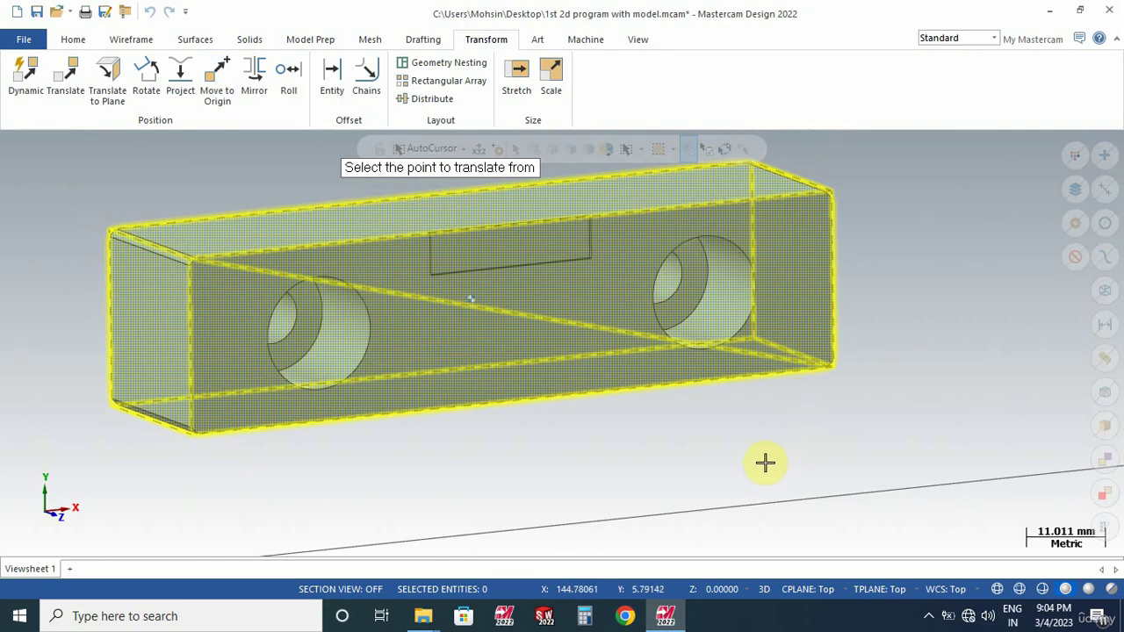
middle_drag(764, 462, 747, 404)
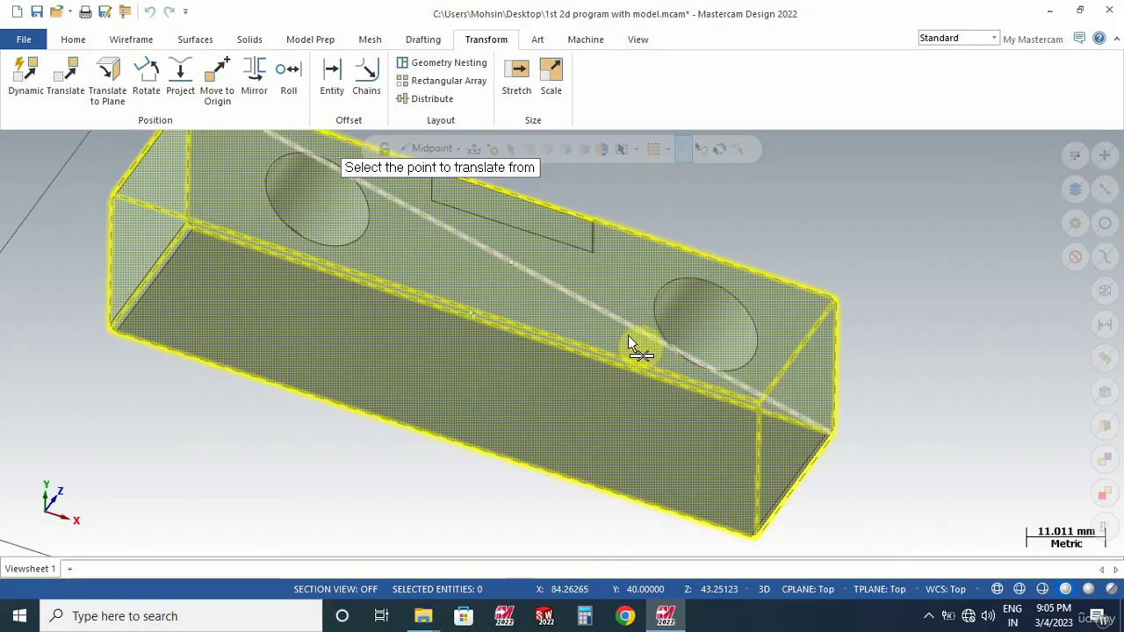
click(575, 298)
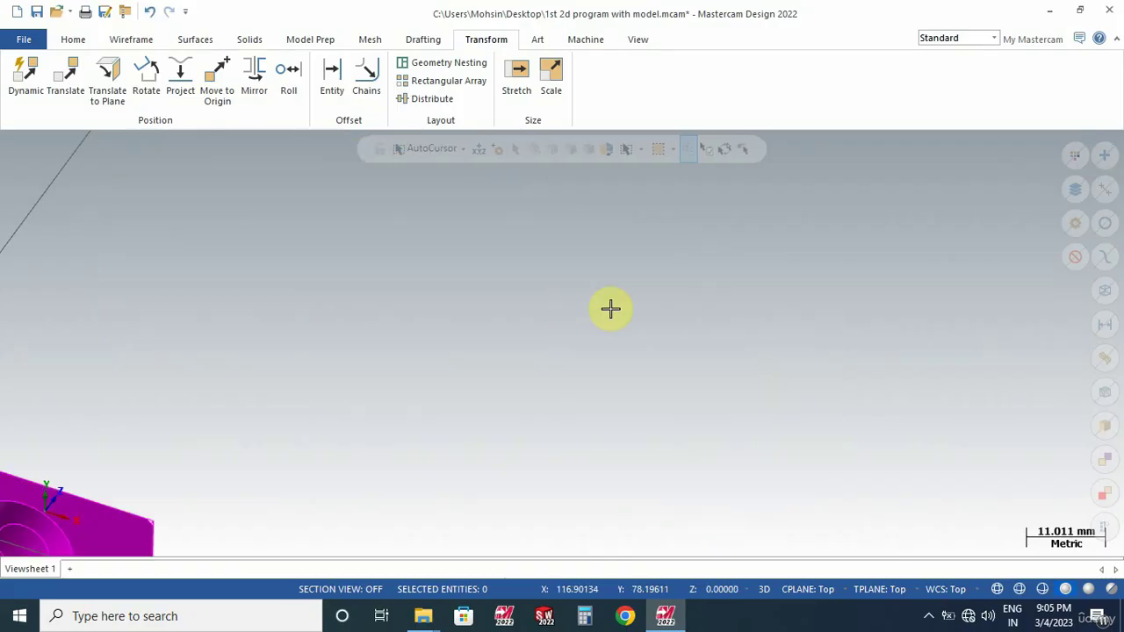
scroll(671, 273, down, 7)
scroll(539, 341, down, 1)
middle_drag(539, 342, 336, 343)
scroll(372, 326, up, 5)
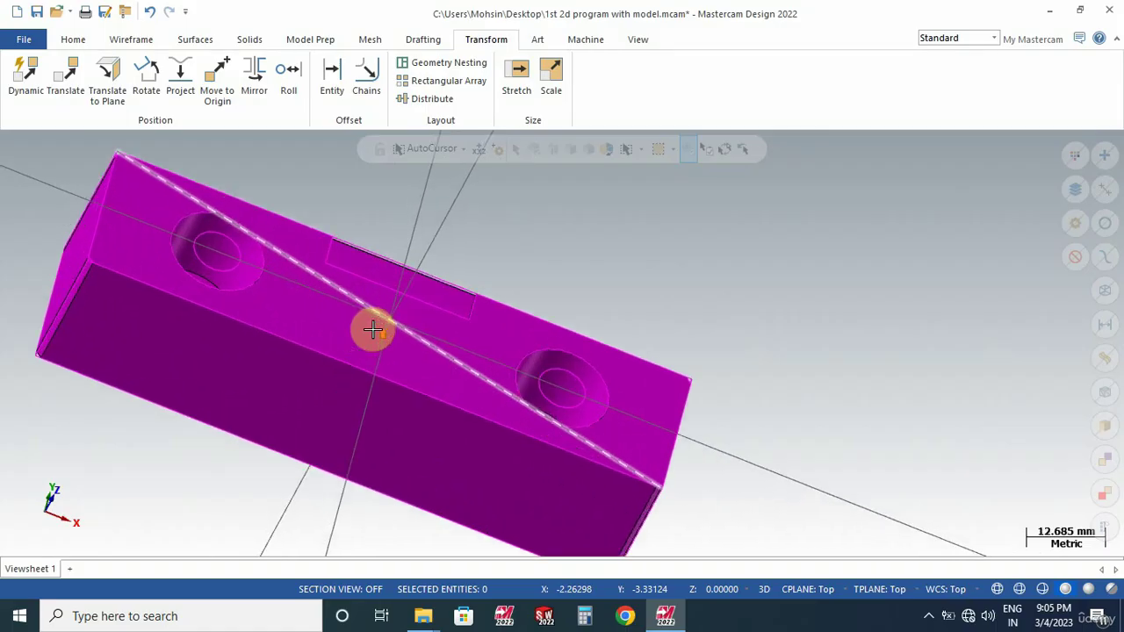
scroll(708, 345, down, 3)
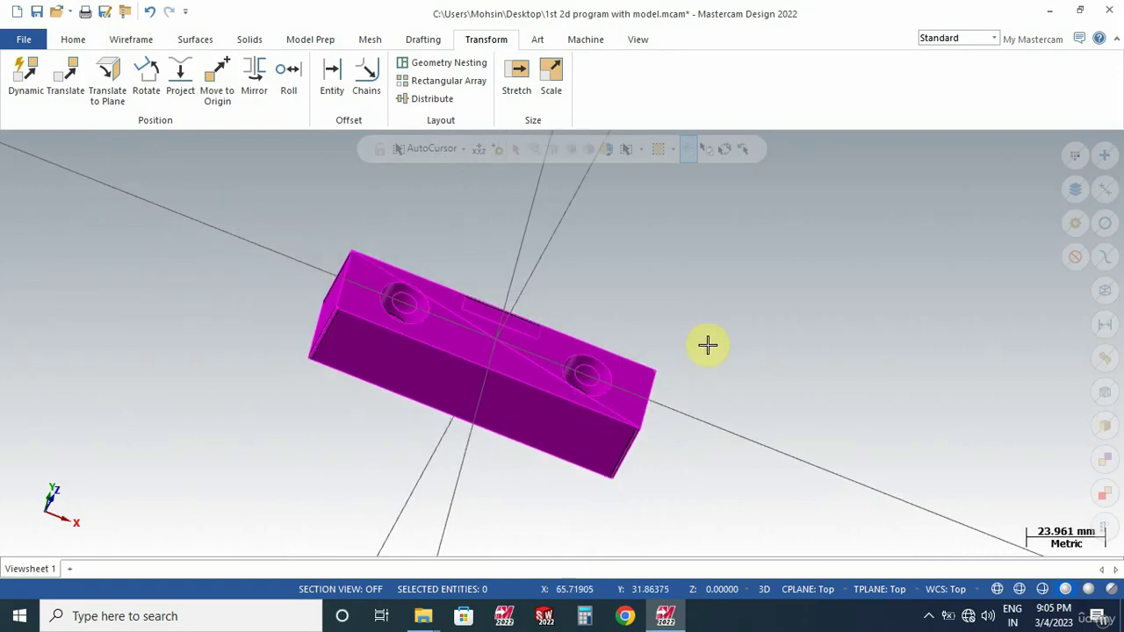
right_click(767, 300)
click(844, 272)
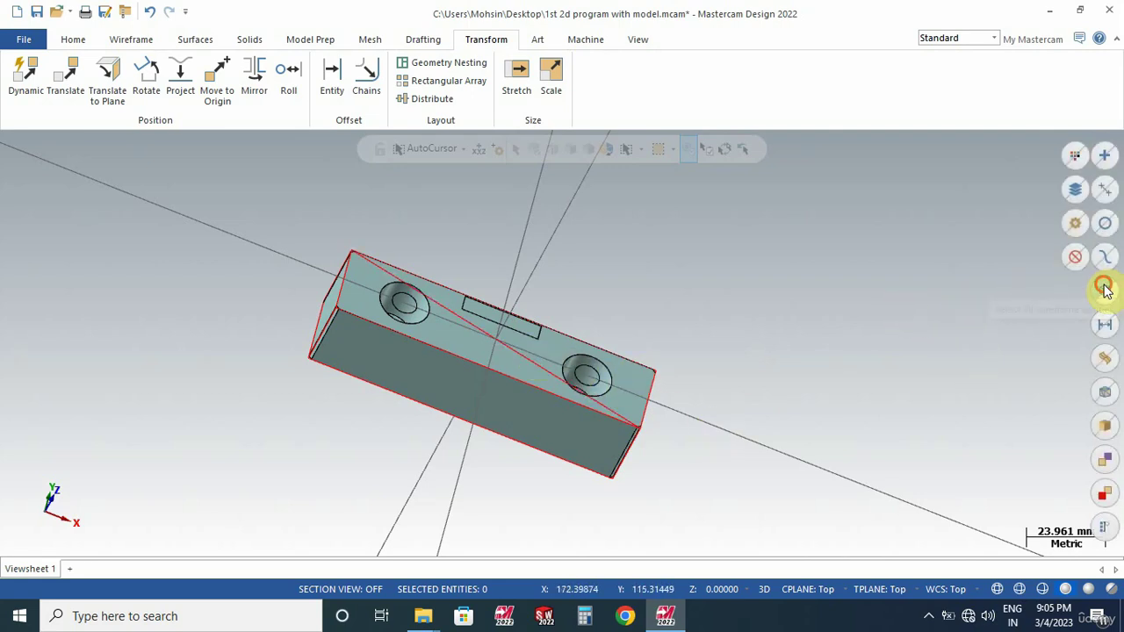
click(1104, 288)
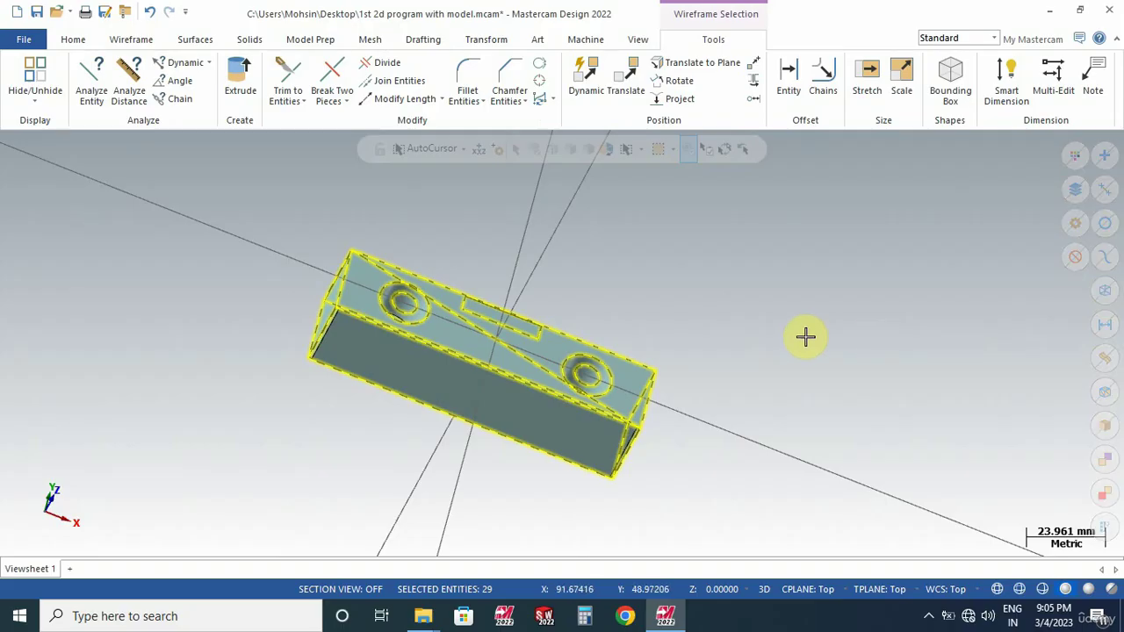
key(Delete)
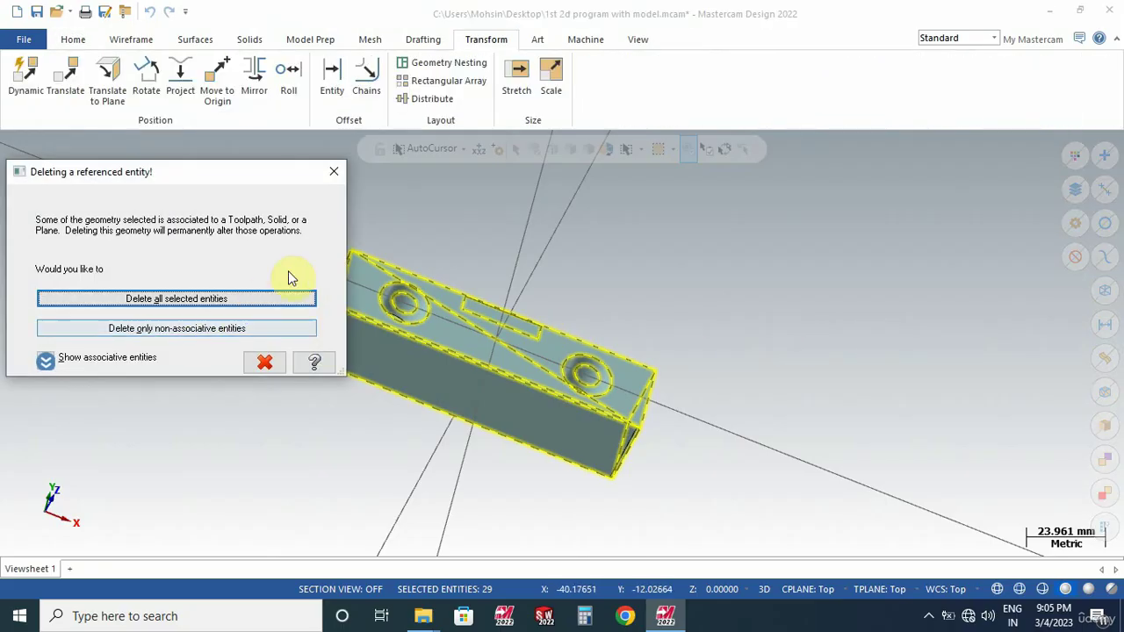
click(341, 178)
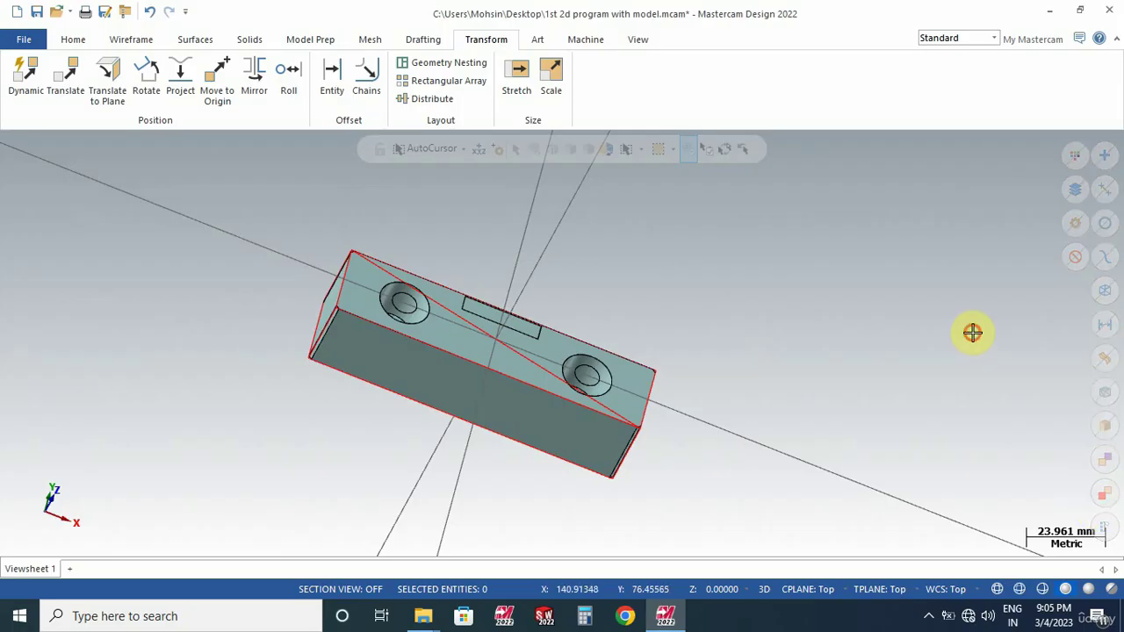
- Select all entities of red color 12 and delete the bounding box wireframe and diagonal line
click(1072, 156)
click(96, 451)
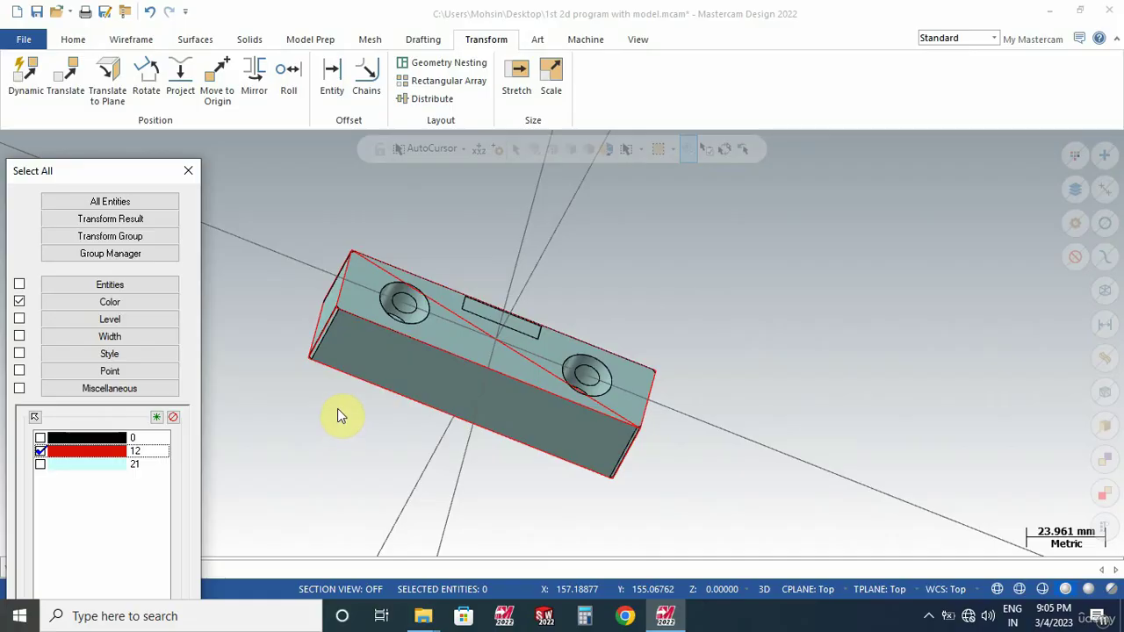
key(Return)
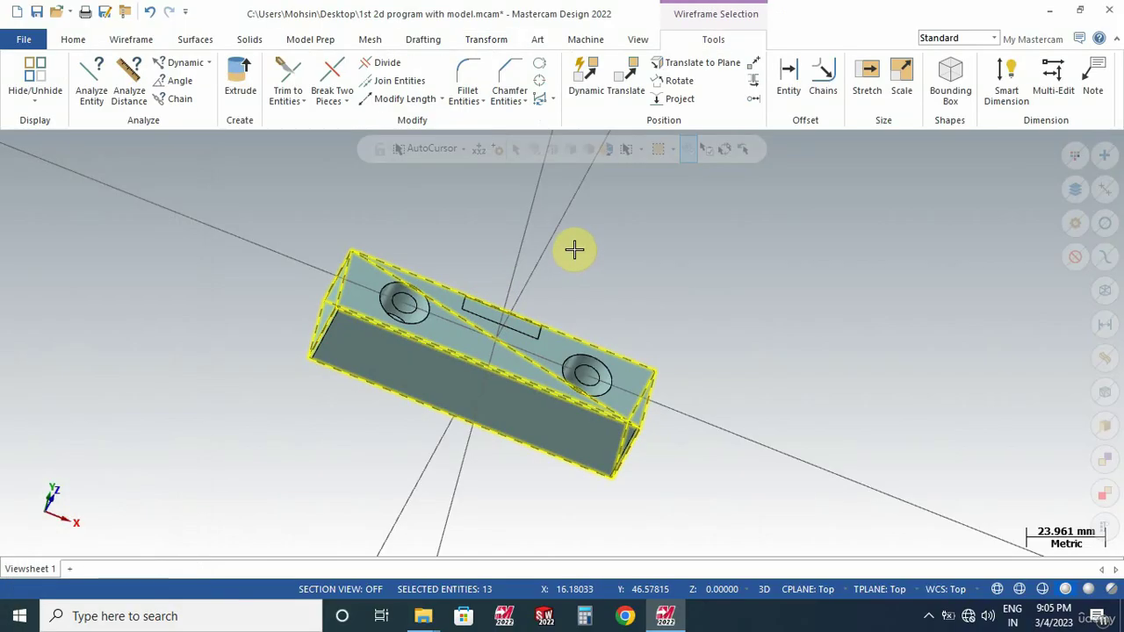
key(Escape)
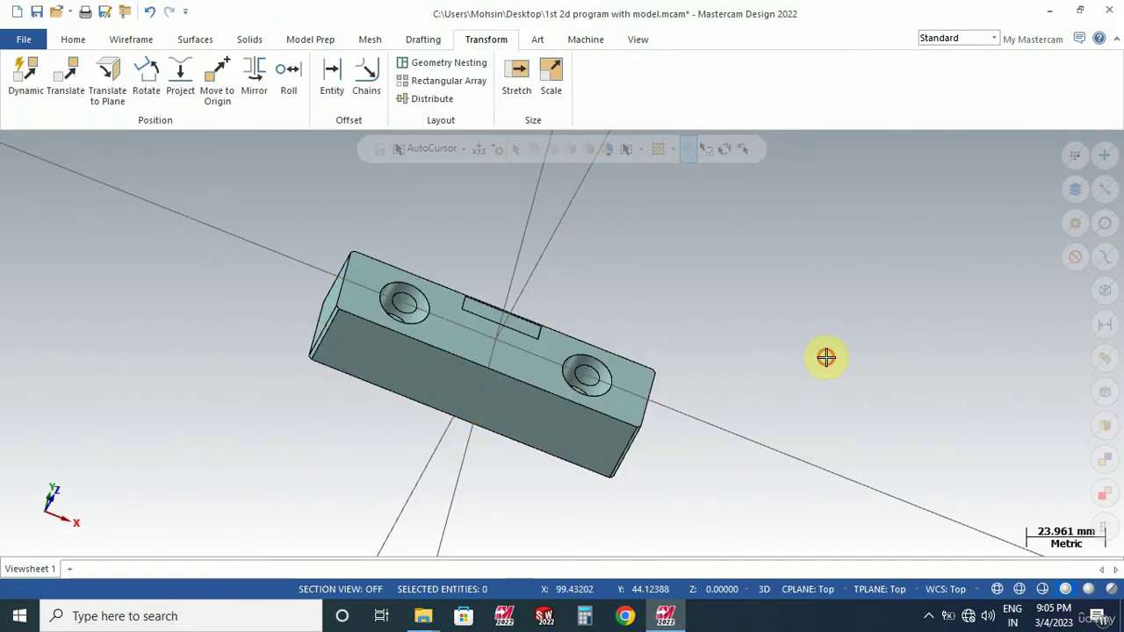
scroll(343, 310, up, 5)
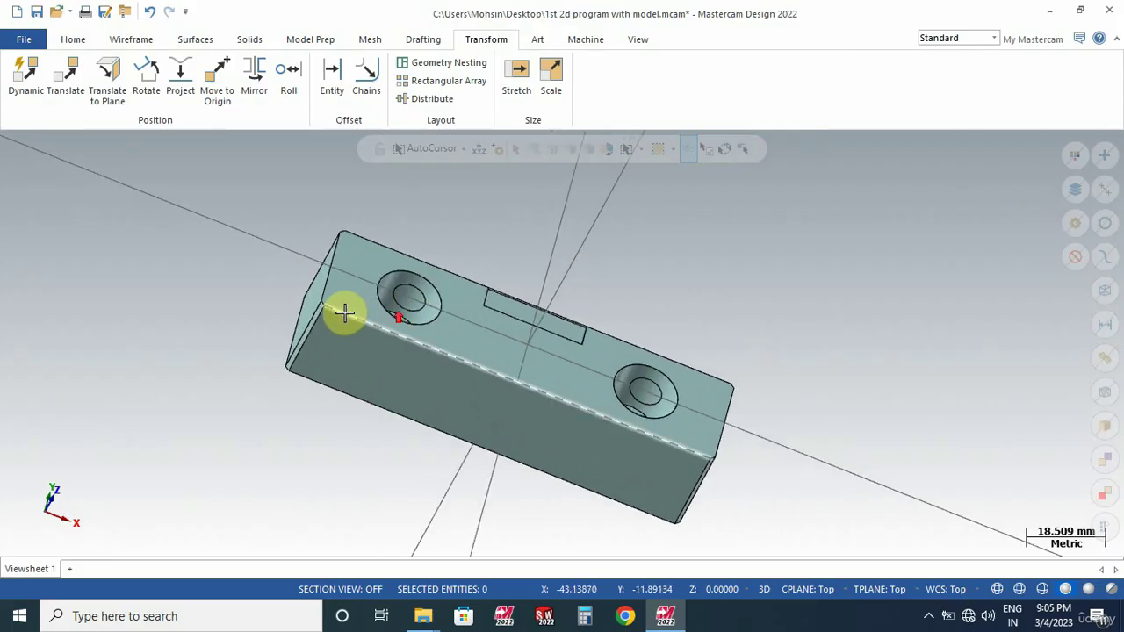
scroll(351, 316, down, 3)
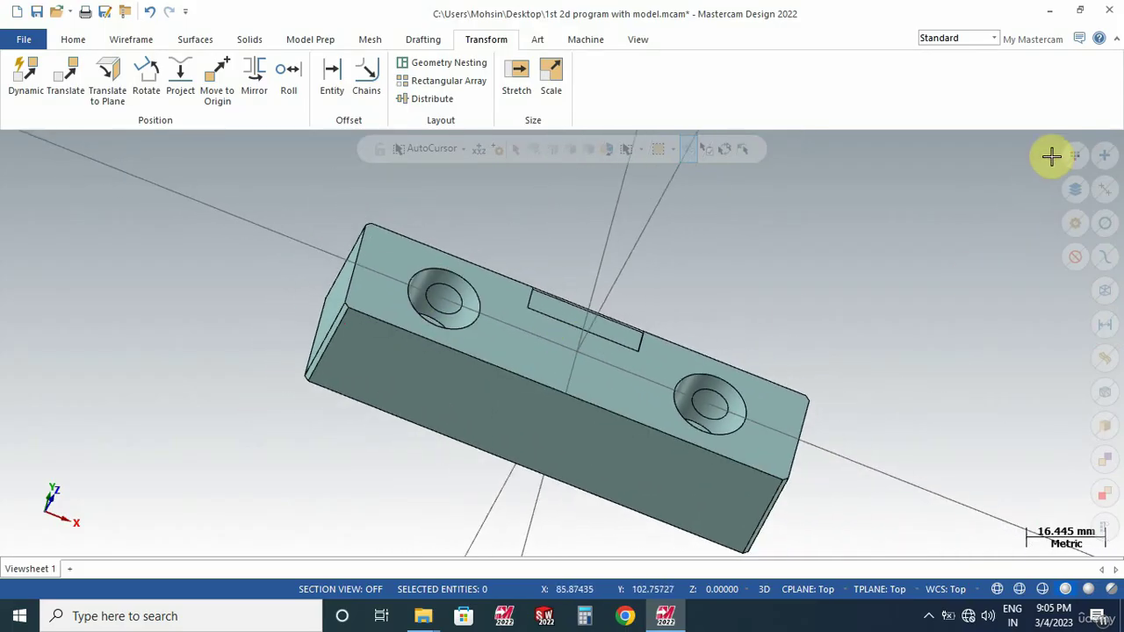
- Select the solid block by its color 21 and bring the hidden wireframe entities back into display
click(1073, 156)
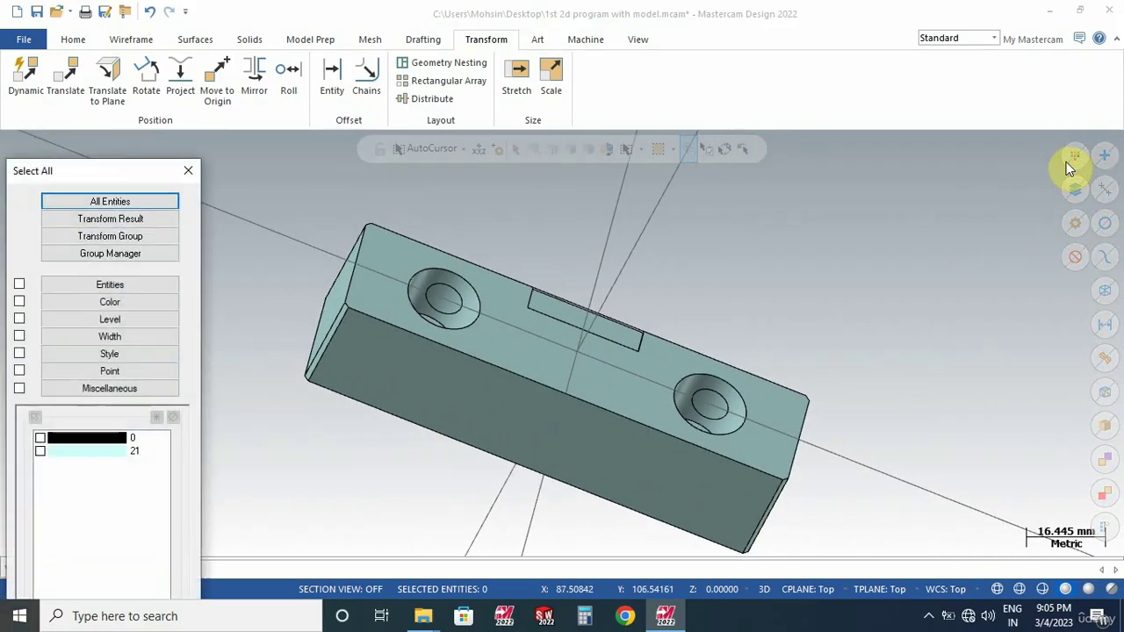
click(53, 450)
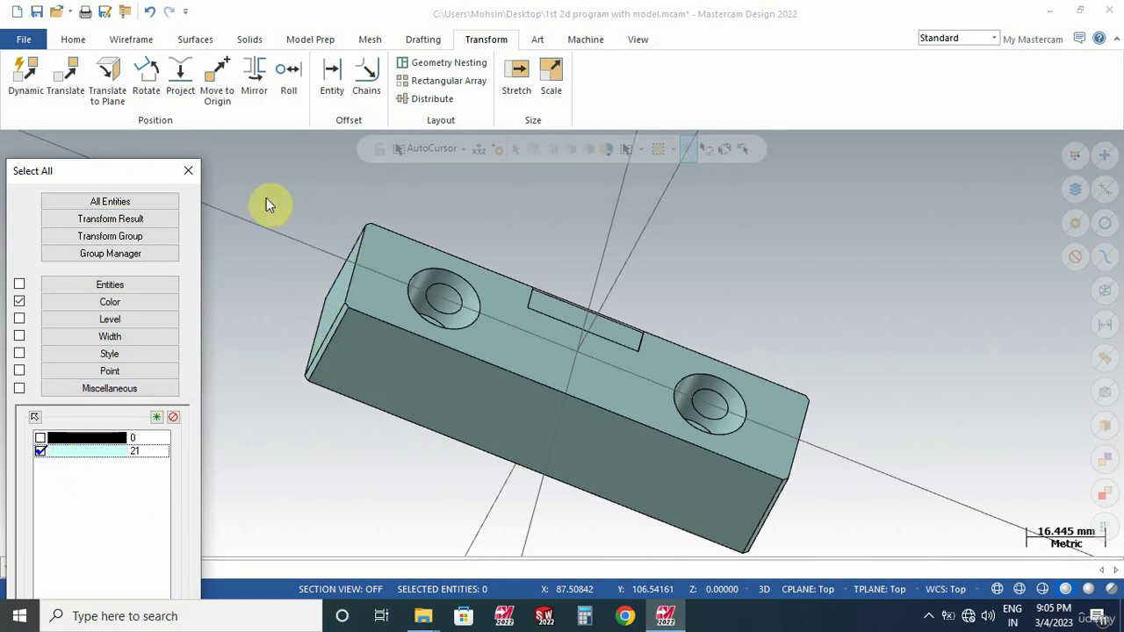
drag(117, 174, 115, 17)
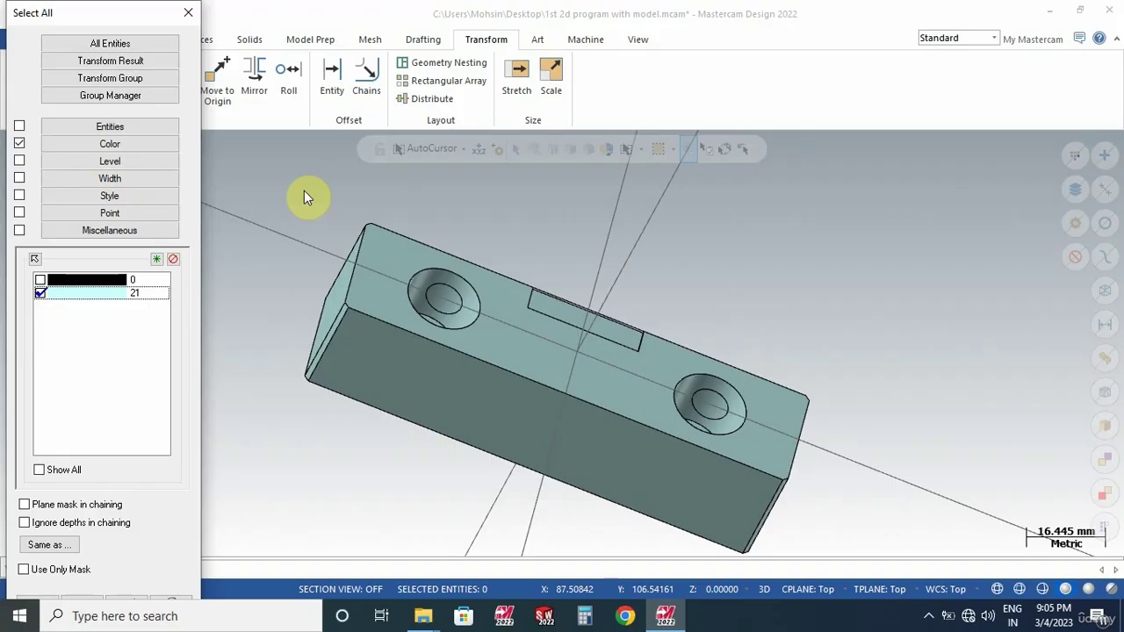
key(Return)
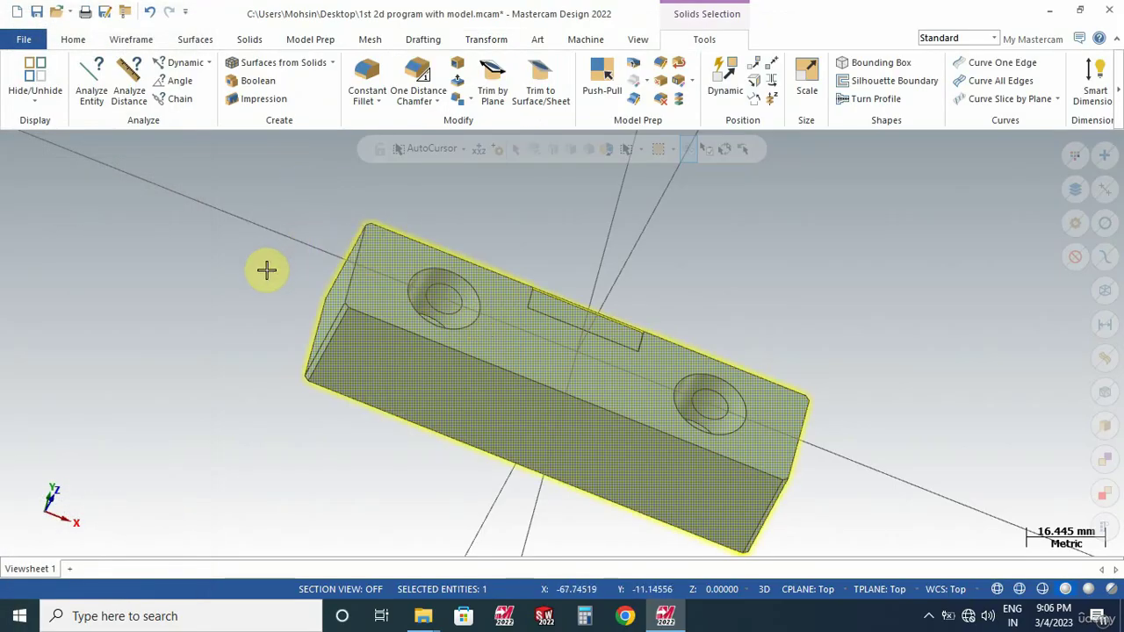
key(alt+e)
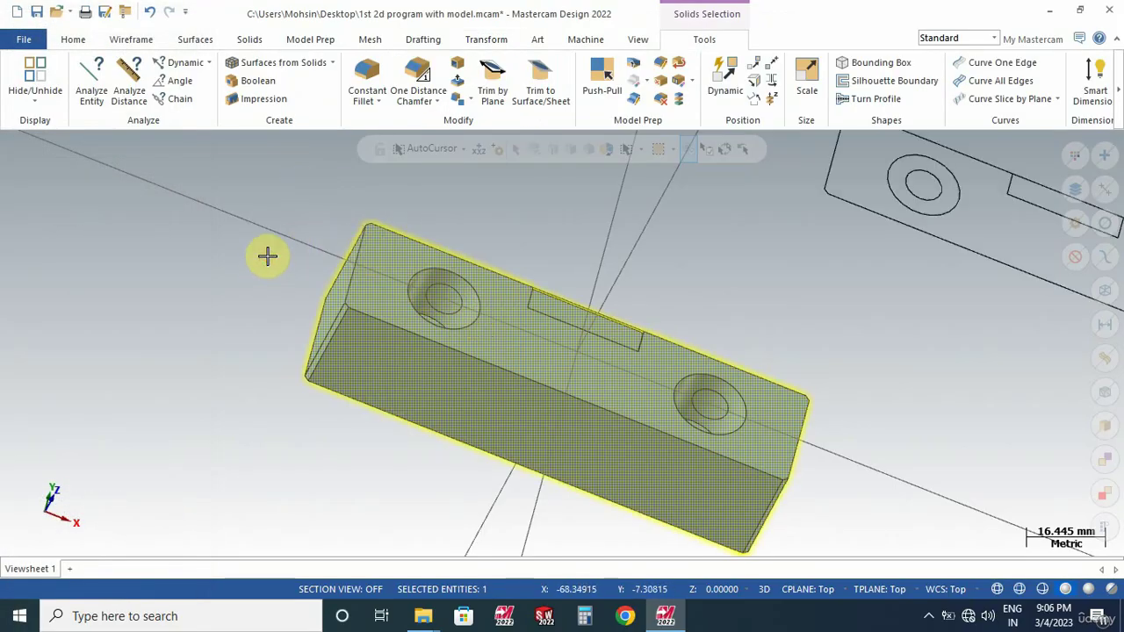
click(387, 297)
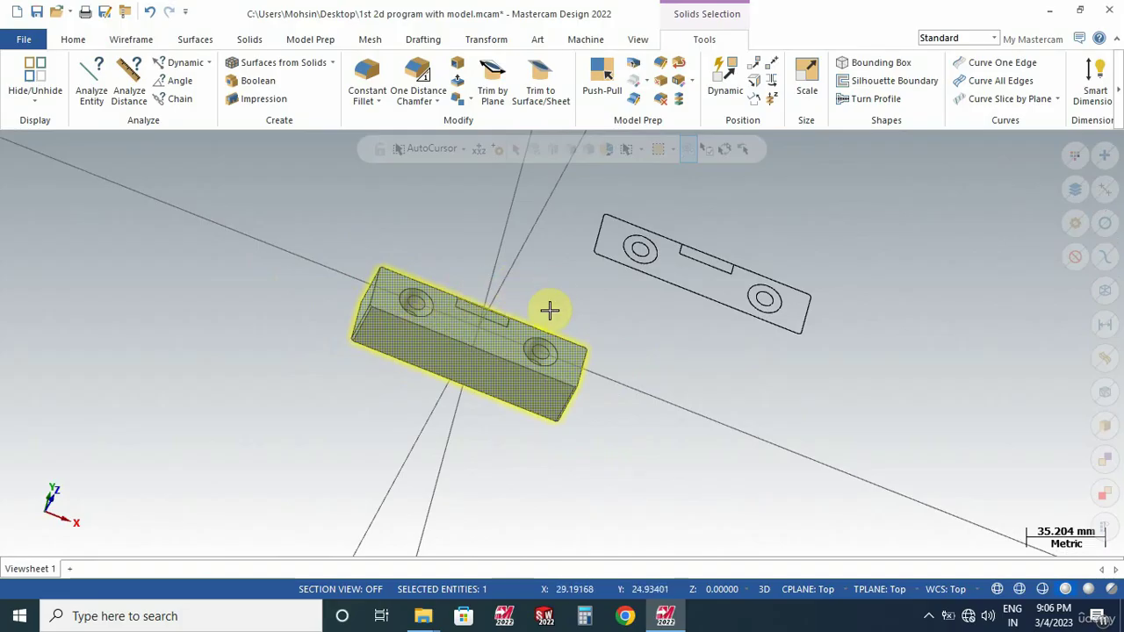
- Try to delete the flat wireframe profile beside the block together with the selected solid, and undo the deletion
scroll(647, 261, up, 3)
scroll(648, 260, down, 1)
scroll(647, 261, down, 1)
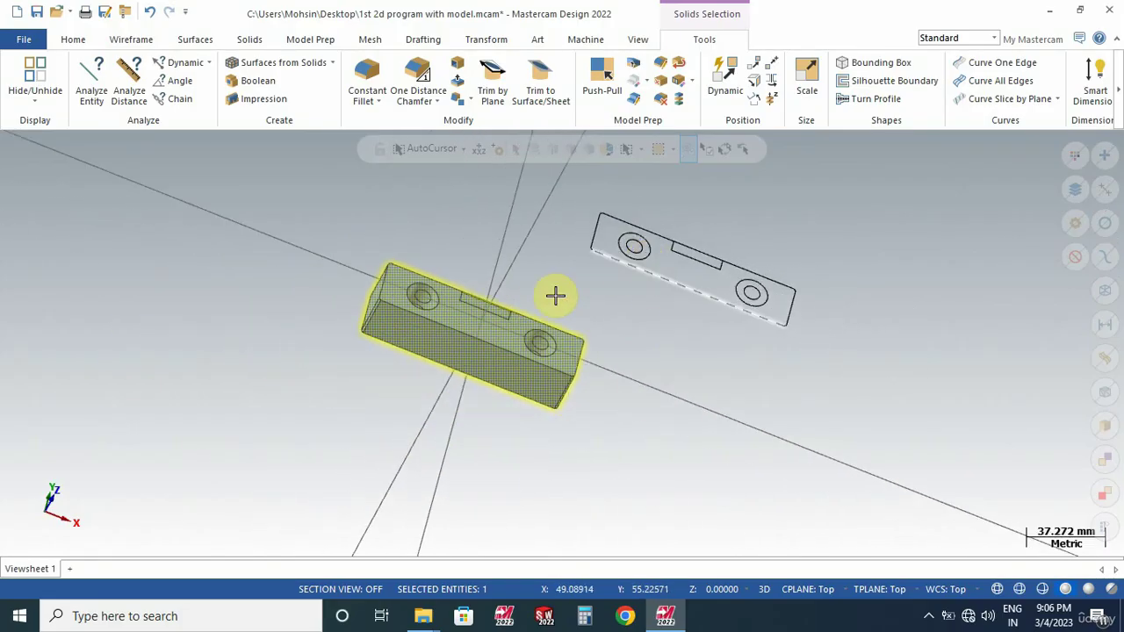
mouse_move(662, 357)
middle_down()
mouse_move(675, 269)
mouse_move(676, 357)
middle_up()
scroll(677, 356, down, 2)
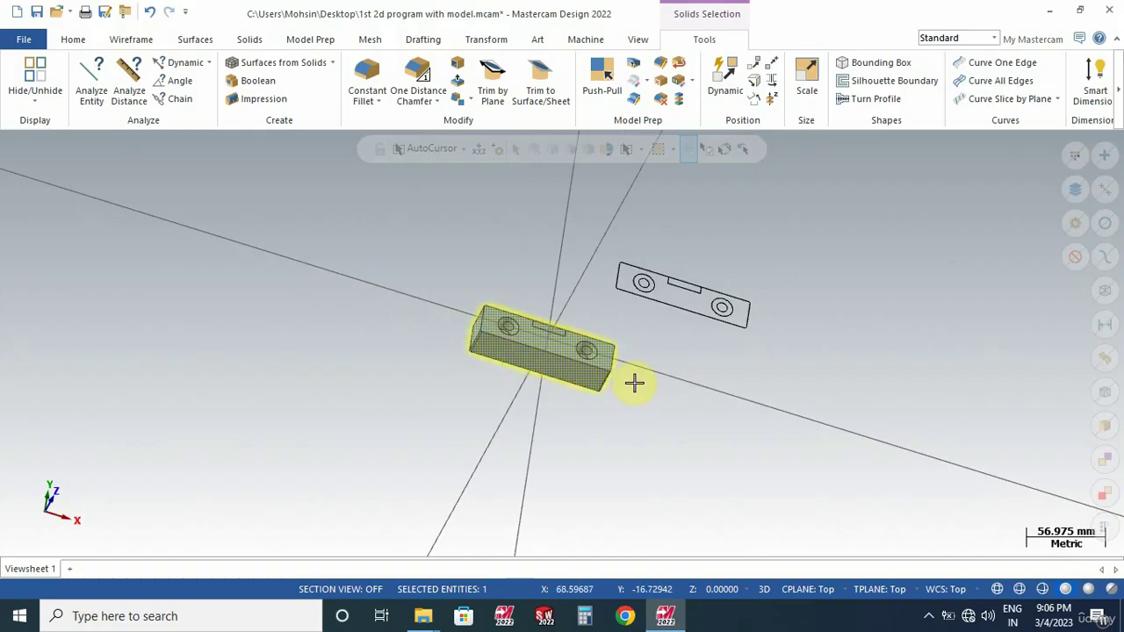
scroll(592, 377, up, 1)
mouse_move(847, 372)
mouse_down()
mouse_move(635, 223)
mouse_move(609, 183)
mouse_up()
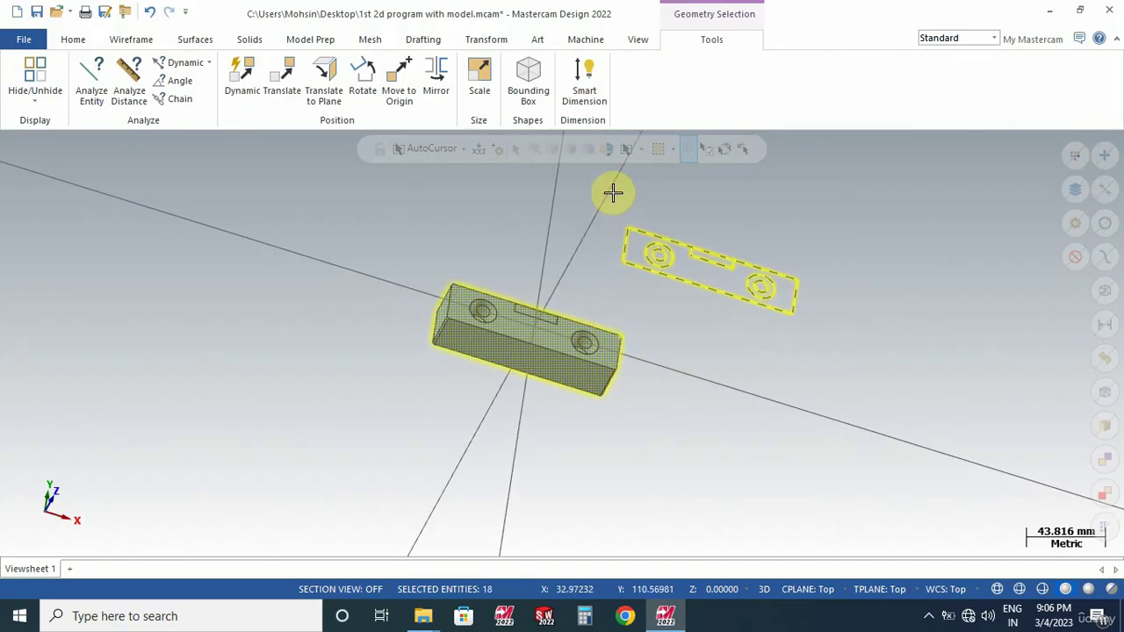
key(Delete)
key(ctrl+z)
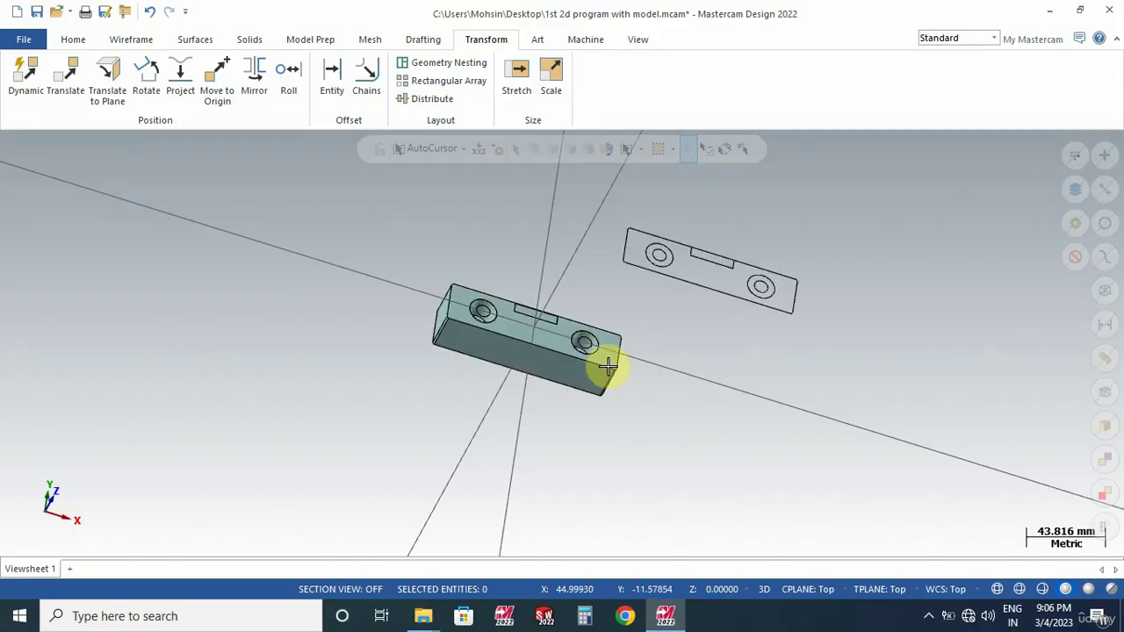
- Examine the wireframe line along the lower edge of the block's face with the two holes
scroll(700, 332, down, 1)
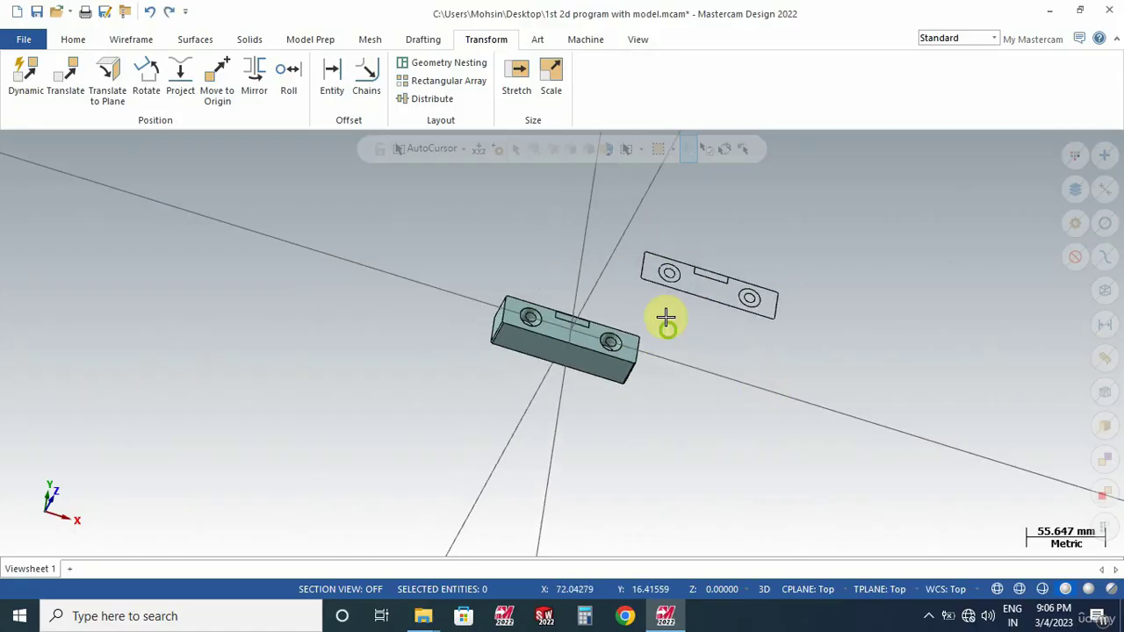
mouse_move(666, 318)
middle_down()
mouse_move(670, 246)
mouse_move(679, 331)
middle_up()
scroll(577, 343, up, 5)
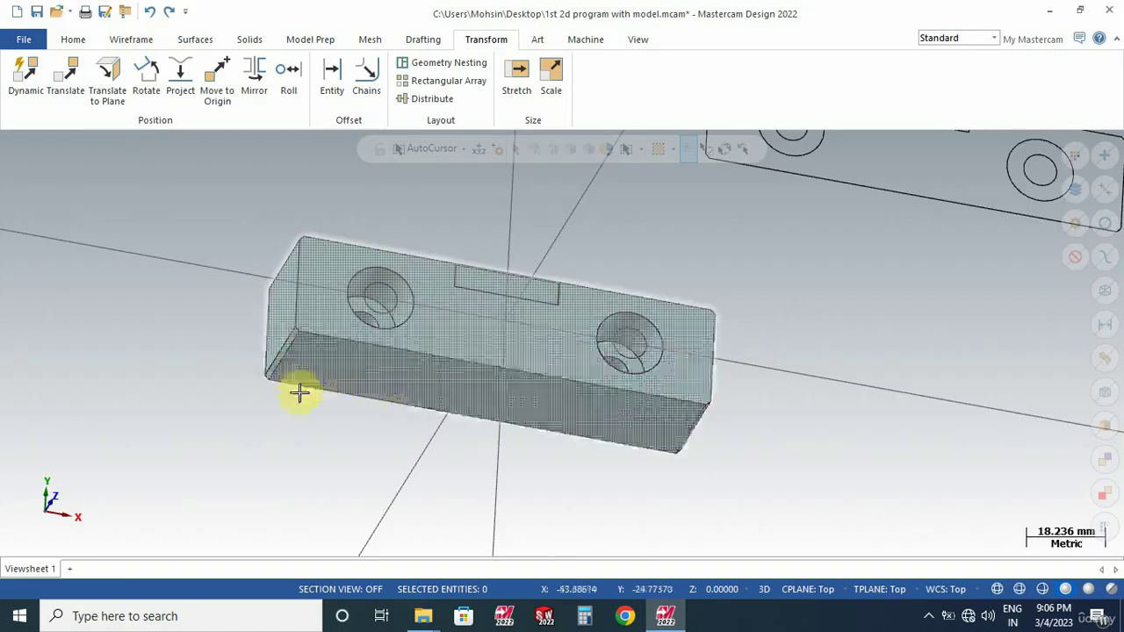
click(368, 343)
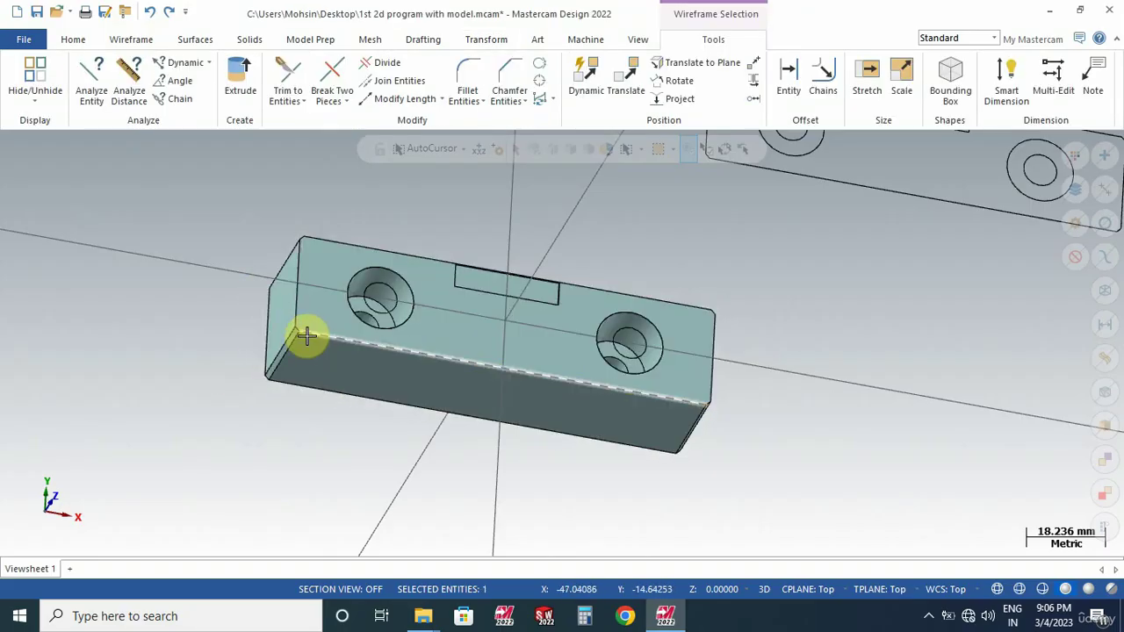
key(Escape)
scroll(1019, 380, down, 4)
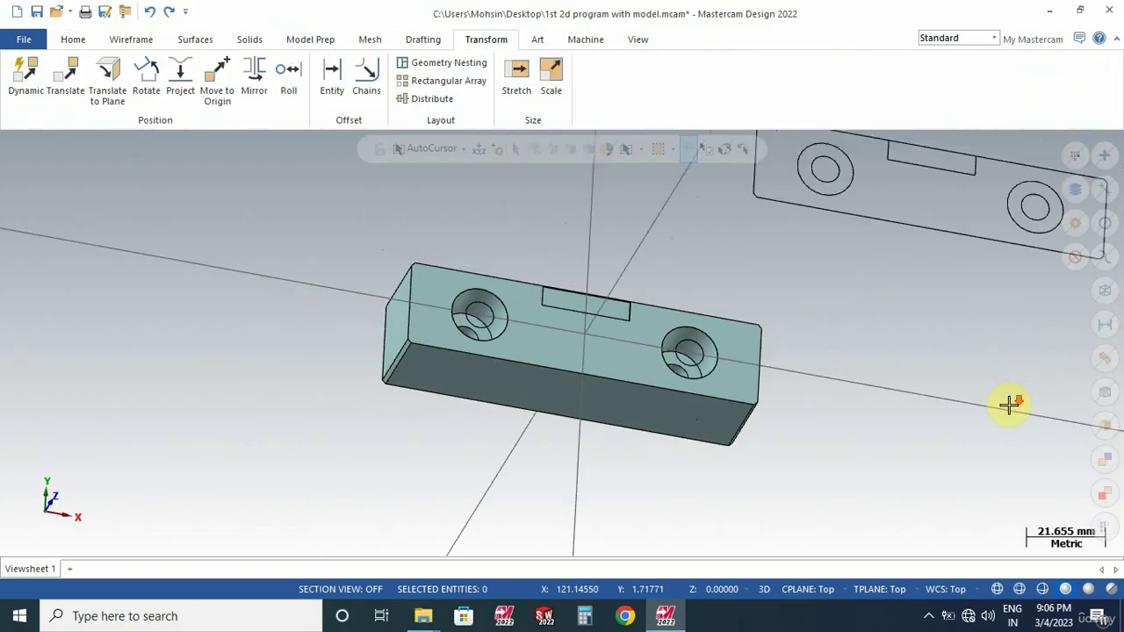
- Select all entities of color 21 and hide everything else so that only the solid block is displayed
click(1076, 152)
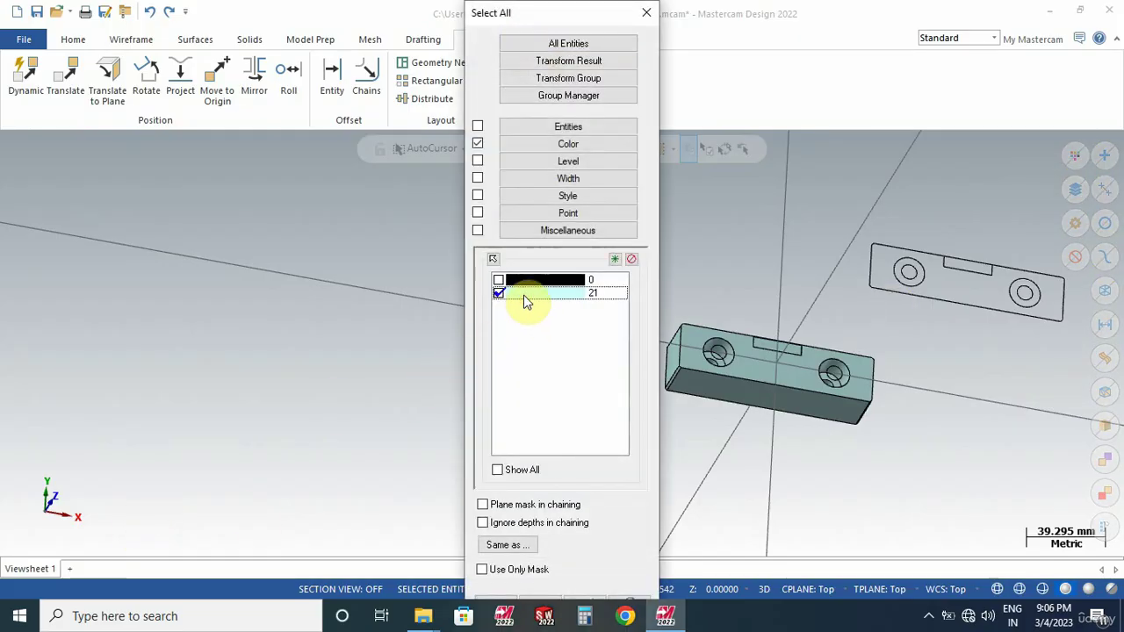
key(Return)
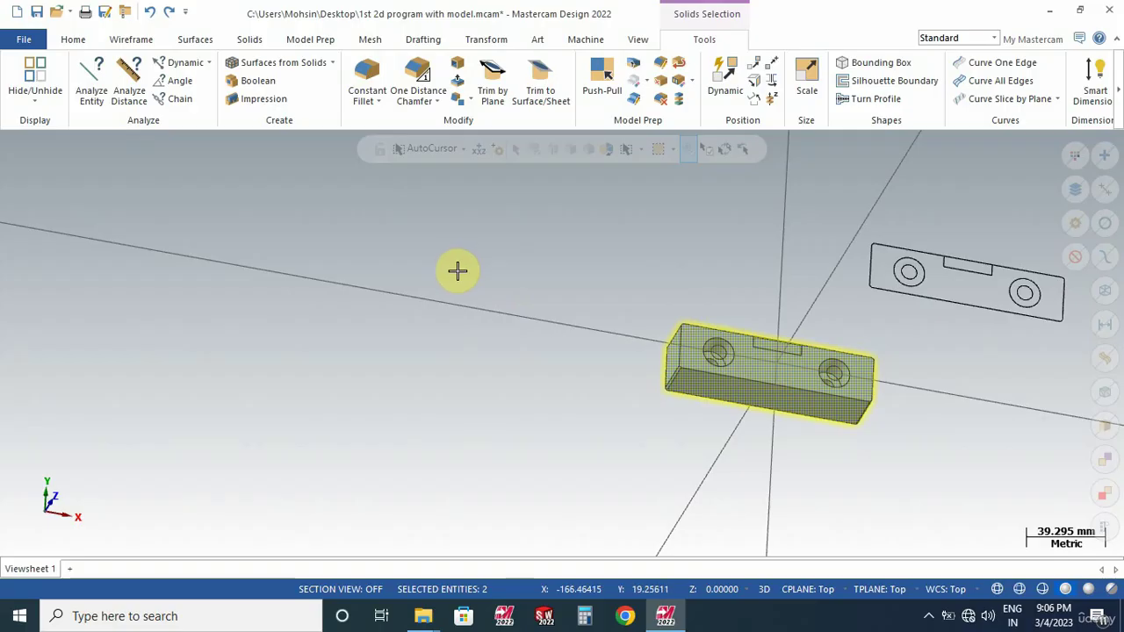
key(alt+e)
scroll(798, 398, up, 3)
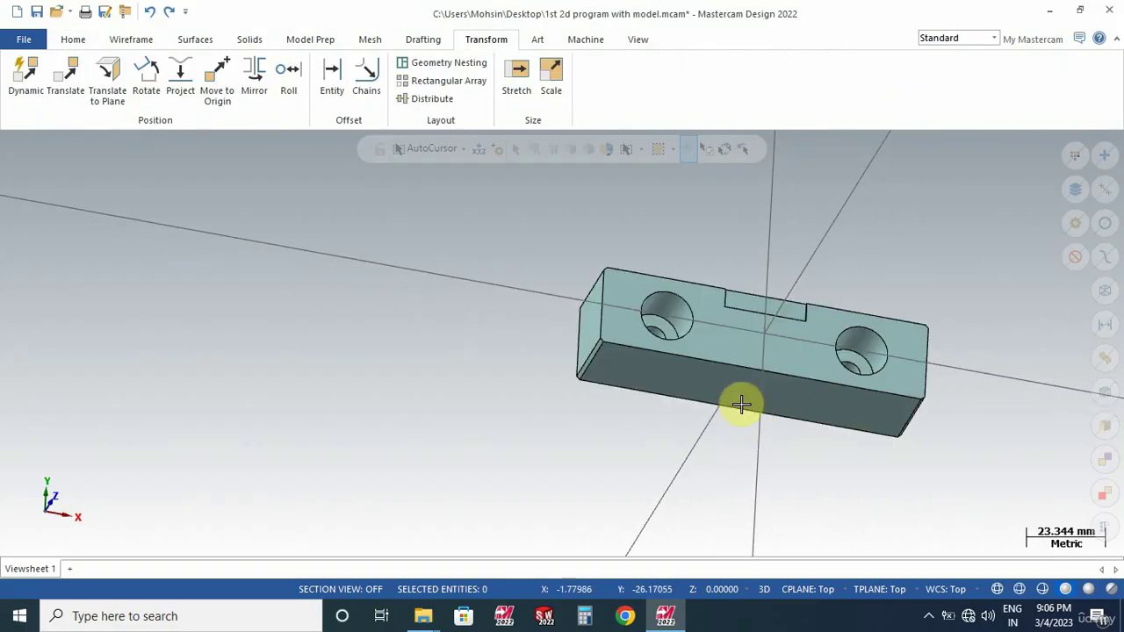
scroll(741, 404, up, 1)
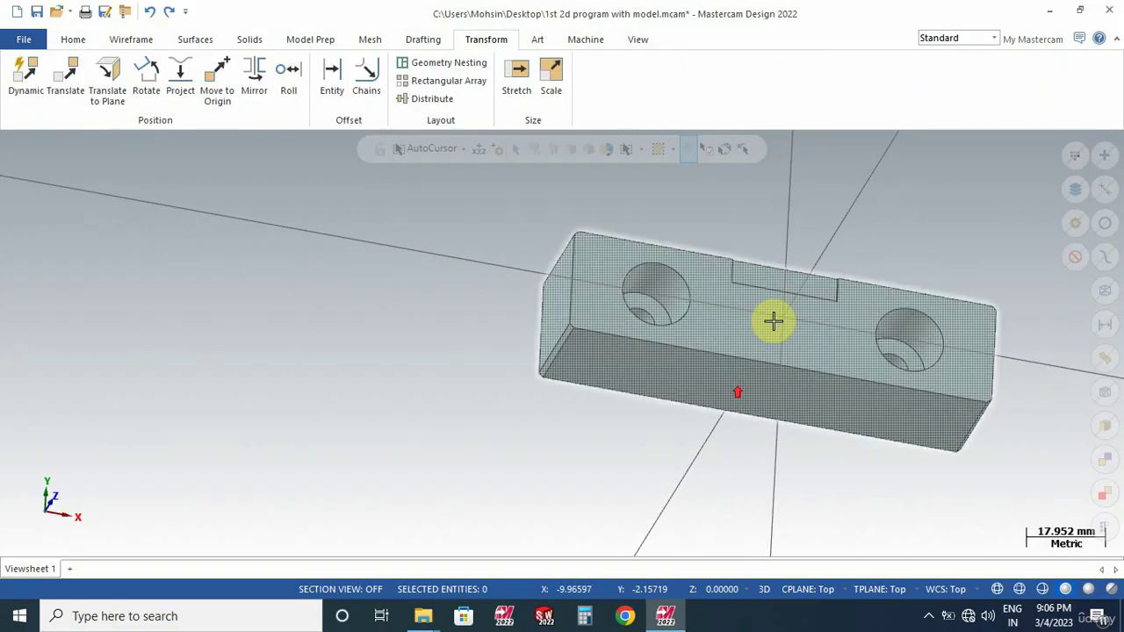
right_click(405, 257)
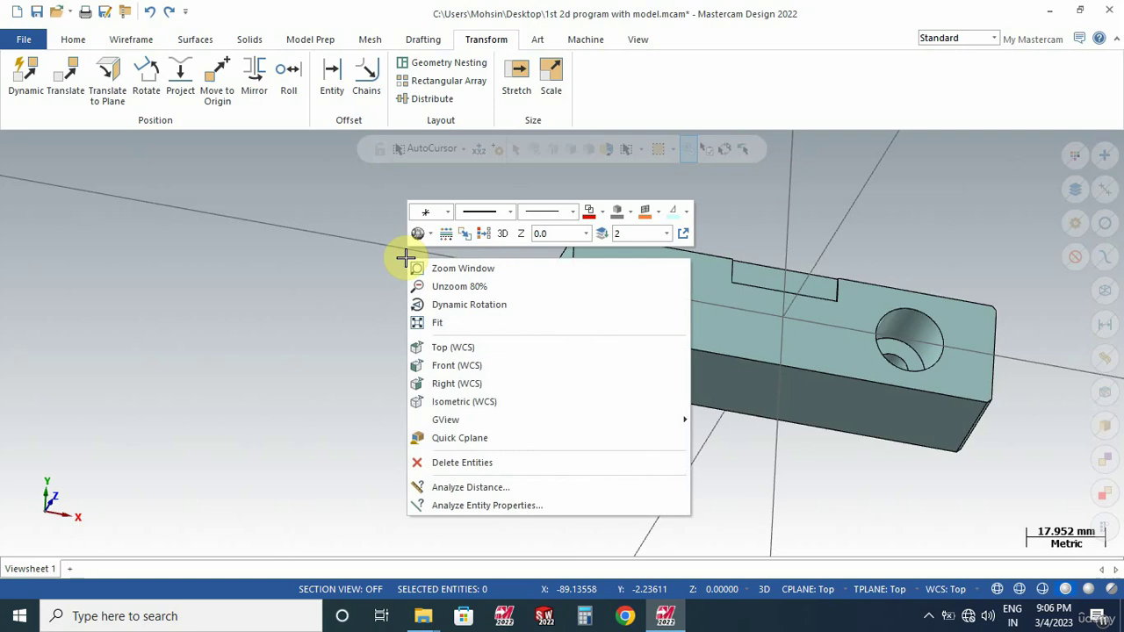
click(225, 243)
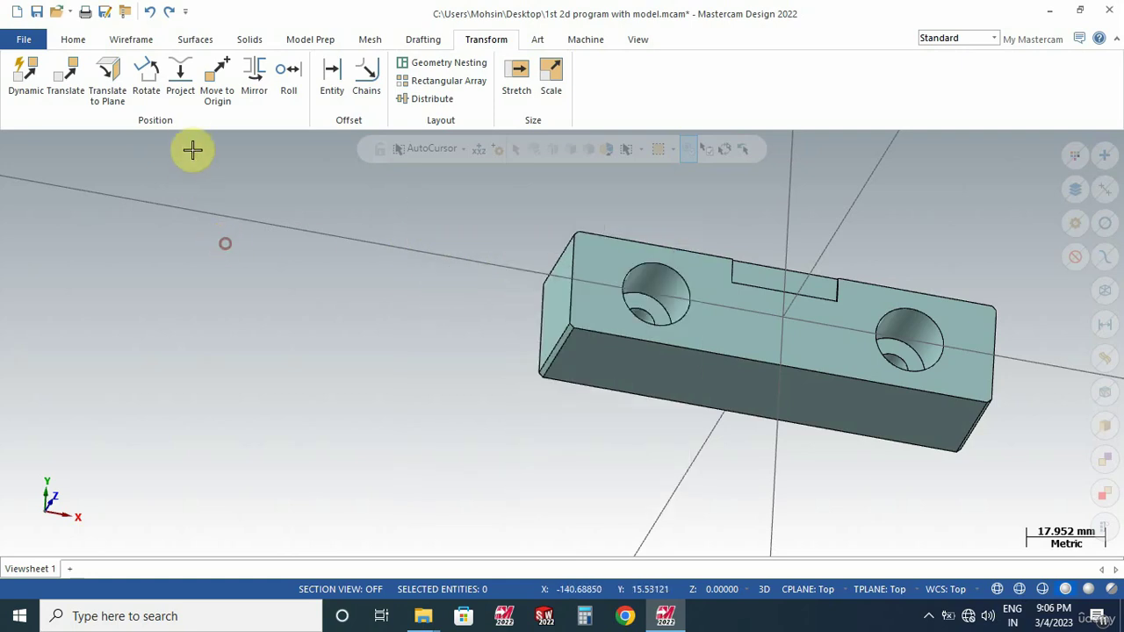
- Use Curve One Edge on the holed face's lower long edge, left vertical edge and lower-left corner chamfer, plus the adjoining depth edge
click(132, 41)
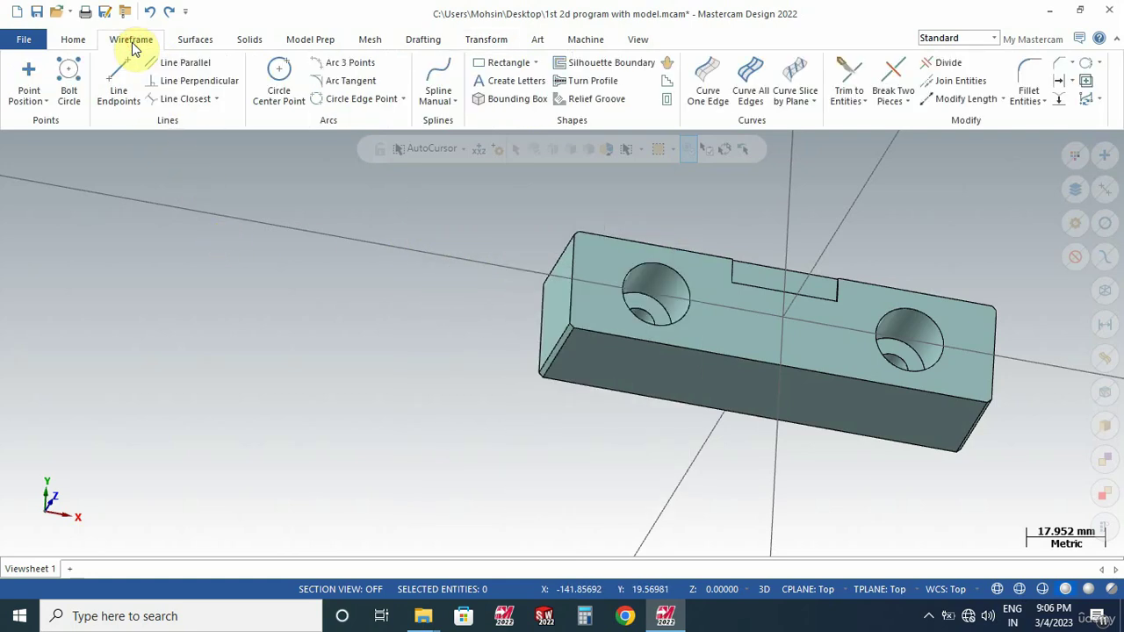
click(714, 81)
scroll(749, 339, up, 5)
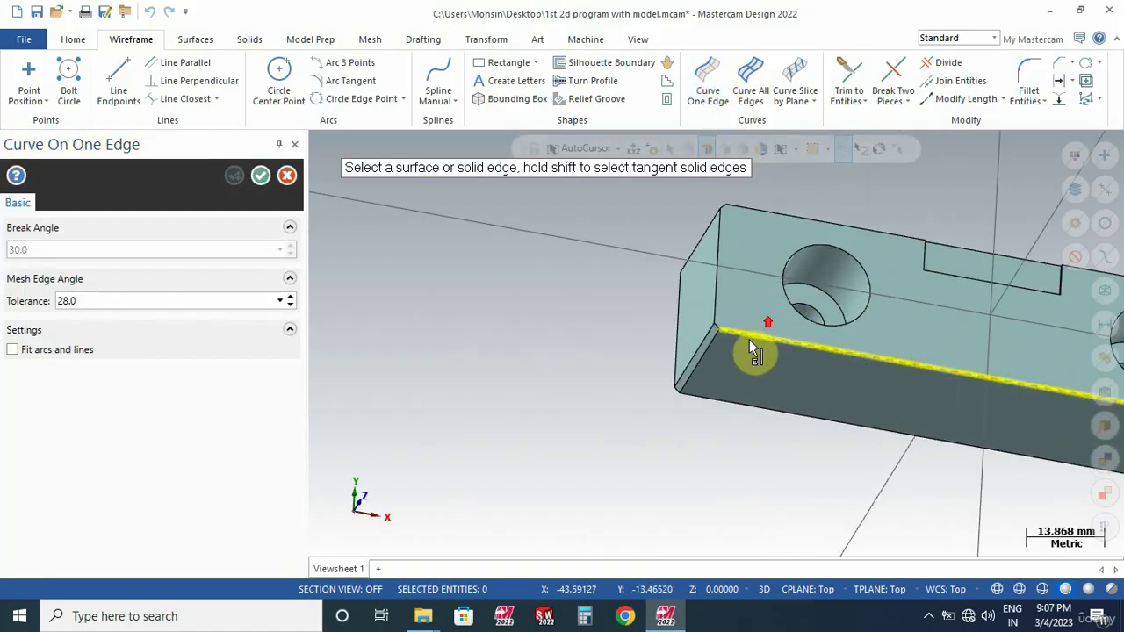
click(742, 328)
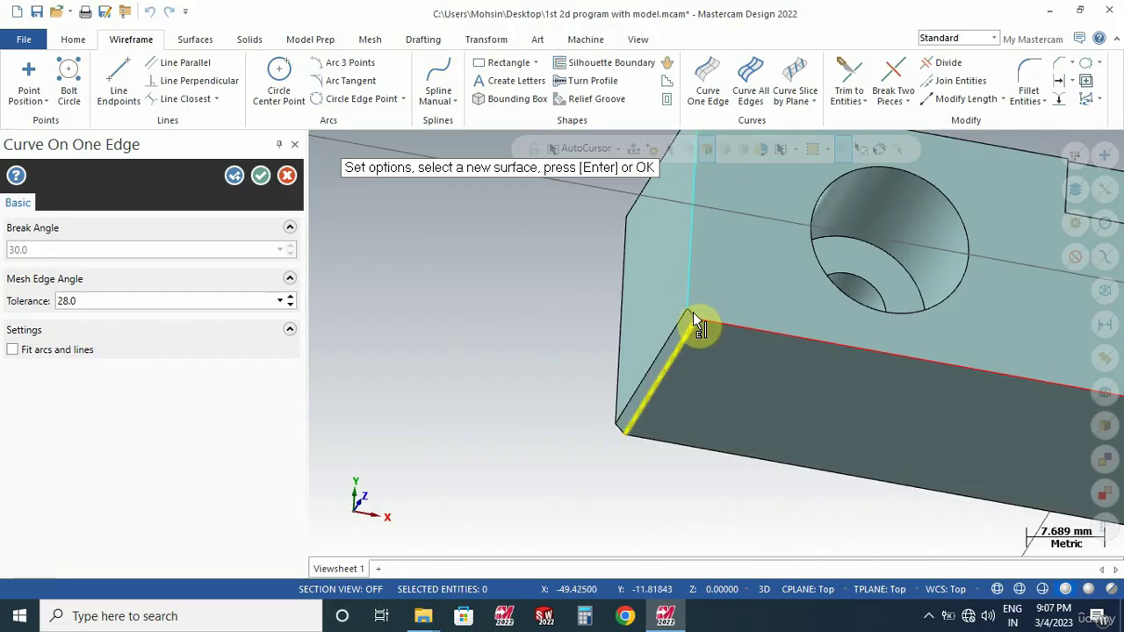
scroll(693, 312, up, 3)
click(692, 318)
click(691, 313)
scroll(673, 381, down, 6)
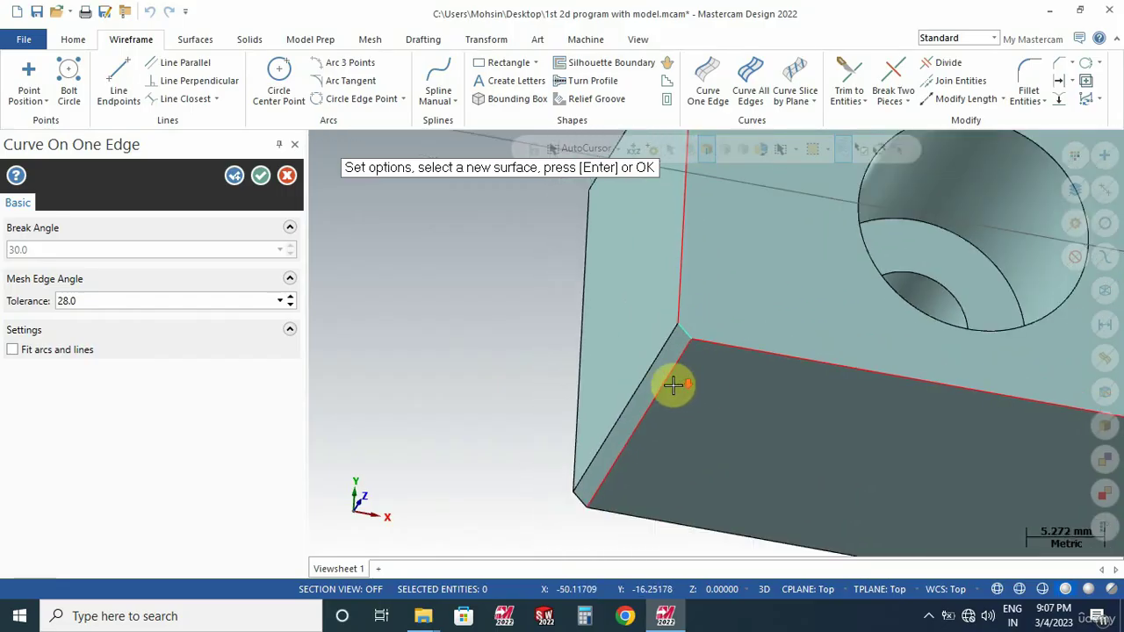
- Add edge curves on the holed face's upper-left corner chamfer and its upper edge as far as the notch
scroll(684, 238, up, 2)
scroll(684, 238, up, 3)
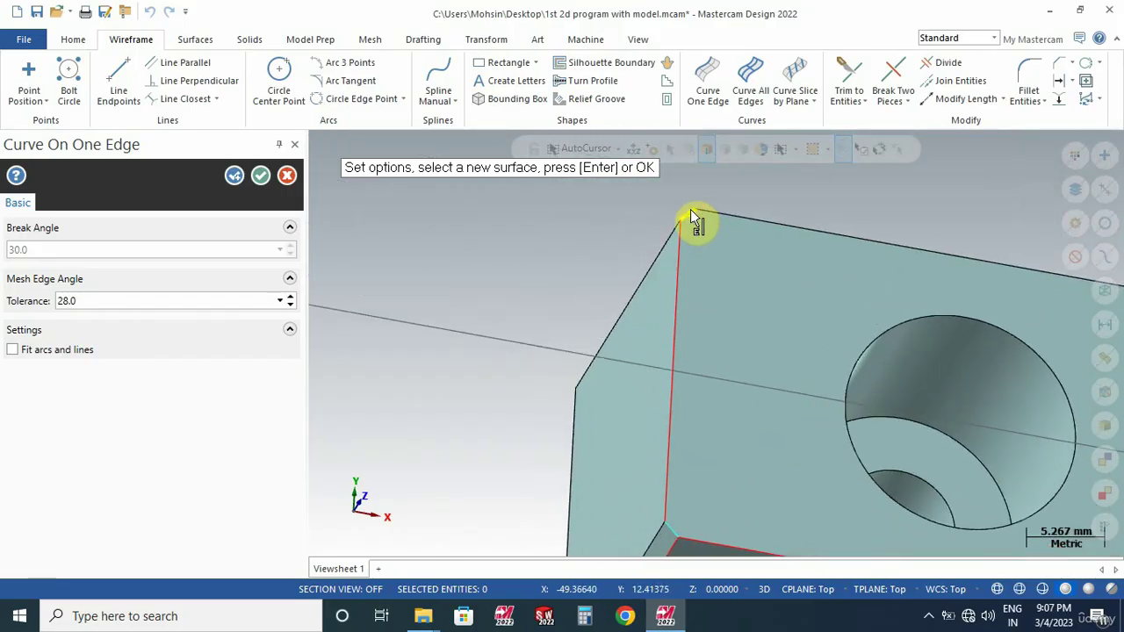
click(763, 215)
scroll(477, 263, down, 8)
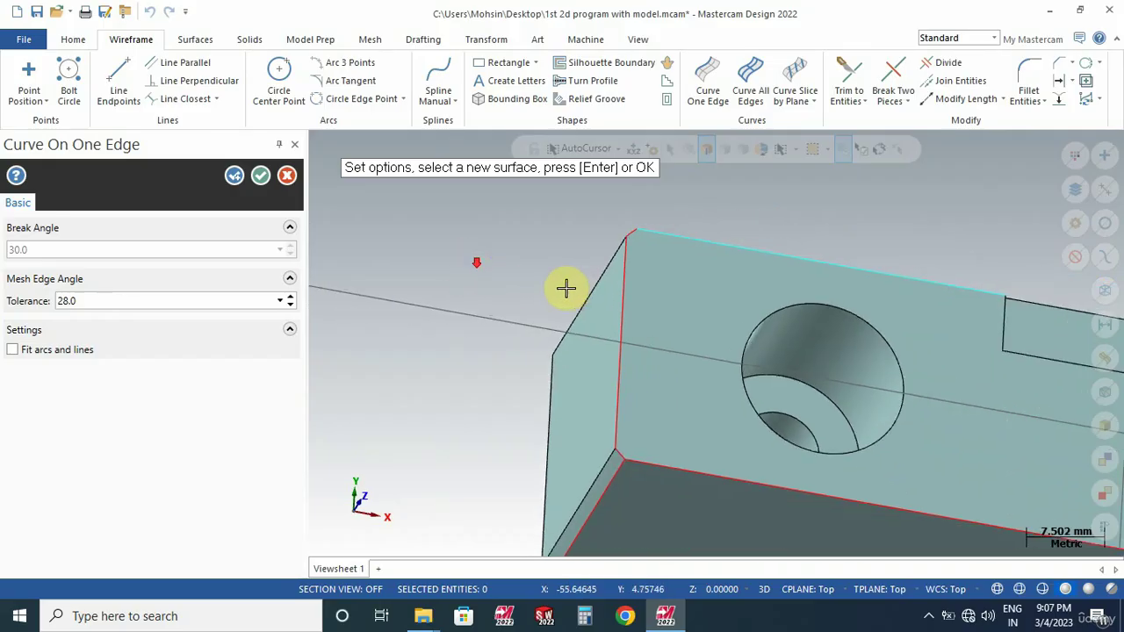
scroll(834, 344, up, 4)
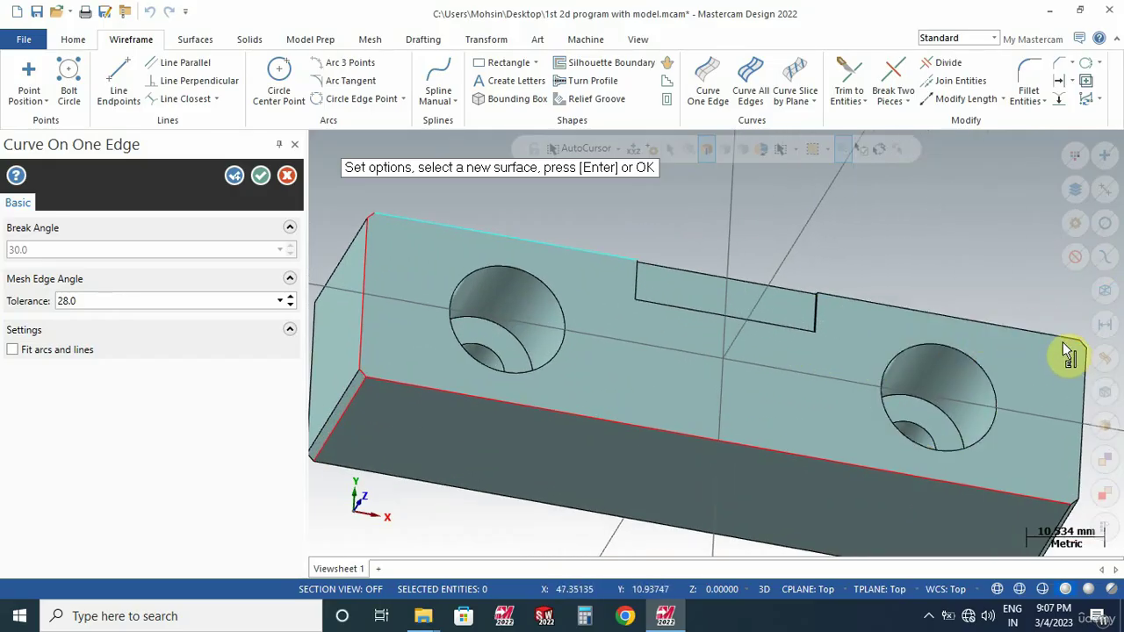
- Add edge curves on the upper edge beyond the notch, the right vertical edge and both right corner chamfers, and accept the curves
click(1050, 342)
scroll(1024, 359, up, 2)
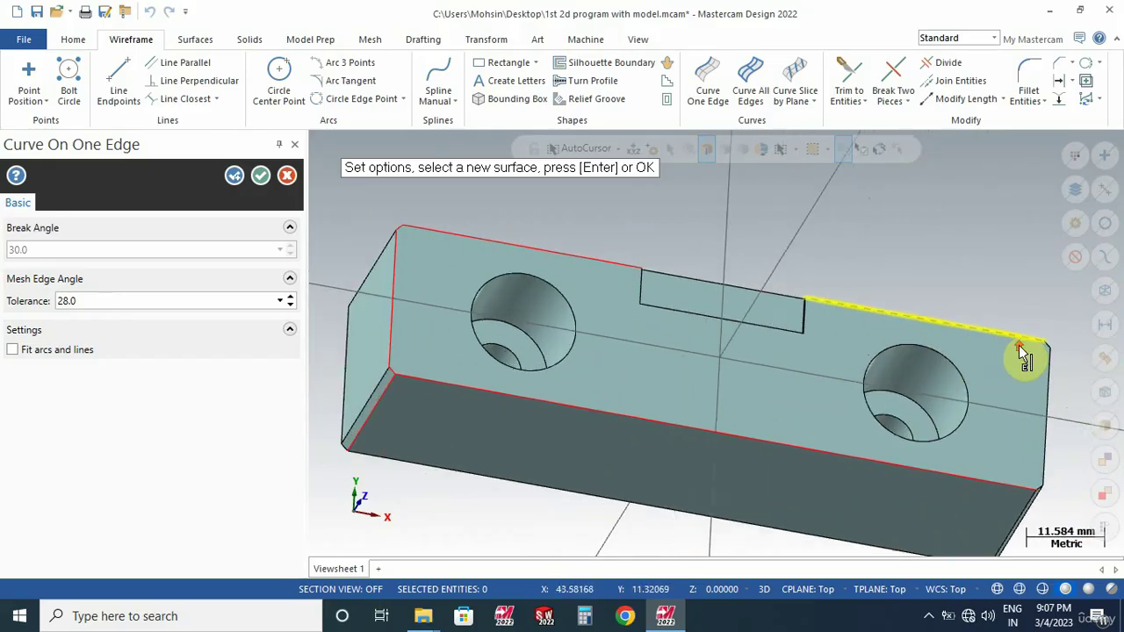
scroll(1051, 347, up, 1)
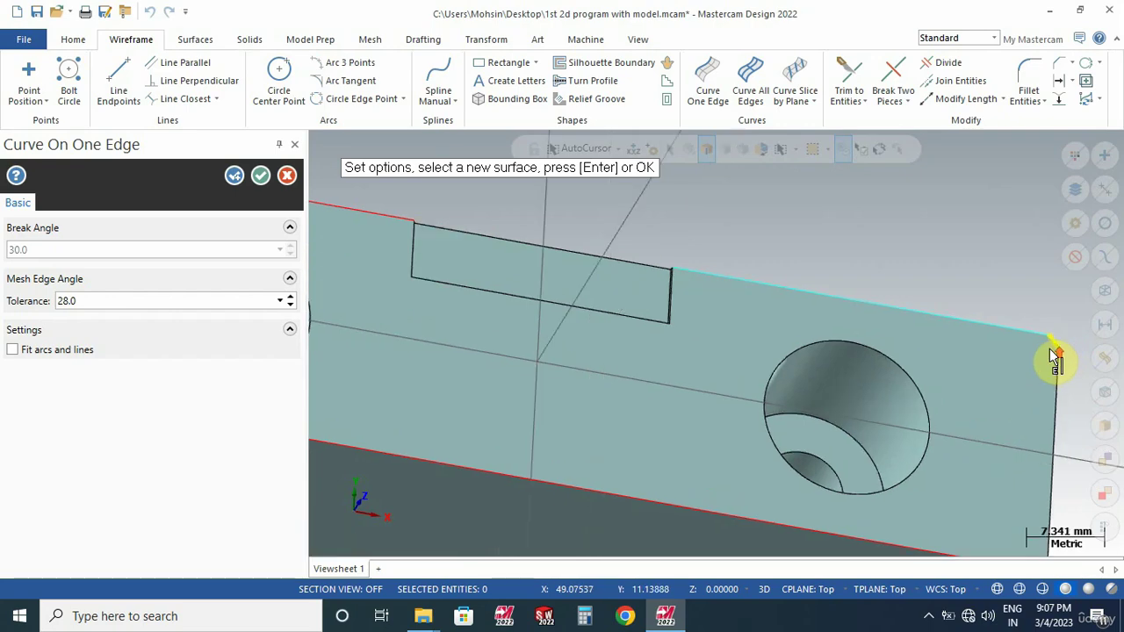
click(1056, 375)
scroll(1011, 276, down, 2)
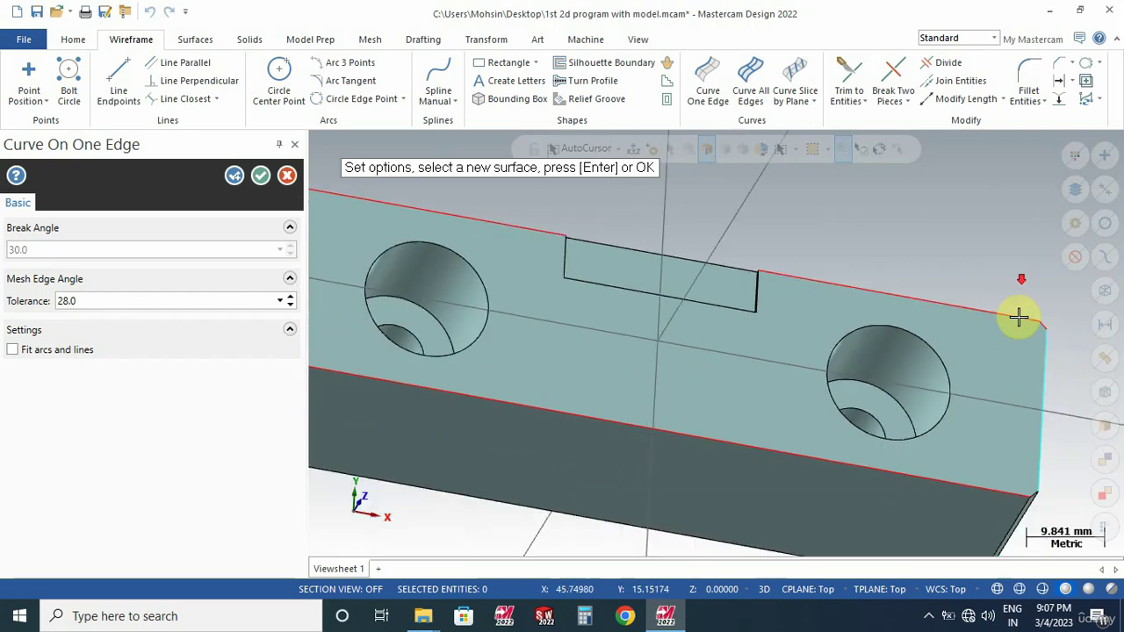
scroll(1021, 467, up, 5)
click(1039, 520)
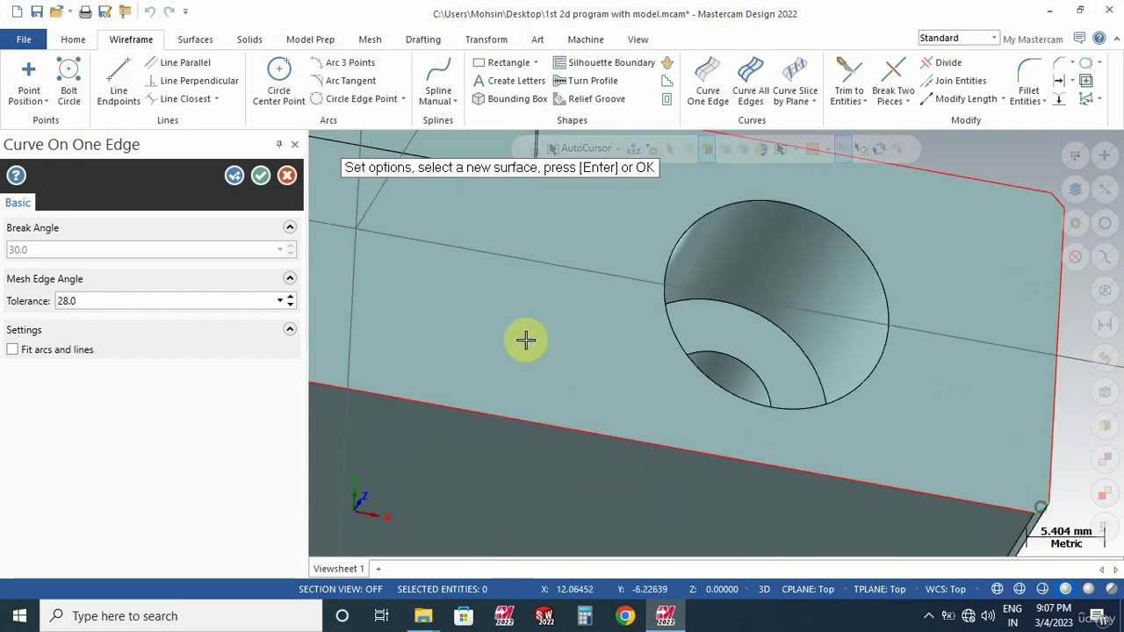
click(260, 176)
scroll(820, 255, down, 2)
scroll(835, 236, down, 2)
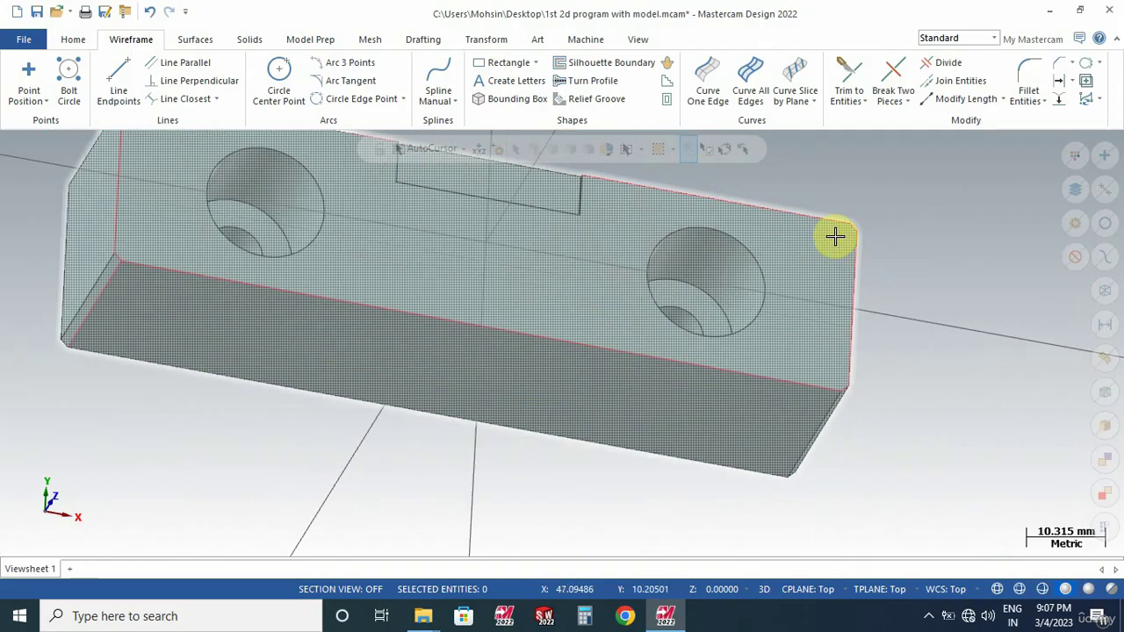
scroll(761, 223, down, 2)
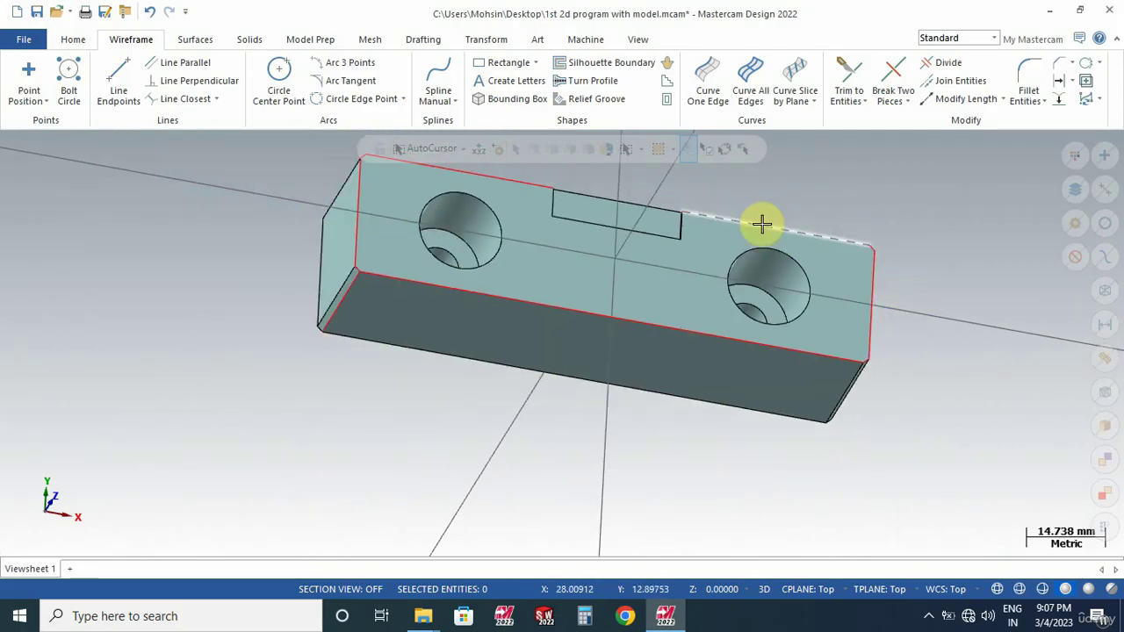
- Create curves on all edges of the annular counterbore floor faces in both holes with Curve All Edges
click(752, 96)
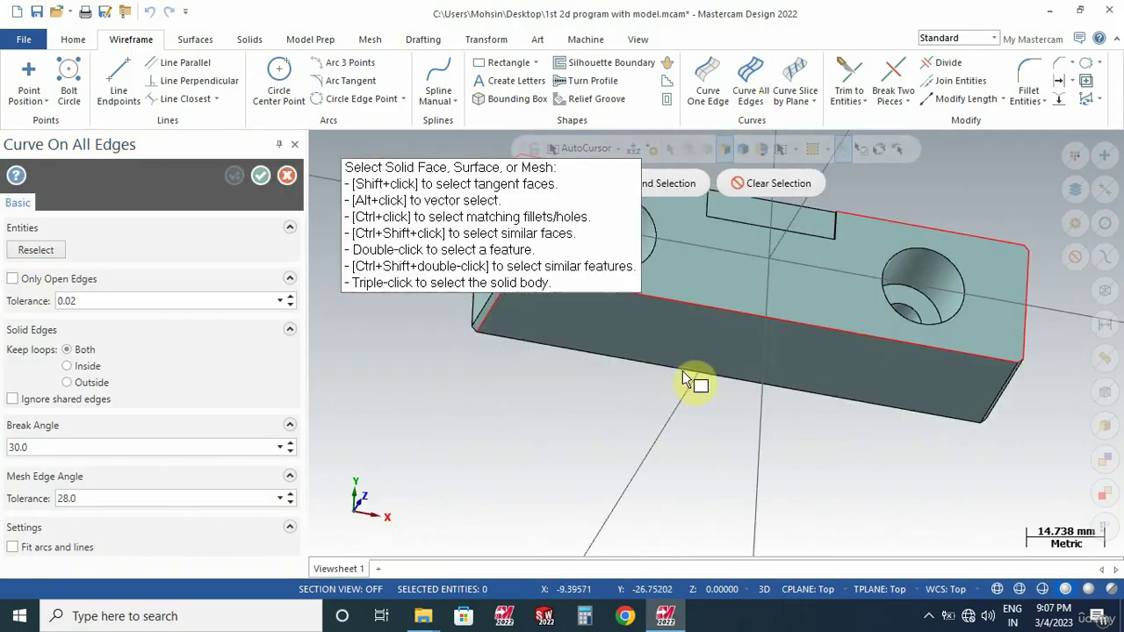
scroll(860, 459, down, 2)
scroll(747, 354, up, 2)
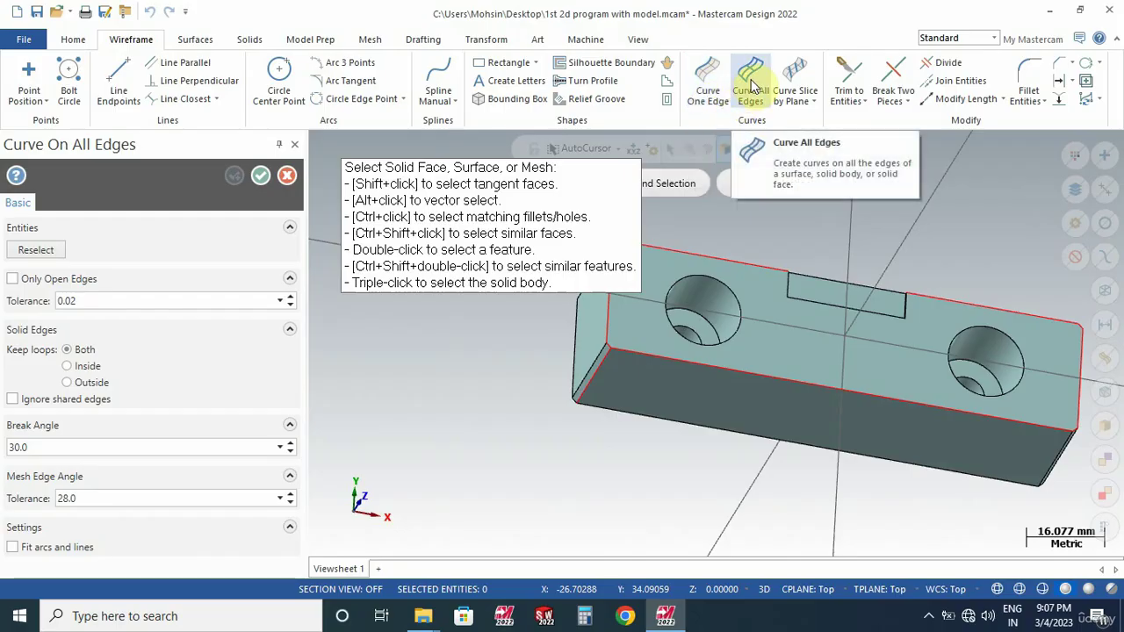
scroll(728, 346, up, 5)
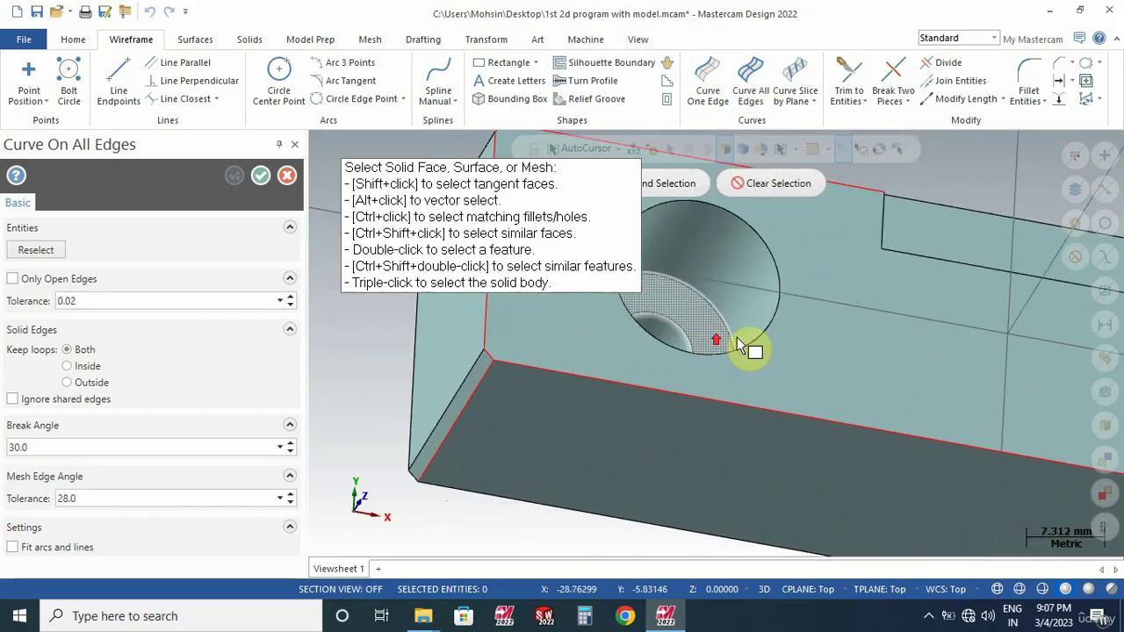
scroll(834, 329, down, 2)
scroll(772, 325, up, 4)
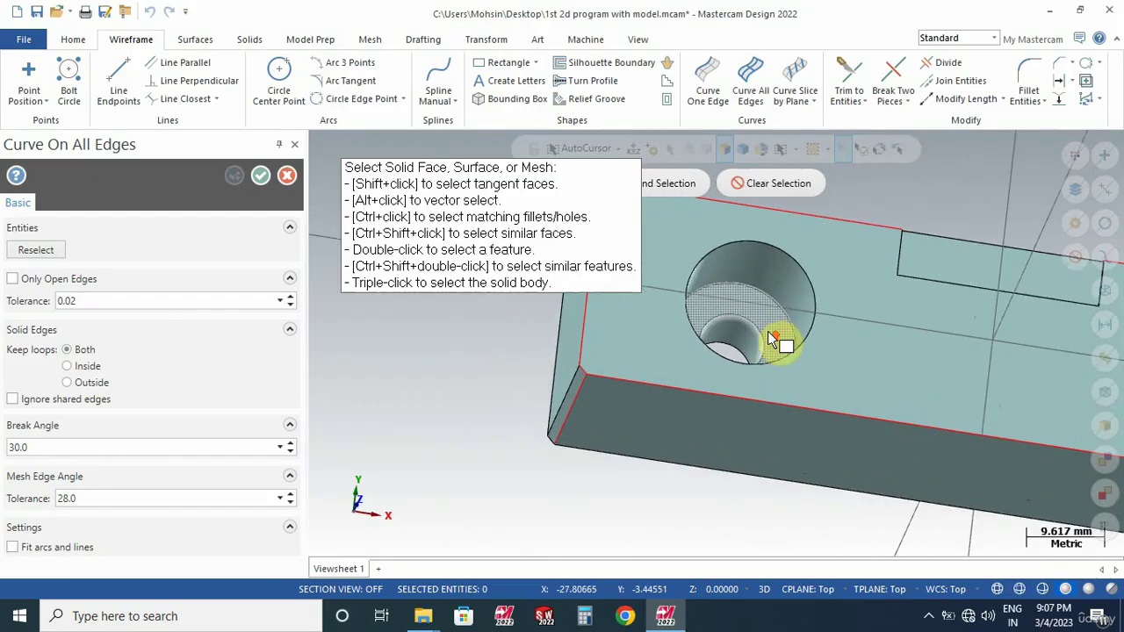
scroll(667, 307, down, 6)
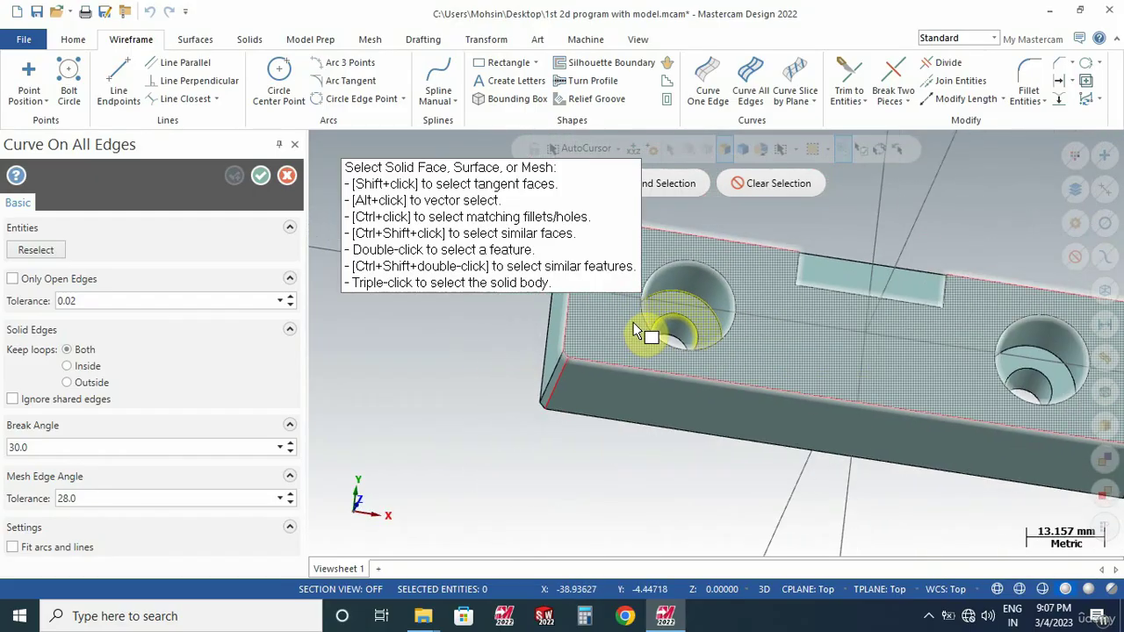
scroll(948, 365, up, 3)
scroll(948, 360, down, 3)
scroll(1028, 389, up, 1)
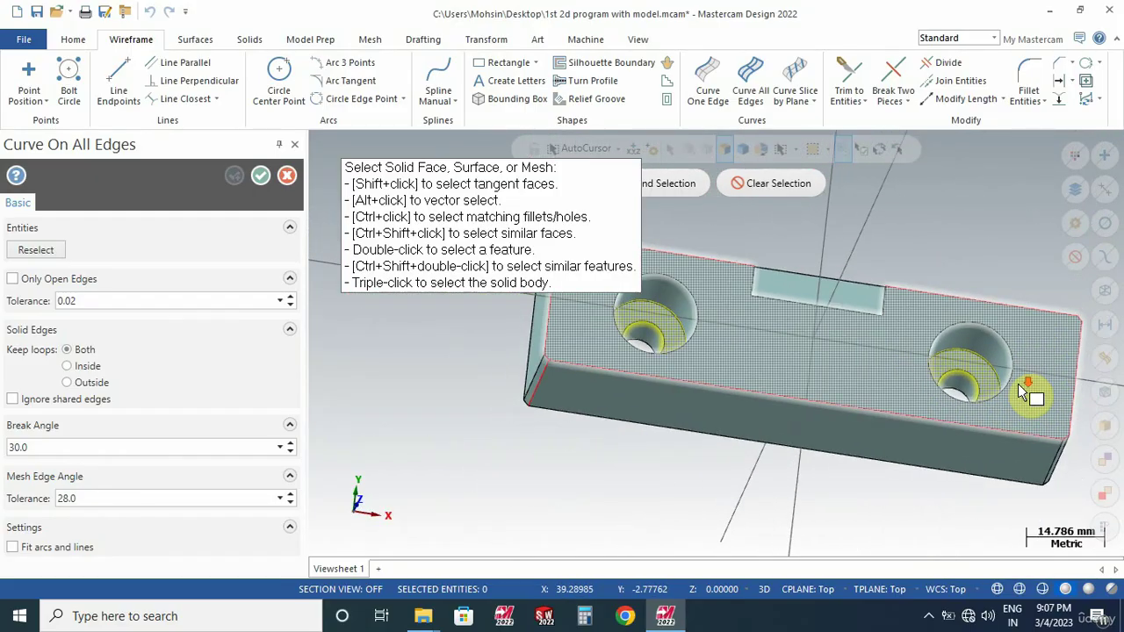
scroll(720, 208, down, 2)
click(698, 189)
scroll(742, 325, up, 3)
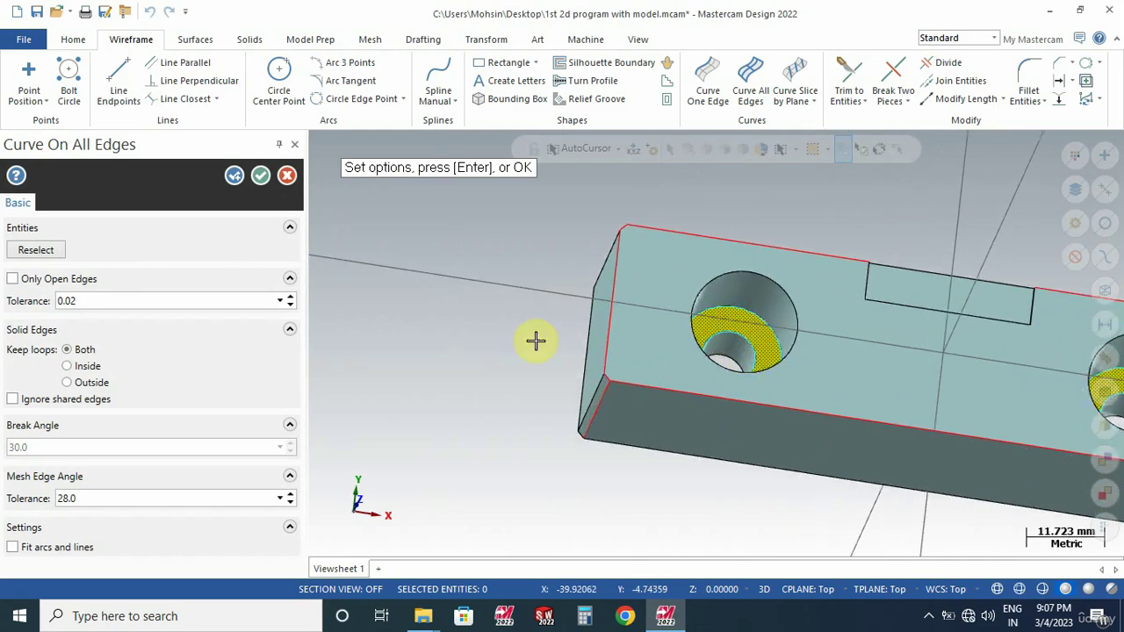
click(266, 176)
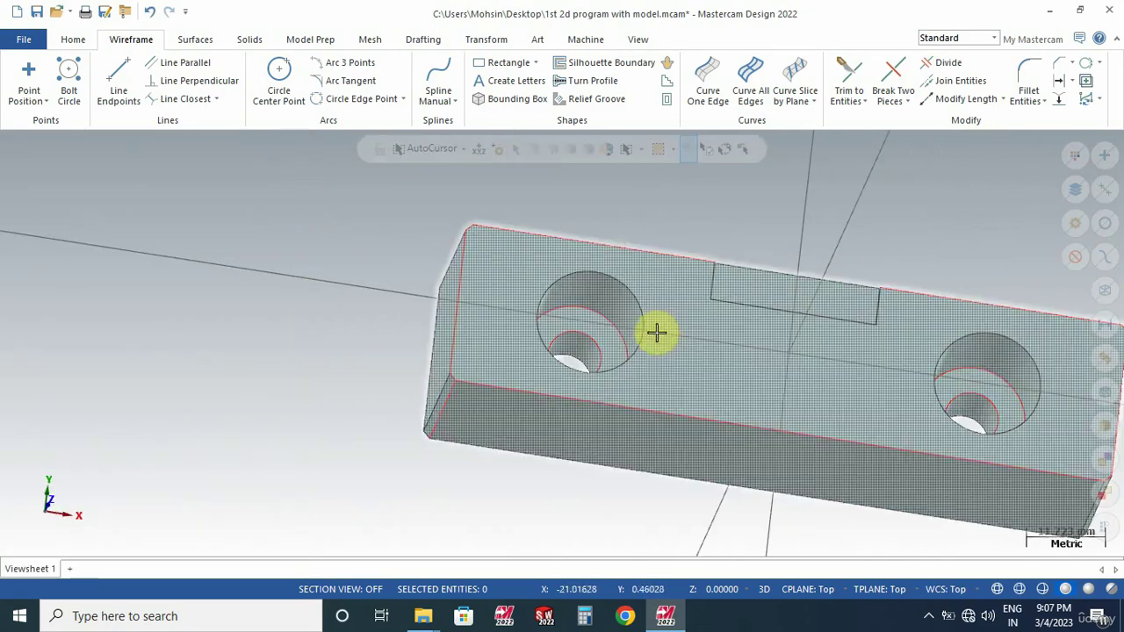
- Set the default wireframe color to yellow
middle_drag(837, 353, 768, 299)
scroll(768, 299, up, 1)
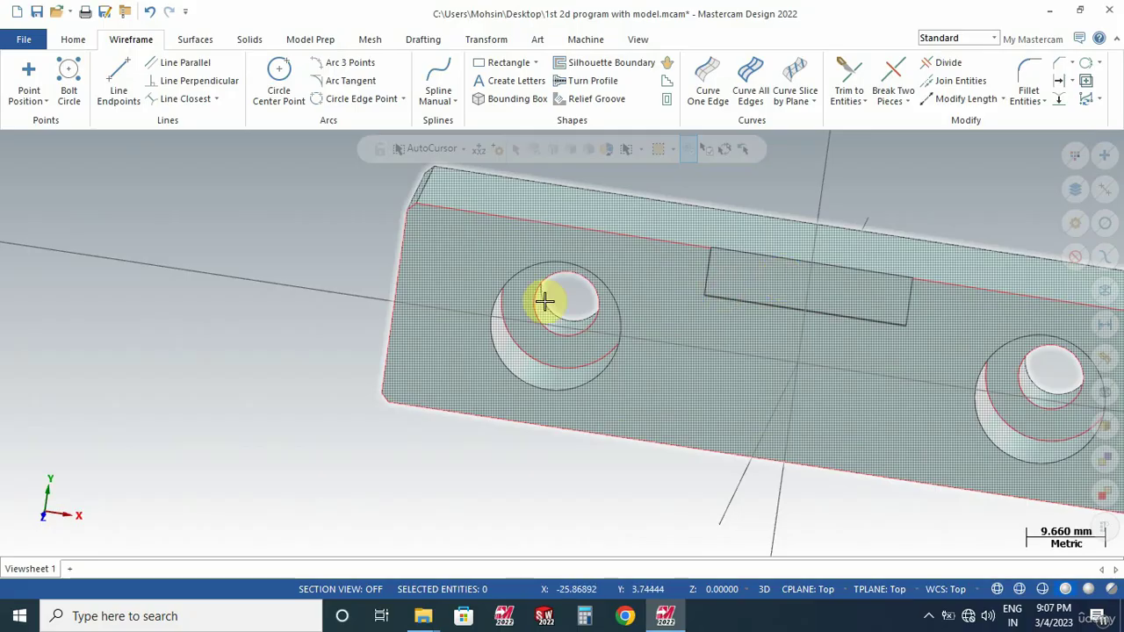
right_click(179, 194)
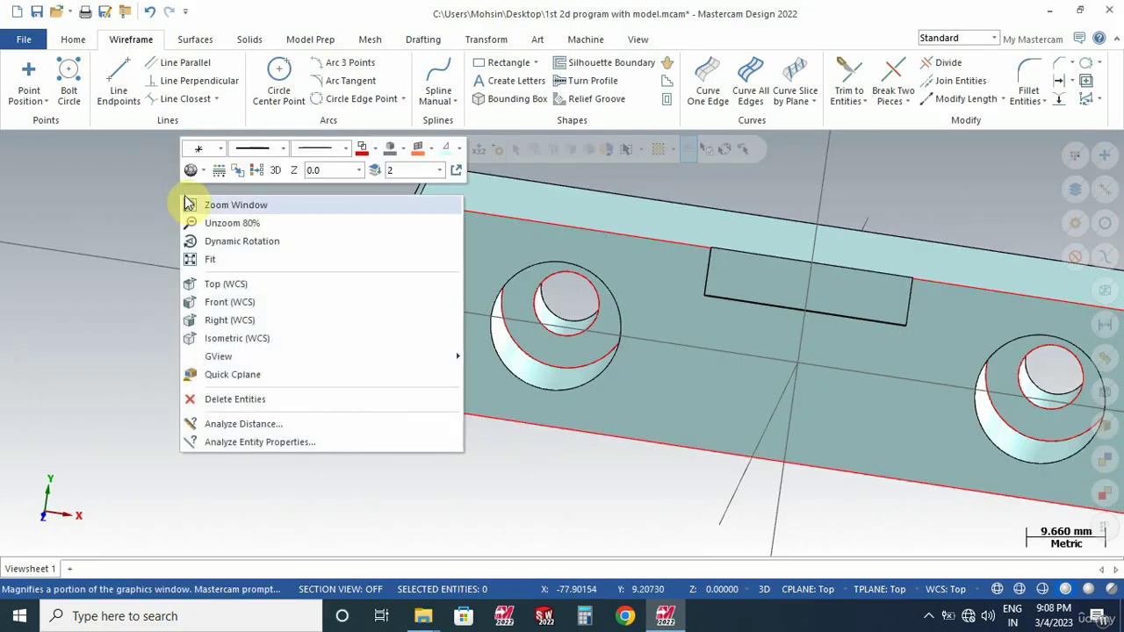
click(375, 149)
click(417, 187)
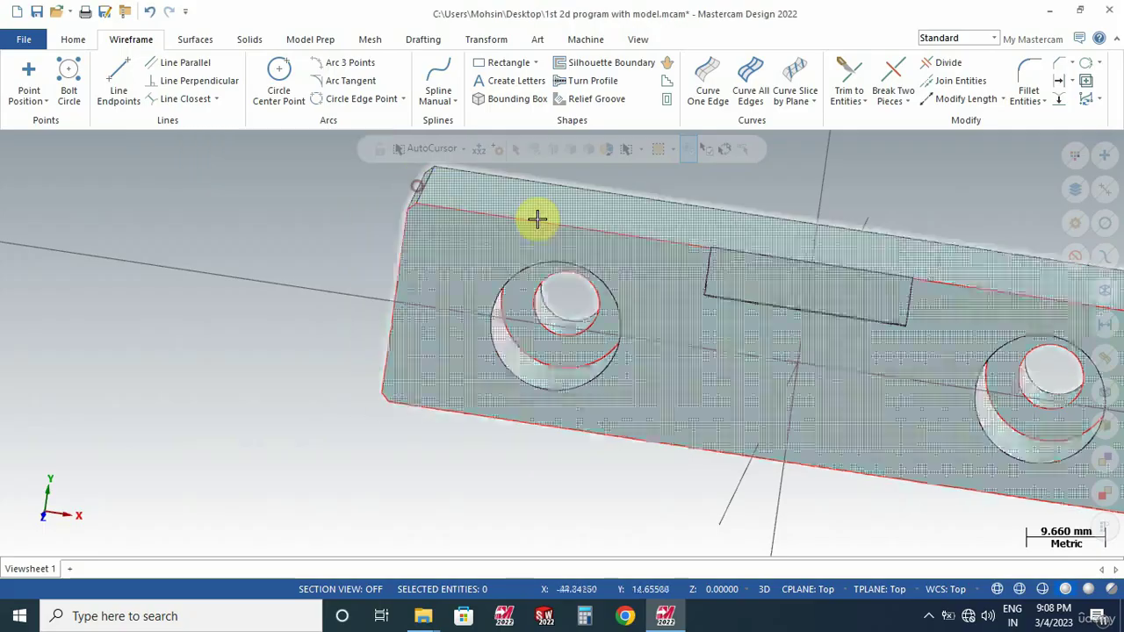
- Create curves on all edges of the rectangular notch's floor face with Curve All Edges
click(748, 90)
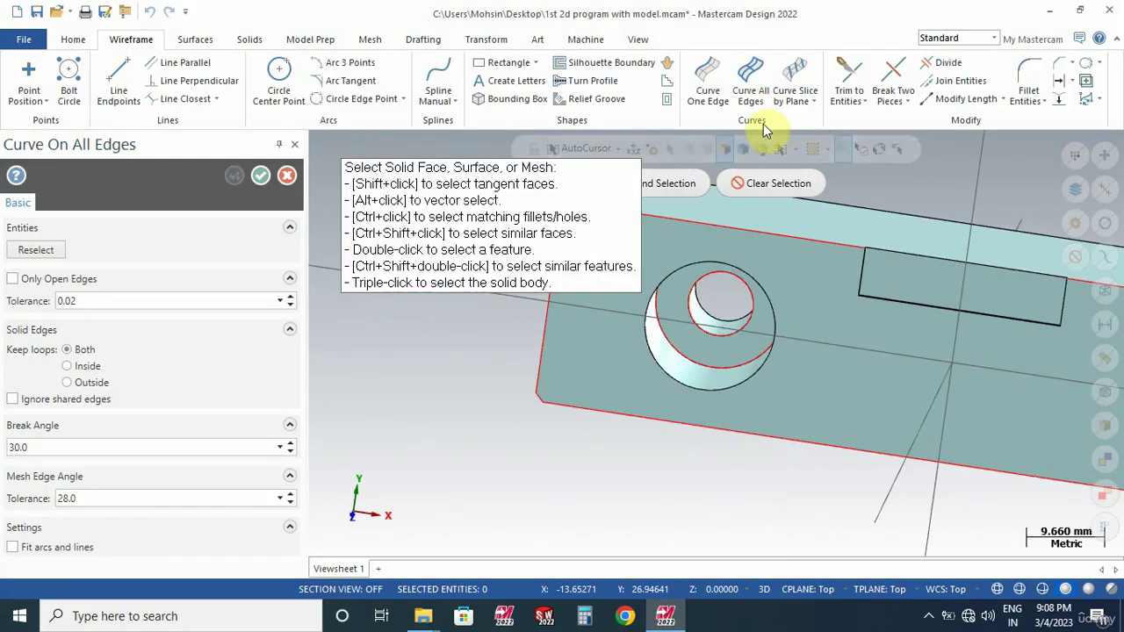
click(919, 277)
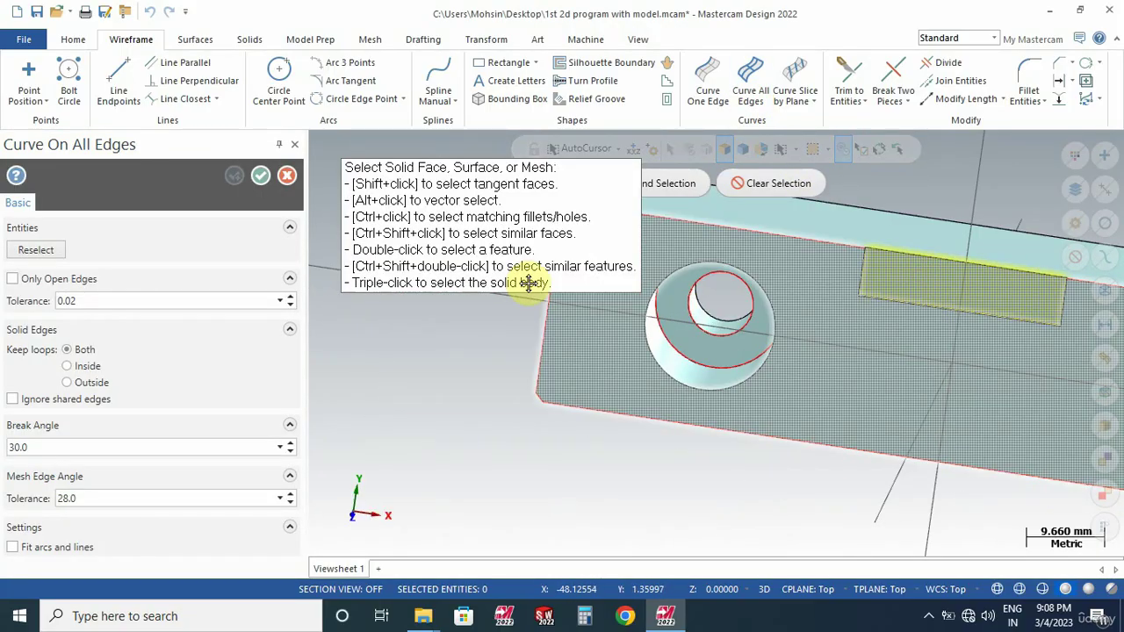
click(269, 176)
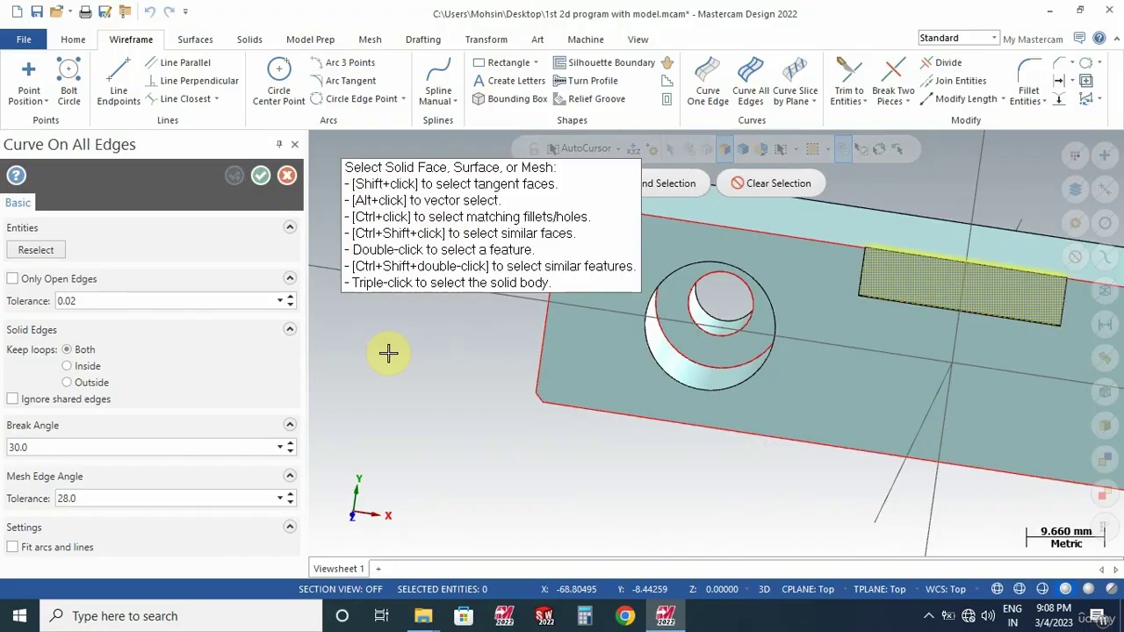
scroll(682, 381, down, 2)
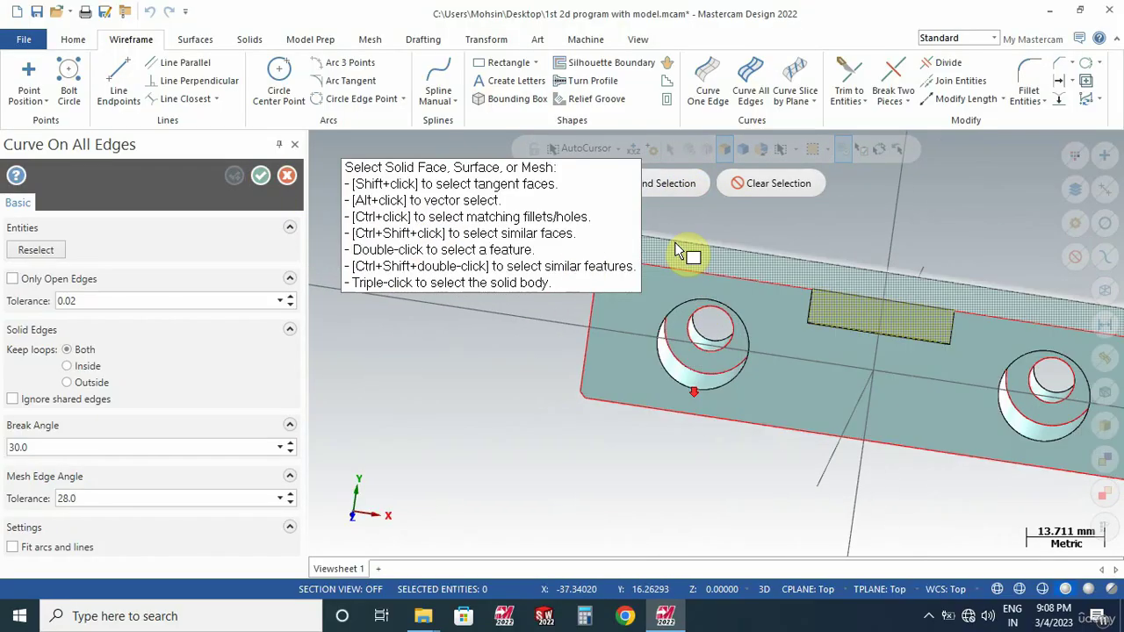
click(667, 184)
click(261, 175)
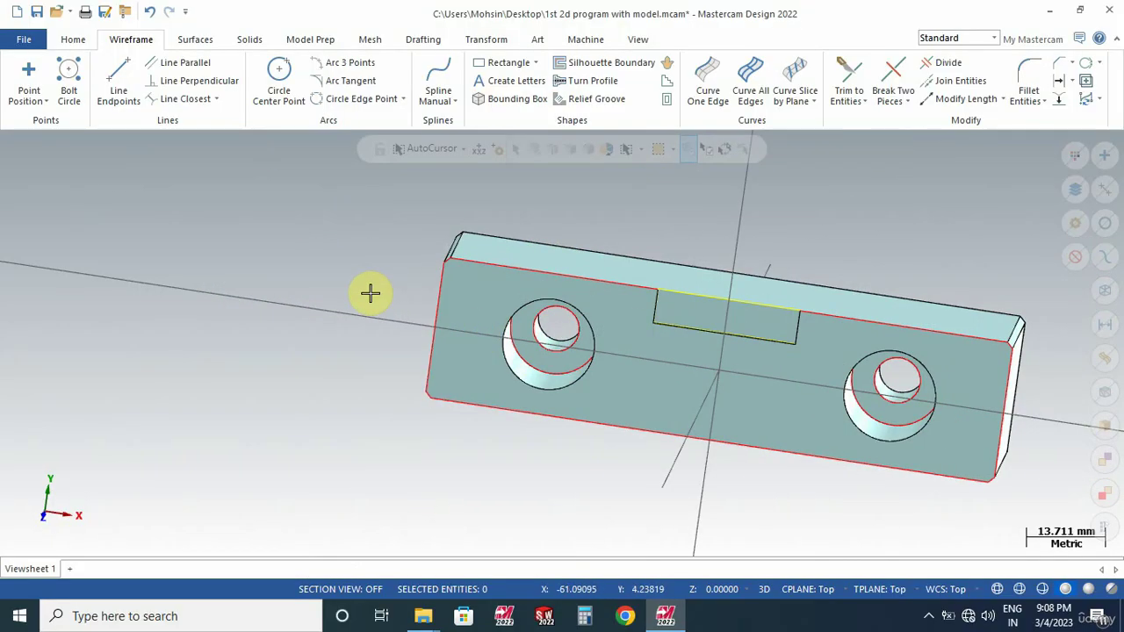
- Join the two red upper-edge curves on either side of the notch into a single line, keeping Fill gaps on
middle_drag(369, 293, 756, 328)
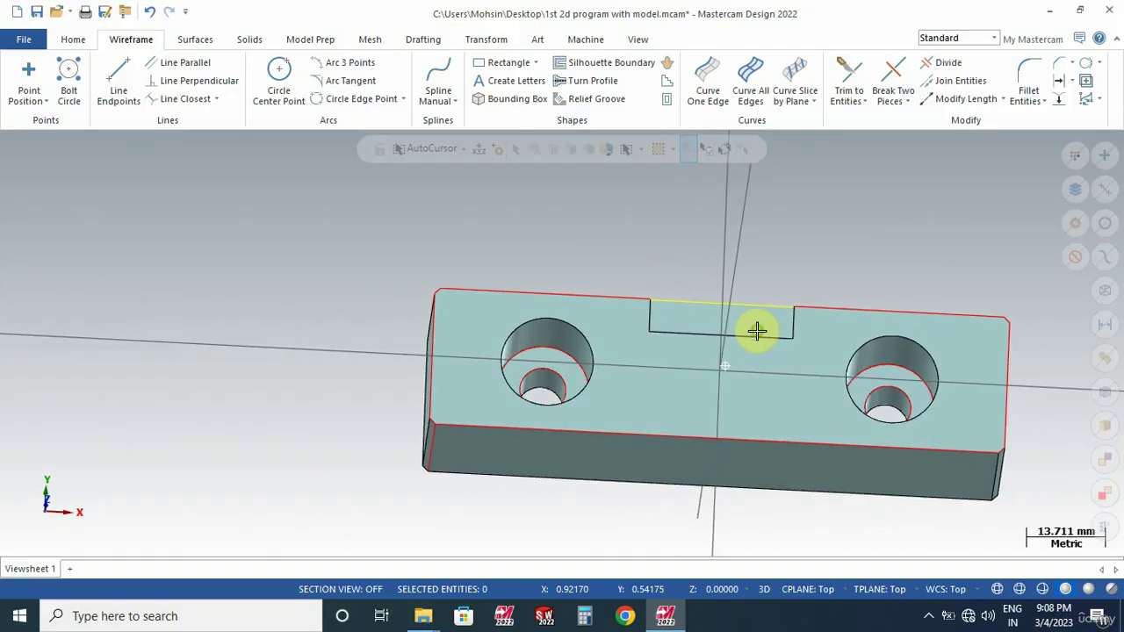
scroll(755, 328, up, 2)
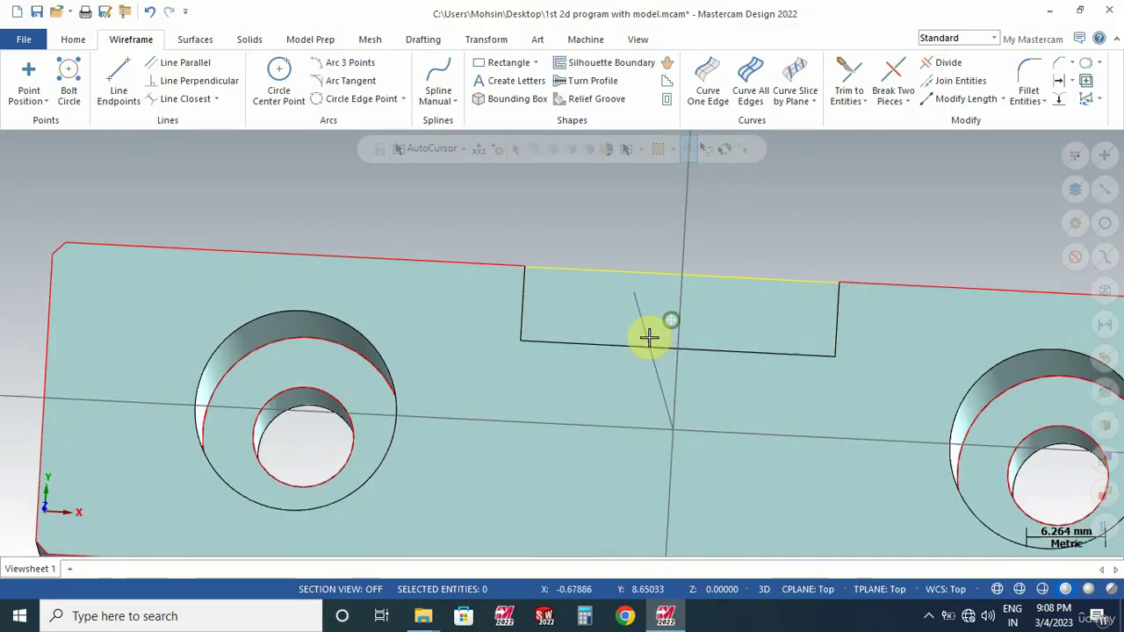
middle_drag(649, 337, 497, 262)
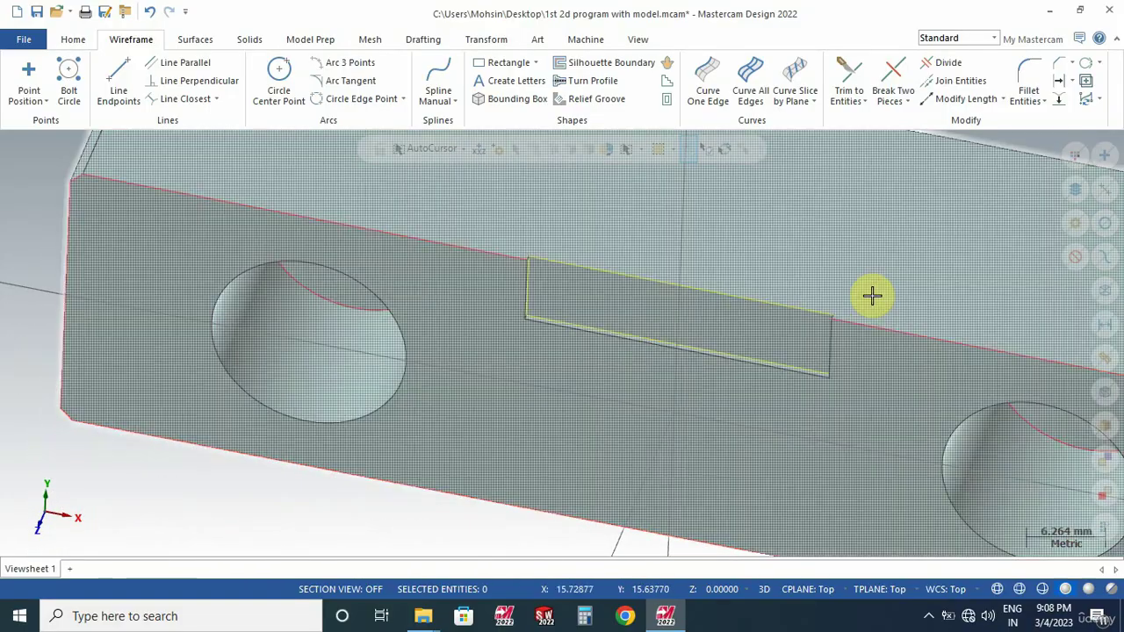
scroll(754, 388, down, 4)
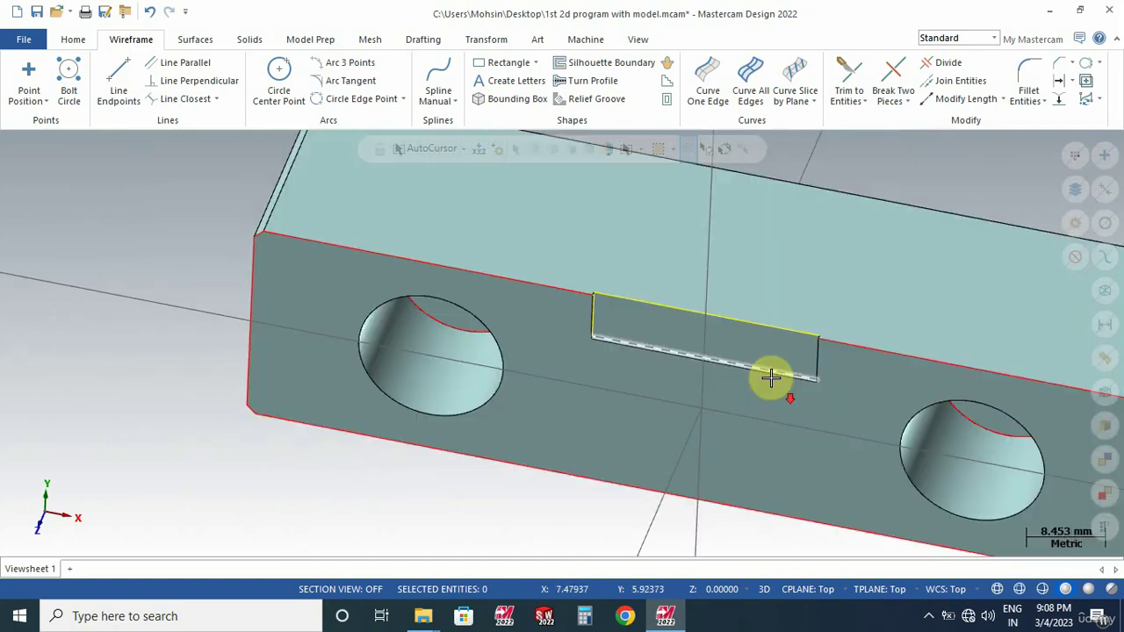
click(953, 80)
scroll(854, 358, up, 1)
scroll(826, 361, up, 2)
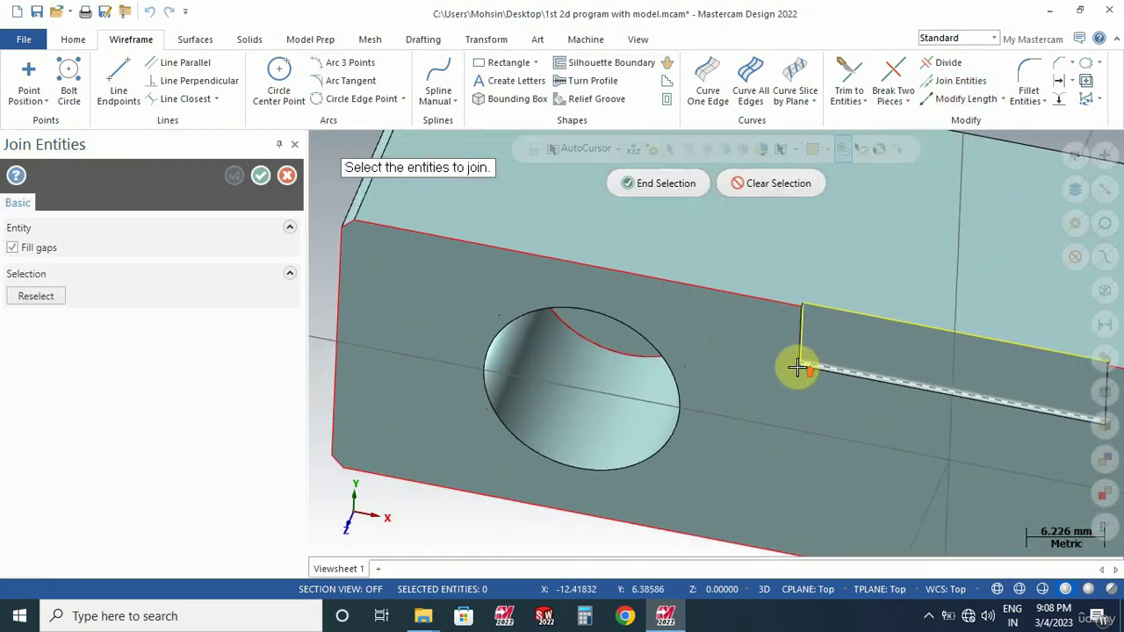
scroll(768, 304, down, 1)
scroll(636, 318, up, 1)
scroll(880, 366, down, 2)
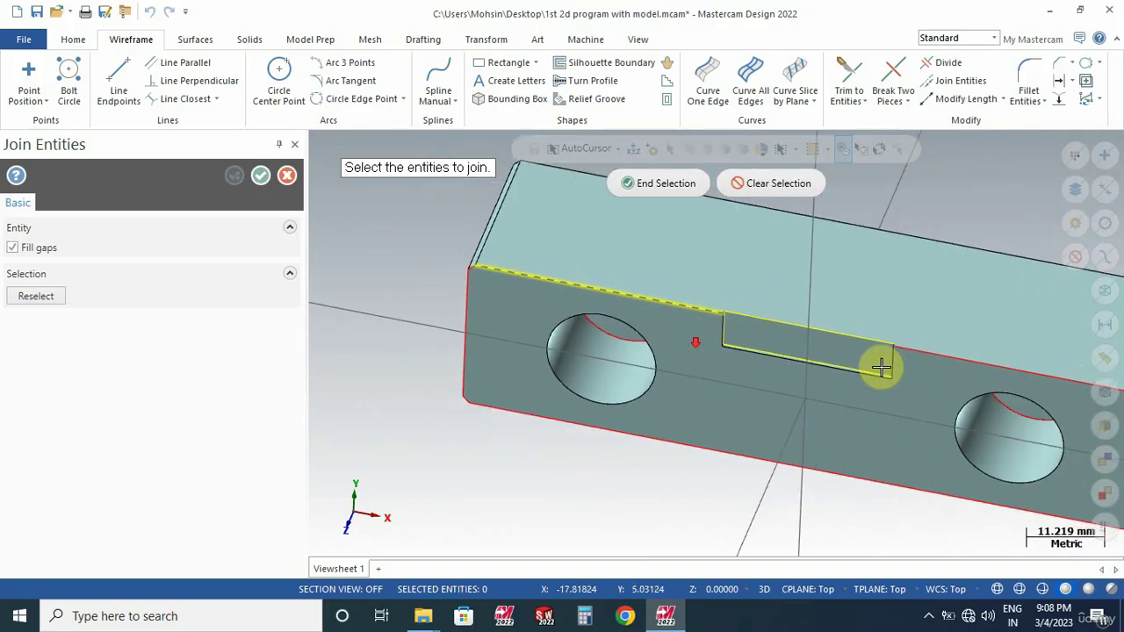
scroll(925, 356, down, 1)
scroll(998, 401, down, 2)
scroll(998, 401, down, 1)
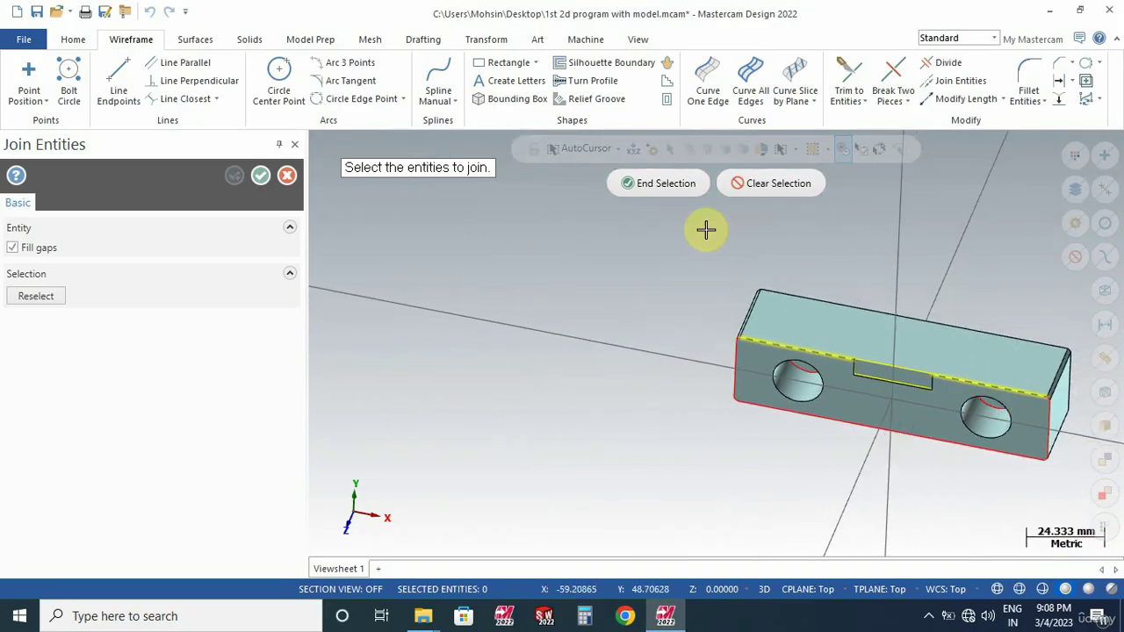
click(669, 186)
scroll(898, 389, up, 2)
scroll(825, 397, up, 2)
middle_drag(824, 398, 835, 353)
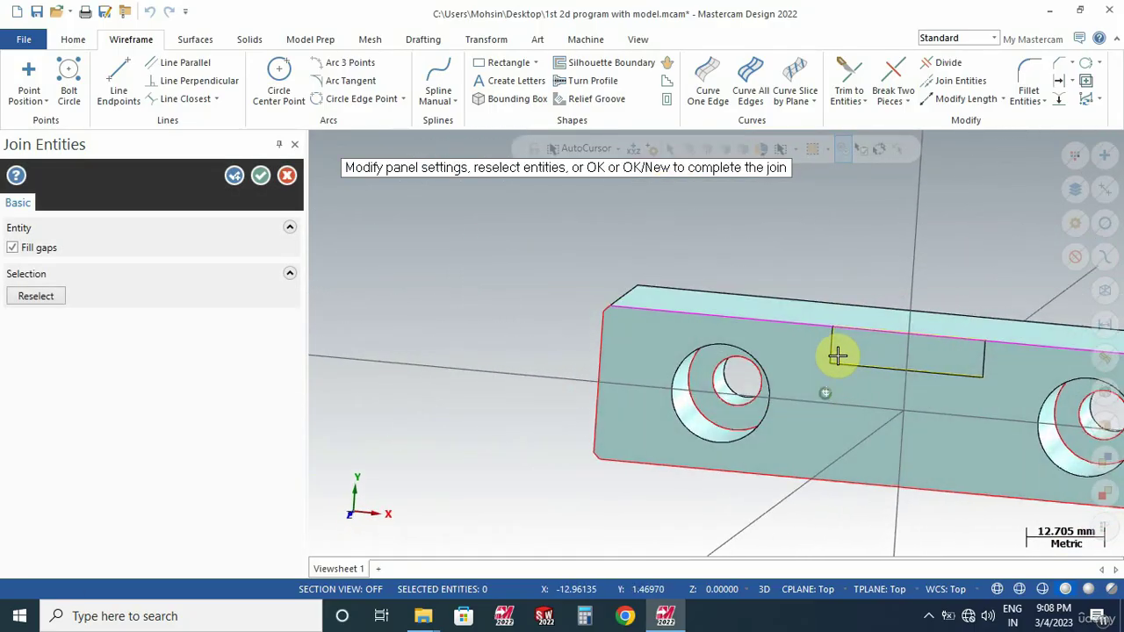
click(260, 176)
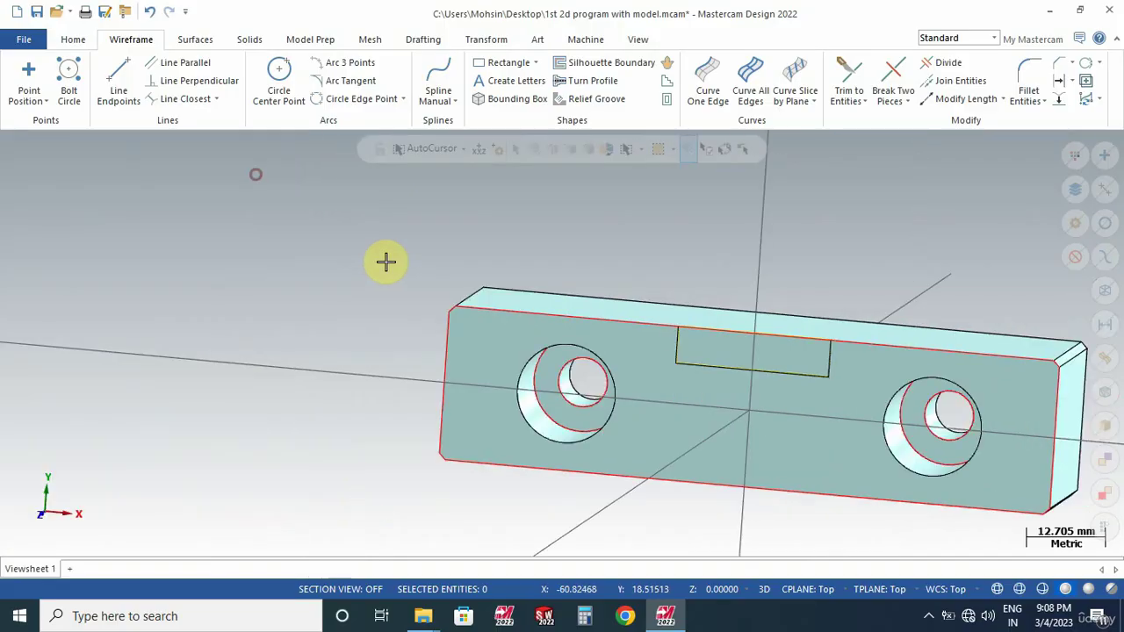
right_click(384, 261)
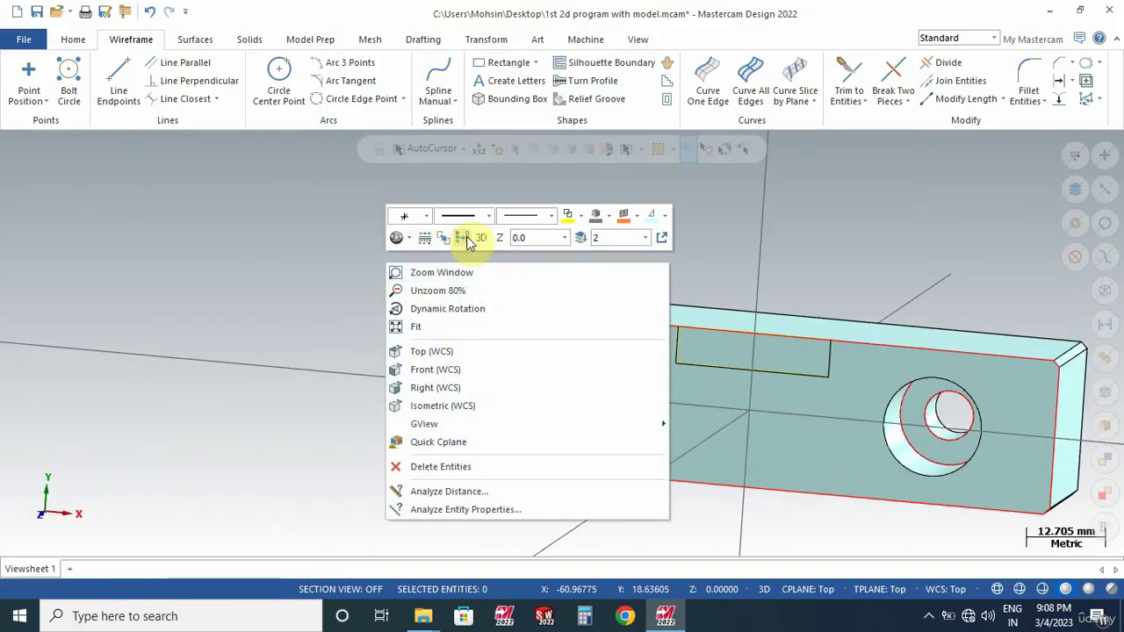
middle_drag(561, 394, 642, 306)
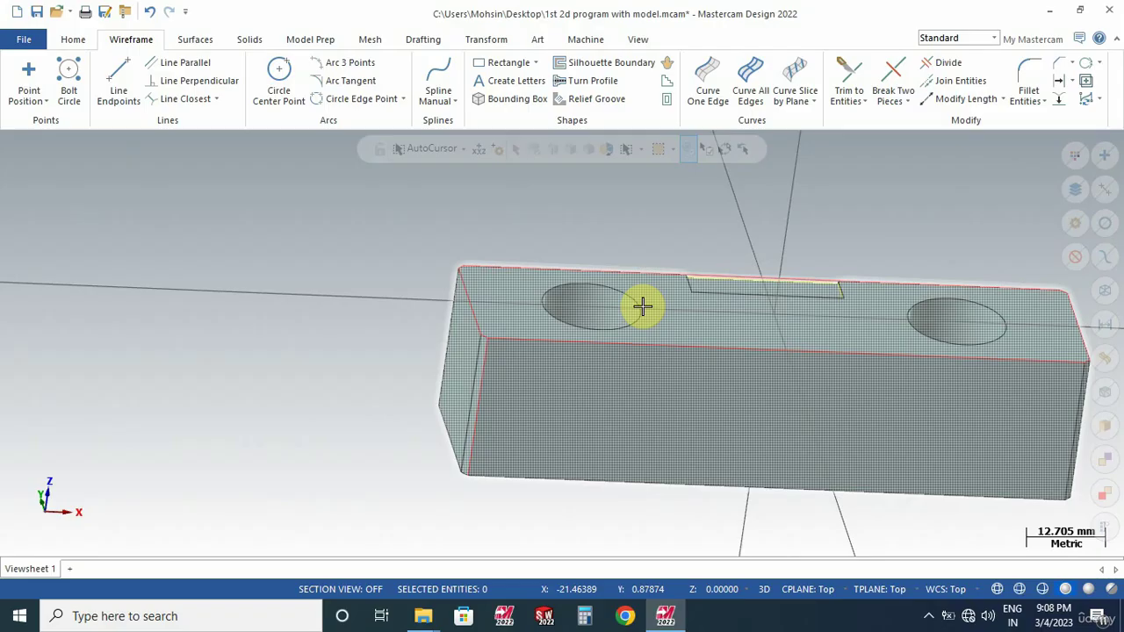
scroll(691, 296, down, 3)
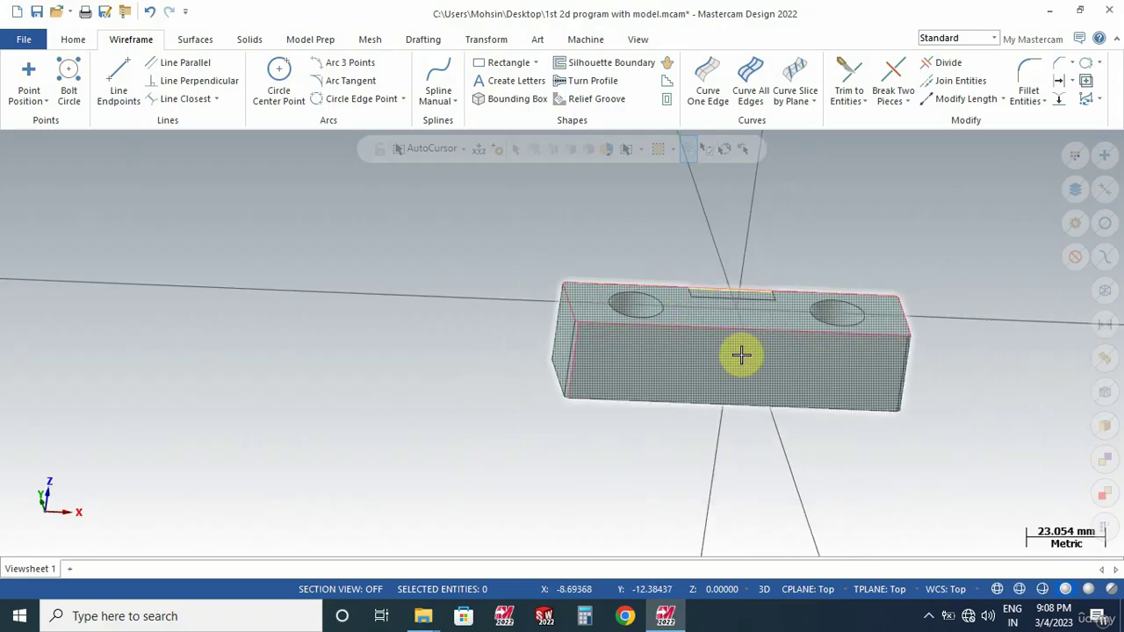
key(alt+1)
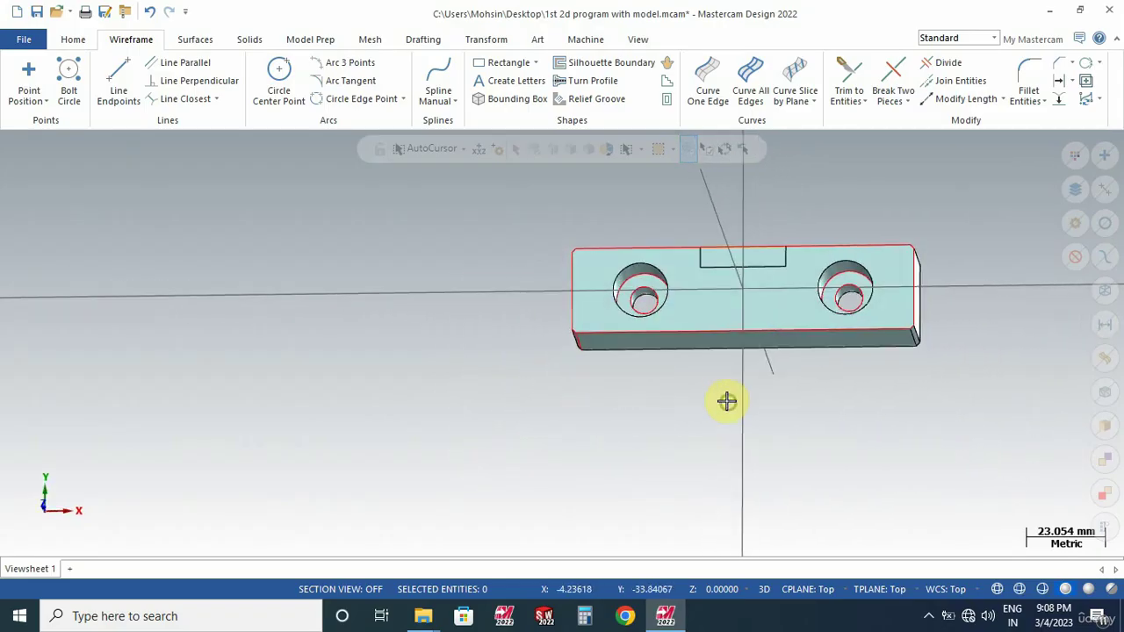
scroll(647, 306, up, 1)
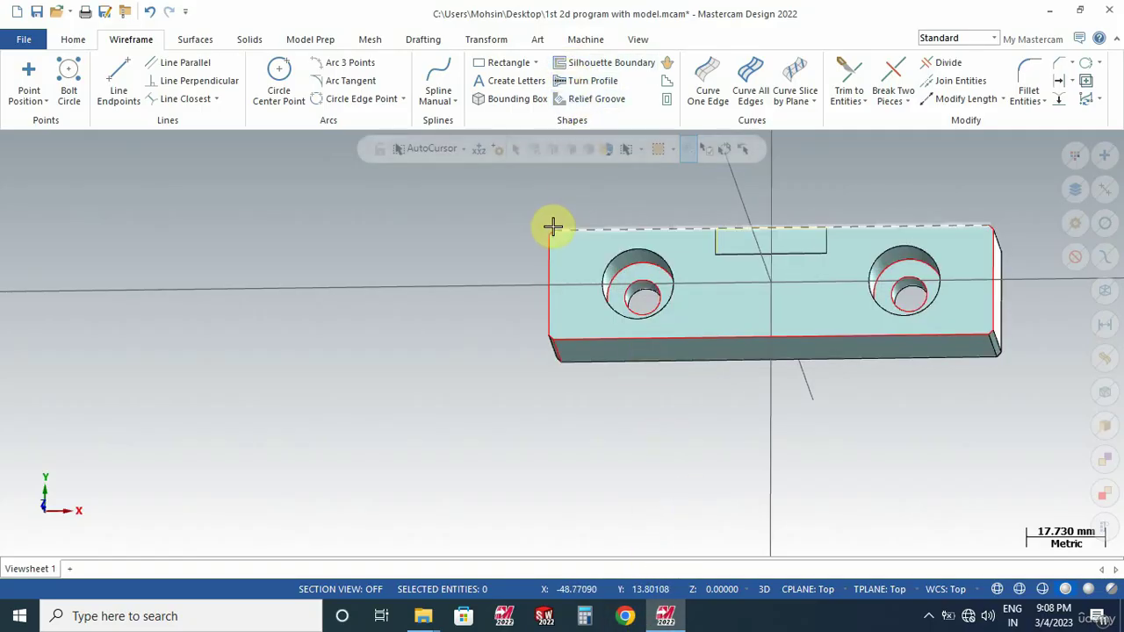
click(687, 152)
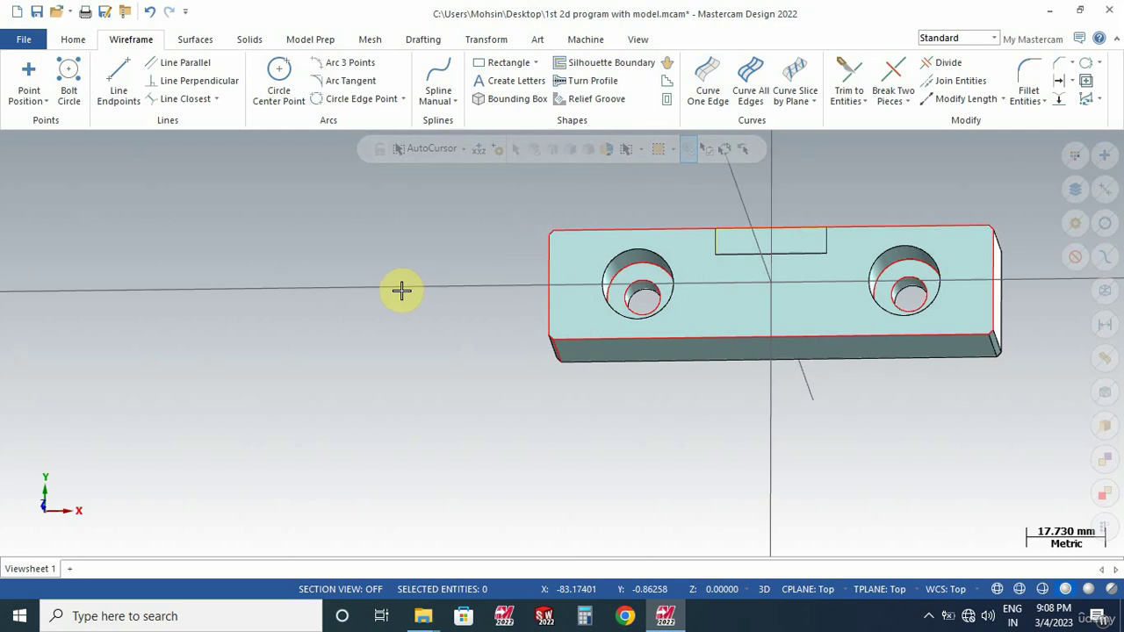
- Make level 1 the active and only visible level, and examine the reference block's colored curves
click(643, 40)
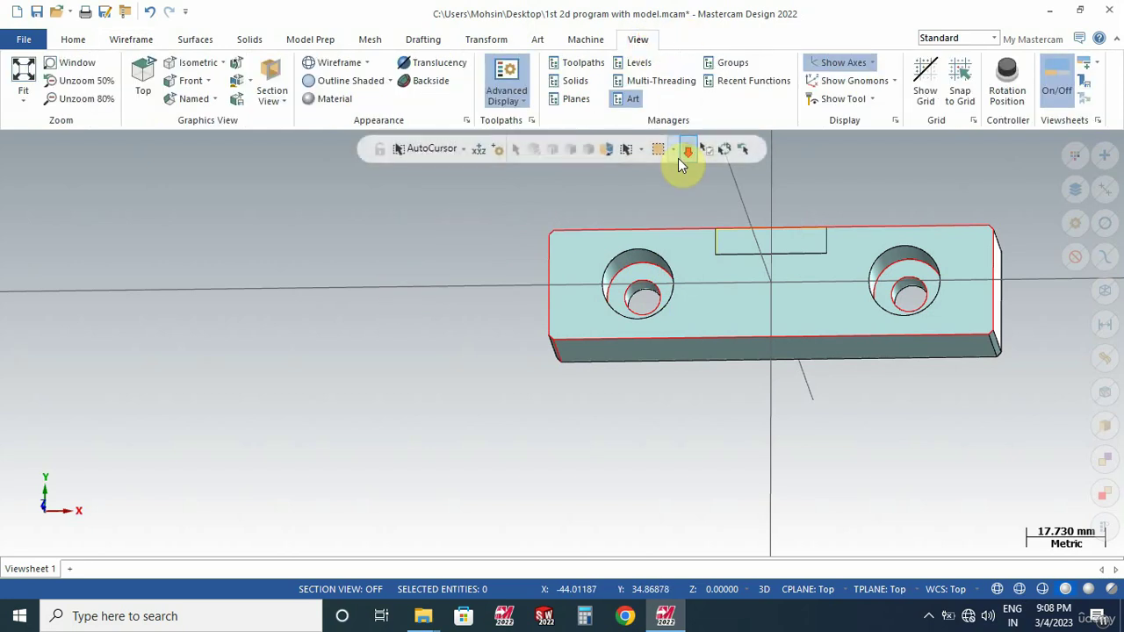
click(638, 63)
scroll(553, 275, down, 2)
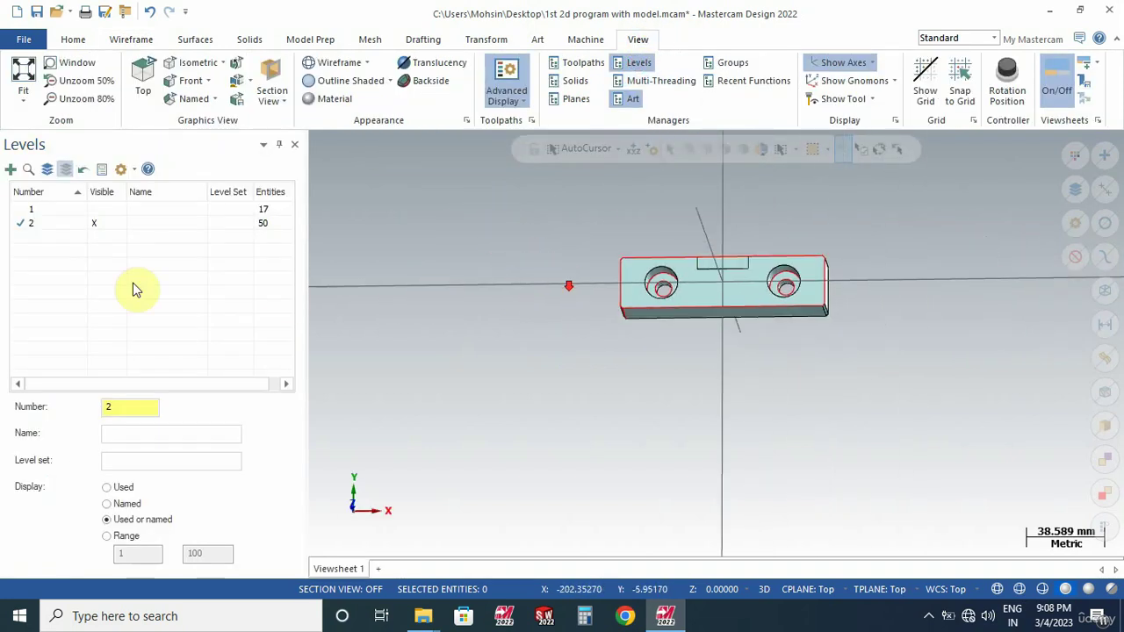
click(23, 211)
click(68, 170)
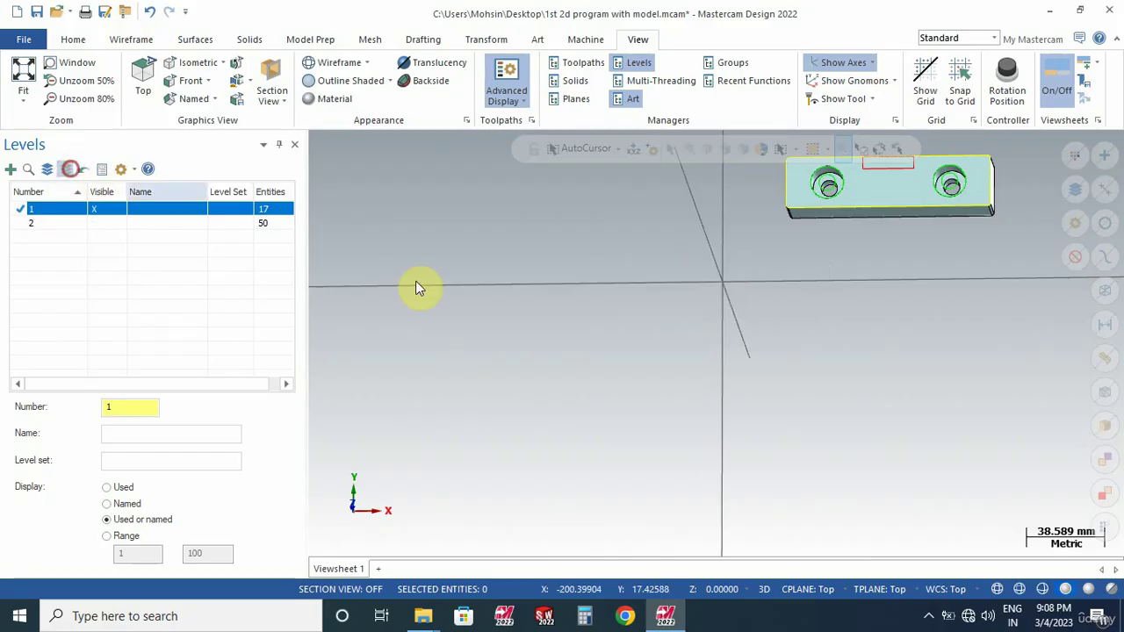
middle_drag(673, 294, 825, 217)
scroll(790, 224, up, 6)
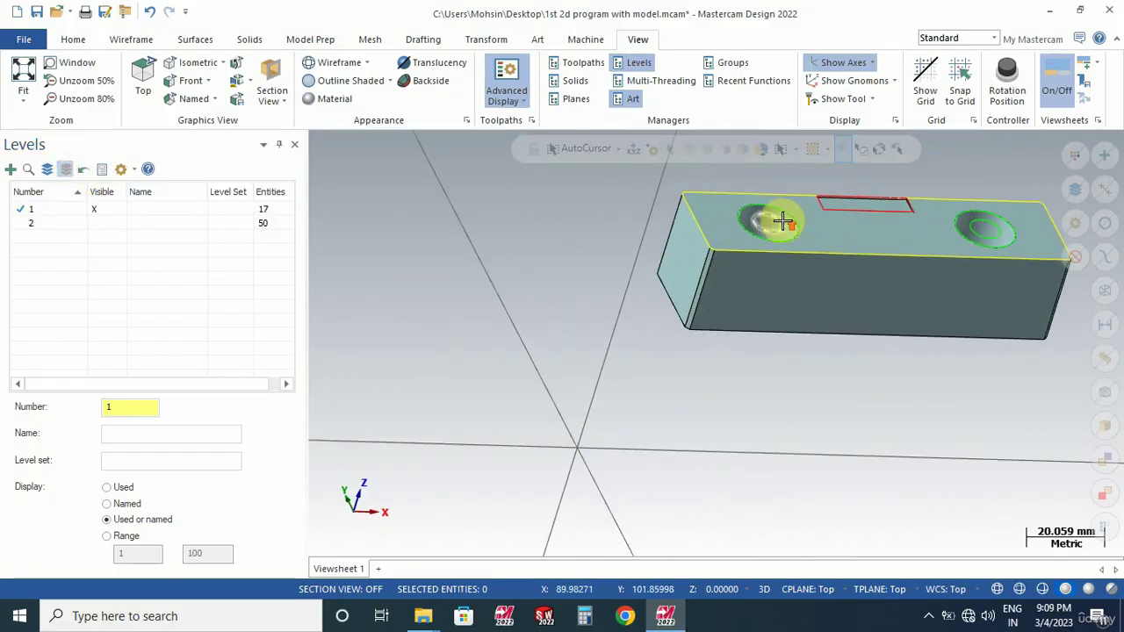
scroll(676, 268, down, 3)
scroll(675, 274, down, 2)
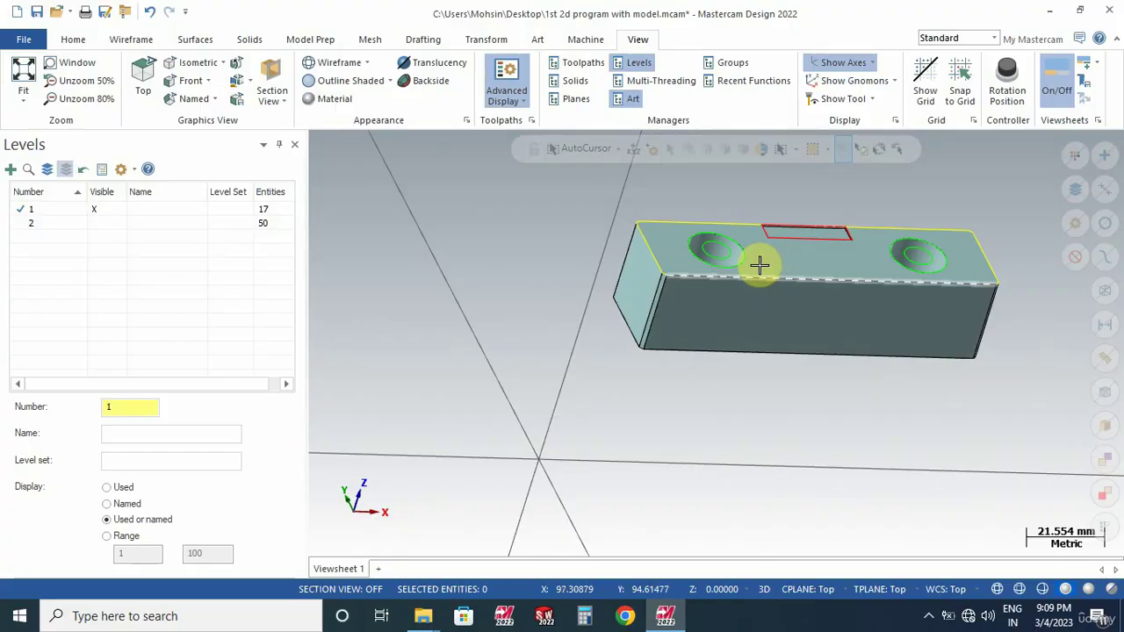
- Make level 2 the active level, hide level 1 and close the level manager
click(22, 224)
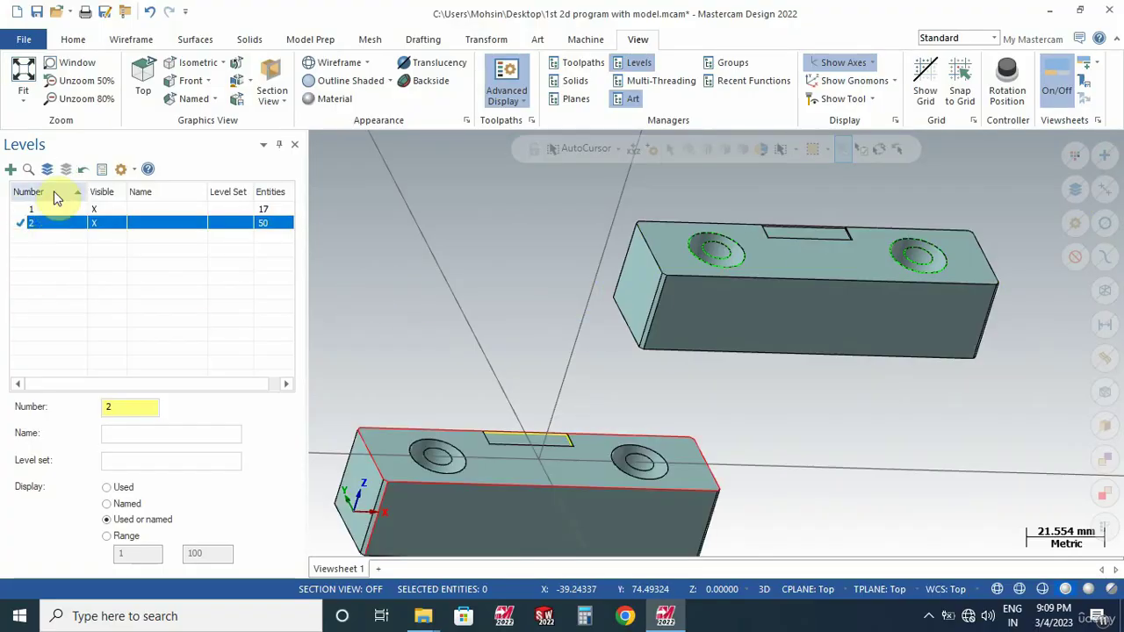
scroll(740, 394, down, 2)
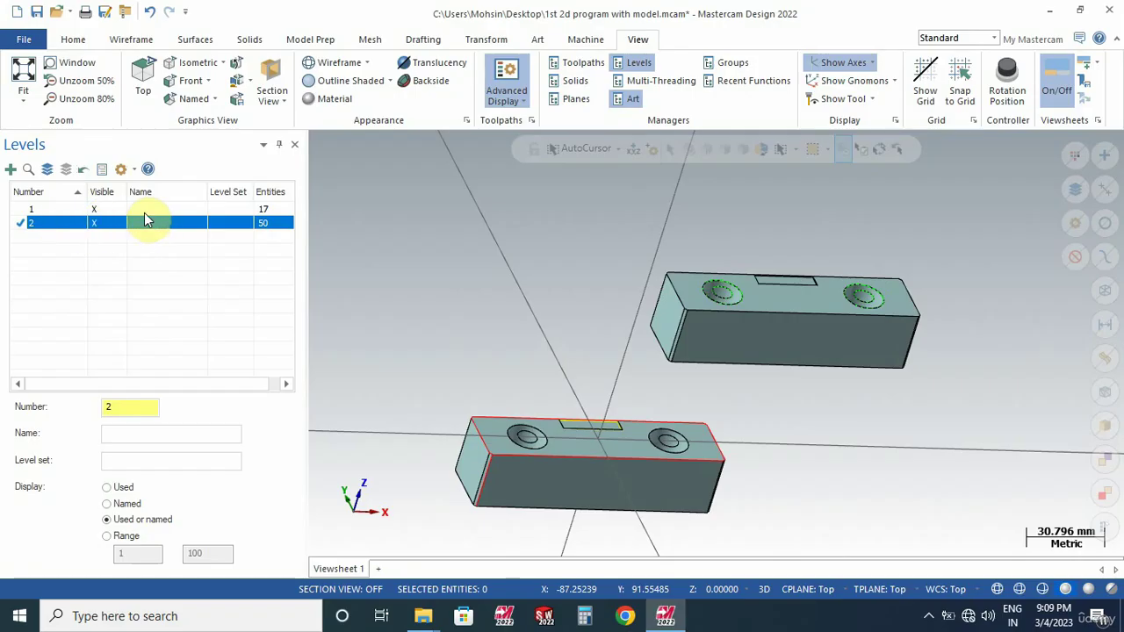
click(64, 169)
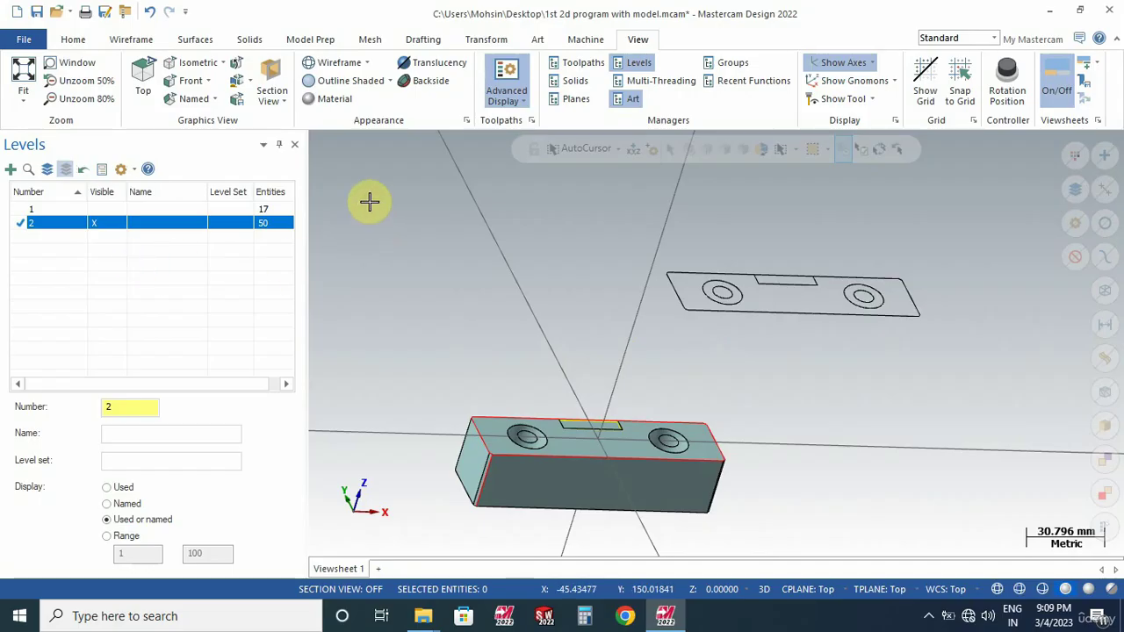
click(292, 145)
- Select all entities in colors 12, 14 and 21, and hide everything else so only the origin block and its curves remain
scroll(808, 389, down, 4)
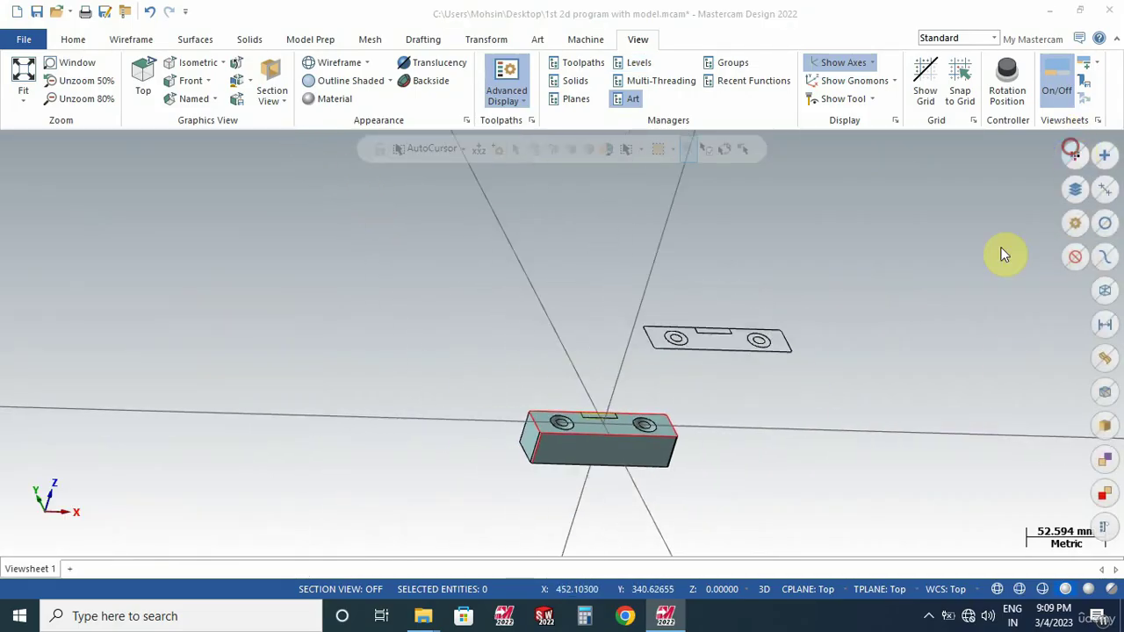
click(1074, 156)
click(499, 292)
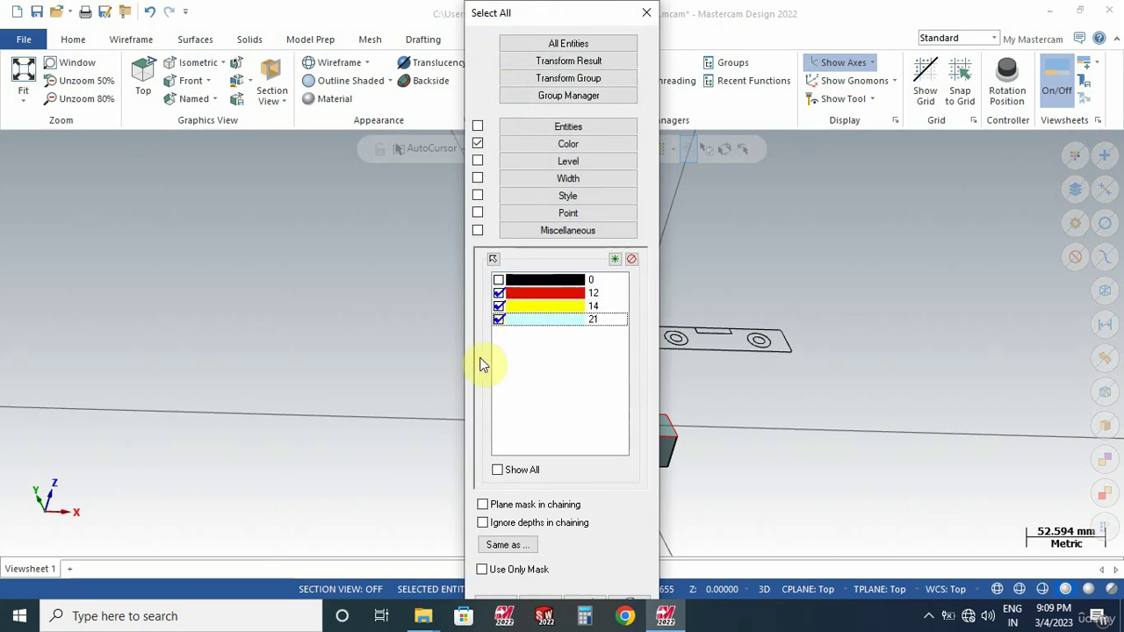
key(Return)
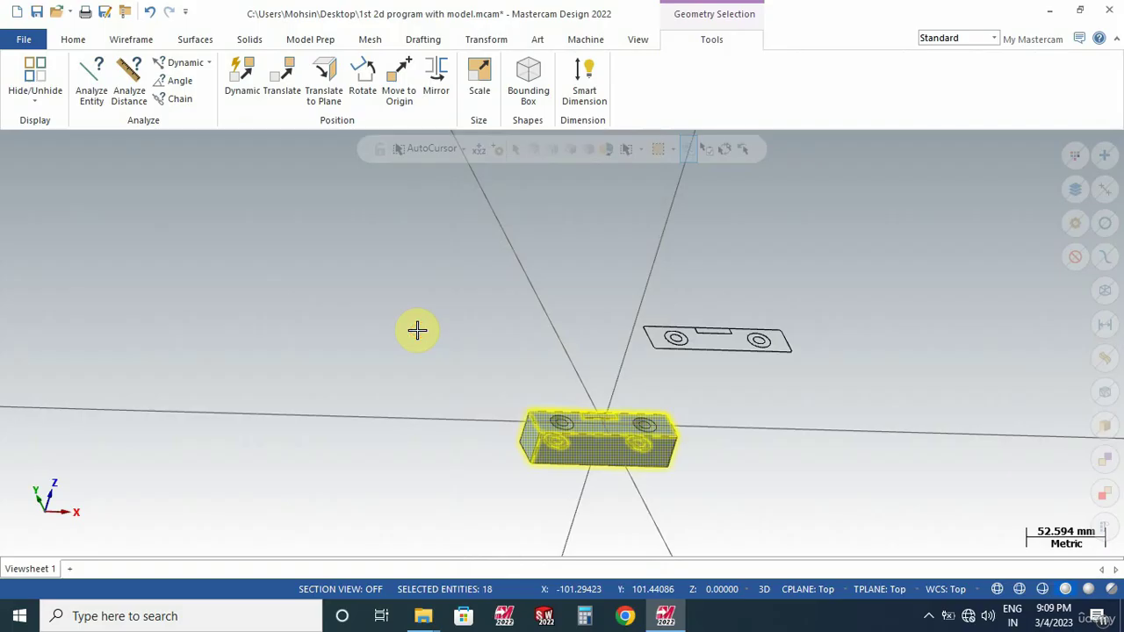
key(Escape)
scroll(541, 442, up, 5)
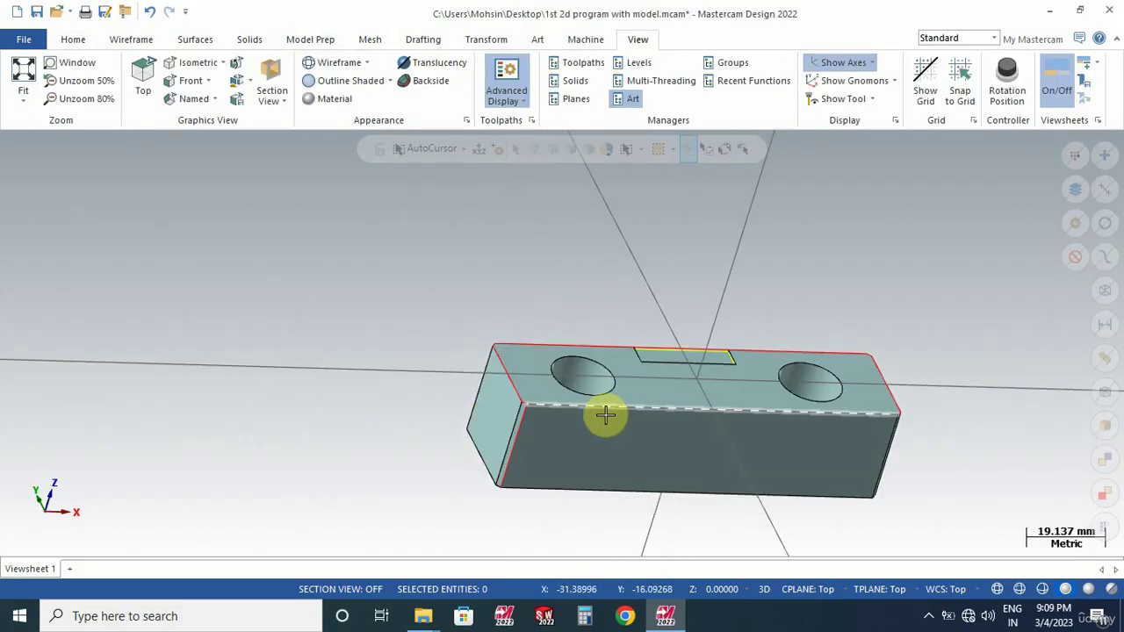
- Delete the stray red vertical curve running down the block's front corner at the negative X end
scroll(553, 444, up, 5)
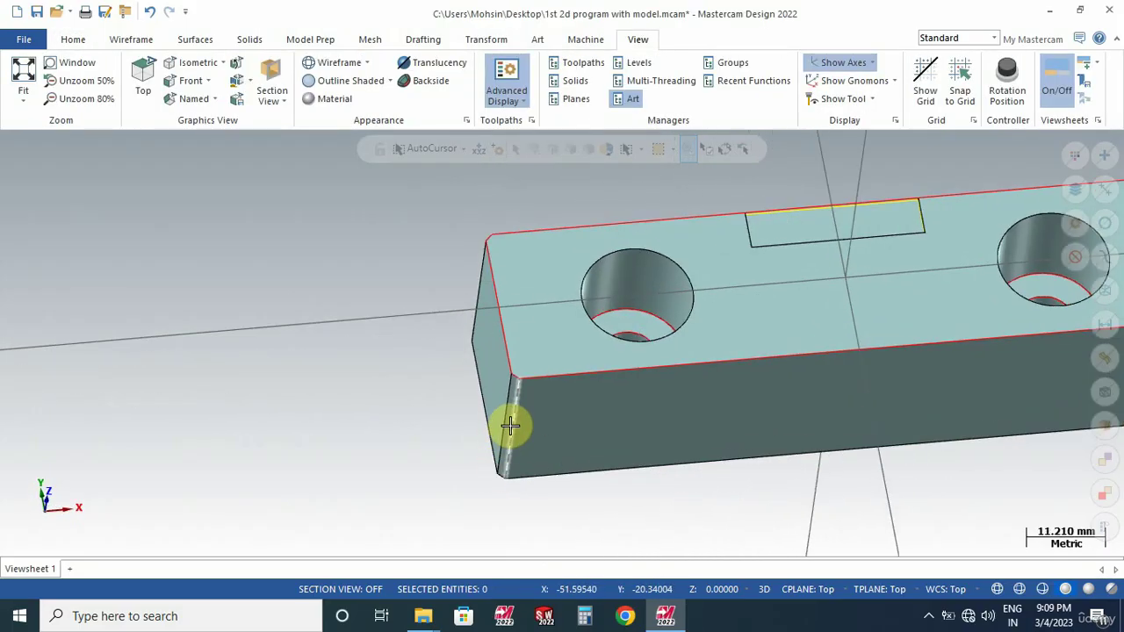
click(506, 437)
key(Escape)
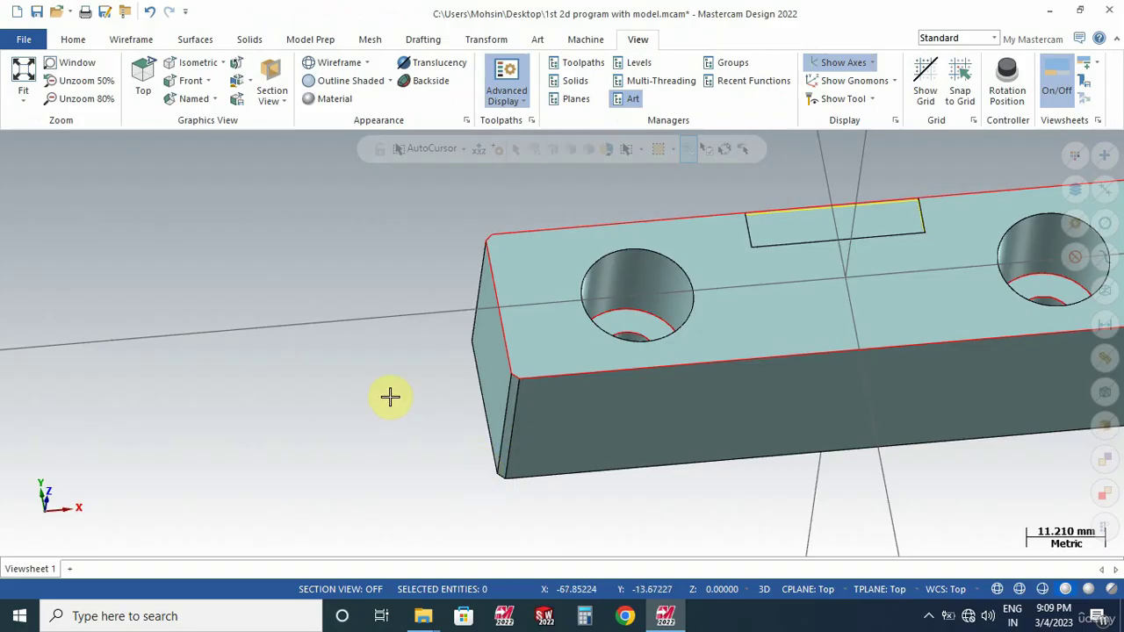
- Examine the remaining curves around the block's edges, holes and notch, and switch to the Top (WCS) view
scroll(620, 444, down, 5)
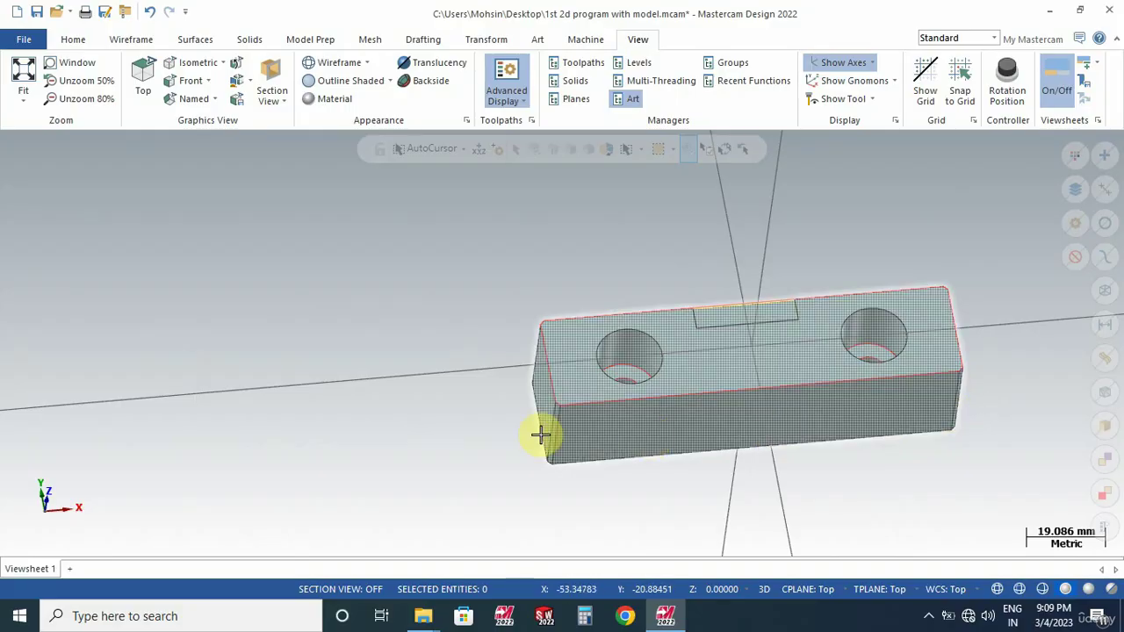
scroll(652, 372, up, 5)
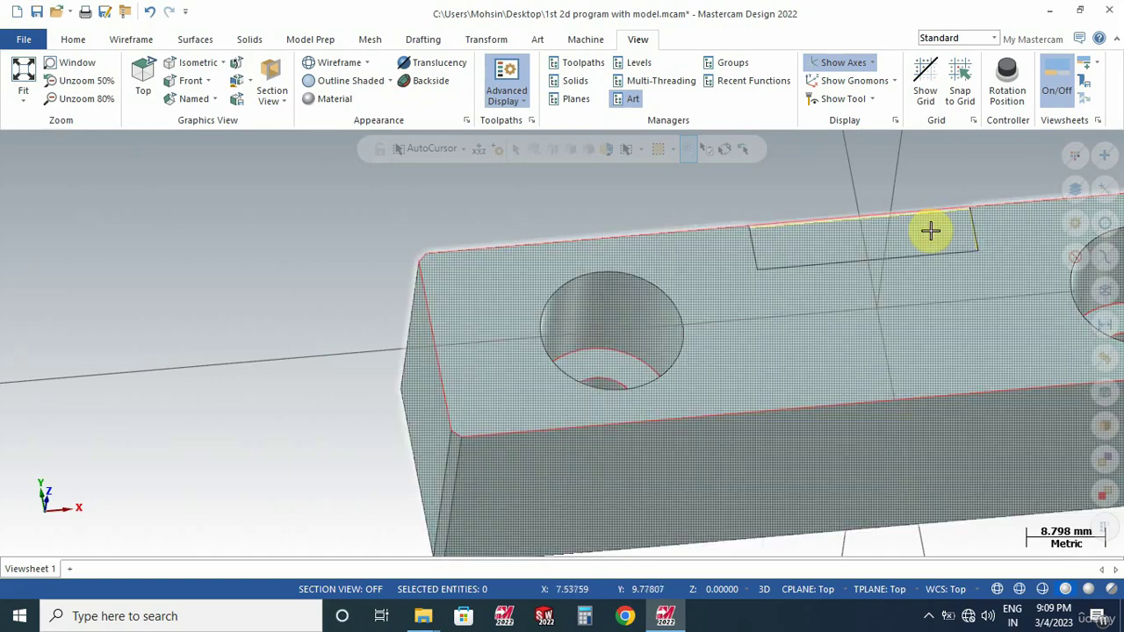
scroll(720, 426, down, 1)
scroll(223, 299, down, 3)
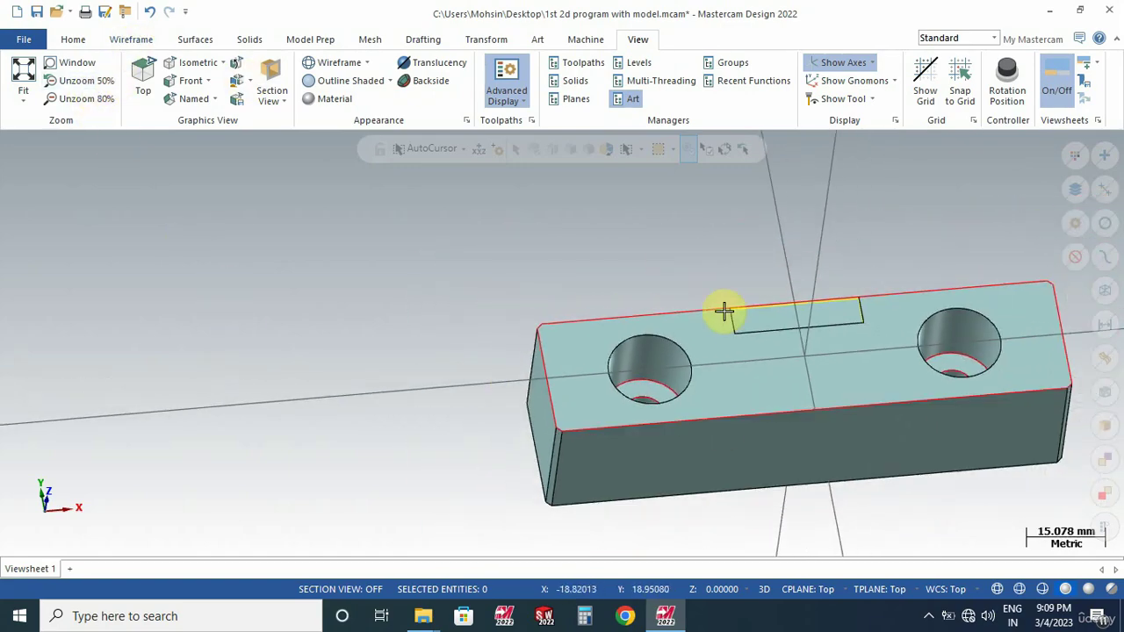
right_click(389, 223)
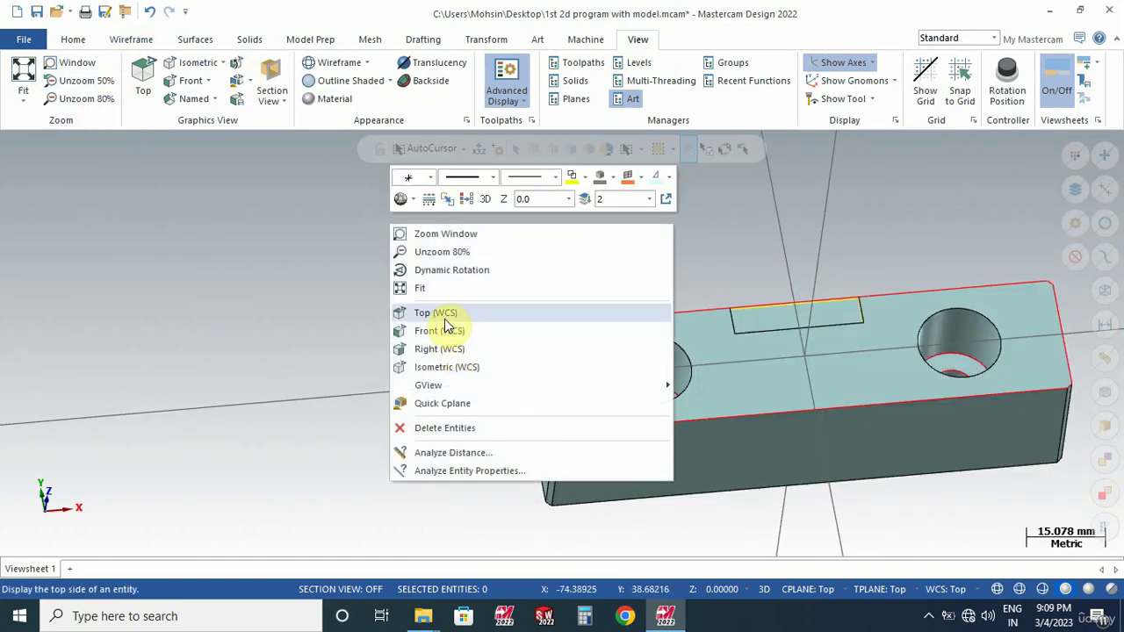
click(451, 313)
scroll(316, 446, up, 2)
scroll(620, 324, up, 2)
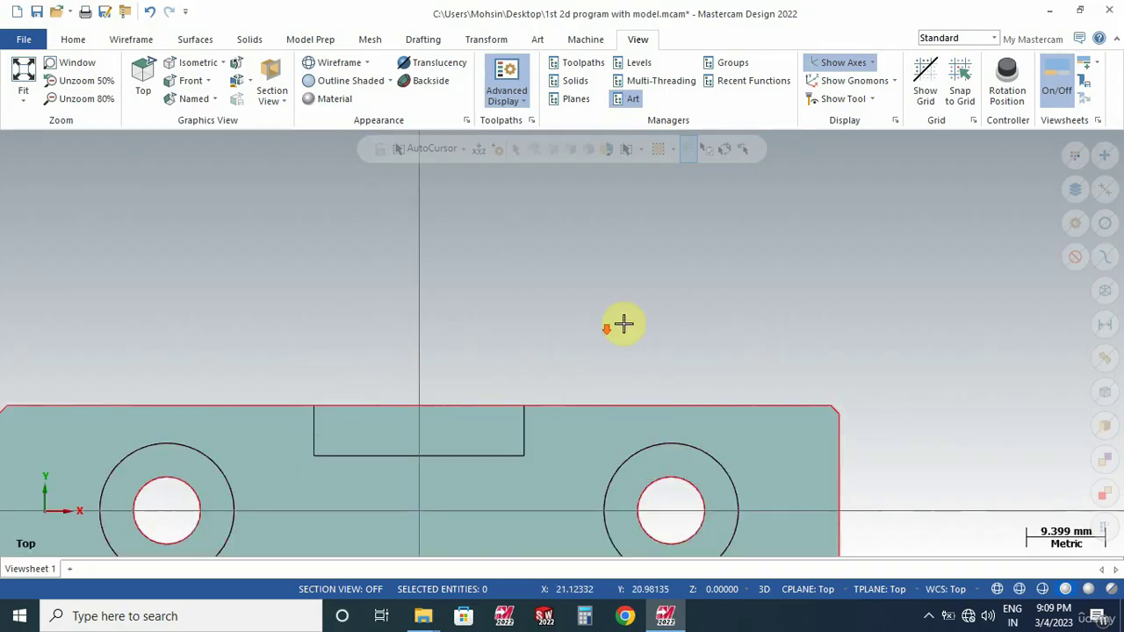
scroll(351, 412, down, 3)
scroll(479, 389, up, 2)
scroll(479, 389, up, 1)
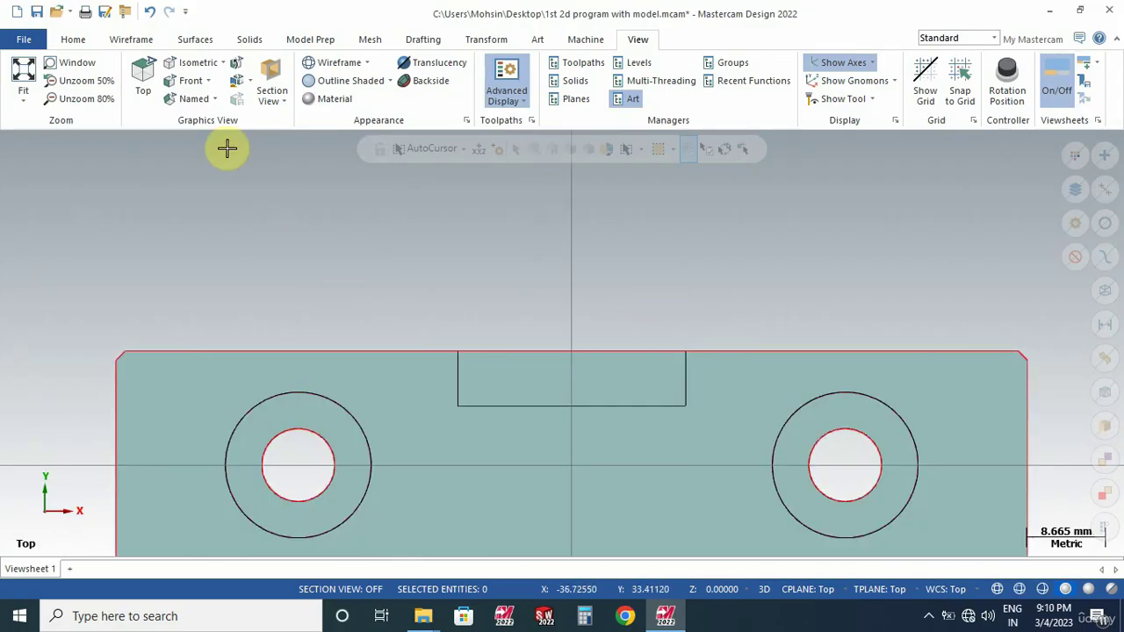
- Create wireframe letters spelling the person's first name in capitals inside the notch, with a height of 3.0 mm
click(131, 38)
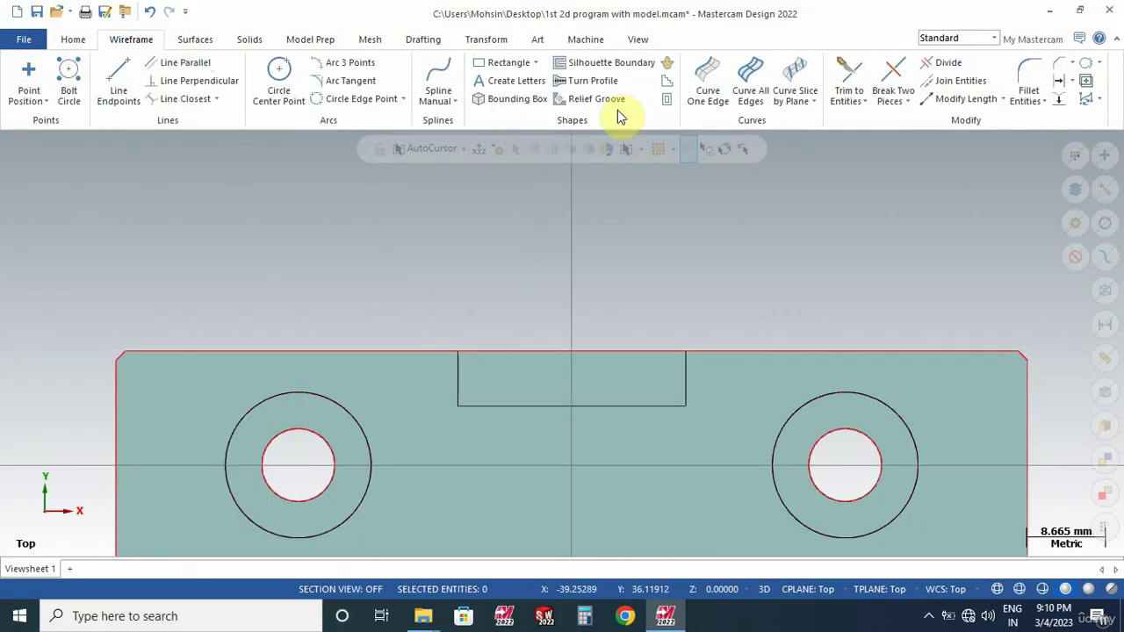
click(509, 80)
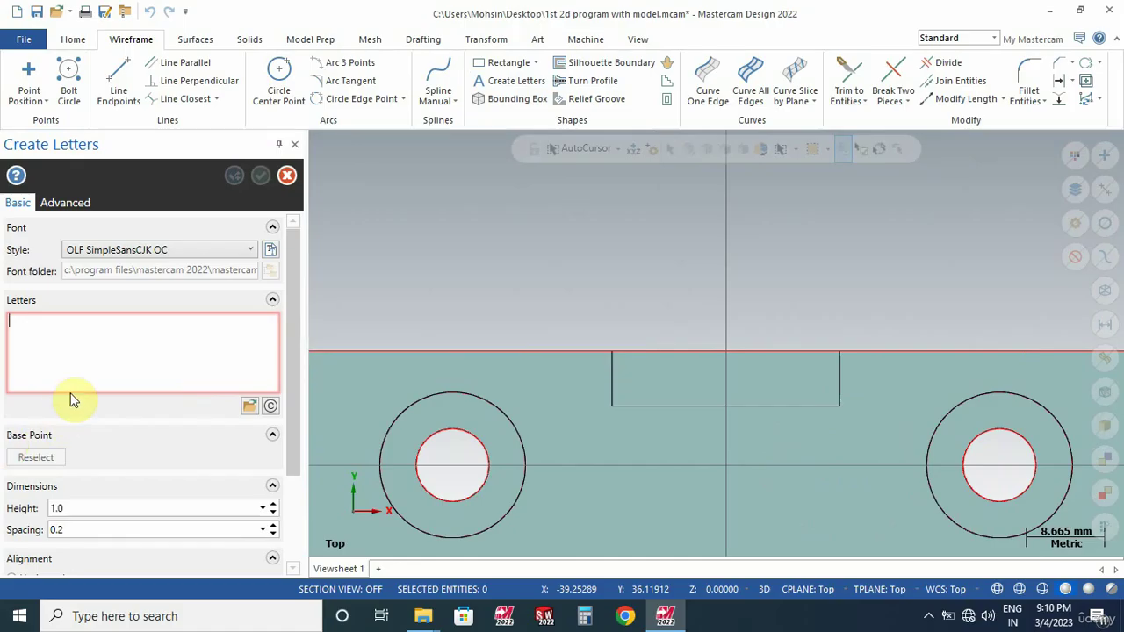
text(moh)
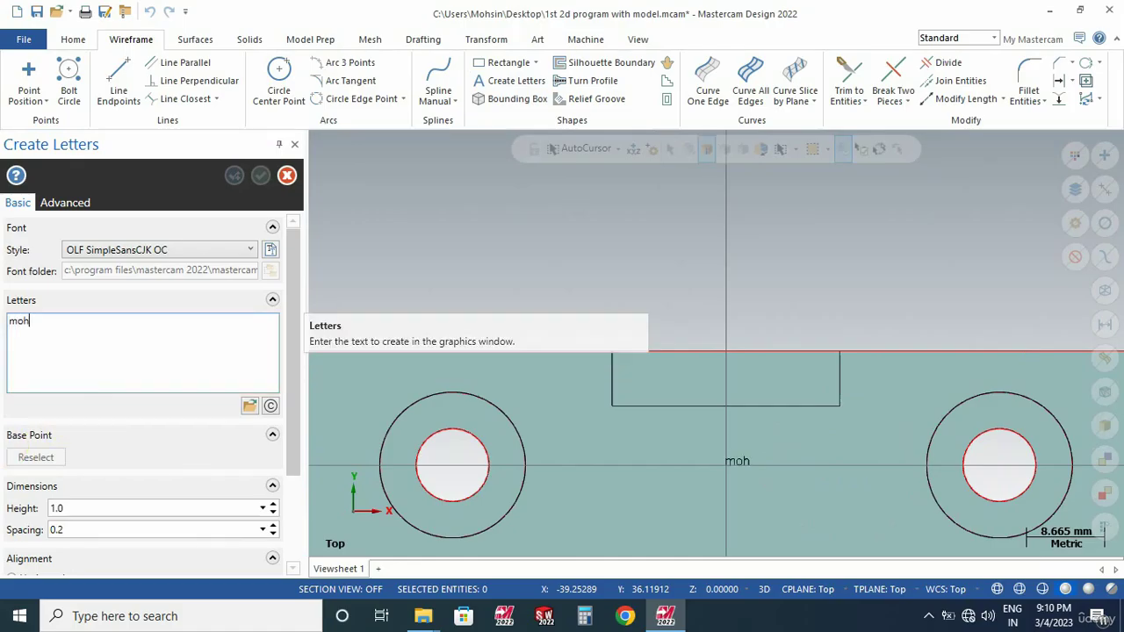
key(BackSpace)
key(BackSpace)
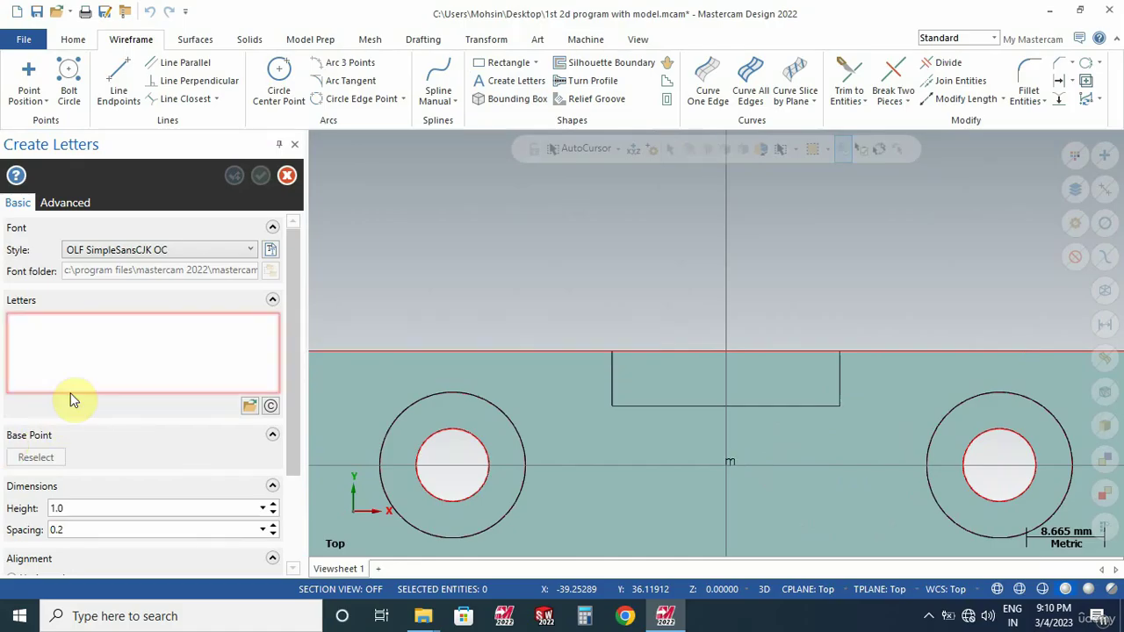
text(MOHSIN)
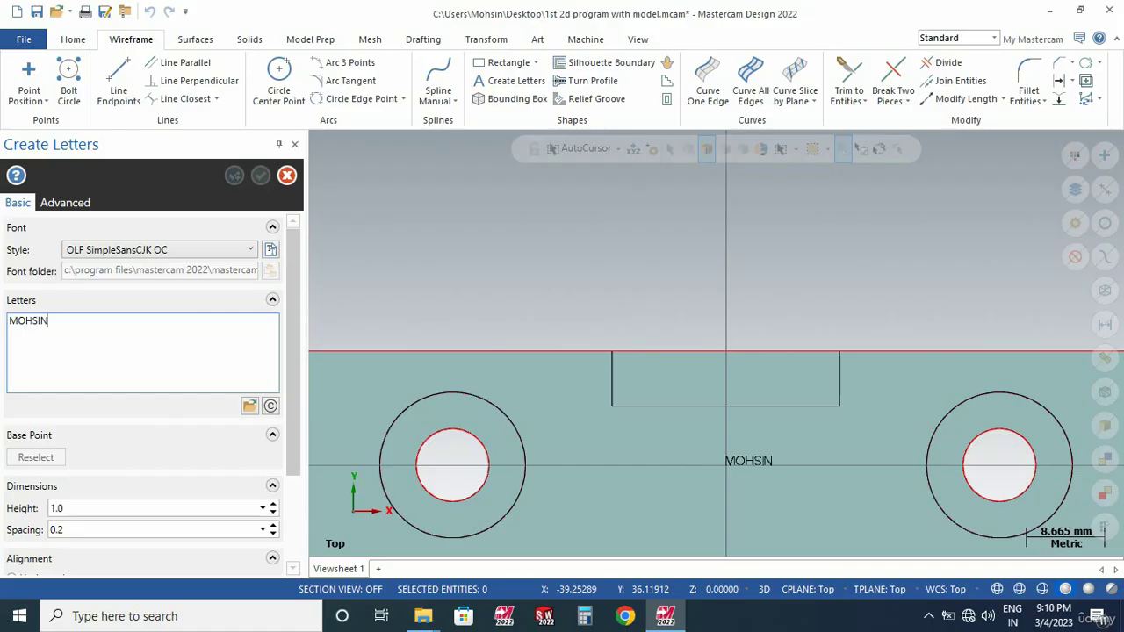
click(649, 387)
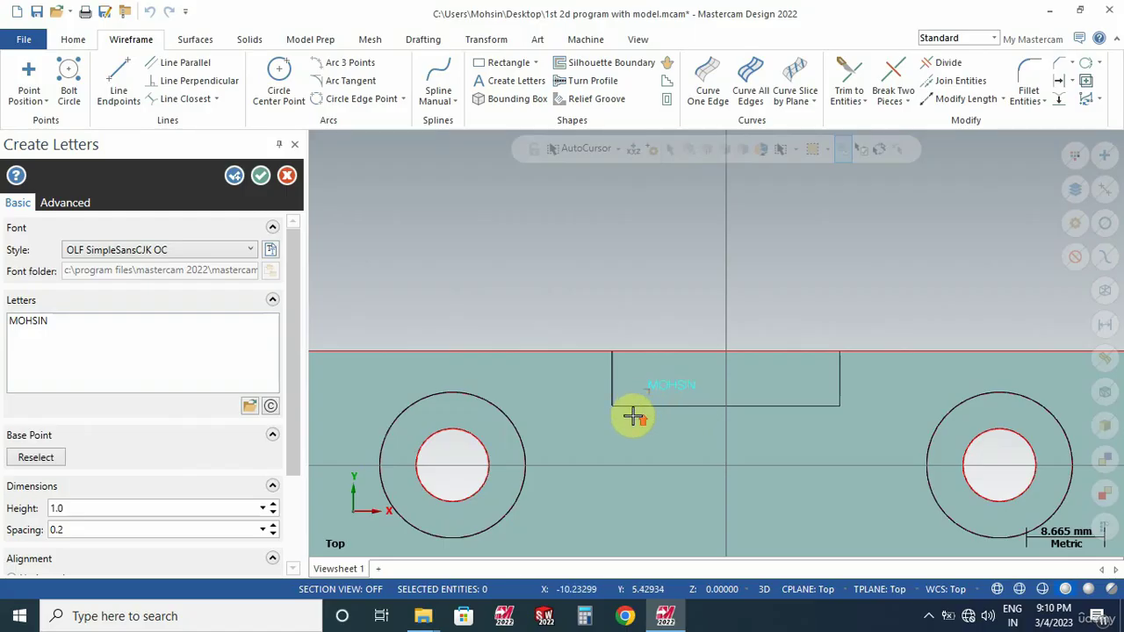
scroll(632, 419, up, 2)
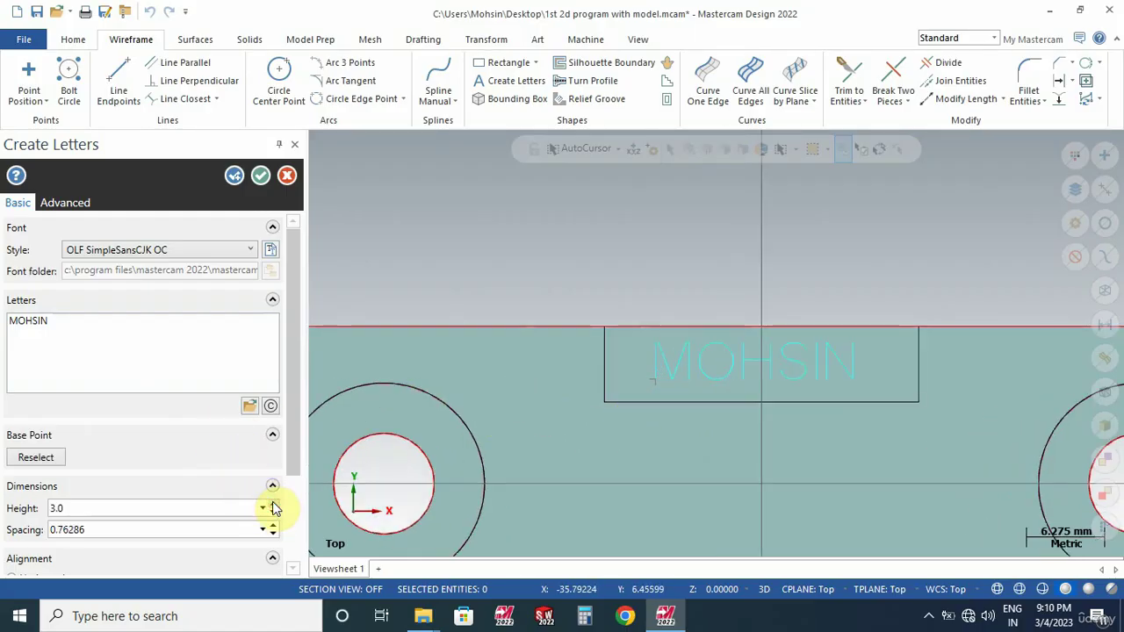
click(260, 176)
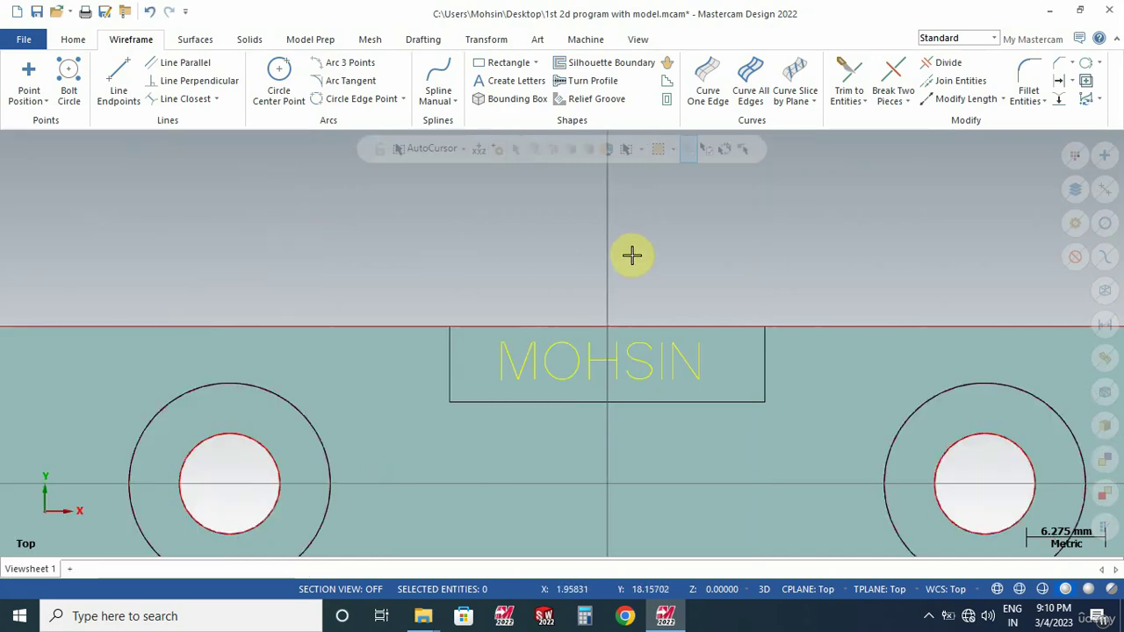
- Move the lettering 0.57348 mm along X within the notch using Translate, and clear the resulting group colors
scroll(632, 254, down, 1)
scroll(580, 343, up, 2)
click(487, 40)
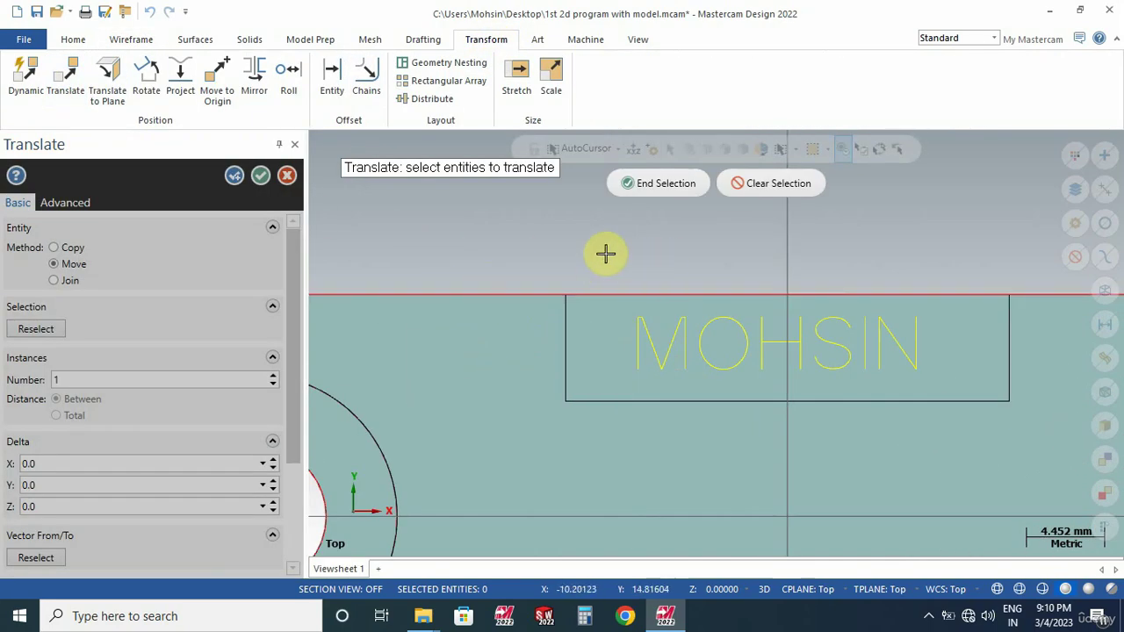
drag(606, 252, 940, 392)
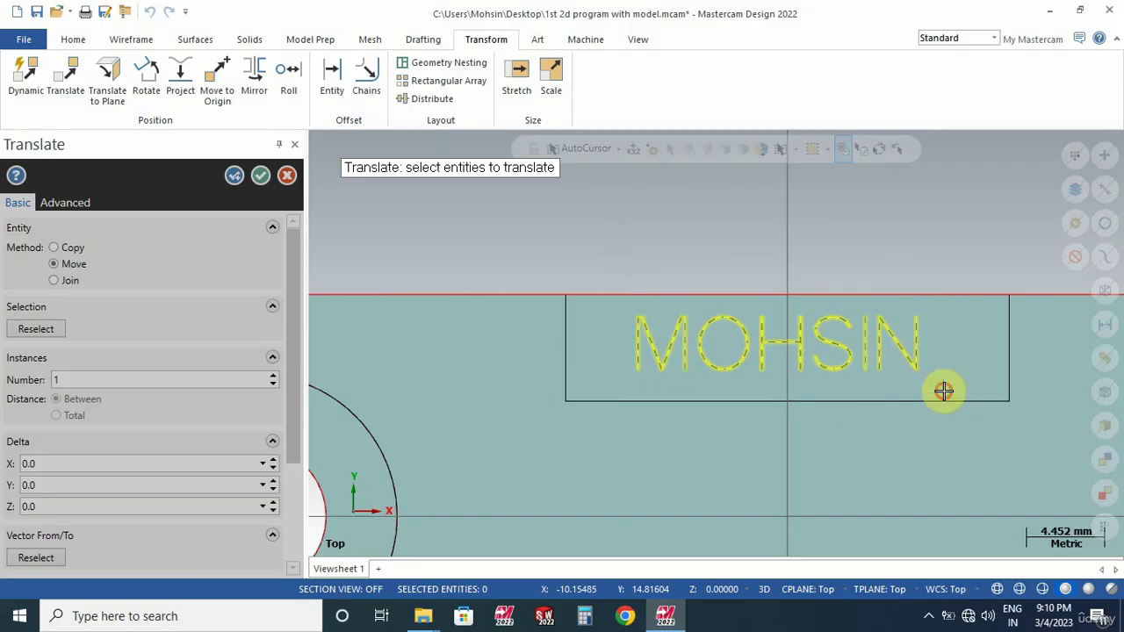
click(676, 201)
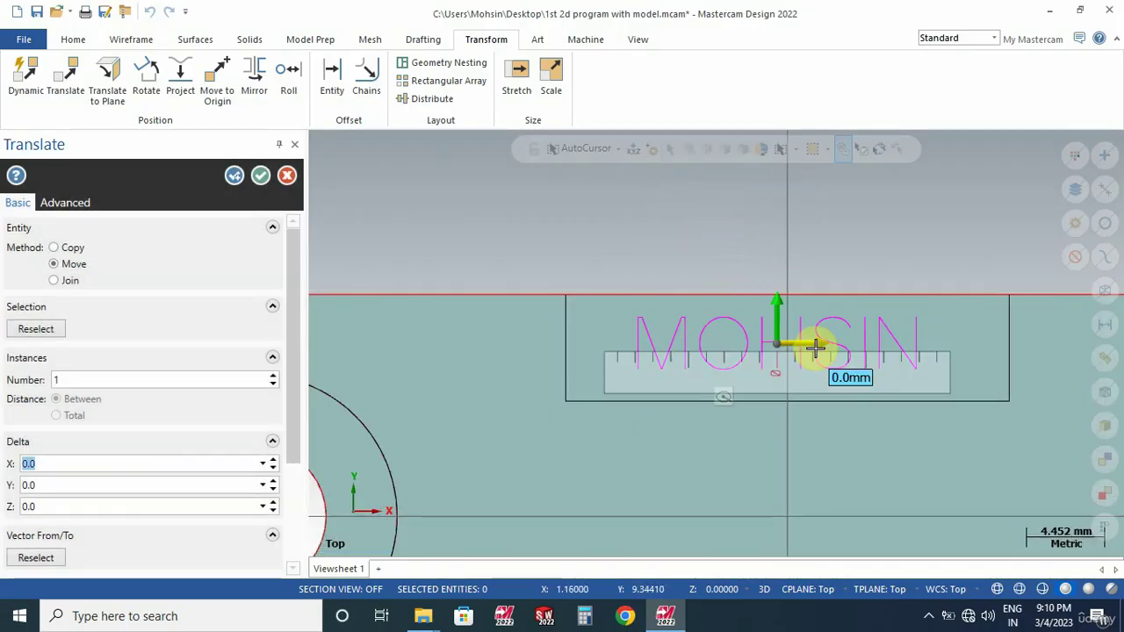
drag(781, 346, 782, 349)
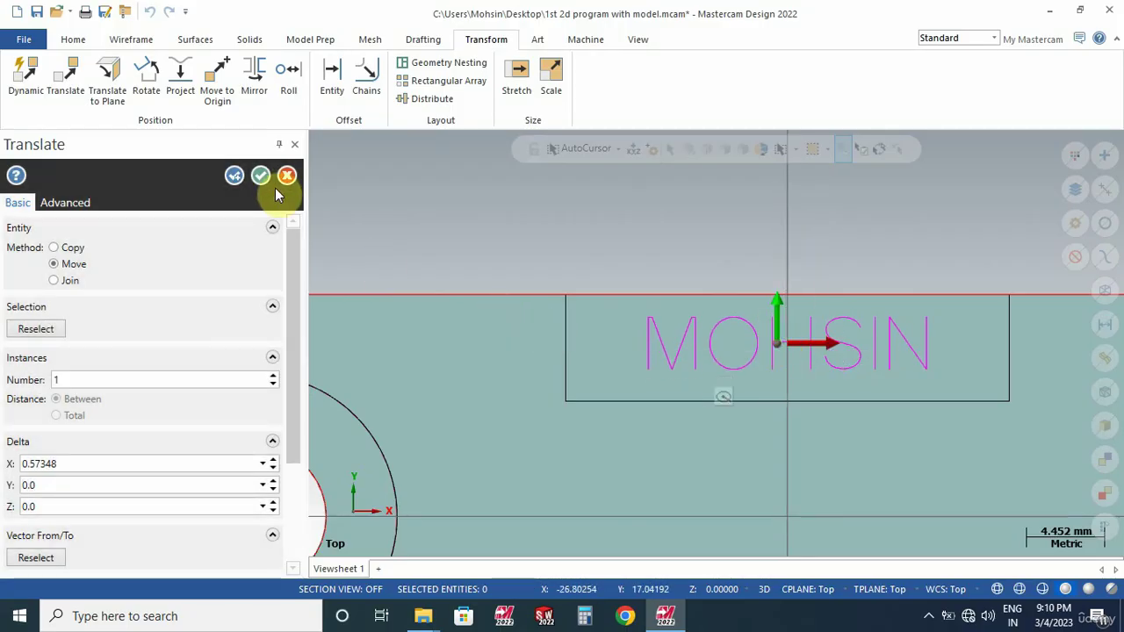
scroll(717, 246, down, 1)
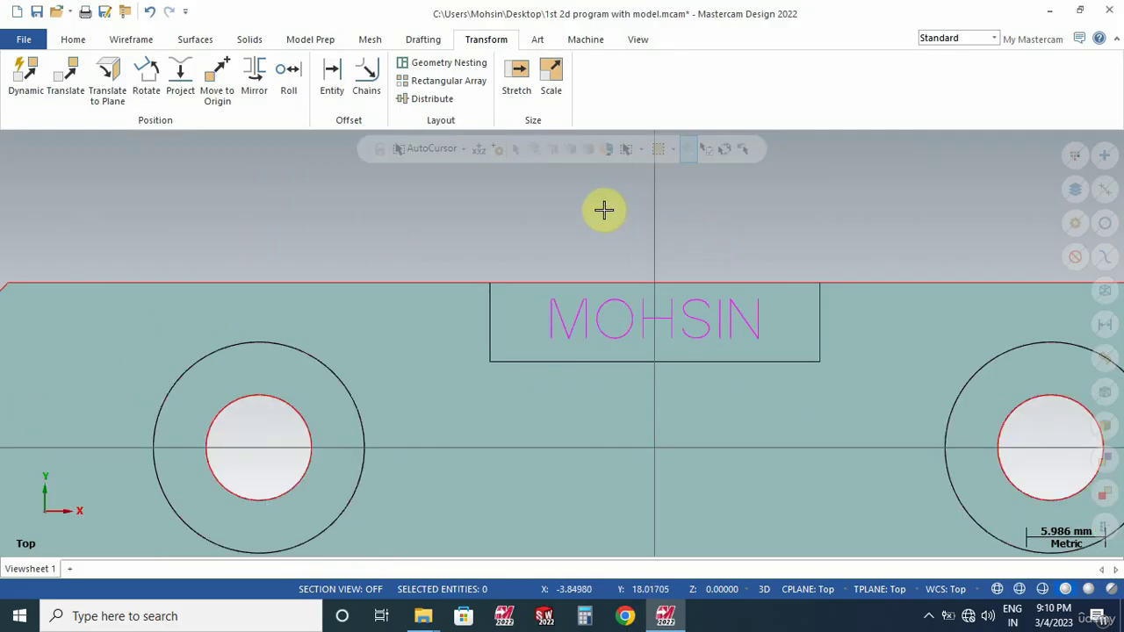
right_click(604, 209)
click(679, 188)
- Assign the default Mill machine to the part
scroll(467, 412, down, 4)
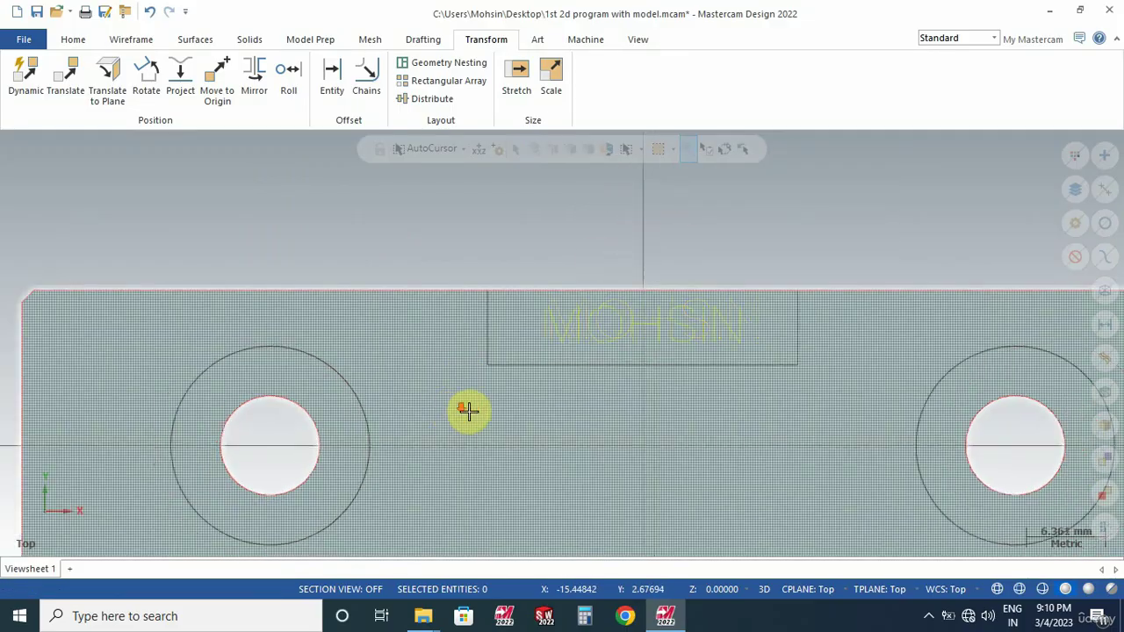
click(584, 40)
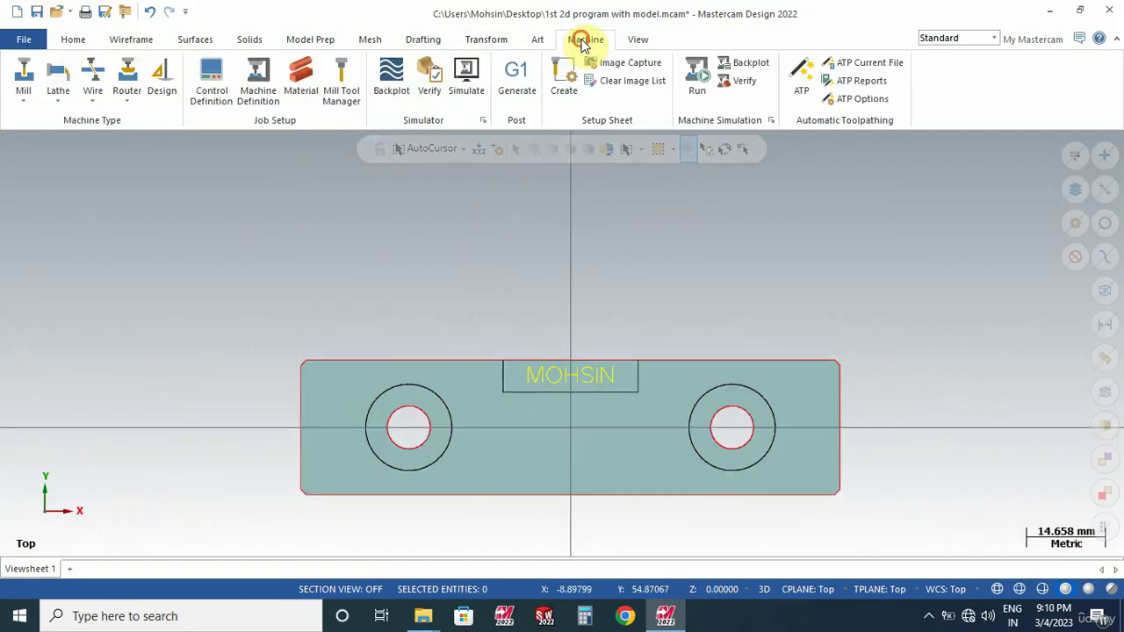
click(27, 87)
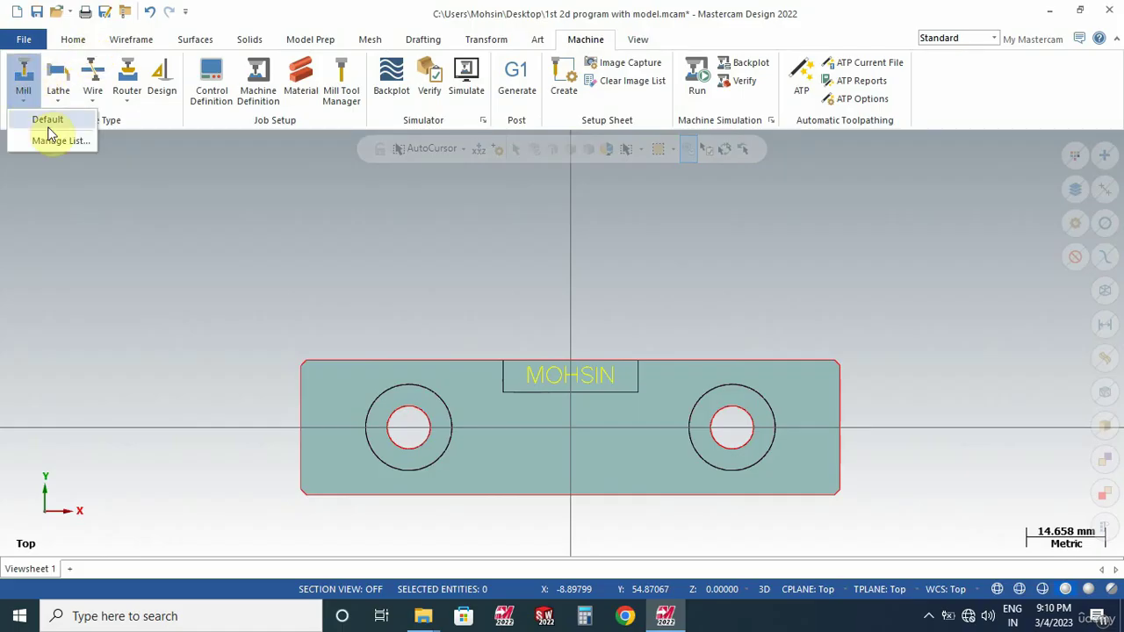
click(48, 123)
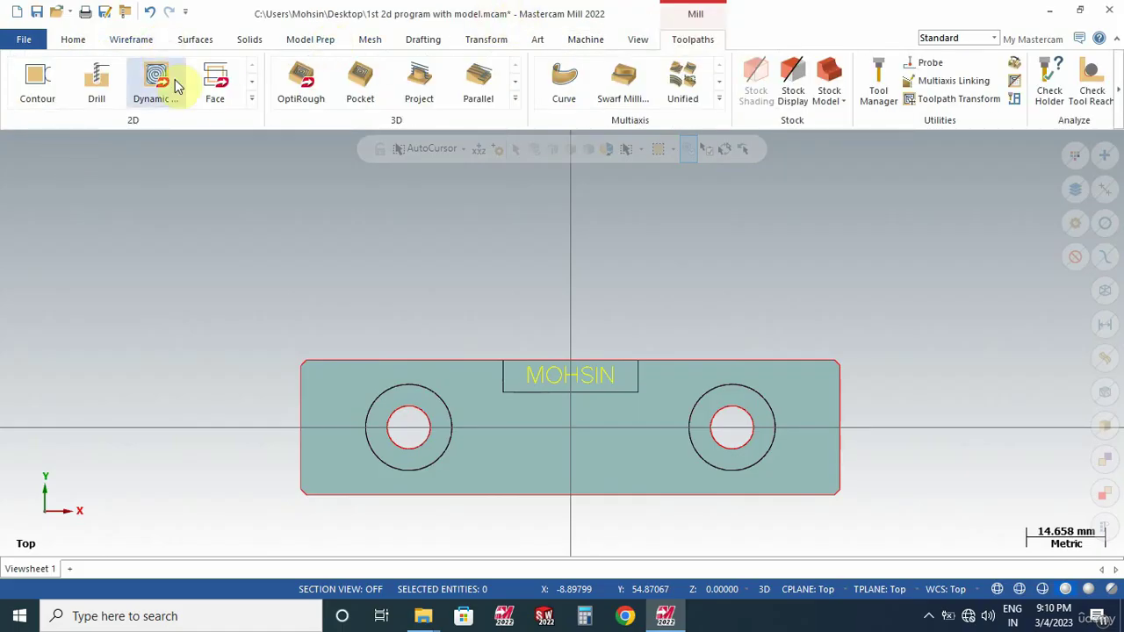
click(218, 87)
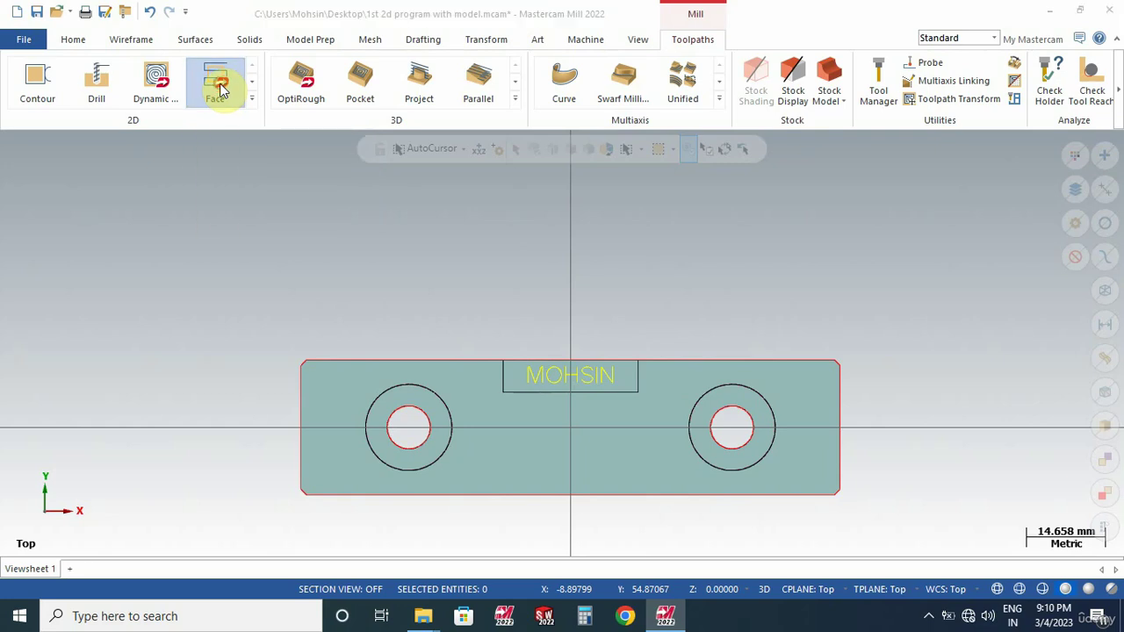
click(178, 20)
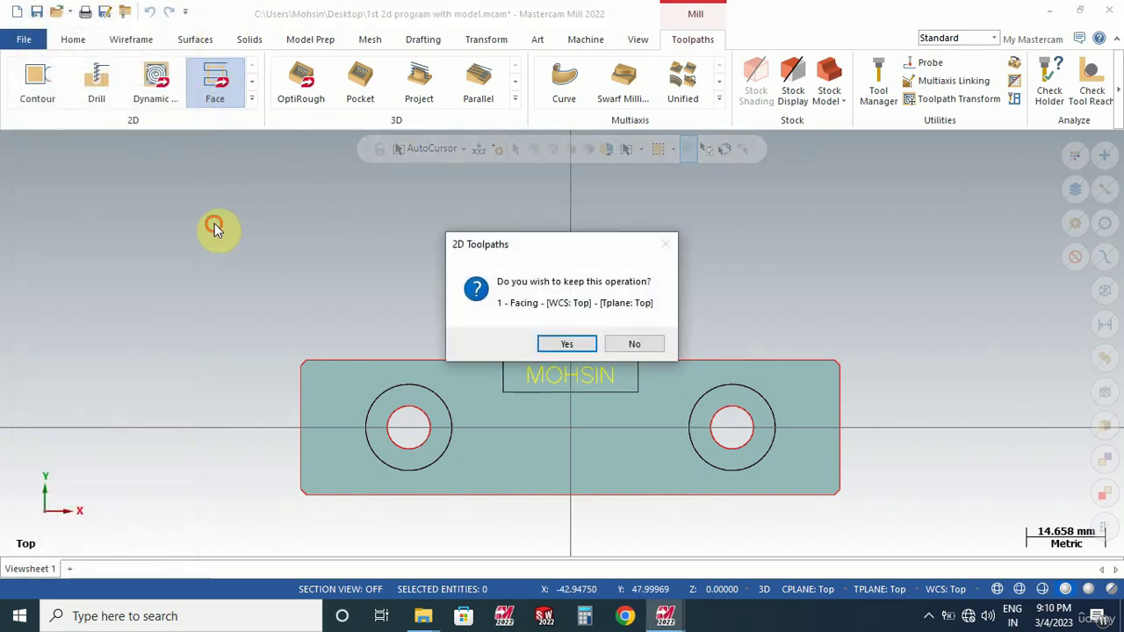
click(631, 343)
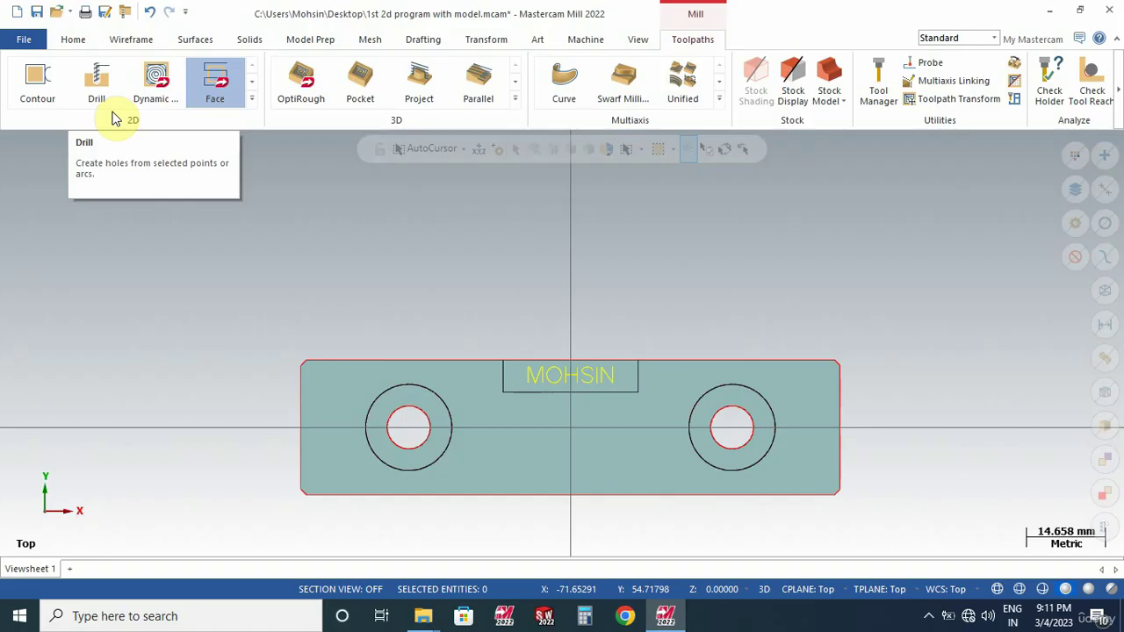
- Probe a point on the block's upper face with Analyze Dynamic to read its coordinates and normal
click(70, 39)
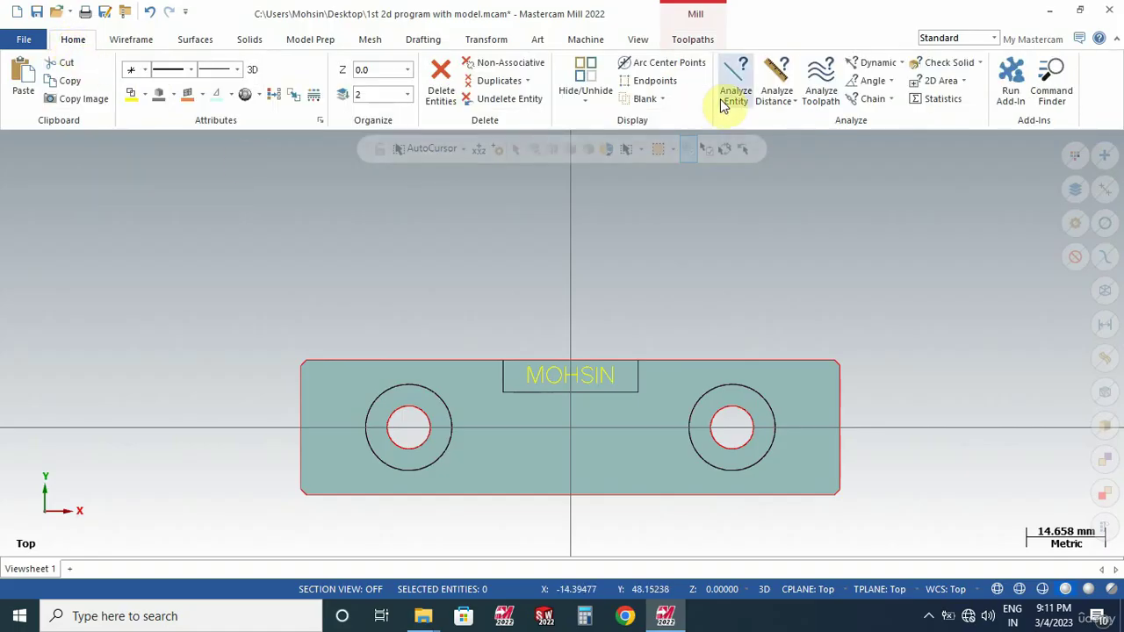
click(868, 67)
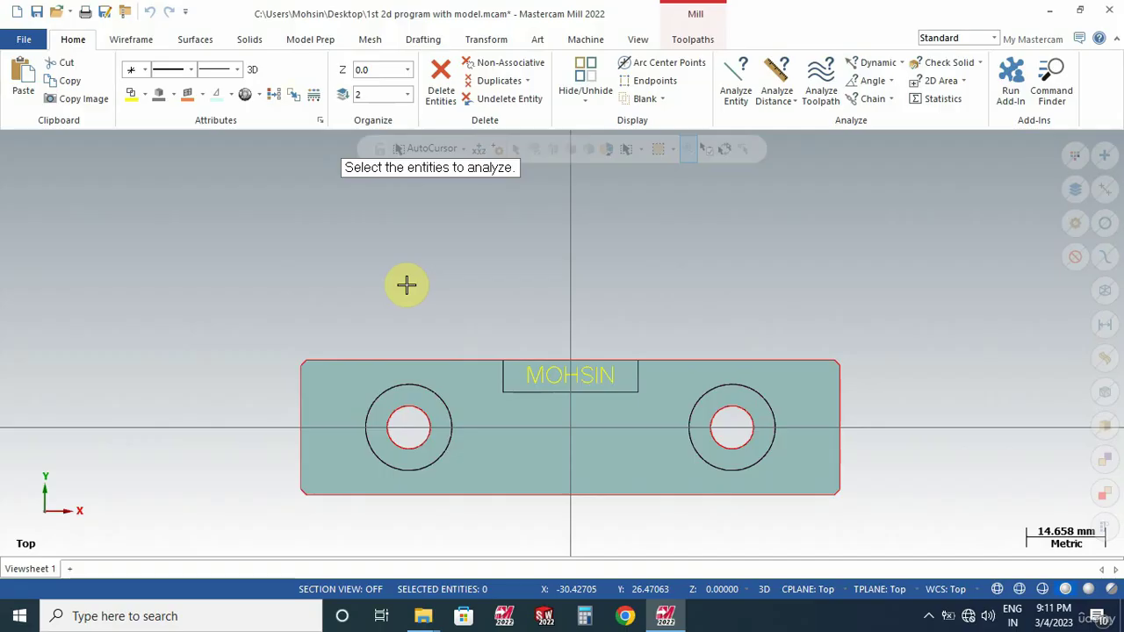
click(503, 421)
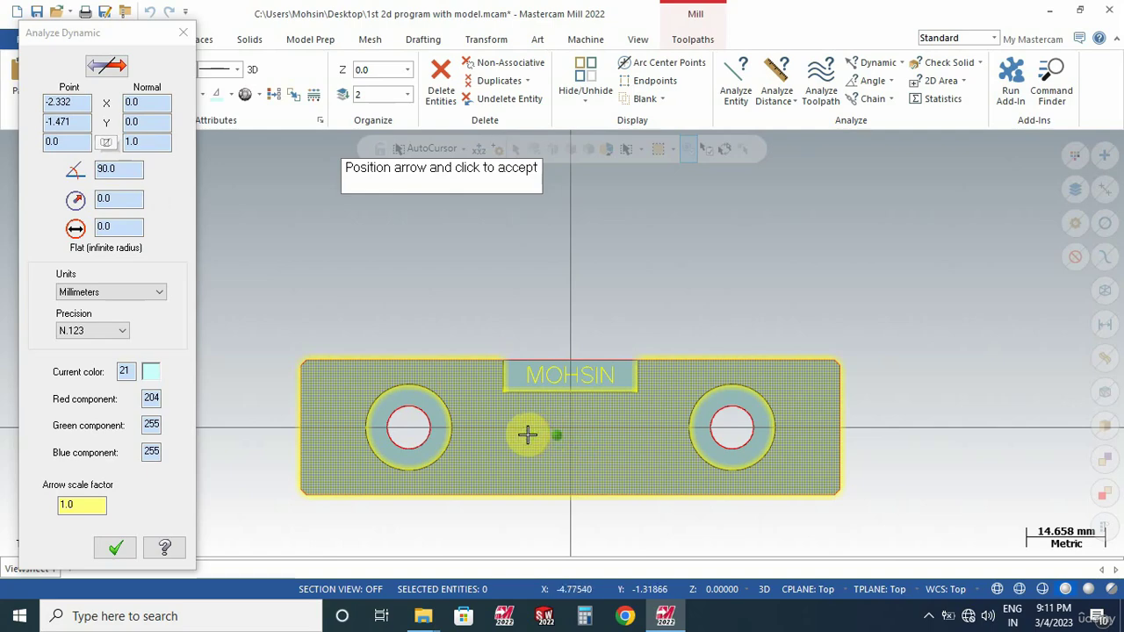
key(Escape)
- Analyze the block's end face on the negative X side dynamically and check its X coordinate
middle_drag(442, 284, 505, 281)
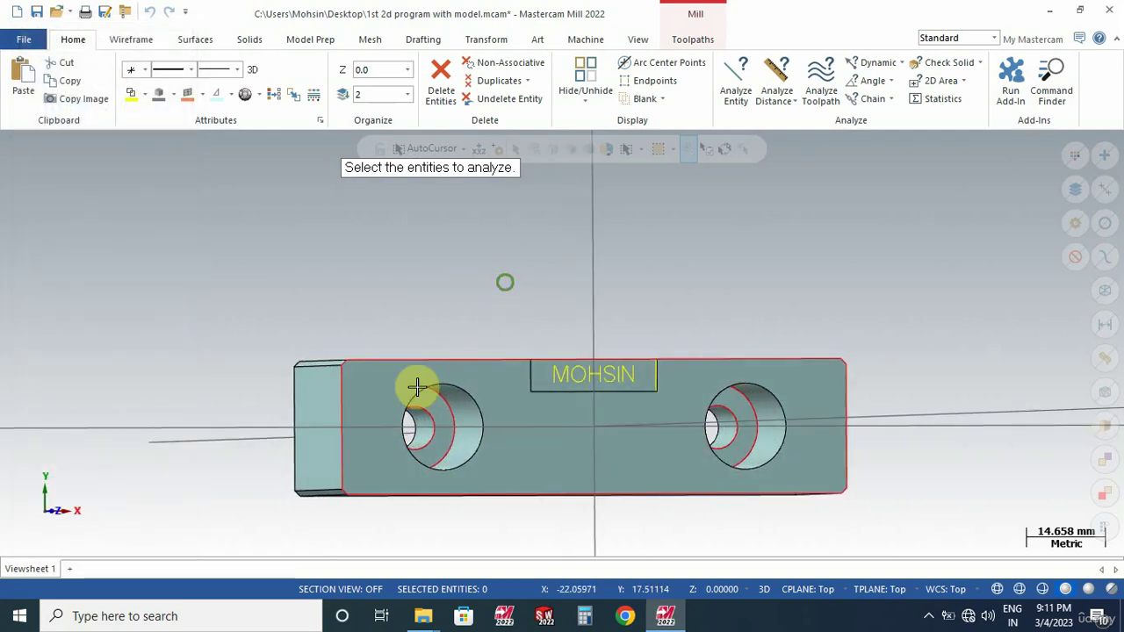
click(318, 397)
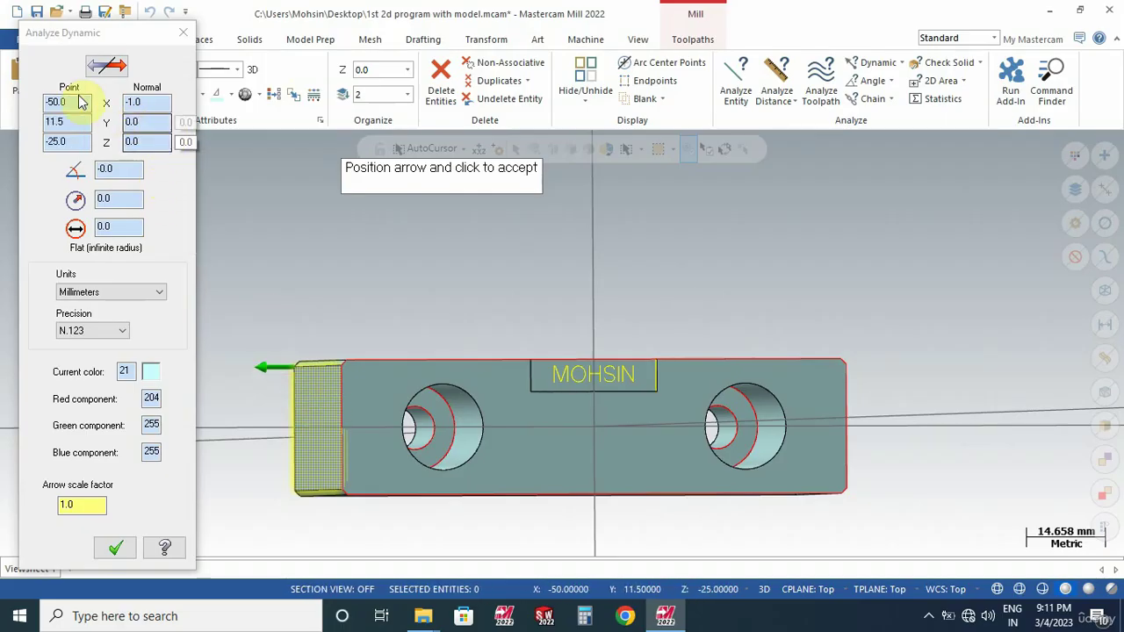
drag(71, 102, 29, 102)
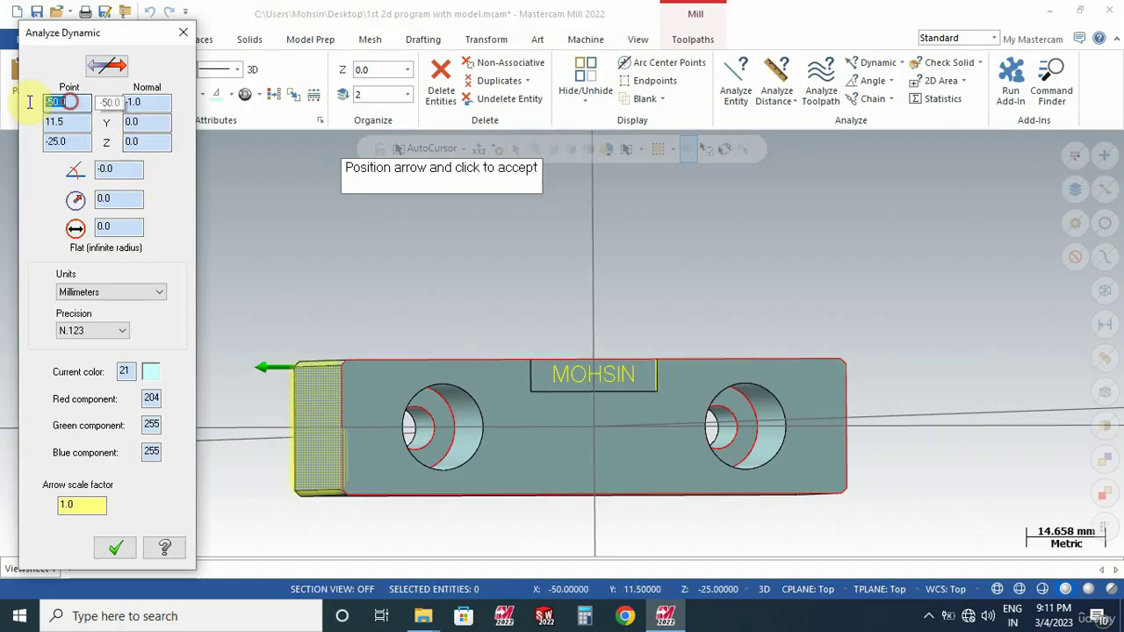
click(310, 413)
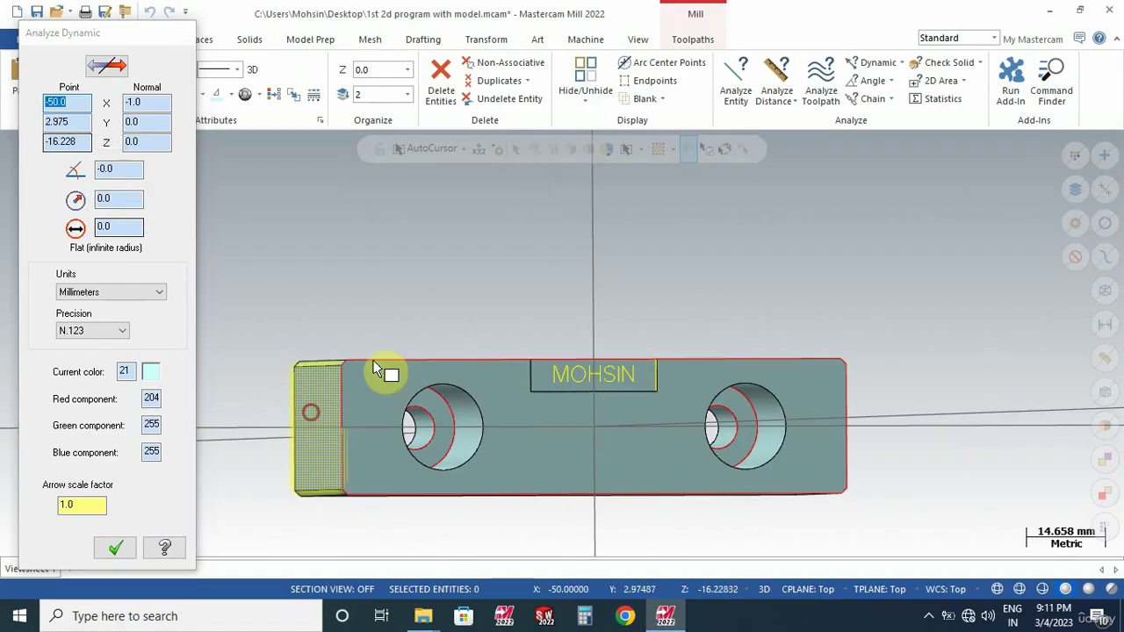
- Probe the block's end face on the positive X side with Analyze Dynamic to check its X coordinate
middle_drag(538, 294, 477, 346)
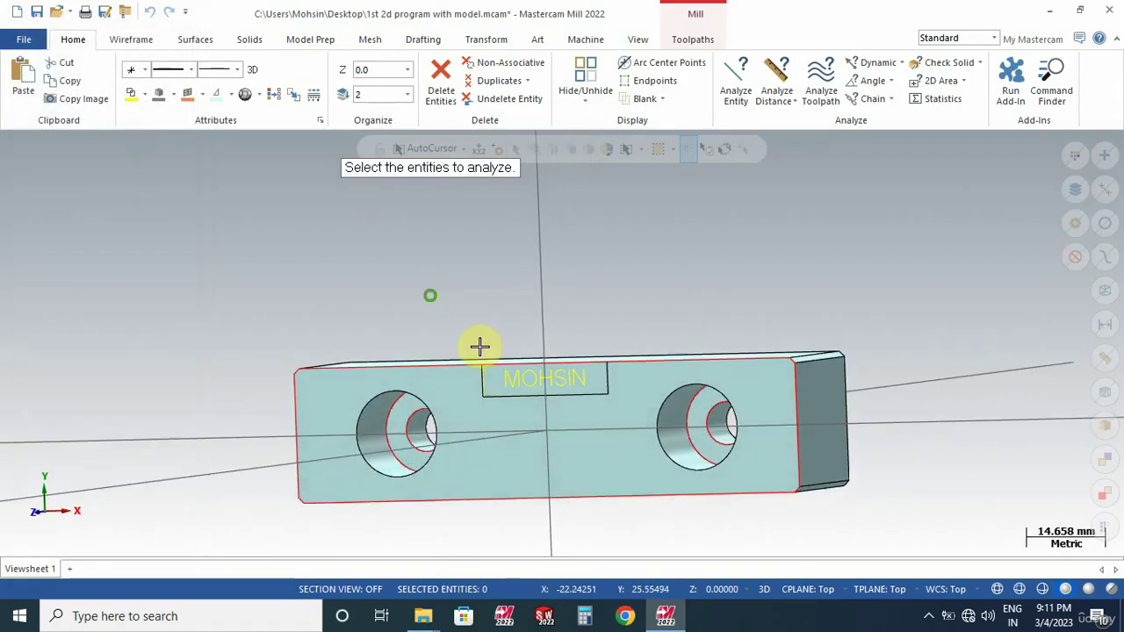
click(816, 411)
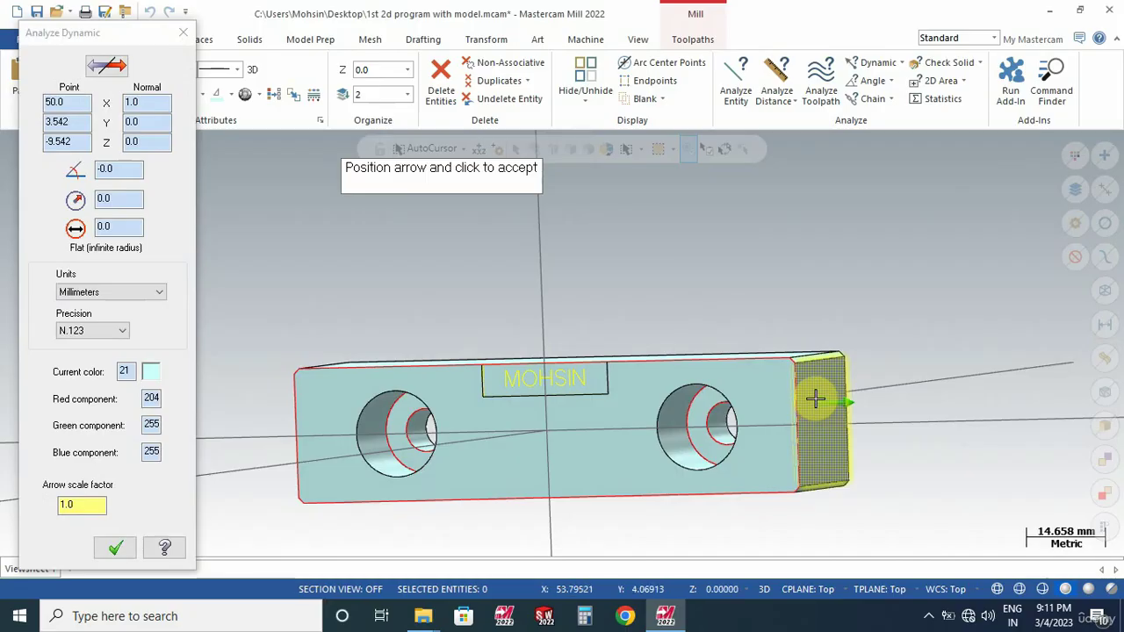
click(820, 411)
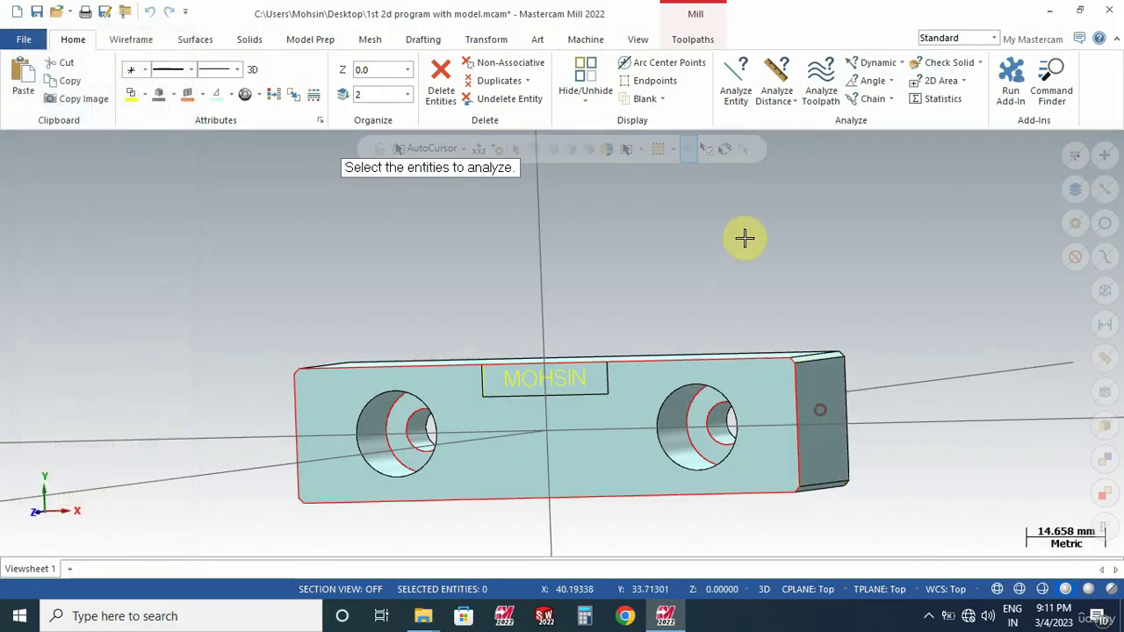
- Analyze the block's two long side faces, positive Y and negative Y, dynamically to check their Y coordinates
middle_drag(745, 236, 748, 275)
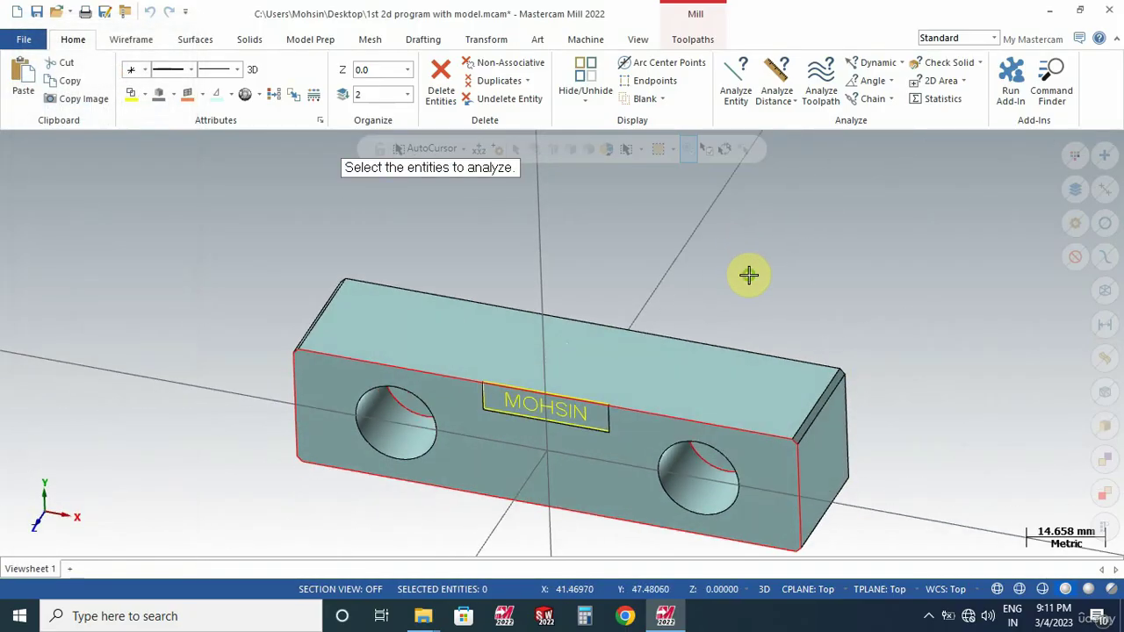
click(687, 373)
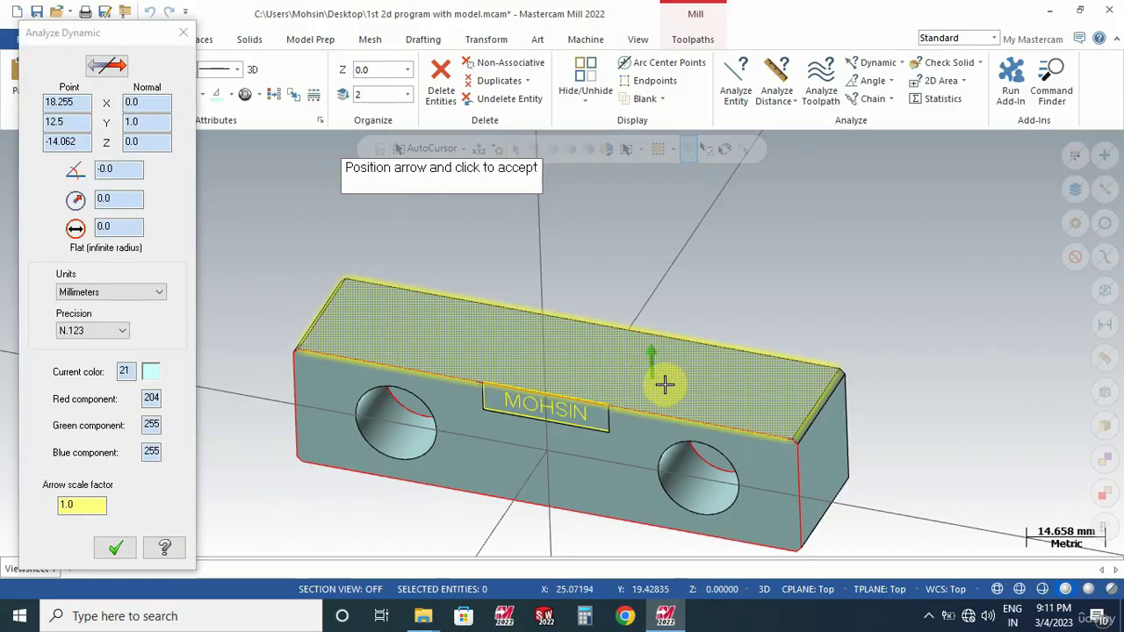
drag(77, 120, 26, 117)
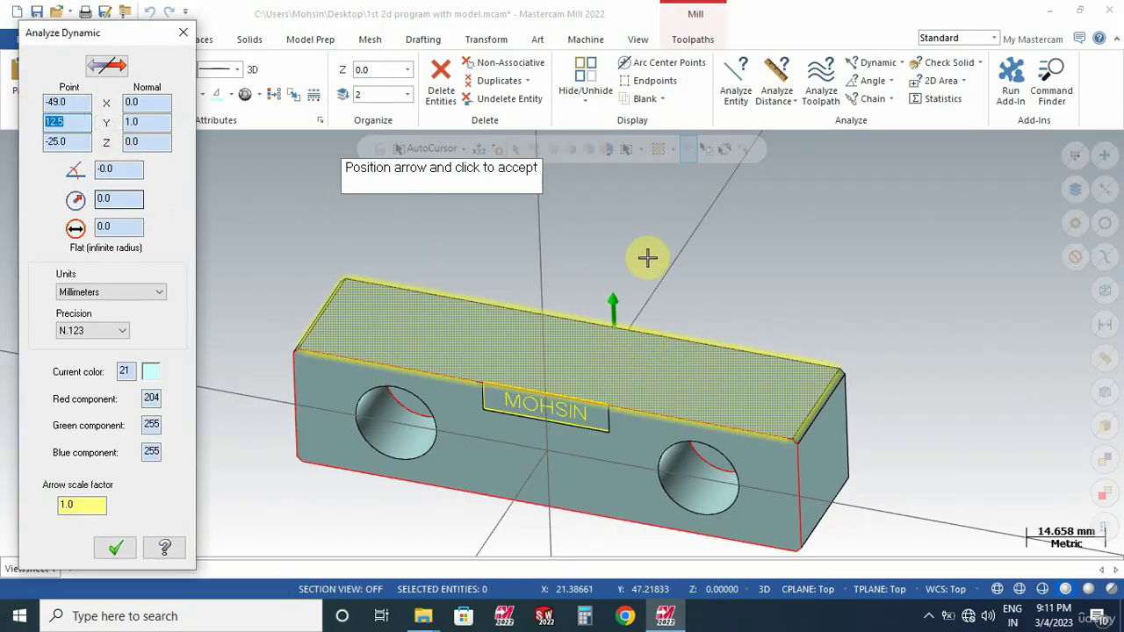
middle_drag(648, 260, 665, 176)
click(682, 400)
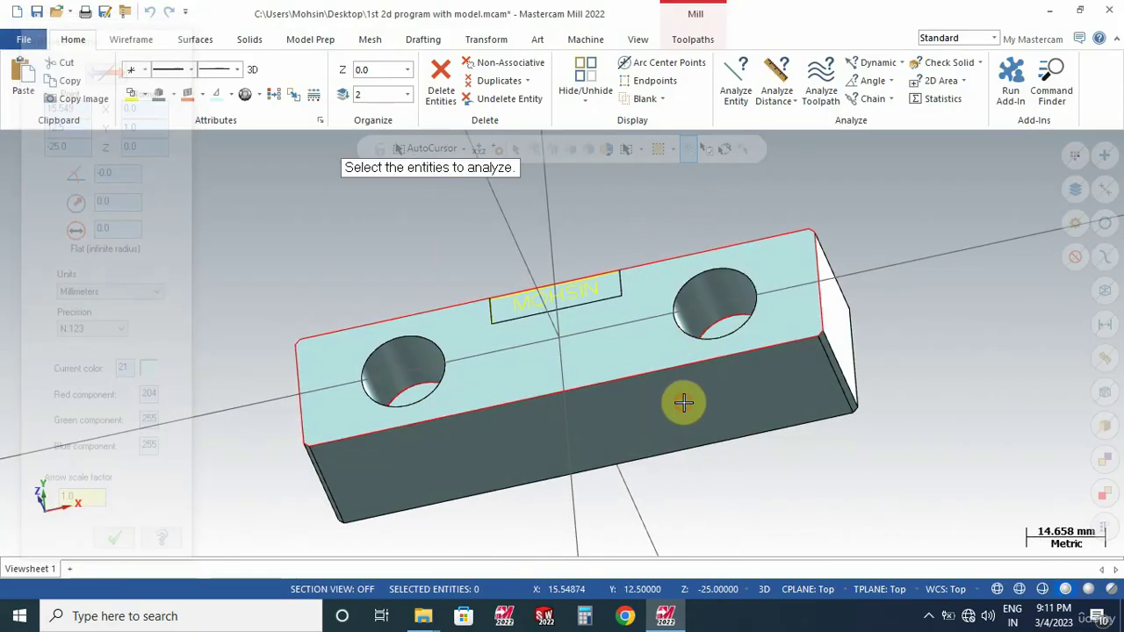
click(687, 403)
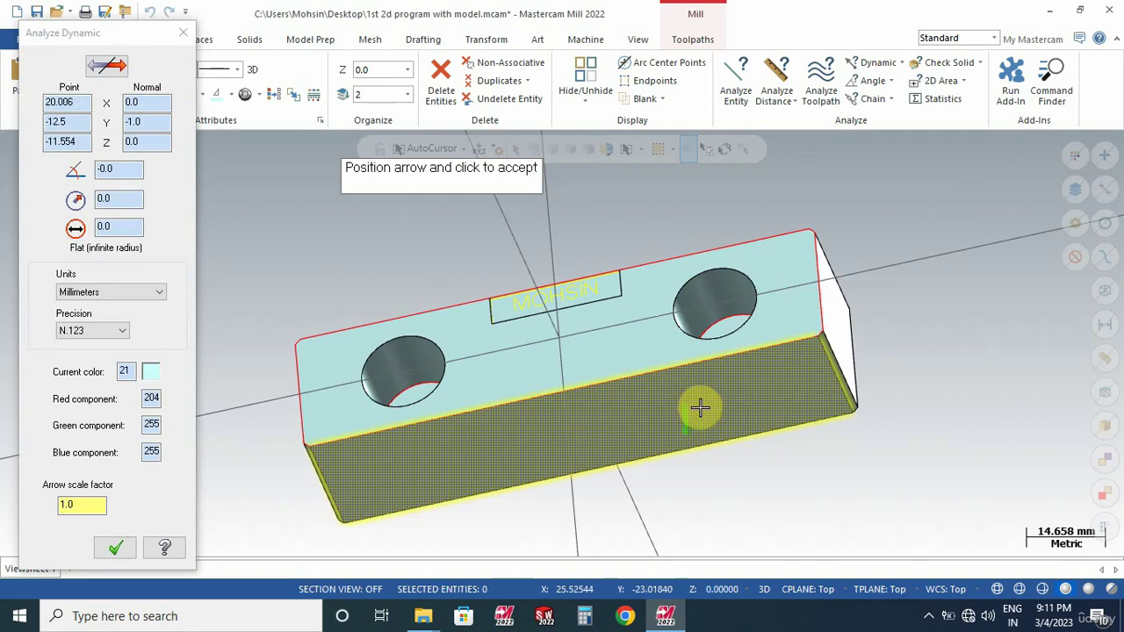
click(703, 399)
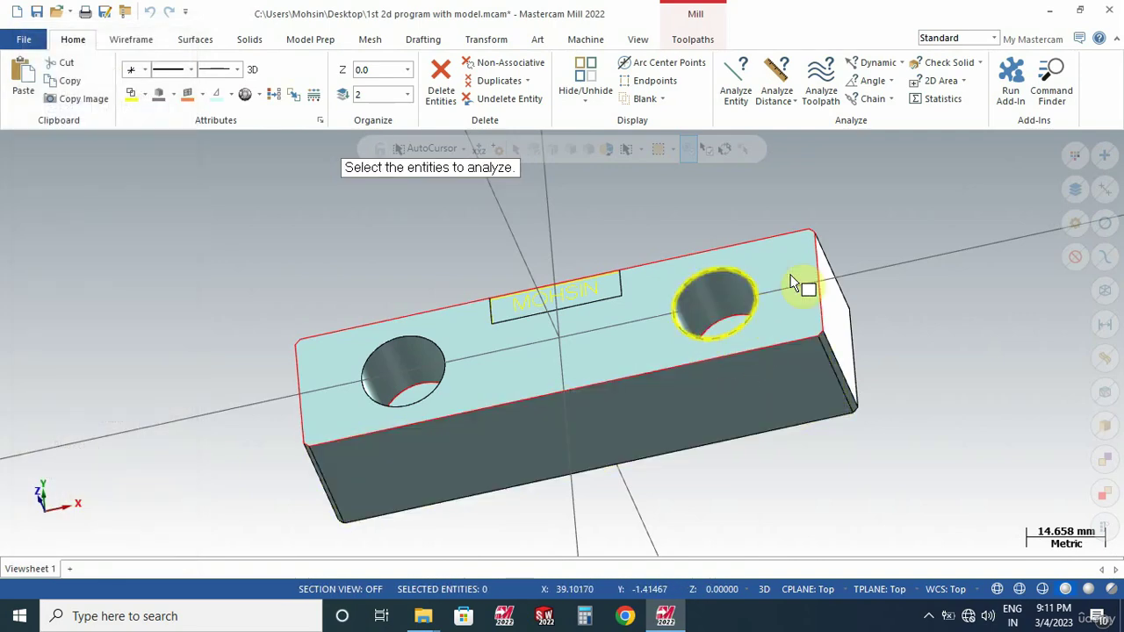
- Analyze the counterbore floor of the hole on the positive X side dynamically to check its Z depth
scroll(728, 319, up, 2)
middle_drag(728, 320, 736, 344)
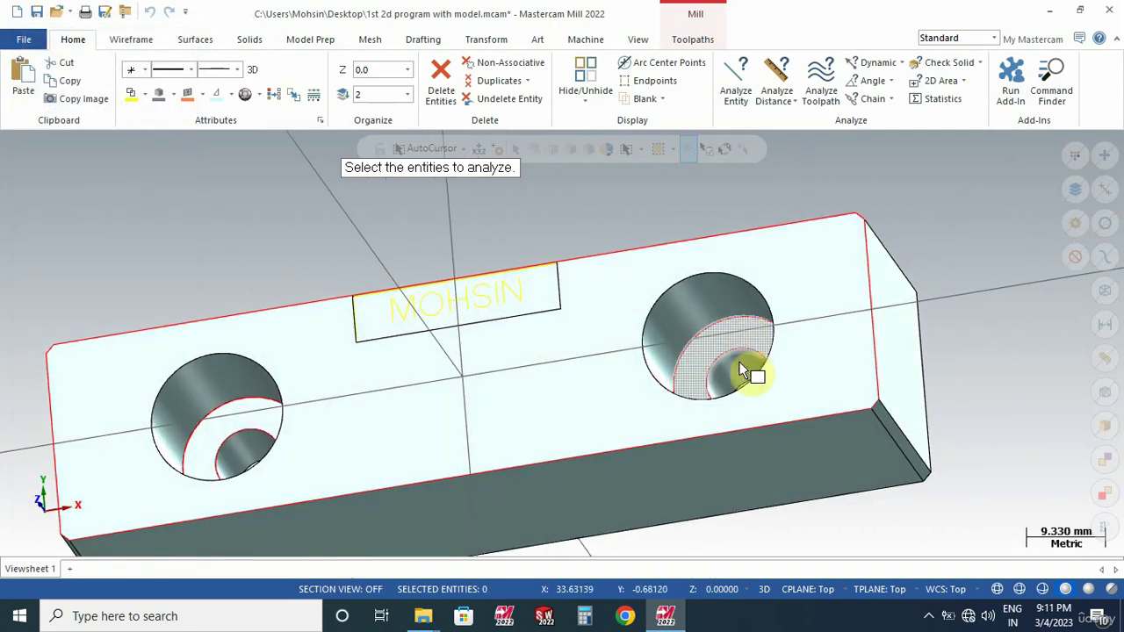
scroll(735, 414, up, 1)
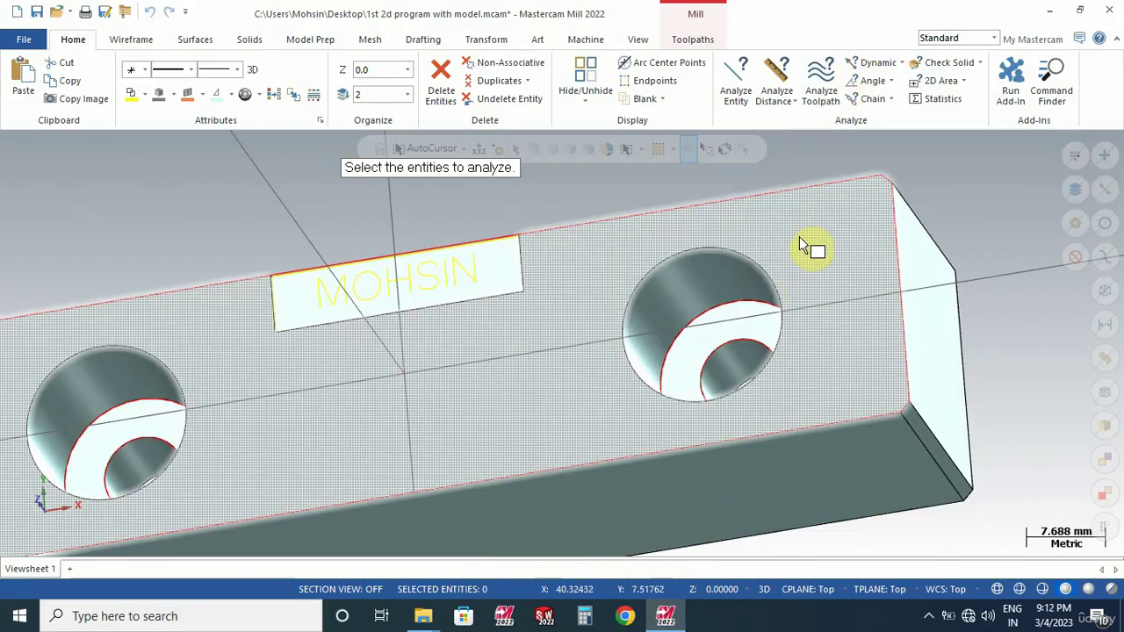
click(745, 331)
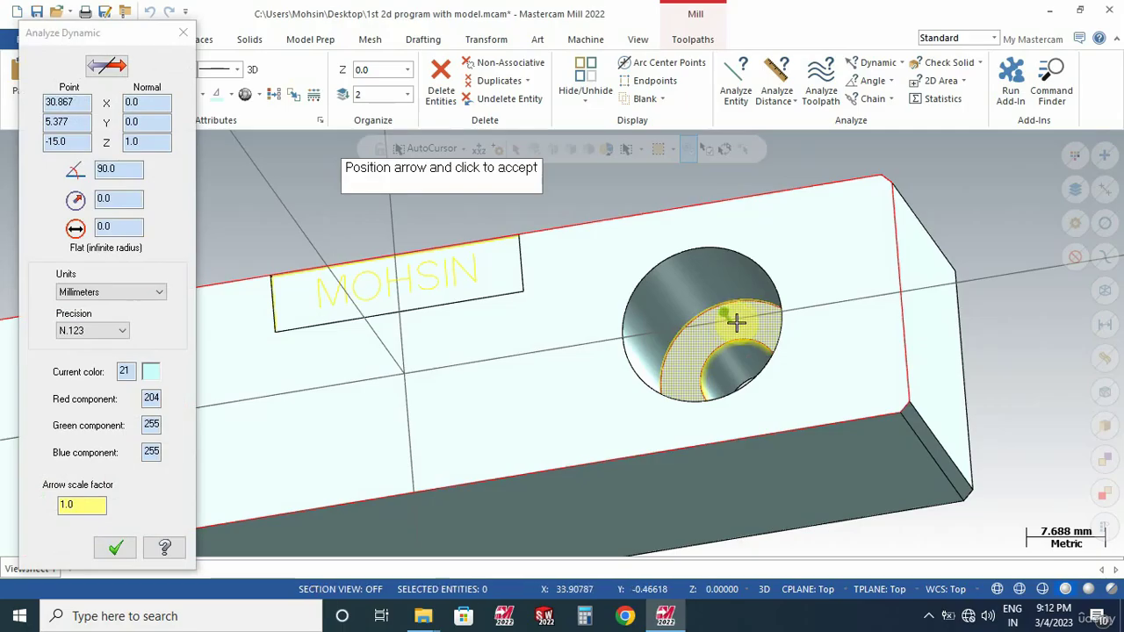
click(78, 142)
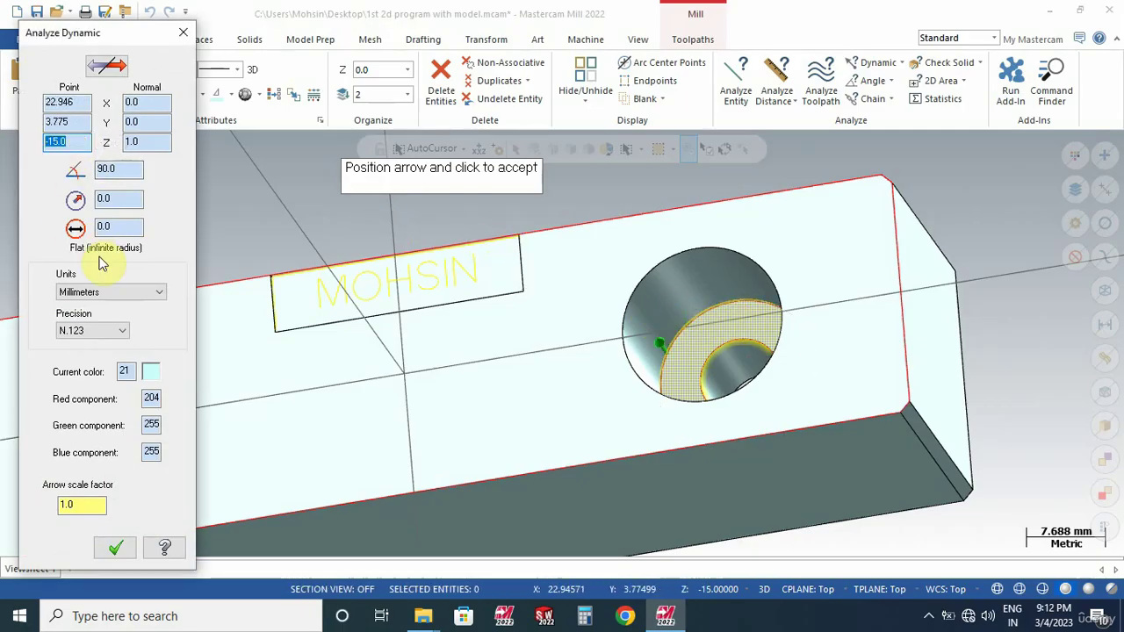
click(700, 329)
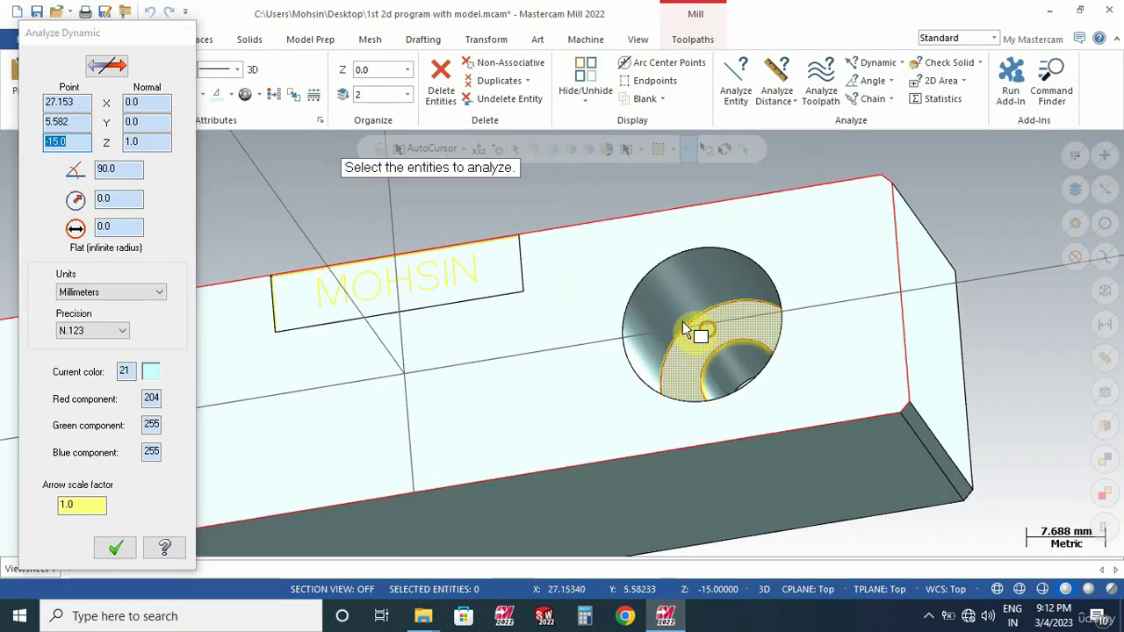
key(Escape)
- Analyze the block's underside face dynamically to check its Z coordinate
scroll(630, 279, down, 3)
middle_drag(615, 354, 559, 290)
scroll(558, 289, down, 2)
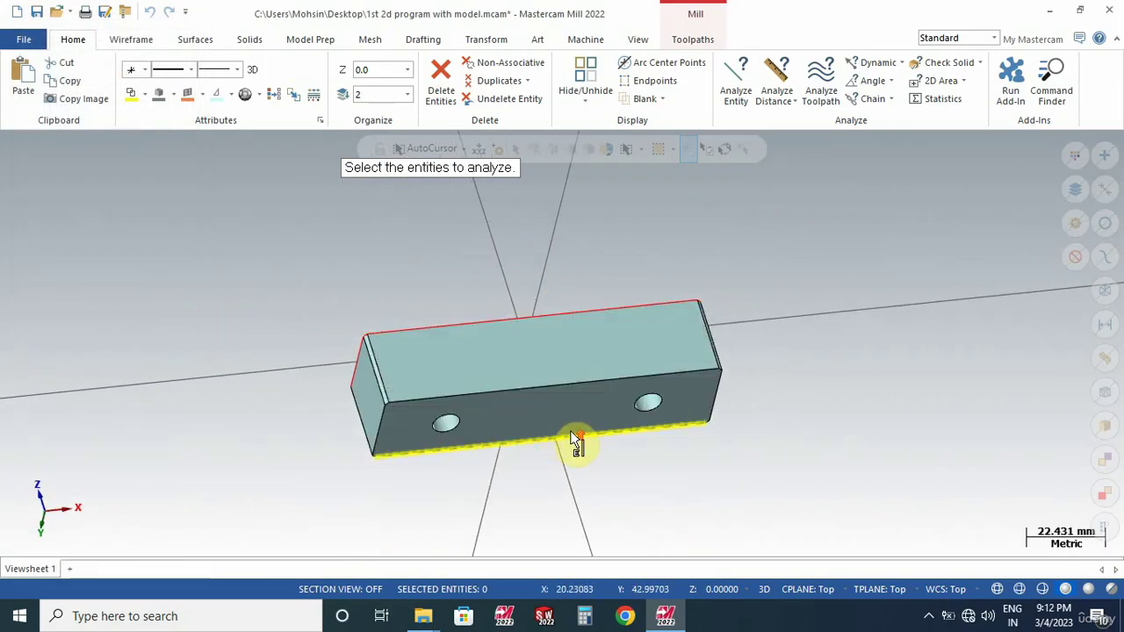
scroll(569, 430, up, 2)
click(569, 399)
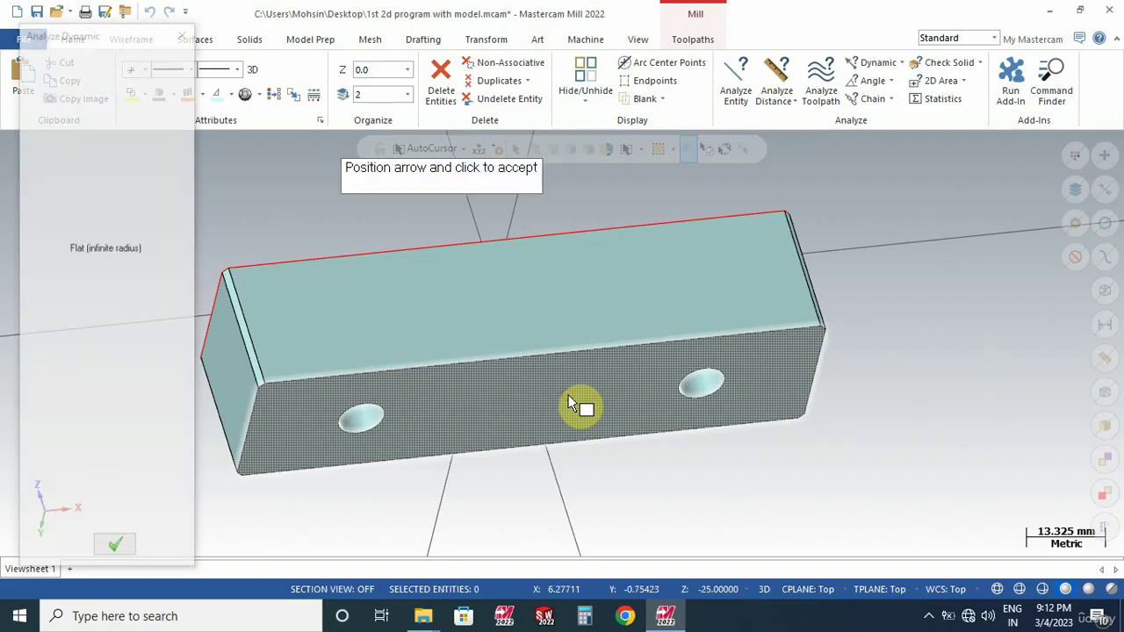
click(518, 390)
middle_drag(840, 216, 811, 343)
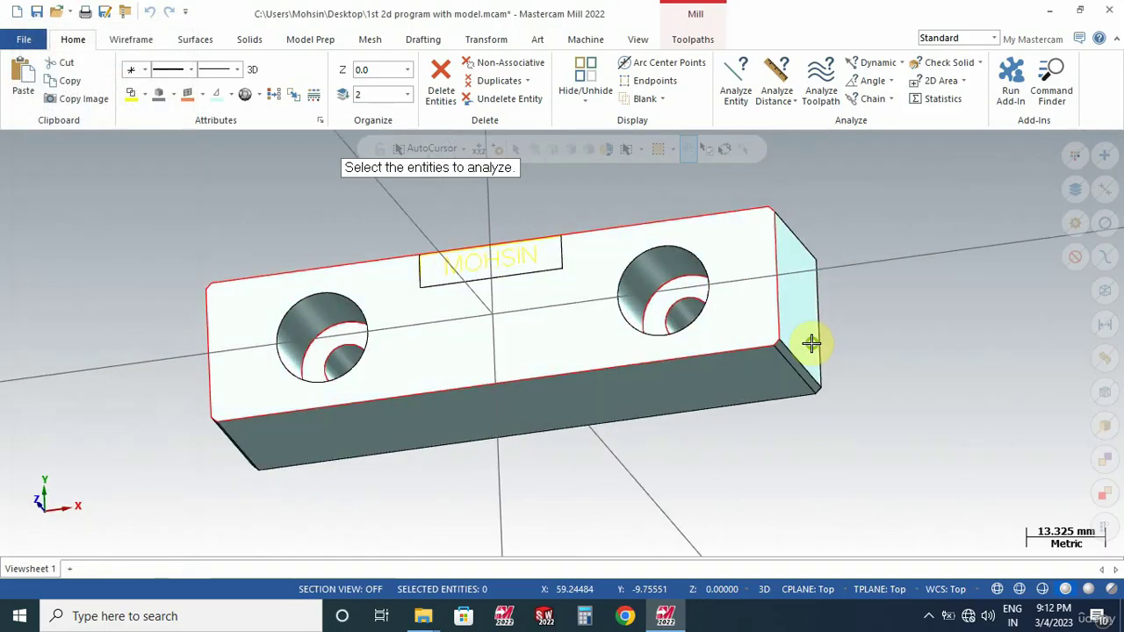
- Start a 2D Face toolpath using the outer boundary of the block's upper face as the wireframe chain
scroll(811, 344, down, 3)
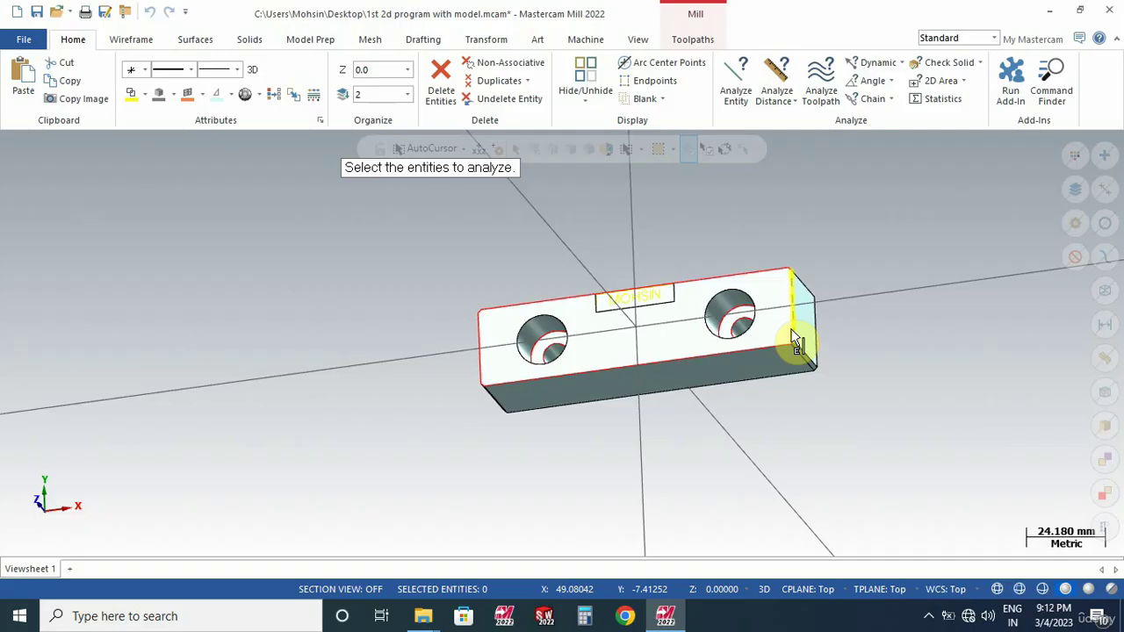
click(694, 39)
click(219, 89)
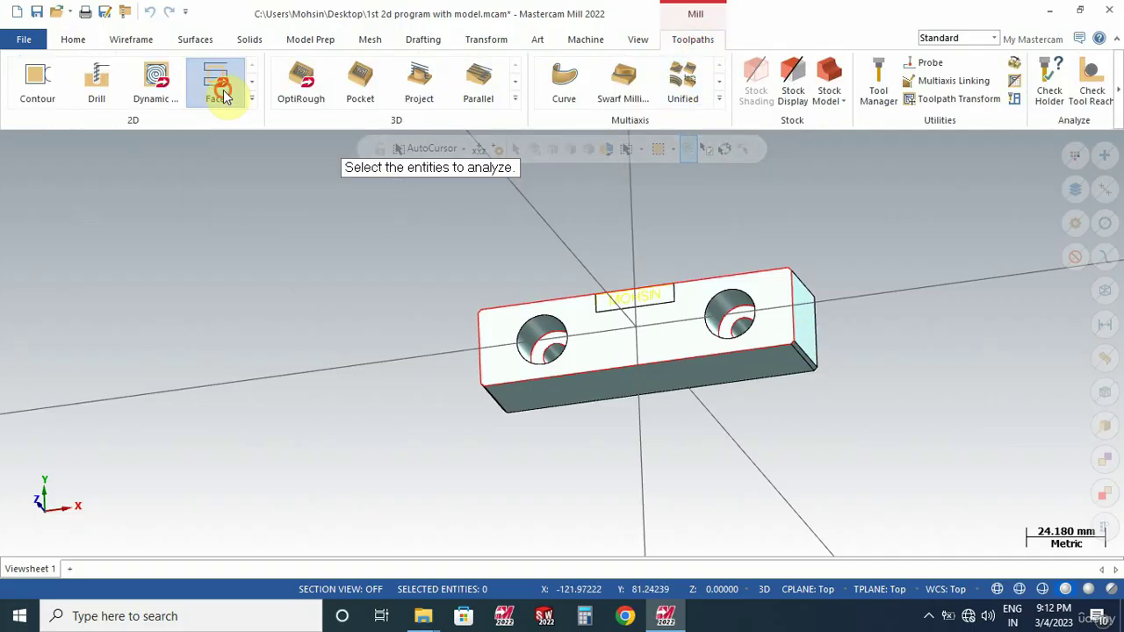
scroll(776, 358, up, 1)
scroll(778, 353, up, 1)
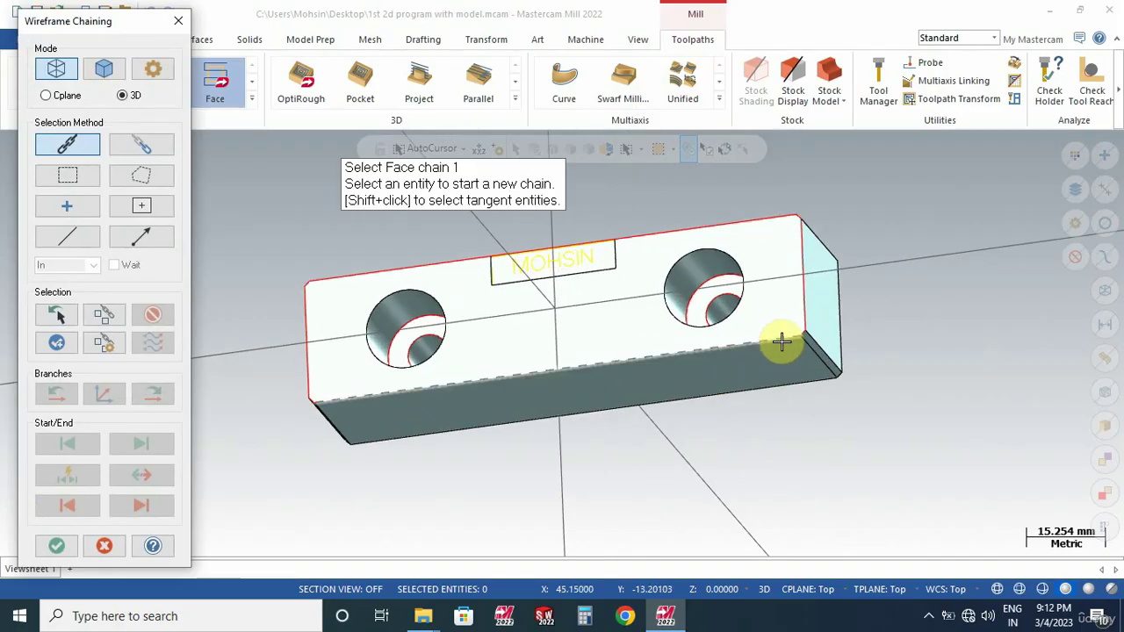
click(781, 342)
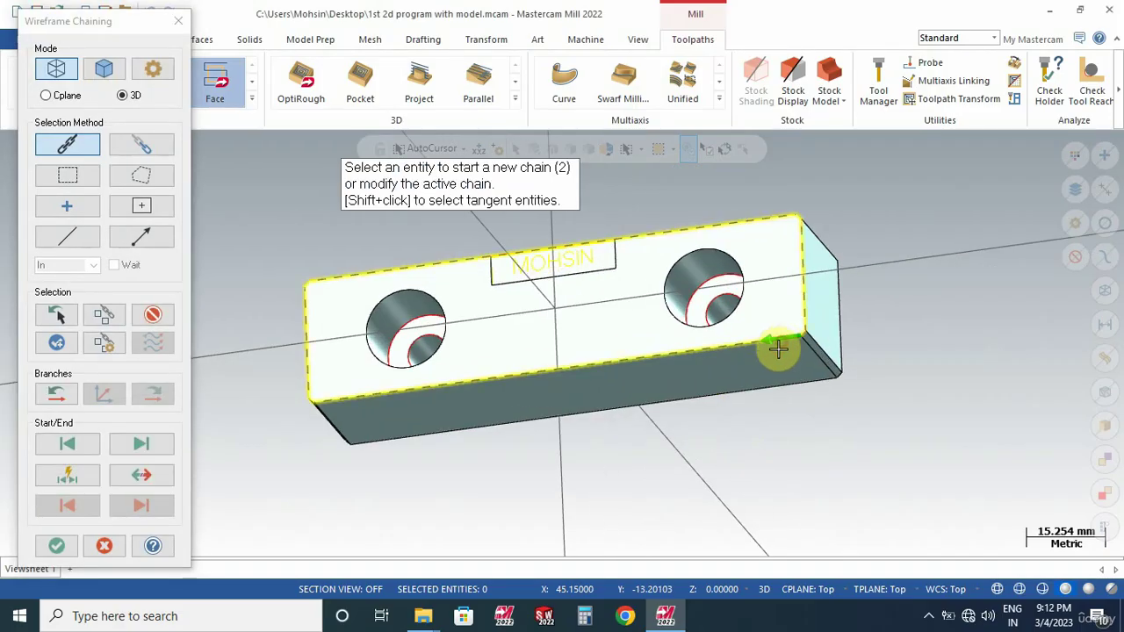
click(51, 546)
- Create a bull endmill for the facing operation with a 20 mm cutting diameter and a 0.8 mm corner radius
click(57, 91)
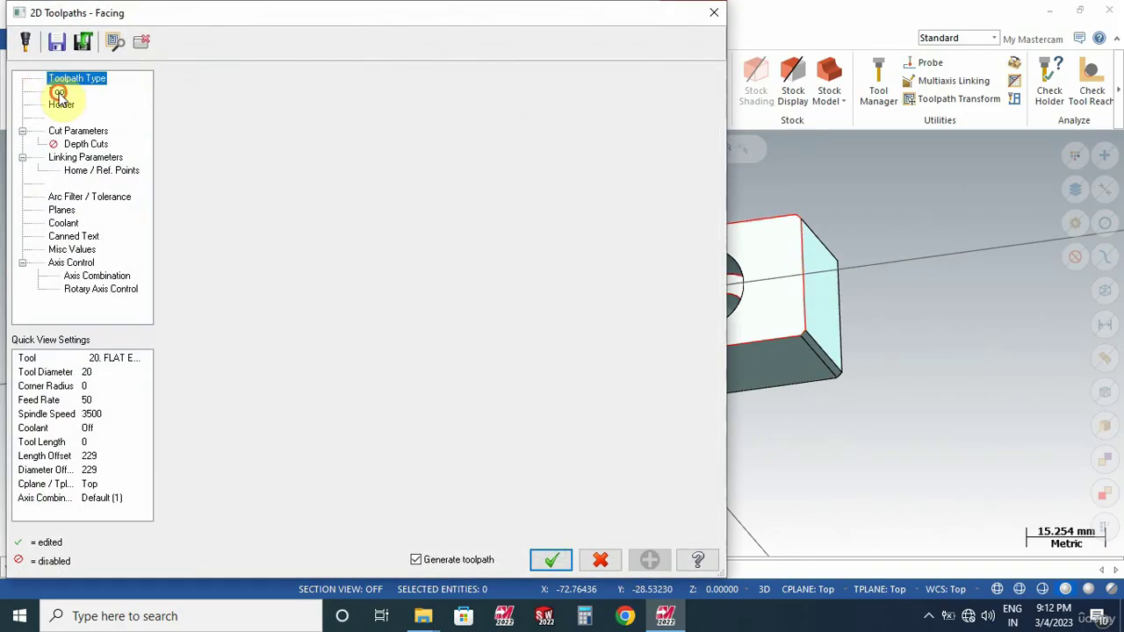
right_click(260, 144)
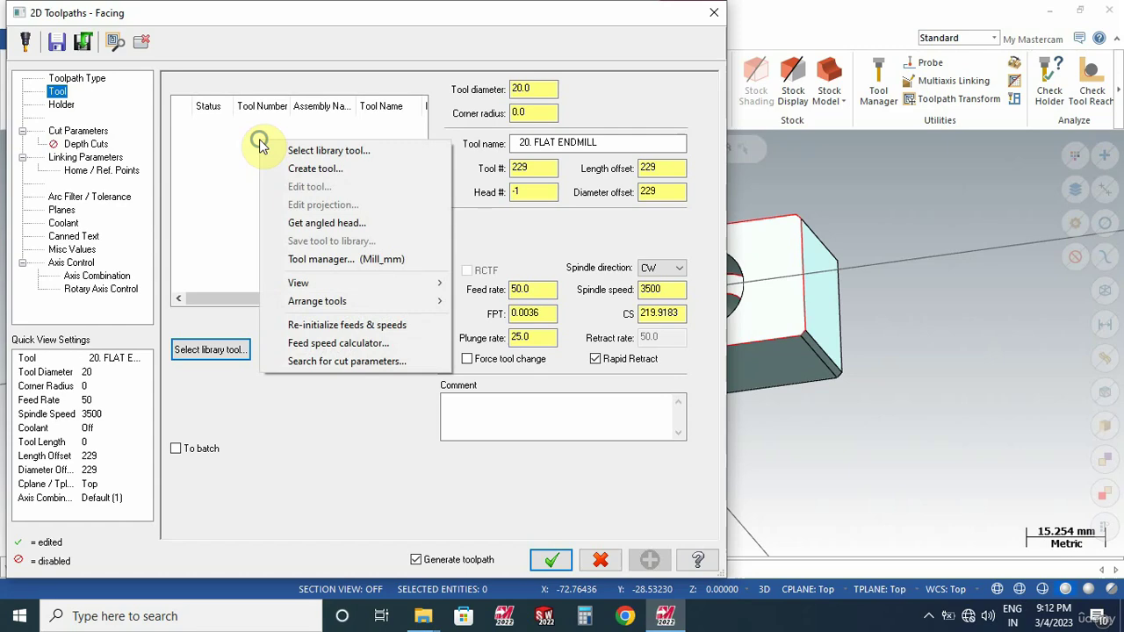
click(347, 167)
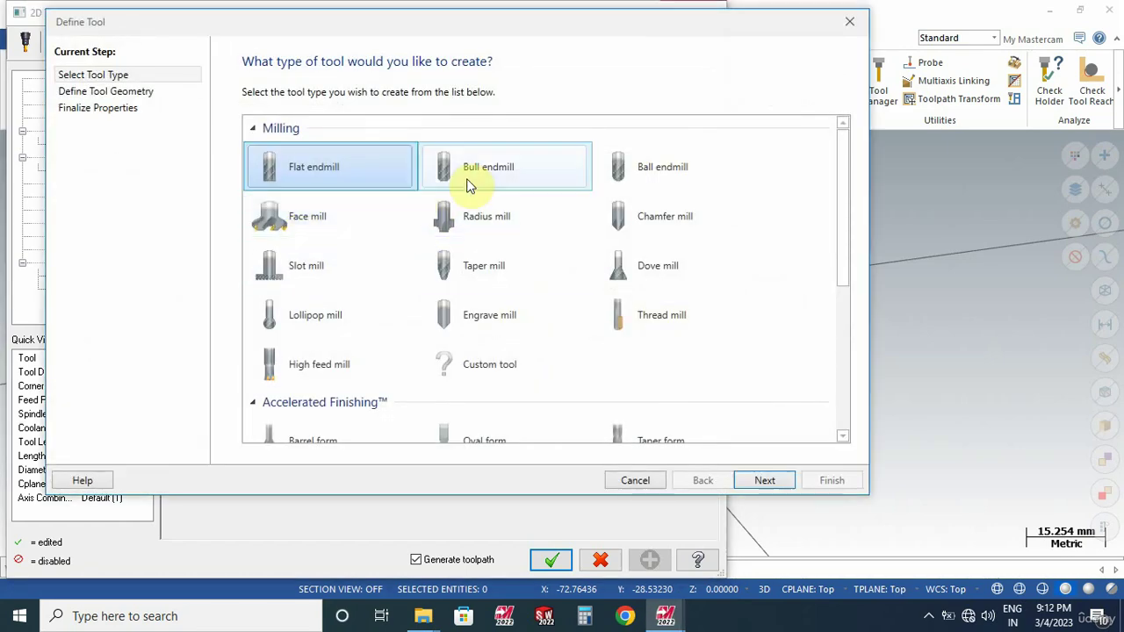
click(469, 171)
click(772, 480)
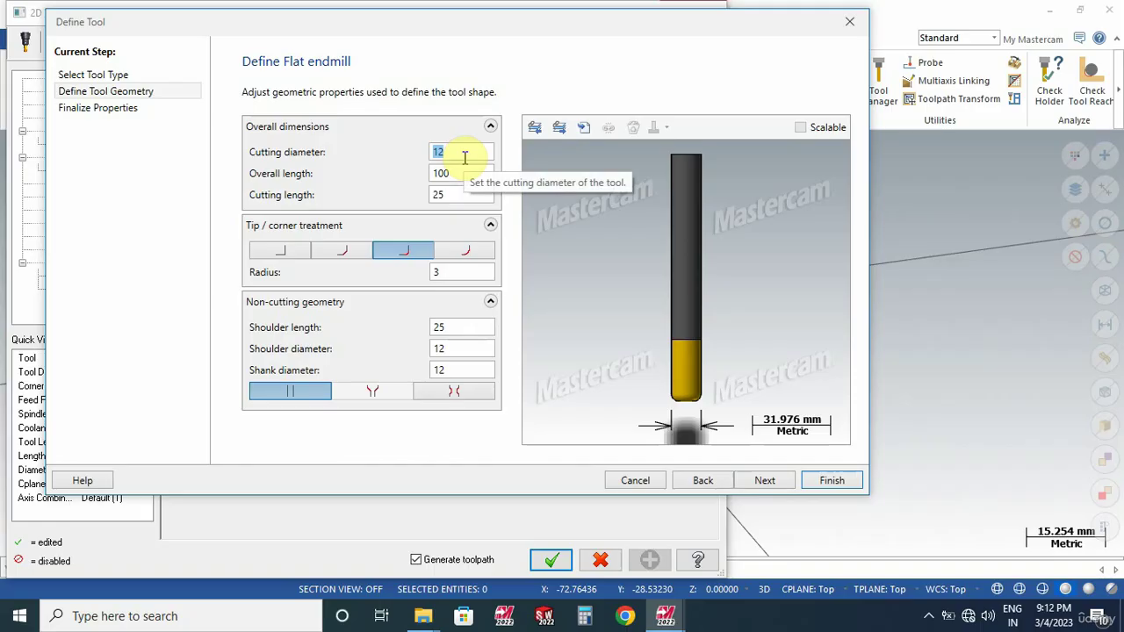
text(20)
click(453, 275)
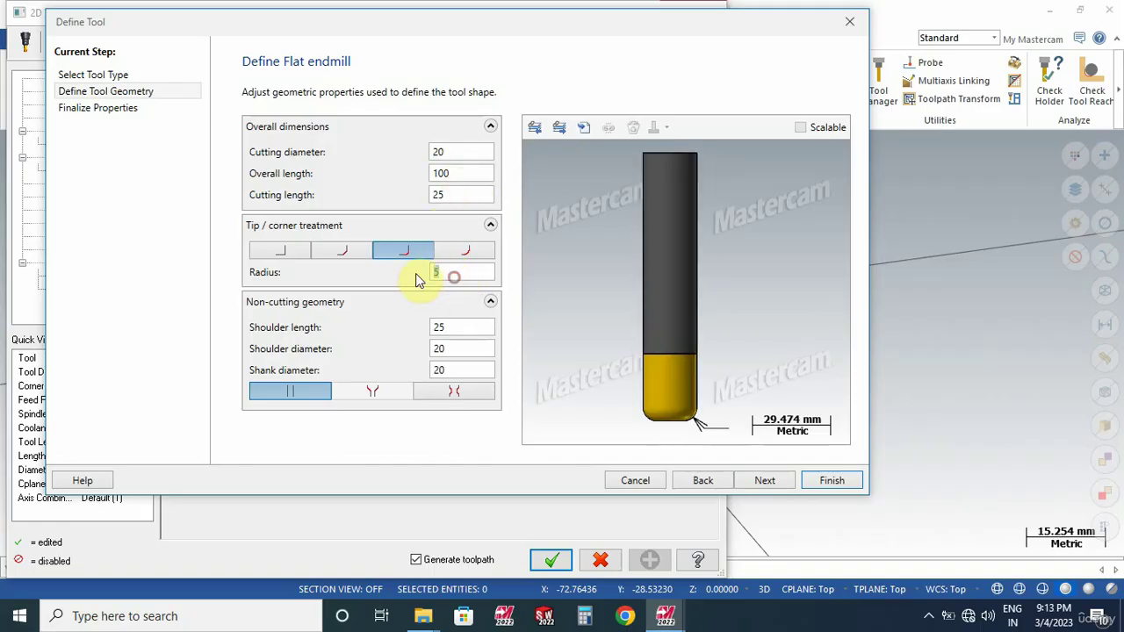
text(0.8)
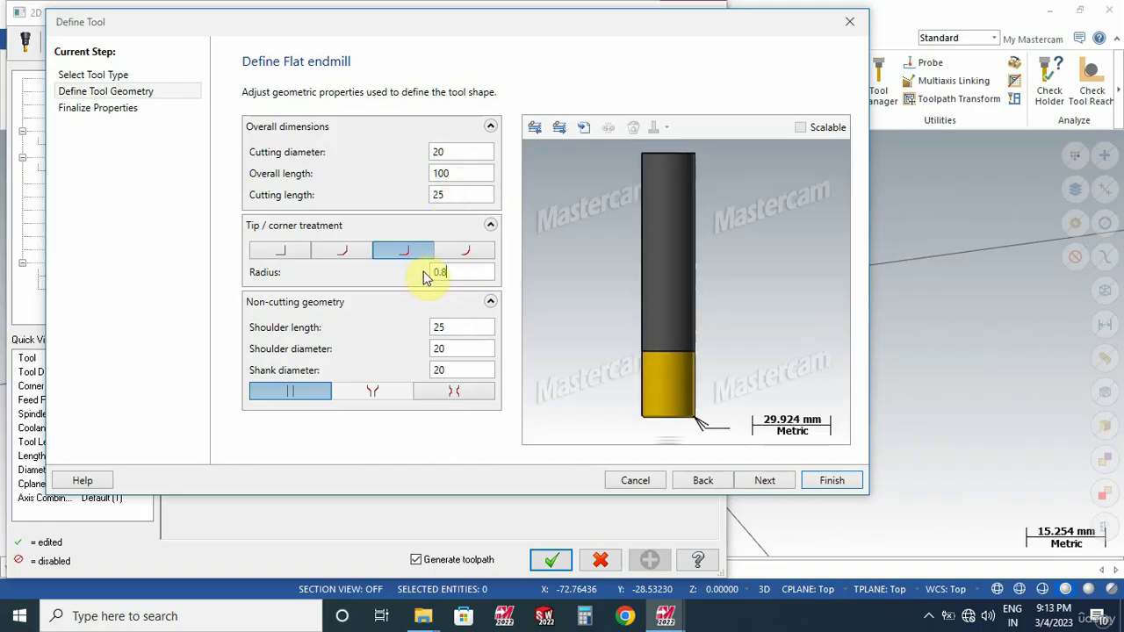
- Set the new endmill's feed rate to 1500 and spindle speed to 2500, and finish the tool definition
click(772, 480)
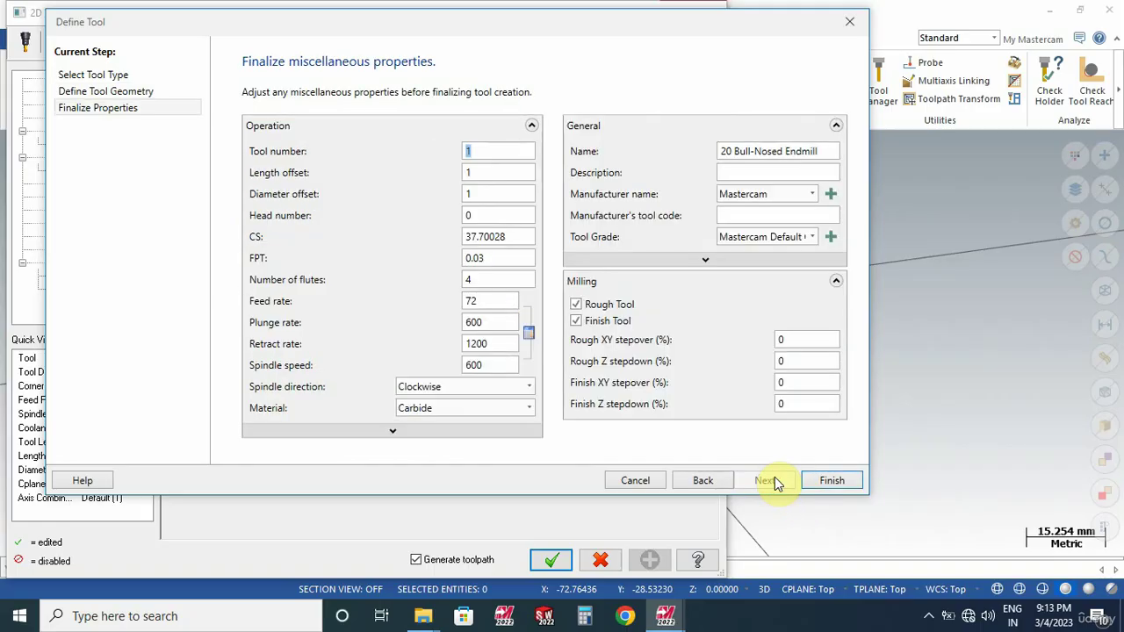
double_click(474, 302)
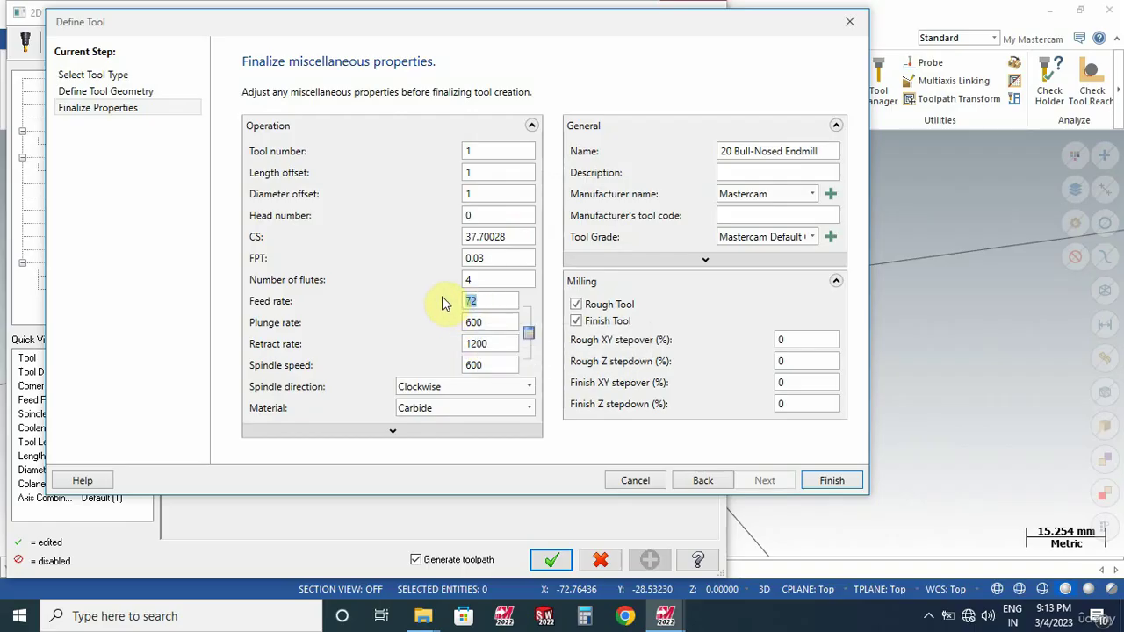
text(1500)
double_click(496, 366)
text(2500)
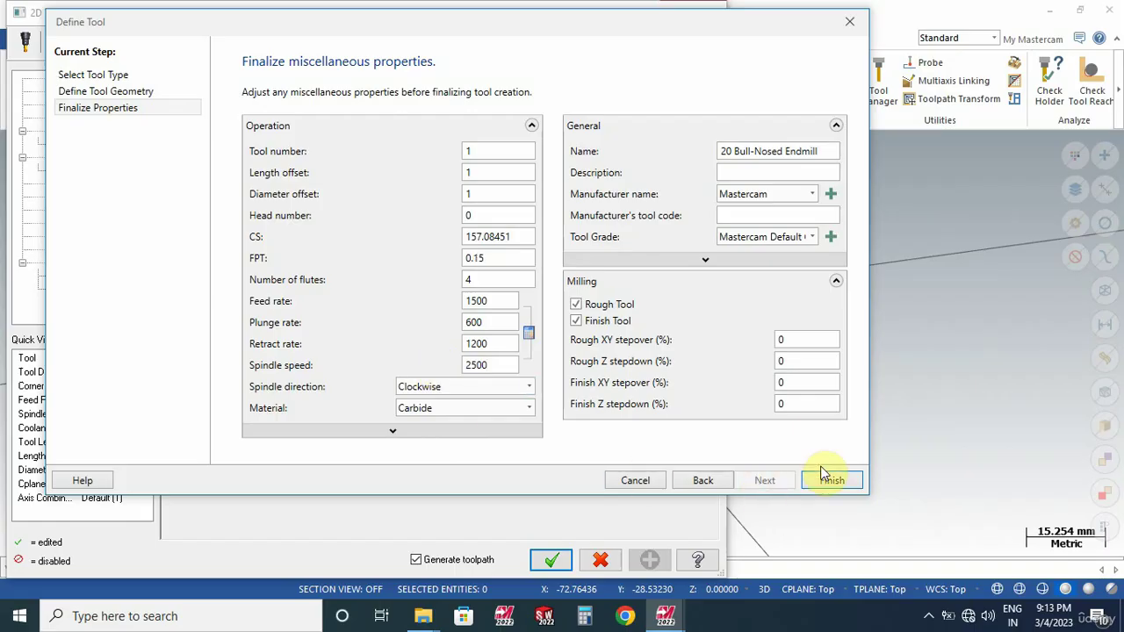
click(834, 483)
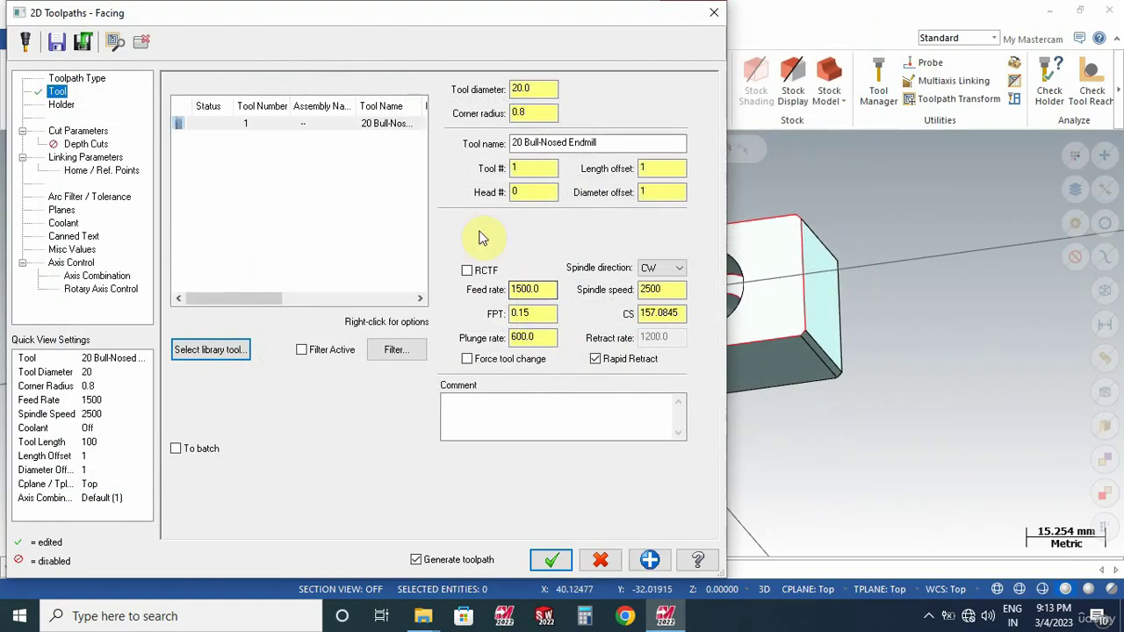
- Enter D20R.8 as the facing operation's comment
click(502, 406)
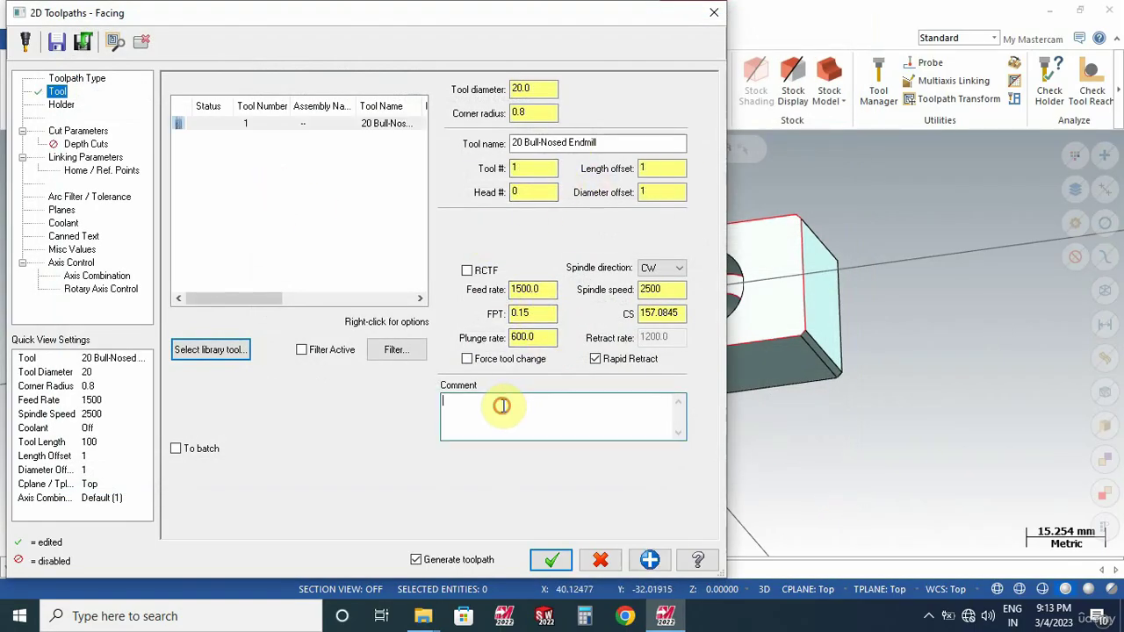
text(20R.8)
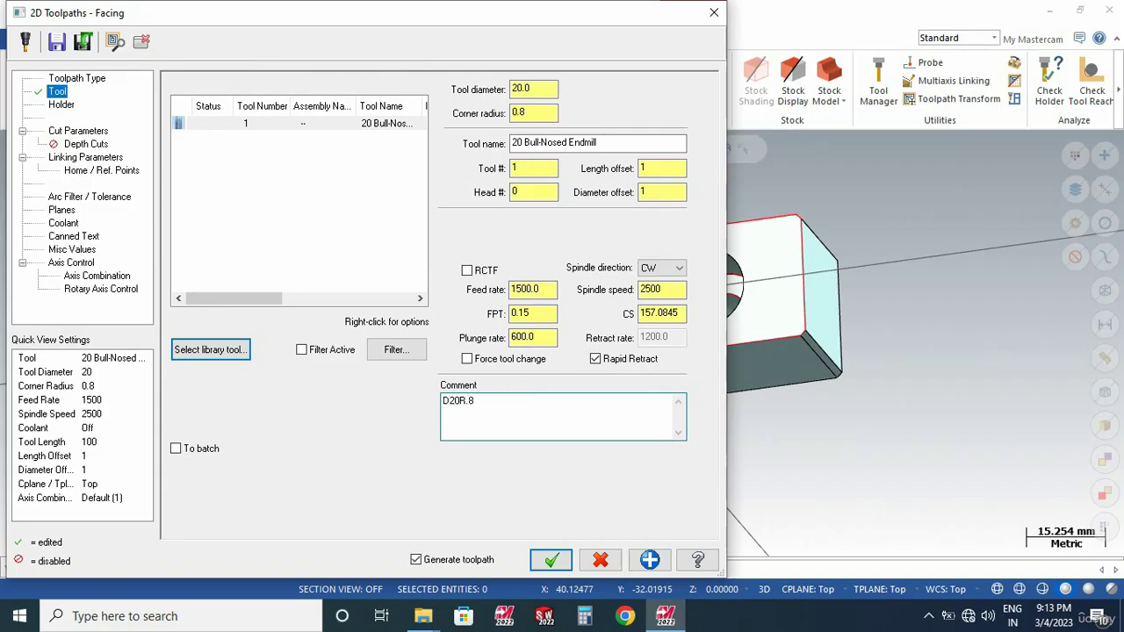
- Set the facing operation's stepover distance to 80% of the tool diameter
click(77, 132)
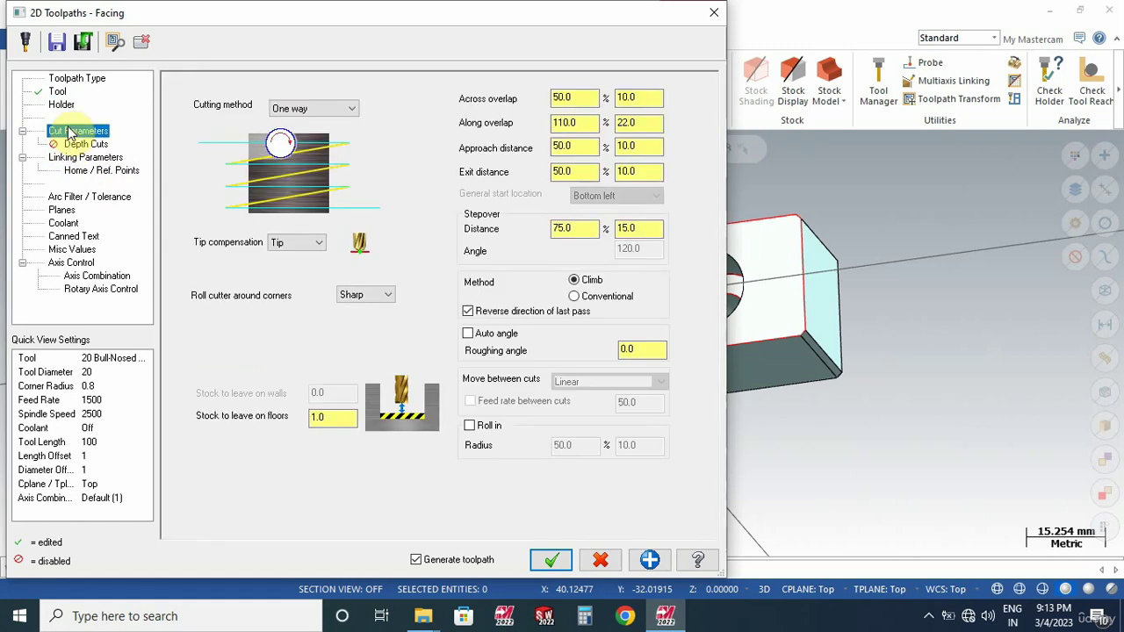
double_click(569, 228)
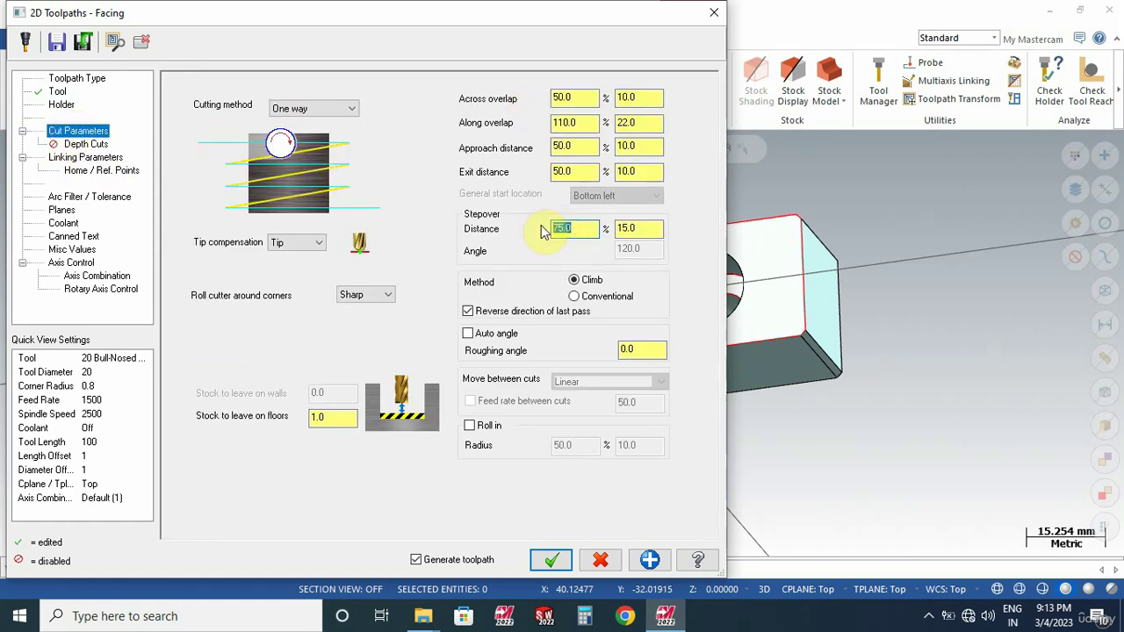
text(80)
key(Return)
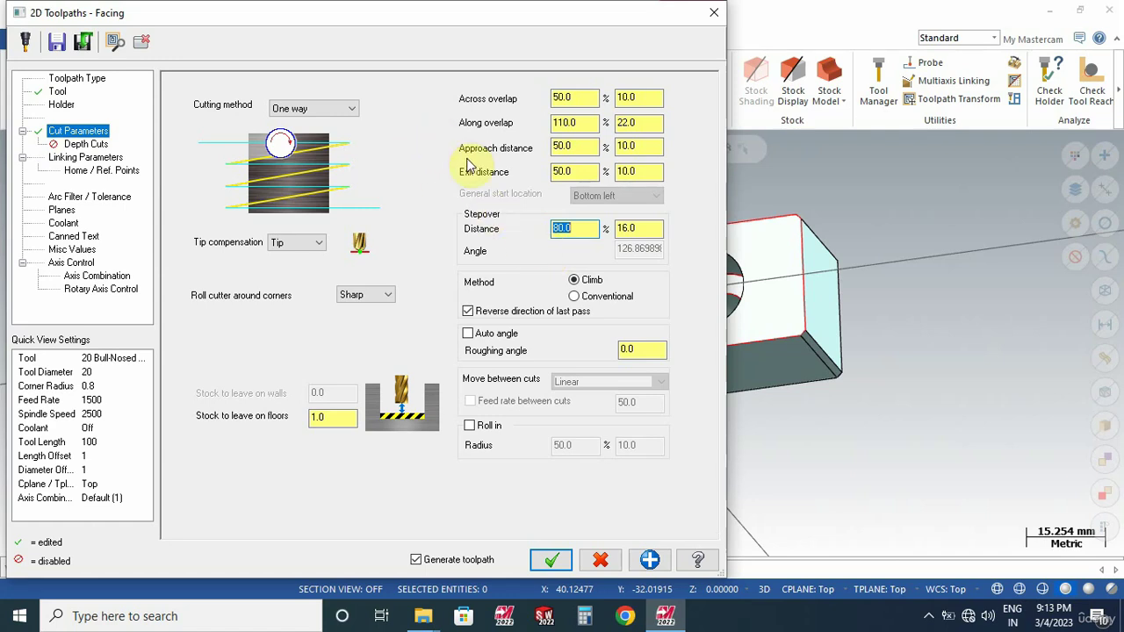
- Set the facing operation's stock to leave on floors to 0.1 and its cutting method to Zigzag
drag(337, 421, 292, 421)
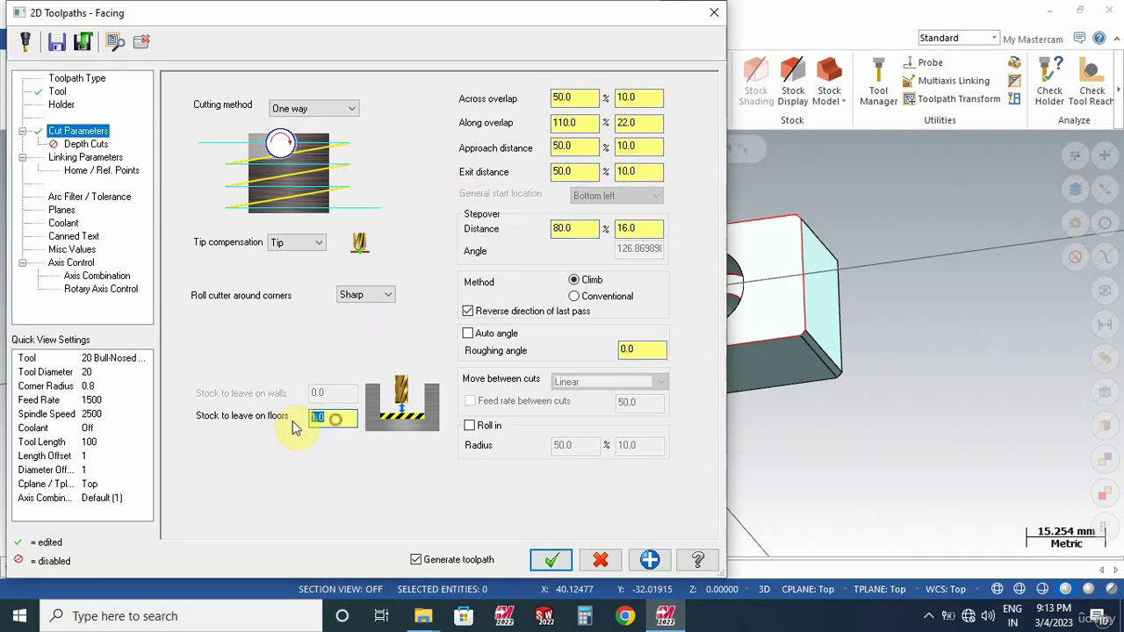
text(.1)
key(Return)
click(328, 107)
click(309, 119)
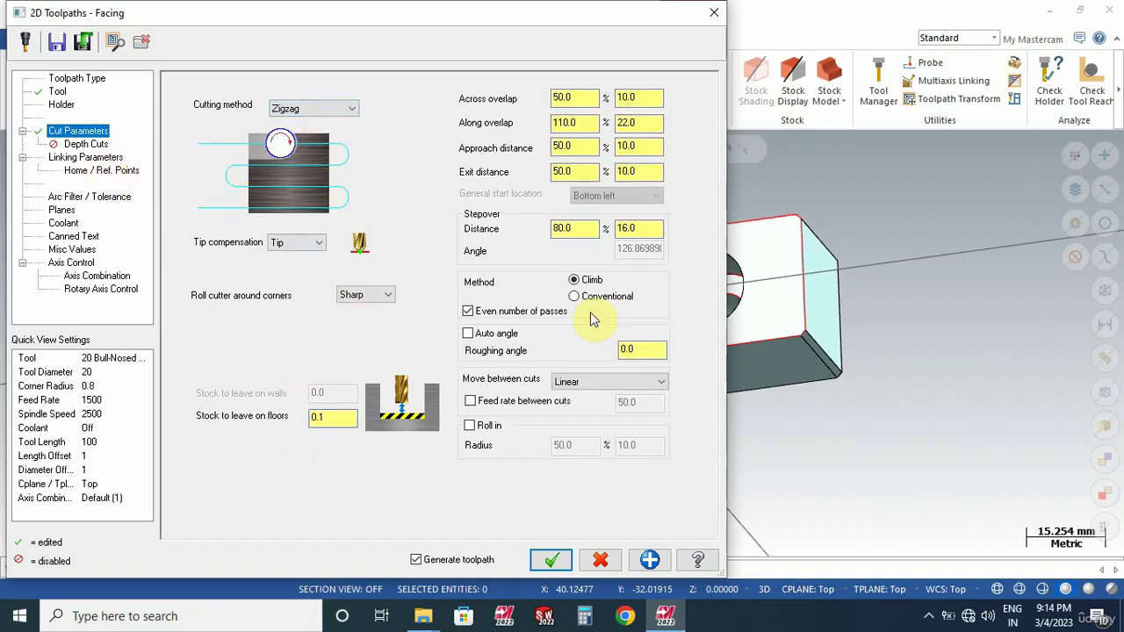
- Make the facing operation's retract, feed plane and depth heights absolute, and generate the toolpath
click(85, 144)
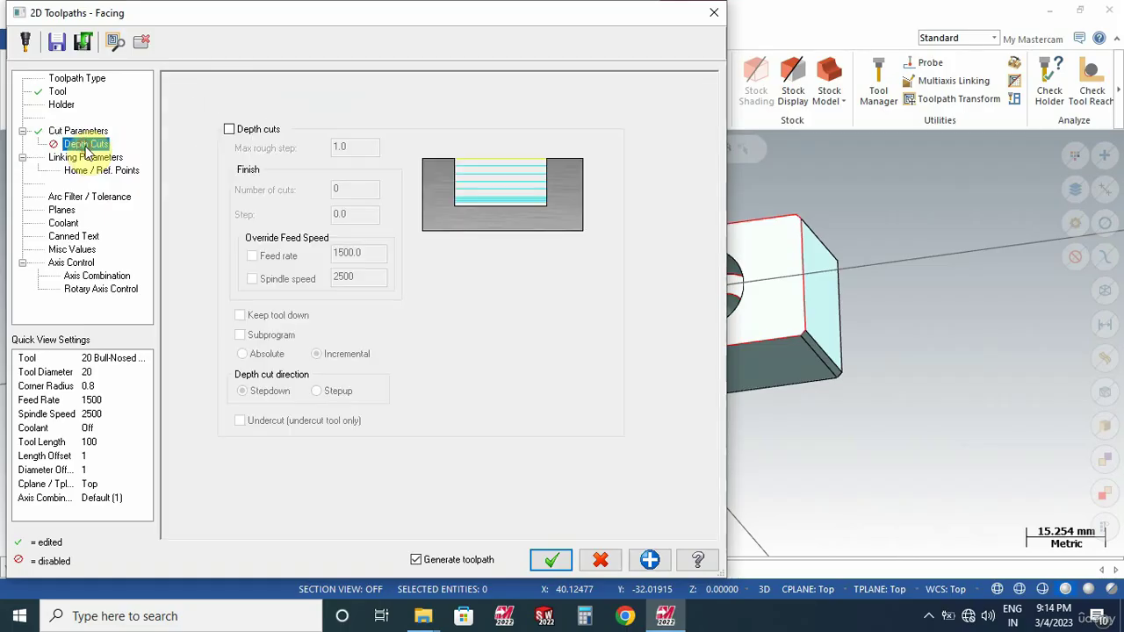
click(92, 159)
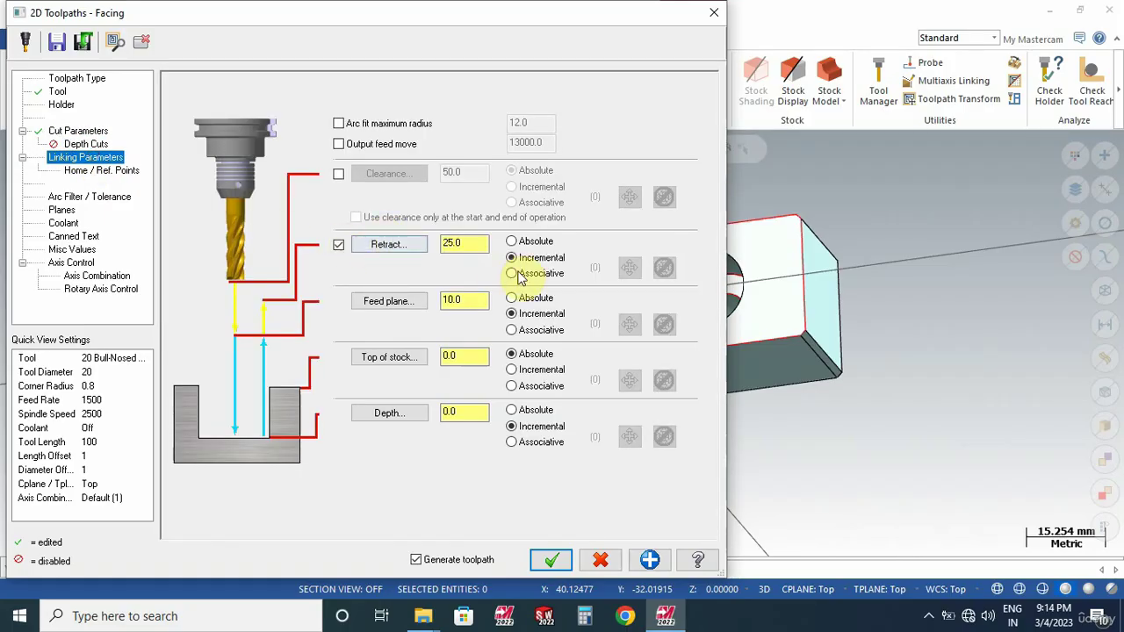
click(511, 241)
click(511, 298)
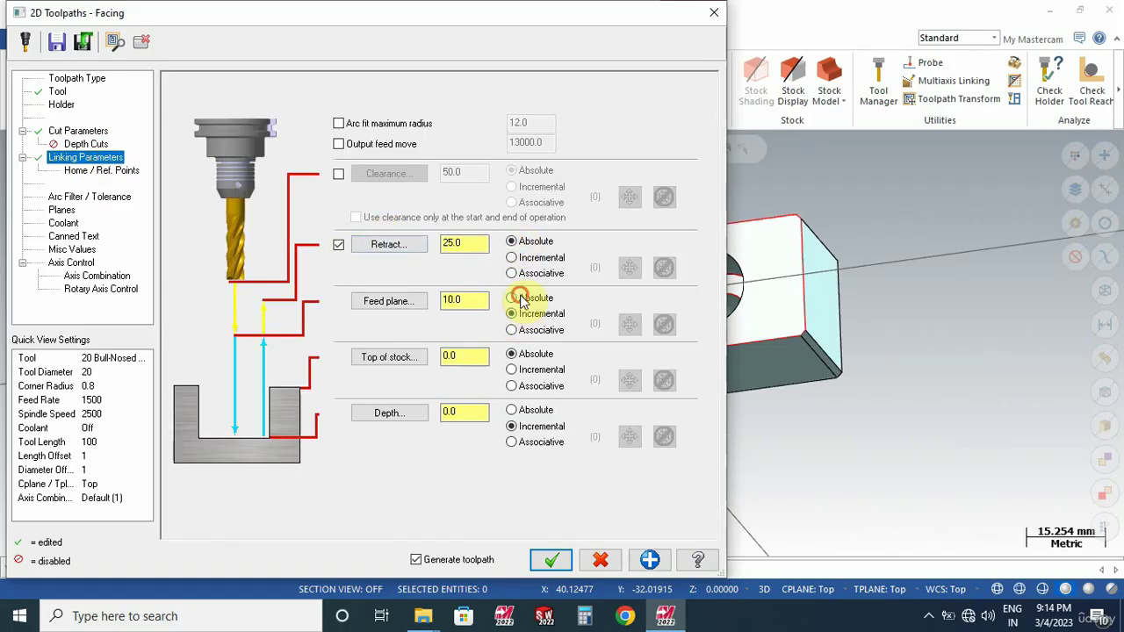
click(512, 410)
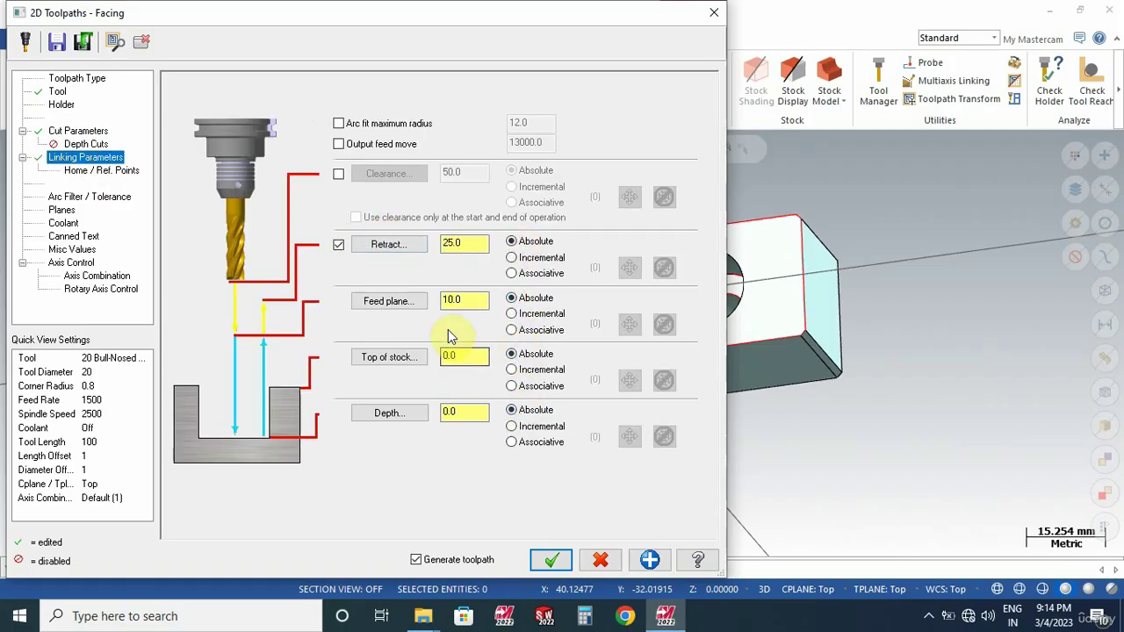
click(547, 560)
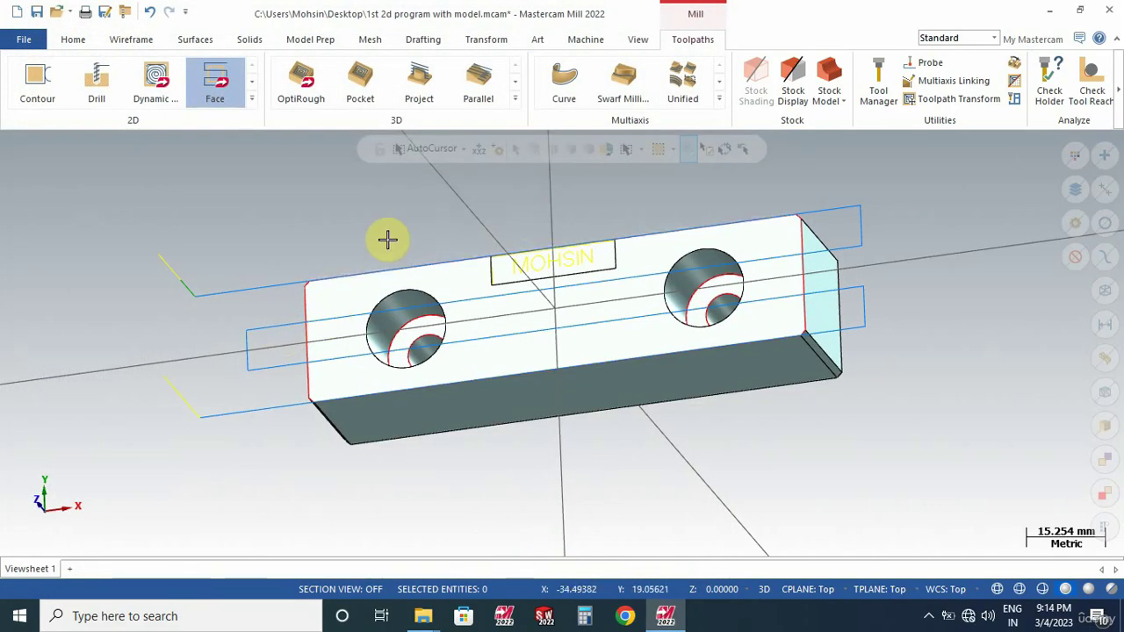
- Switch the graphics view to Top and show the Toolpaths manager
right_click(251, 169)
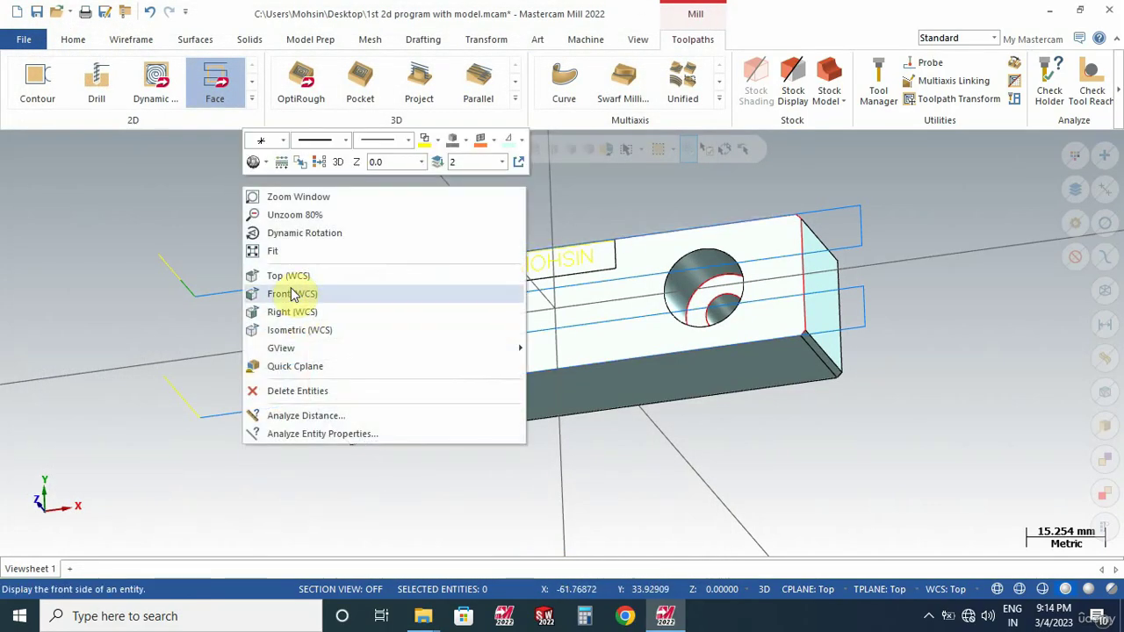
click(293, 292)
right_click(336, 205)
click(372, 296)
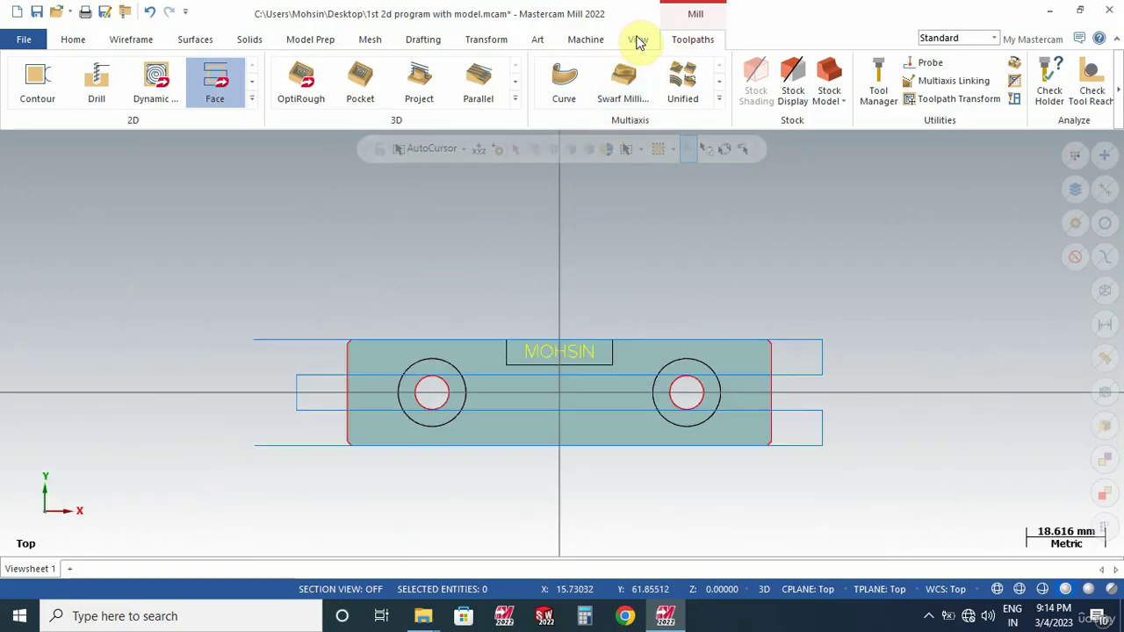
click(638, 42)
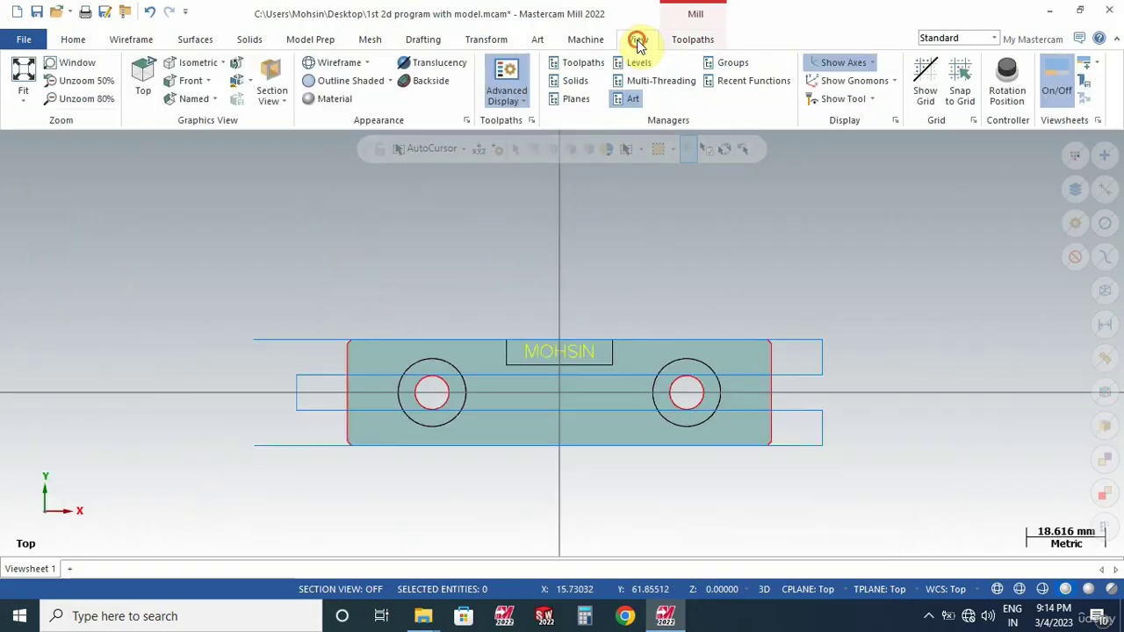
click(587, 65)
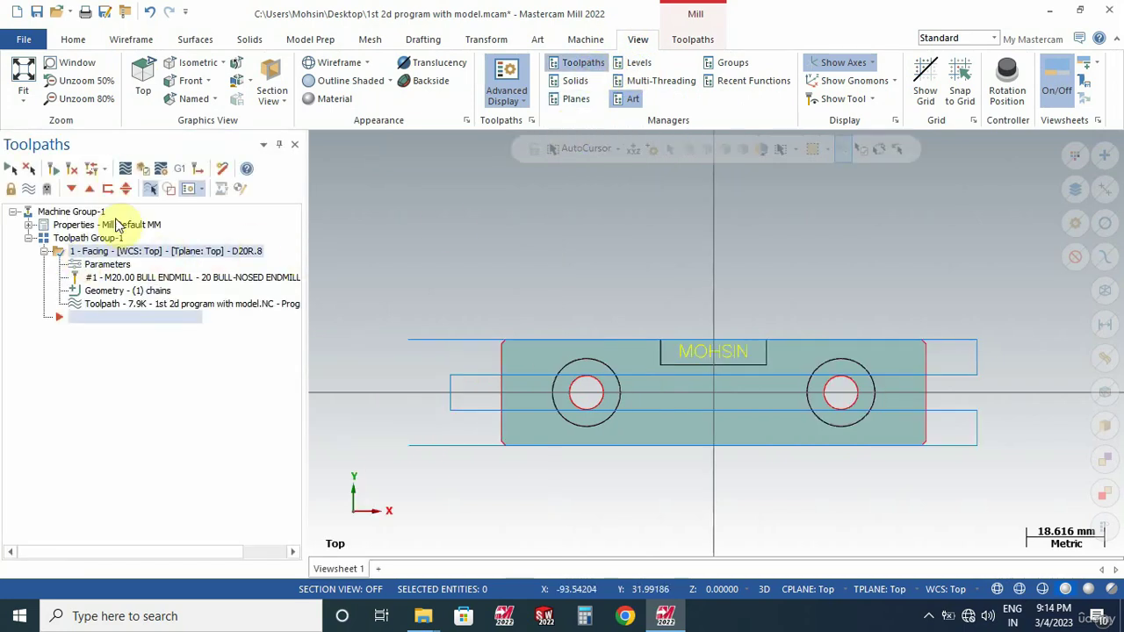
- Backplot the facing operation to check the tool's motion and Z level over the block
click(126, 168)
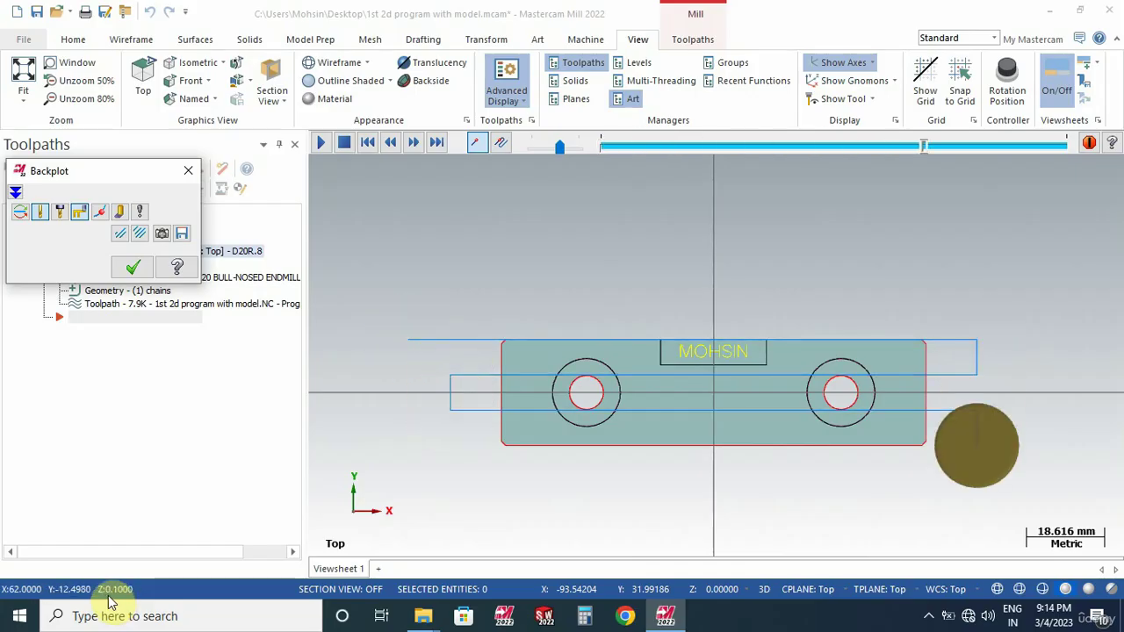
click(138, 266)
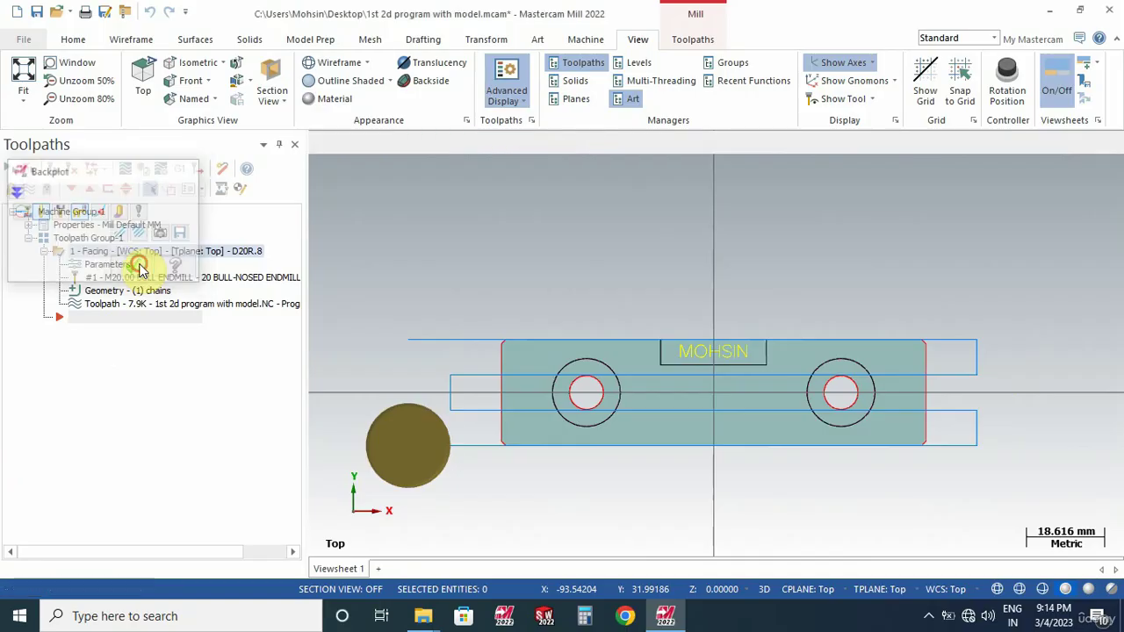
- Start a 2D Contour toolpath along the block's outer boundary, using the existing 20 mm bull-nosed endmill
scroll(416, 256, down, 4)
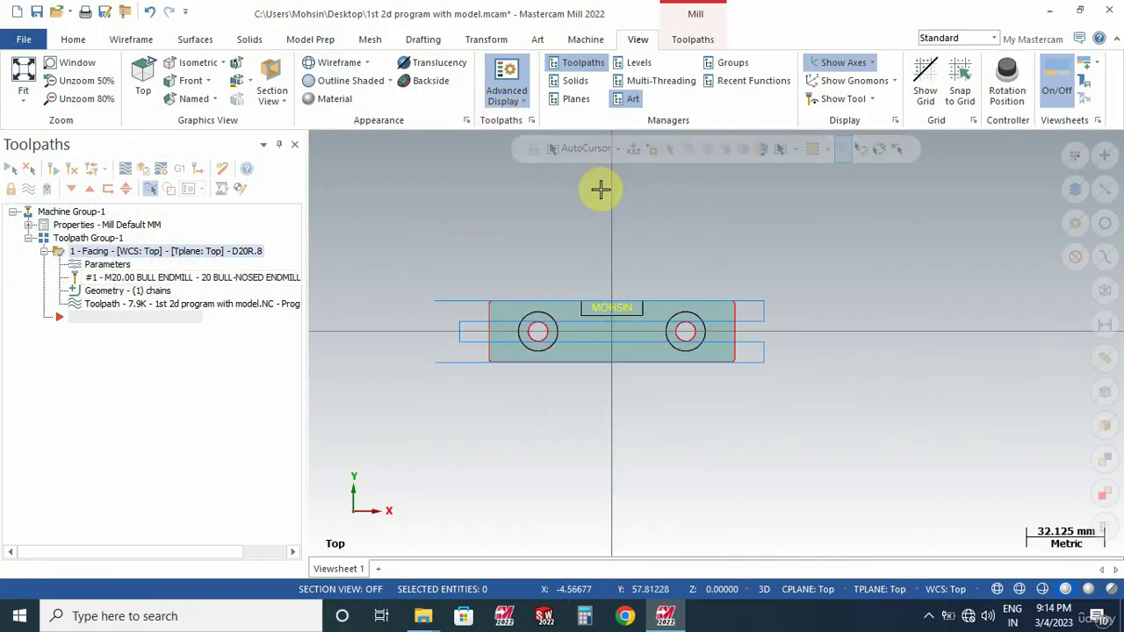
click(693, 40)
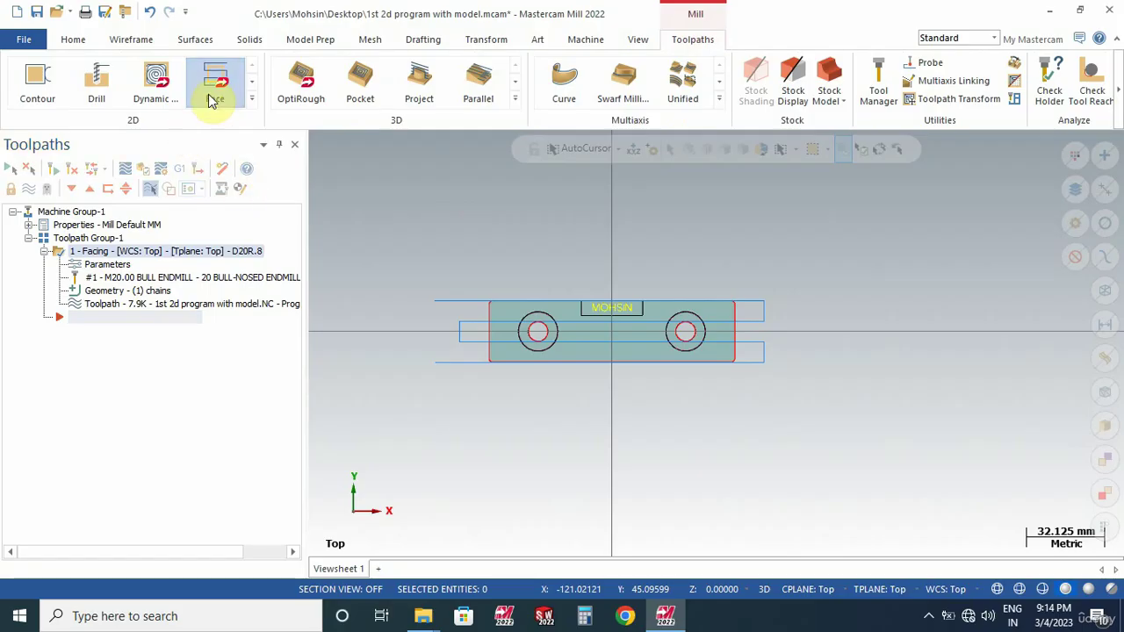
click(48, 95)
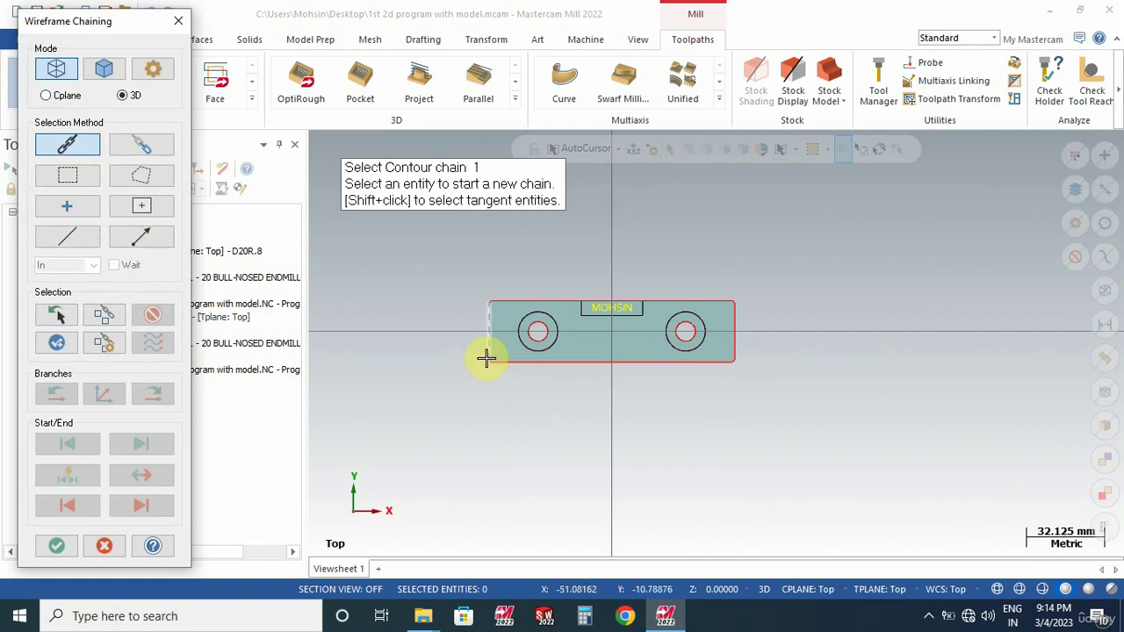
click(725, 367)
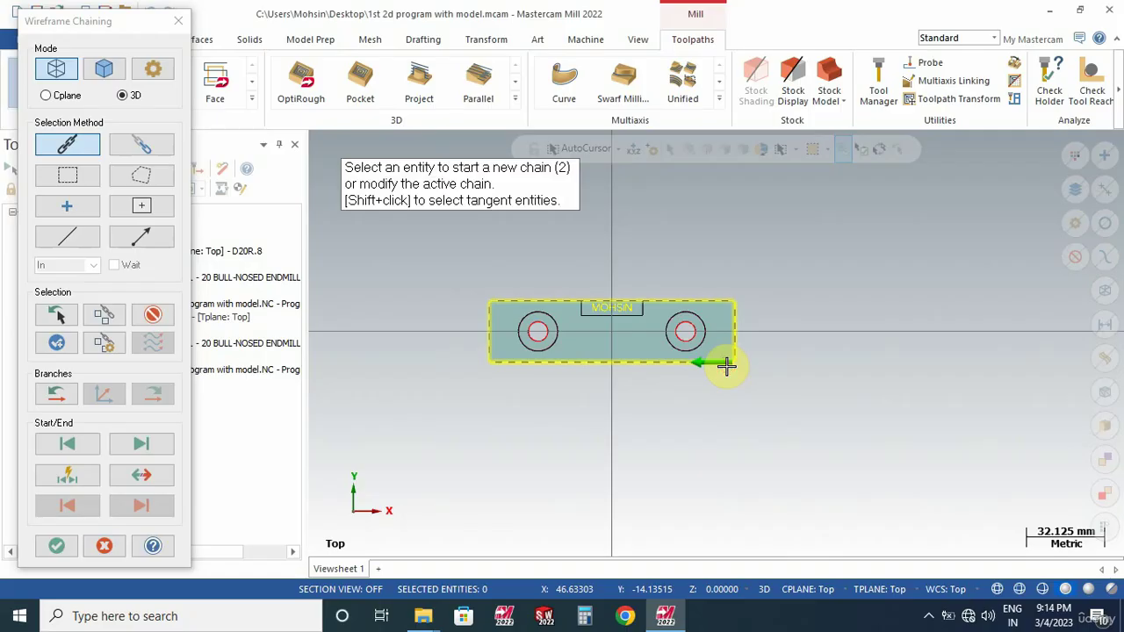
click(59, 544)
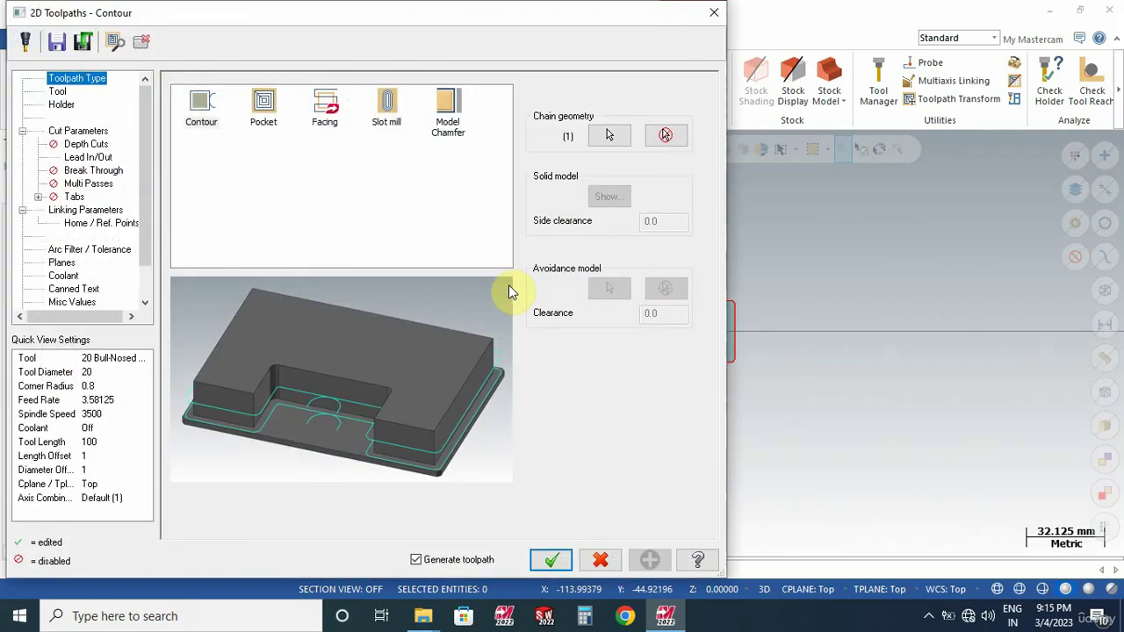
click(61, 95)
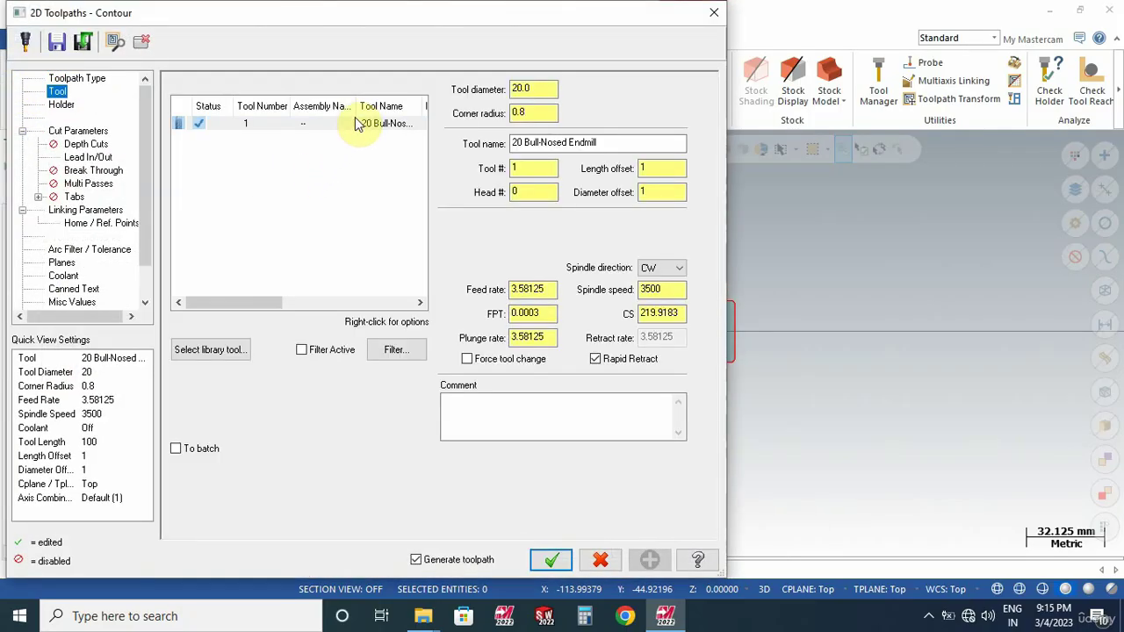
click(364, 121)
- Set the contour's compensation type to Wear and its stock to leave on walls to 0.1
click(88, 131)
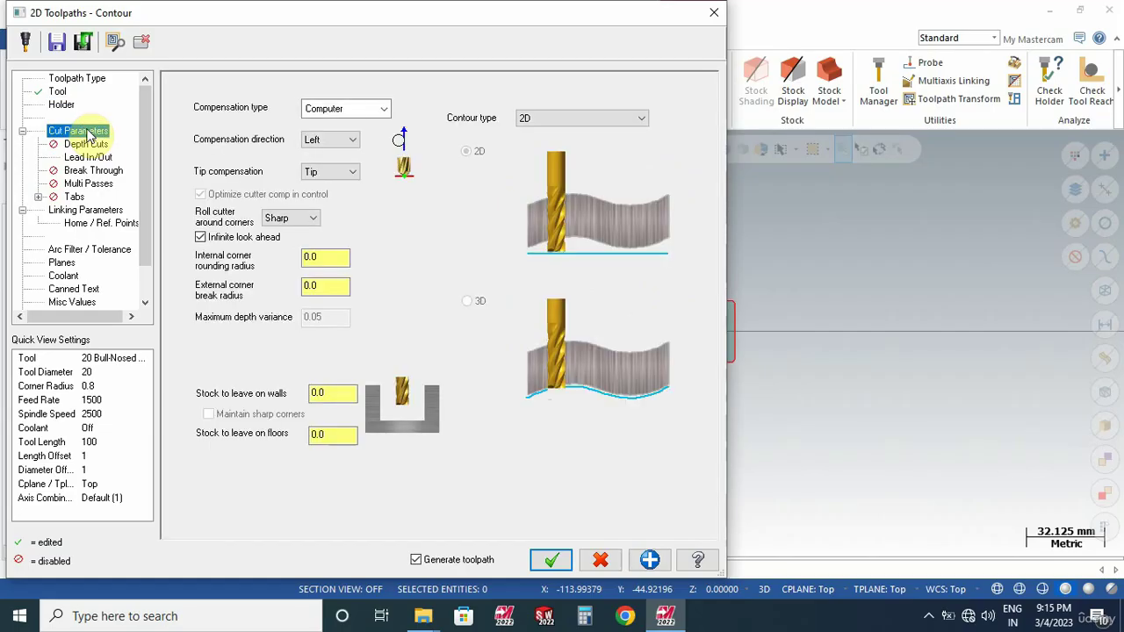
click(363, 111)
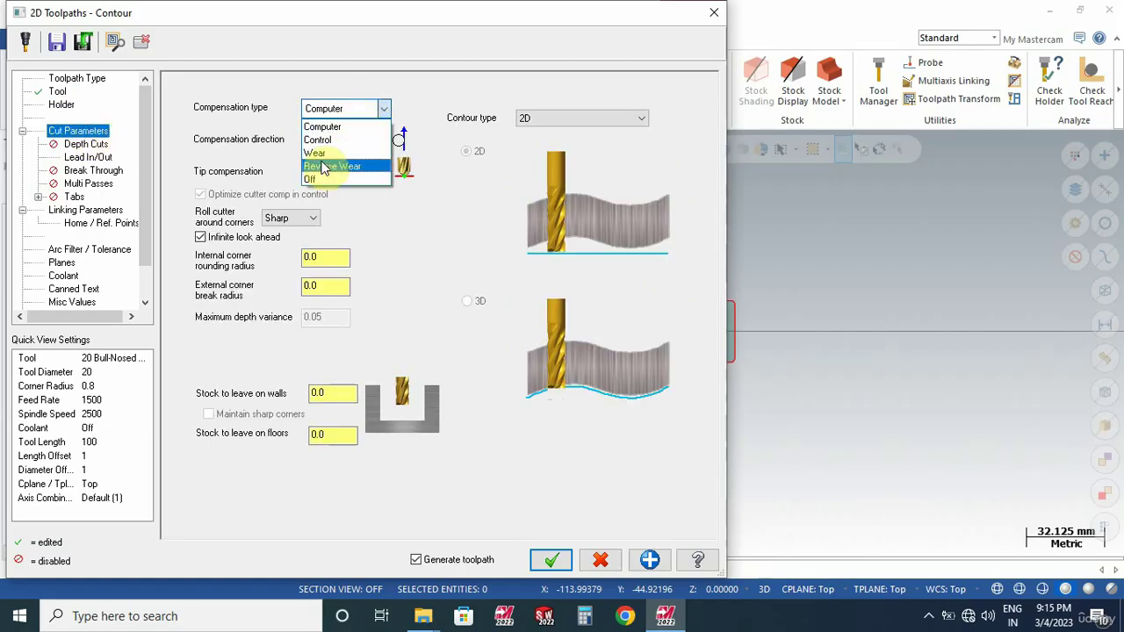
click(322, 160)
click(332, 392)
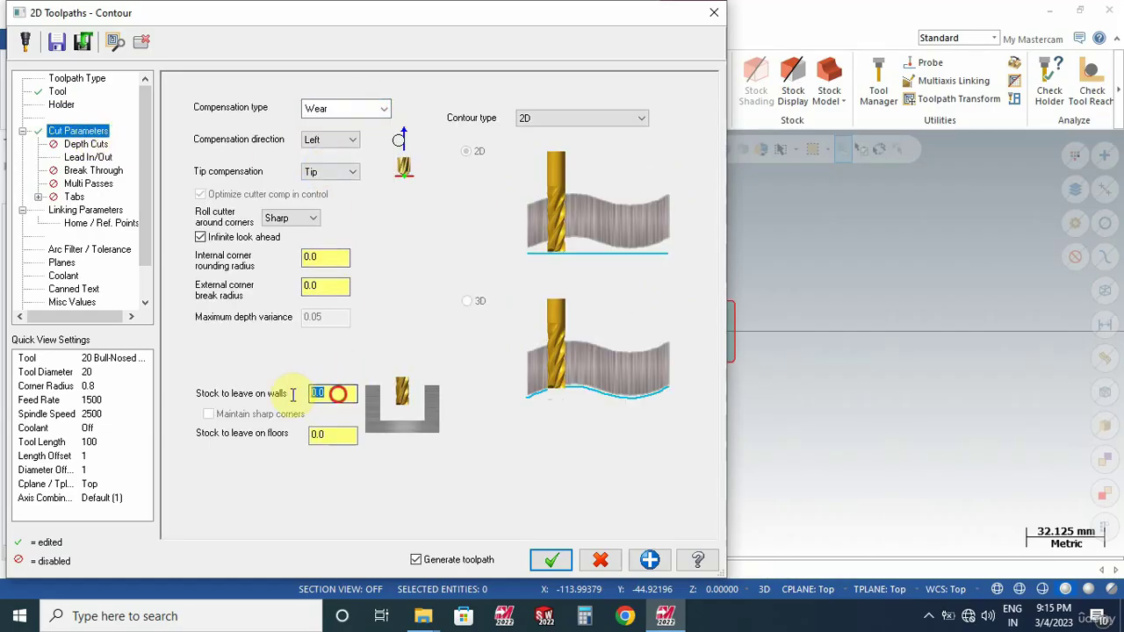
text(0.1)
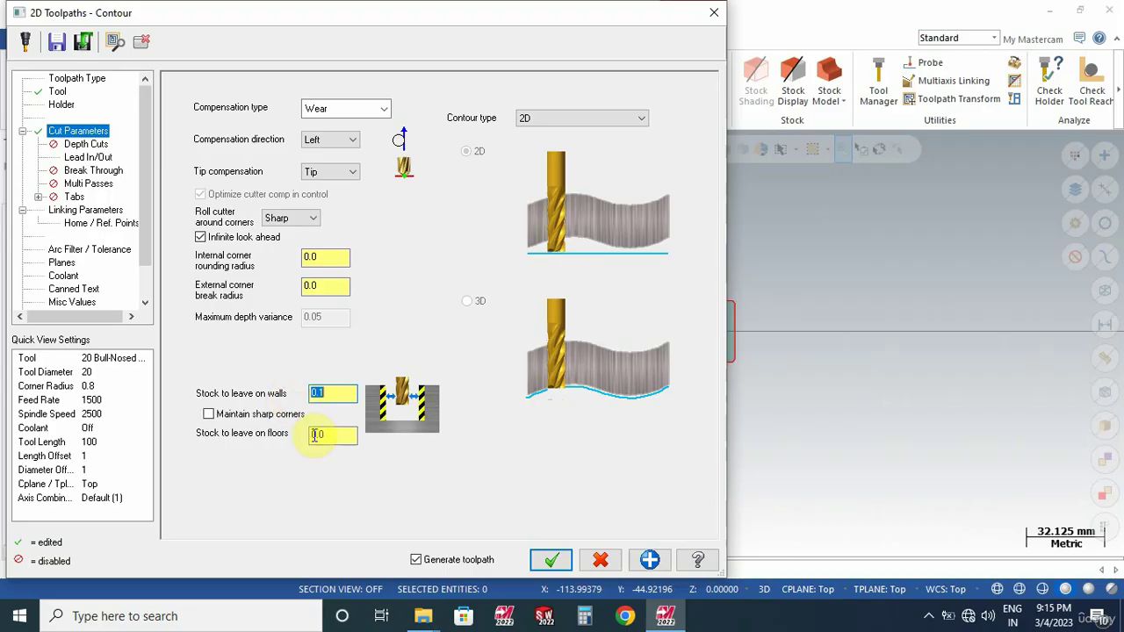
click(341, 434)
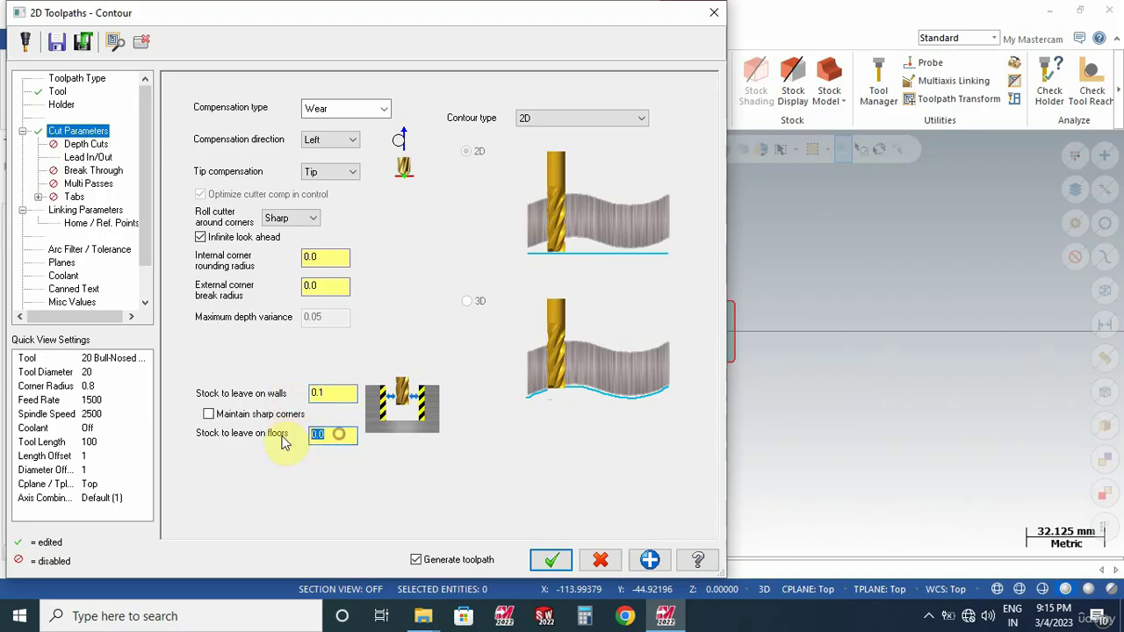
- Change the contour type to Ramp by depth with a 0.5 ramp depth and a pass at final depth
click(598, 129)
click(566, 142)
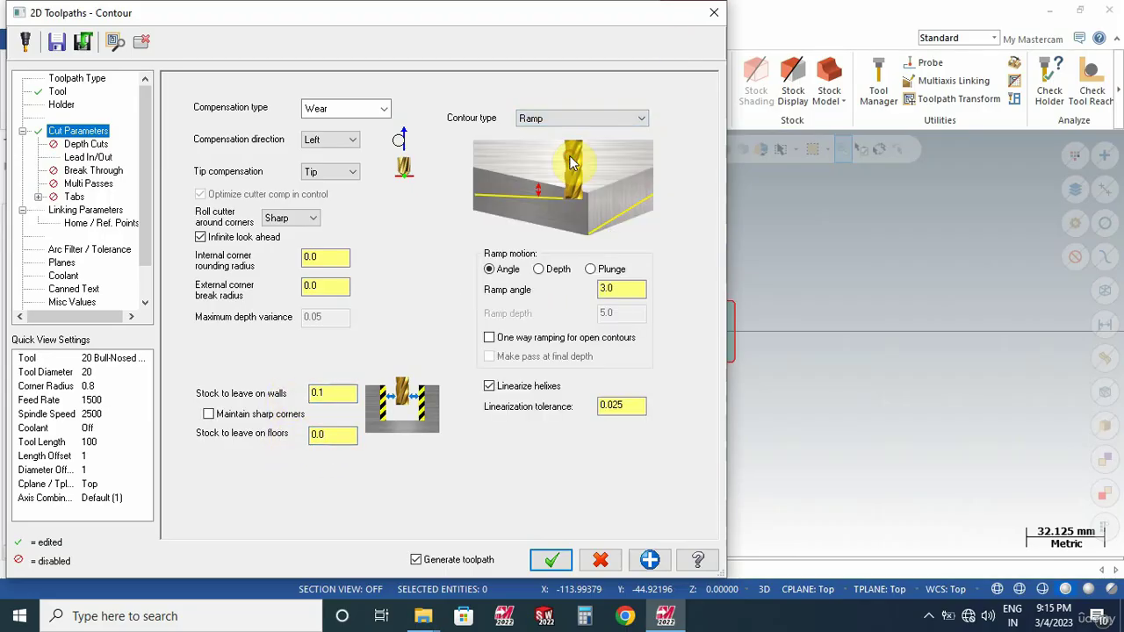
click(555, 272)
double_click(625, 313)
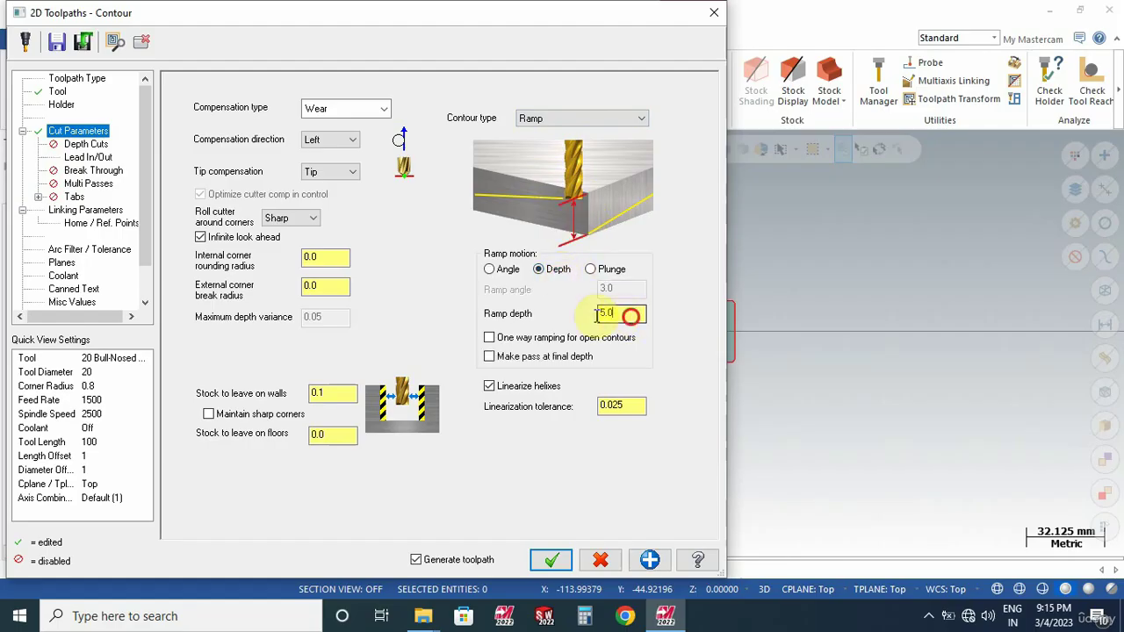
key(BackSpace)
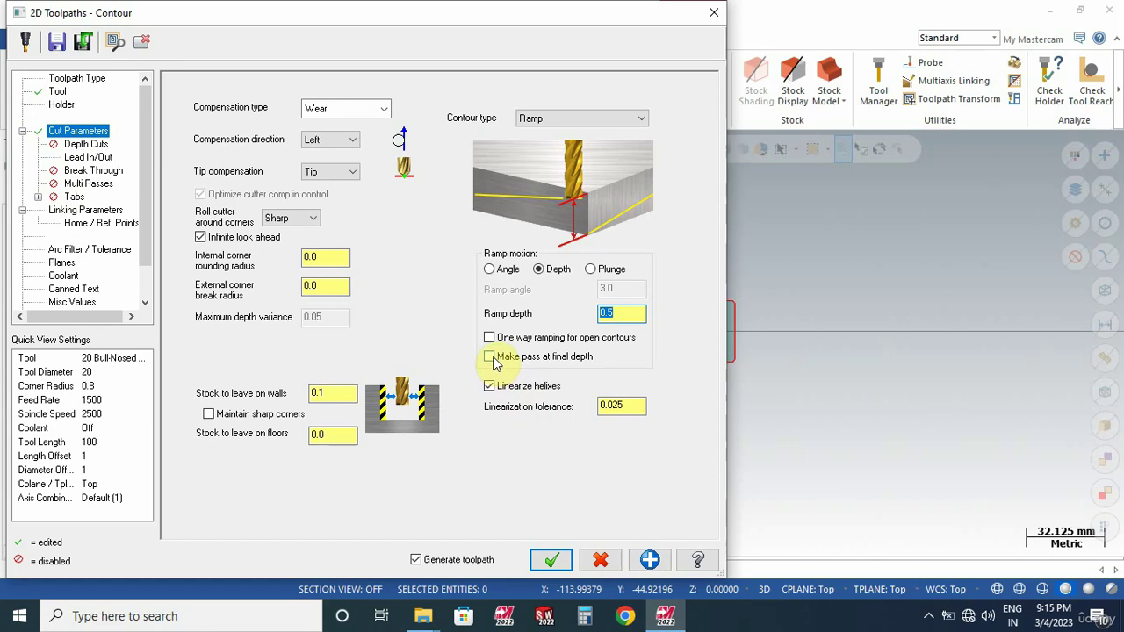
click(494, 361)
- Set the contour's lead-in entry to a line length of 5, an arc radius of 2 and a sweep of 50
click(88, 156)
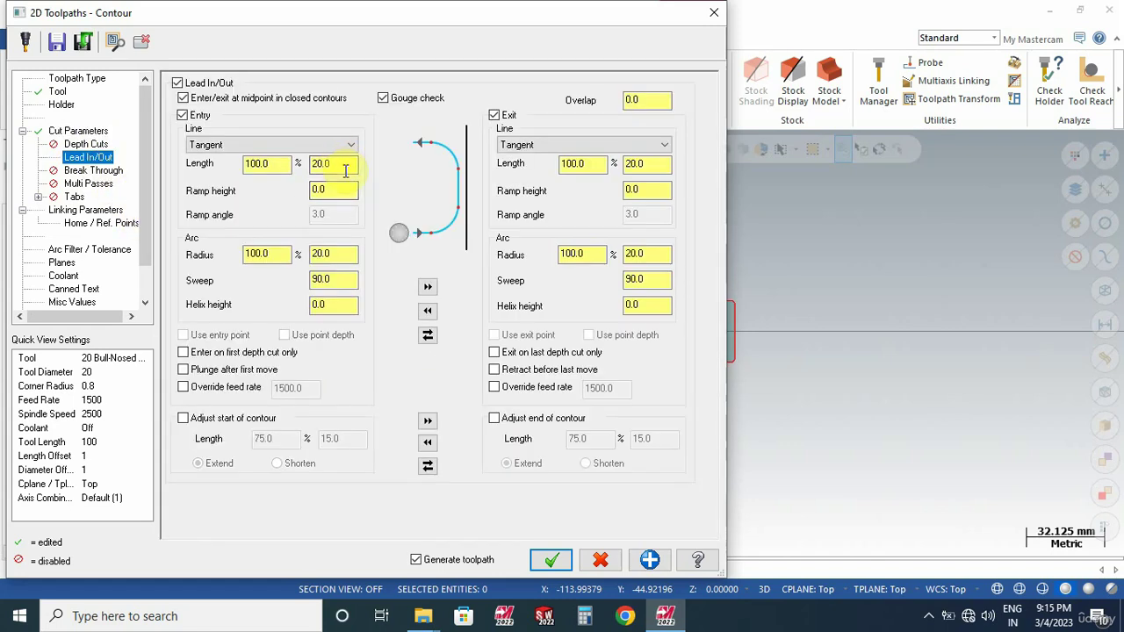
double_click(344, 165)
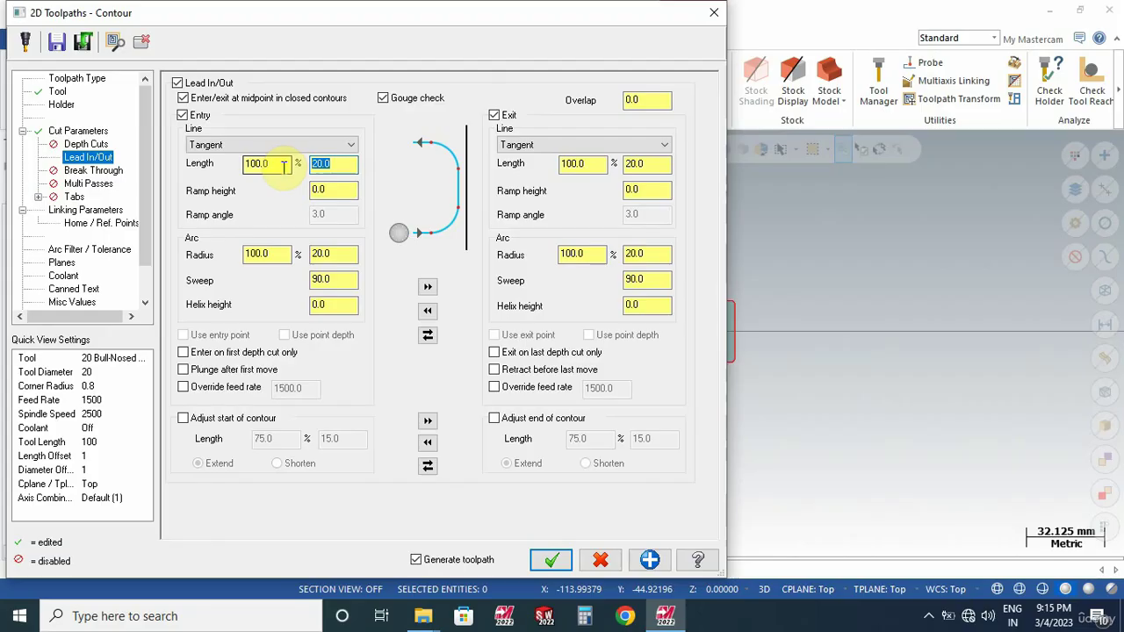
text(5)
double_click(333, 254)
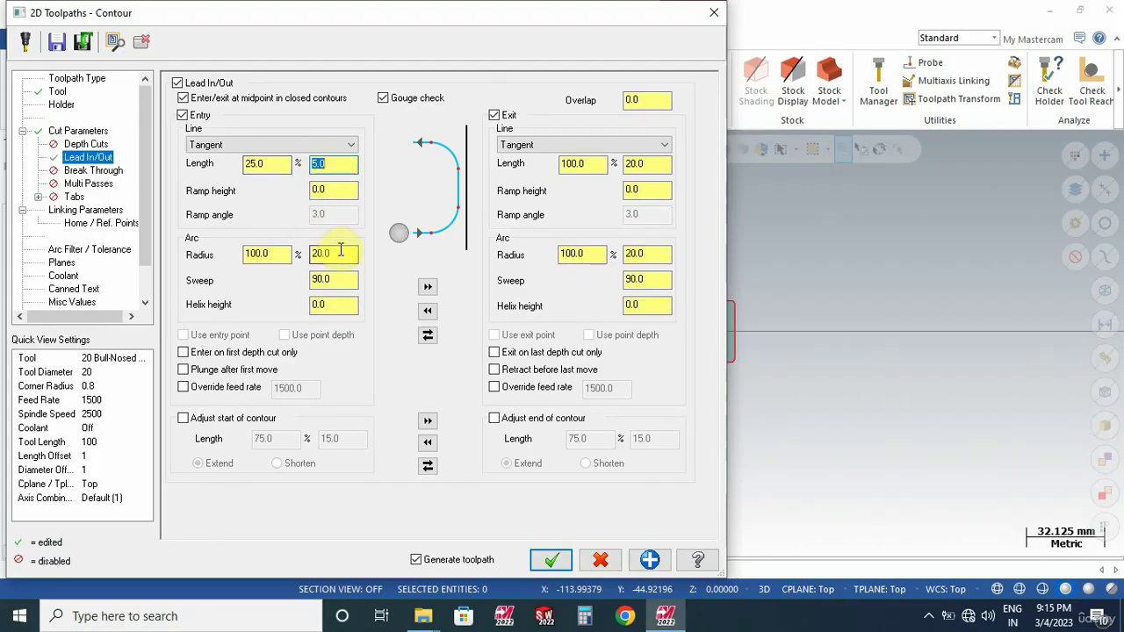
text(2)
double_click(343, 280)
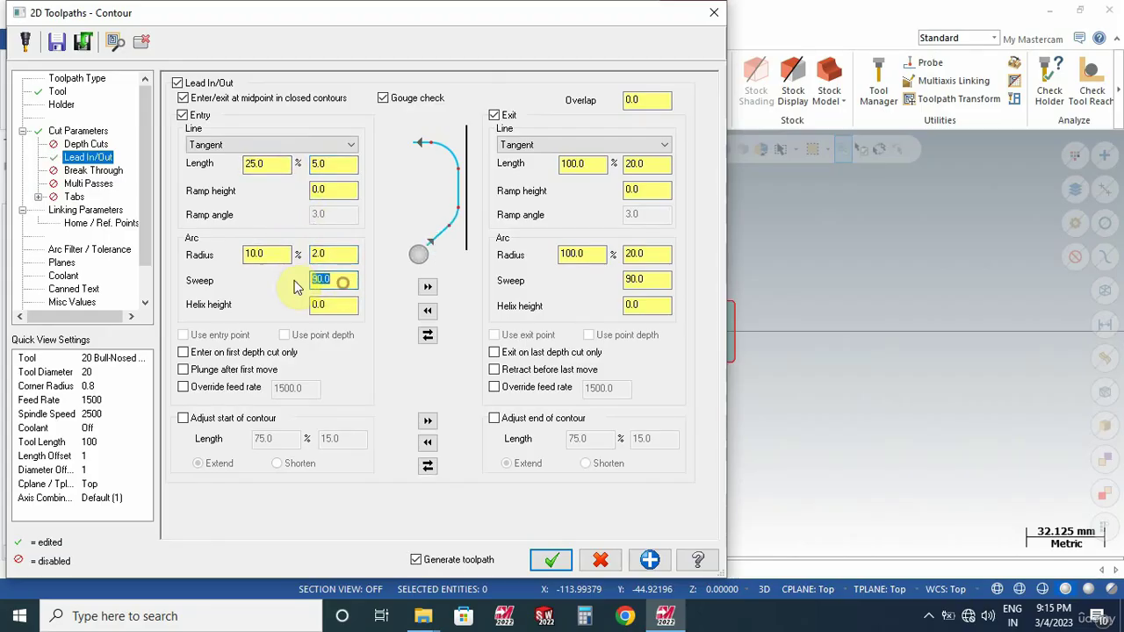
text(50)
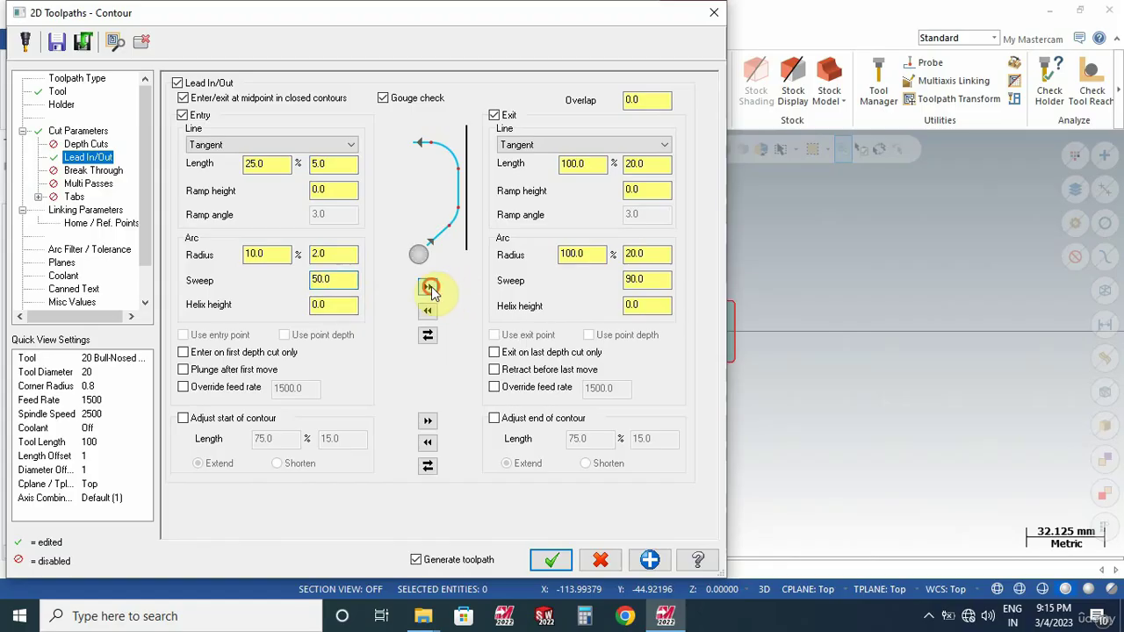
- Copy the lead-in entry values to the exit, and make retract, feed plane and depth absolute with the top of stock at 0.5
click(428, 286)
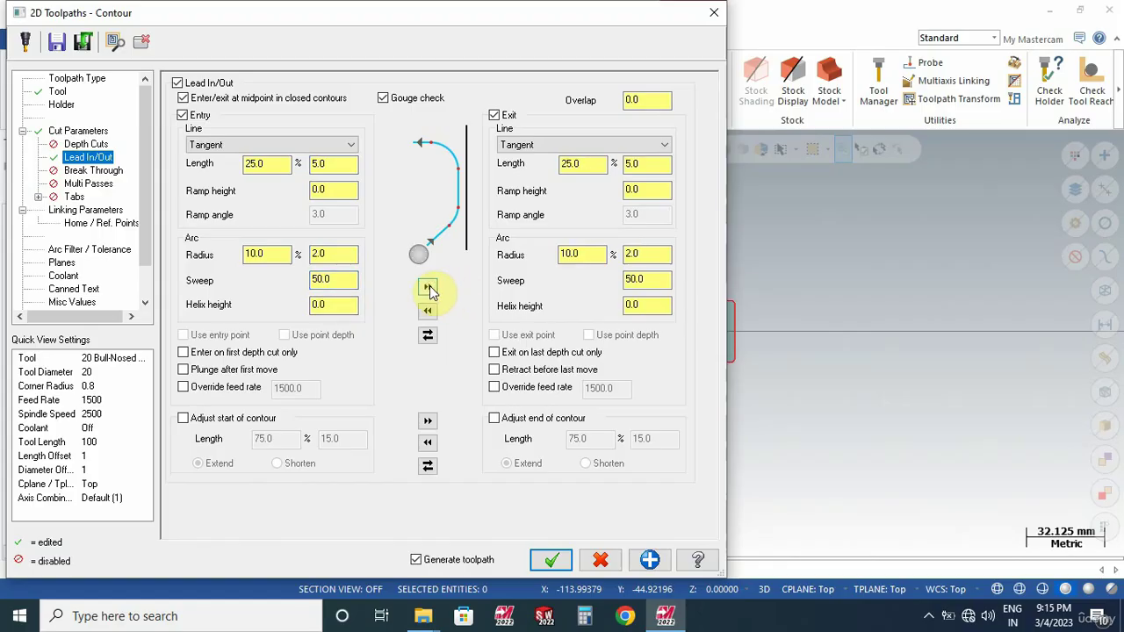
click(88, 211)
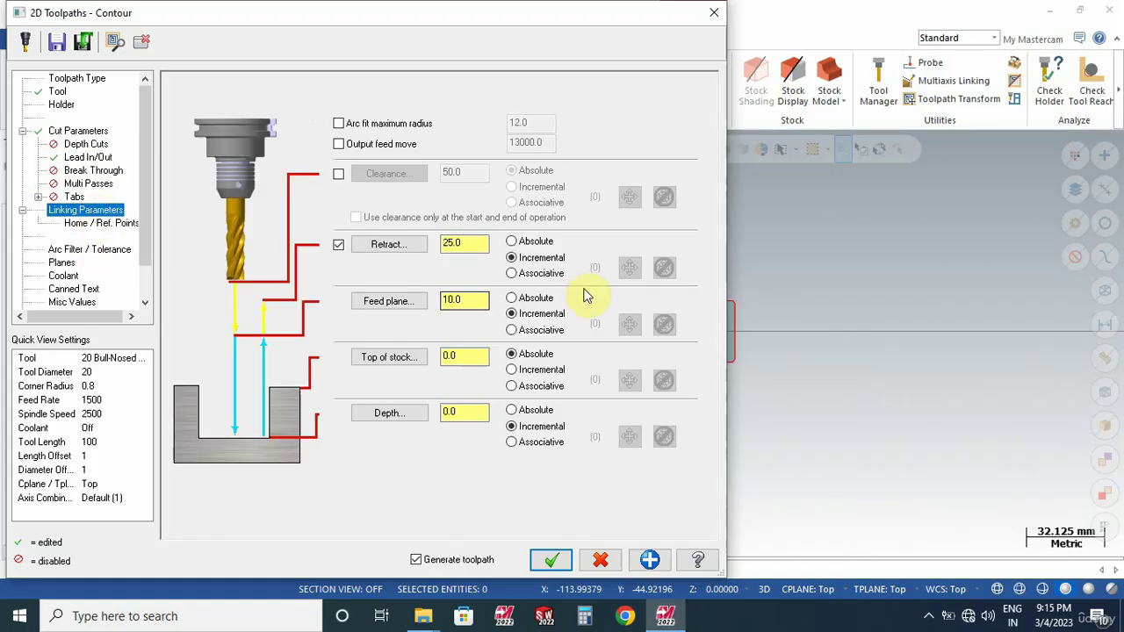
click(511, 242)
click(517, 300)
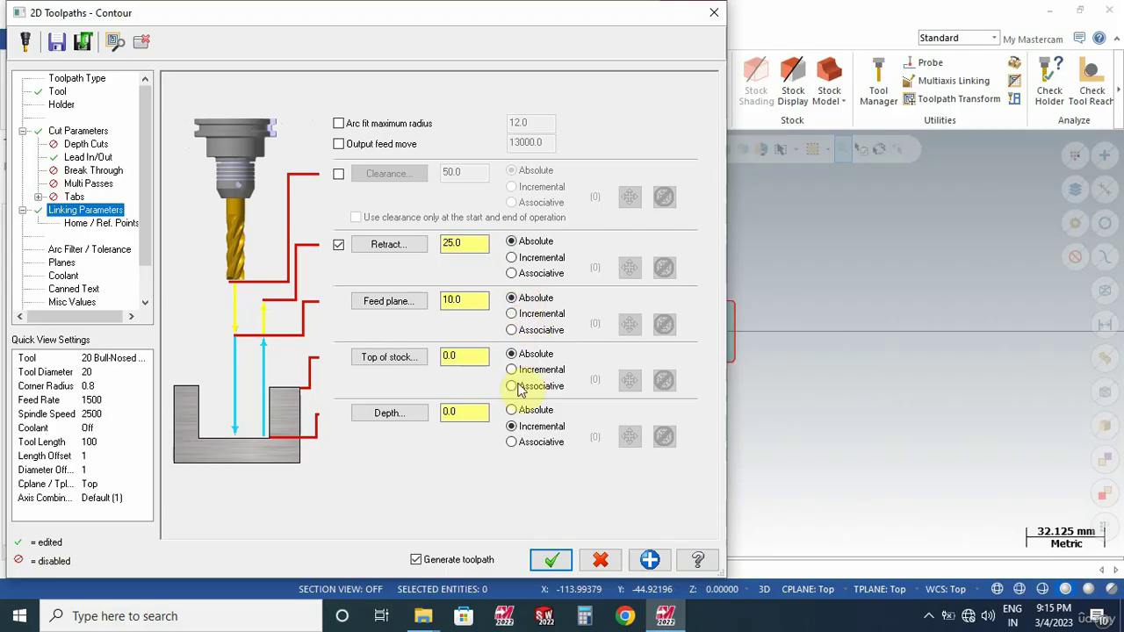
click(512, 410)
click(473, 354)
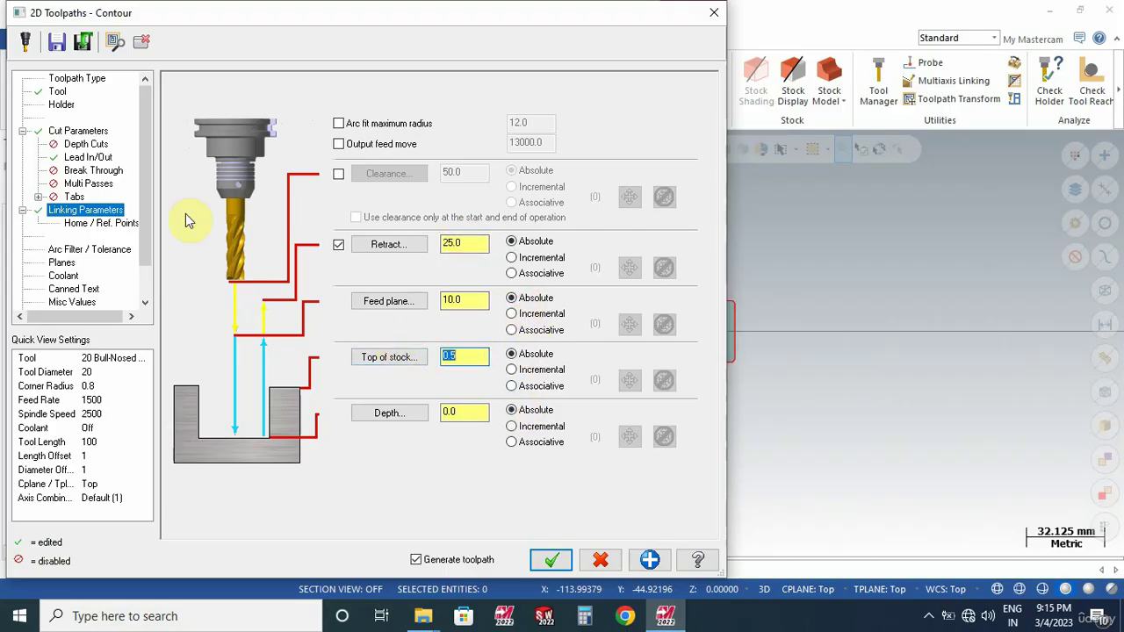
click(78, 131)
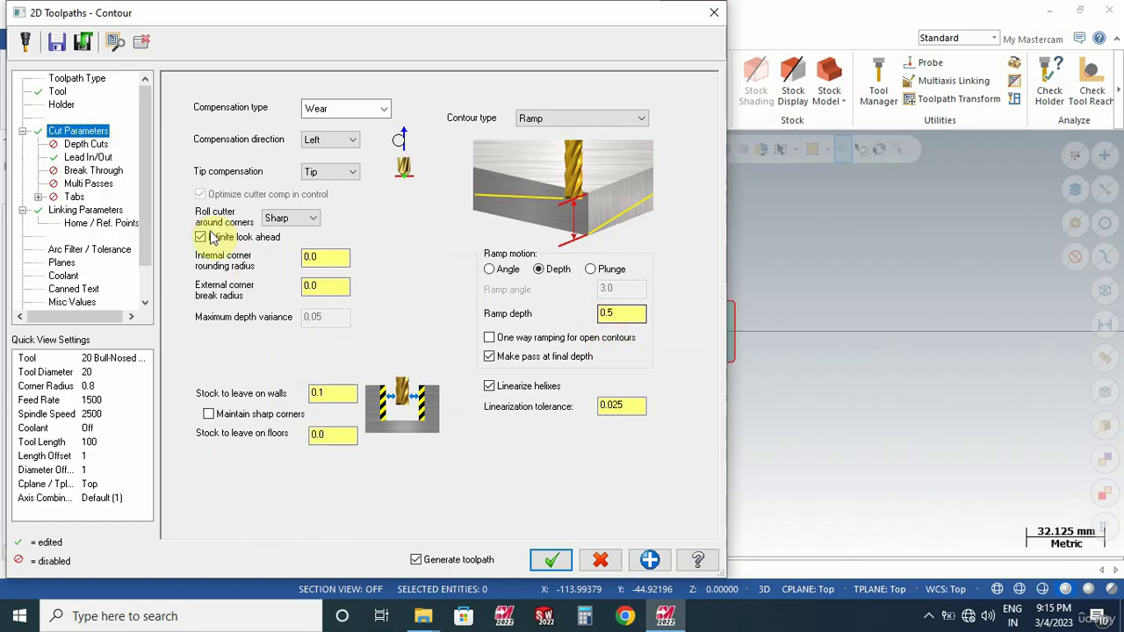
click(110, 213)
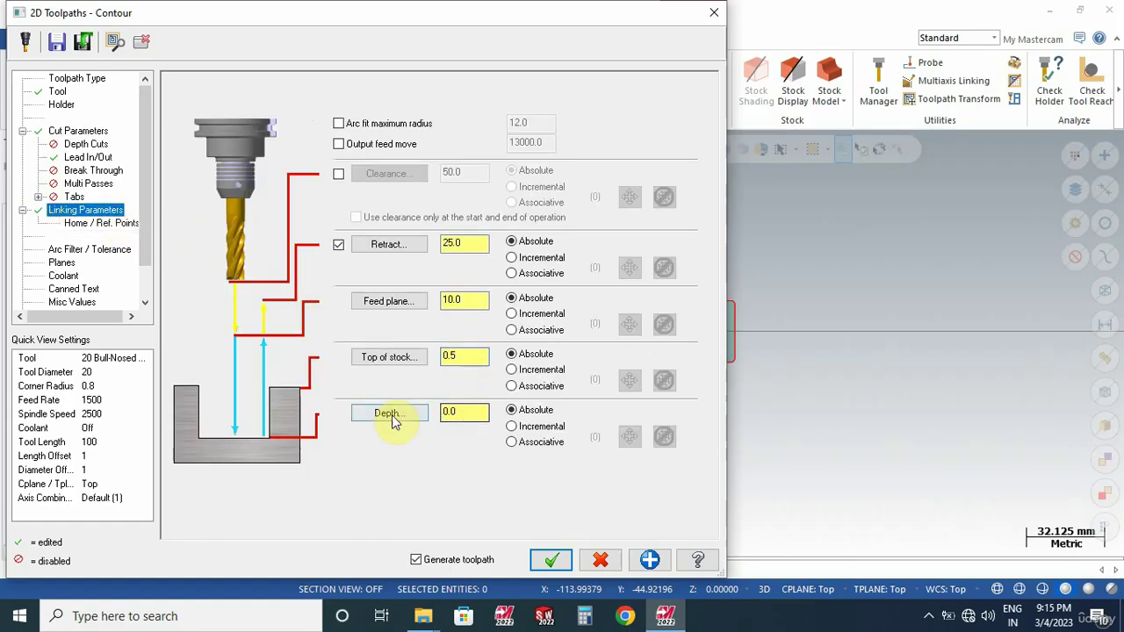
- Set the contour depth to -26 by picking the block's lower corner vertex and subtracting 1, and generate the toolpath
click(458, 413)
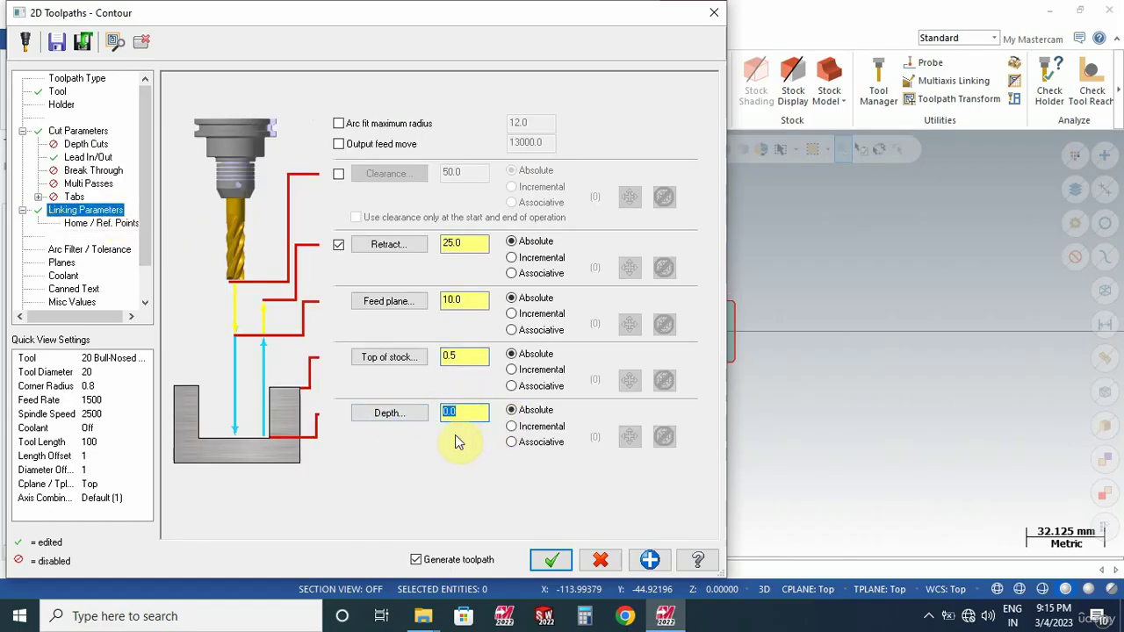
click(389, 413)
middle_drag(676, 379, 685, 251)
scroll(710, 367, up, 4)
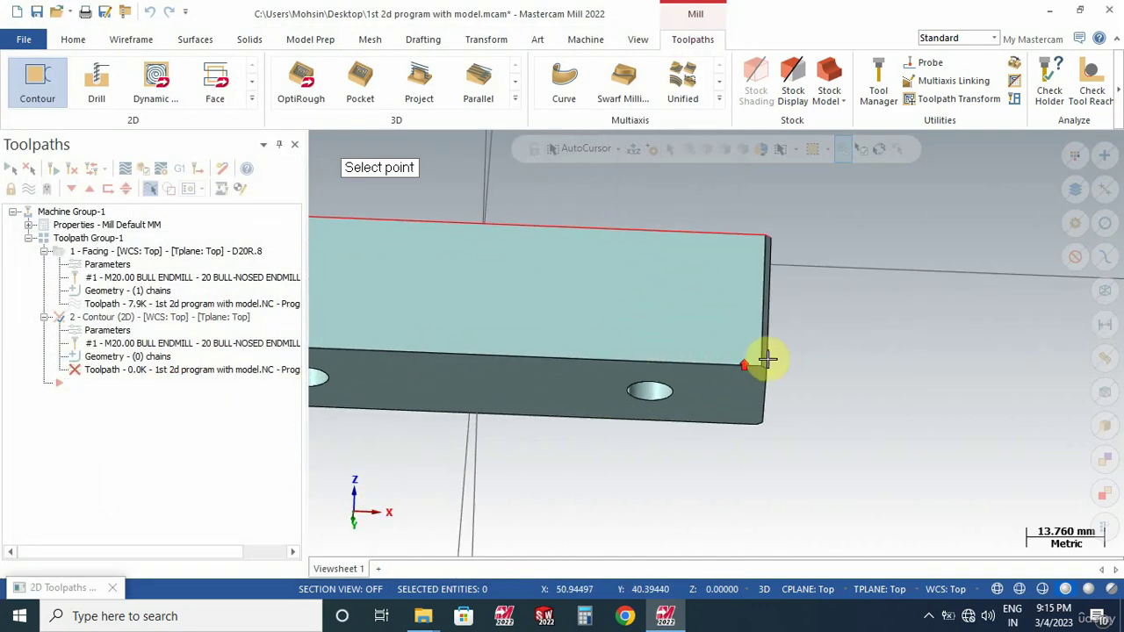
scroll(780, 377, up, 3)
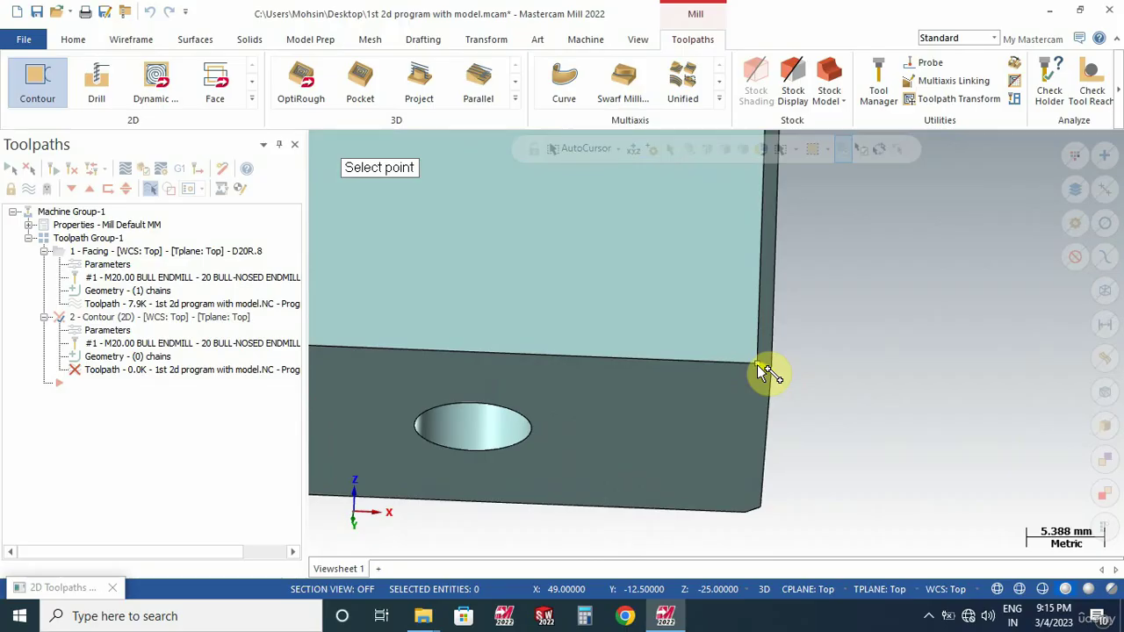
click(764, 372)
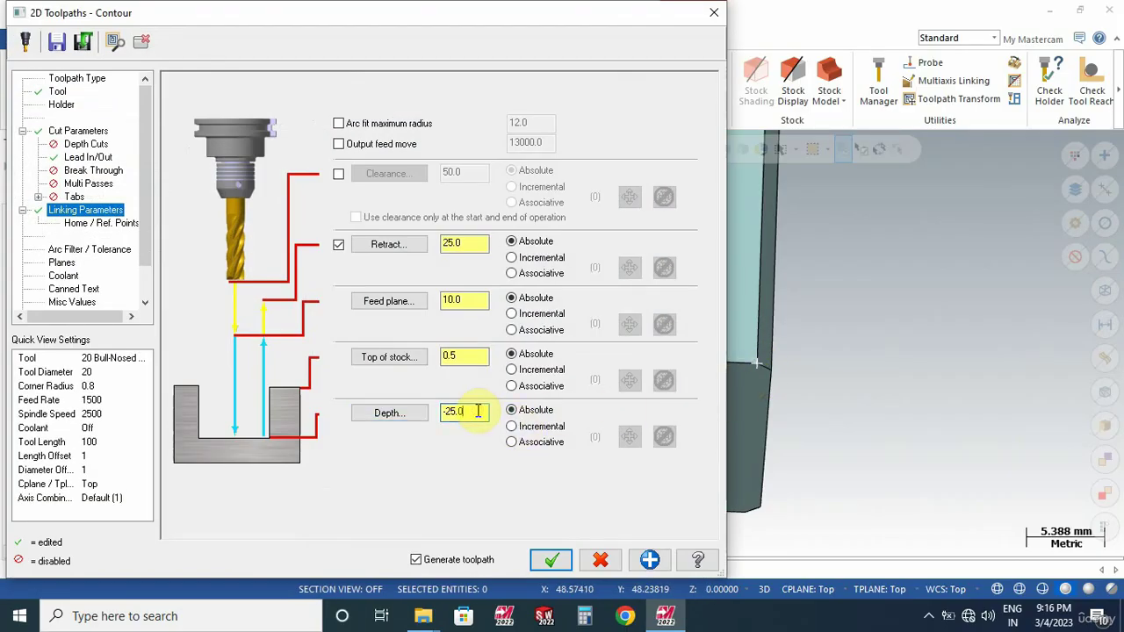
click(479, 412)
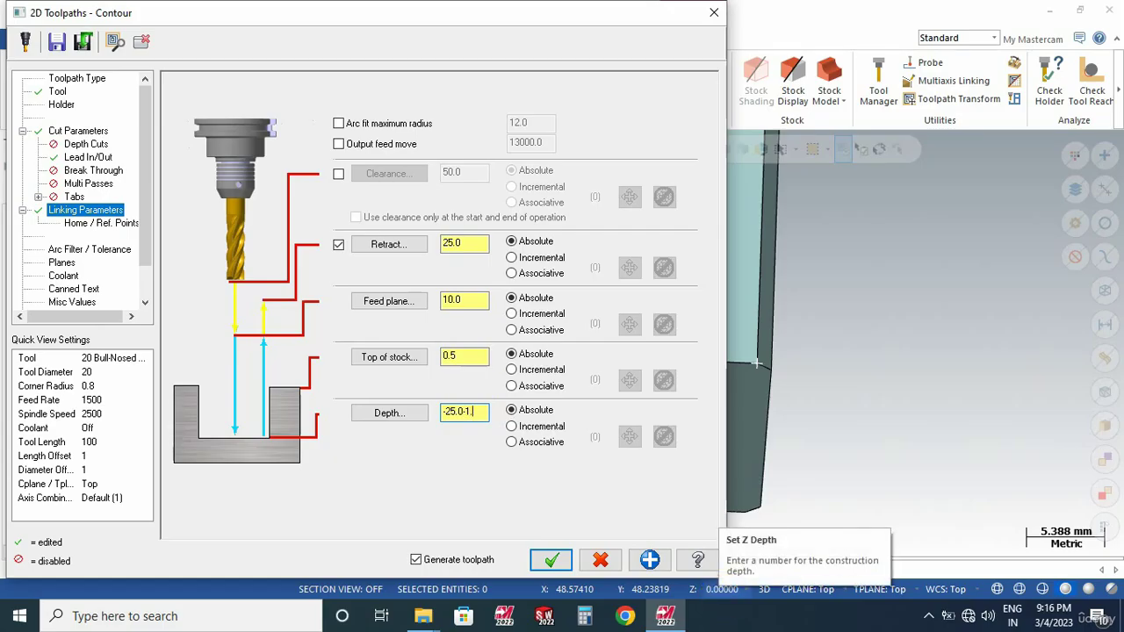
key(Return)
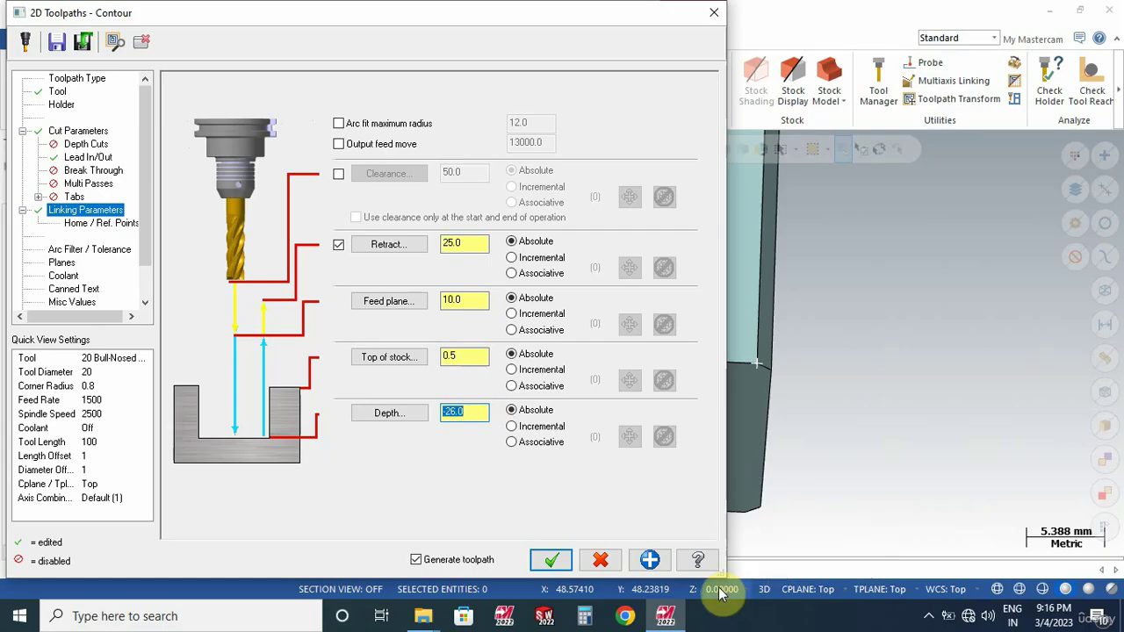
click(551, 559)
- Examine the generated ramp contour toolpath around the block from several angles
scroll(848, 327, down, 5)
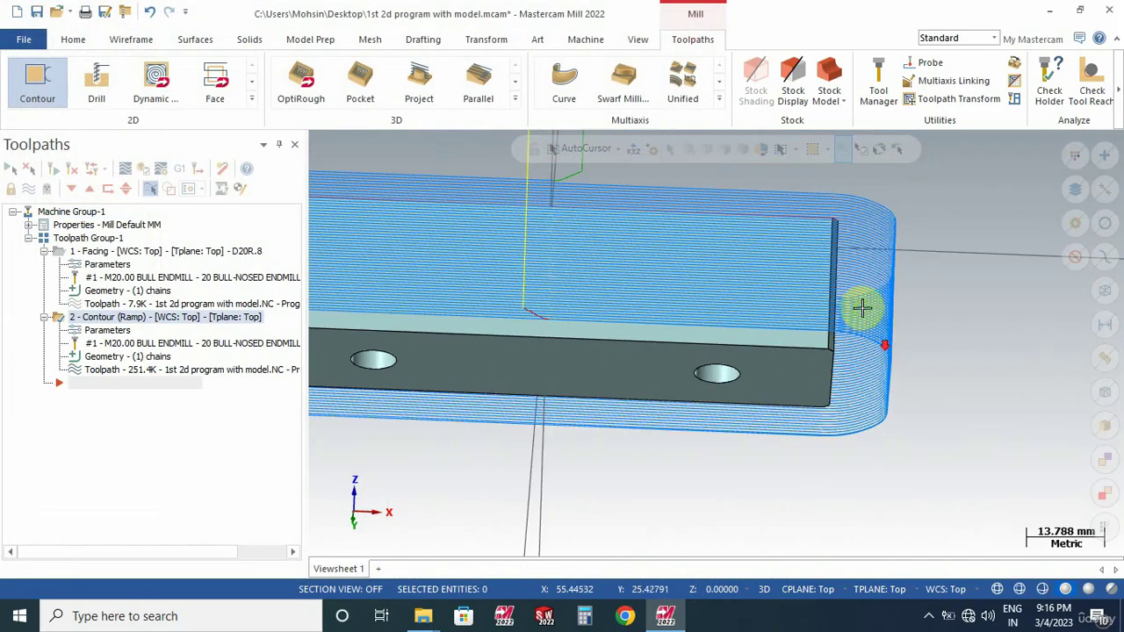
middle_drag(861, 306, 864, 414)
scroll(874, 404, down, 5)
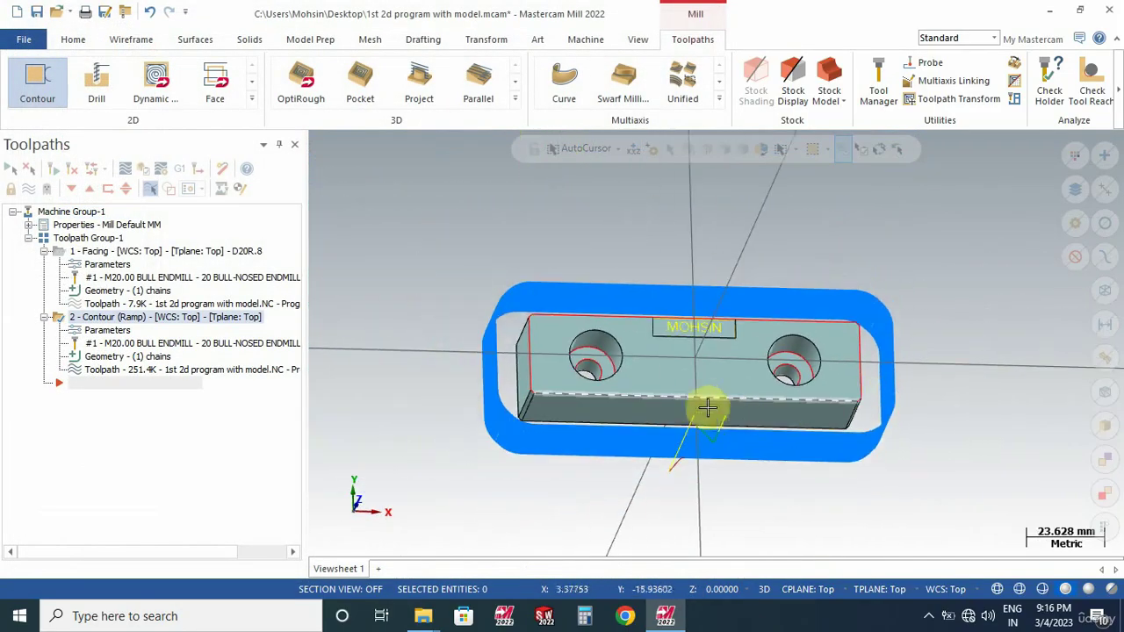
middle_drag(705, 396, 642, 401)
scroll(615, 391, up, 6)
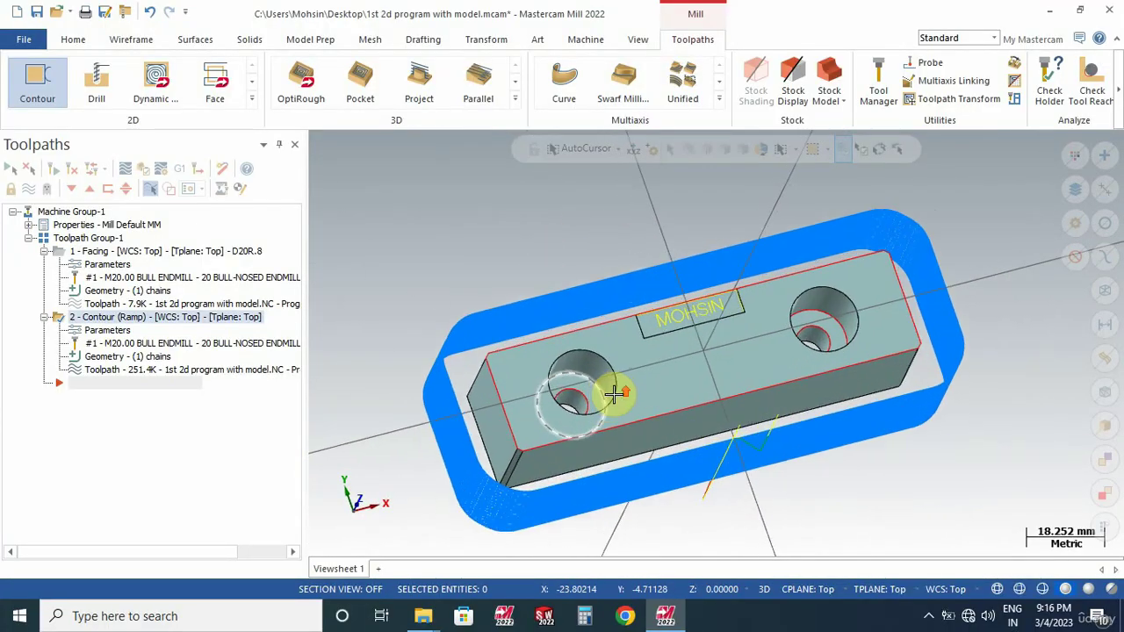
scroll(597, 372, down, 5)
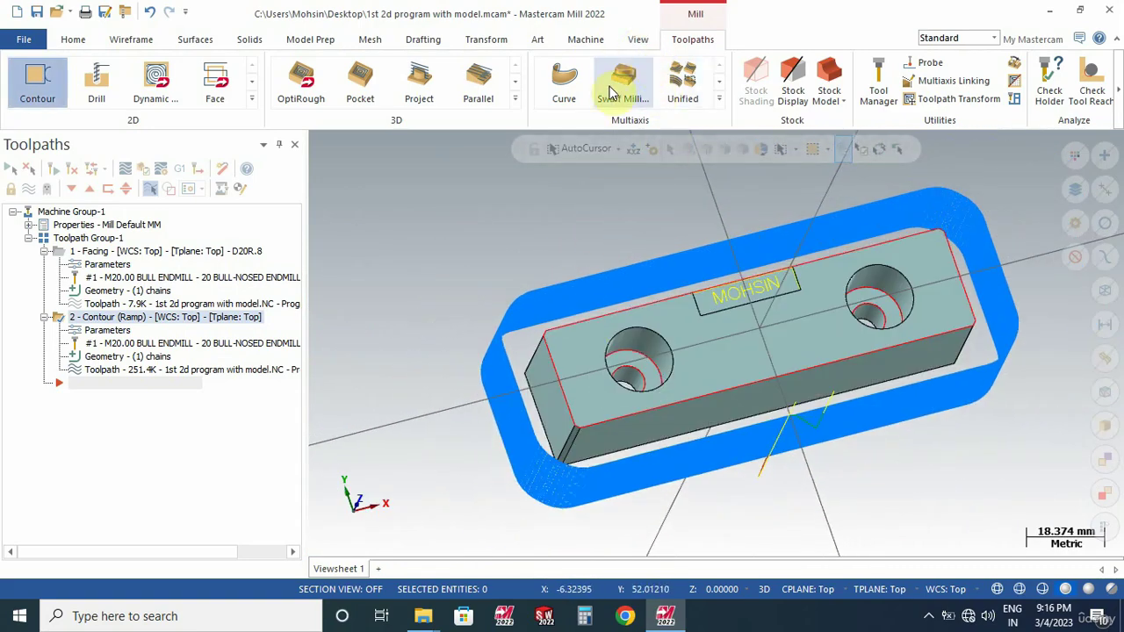
click(639, 39)
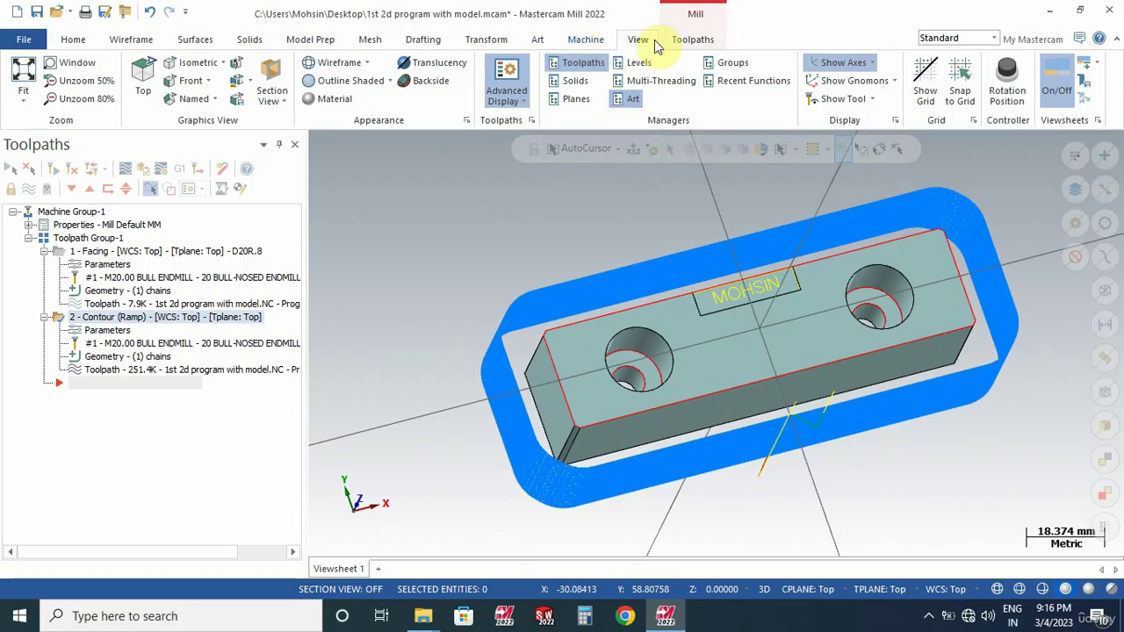
click(687, 39)
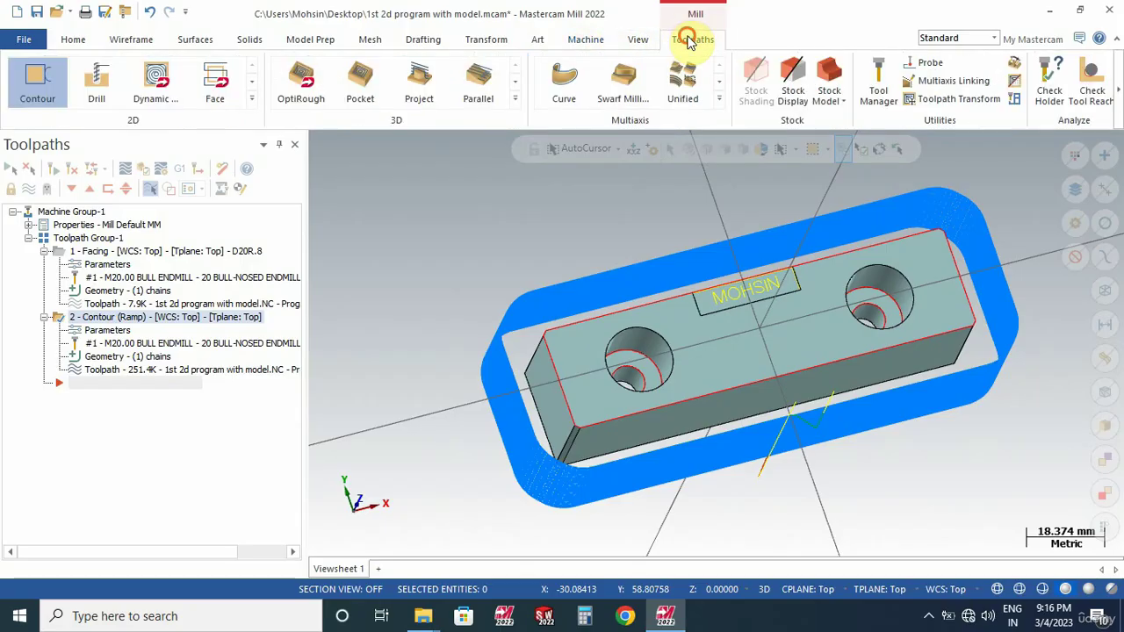
- Start a Drill toolpath on the two 8 mm holes inside the block's counterbores
click(97, 84)
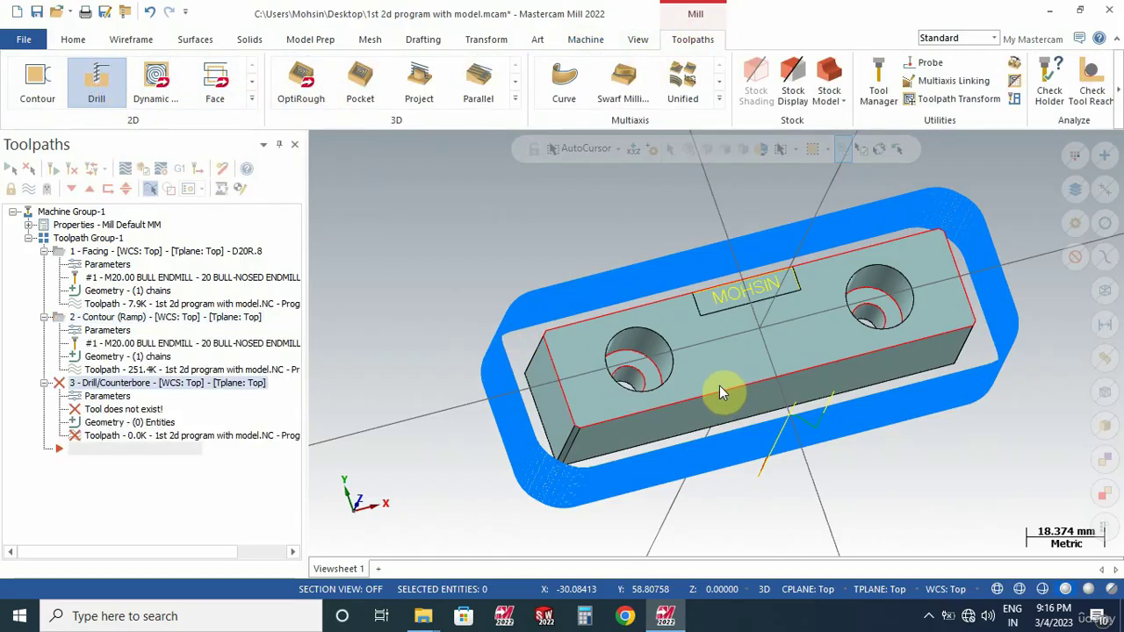
scroll(702, 391, up, 3)
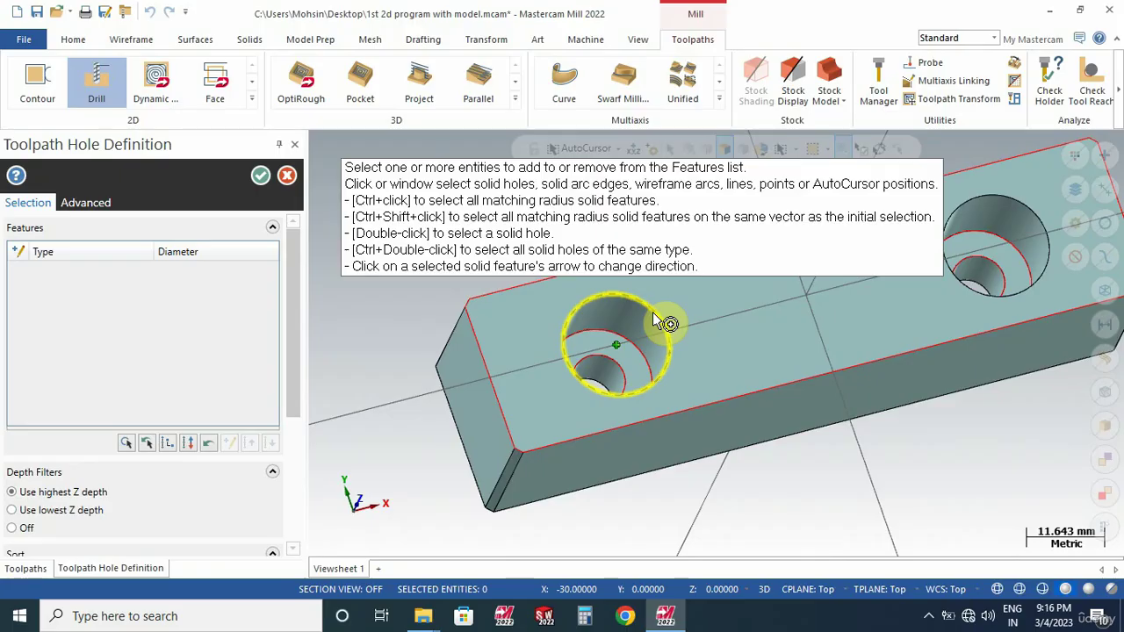
click(619, 364)
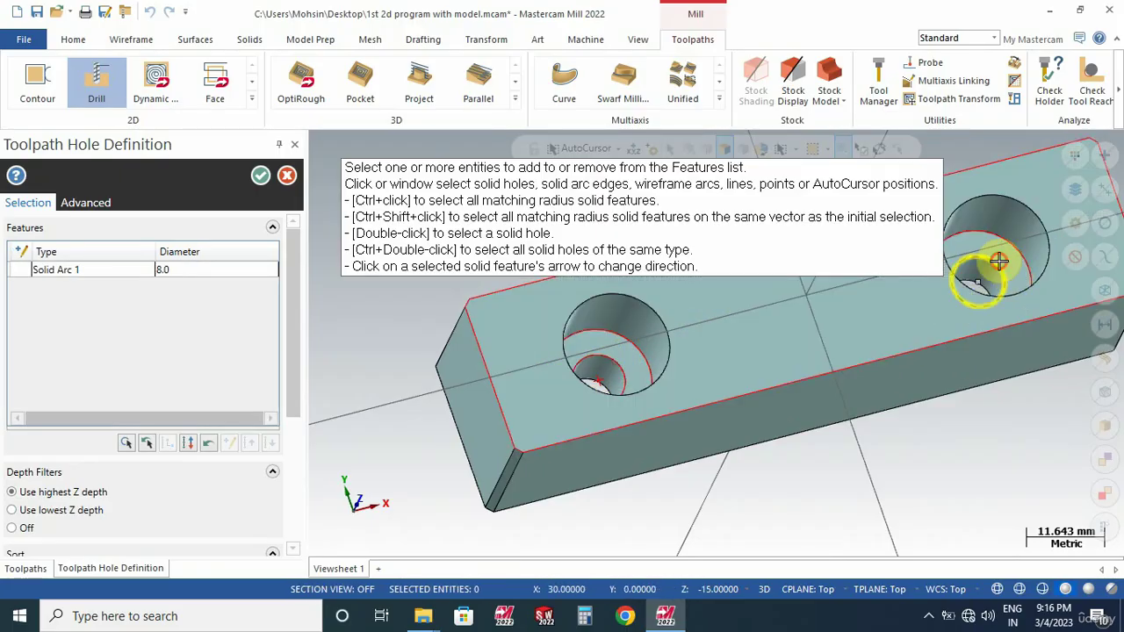
click(997, 263)
click(260, 175)
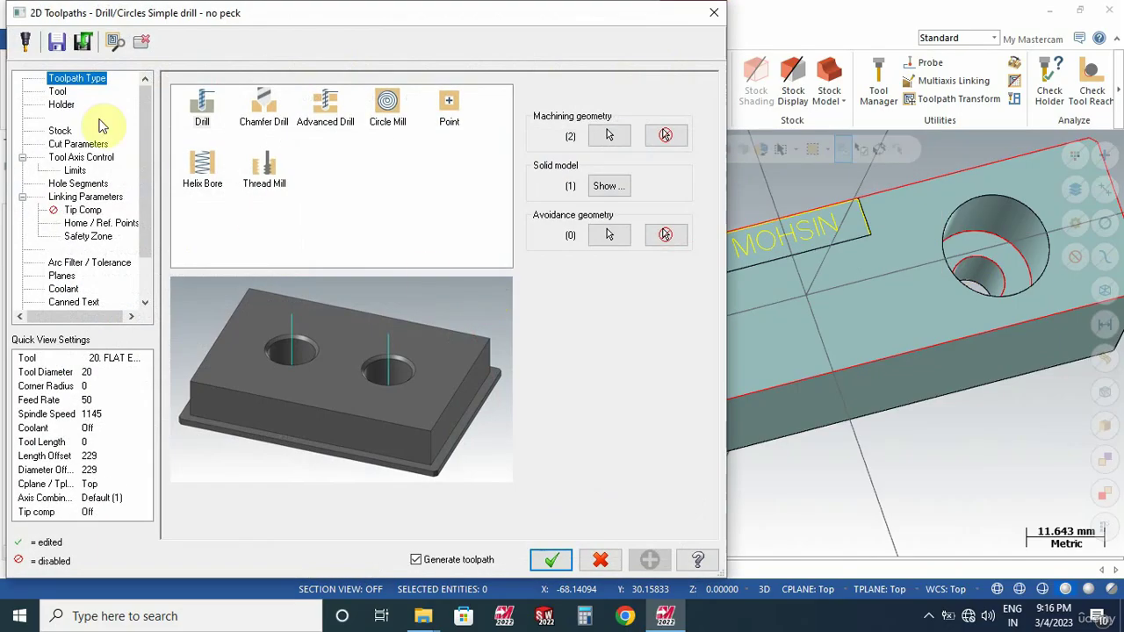
- Open the drill toolpath's tool settings and the options for adding a tool
click(57, 92)
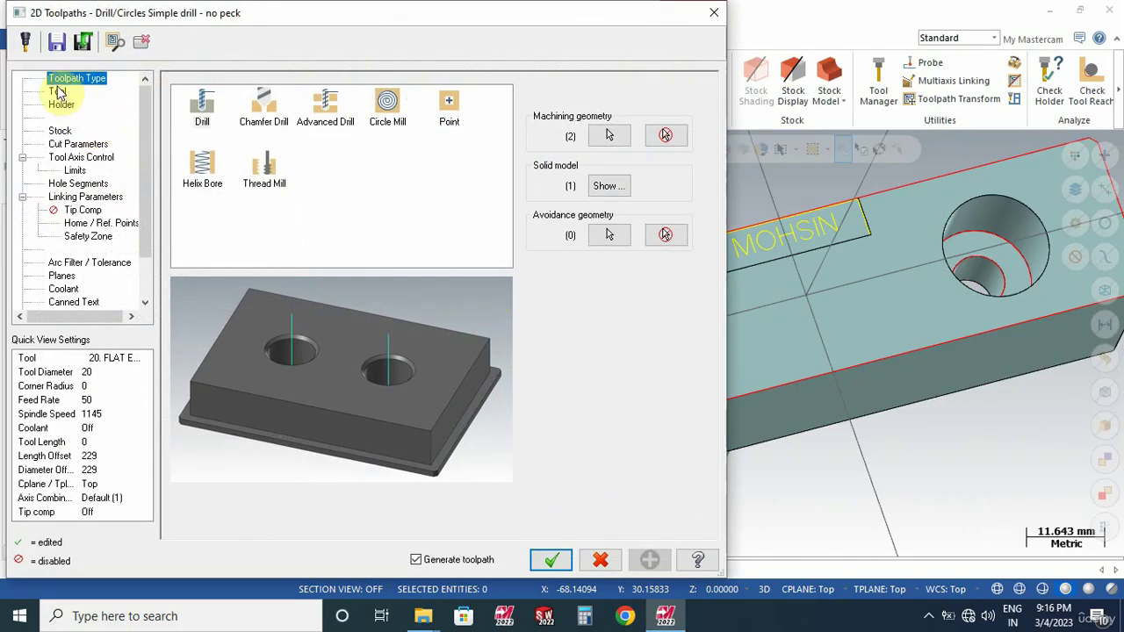
right_click(292, 185)
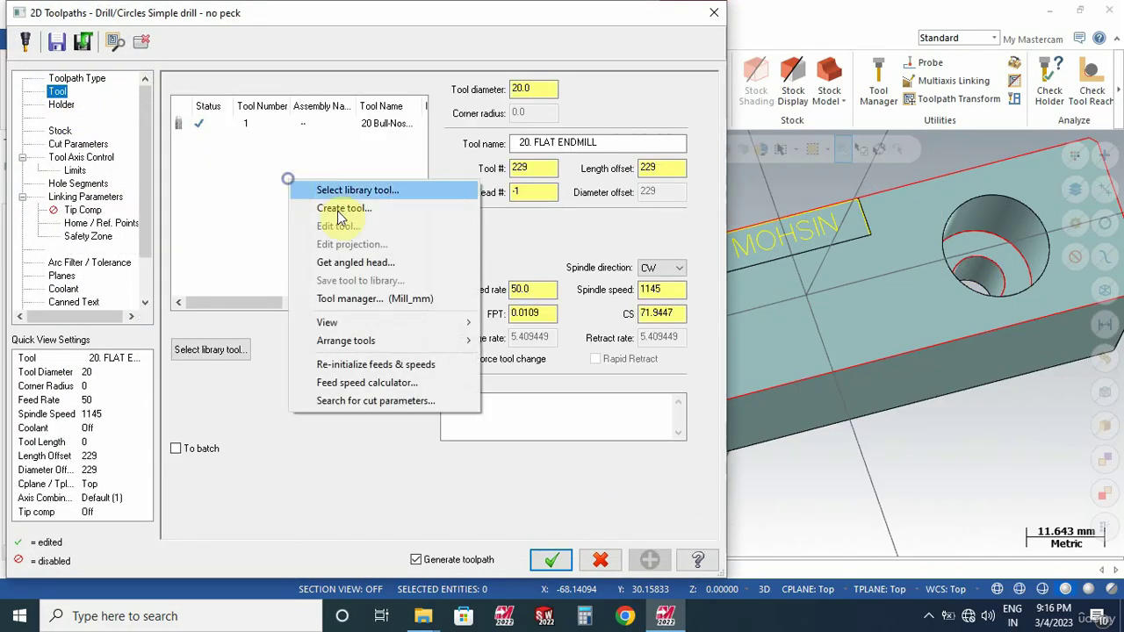
- Create a new center drill tool for the drilling toolpath using the standard size 3.15
click(360, 216)
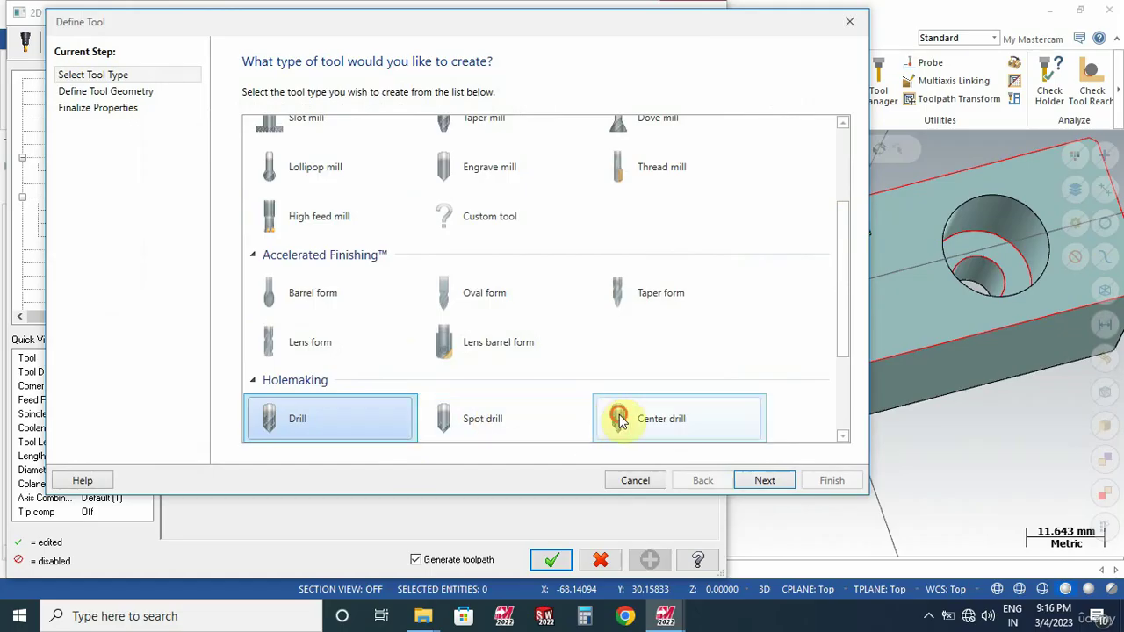
click(620, 420)
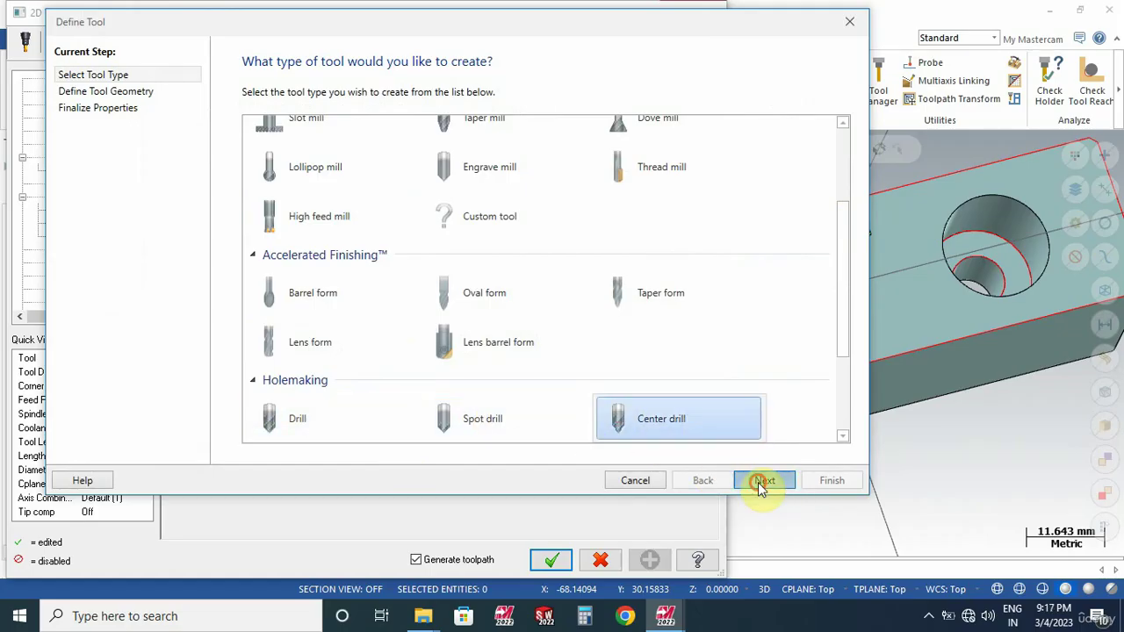
click(767, 481)
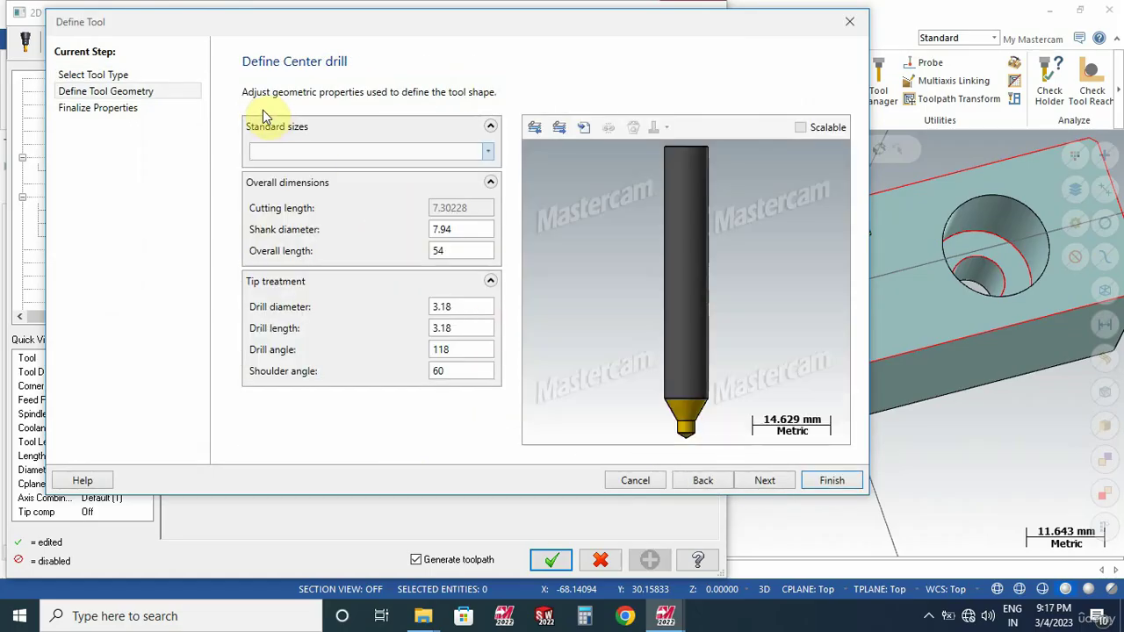
text(3)
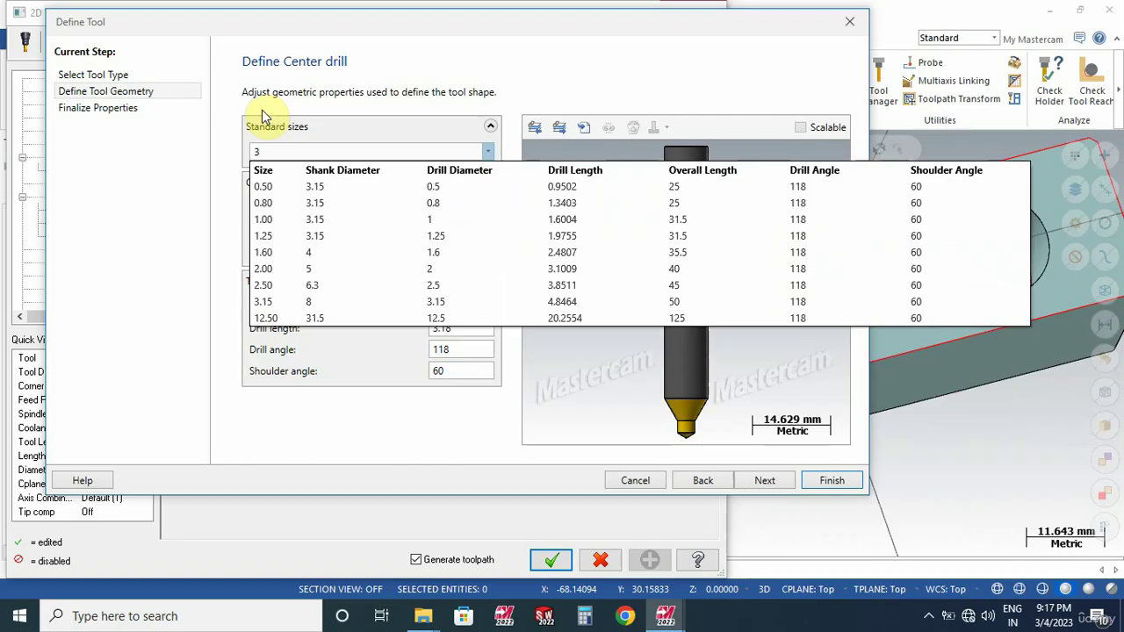
click(289, 300)
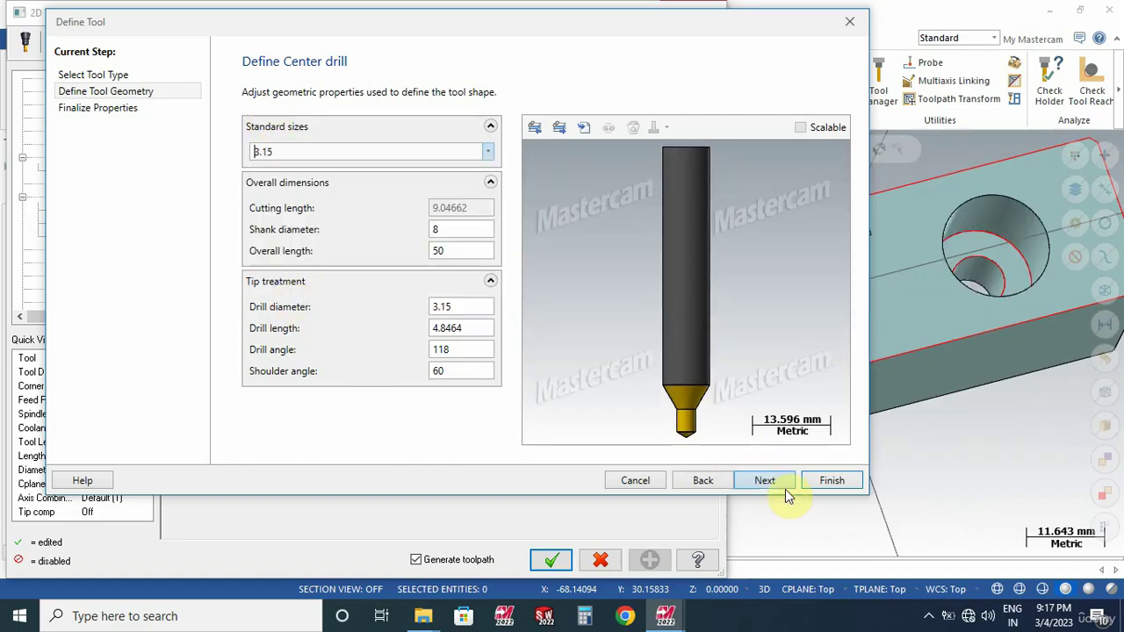
- Set the center drill's spindle speed to 1200 and feed rate to 100, and finish the tool definition
click(764, 480)
click(494, 367)
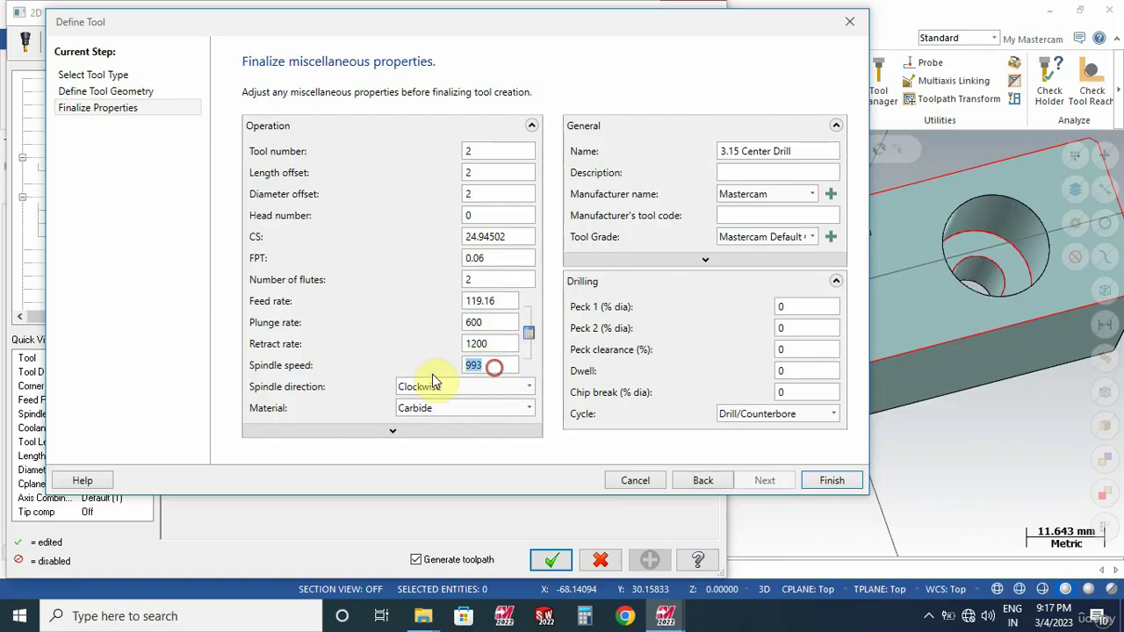
text(1200)
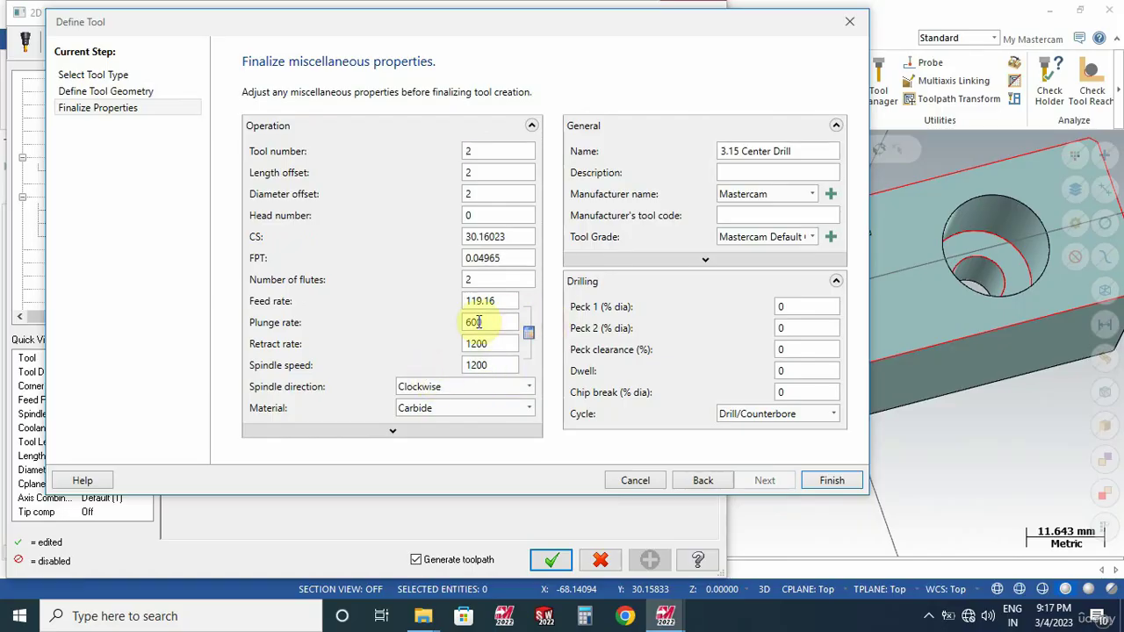
click(499, 301)
text(100)
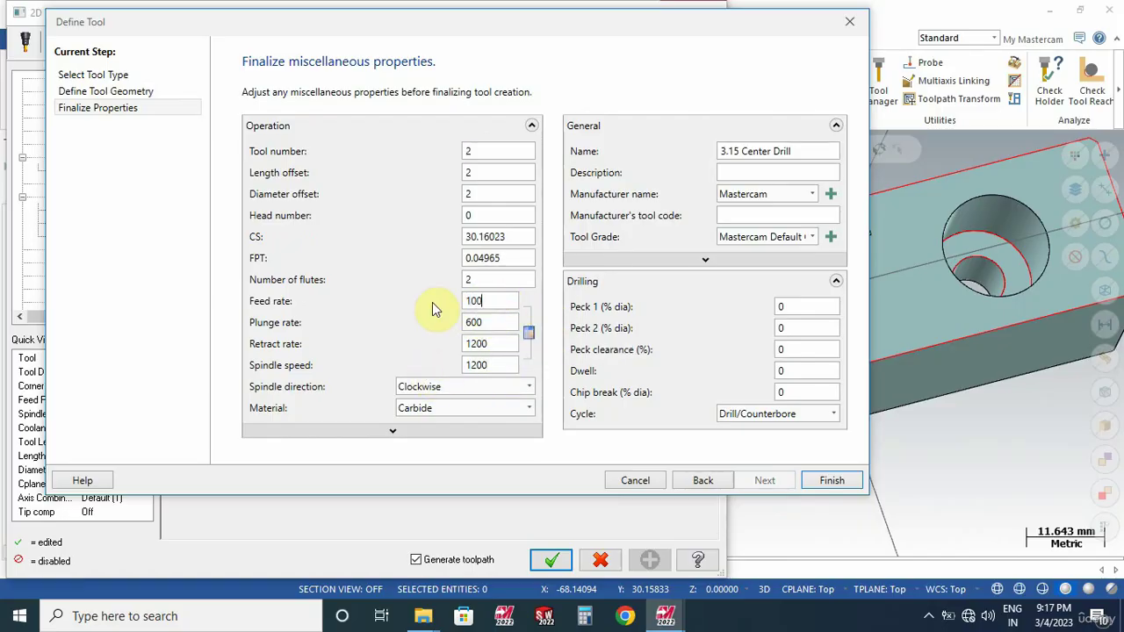
click(822, 479)
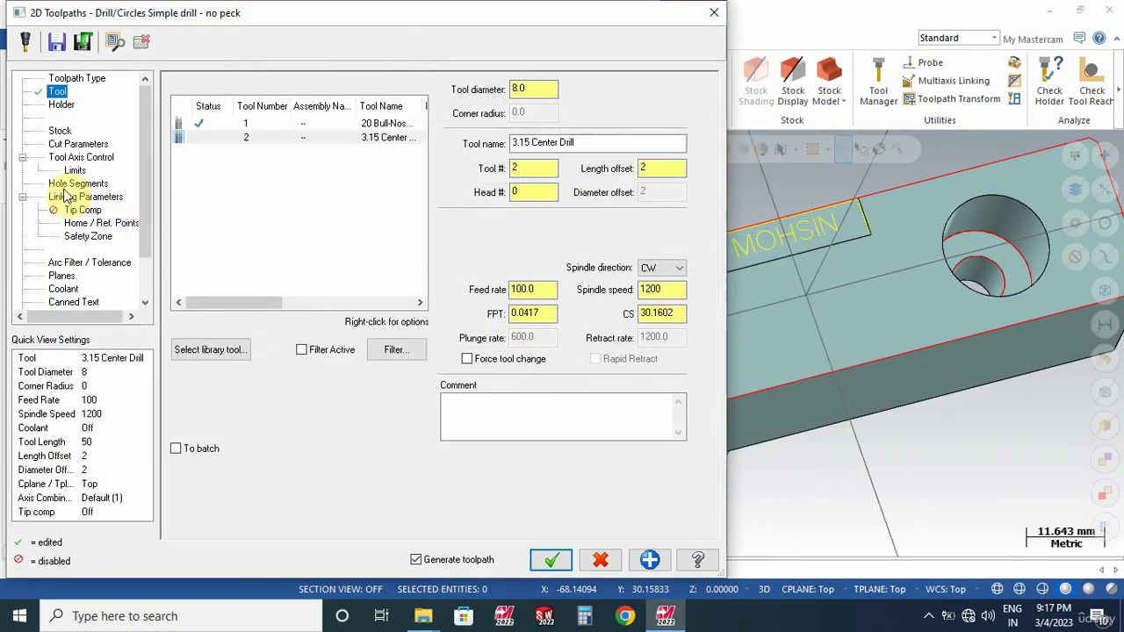
- Choose Drill/Counterbore as the drilling cycle in the cut parameters
click(92, 145)
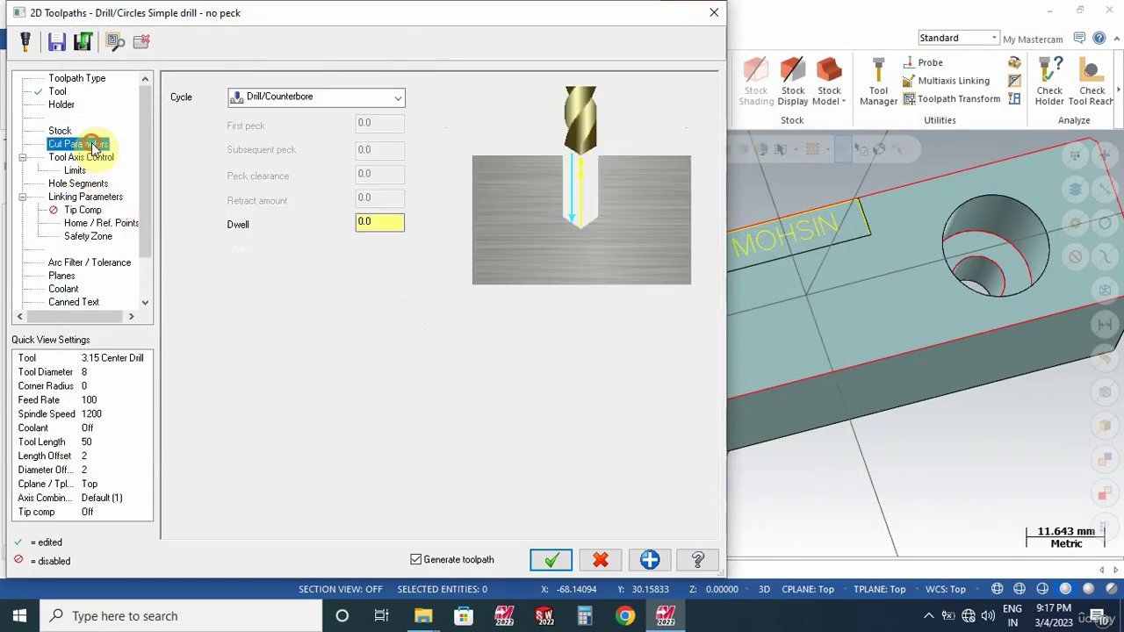
click(342, 99)
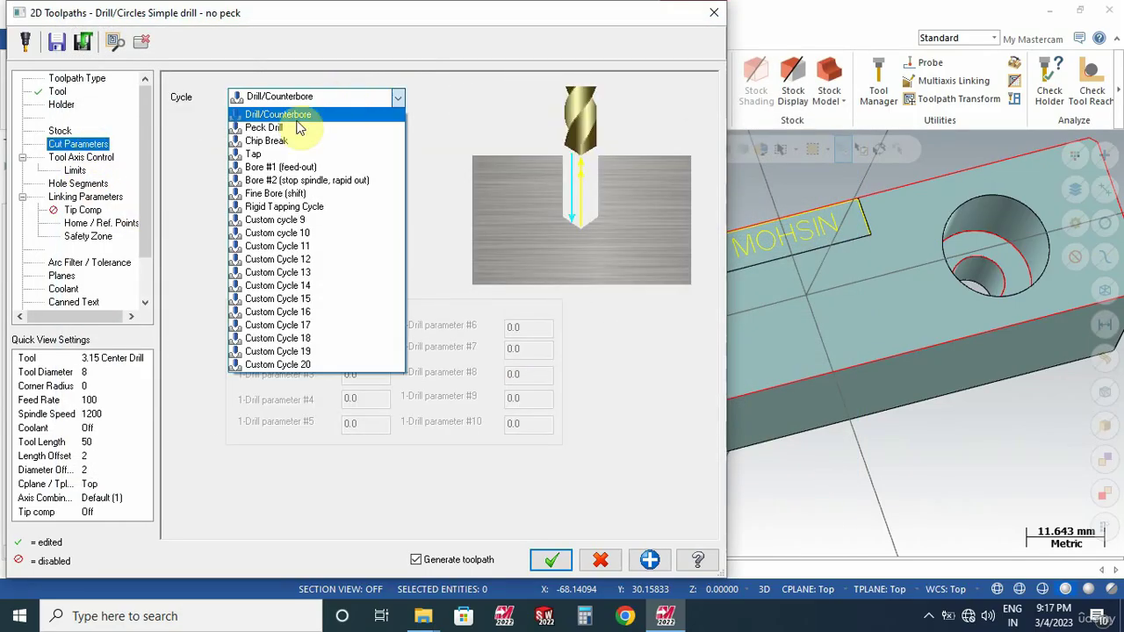
click(292, 116)
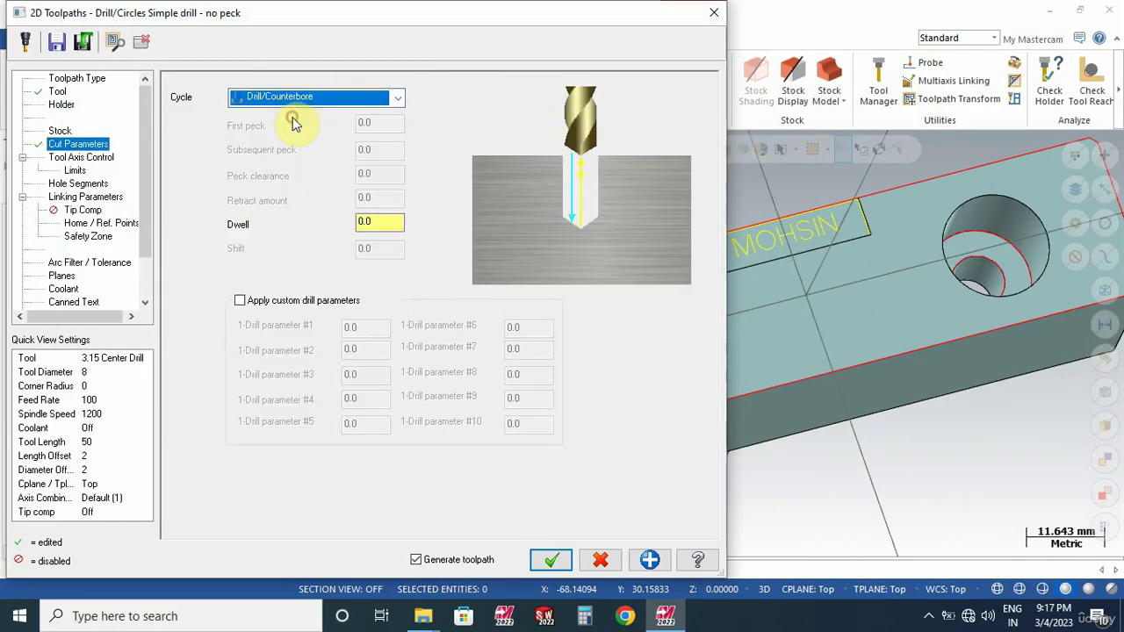
- Enable clearance in the linking parameters and make clearance, retract, top of stock and depth absolute
click(91, 198)
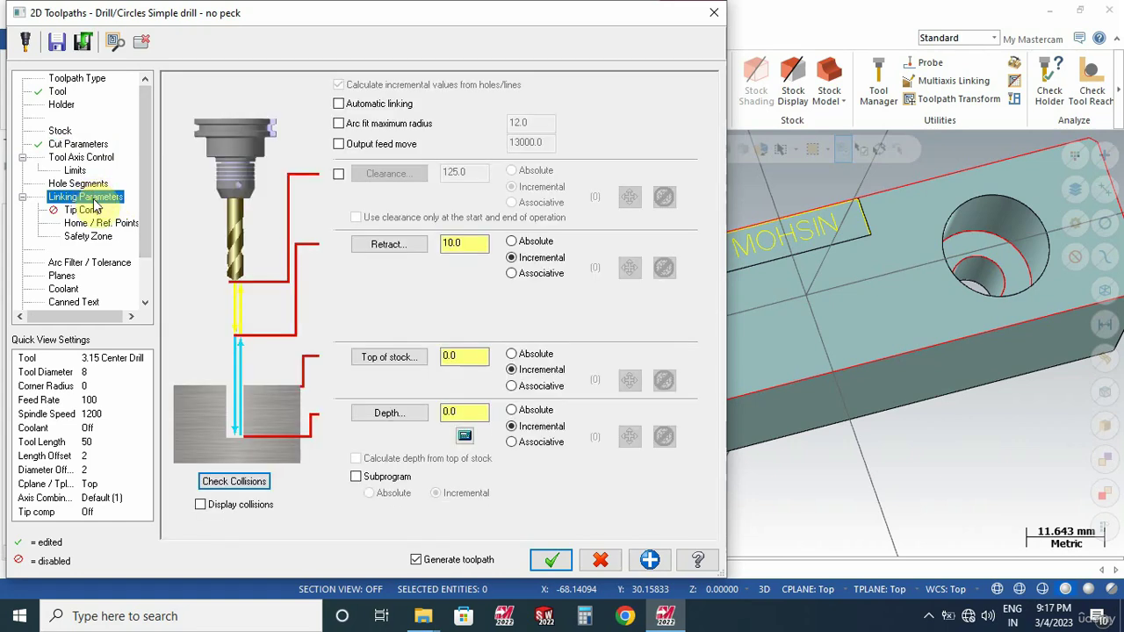
click(338, 175)
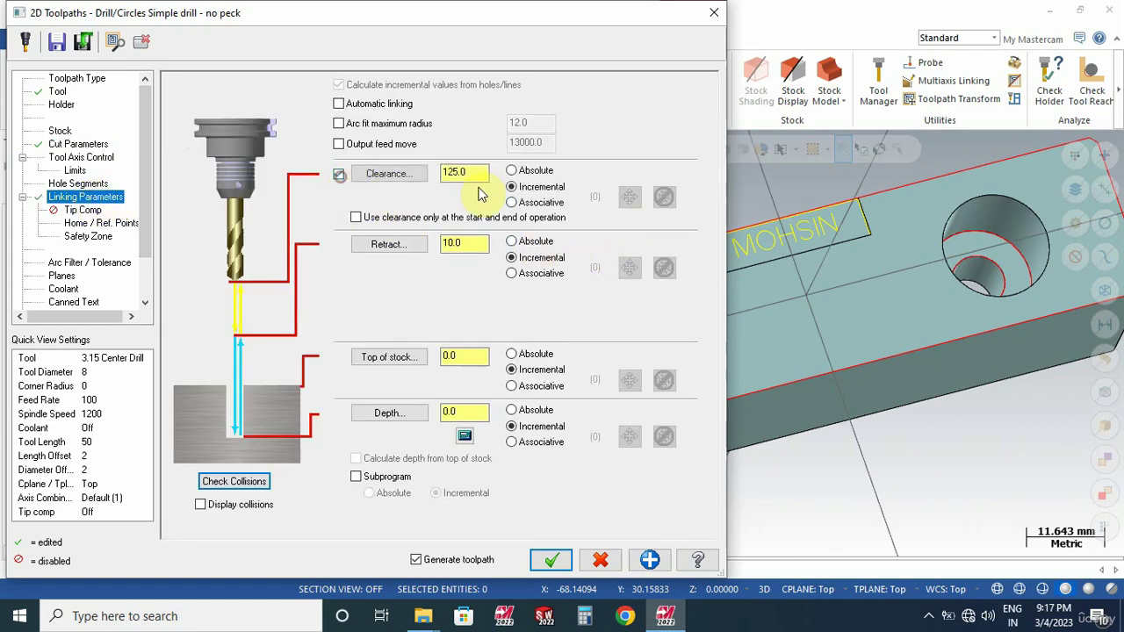
click(531, 242)
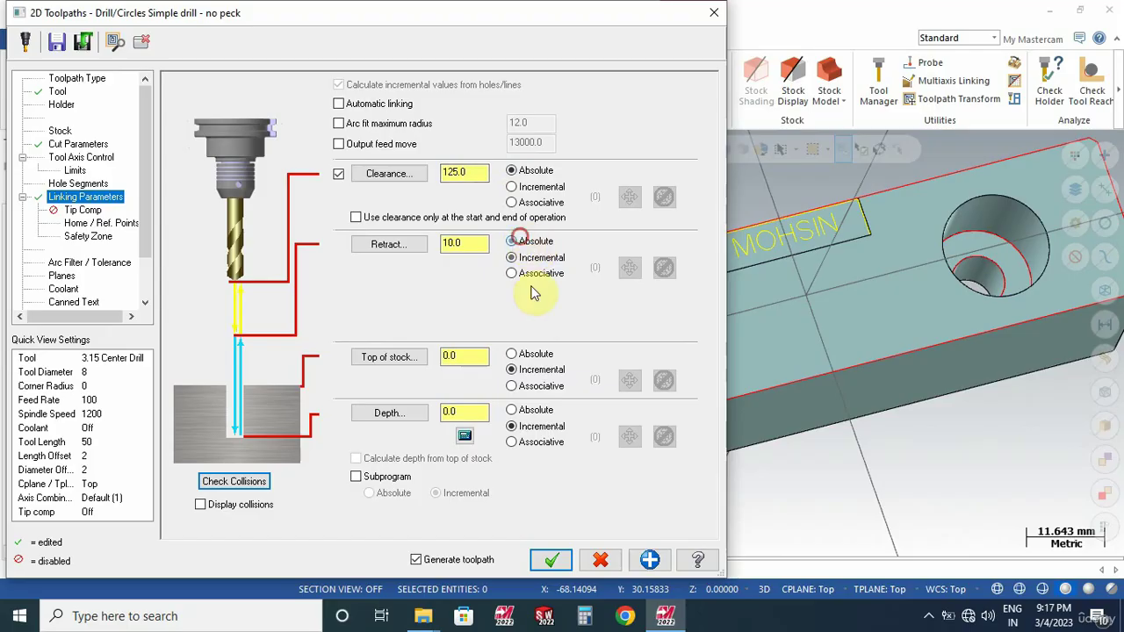
click(518, 355)
click(518, 411)
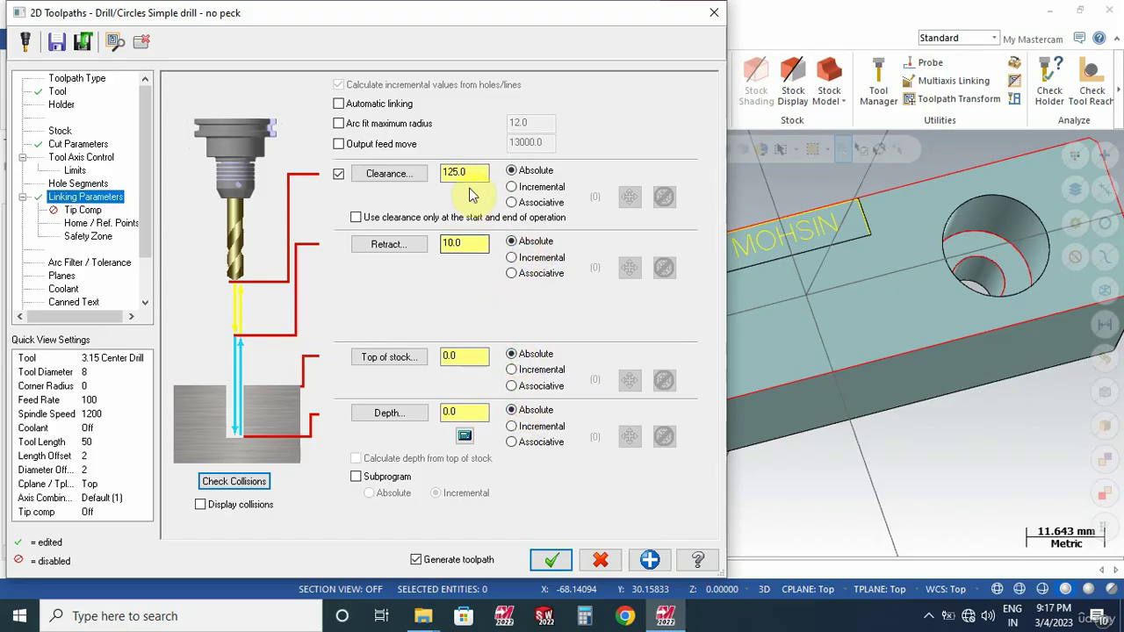
- Set clearance to 25, retract to 2 and depth to -2, and generate the center drilling toolpath
double_click(474, 174)
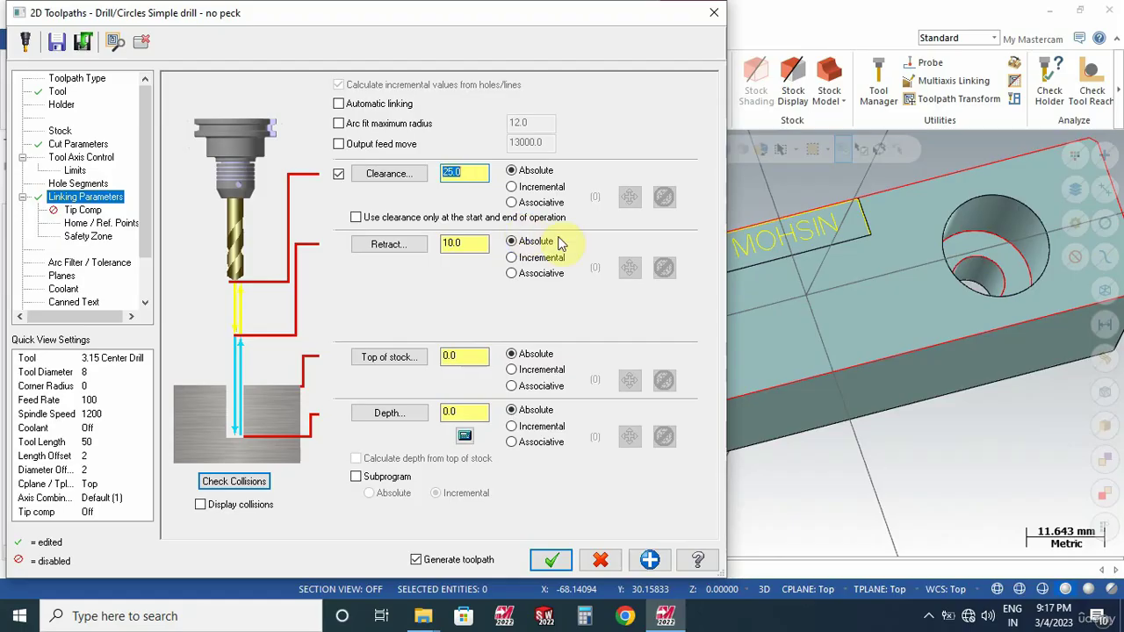
double_click(476, 250)
text(2)
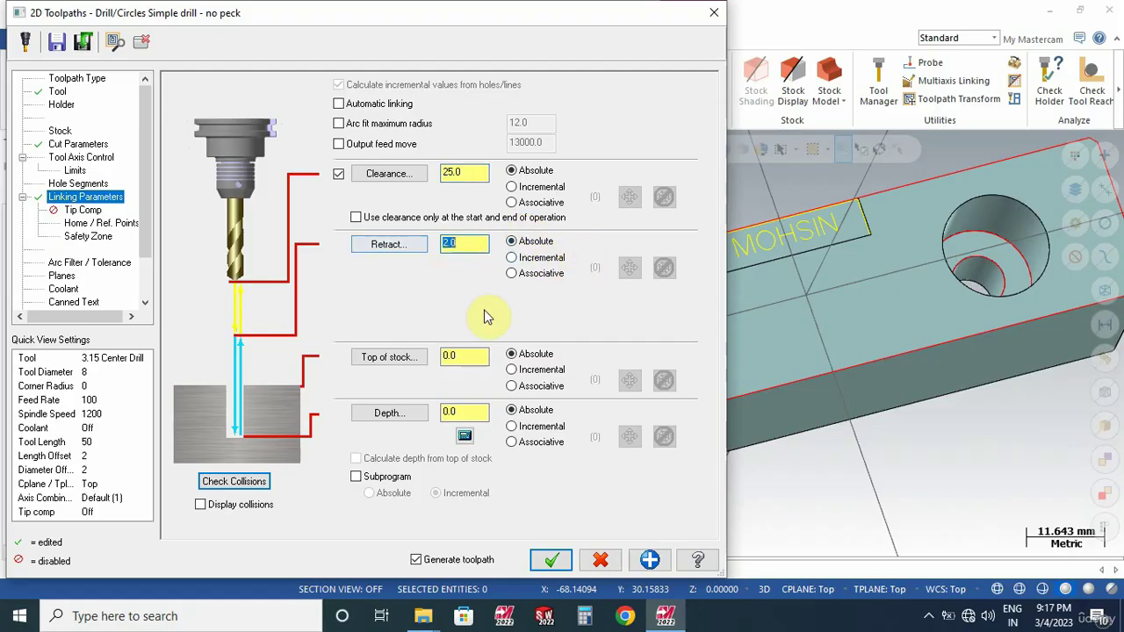
double_click(478, 411)
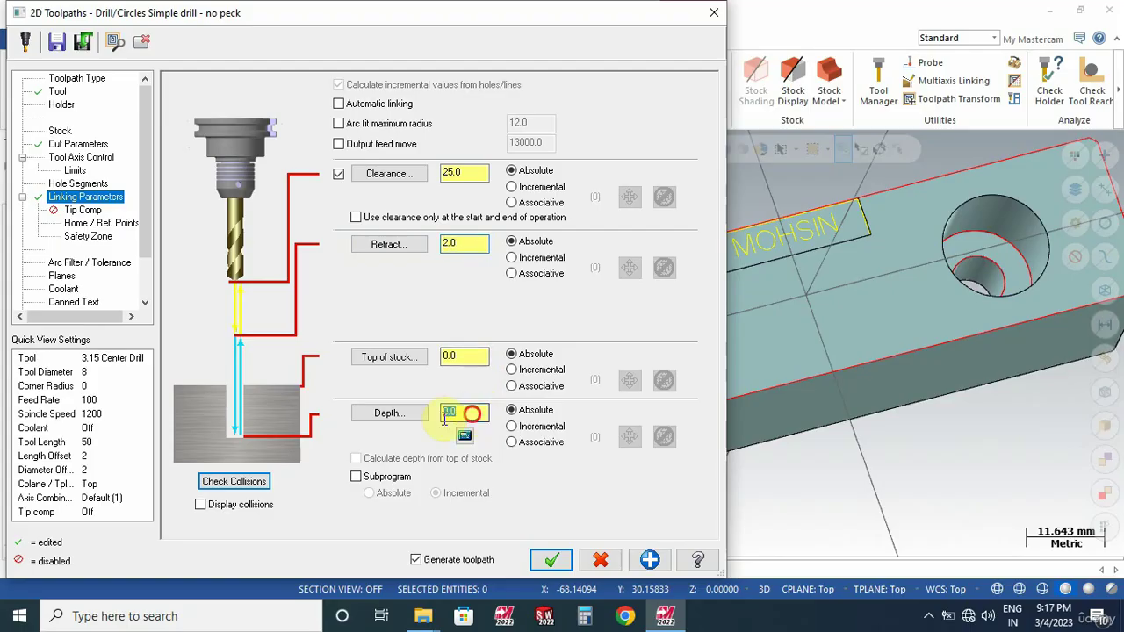
text(-2)
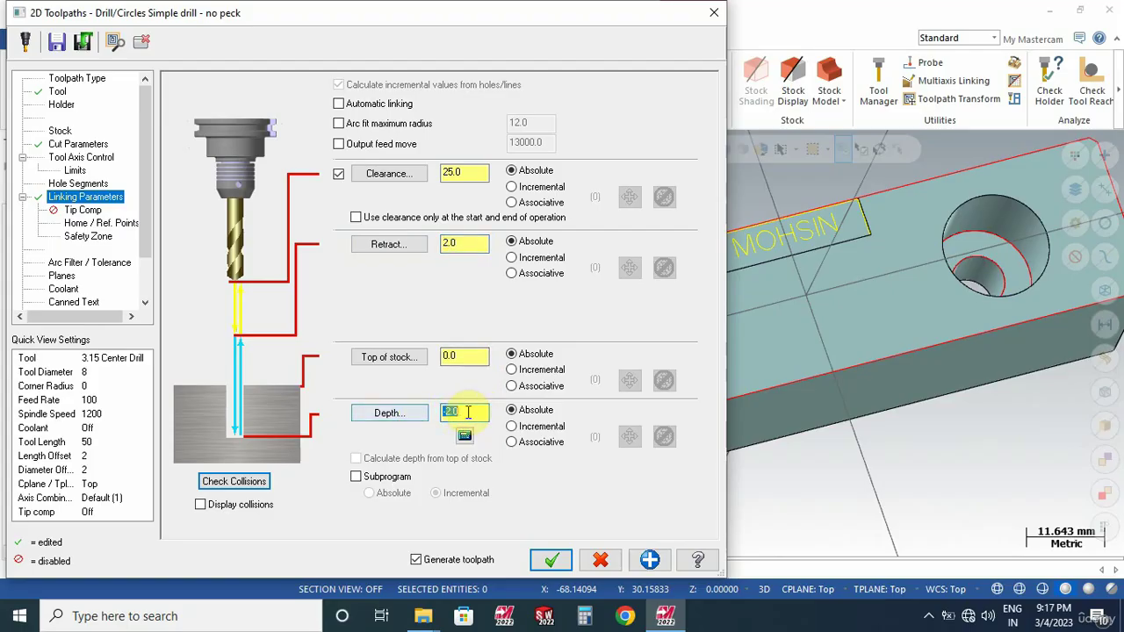
click(550, 560)
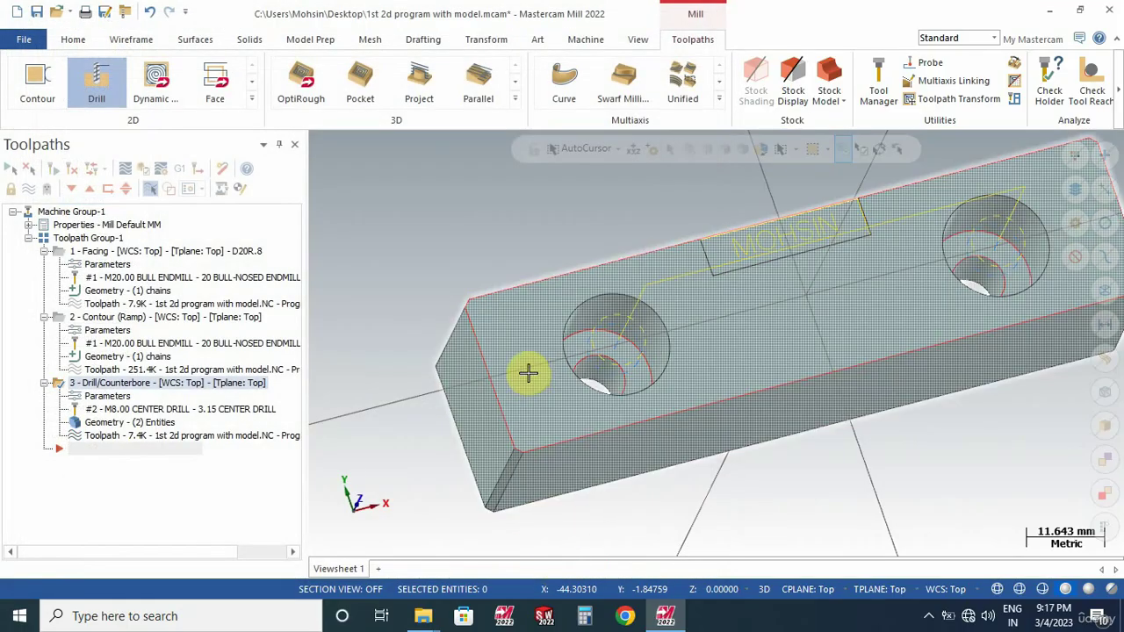
- Duplicate the center drilling operation below the original and collapse the facing and contour operations in the toolpath list
mouse_move(505, 221)
middle_down()
mouse_move(527, 231)
mouse_move(522, 191)
mouse_move(446, 235)
middle_up()
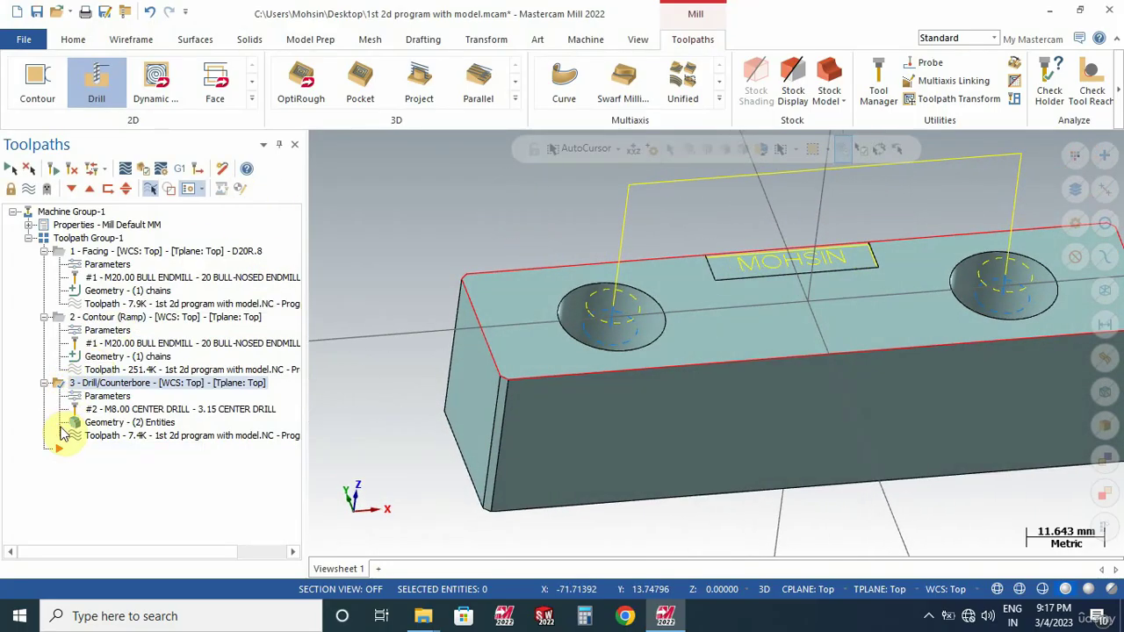
key(ctrl+v)
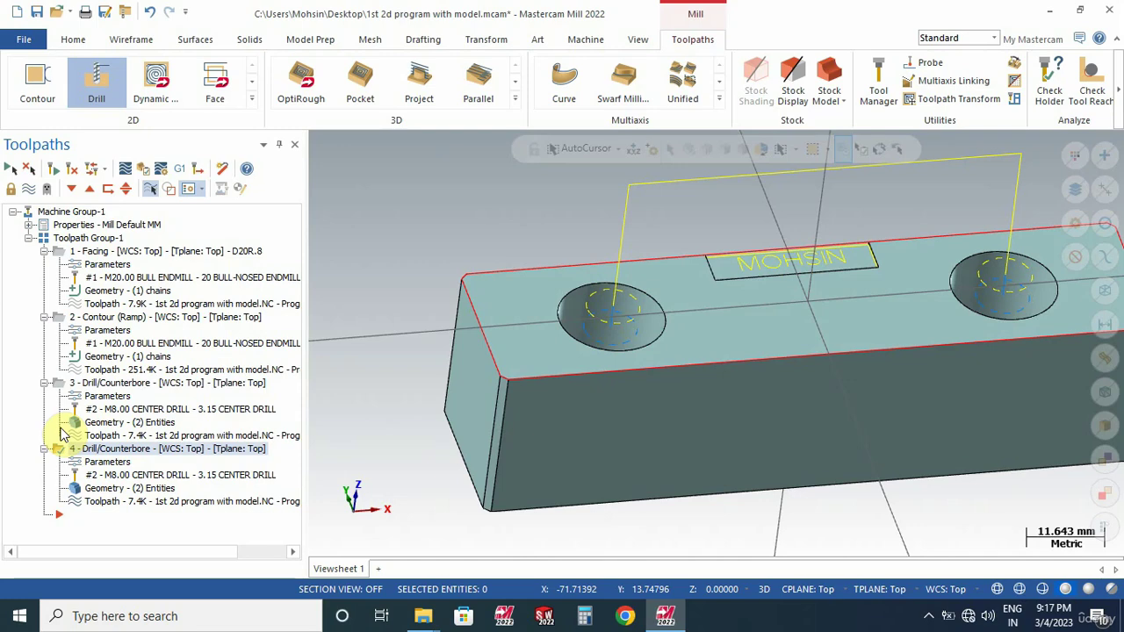
click(44, 251)
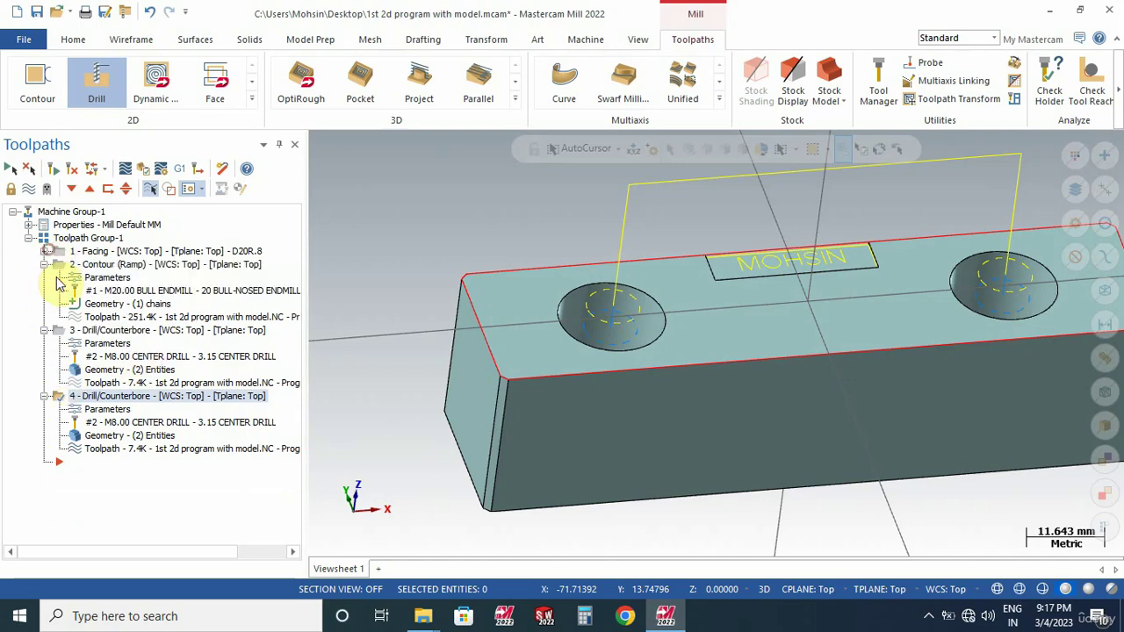
click(44, 264)
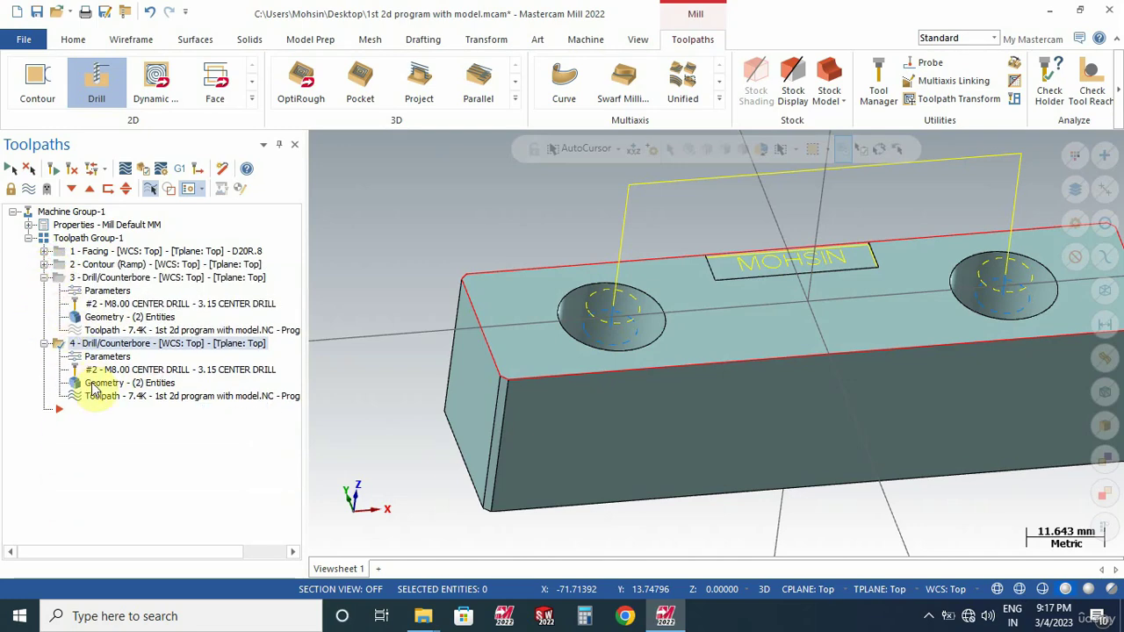
- Create a new drill tool in the copied drilling operation's parameters using the standard size 8 Screw Machine
click(113, 359)
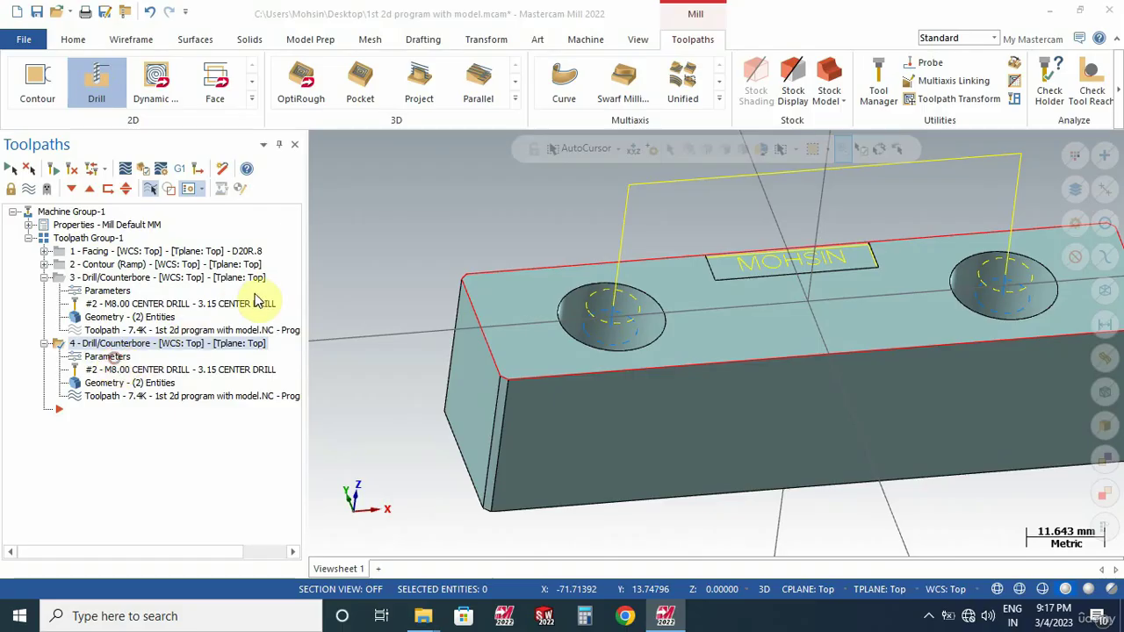
click(58, 91)
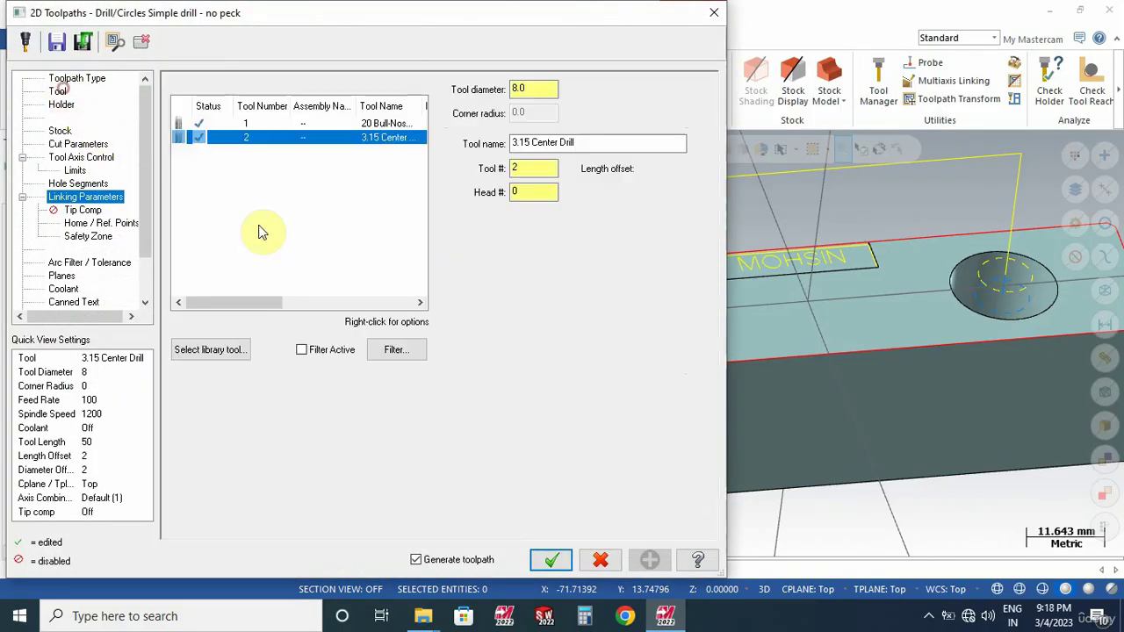
right_click(300, 201)
click(359, 230)
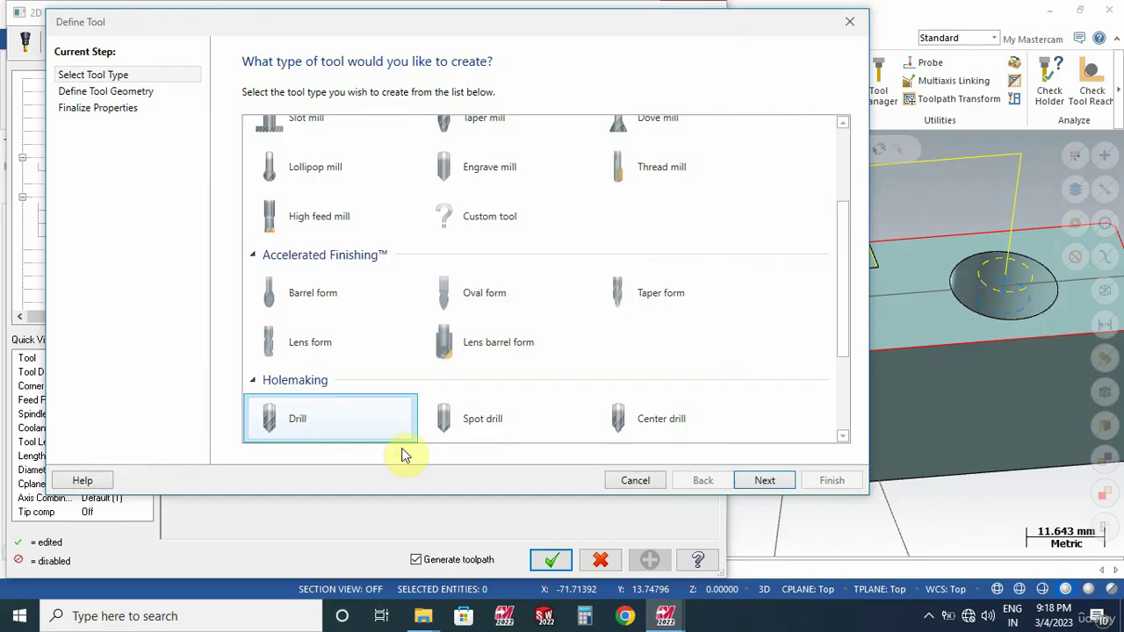
click(760, 481)
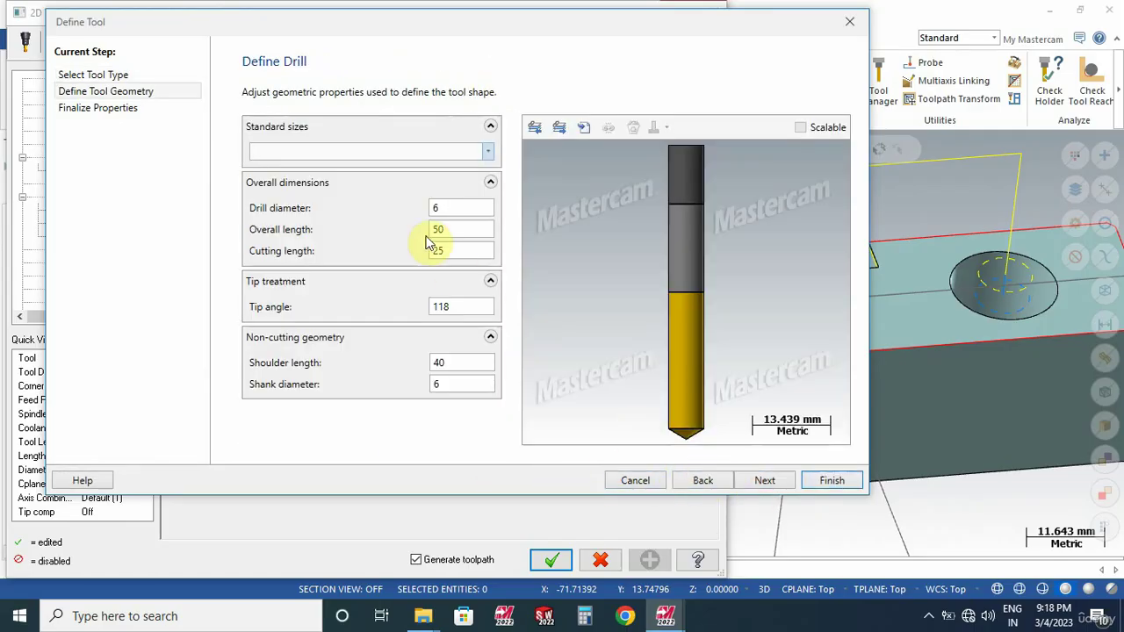
text(8)
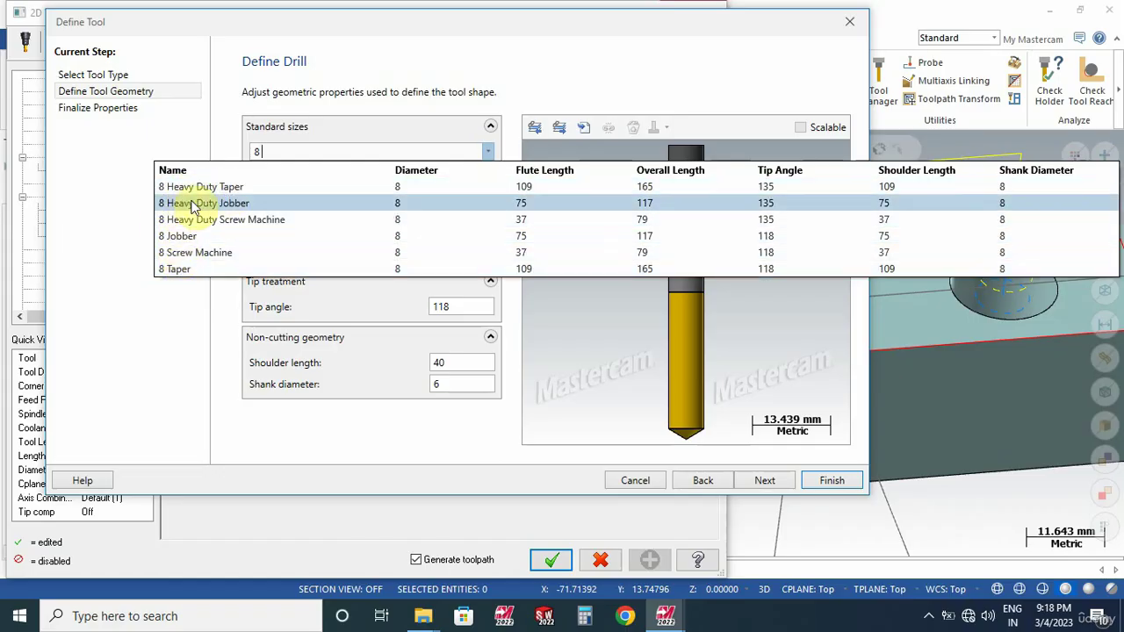
click(221, 254)
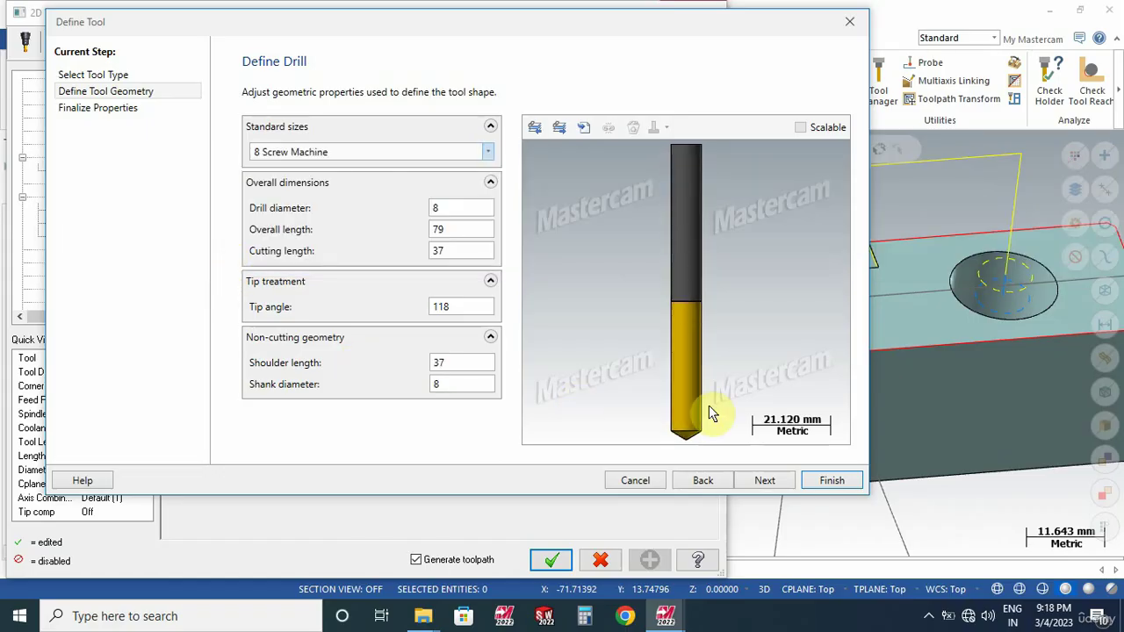
- Set the 8 mm drill's spindle speed to 600 and feed rate to 60, and finish the tool definition
click(765, 480)
double_click(499, 365)
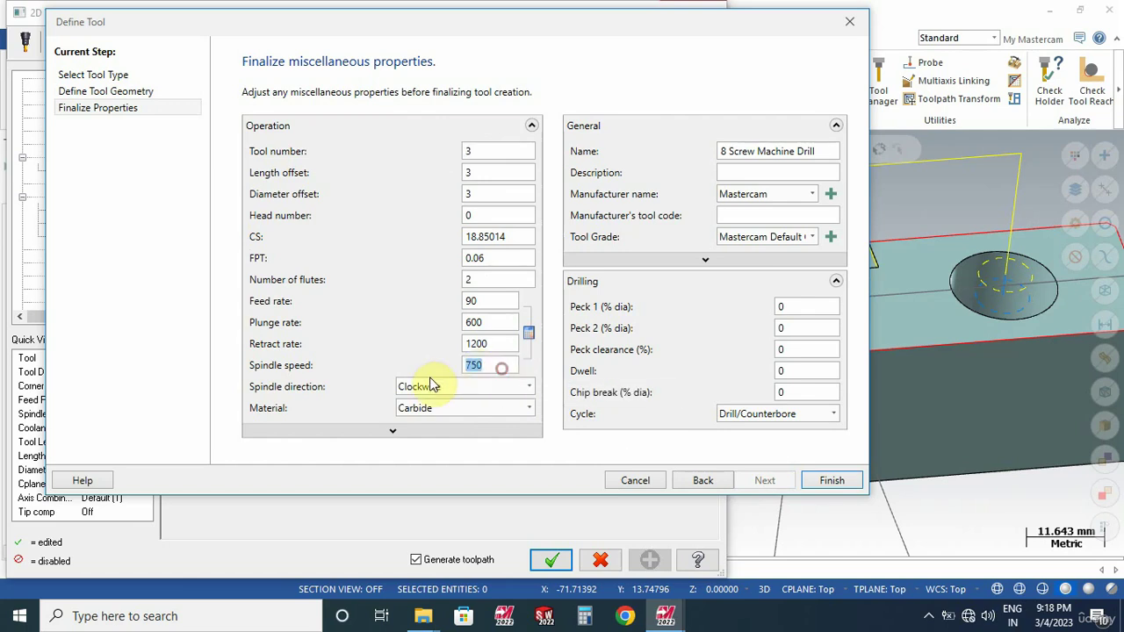
text(4775/8)
key(Return)
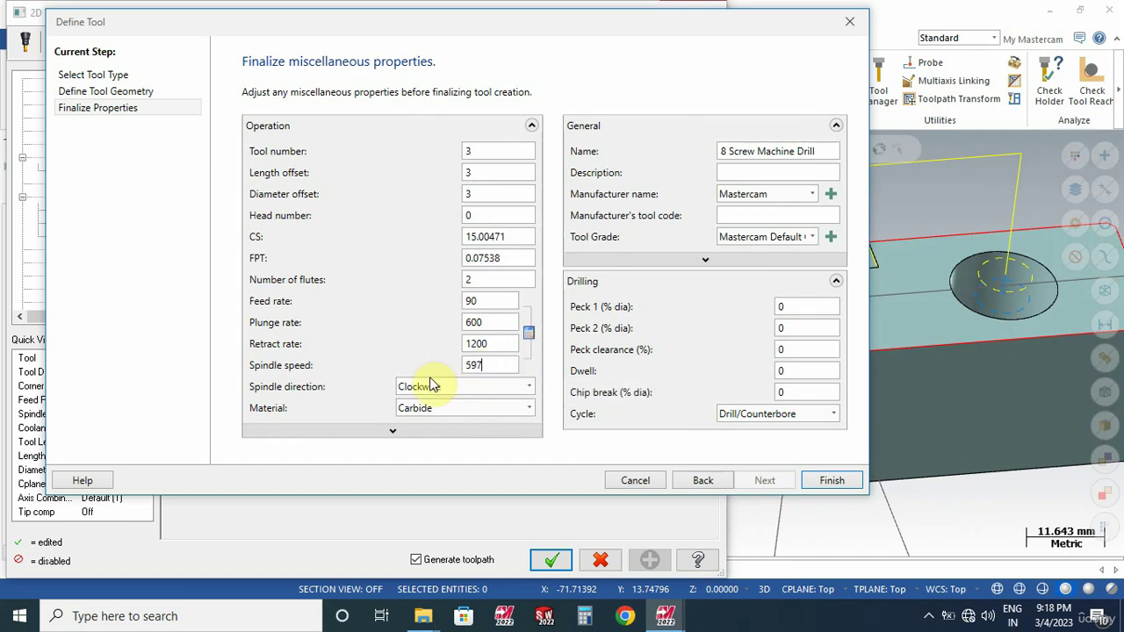
text(600)
double_click(489, 300)
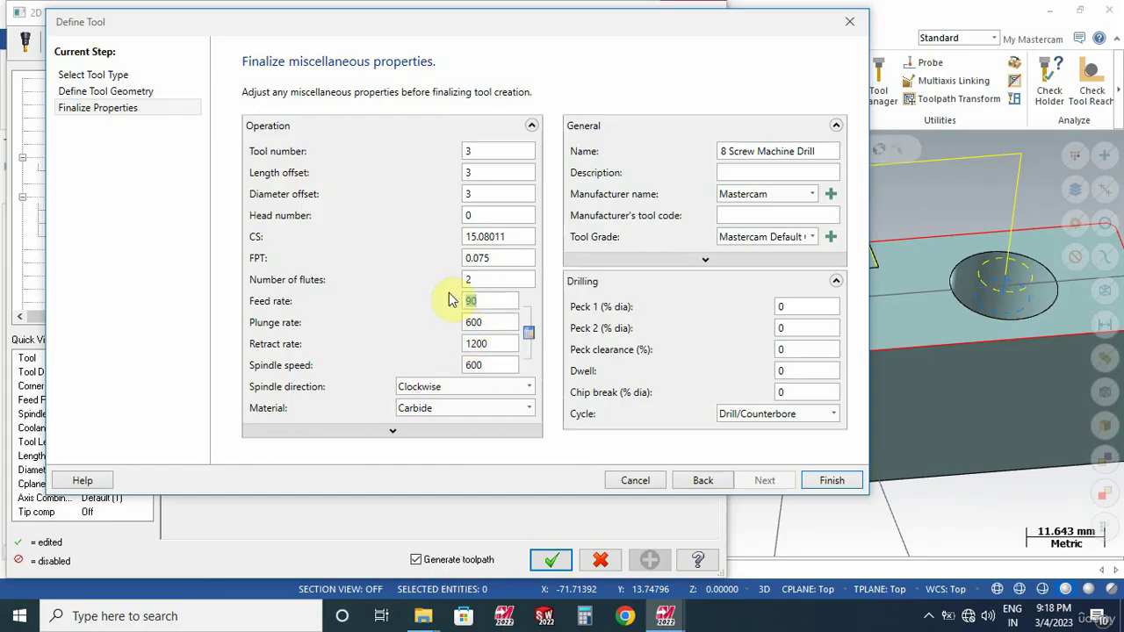
click(831, 481)
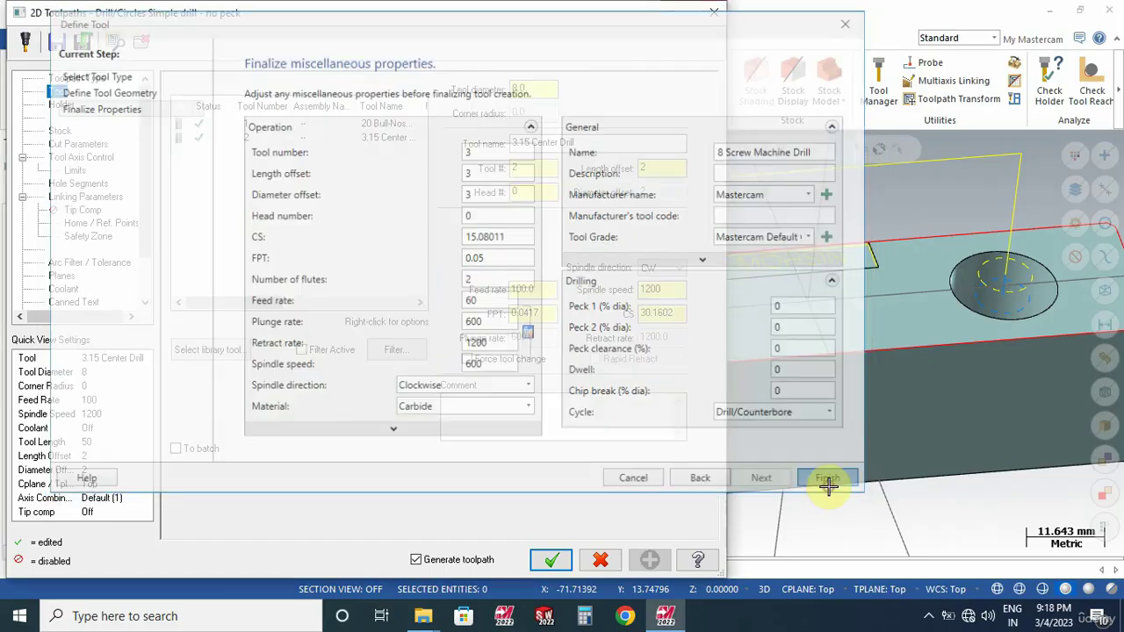
- Set the 8 mm drilling operation's feed rate to 60 and spindle speed to 600, and add the comment "D10 DRILL"
double_click(533, 290)
text(6)
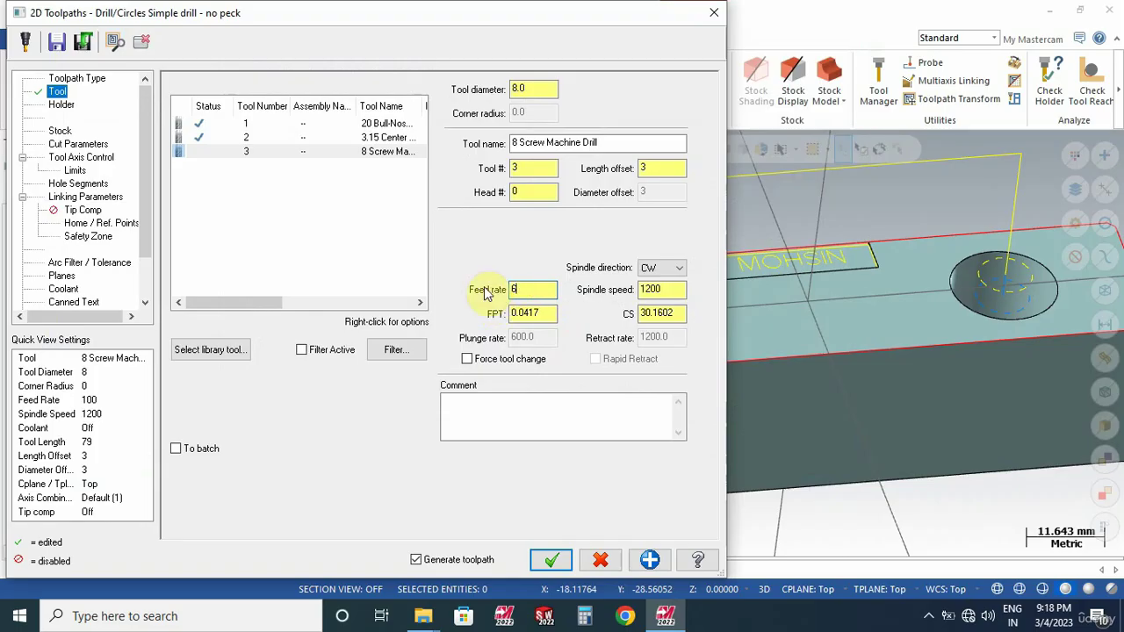
text(0)
double_click(663, 290)
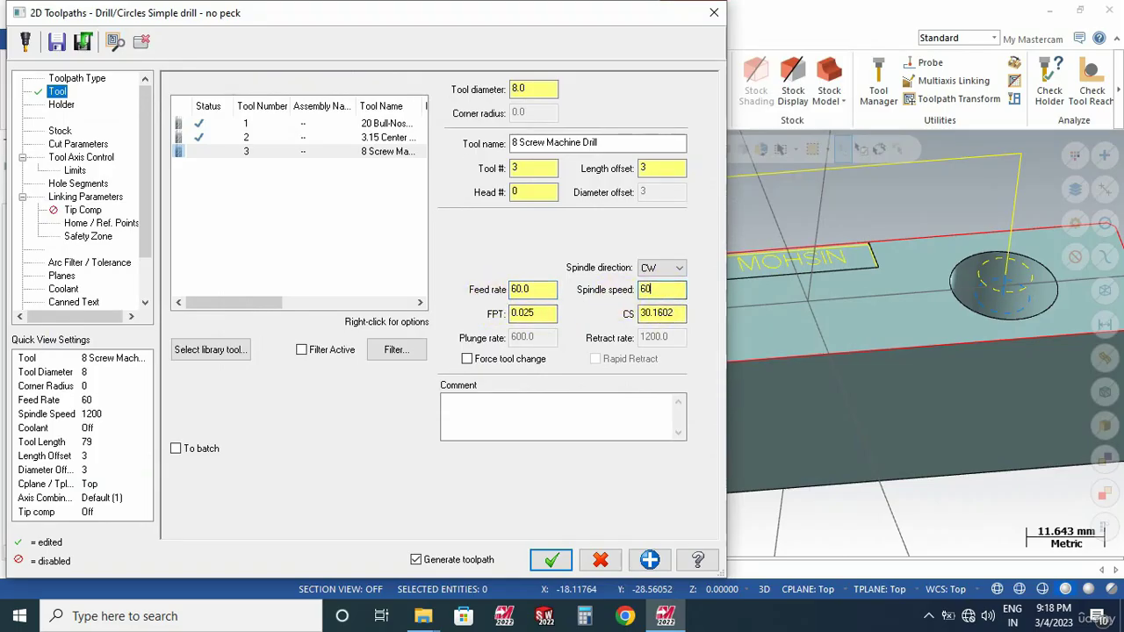
click(579, 418)
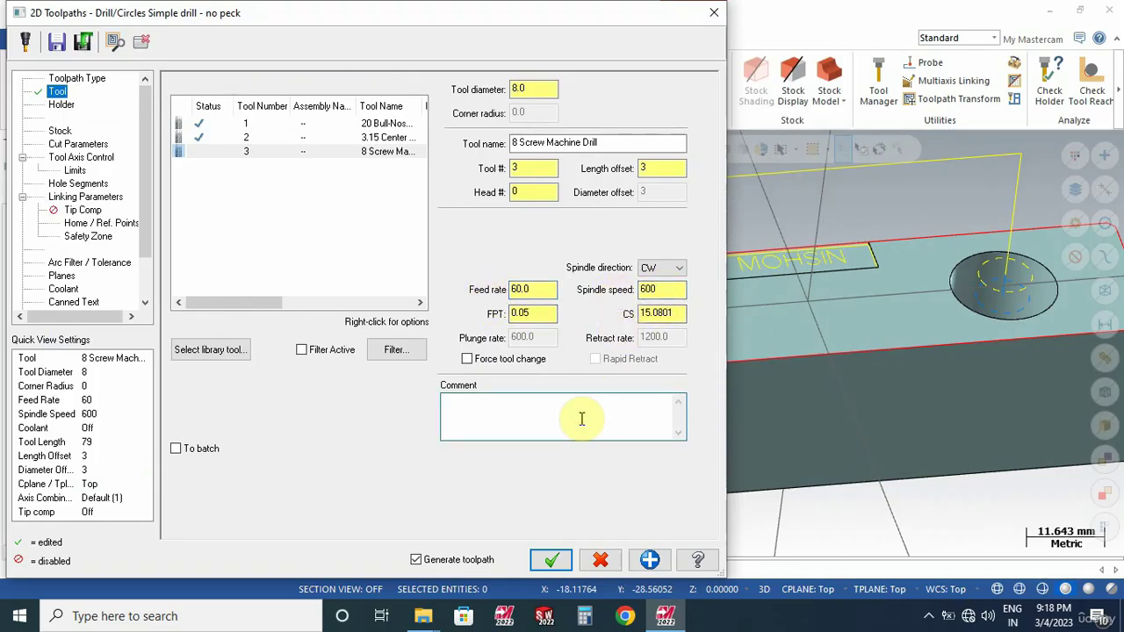
text(D10 DRILL)
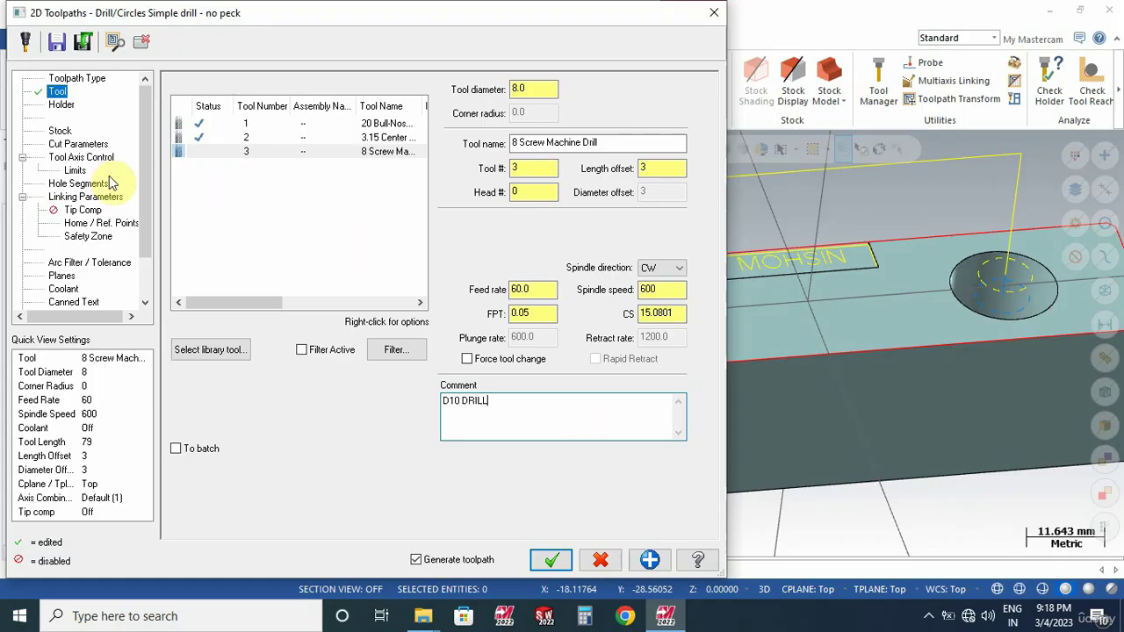
- Change the drilling cycle to Peck Drill with a peck of 2
click(58, 146)
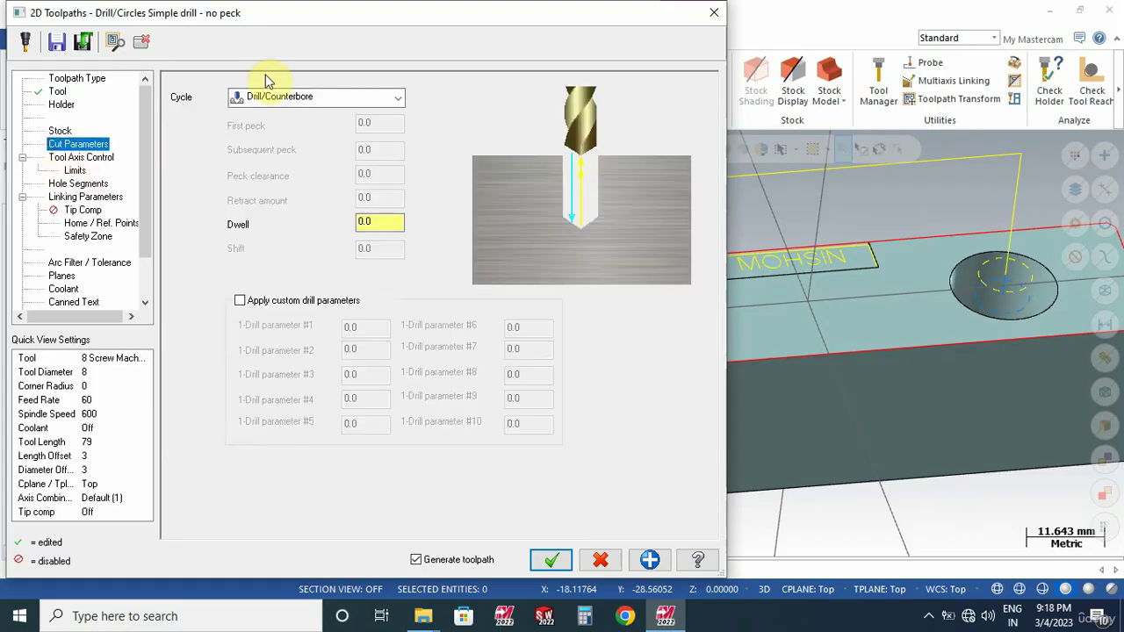
click(289, 98)
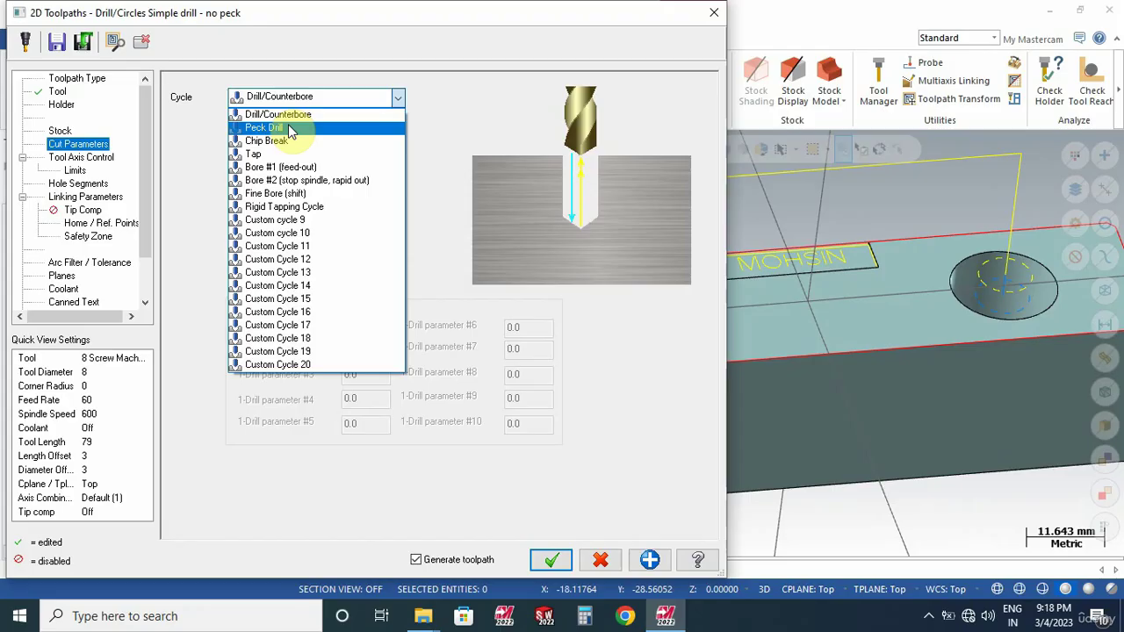
click(290, 129)
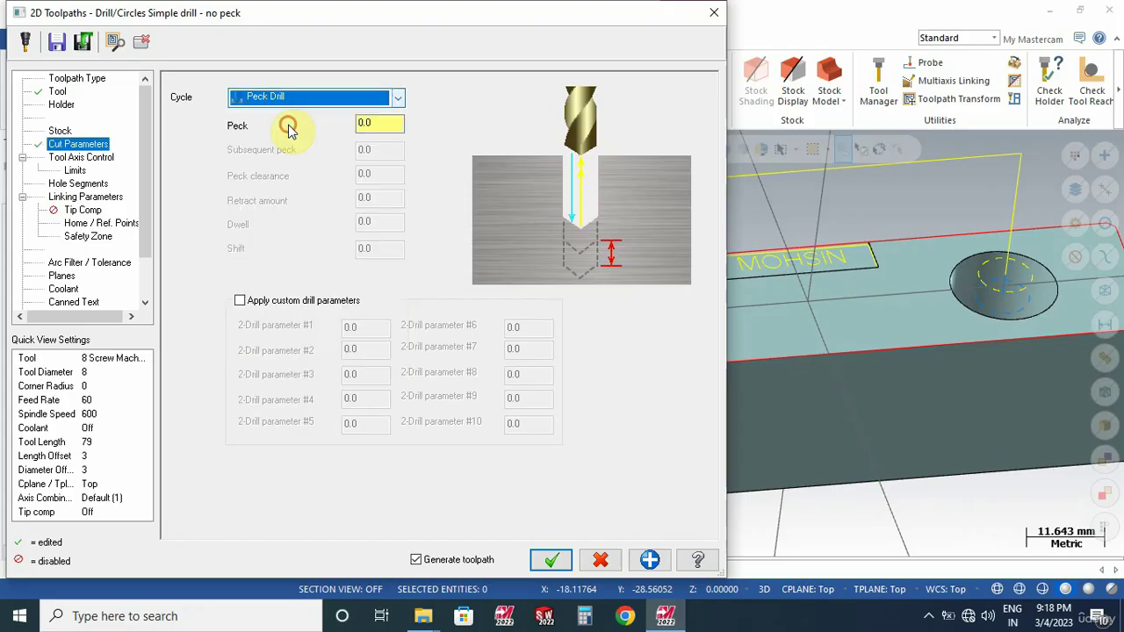
click(377, 122)
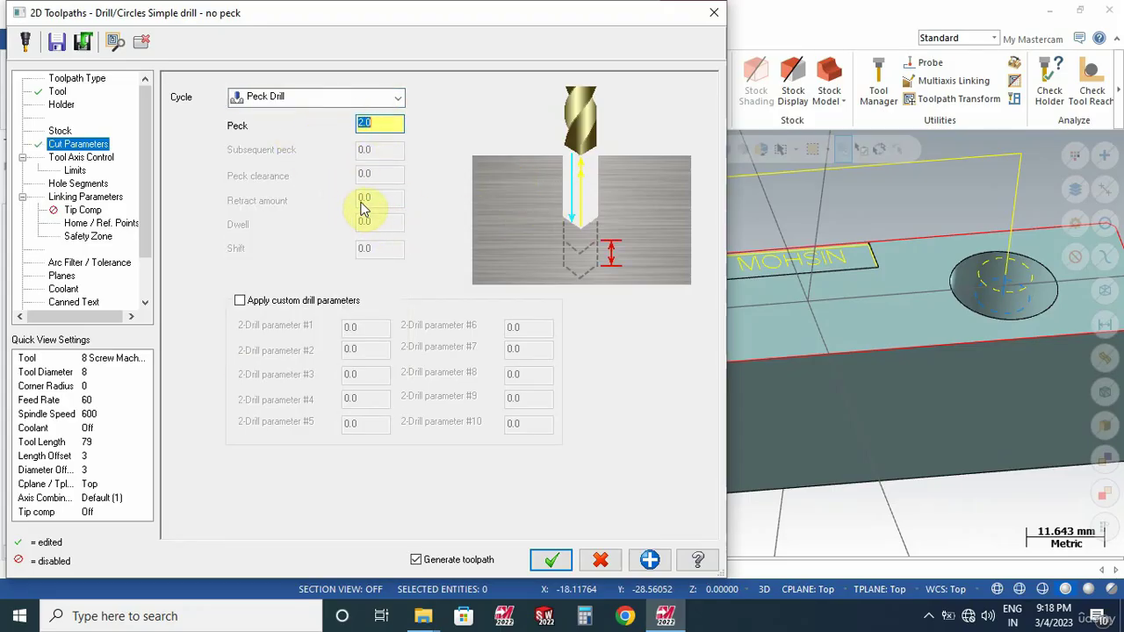
- Set the drilling depth to -30 and generate the peck drilling toolpath
click(85, 197)
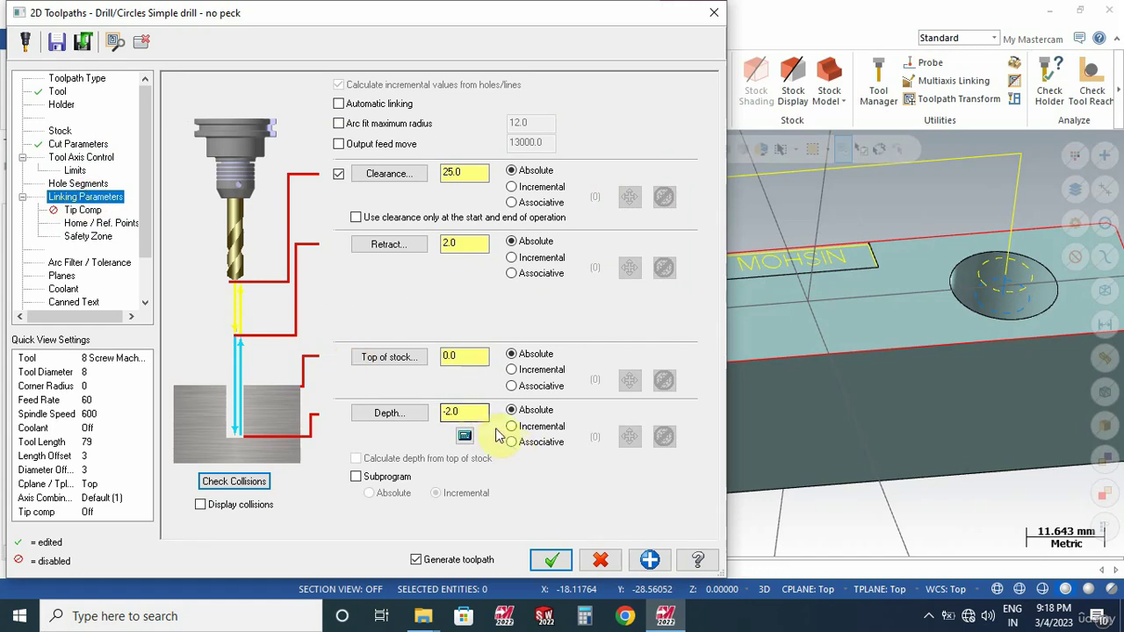
click(458, 411)
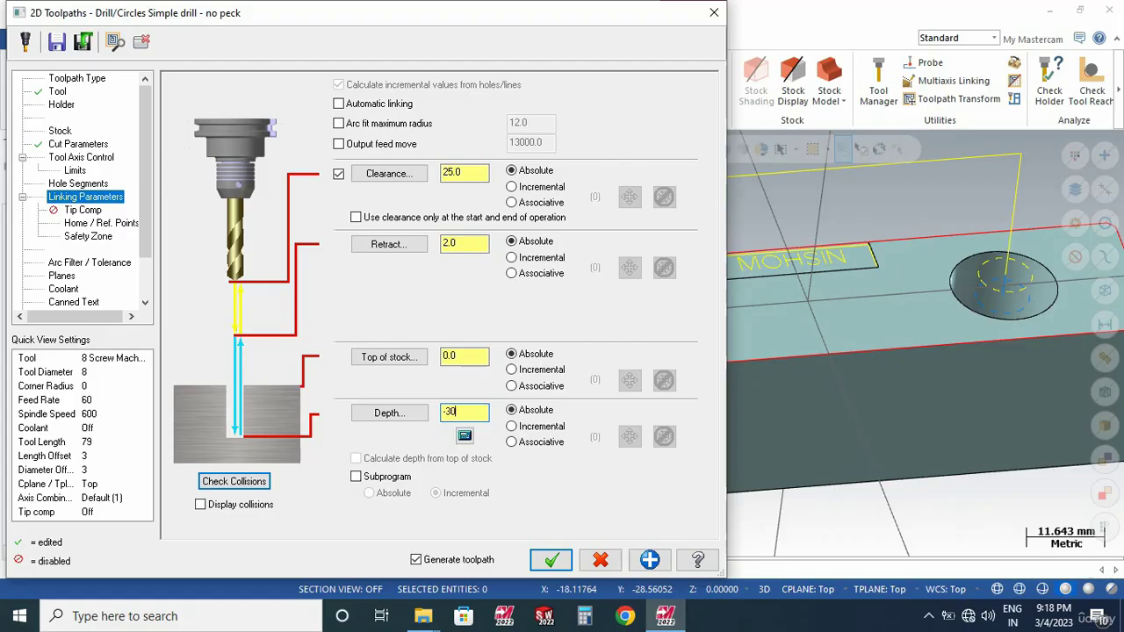
click(551, 560)
- Collapse the center drilling and peck drilling operations in the toolpath list
middle_drag(642, 337, 632, 381)
scroll(632, 381, down, 2)
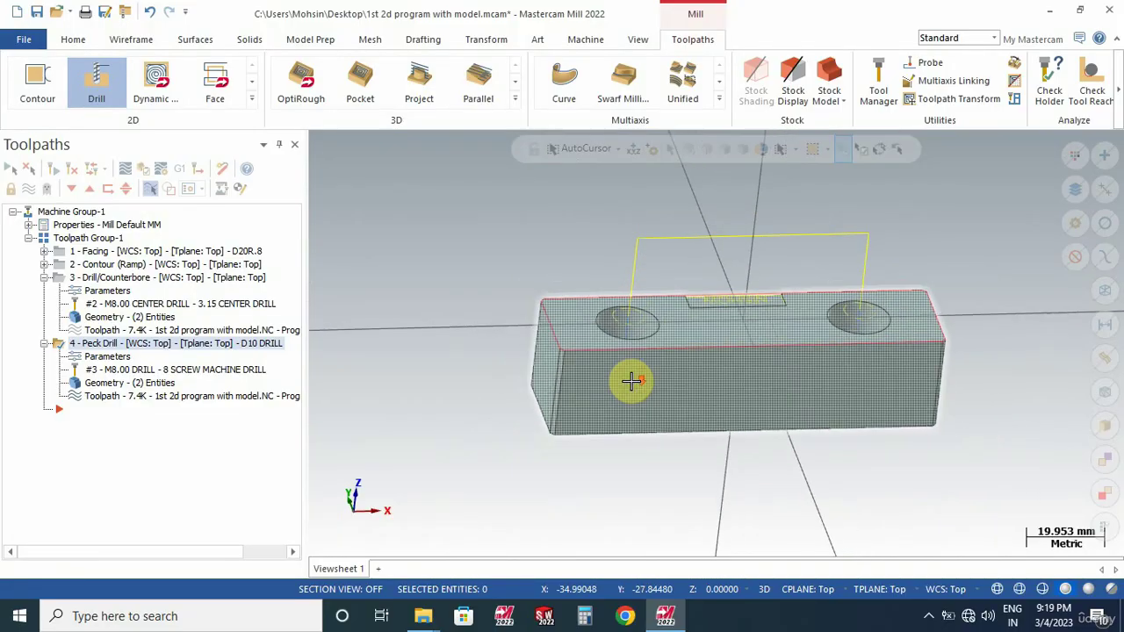
click(44, 277)
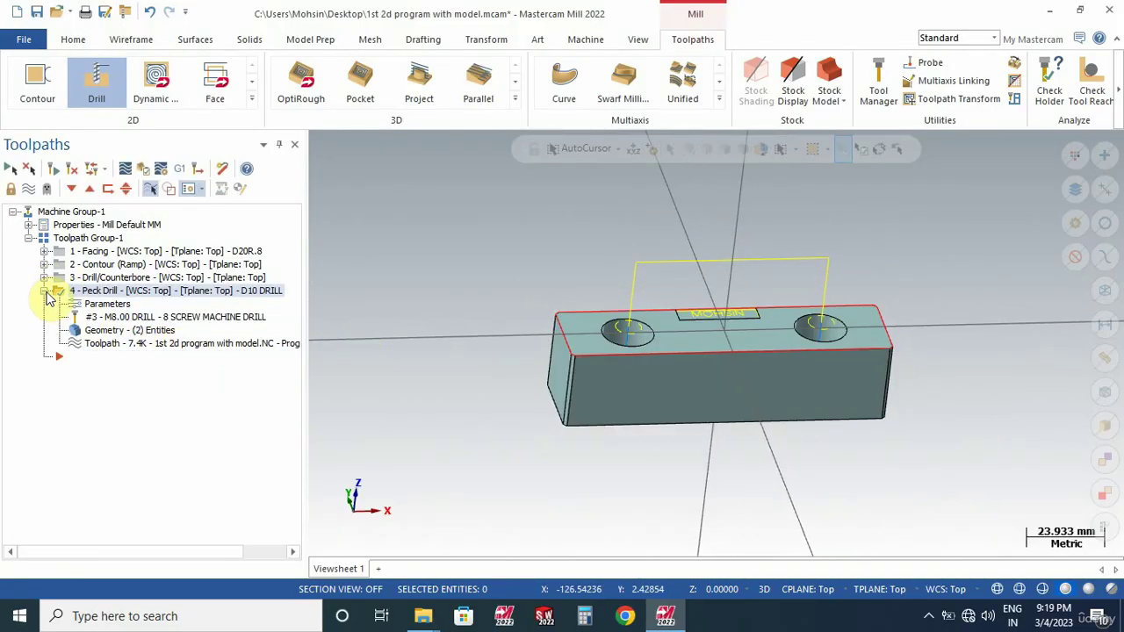
click(45, 291)
- Examine the block's top face and its two stepped holes from above
middle_drag(597, 272, 582, 318)
scroll(700, 318, up, 5)
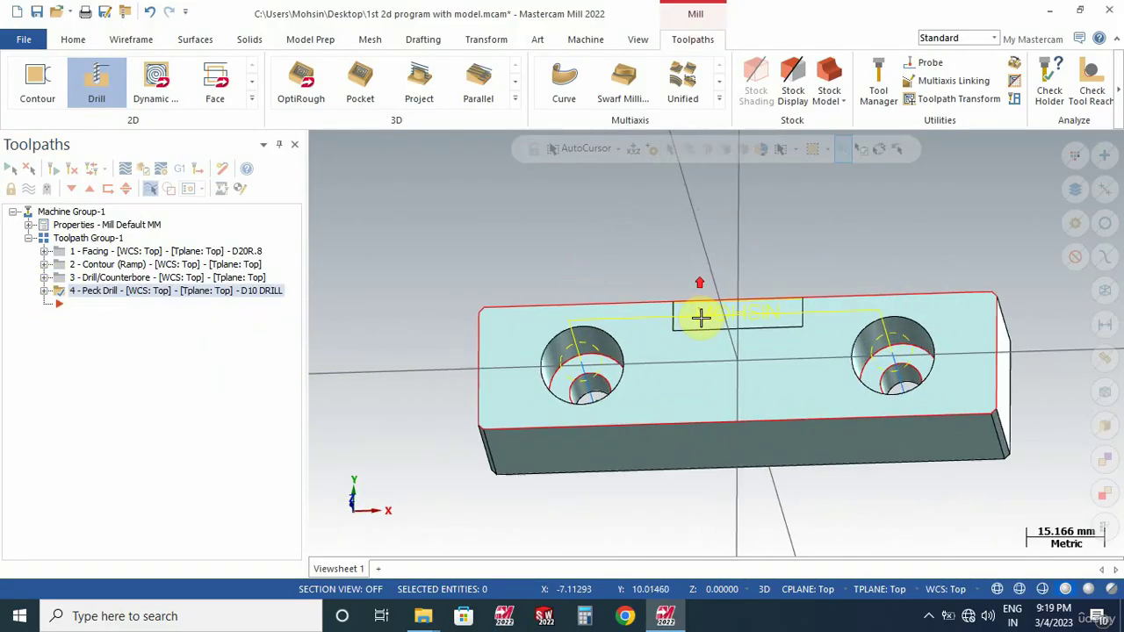
scroll(724, 323, down, 2)
scroll(728, 351, up, 1)
scroll(720, 360, down, 4)
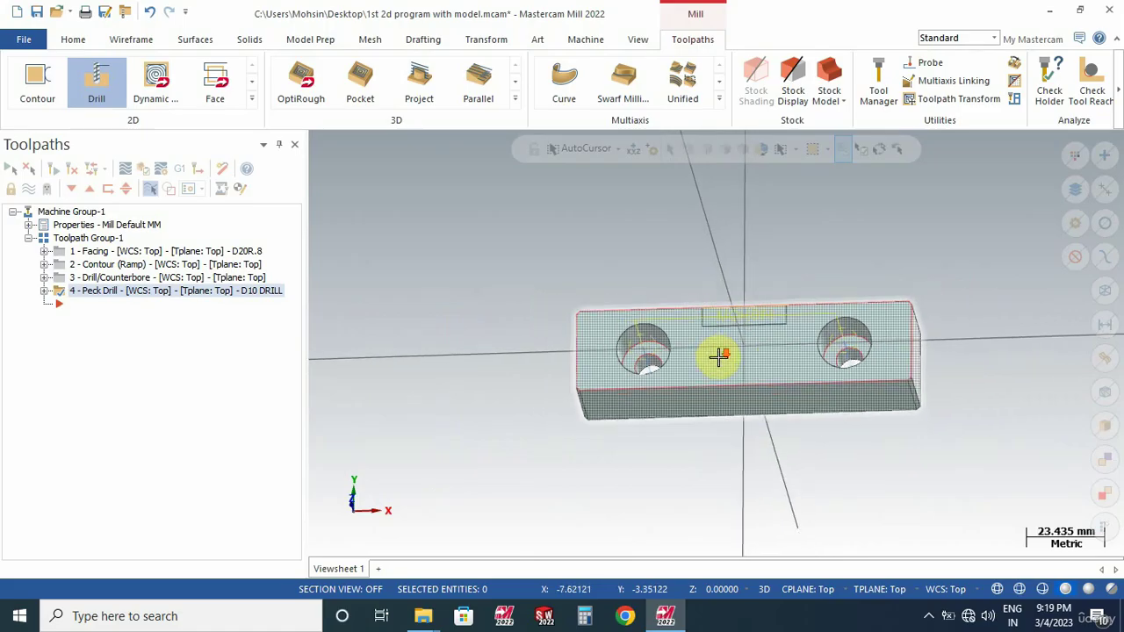
scroll(720, 359, up, 4)
middle_drag(720, 359, 734, 413)
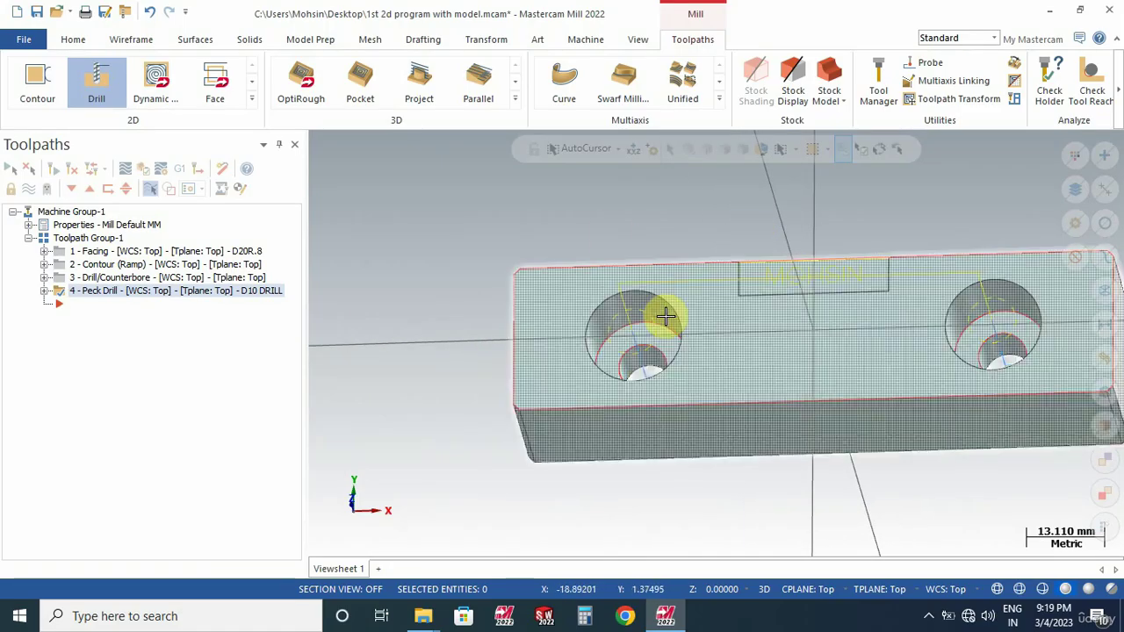
scroll(650, 303, down, 3)
scroll(631, 246, down, 2)
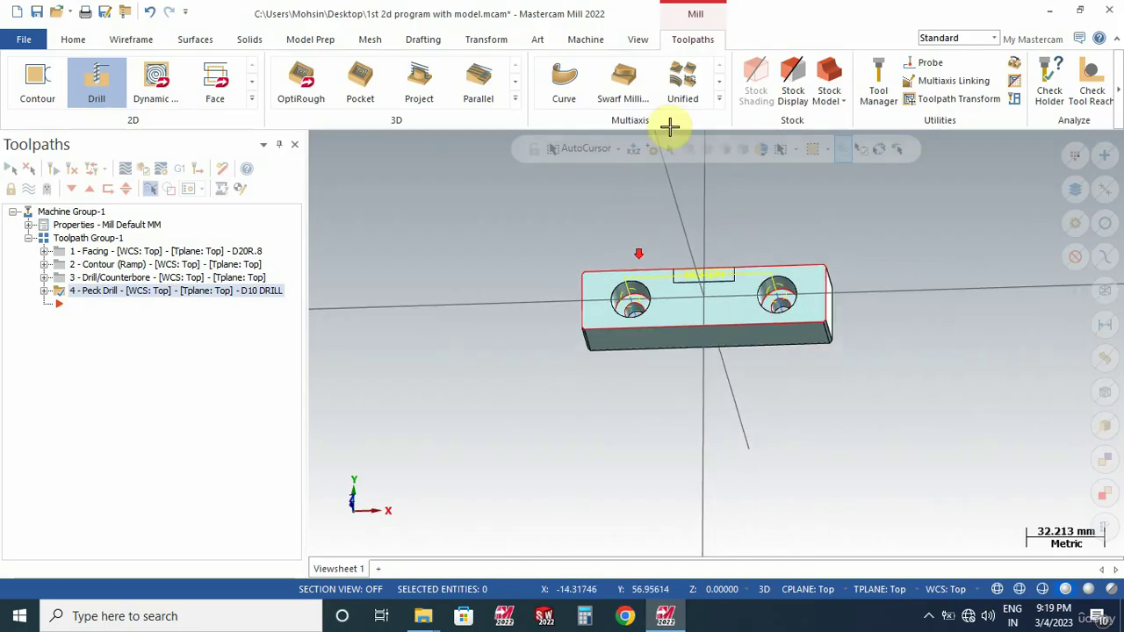
- Start a Face toolpath using the outer edge chain of the block's top face
click(215, 86)
scroll(794, 352, up, 3)
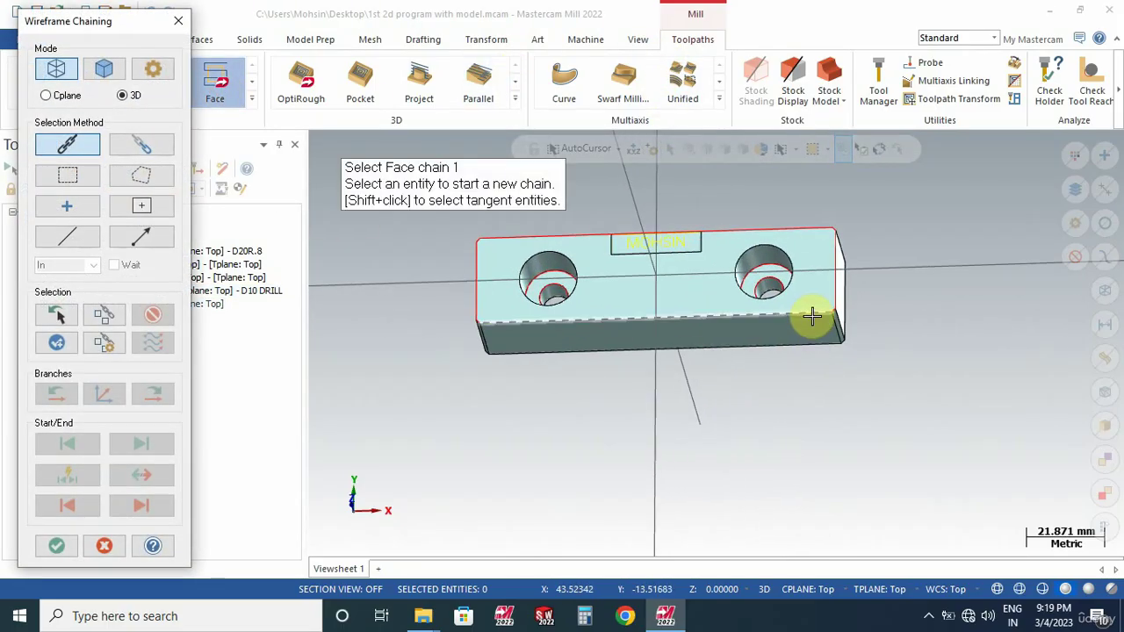
click(813, 314)
click(56, 547)
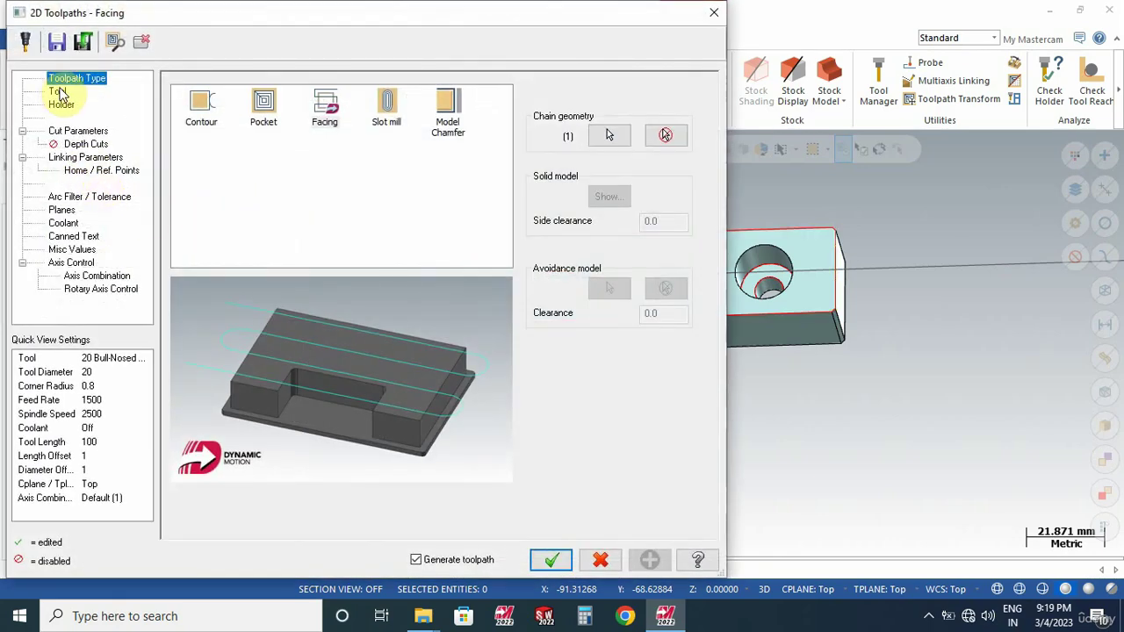
- Create a new flat endmill for the facing operation with a cutting diameter of 10 mm
click(58, 92)
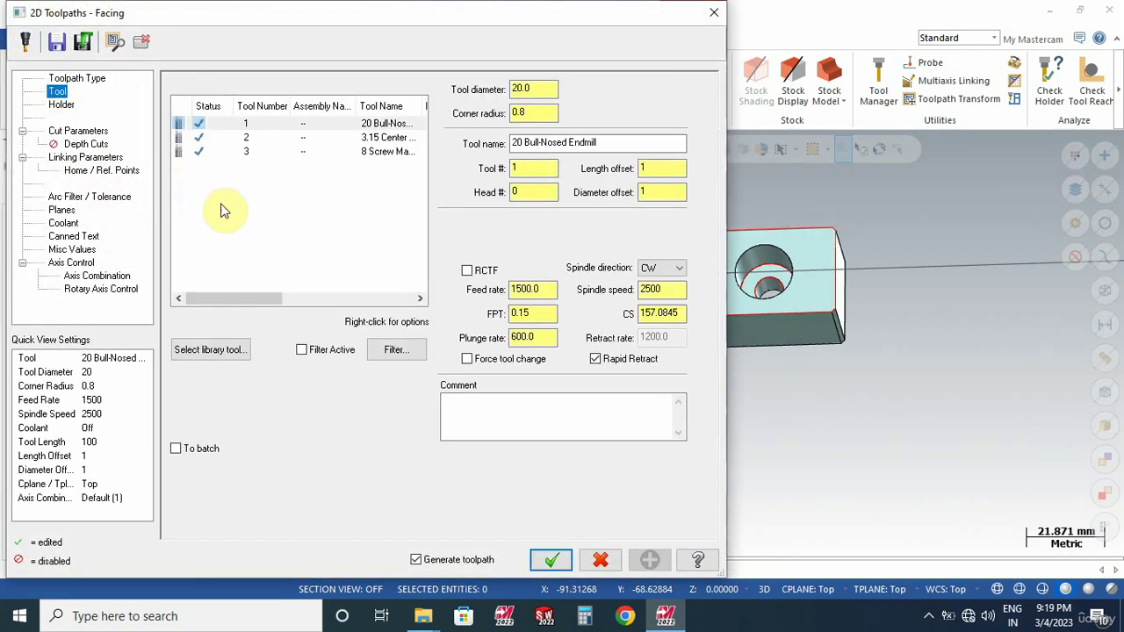
right_click(273, 178)
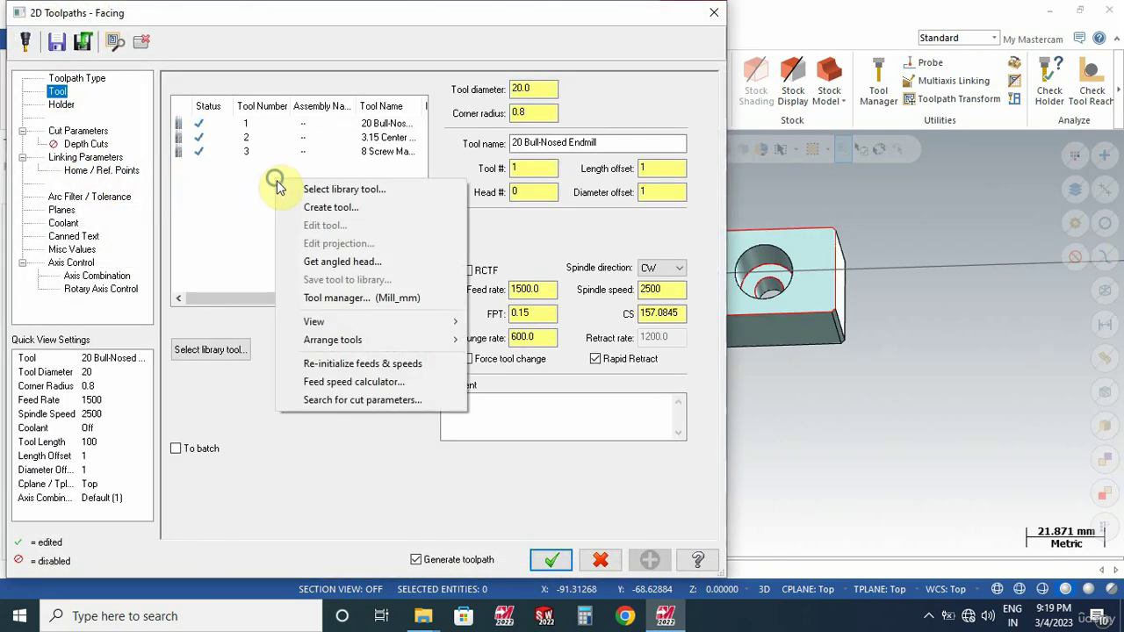
click(324, 209)
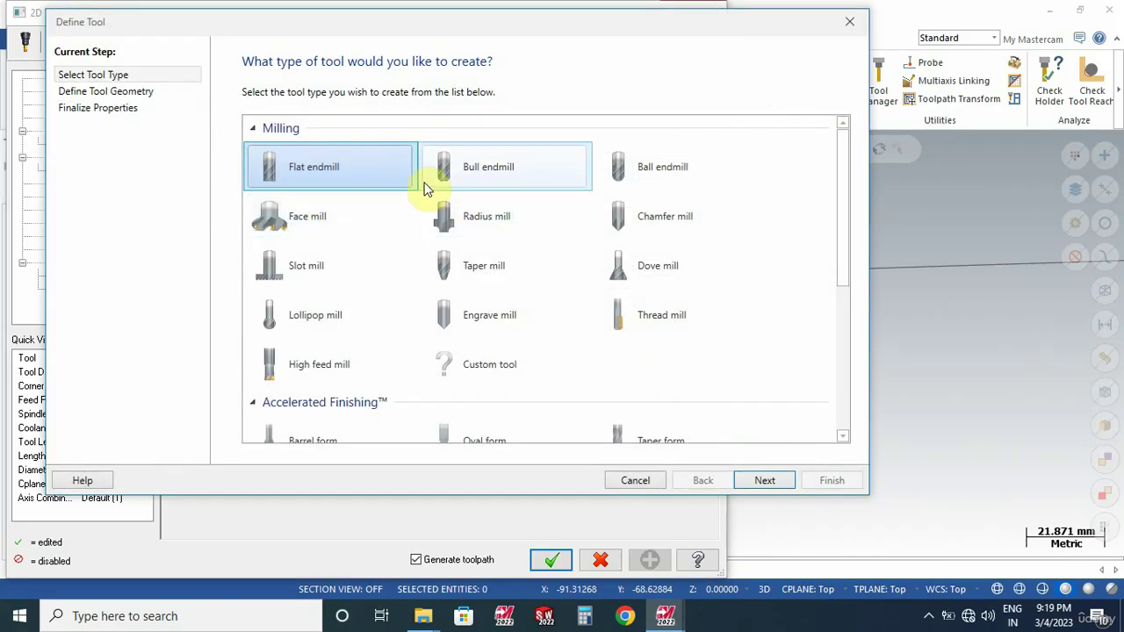
click(348, 166)
click(758, 480)
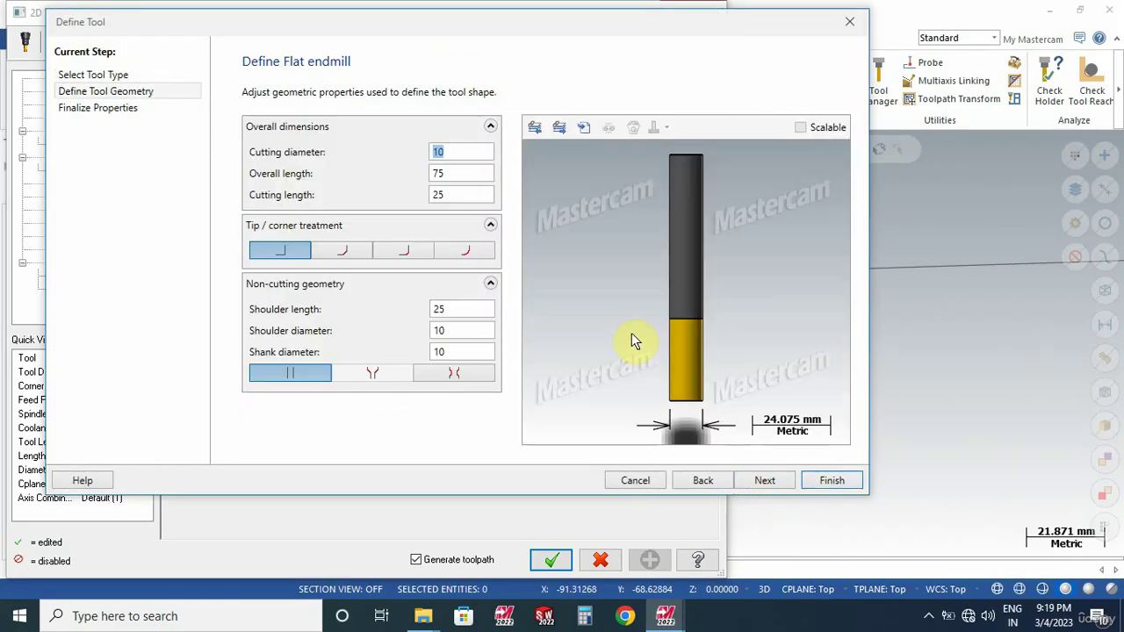
click(772, 485)
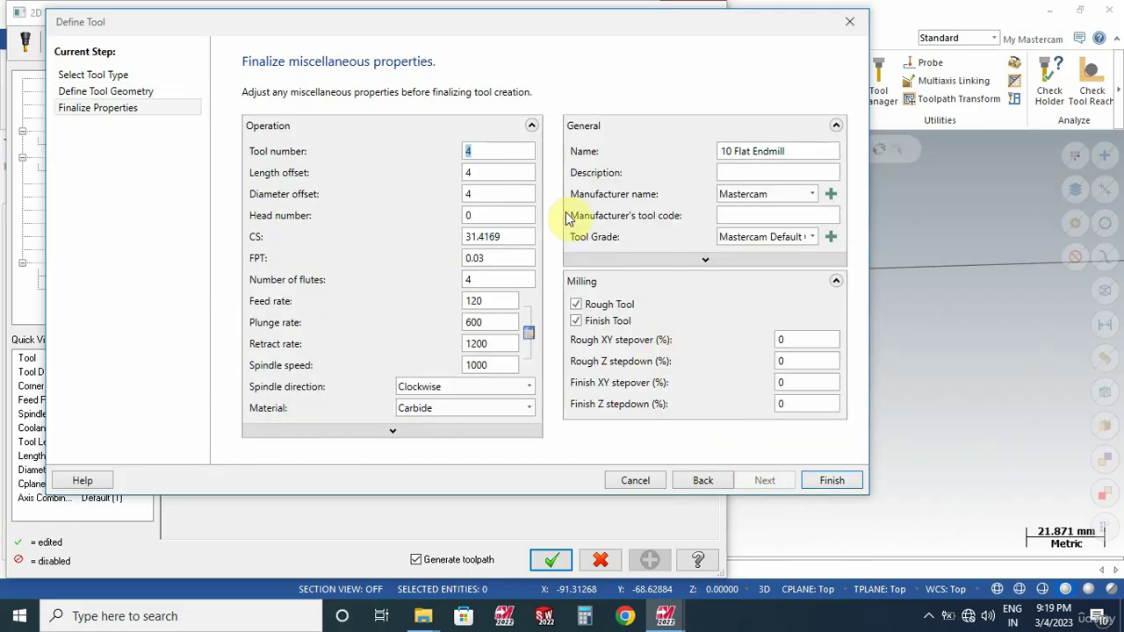
- Set the 10 mm flat endmill's feed rate to 600 and spindle speed to 6000, and finish the tool definition
drag(498, 304, 463, 304)
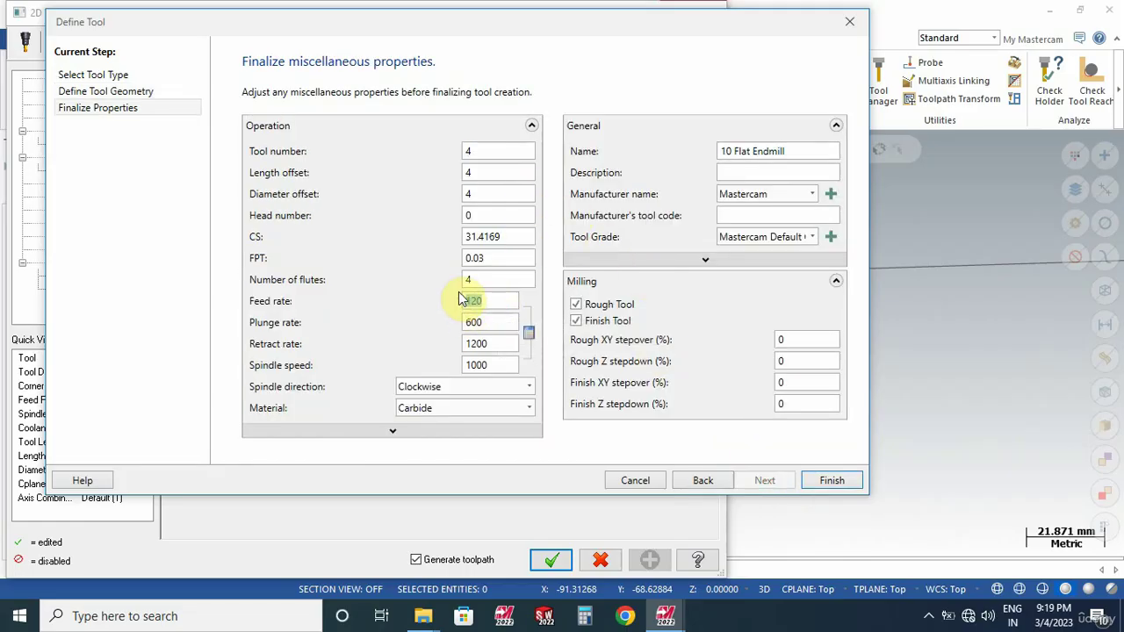
drag(494, 362, 443, 366)
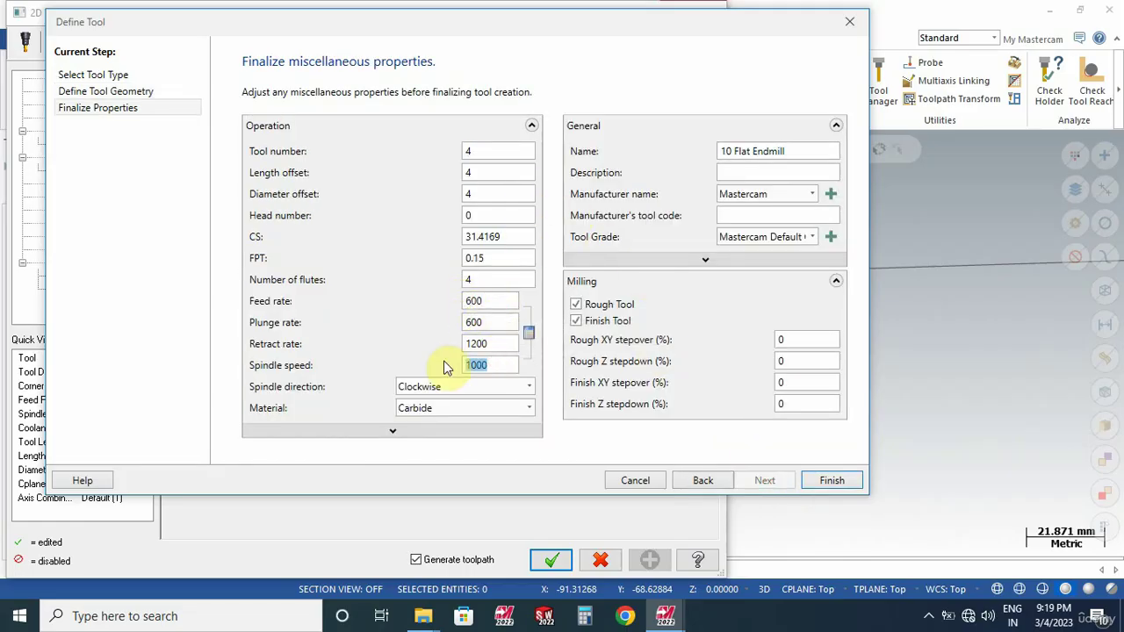
text(6000)
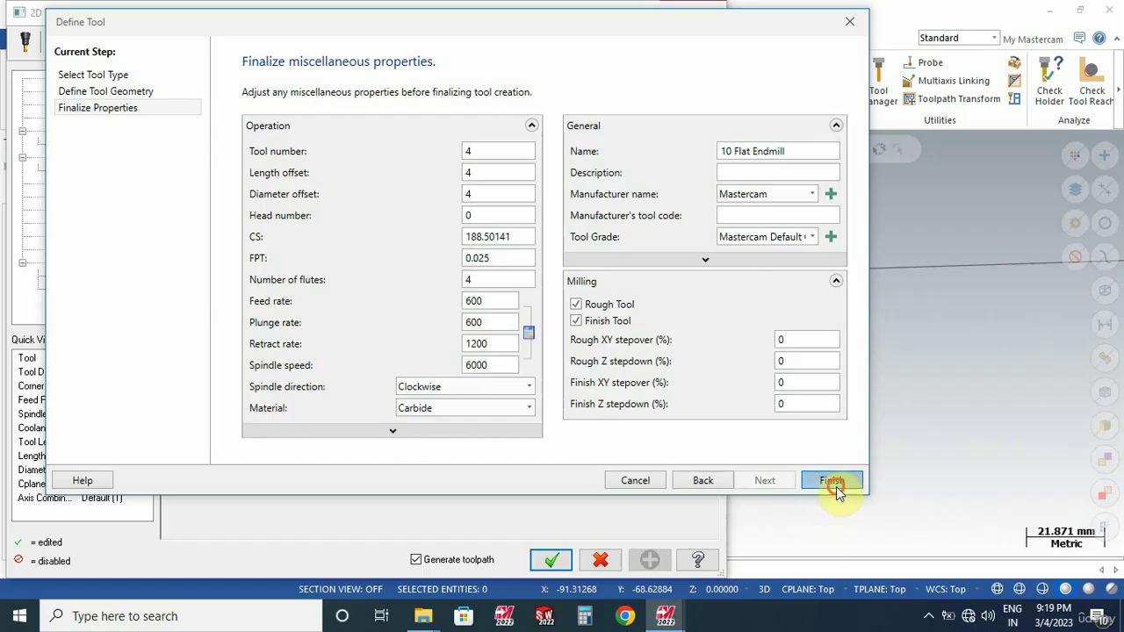
click(835, 486)
- Set the facing cut parameters to 60% stepover, 0 stock to leave on floors and the One way cutting method
click(87, 131)
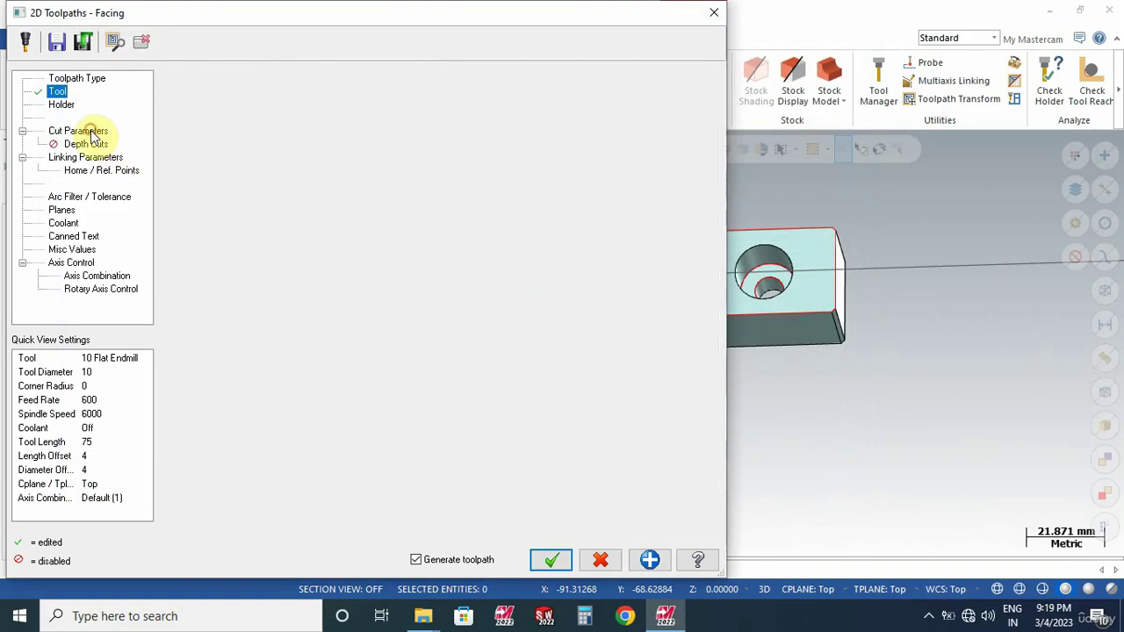
drag(586, 230, 526, 241)
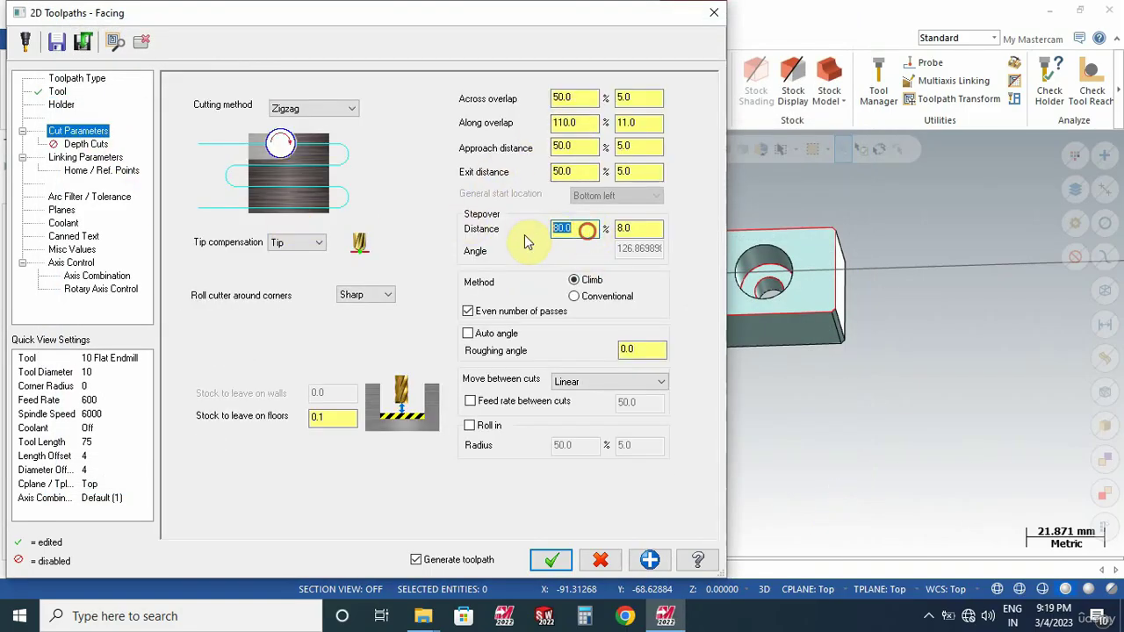
key(Return)
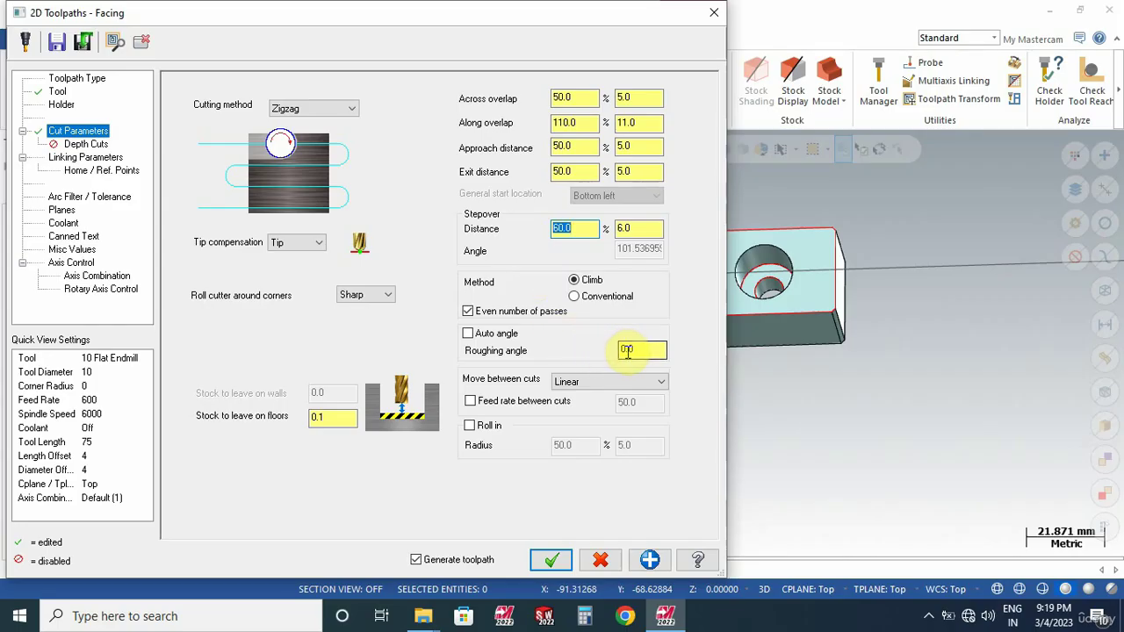
drag(352, 418, 318, 418)
text(0)
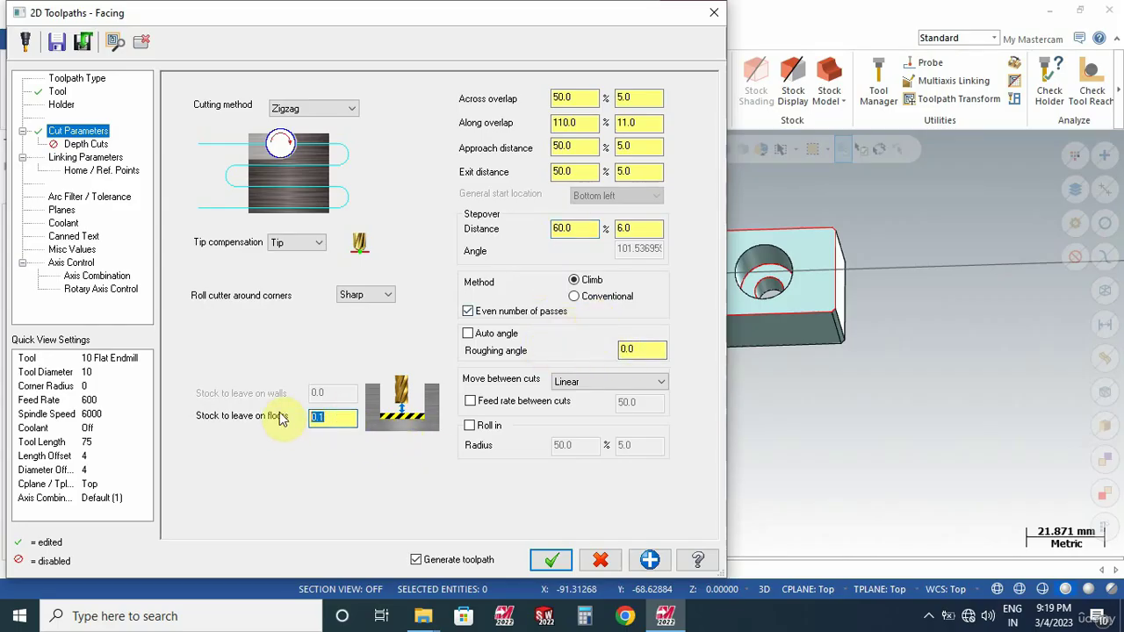
key(Return)
click(295, 108)
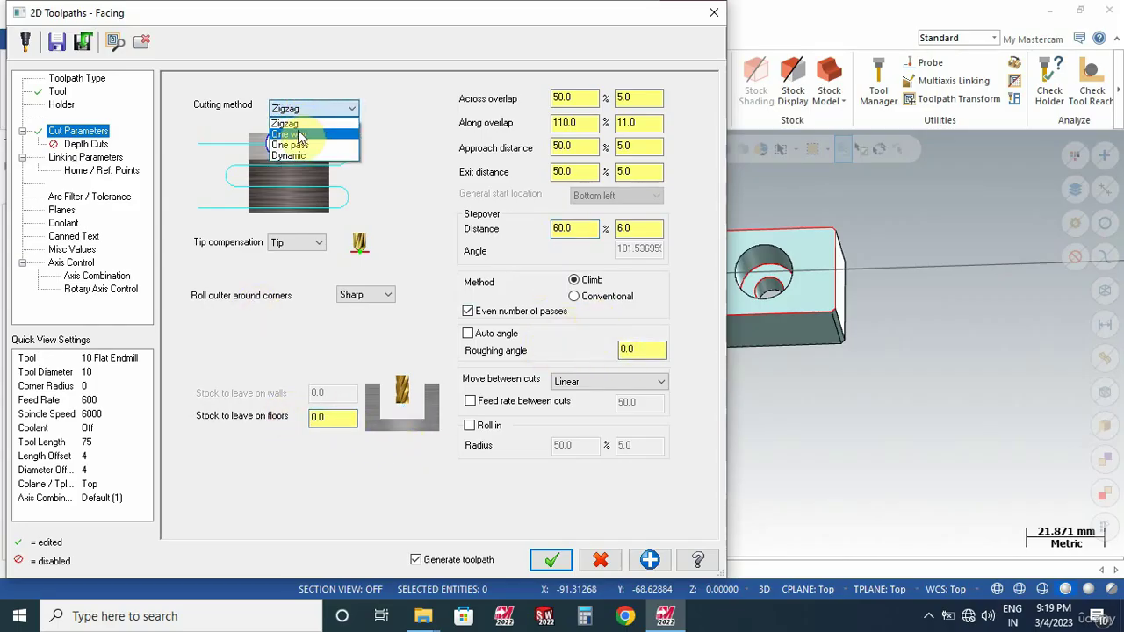
click(296, 132)
- Check the facing operation's depth cuts and linking parameters, and generate the toolpath
click(86, 144)
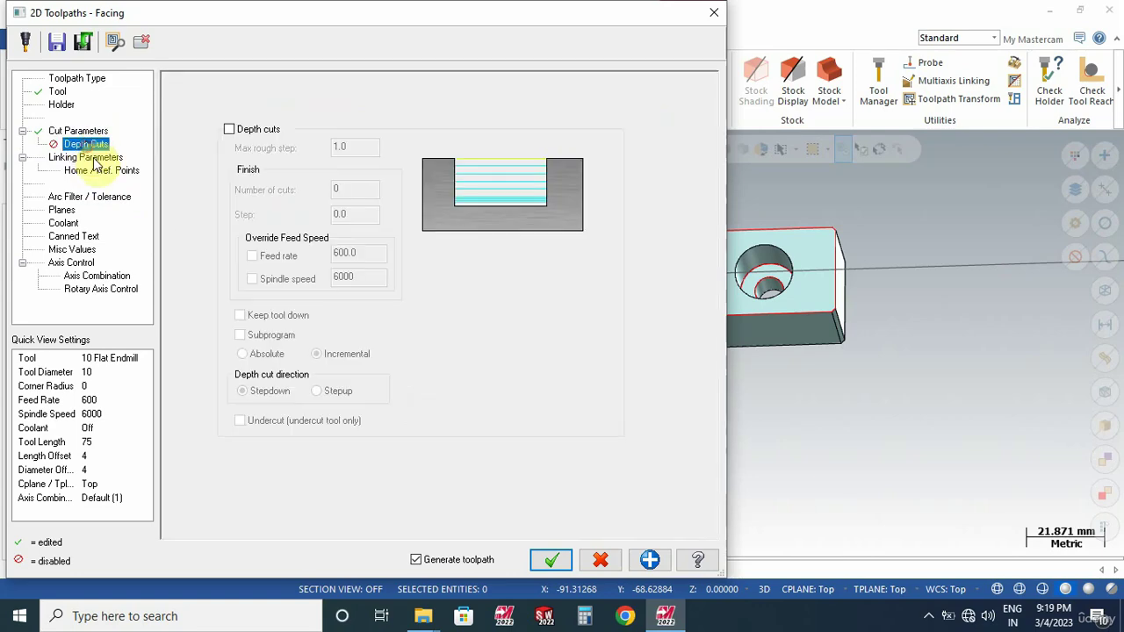
click(86, 157)
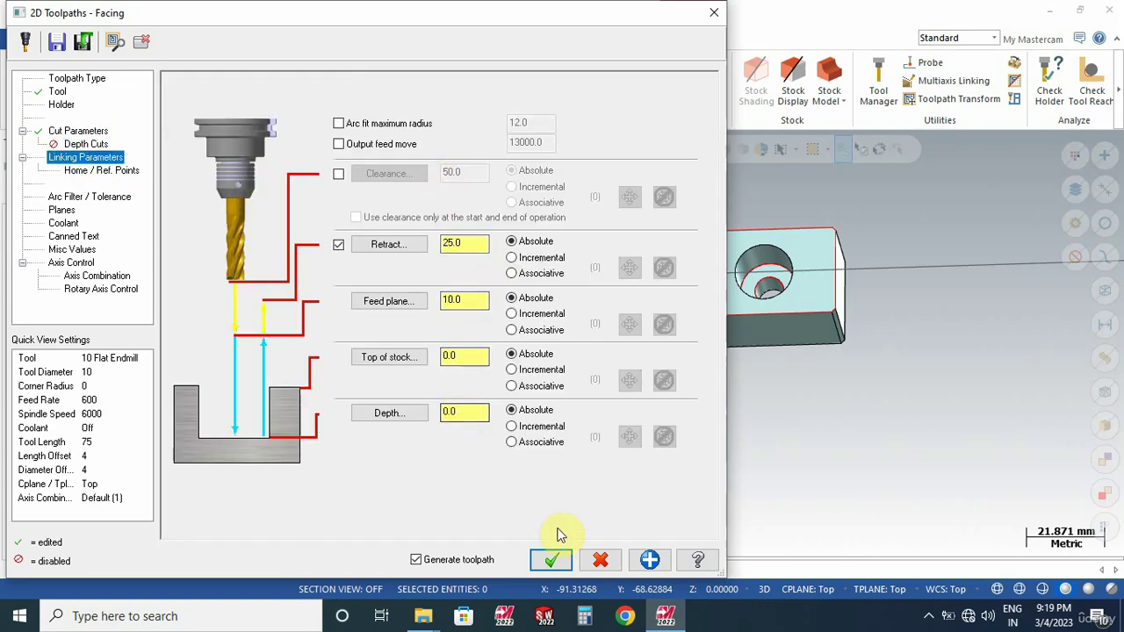
click(553, 557)
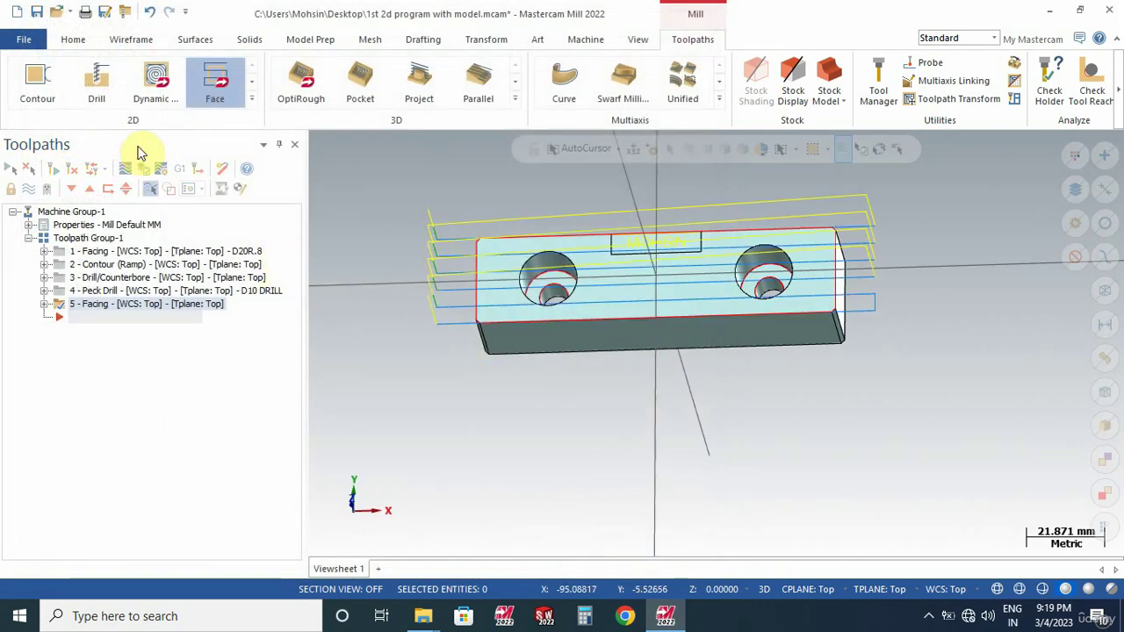
- Backplot the 10 mm endmill facing toolpath step by step to check its passes, and close the simulation
key(s)
key(s)
key(s)
key(s)
key(s)
key(s)
key(s)
key(s)
key(s)
key(s)
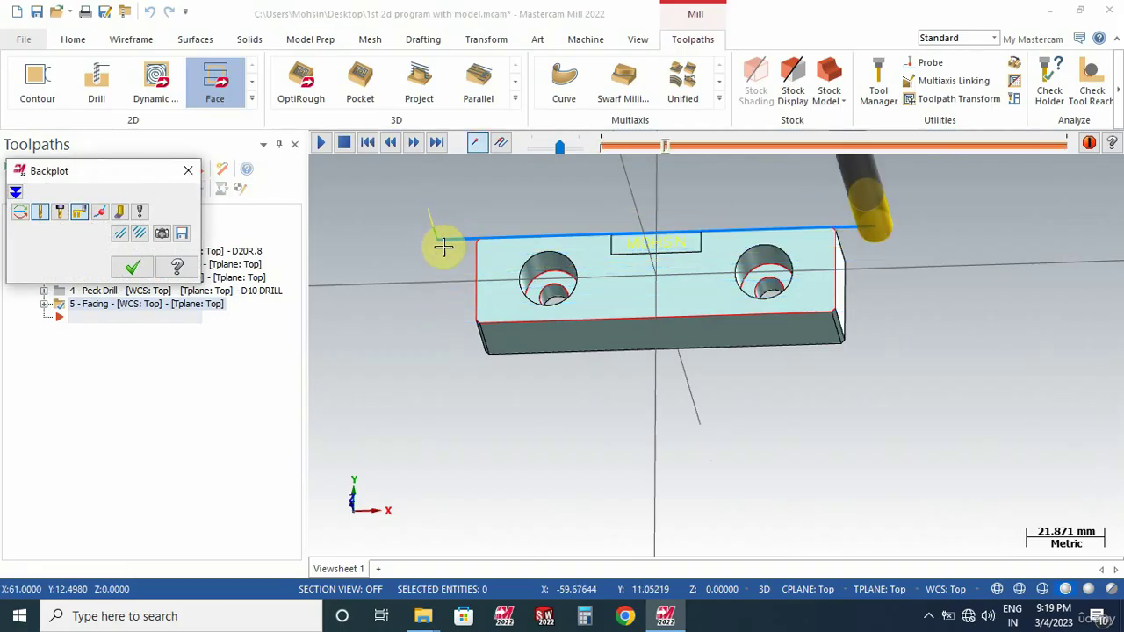
key(s)
key(s)
key(s)
key(s)
key(s)
key(s)
key(s)
key(s)
key(s)
key(s)
key(s)
key(s)
key(s)
key(s)
key(s)
key(s)
key(s)
key(s)
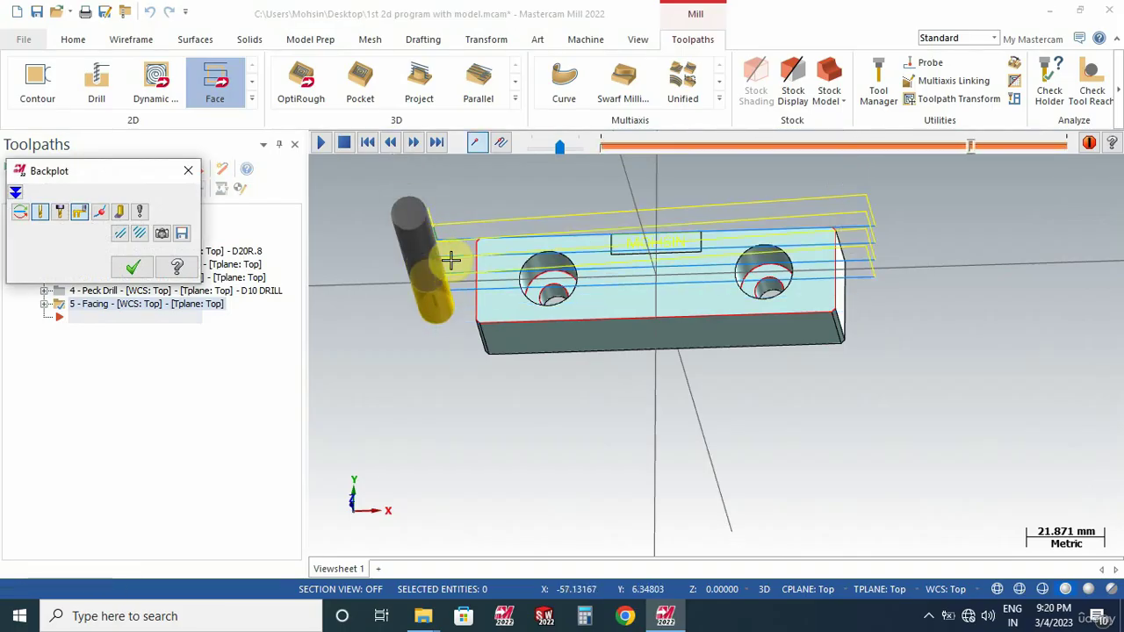
click(132, 267)
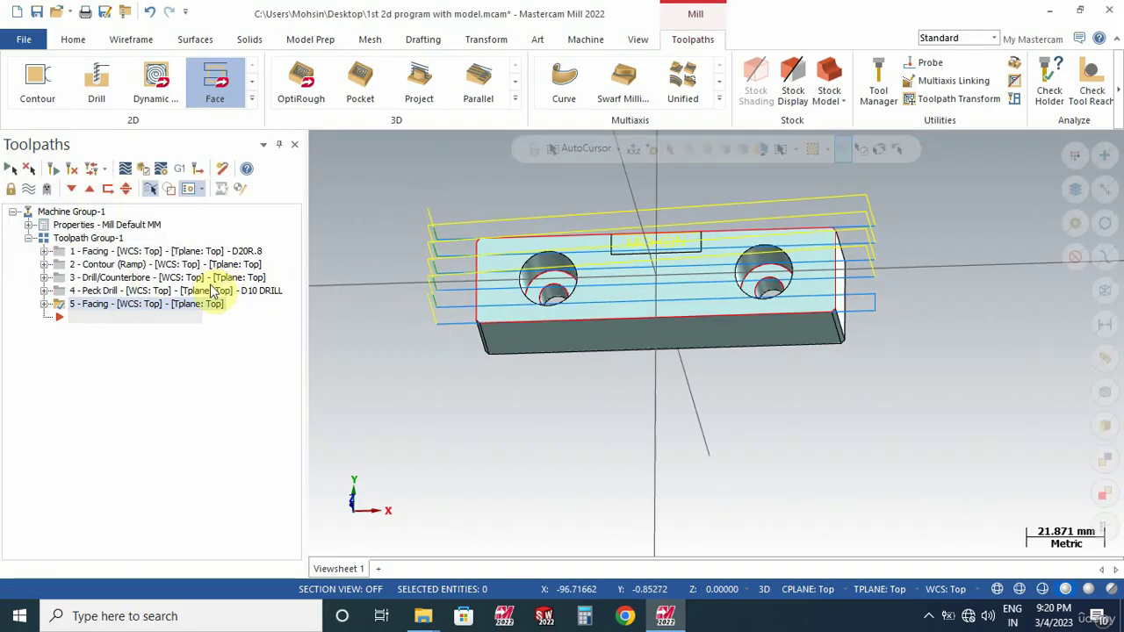
- Create a contour toolpath chained around the block's top outline and assign it the 10 Flat Endmill
click(38, 88)
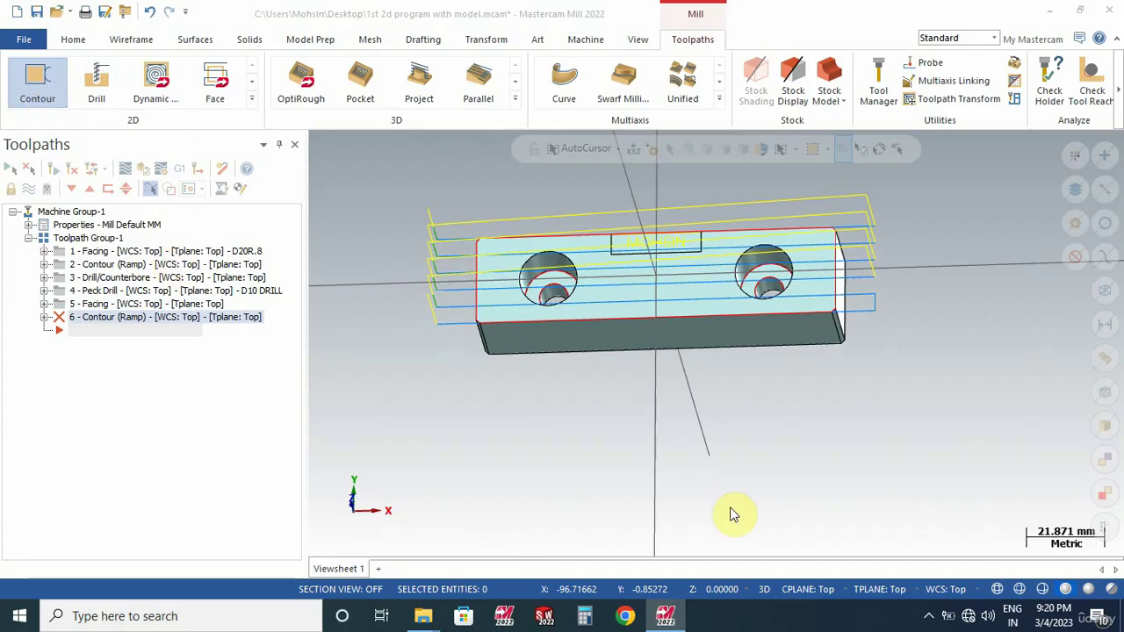
click(814, 313)
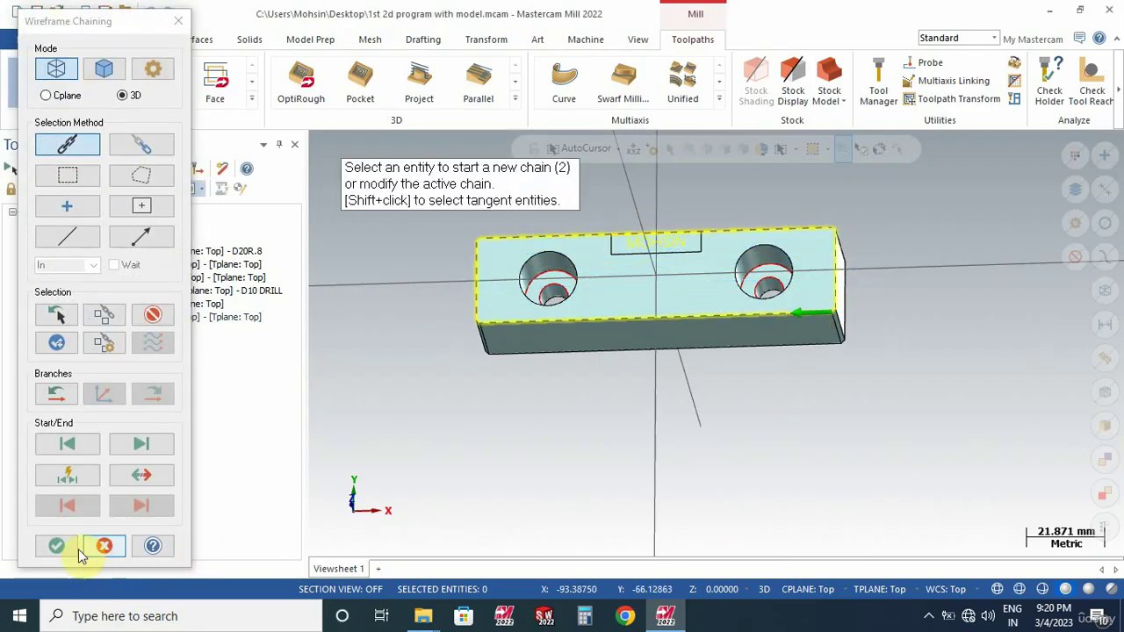
click(56, 545)
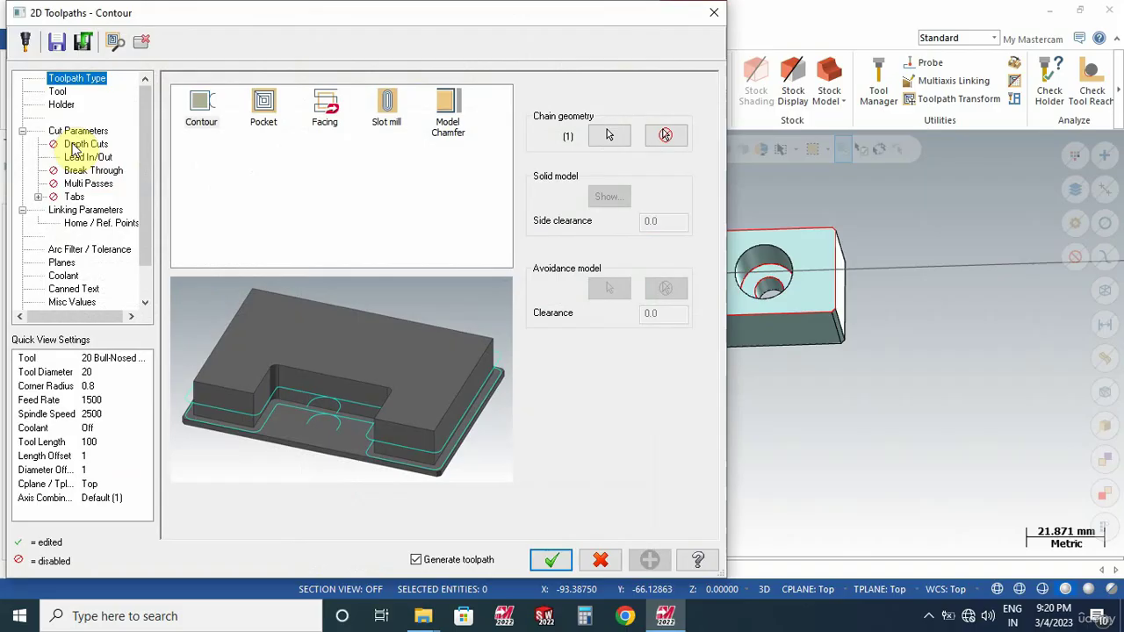
click(56, 90)
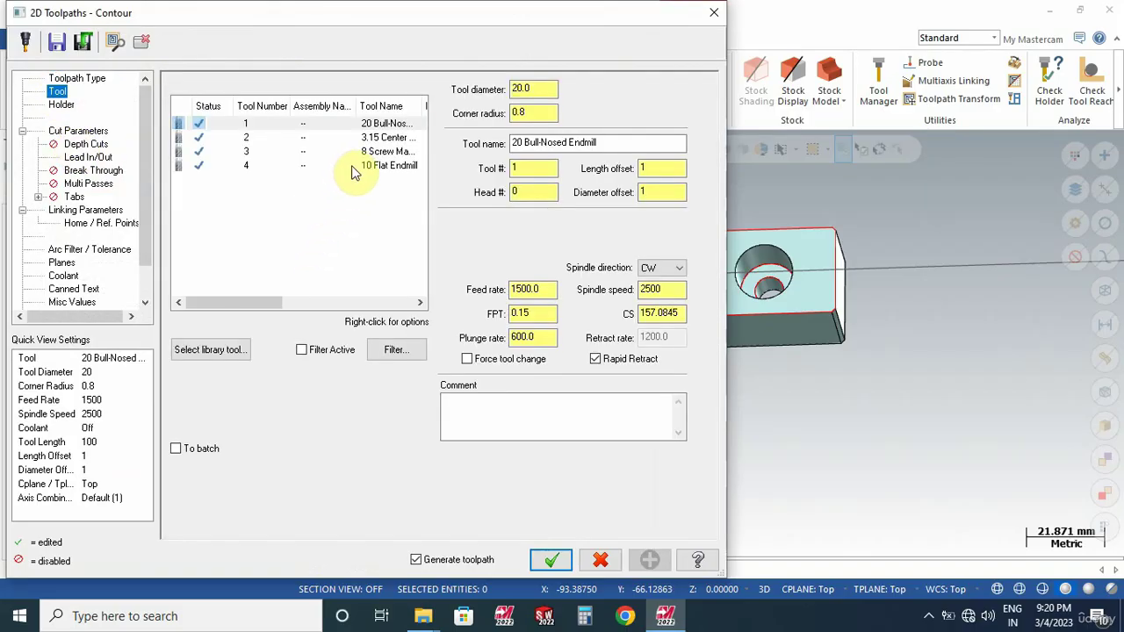
click(351, 165)
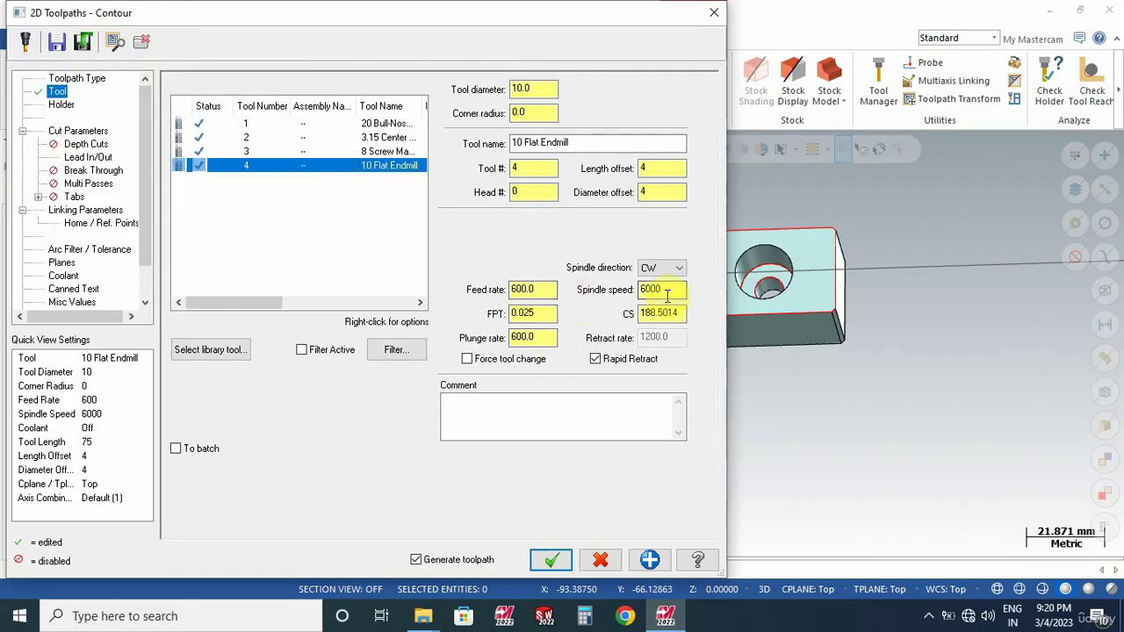
- Set the contour's stock to leave on walls to 0 and its contour type to 2D
click(78, 131)
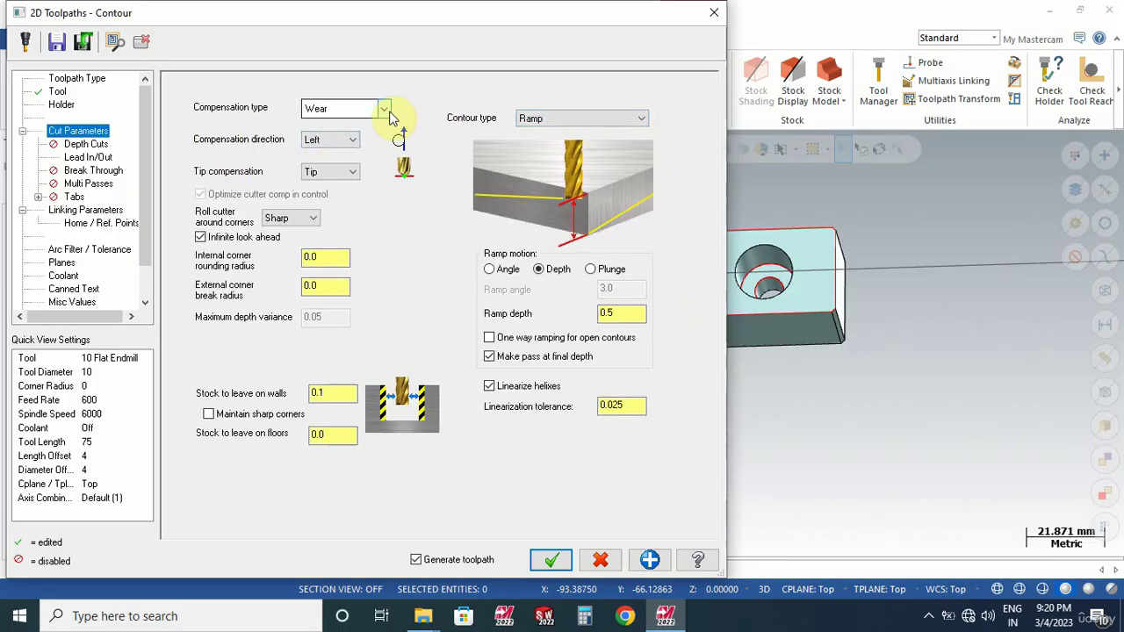
drag(335, 394, 304, 396)
text(0)
key(Return)
click(576, 118)
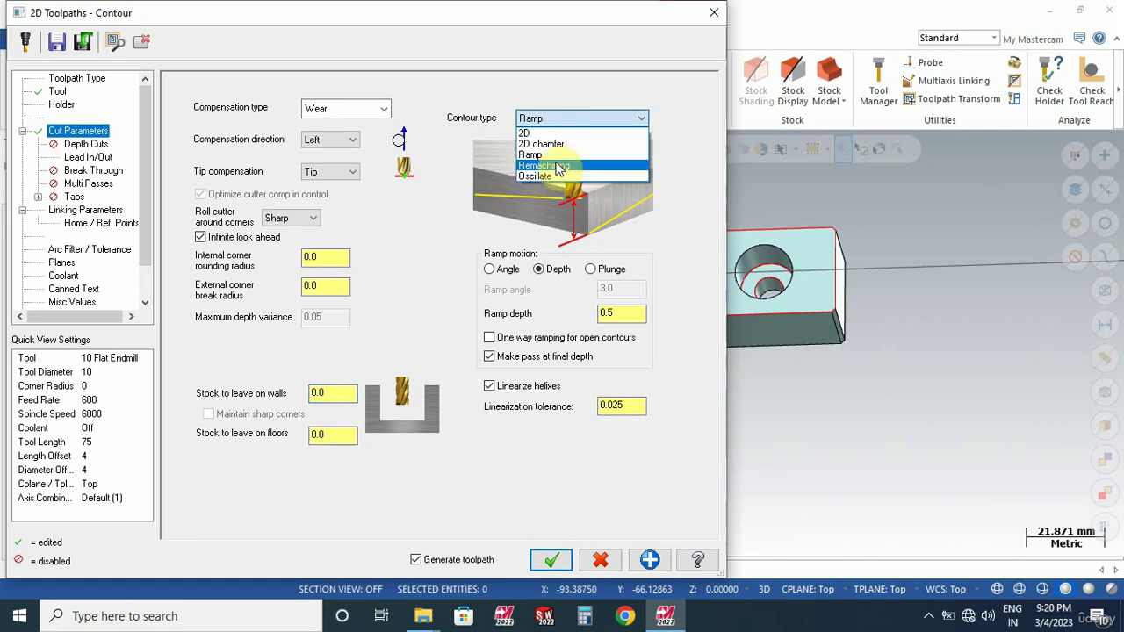
click(540, 134)
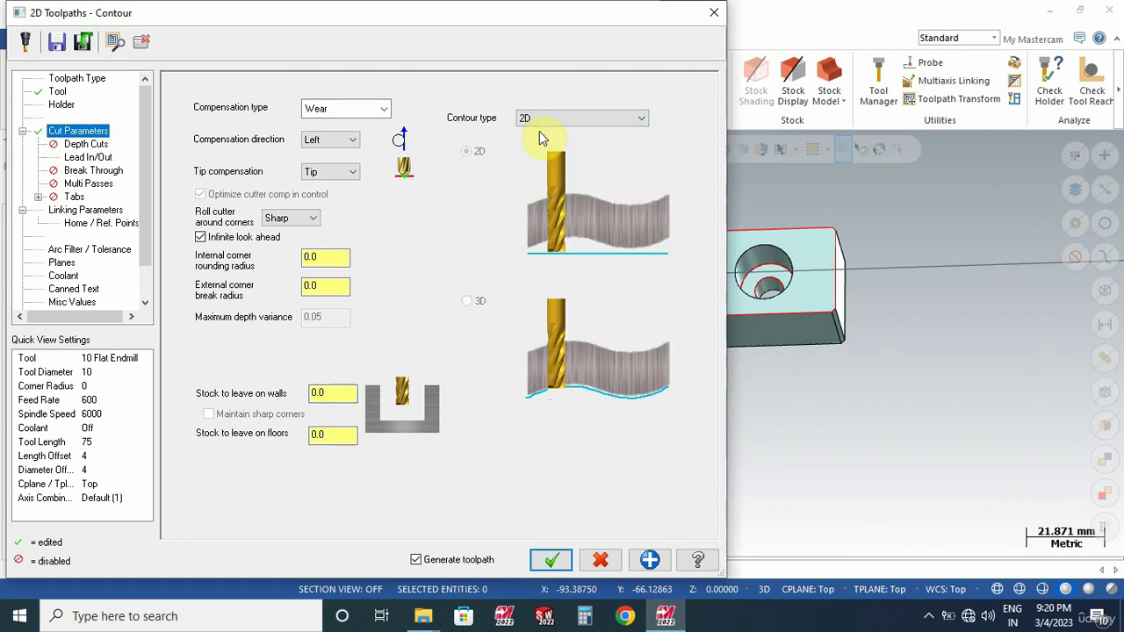
- Copy the lead-in settings to the lead-out, and enable multi passes with 0.1 rough spacing, one 0.03 finish pass and the tool kept down
click(88, 158)
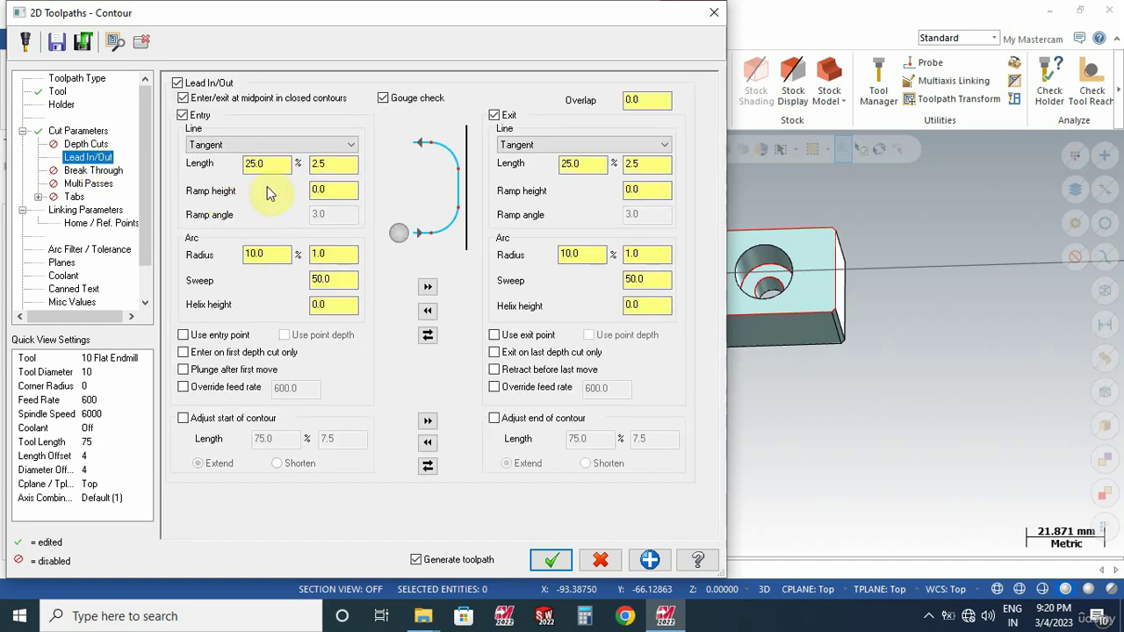
click(428, 288)
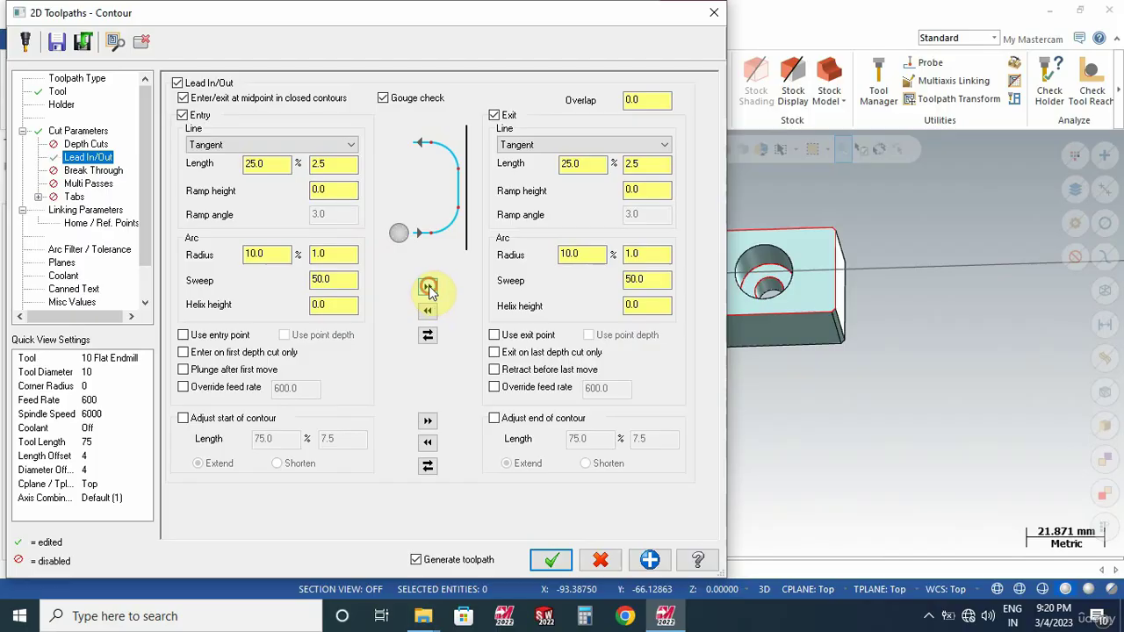
click(90, 184)
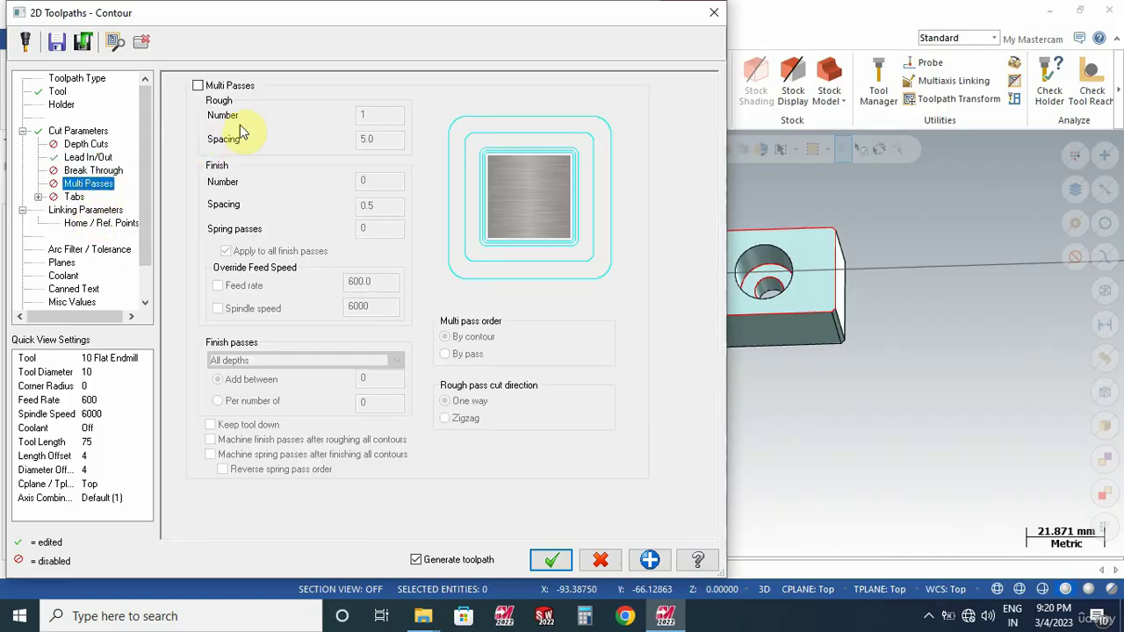
click(207, 88)
double_click(379, 140)
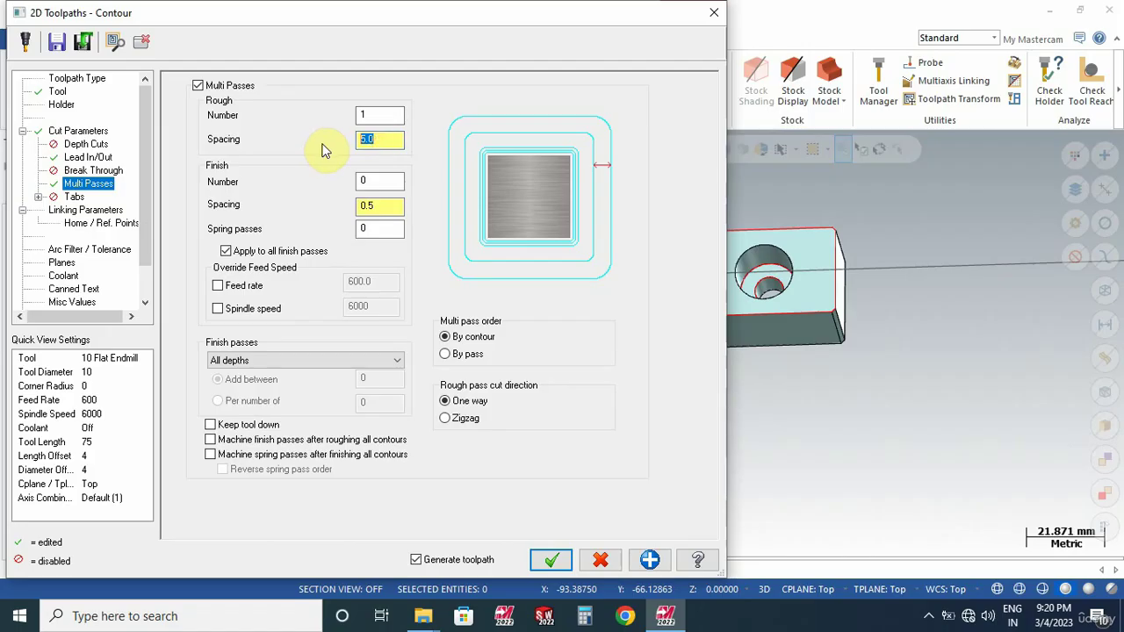
double_click(395, 181)
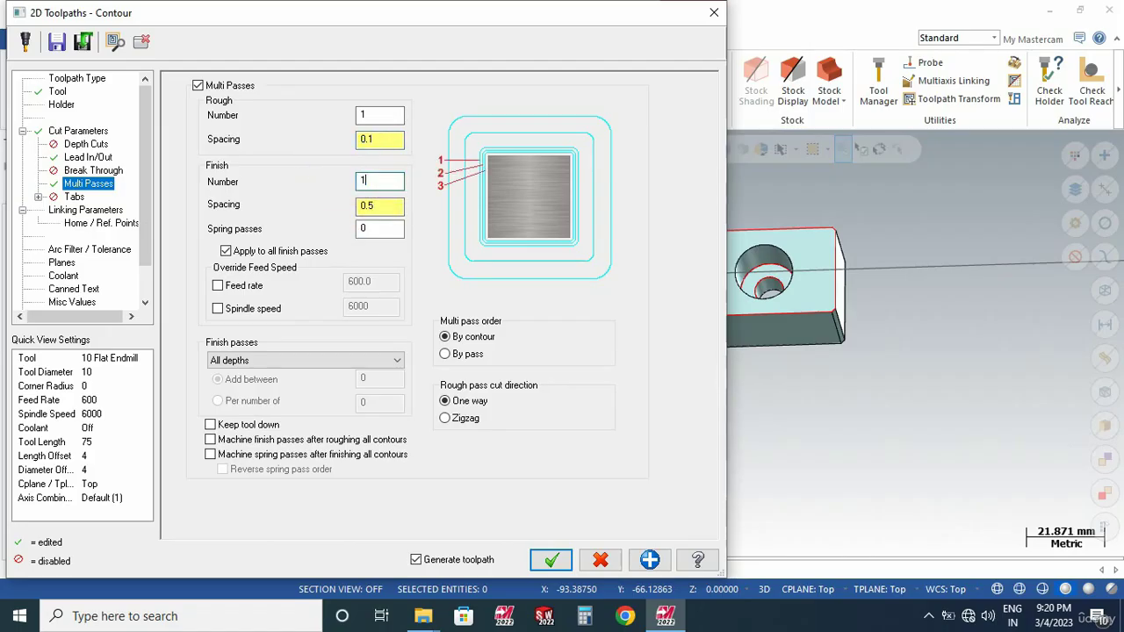
text(1)
double_click(384, 206)
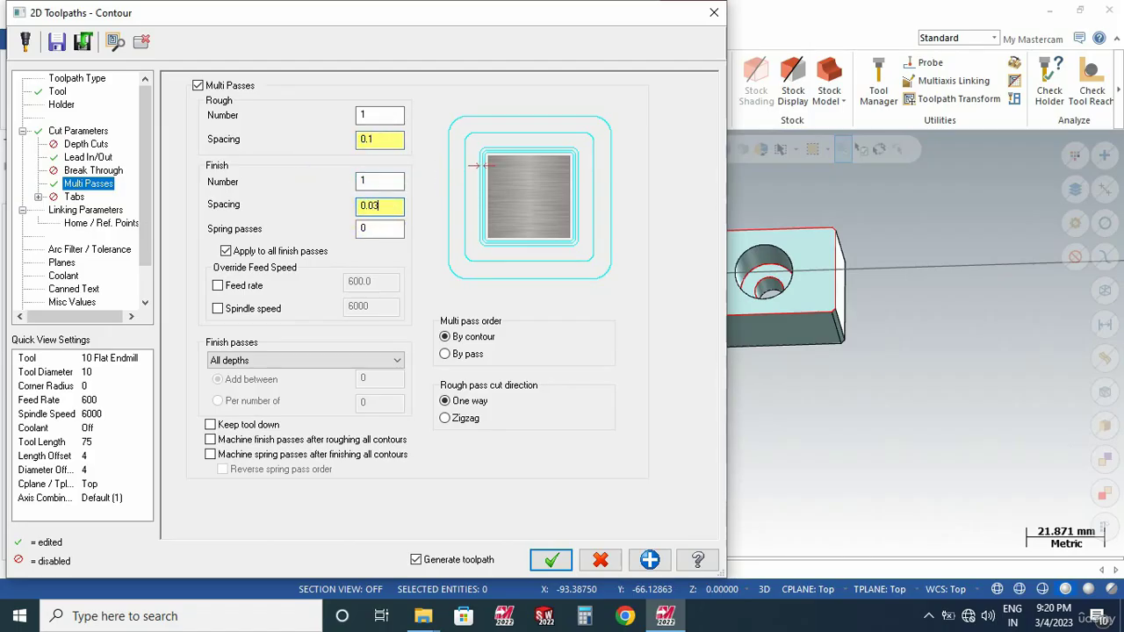
click(212, 425)
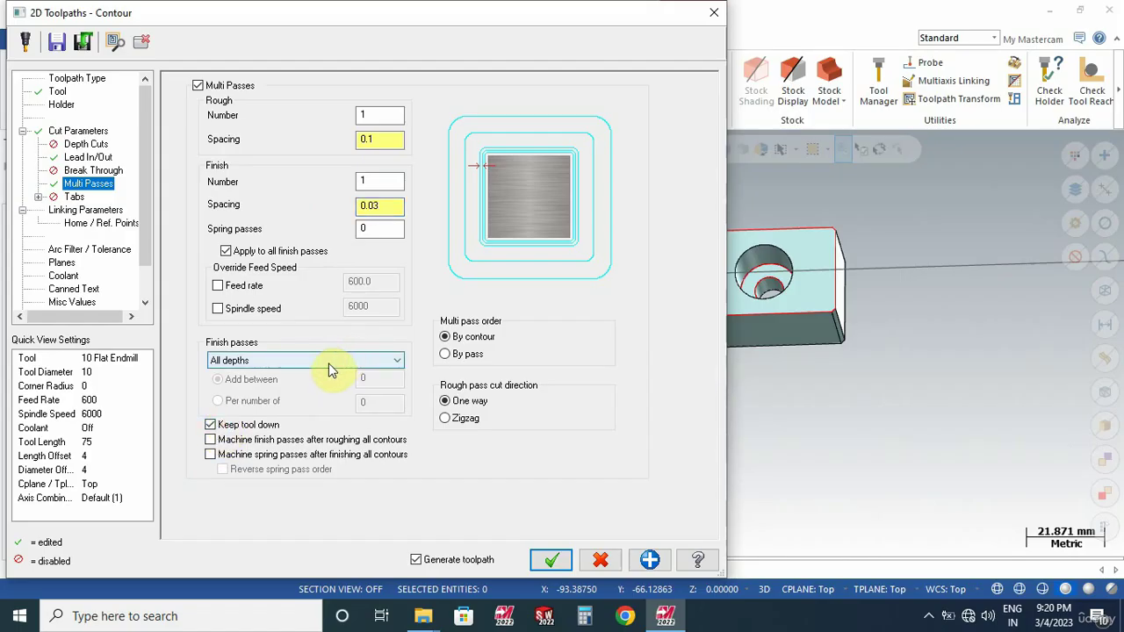
- Set the contour's absolute depth to -25.8 and generate the toolpath
click(105, 211)
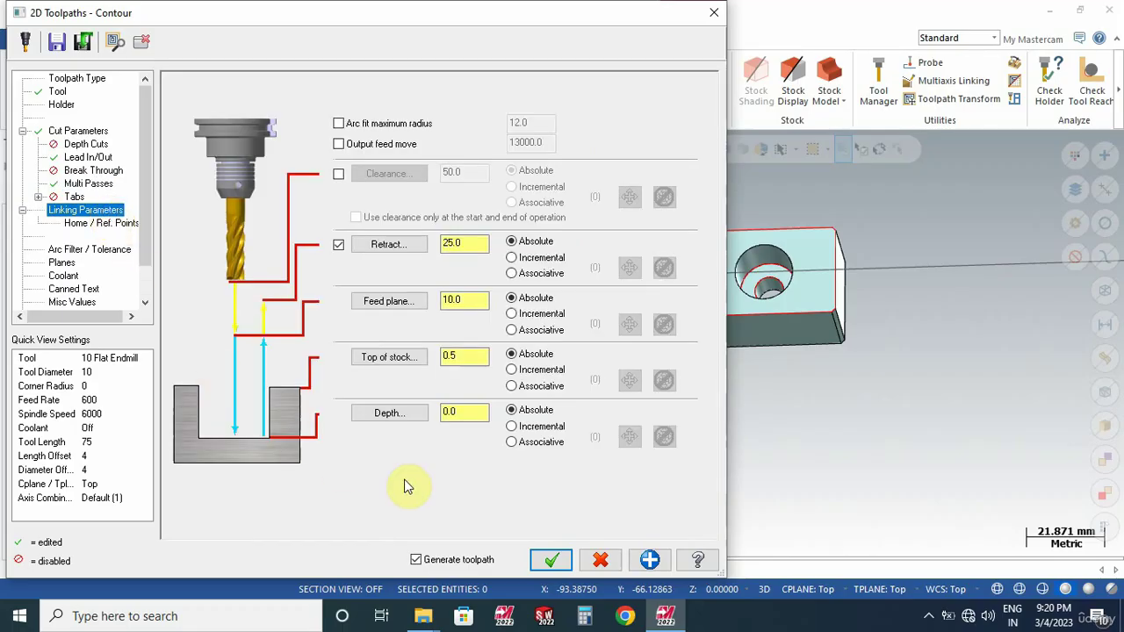
double_click(464, 413)
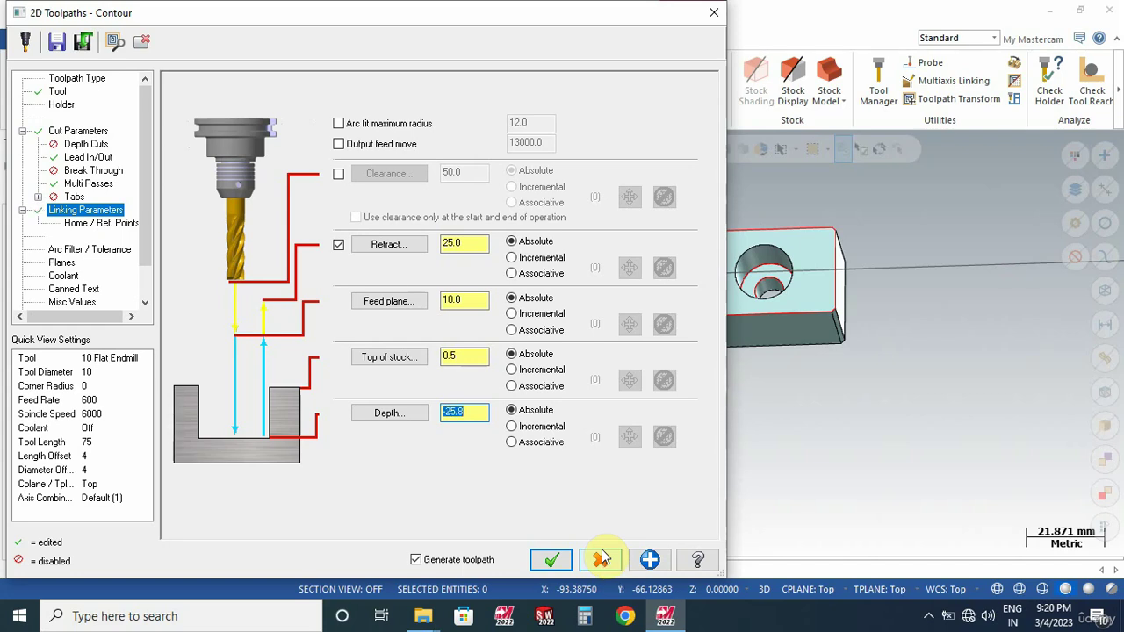
click(547, 560)
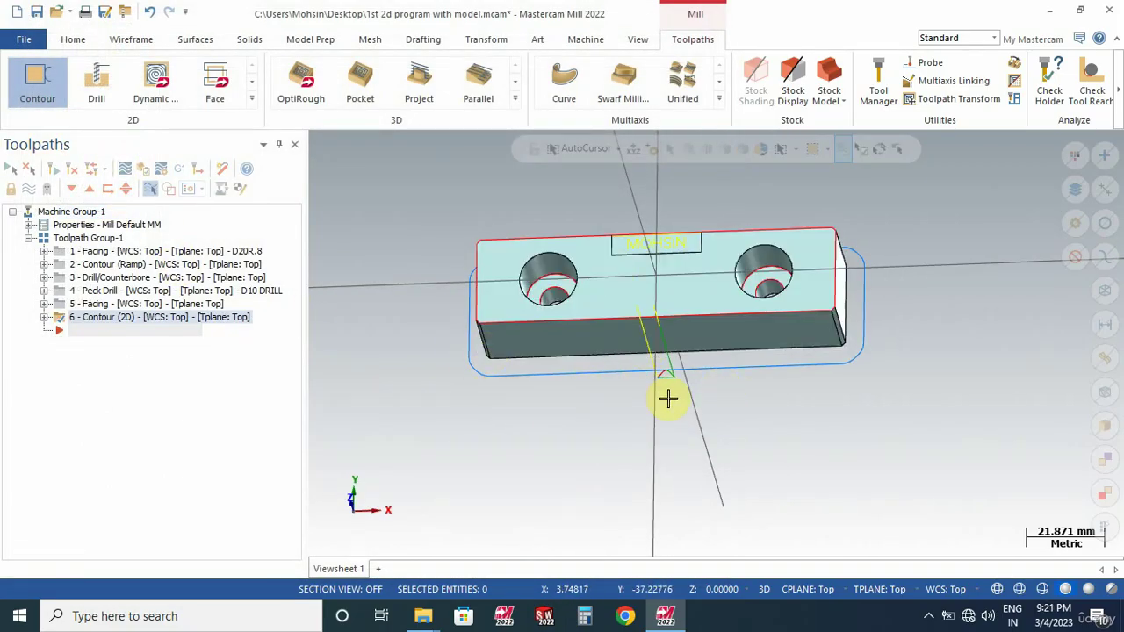
- Examine the edges of the rectangular recess around the engraved text on the block's top face
scroll(655, 261, up, 5)
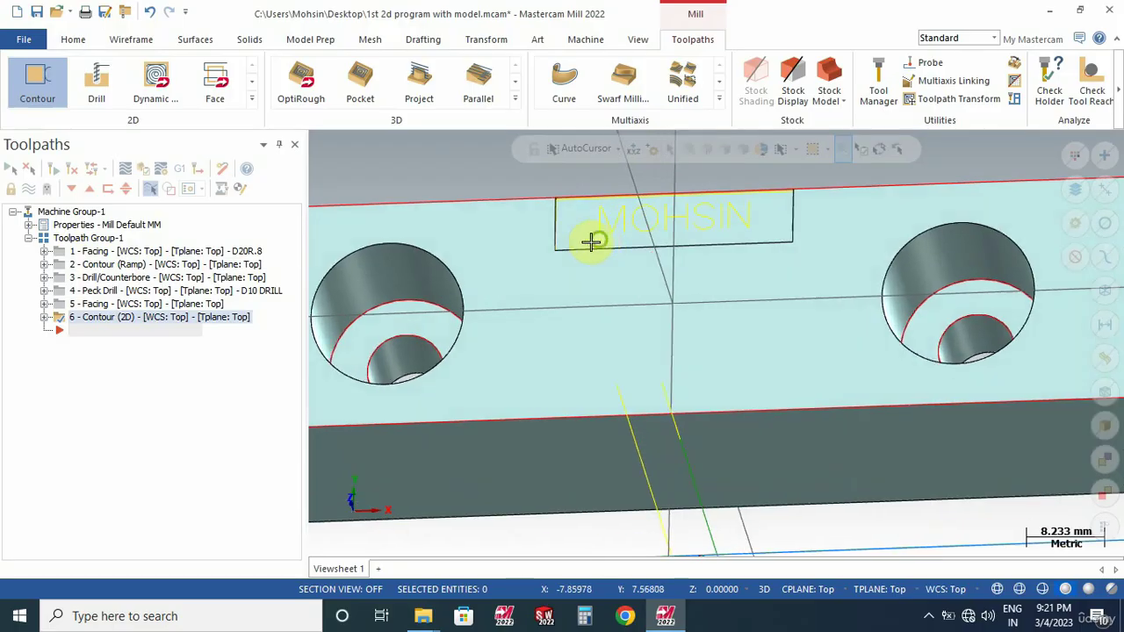
scroll(590, 241, up, 5)
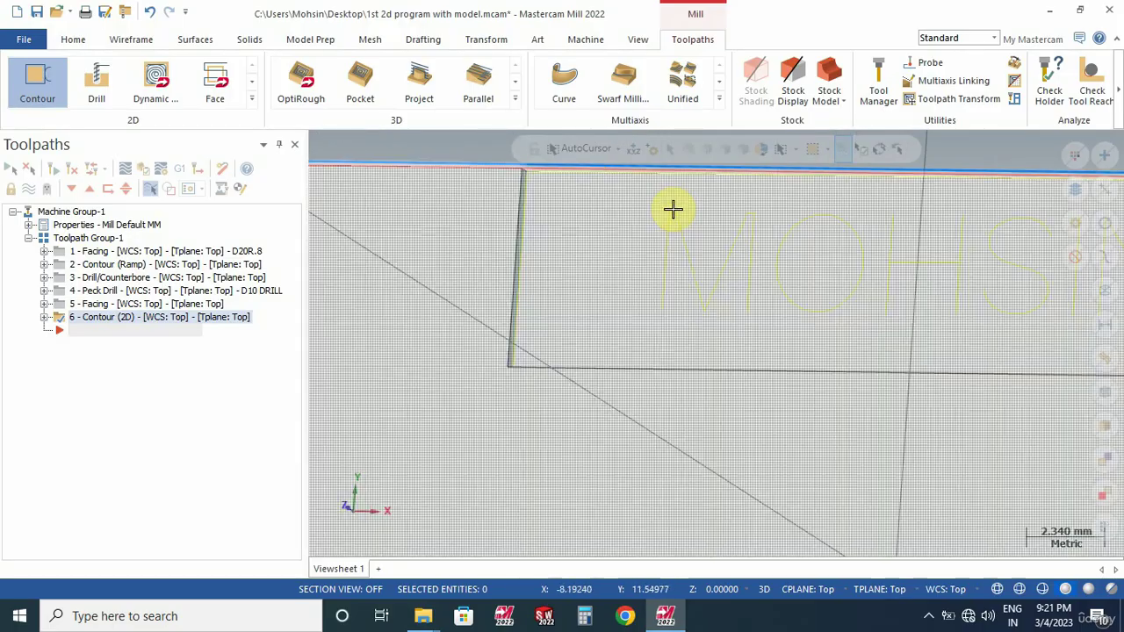
scroll(672, 209, down, 2)
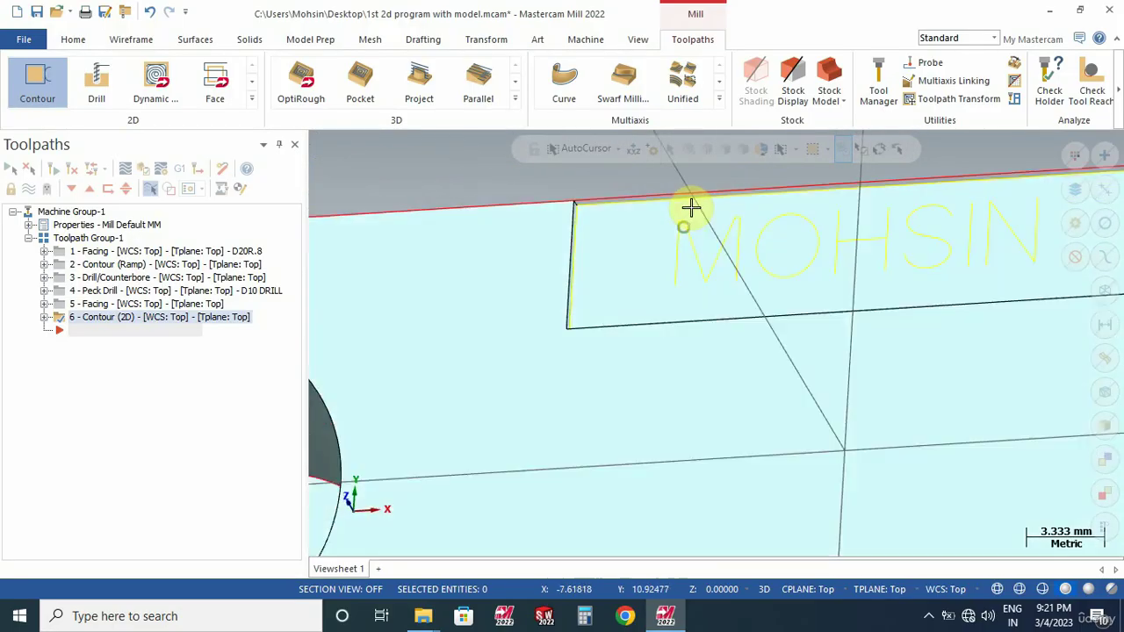
scroll(720, 200, up, 1)
click(723, 202)
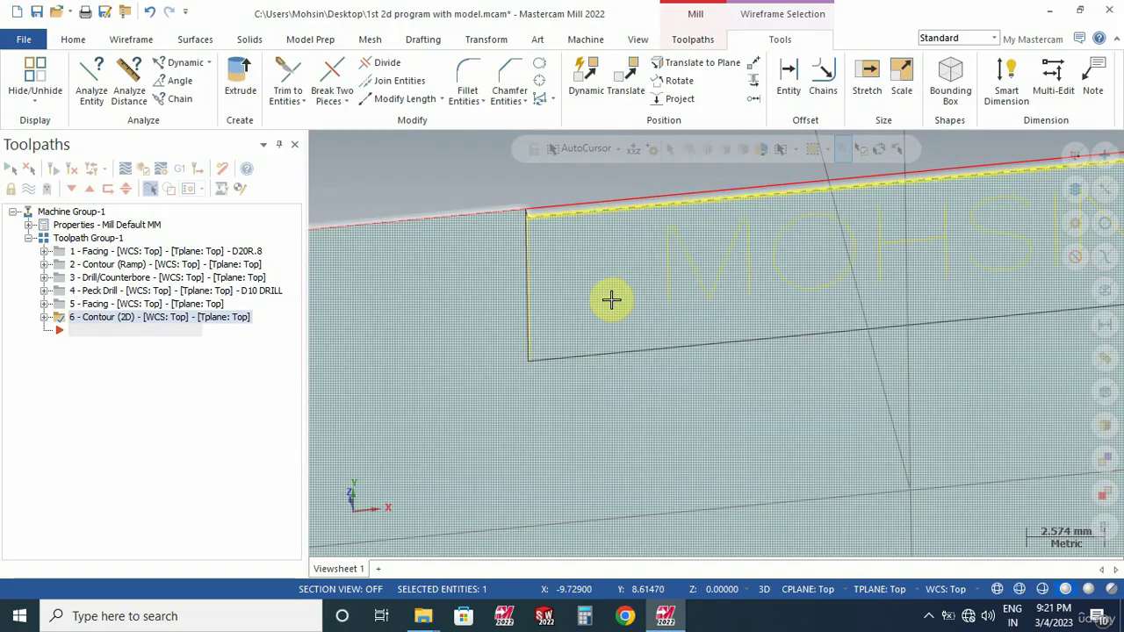
click(611, 300)
scroll(611, 300, down, 2)
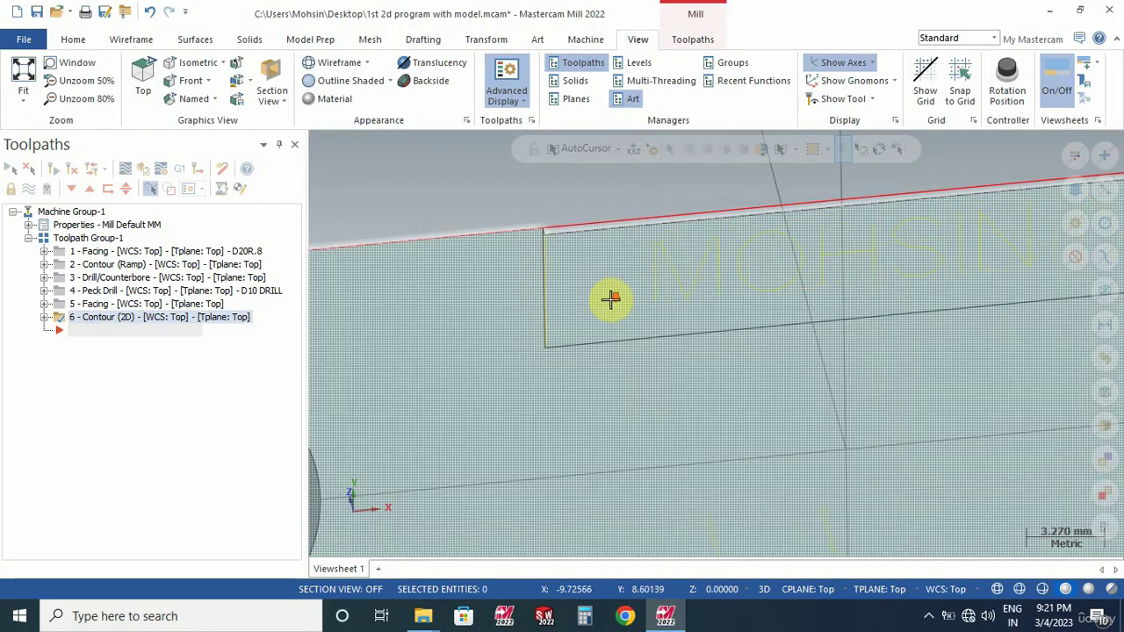
- Create another contour toolpath on the open chain along the two short sides and inner long side of the engraved-text recess
click(693, 41)
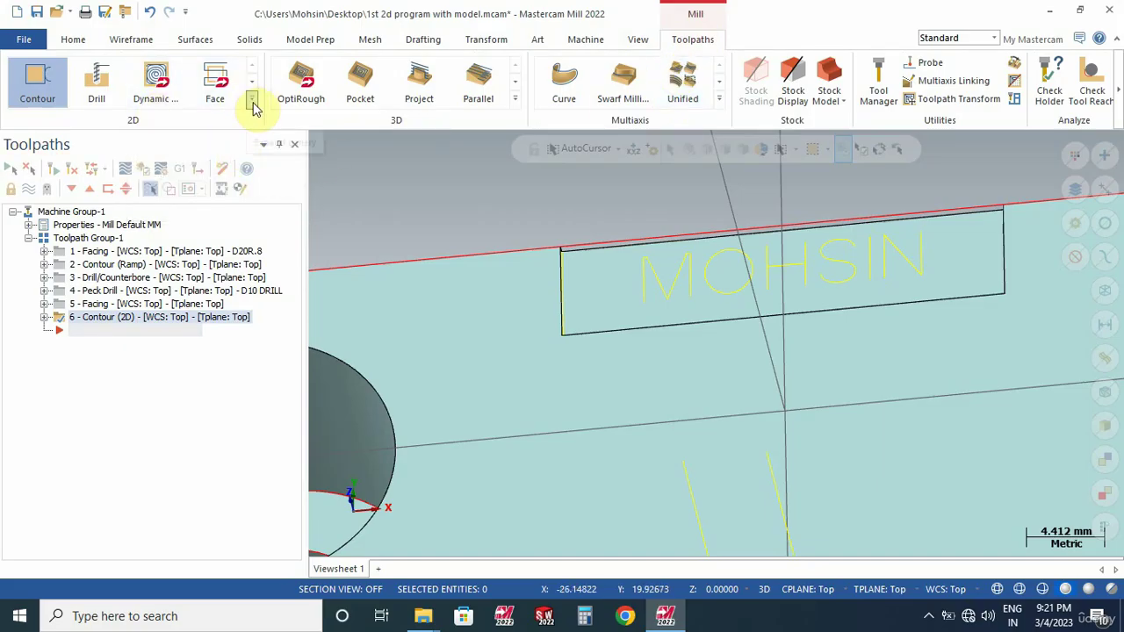
click(27, 79)
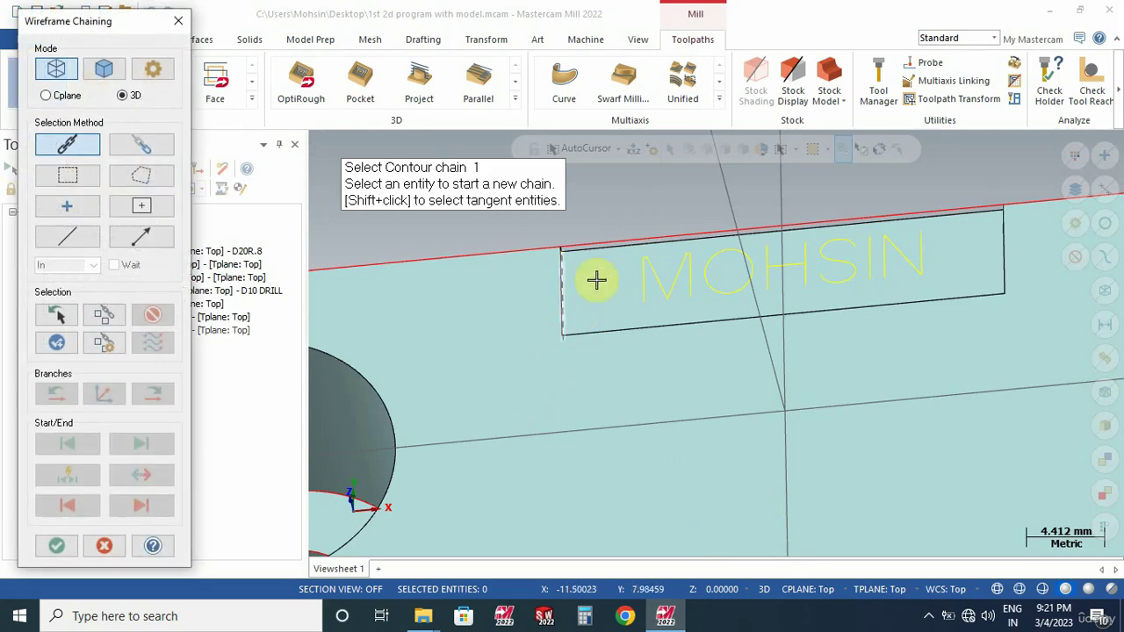
middle_drag(594, 261, 573, 266)
scroll(573, 266, up, 2)
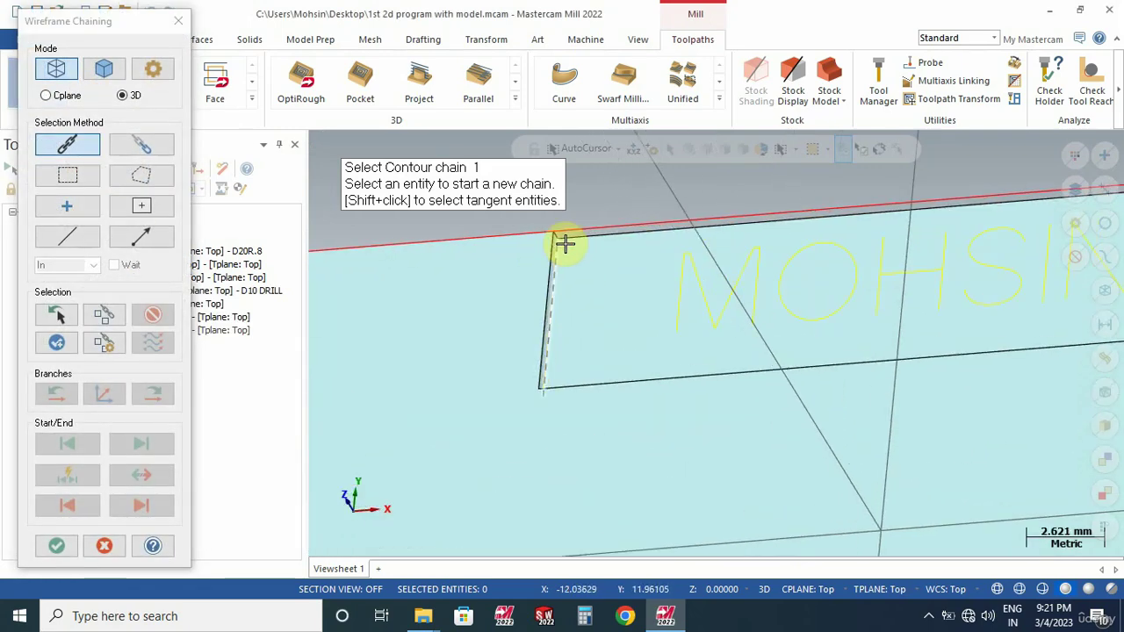
click(563, 243)
scroll(547, 354, down, 3)
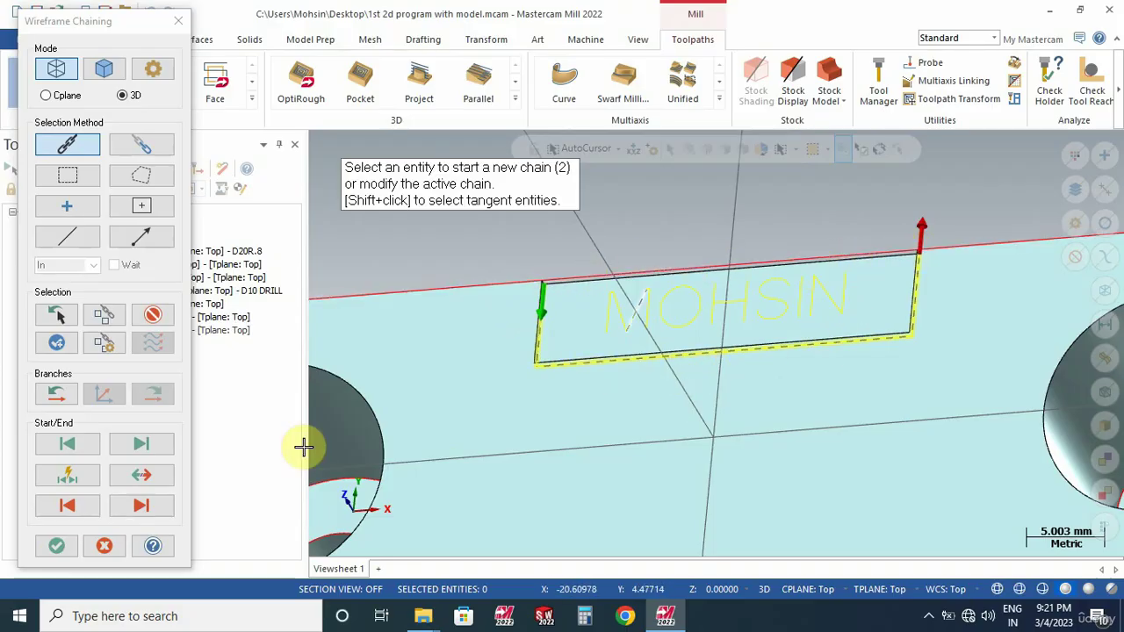
click(55, 548)
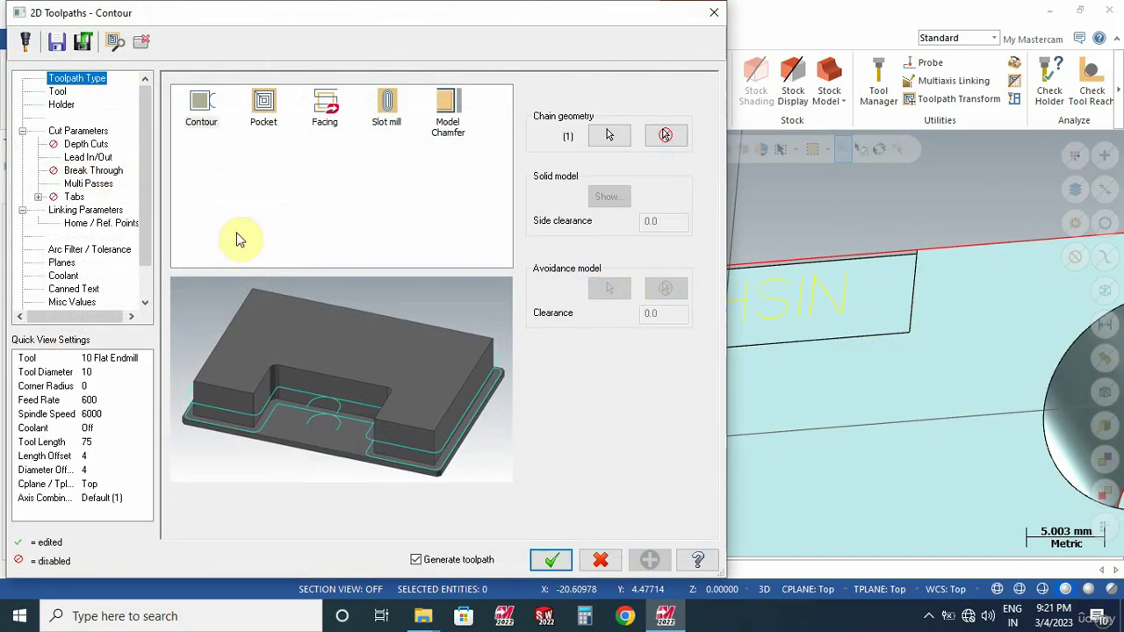
- Create a new flat endmill with a 6 mm cutting diameter for the text-recess contour
click(306, 228)
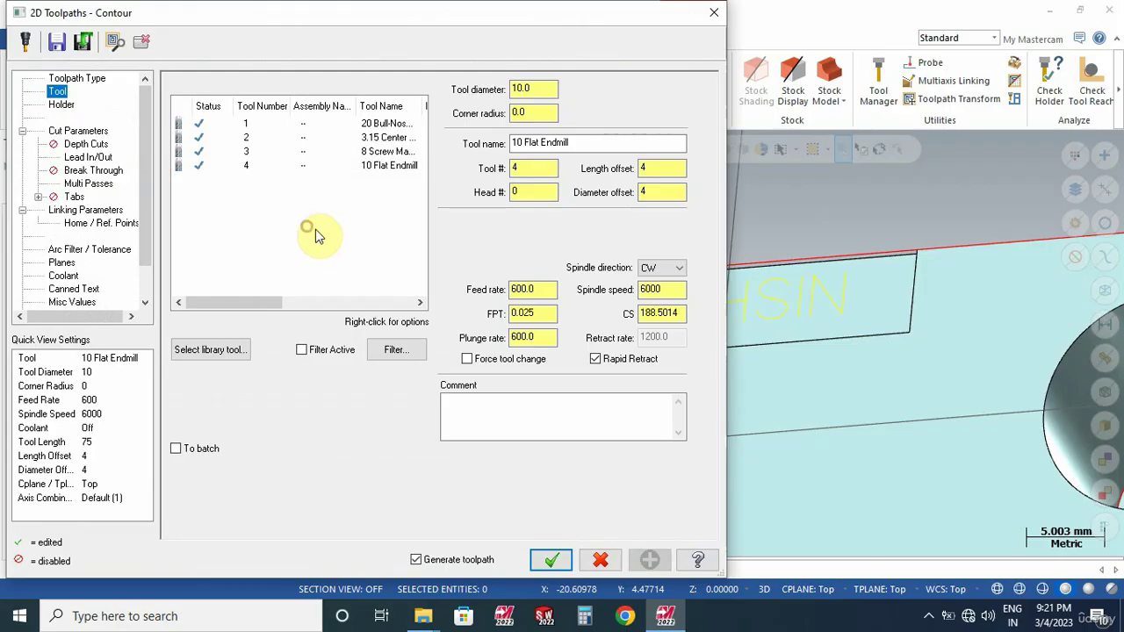
right_click(313, 221)
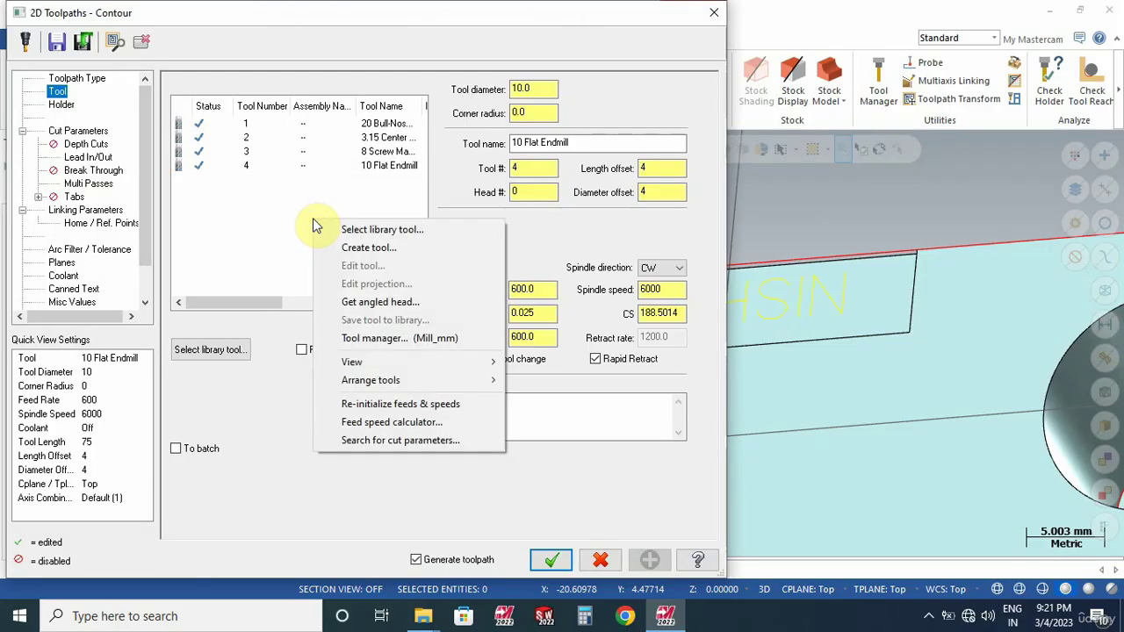
click(351, 250)
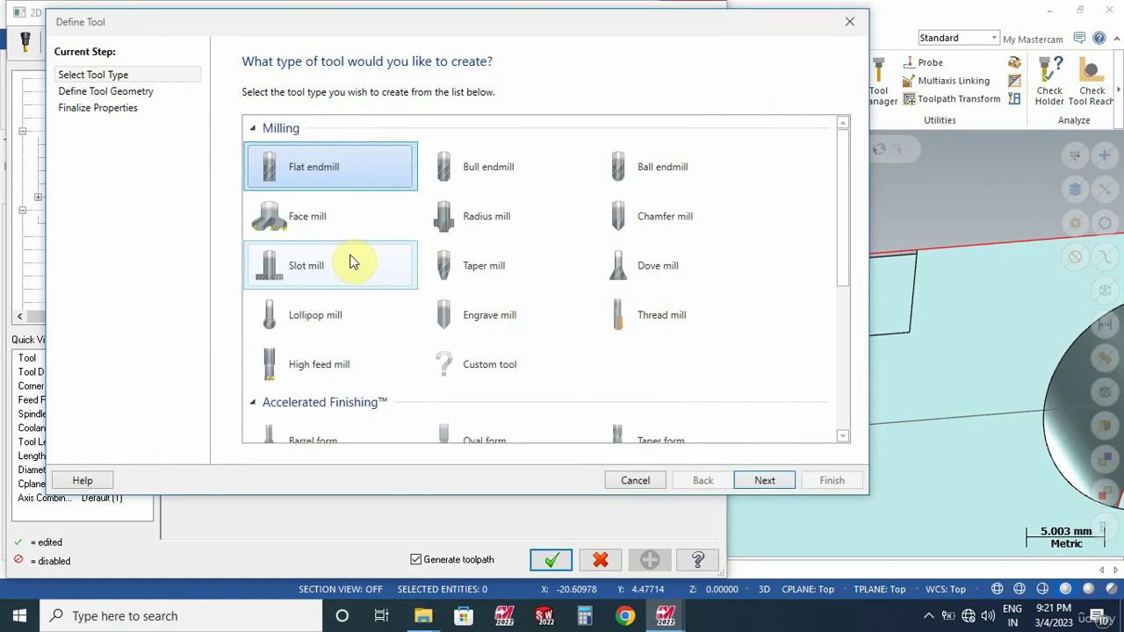
click(483, 167)
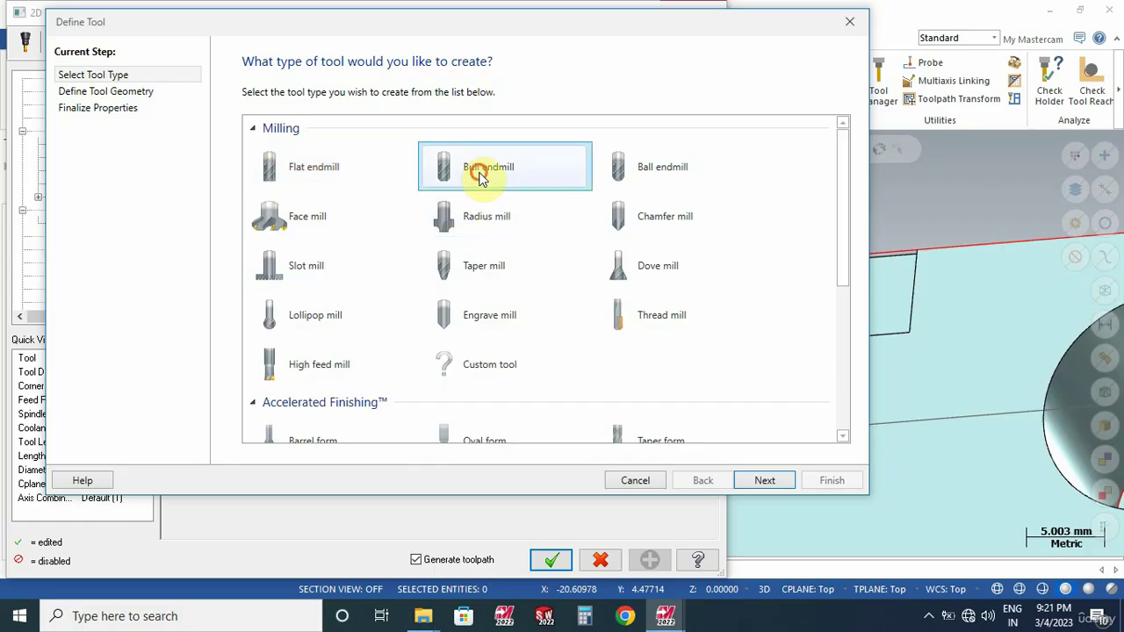
click(318, 168)
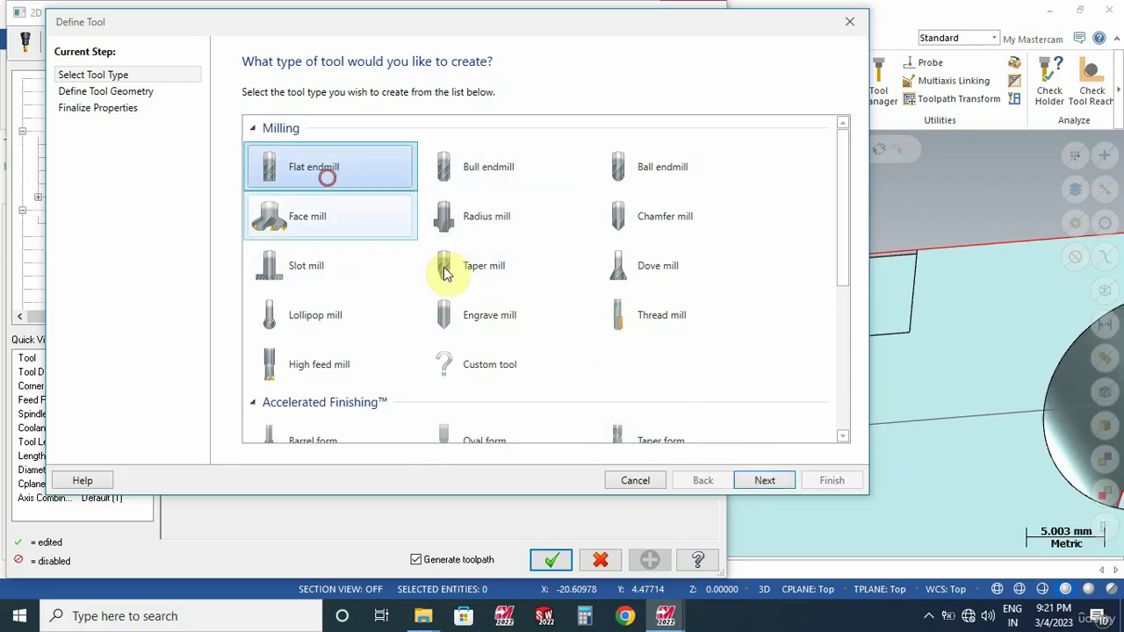
click(764, 481)
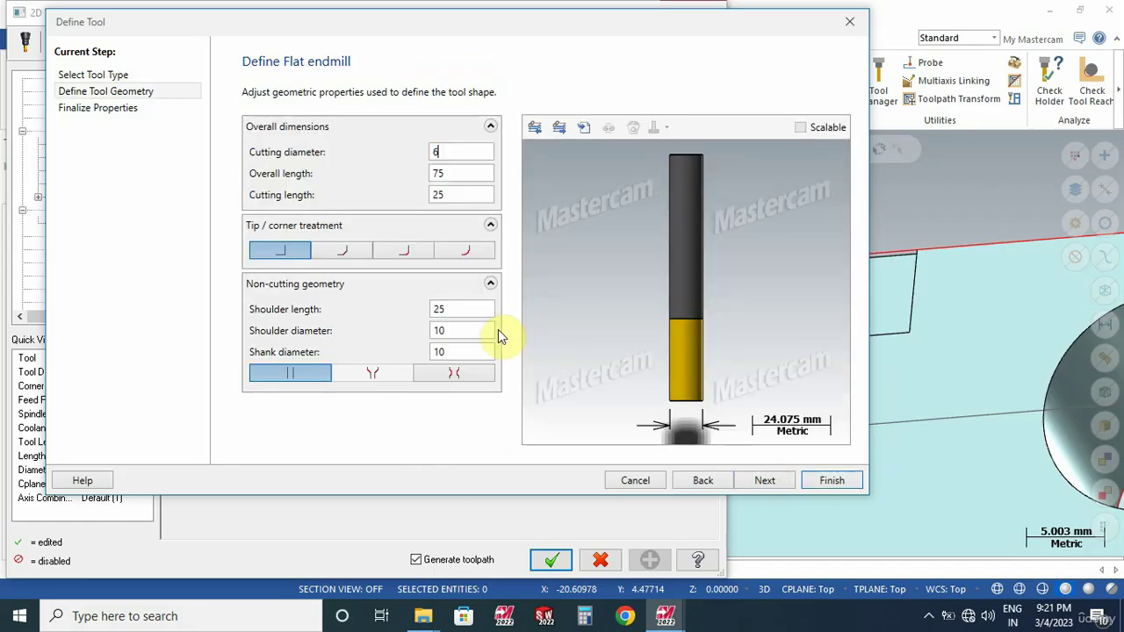
text(6)
click(764, 480)
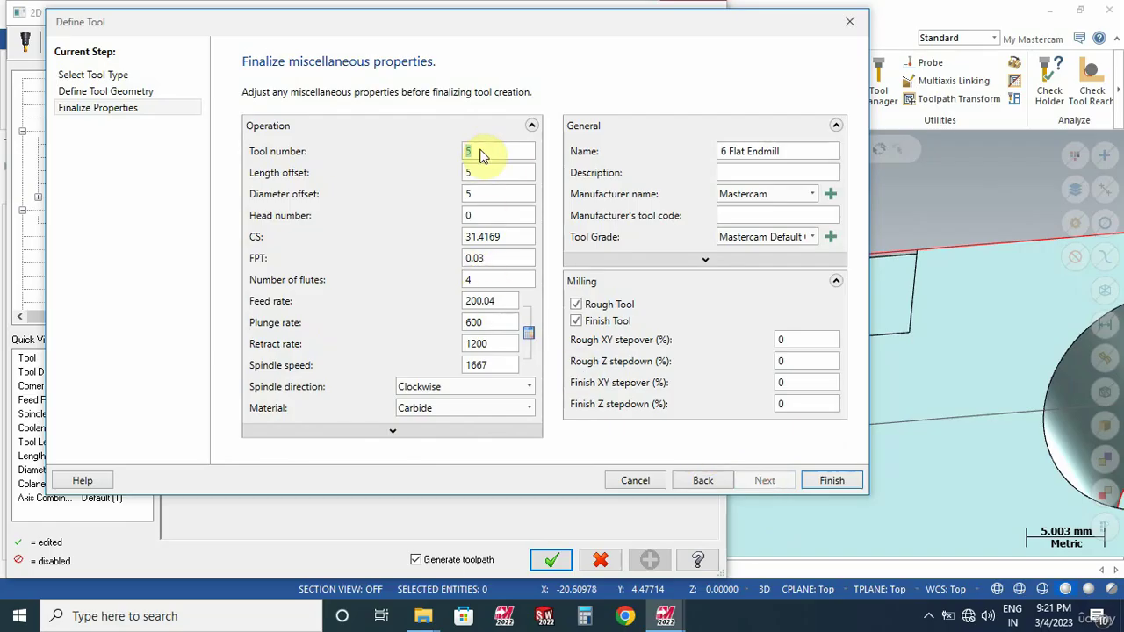
- Set the new endmill's feed rate to 1200 and spindle speed to 6000, and finish the tool definition
drag(502, 302, 443, 301)
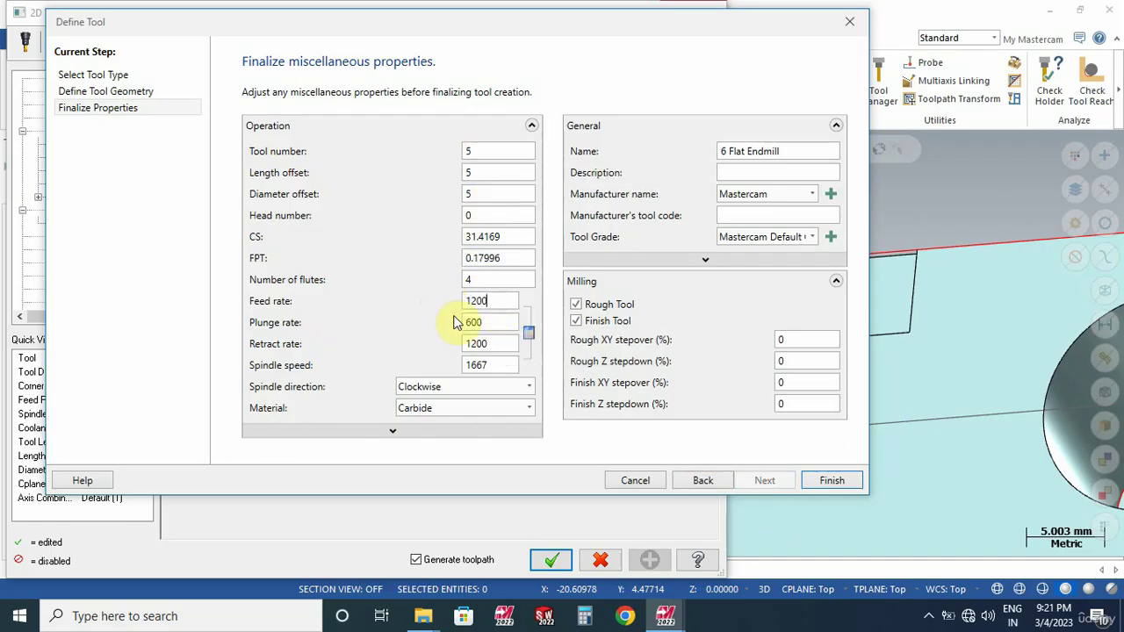
drag(502, 366, 443, 369)
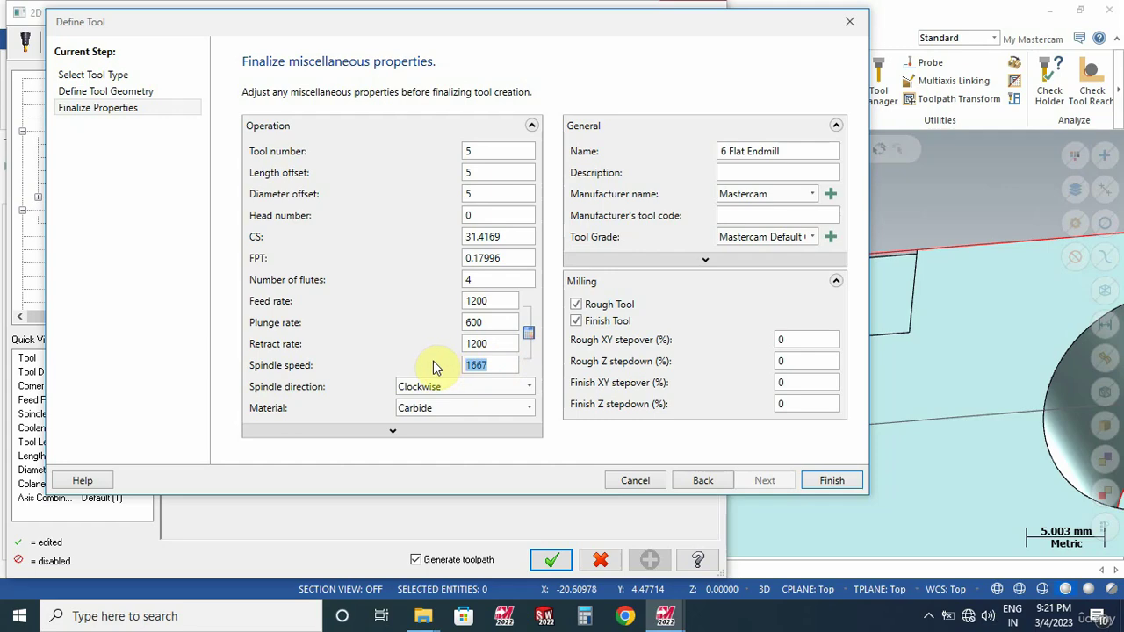
text(6000)
key(Tab)
click(831, 479)
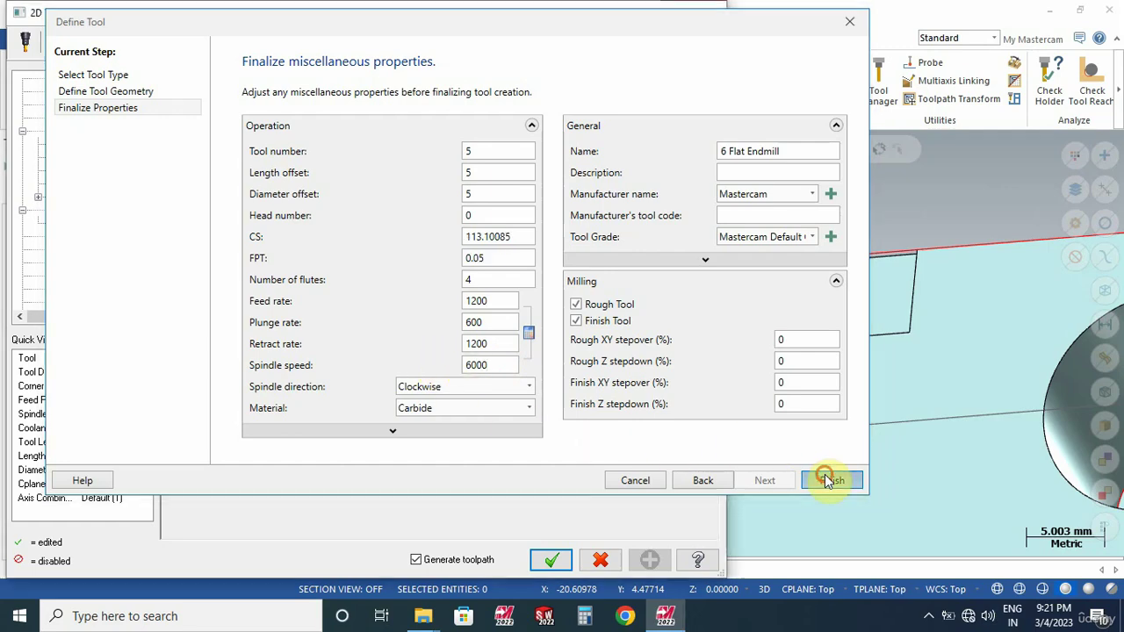
- Set the contour type to 2D with 0.0 stock to leave on walls and floors
click(84, 131)
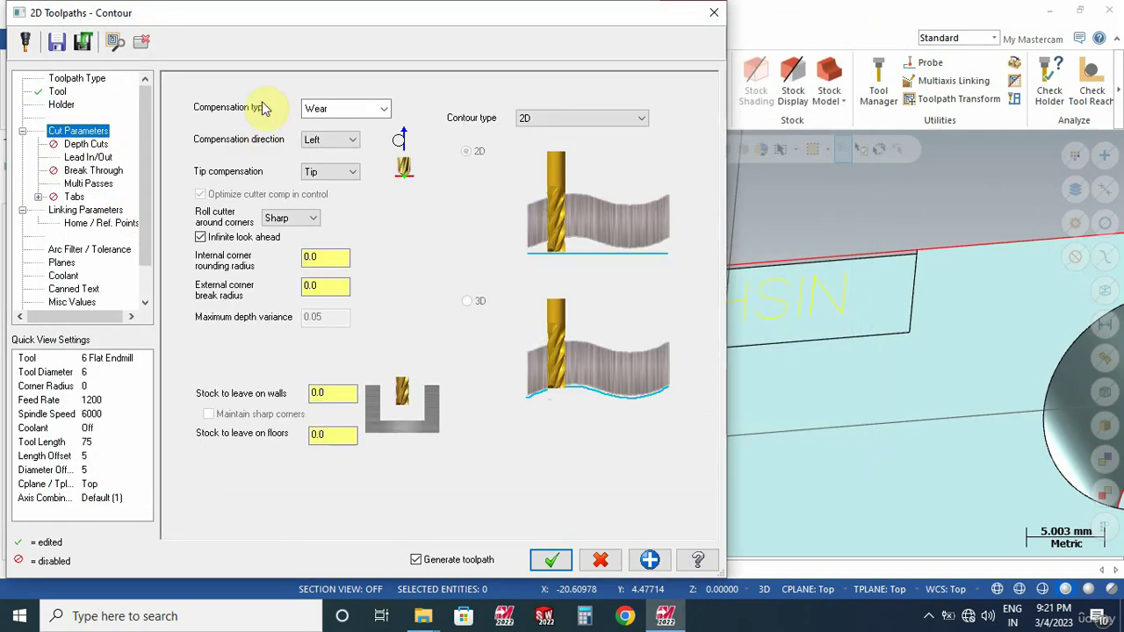
click(536, 120)
click(538, 132)
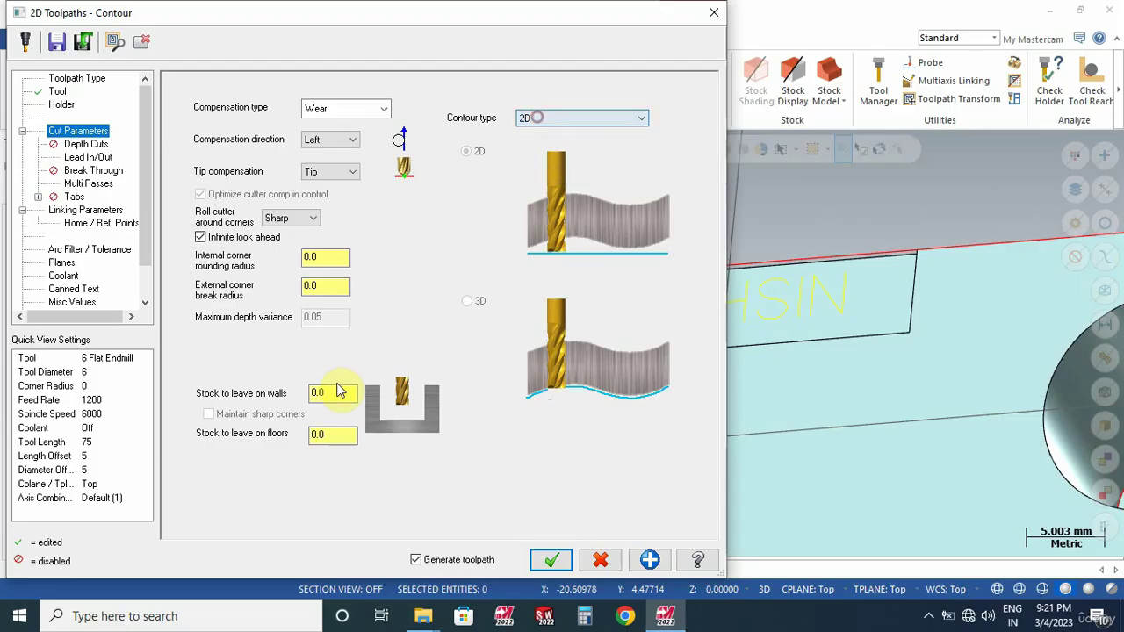
double_click(333, 391)
double_click(330, 434)
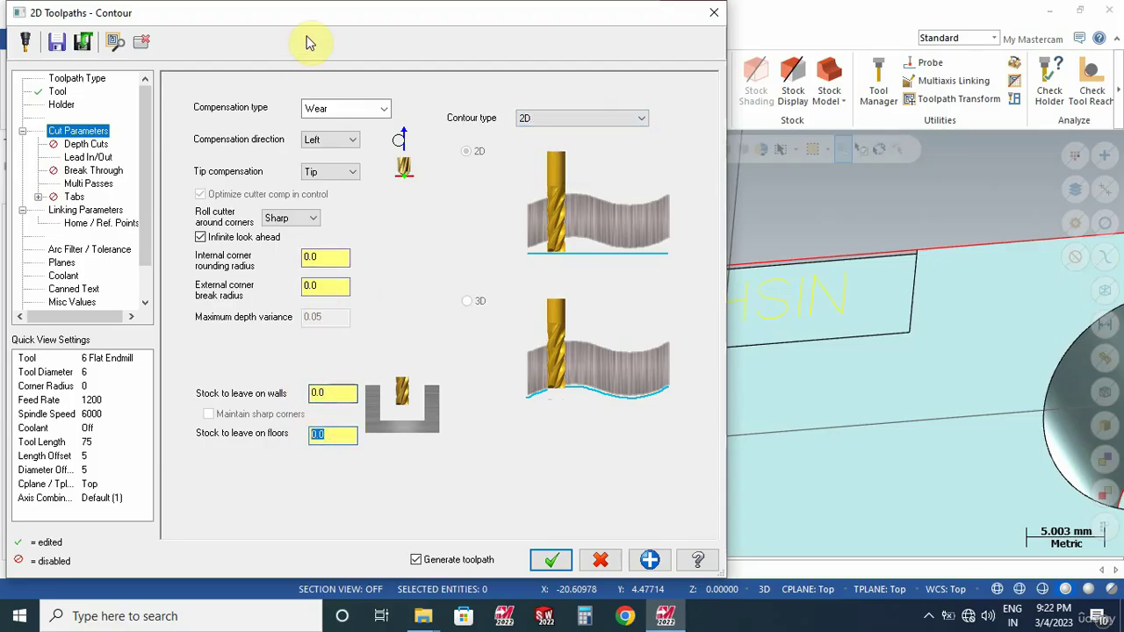
- Enable depth cuts with a 0.2 maximum rough step, one 0.05 finish cut and the tool kept down
click(86, 144)
click(230, 129)
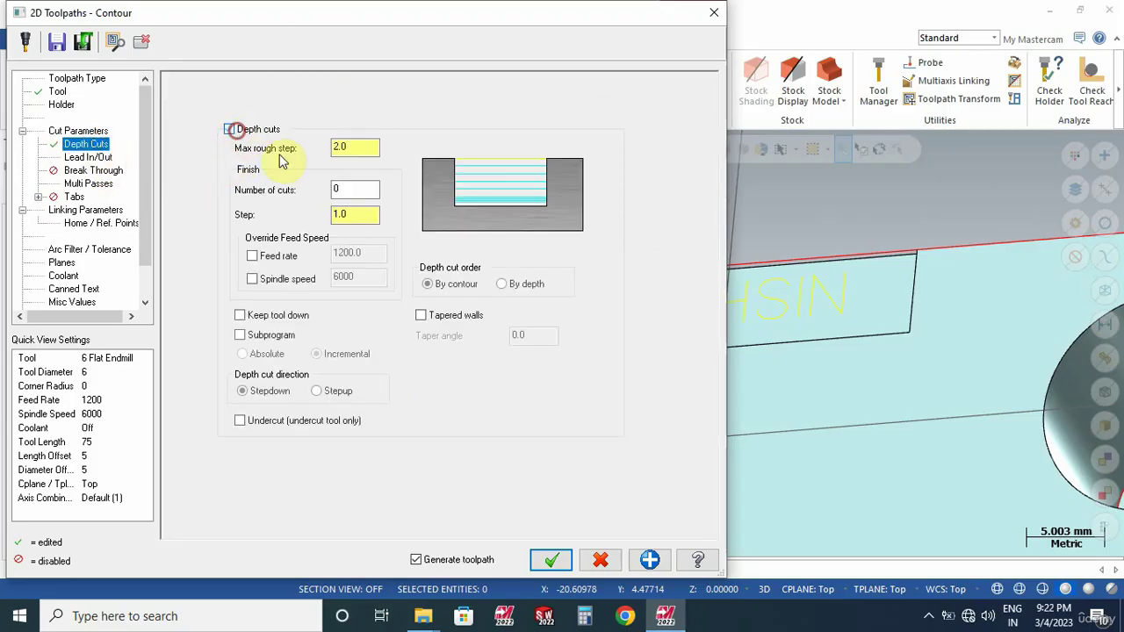
key(Tab)
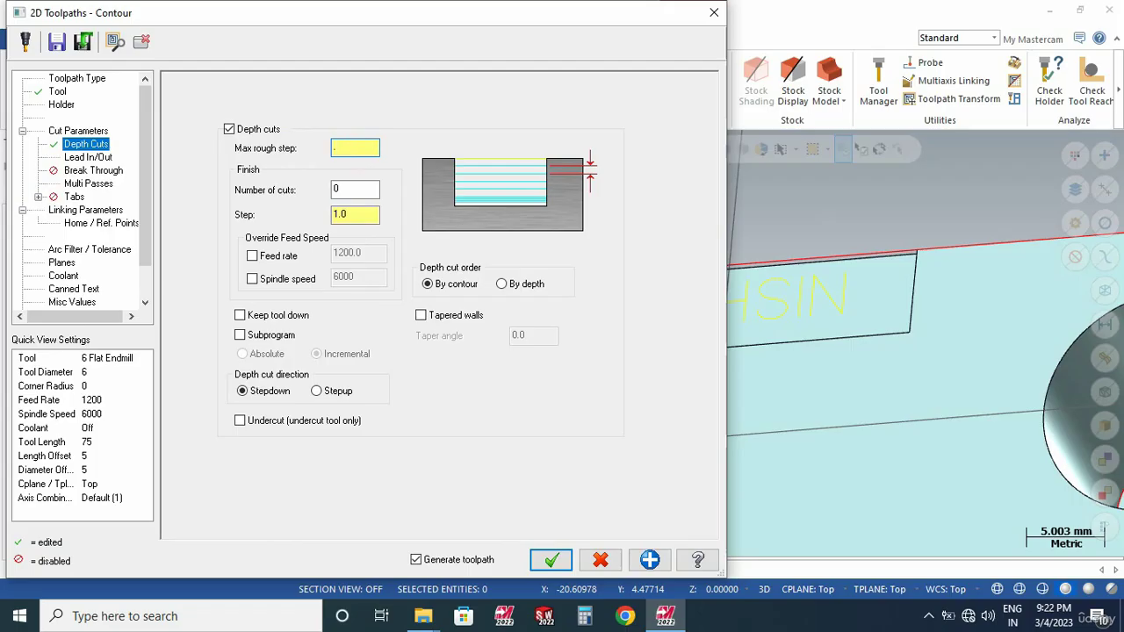
double_click(350, 191)
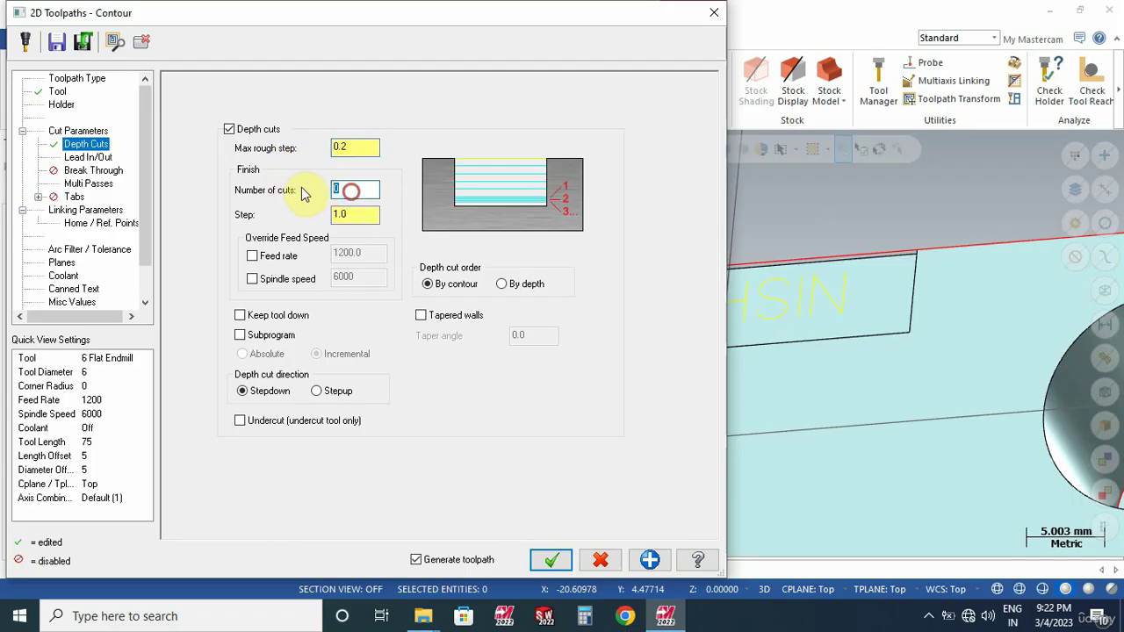
double_click(350, 216)
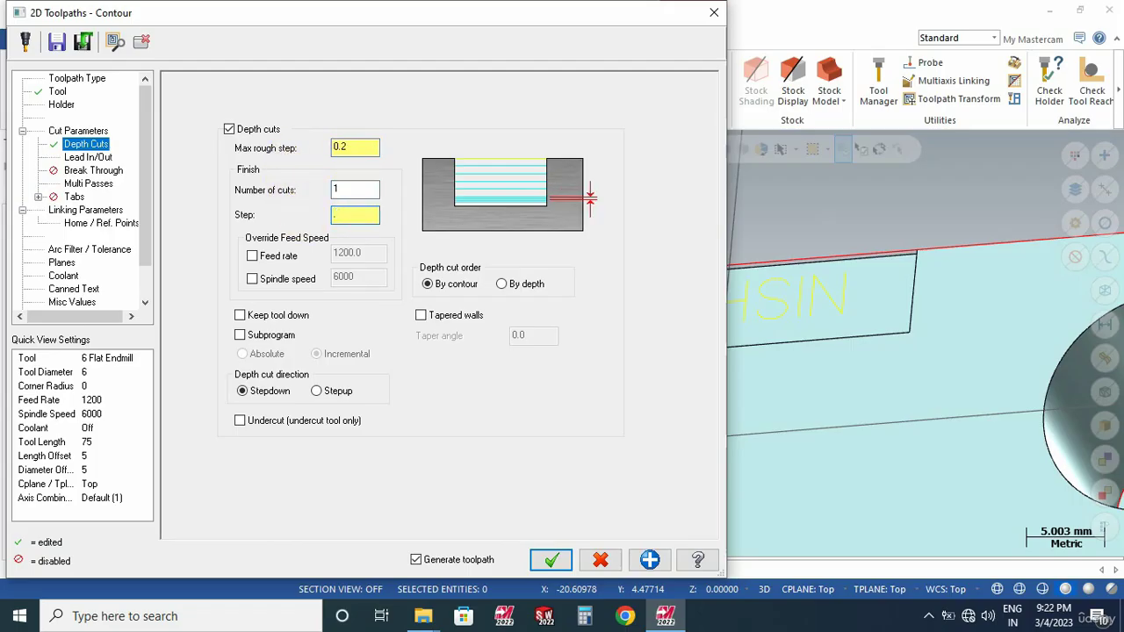
text(.05)
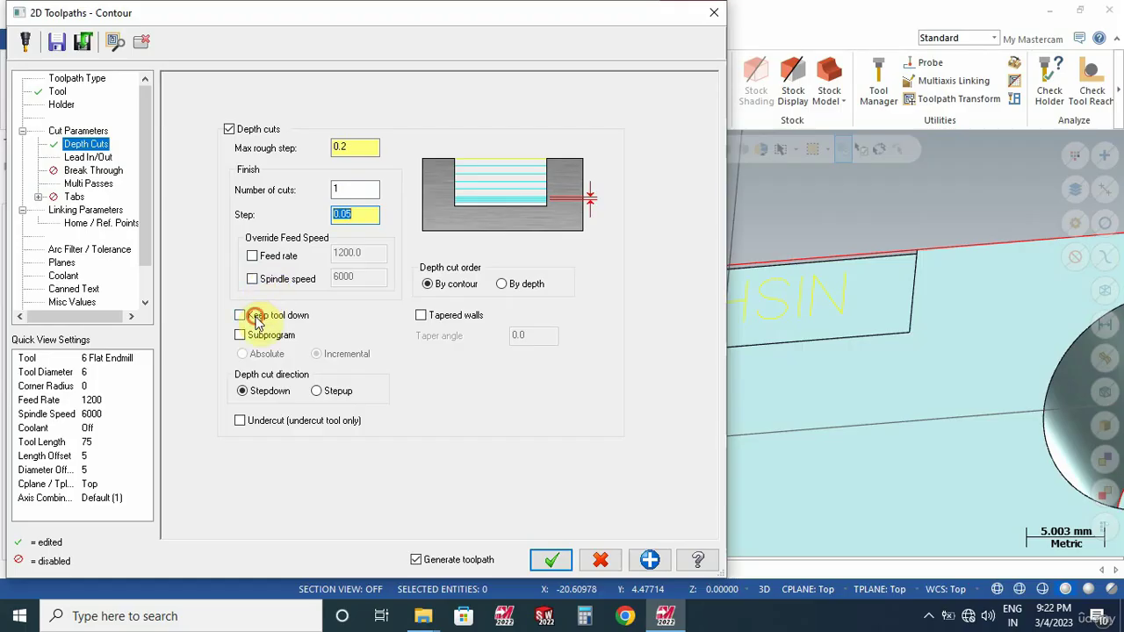
click(242, 315)
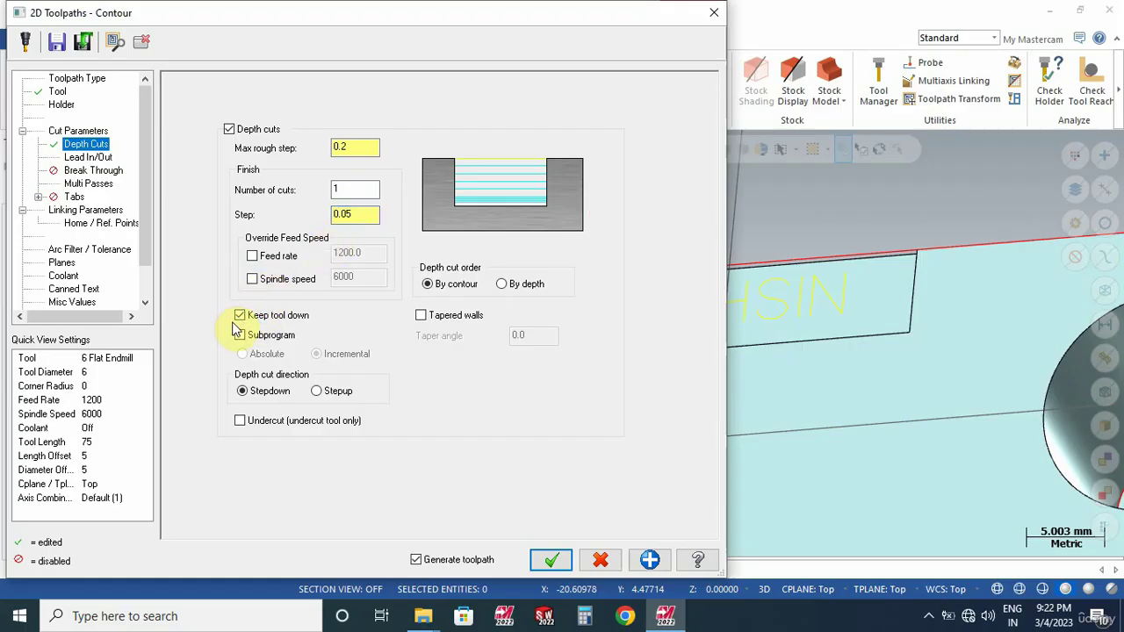
- Set the lead-in arc's radius and sweep to 0.0 and copy the entry settings to the exit
click(88, 157)
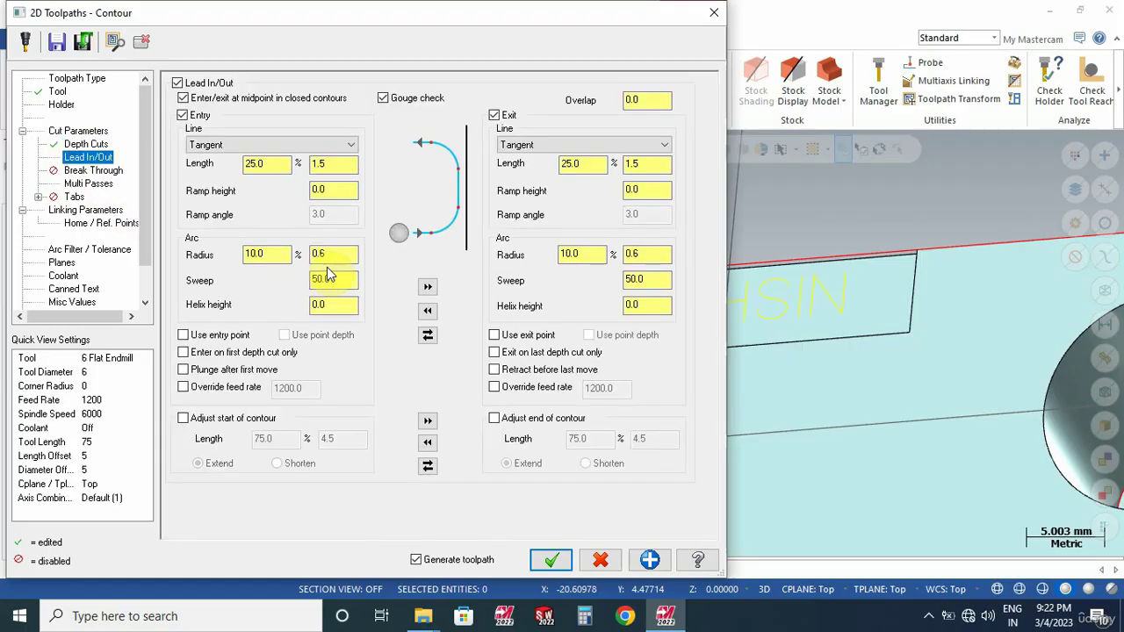
double_click(340, 253)
double_click(331, 278)
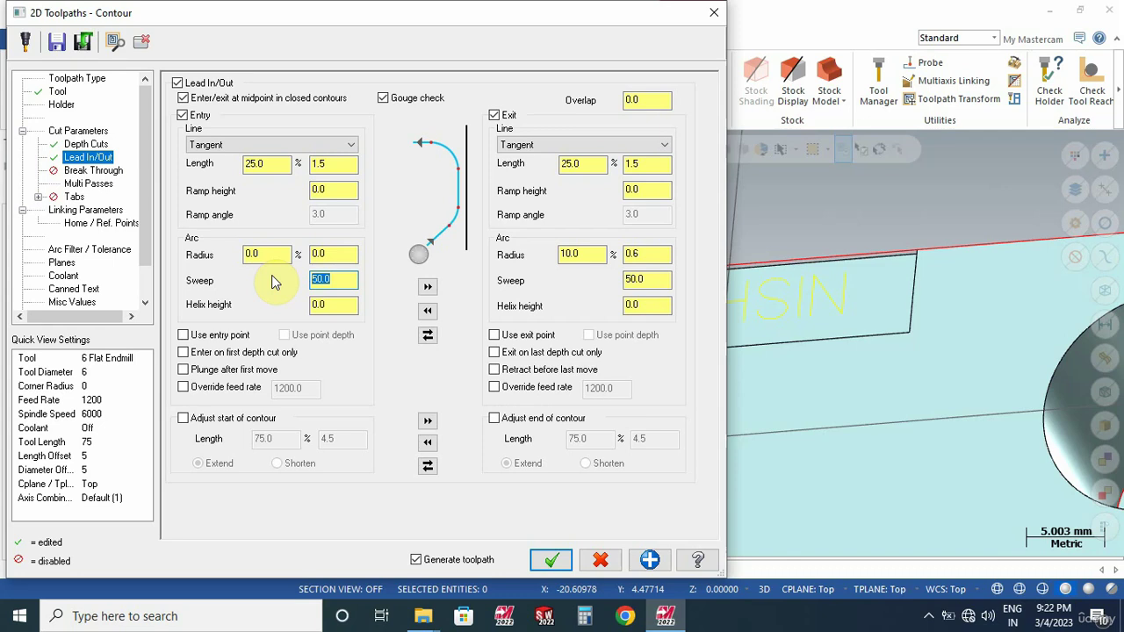
text(0.0)
click(427, 286)
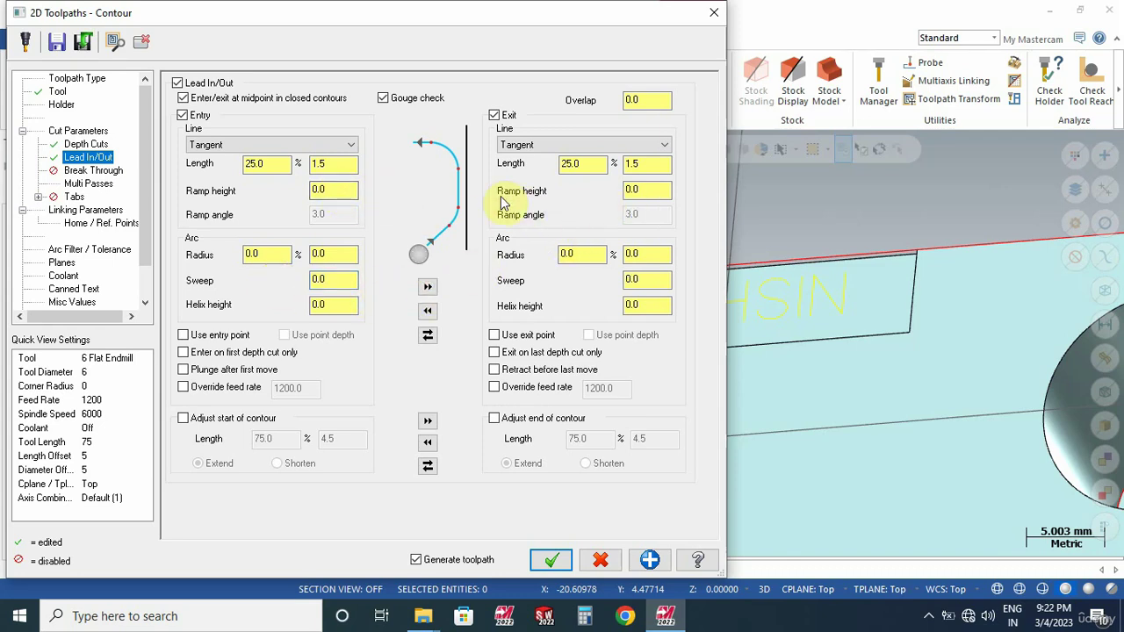
- Set the multi passes to 3 rough passes at 4.0 spacing, with 0 finish passes and 0.0 finish spacing
click(85, 185)
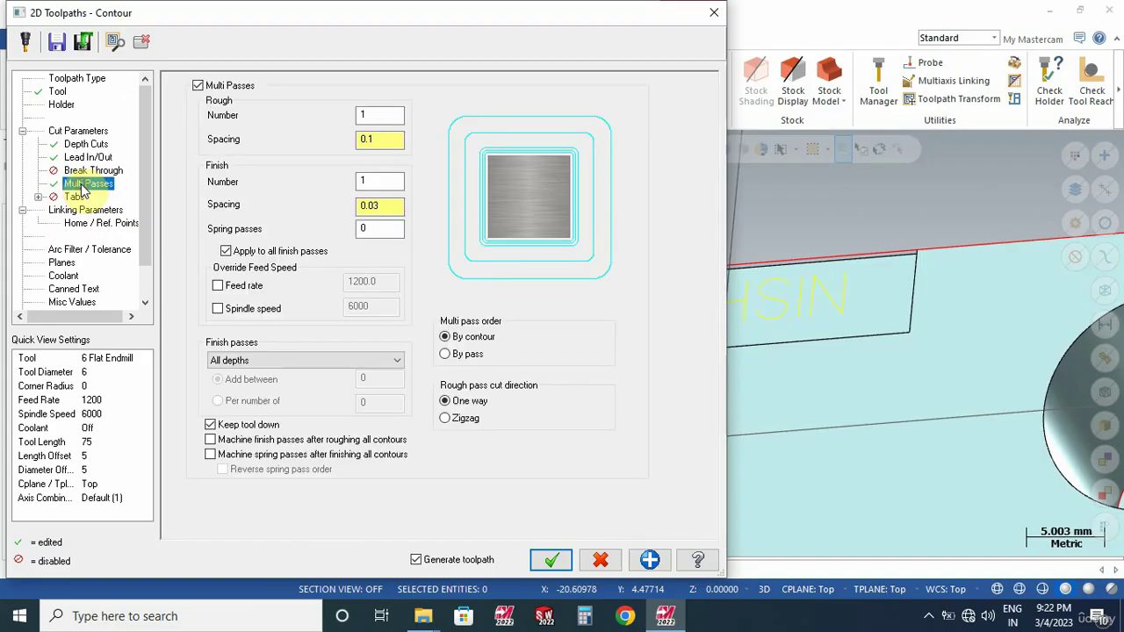
double_click(365, 114)
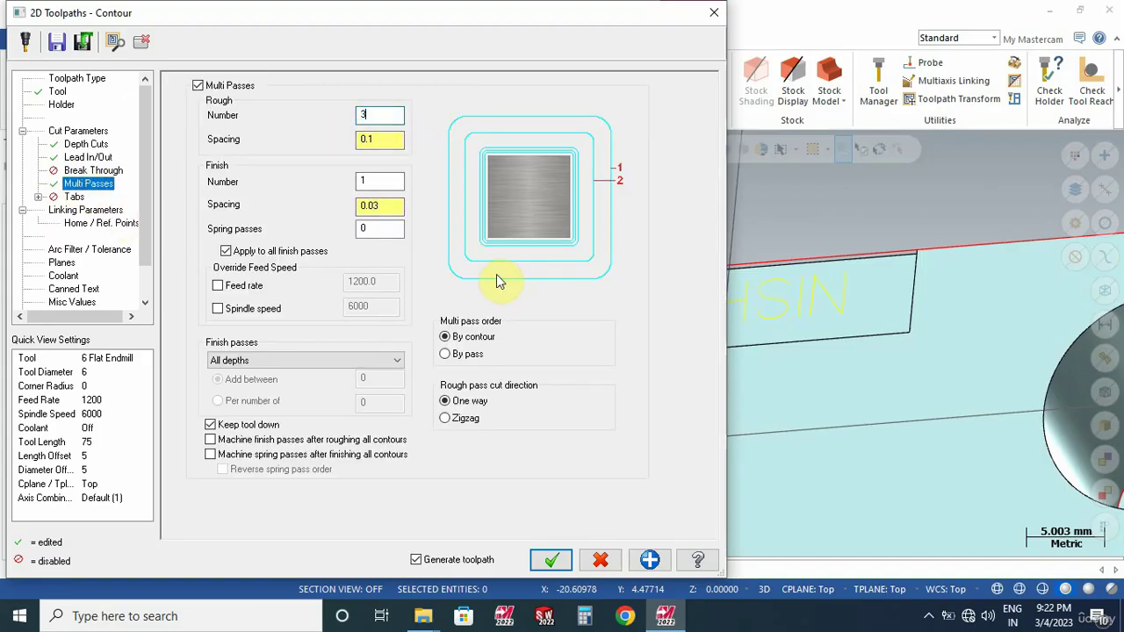
double_click(379, 139)
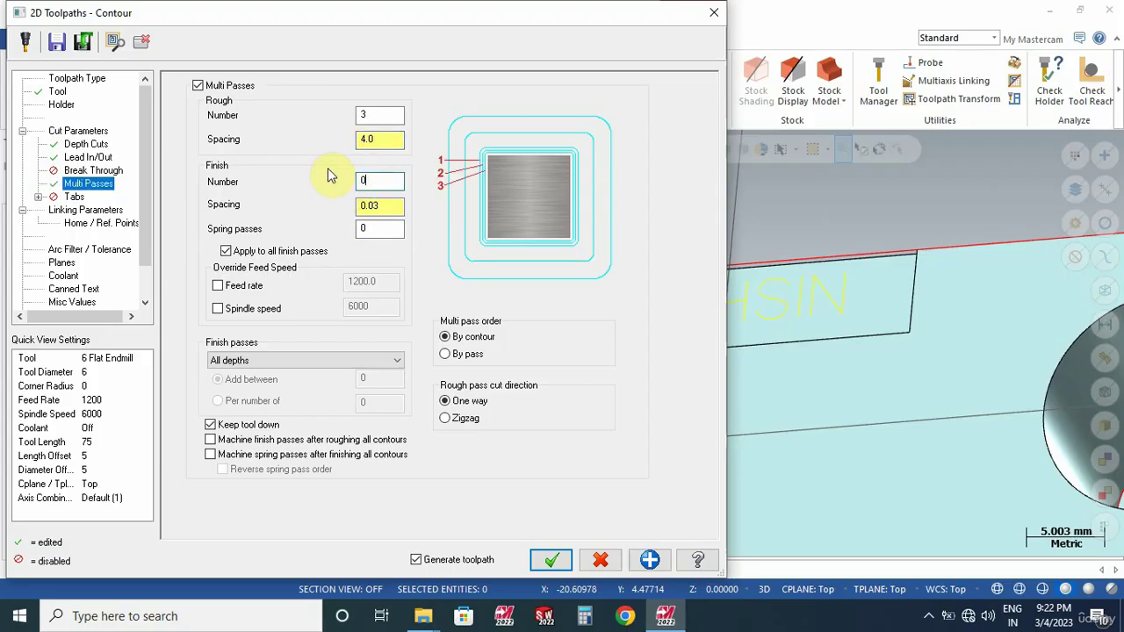
text(0)
key(Tab)
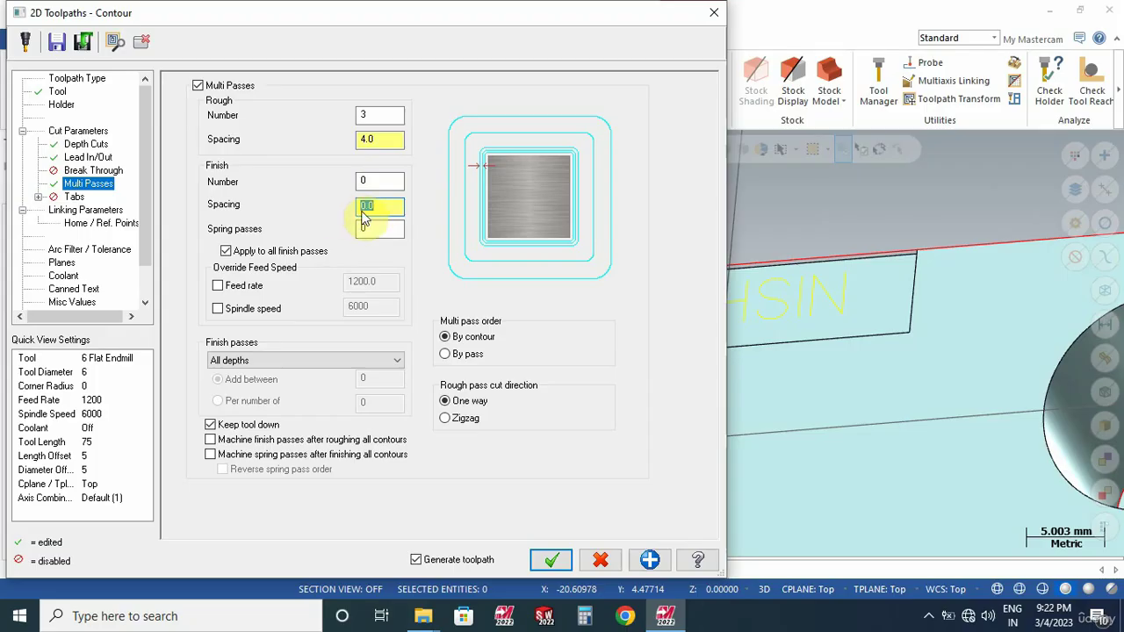
- Set the contour's absolute depth to -0.5 with the top of stock at 0.2, and generate the toolpath
click(100, 216)
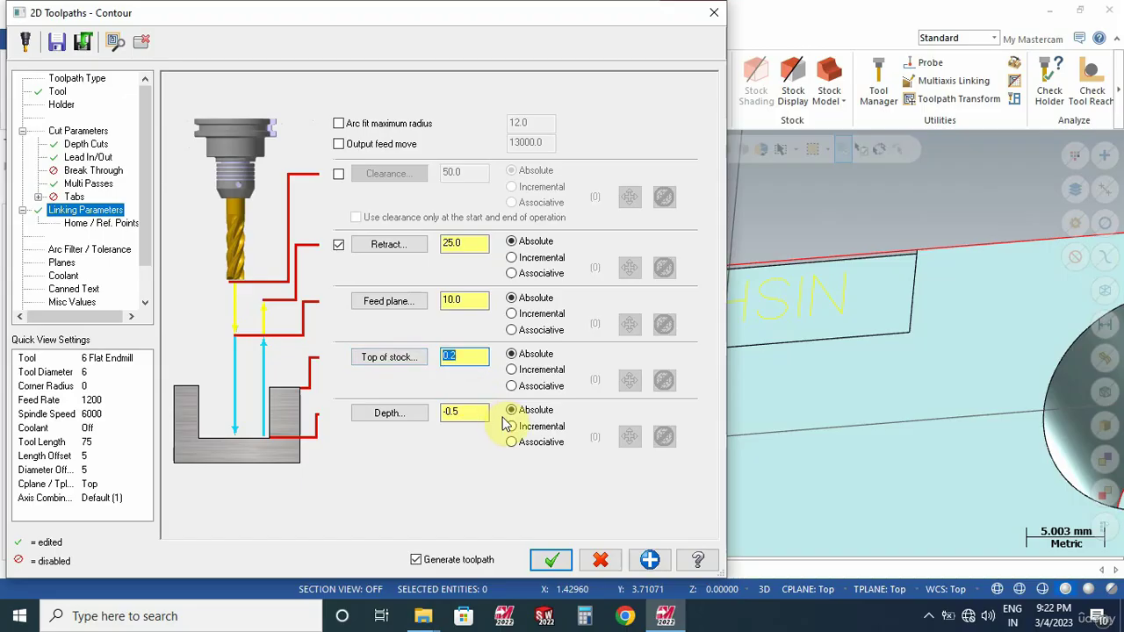
click(550, 561)
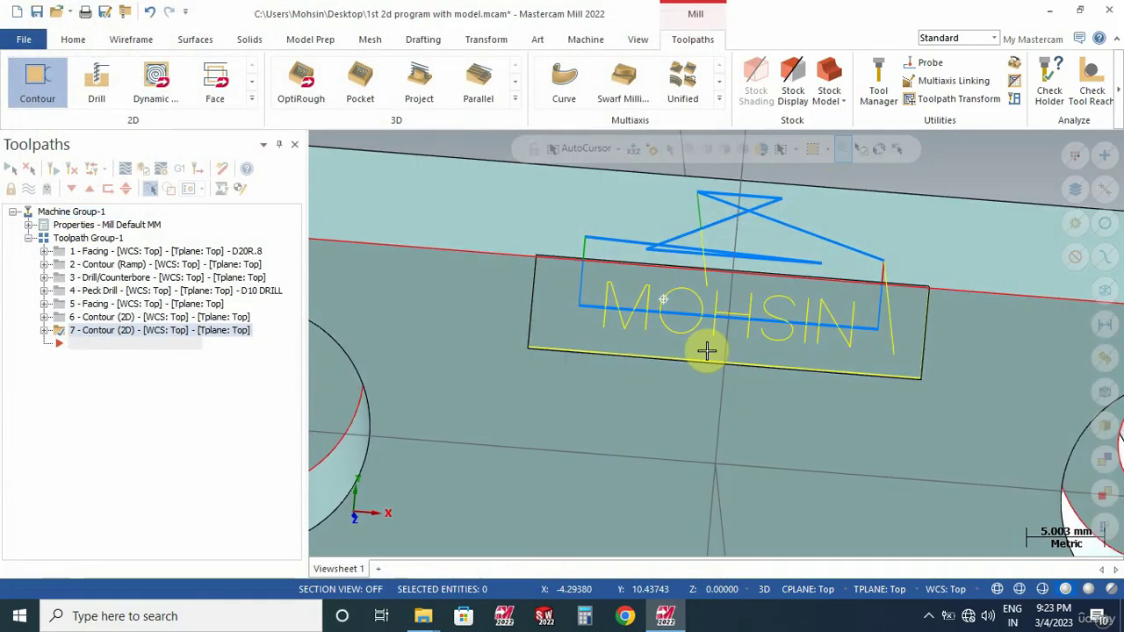
middle_drag(706, 350, 717, 329)
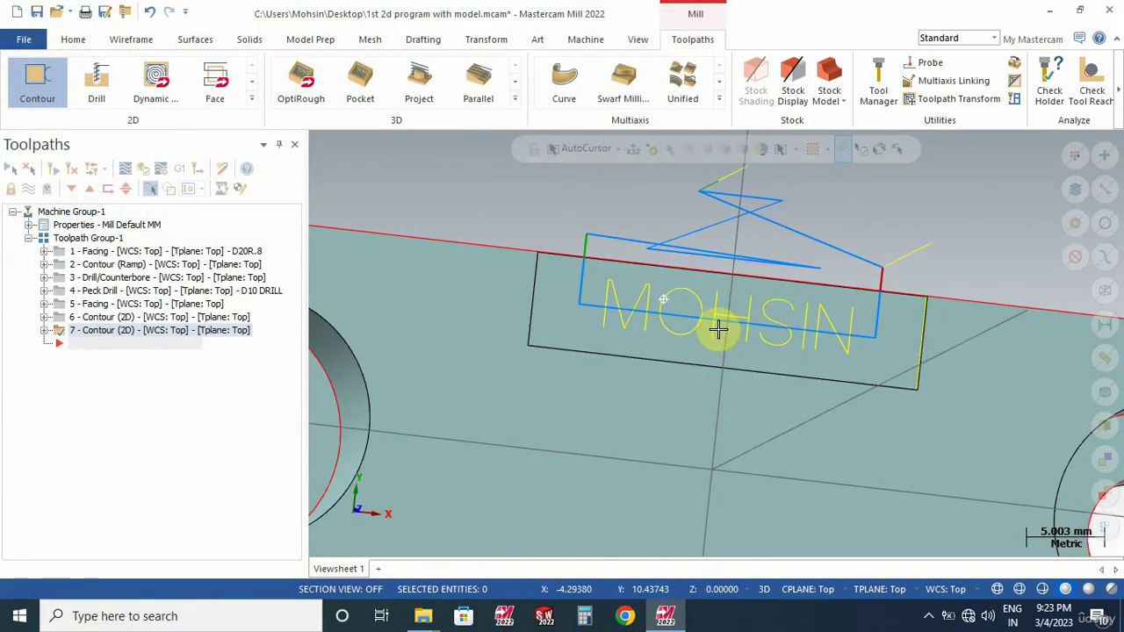
- Reopen the recess contour's parameters, set the lead-in line length to 6, and copy the entry settings to the exit
click(46, 331)
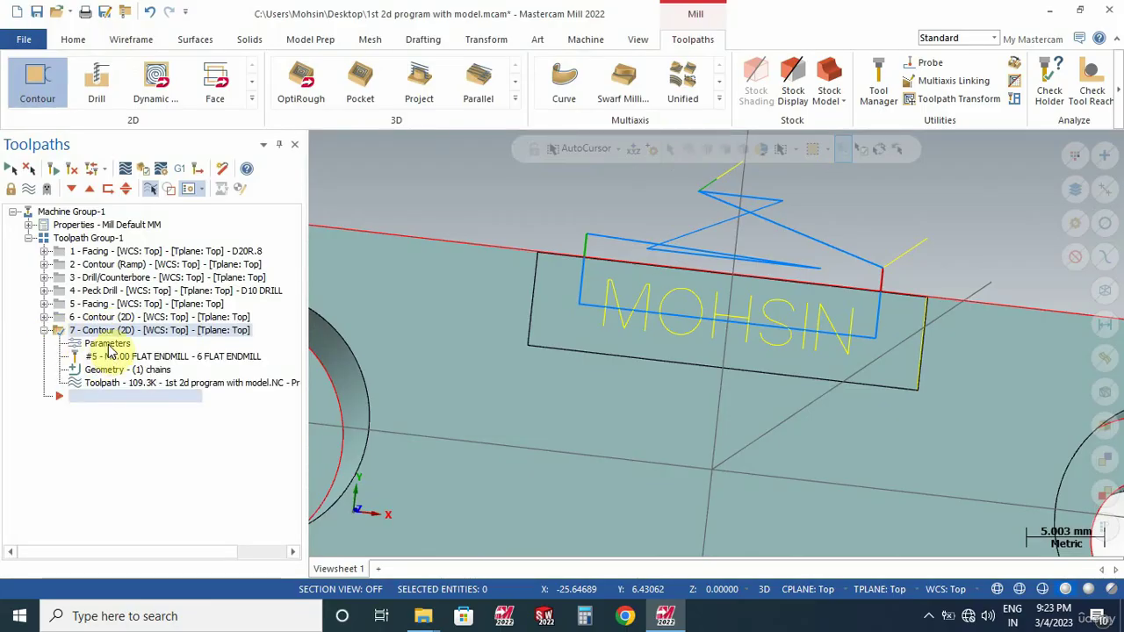
click(107, 344)
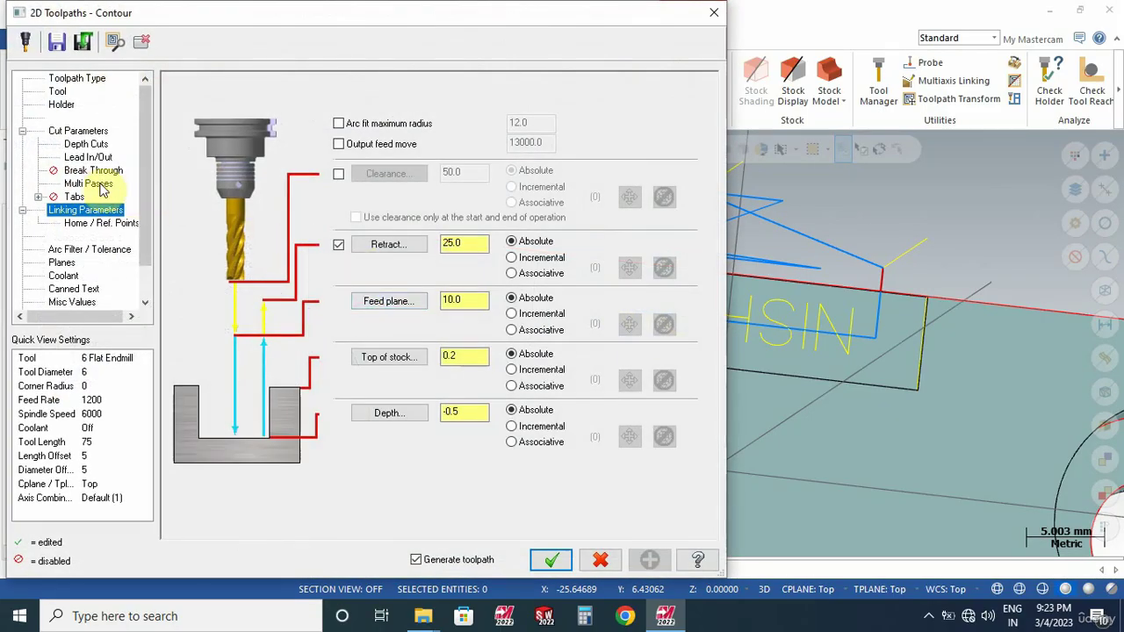
click(88, 158)
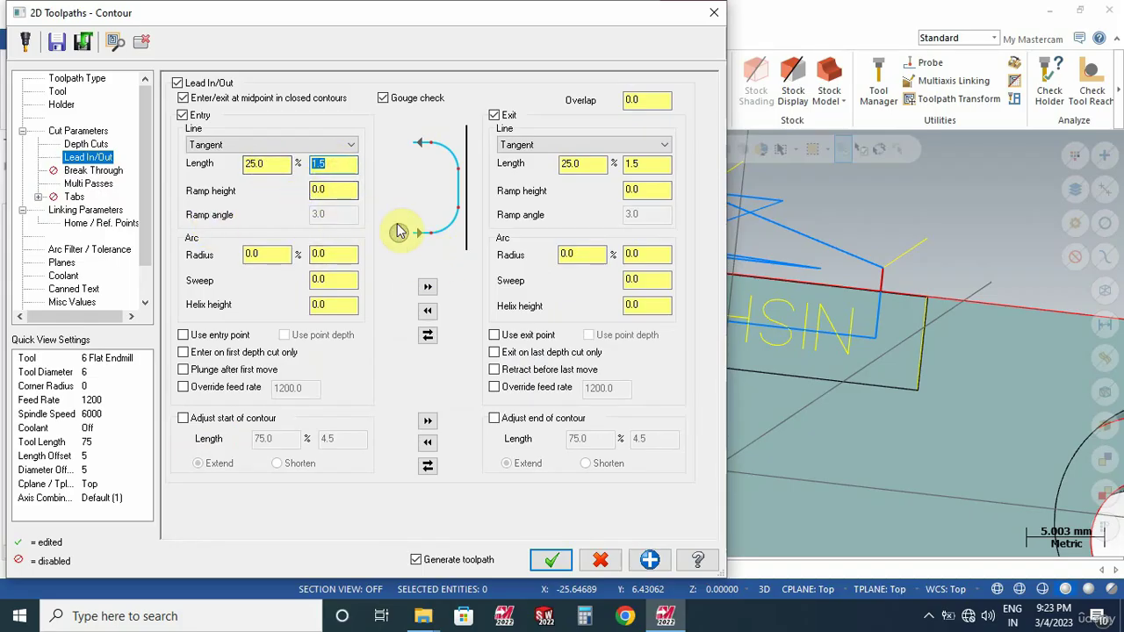
text(6)
key(Return)
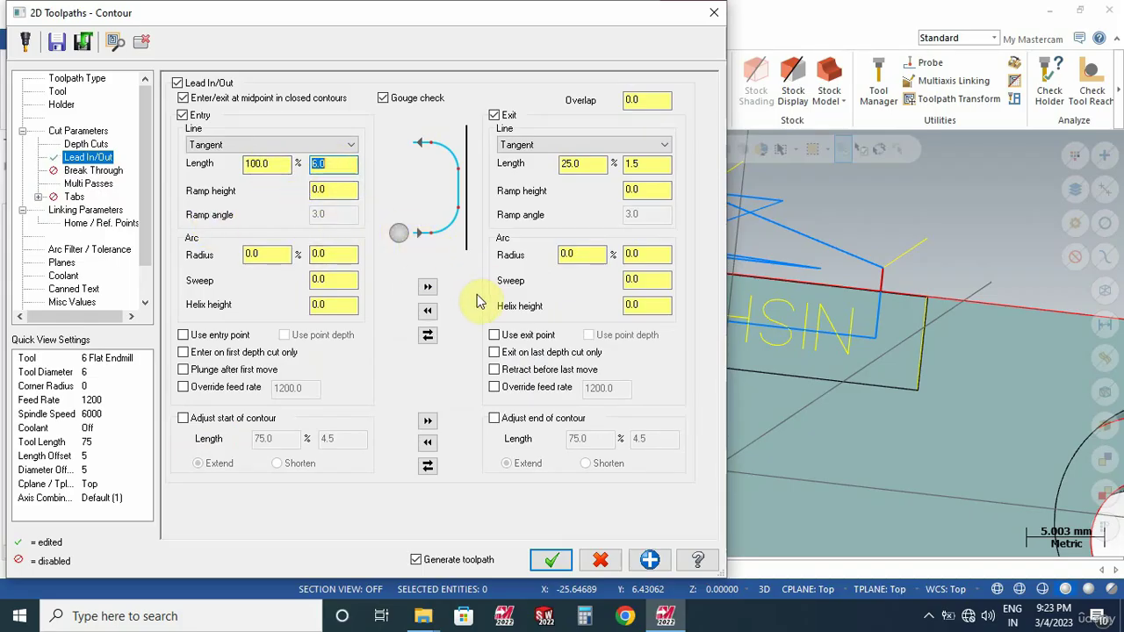
click(426, 290)
- Check the recess contour's cut, multi-pass and linking parameters, and regenerate the toolpath with the edited lead settings
click(77, 131)
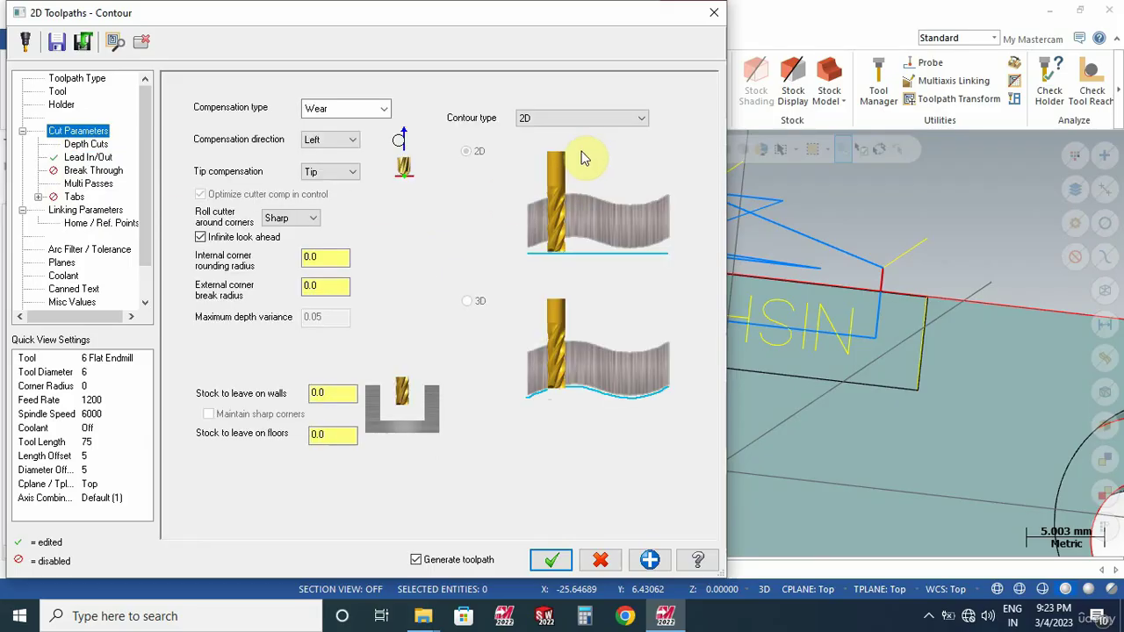
click(89, 183)
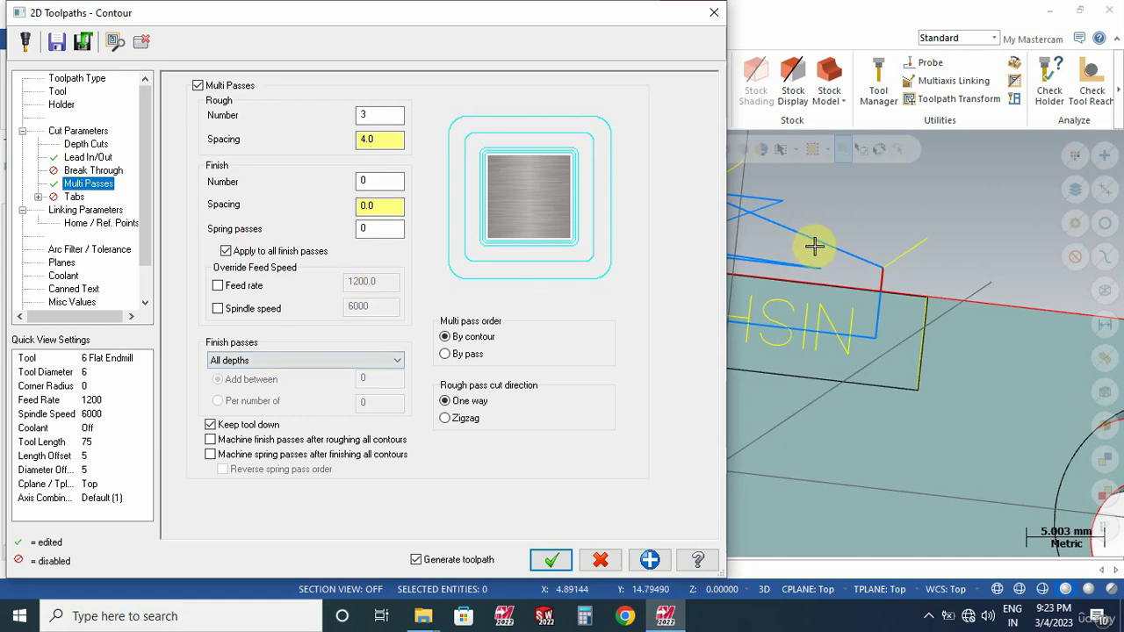
scroll(815, 246, down, 3)
middle_drag(970, 220, 957, 193)
scroll(958, 193, down, 3)
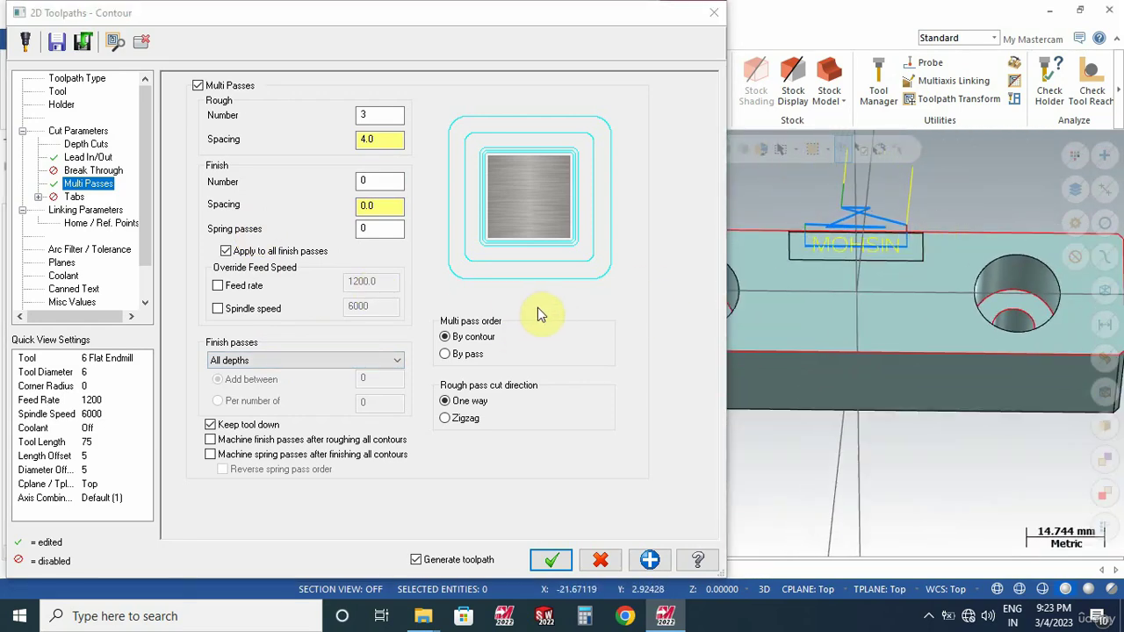
click(85, 209)
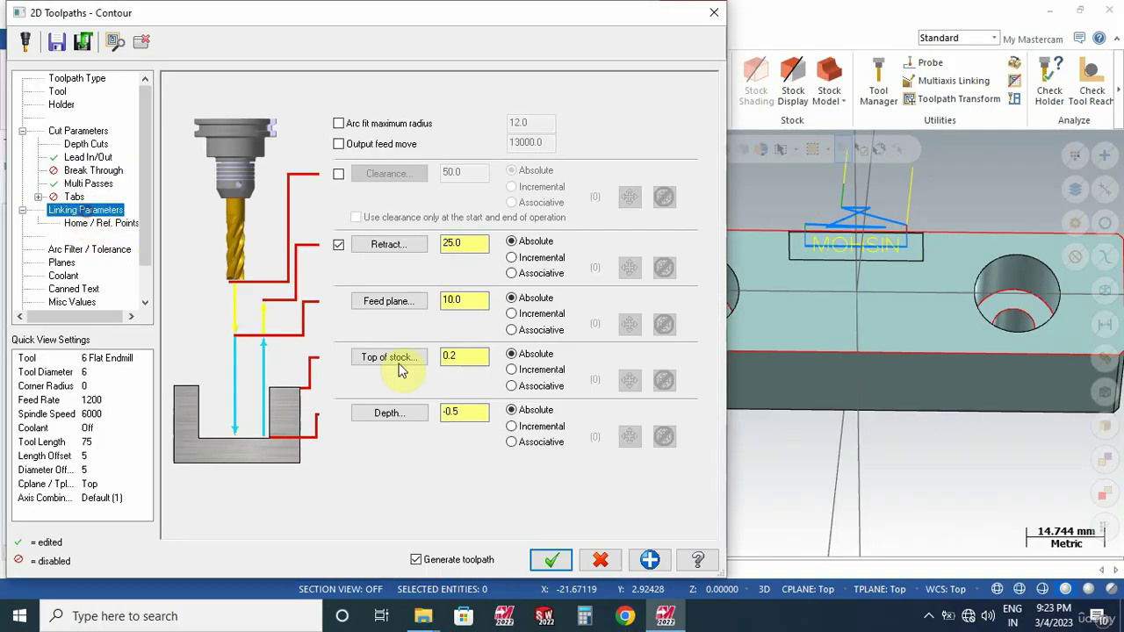
click(554, 562)
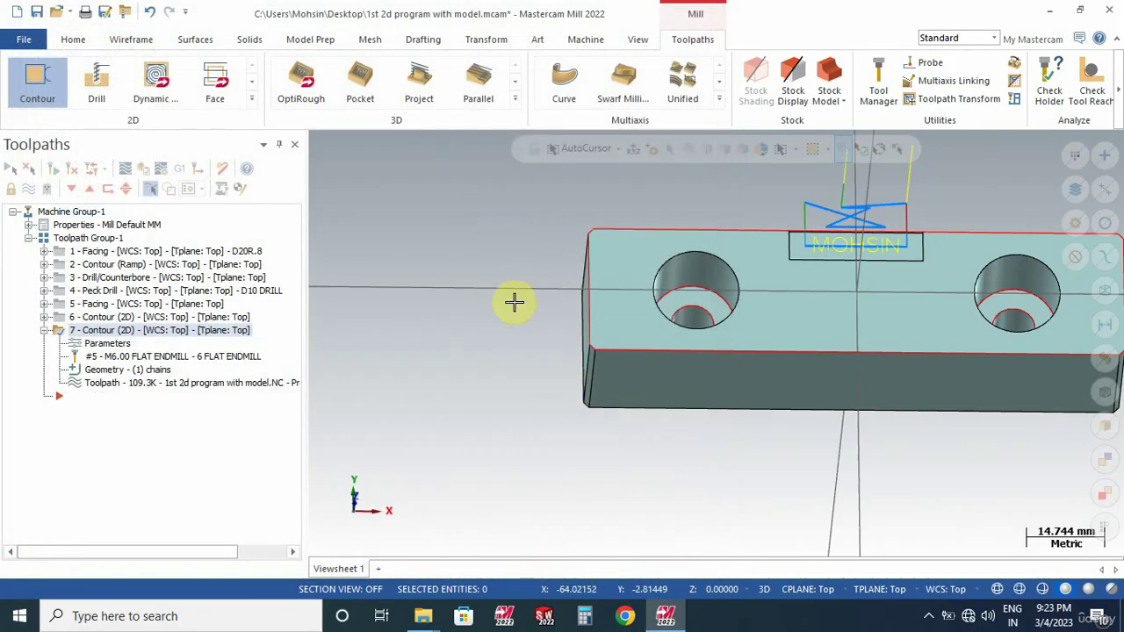
- Backplot the recess contour in the top view, stepping through the tool's moves around the text
right_click(486, 281)
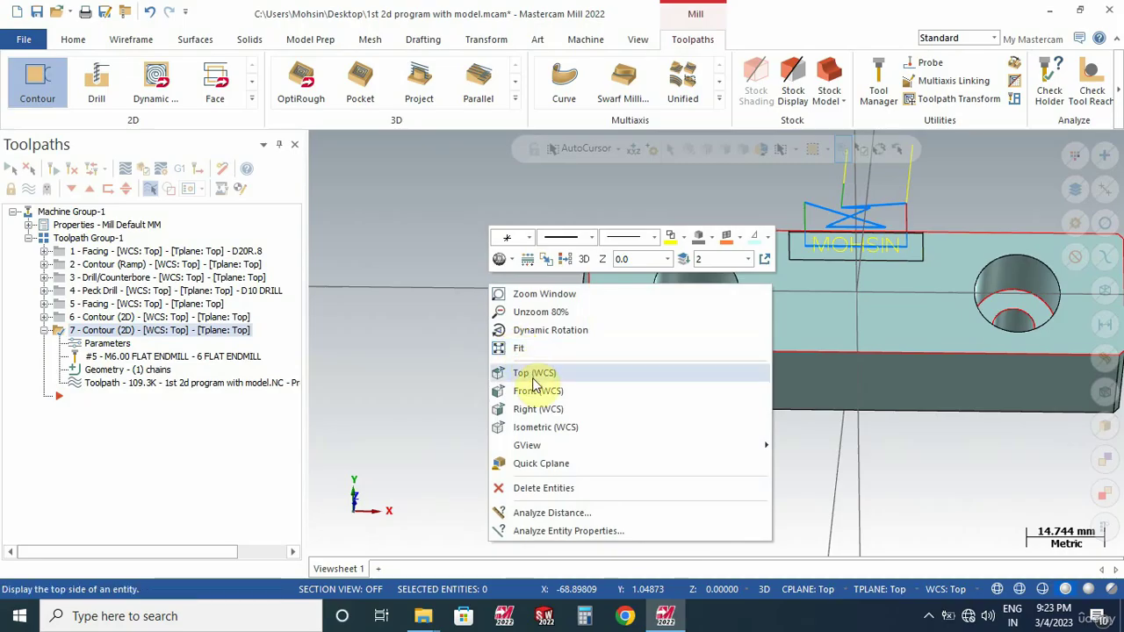
click(532, 373)
scroll(651, 319, up, 6)
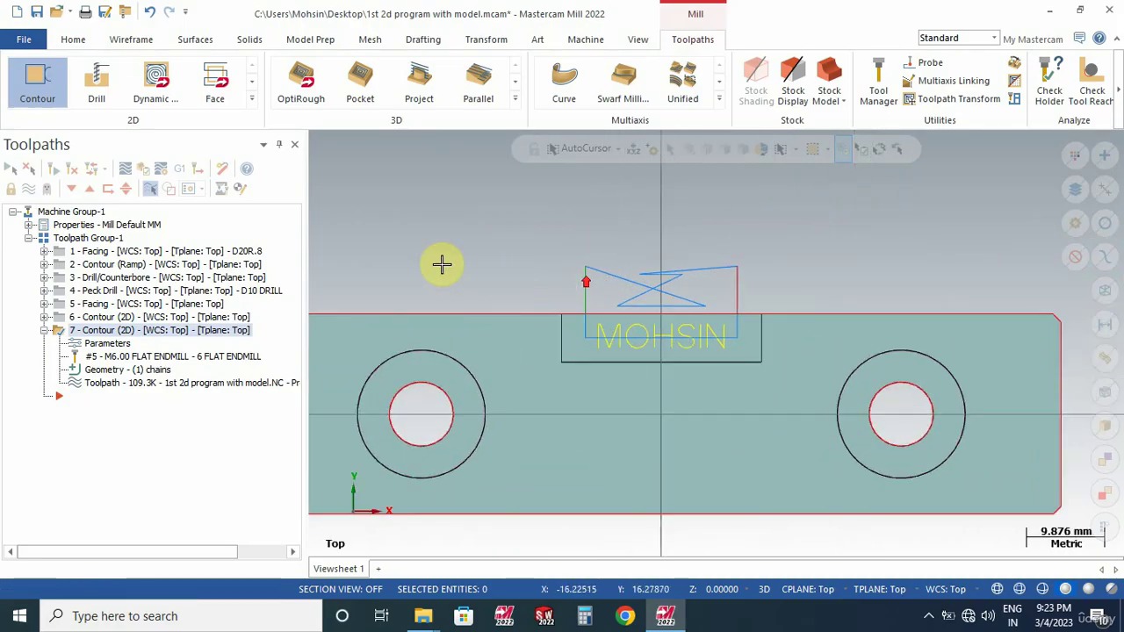
click(125, 170)
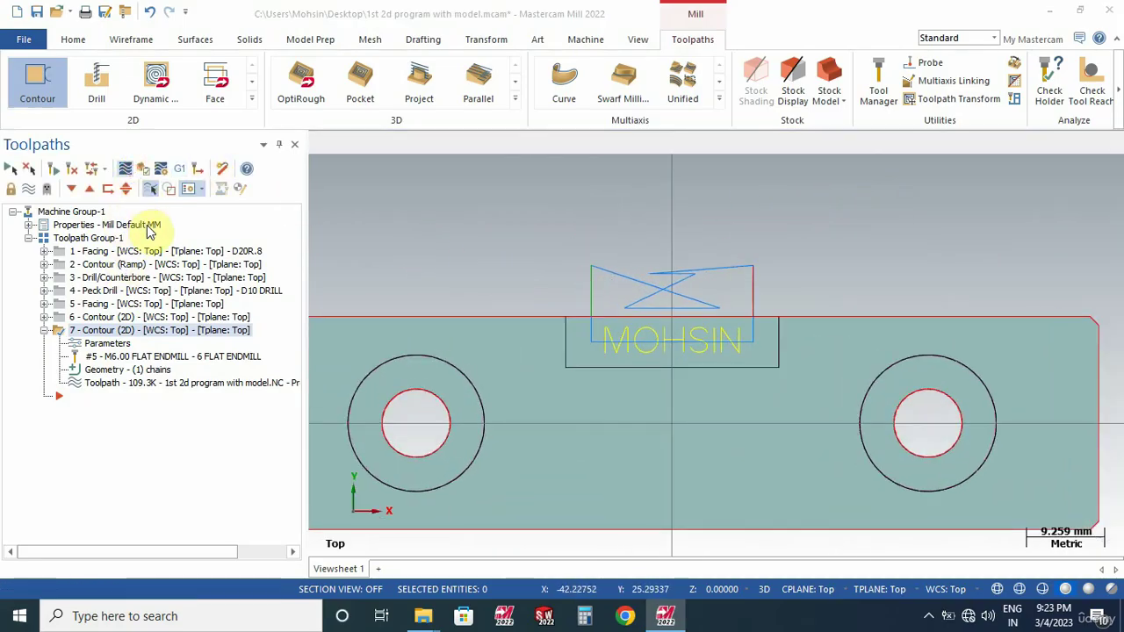
key(s)
key(s)
key(s)
key(s)
key(s)
key(s)
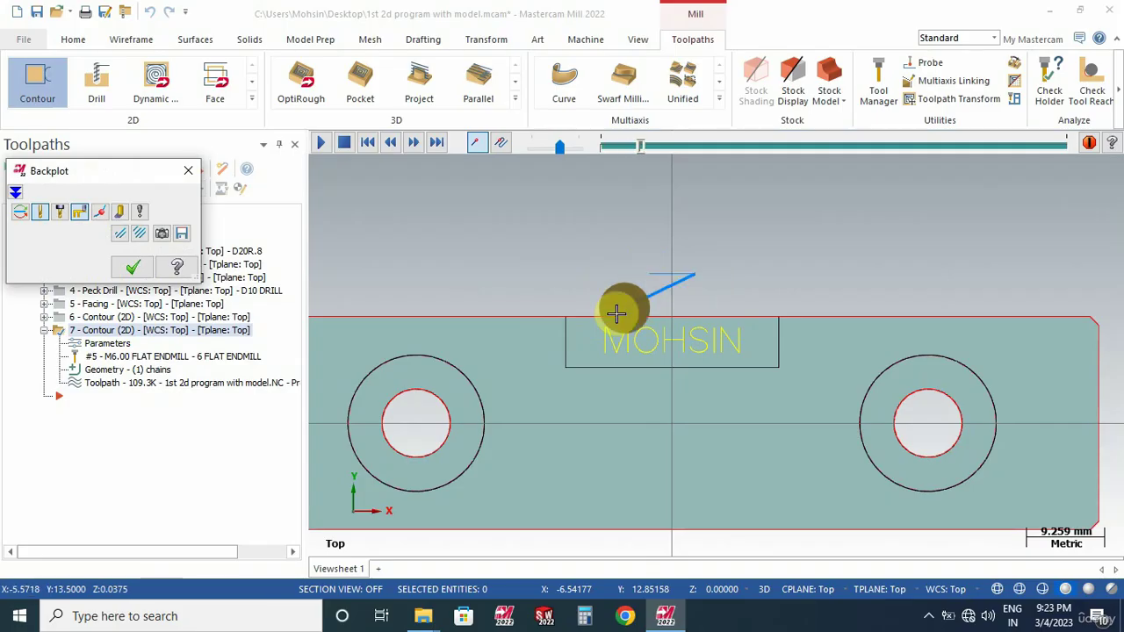
key(s)
key(s)
key(s)
key(s)
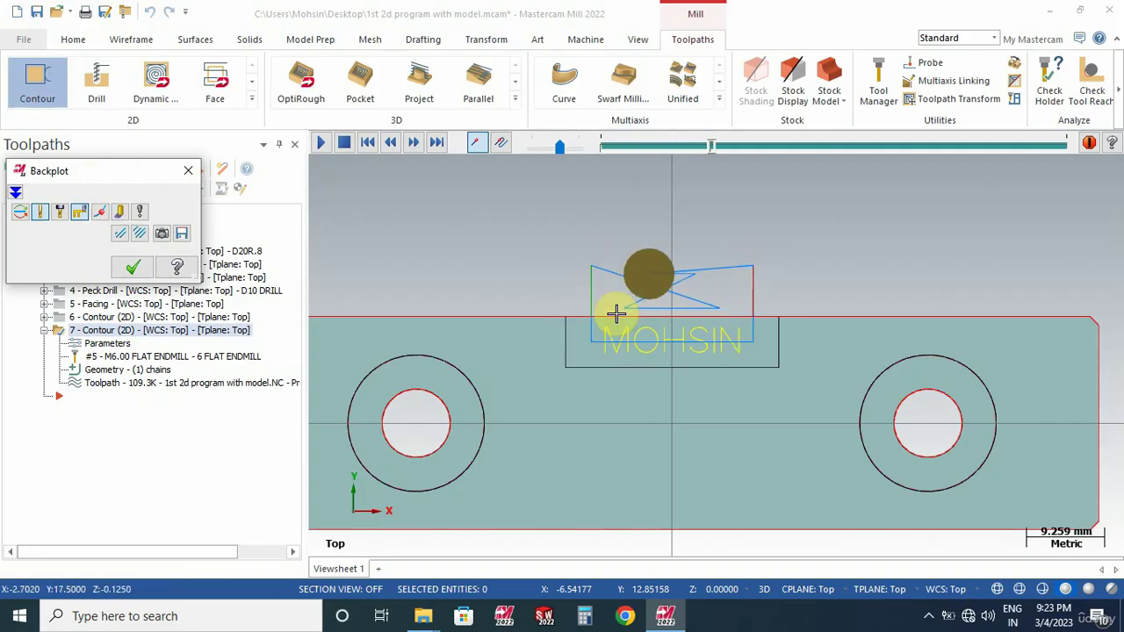
key(s)
key(s)
key(s)
key(s)
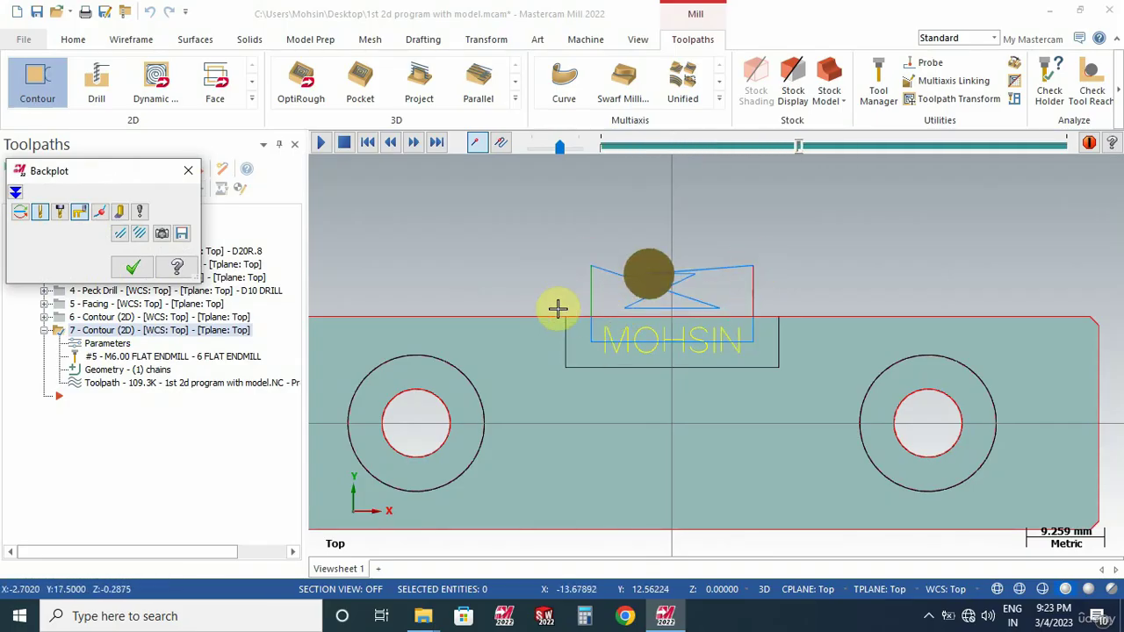
click(132, 267)
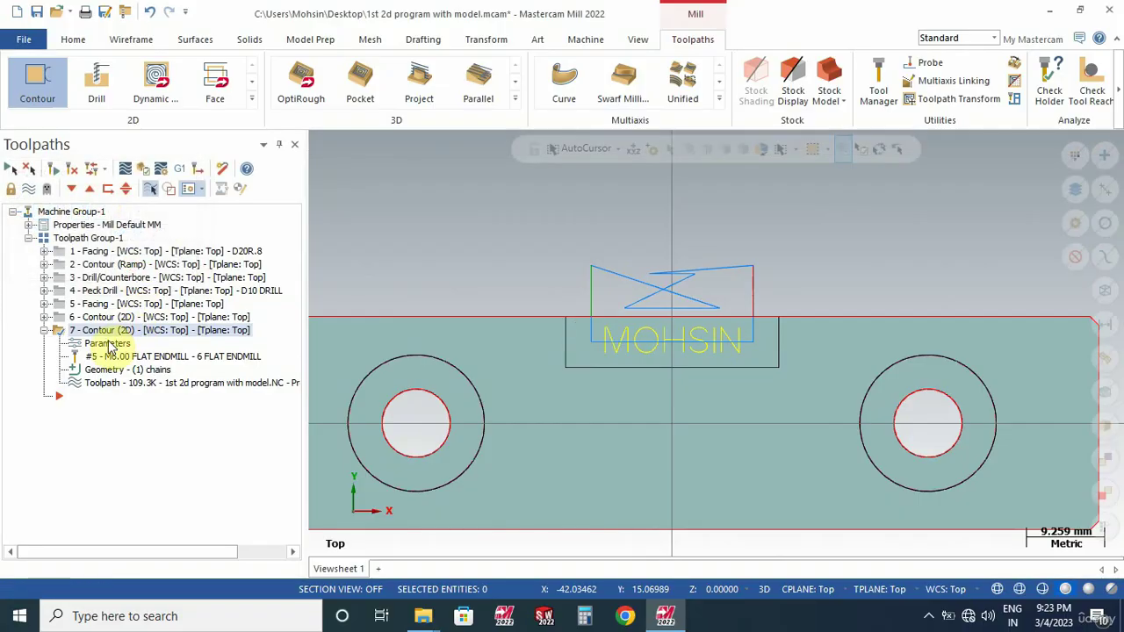
- Set the recess contour's multi passes to 2 rough passes at 3.0 spacing and regenerate the toolpath
click(112, 343)
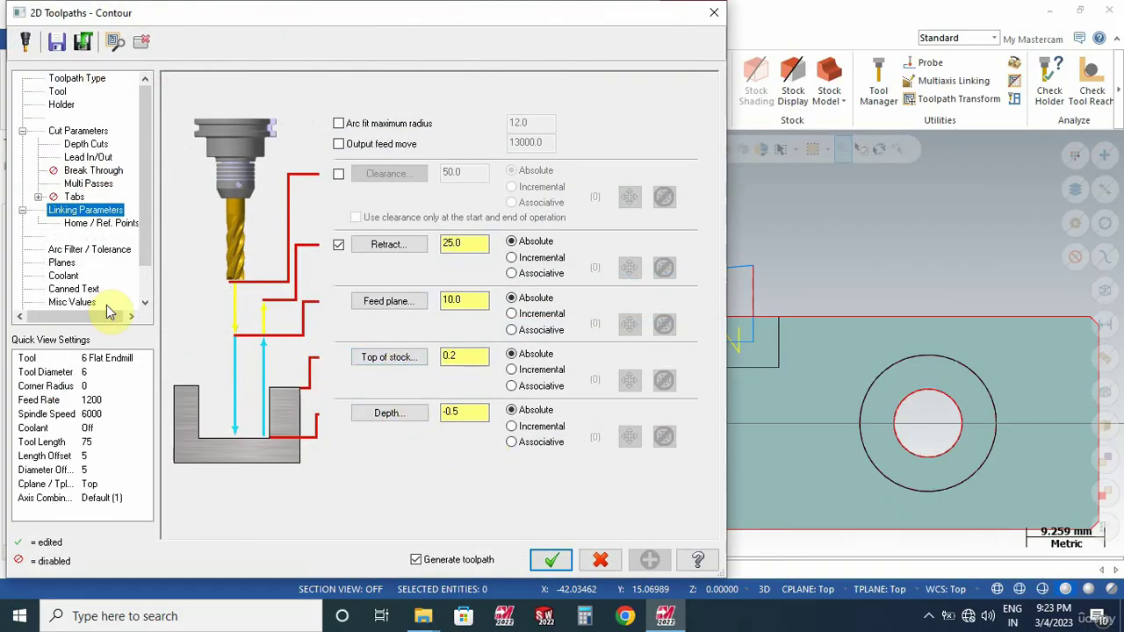
click(88, 183)
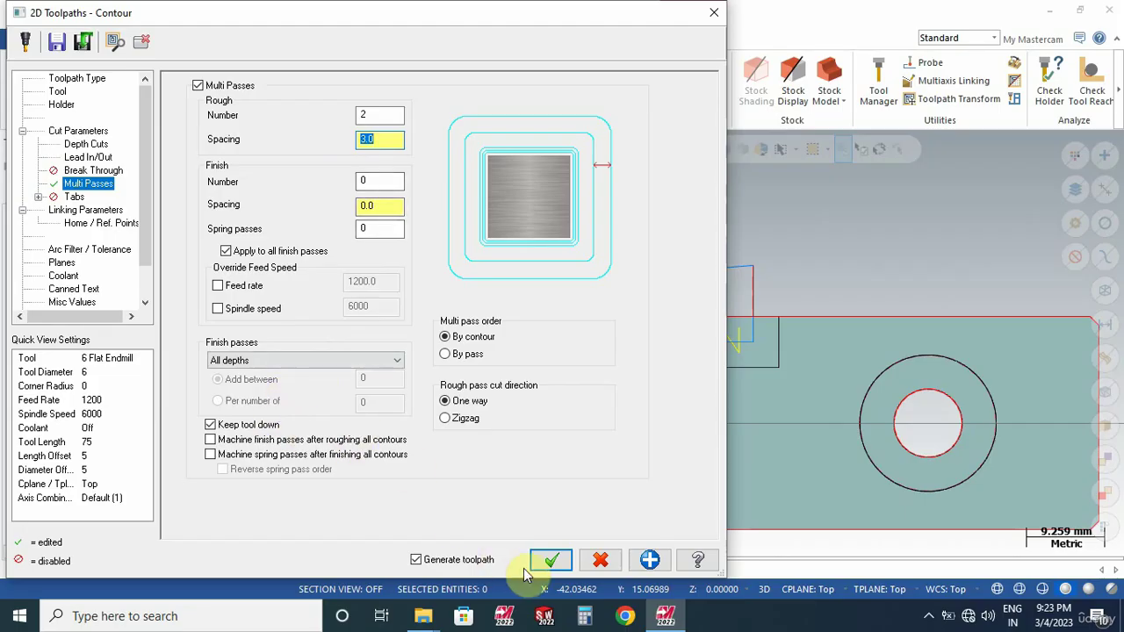
click(552, 559)
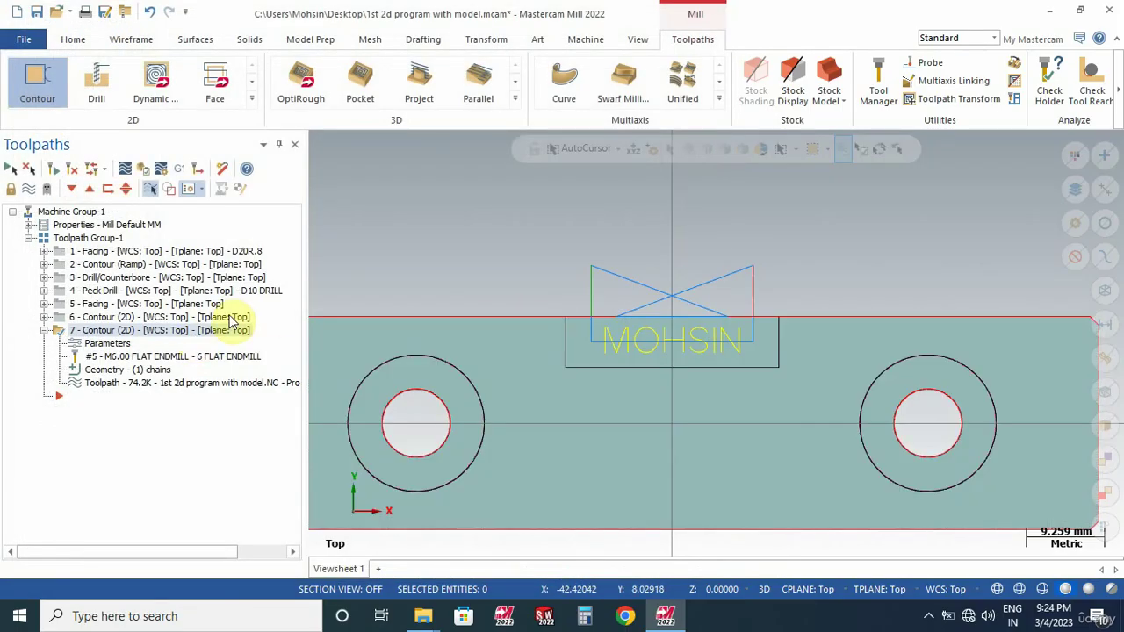
- Reopen the recess contour's parameters and review its multi-pass, linking, lead in/out and depth cut settings
click(112, 345)
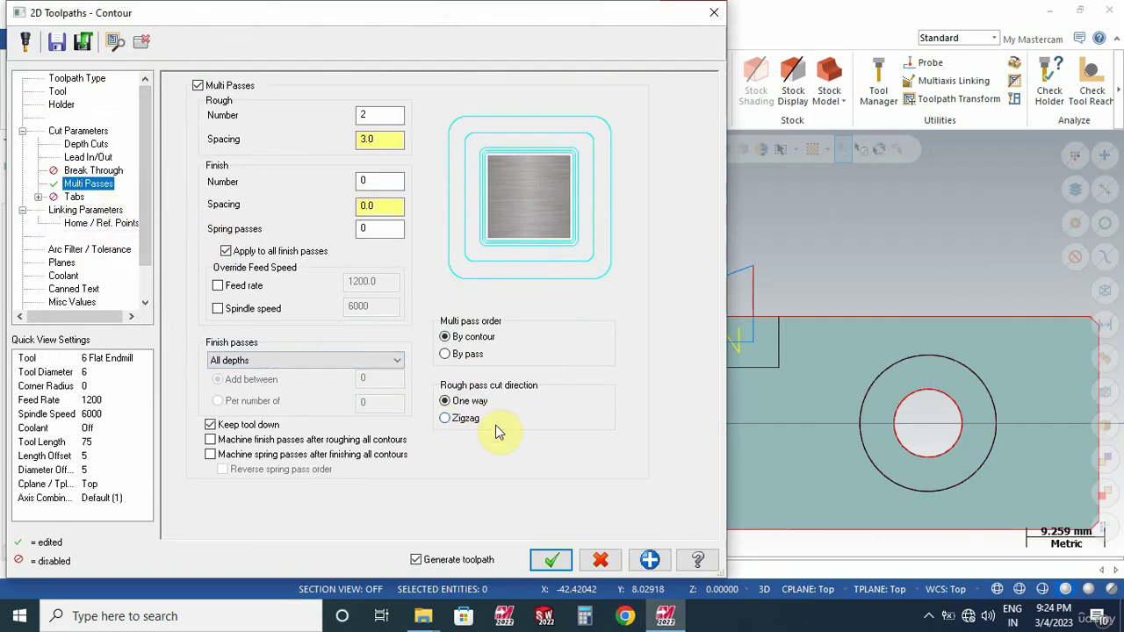
click(108, 212)
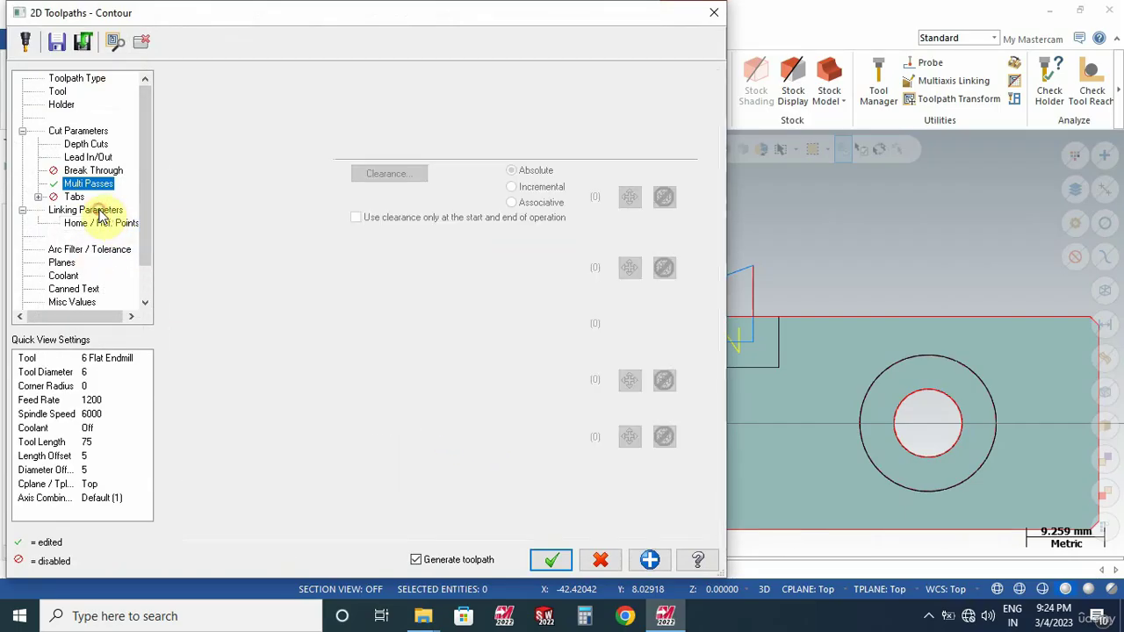
click(87, 158)
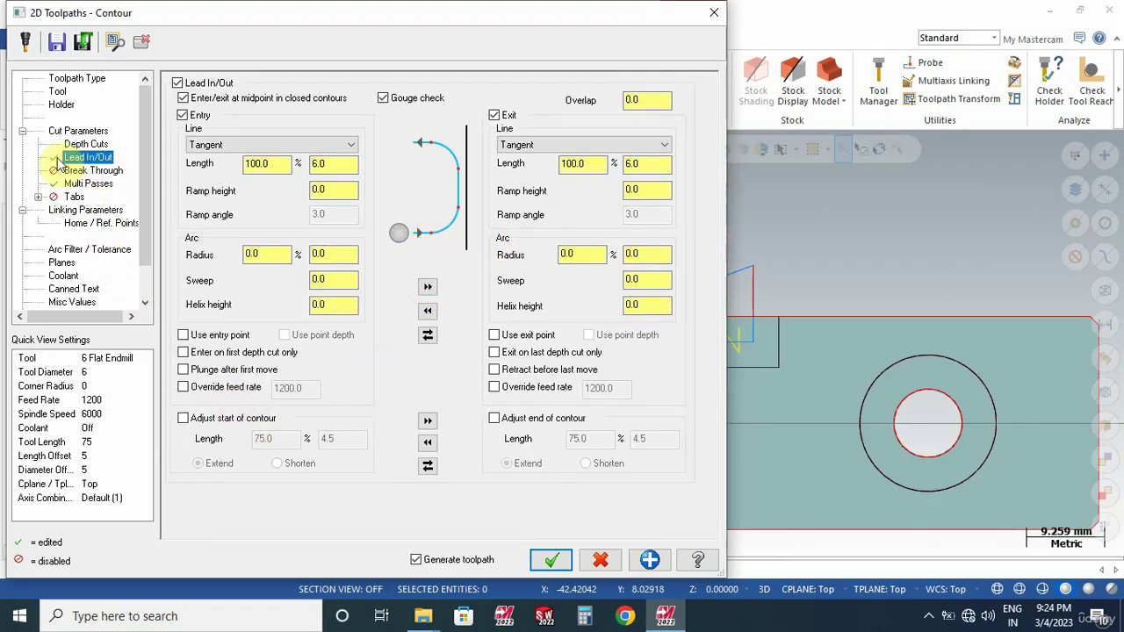
click(81, 132)
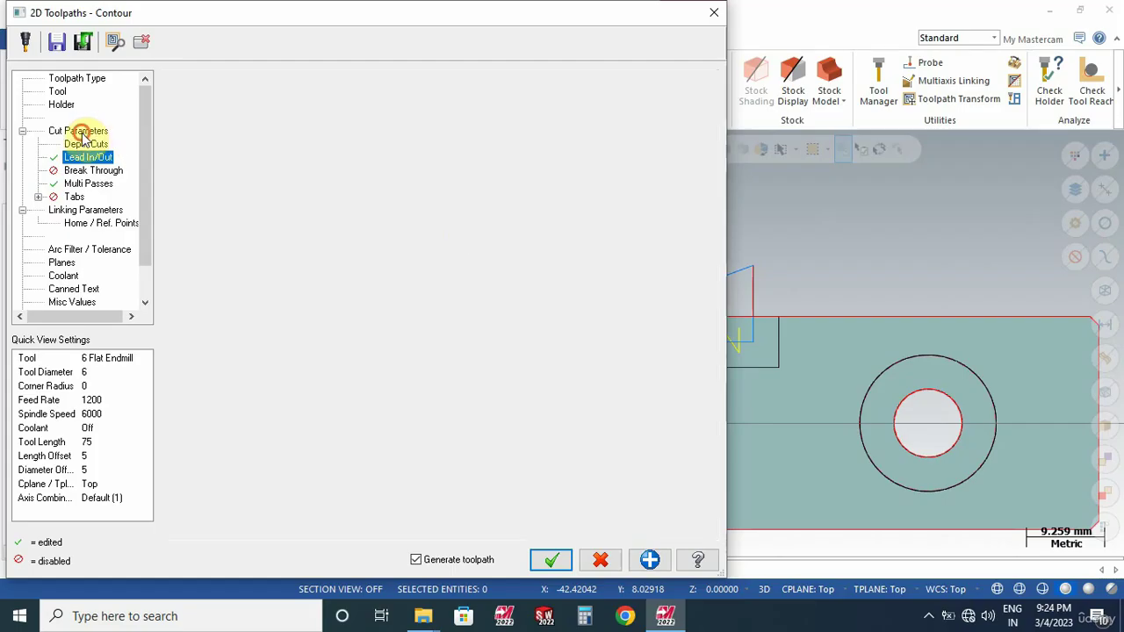
click(83, 144)
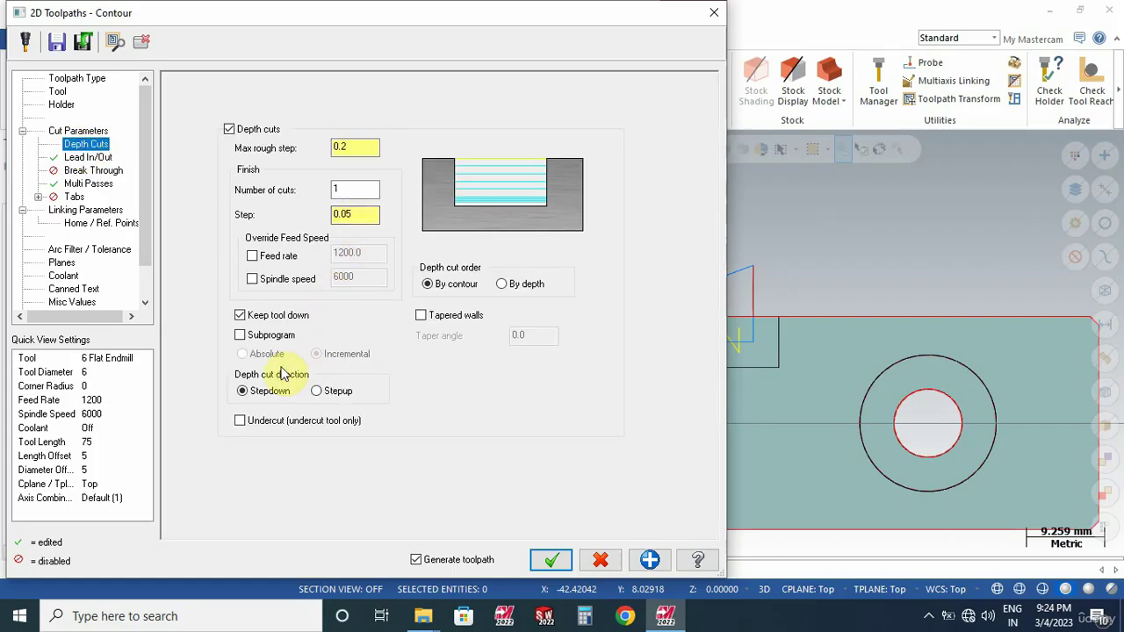
click(555, 561)
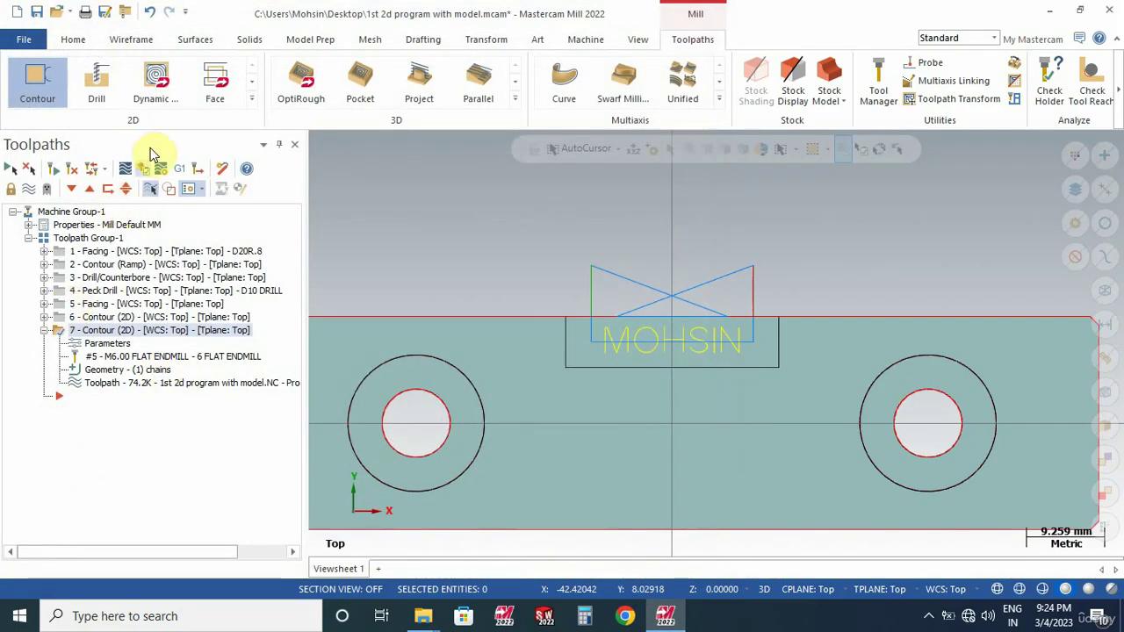
- Backplot the two-pass recess contour with quick verify shading to inspect the area the cutter covers
click(129, 172)
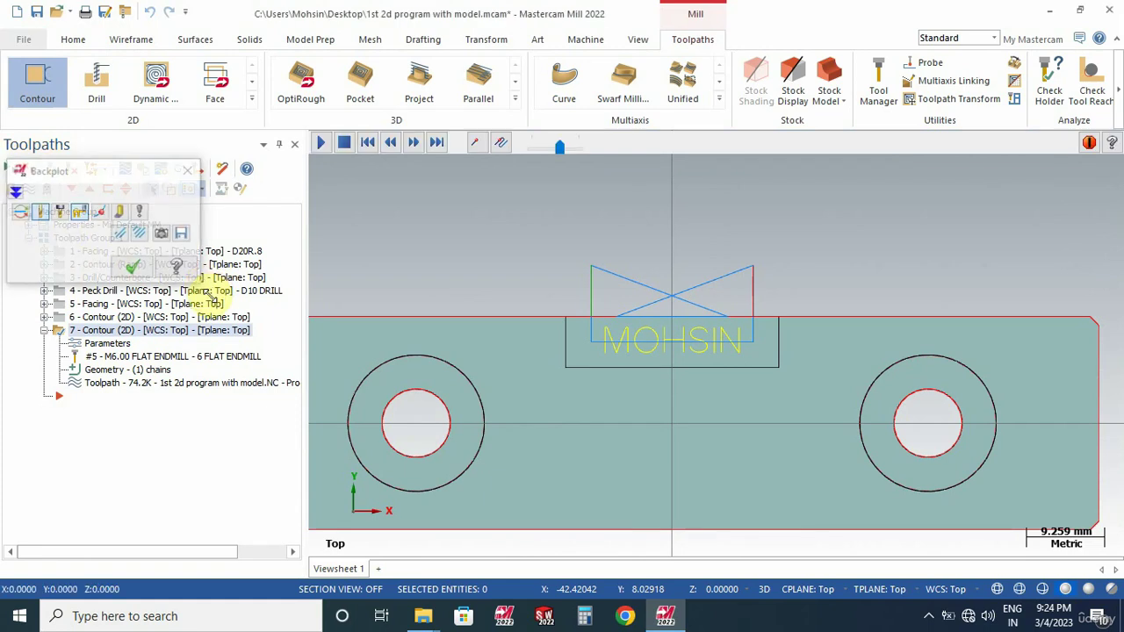
scroll(685, 316, up, 2)
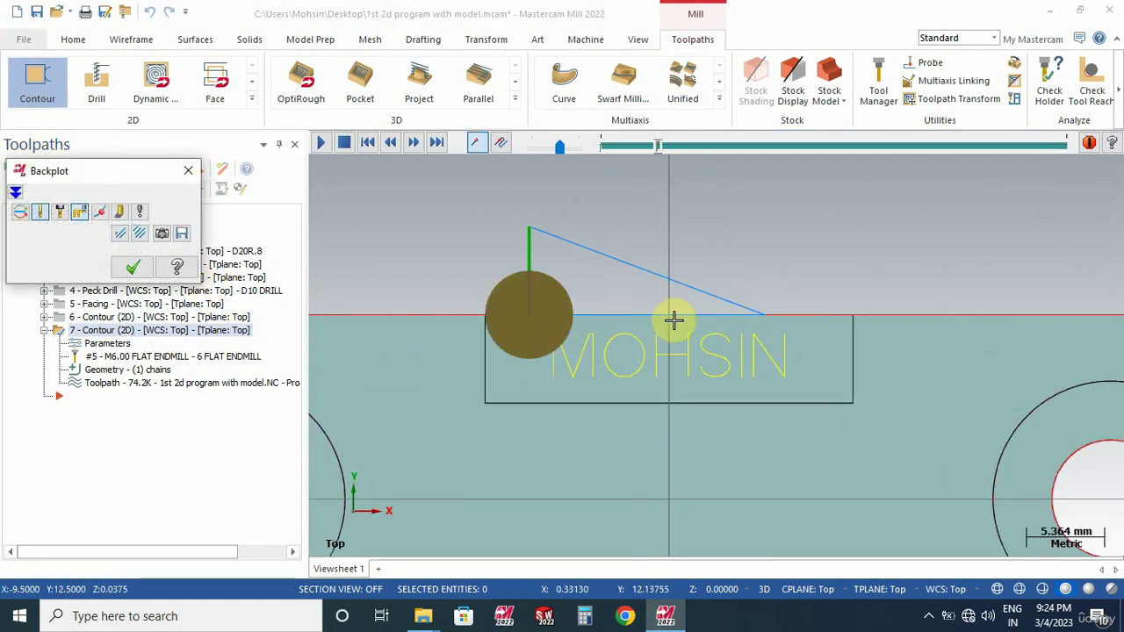
click(117, 212)
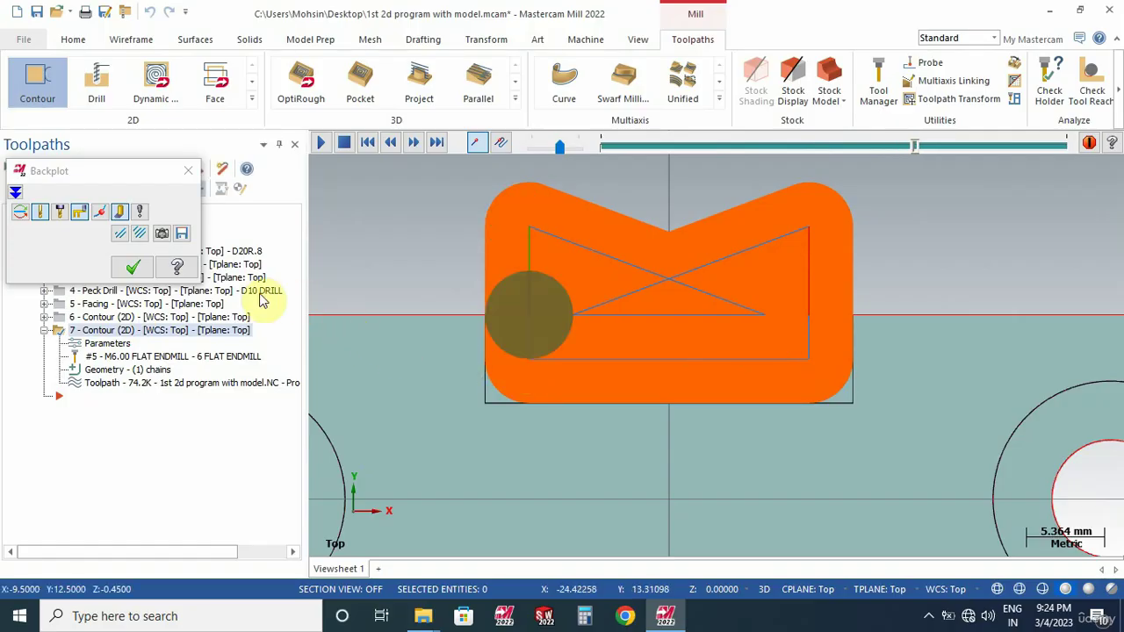
click(132, 266)
- Set the recess contour's entry and exit lines to Perpendicular and regenerate the toolpath
click(114, 344)
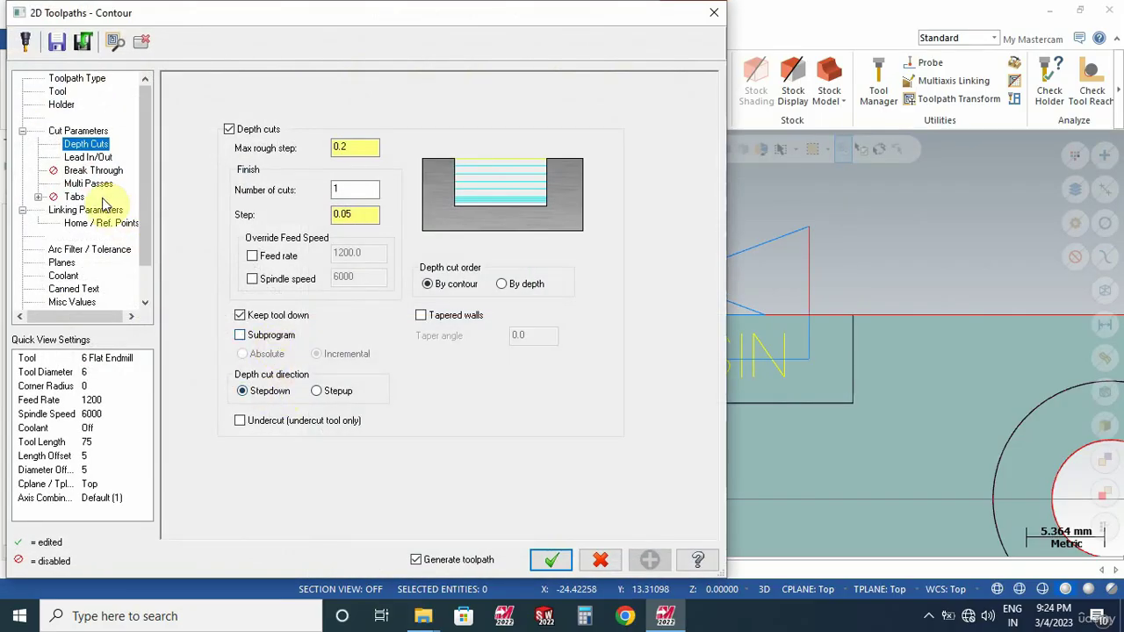
click(87, 183)
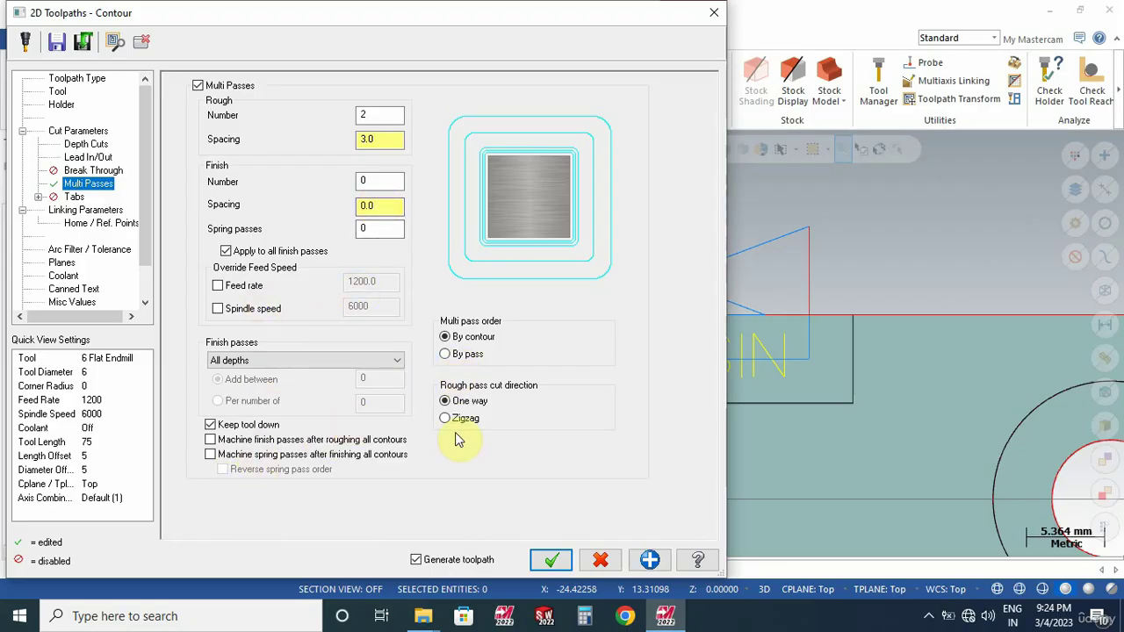
click(88, 157)
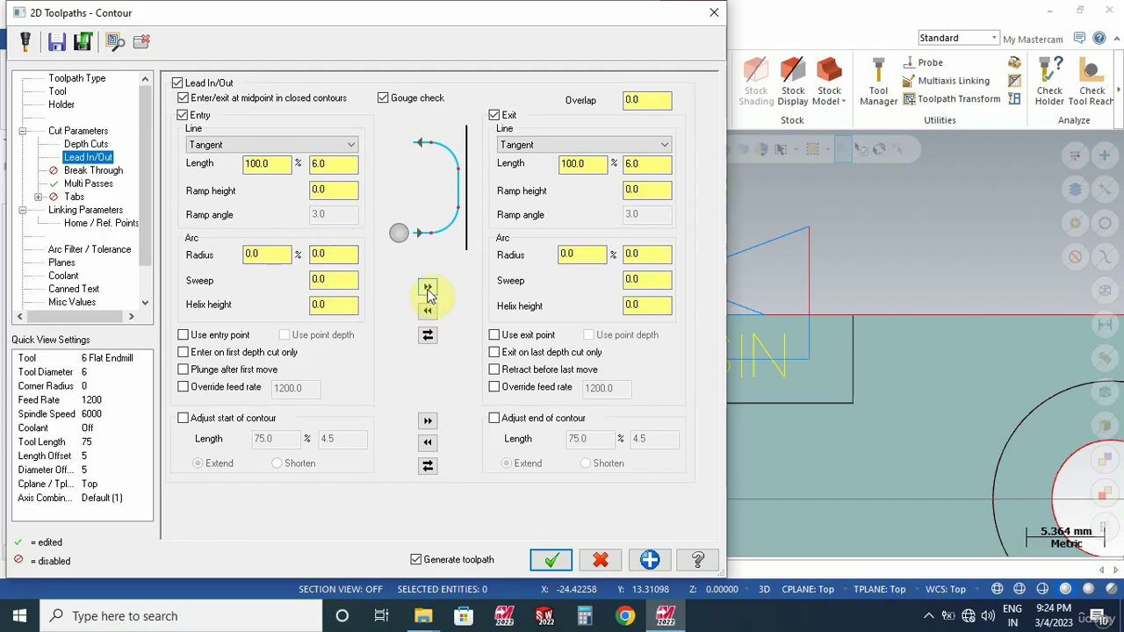
click(345, 146)
click(263, 165)
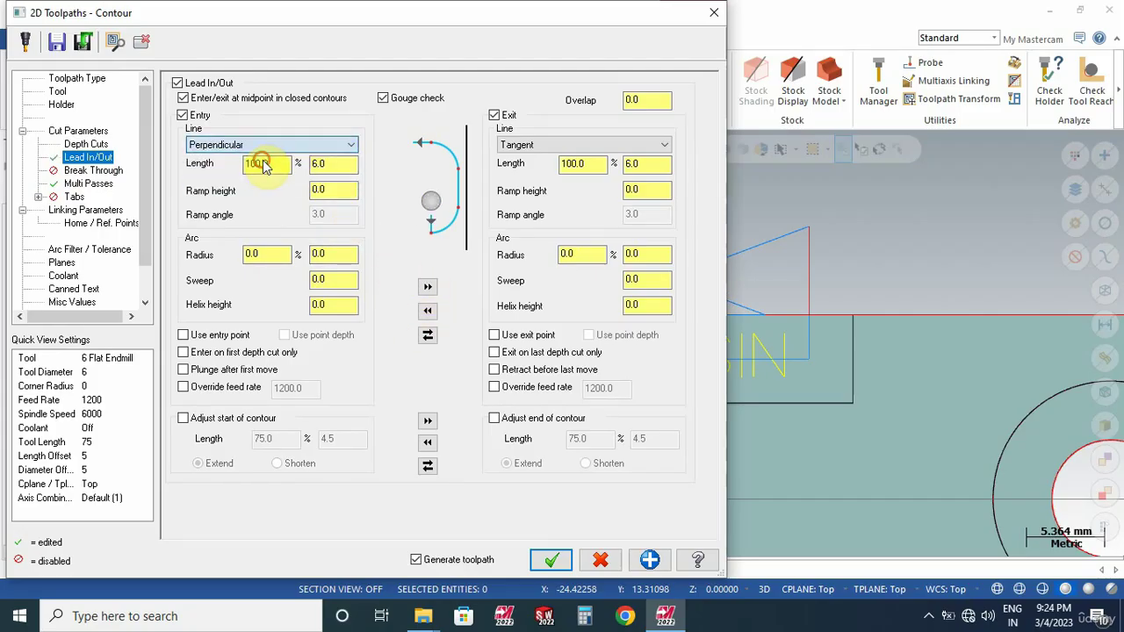
click(562, 146)
click(545, 159)
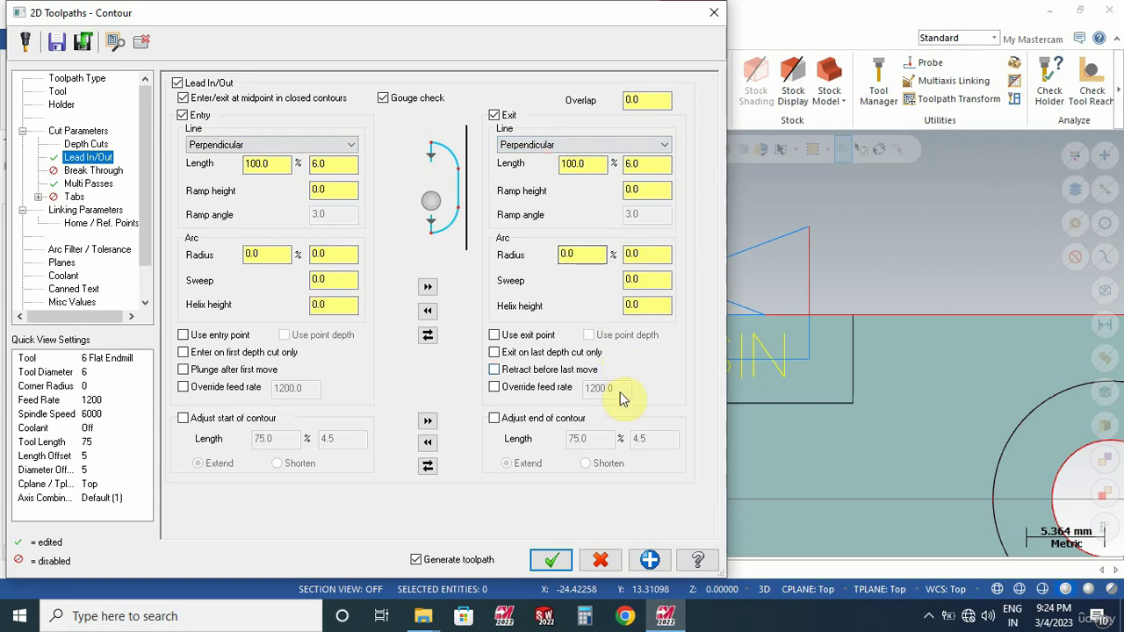
click(547, 560)
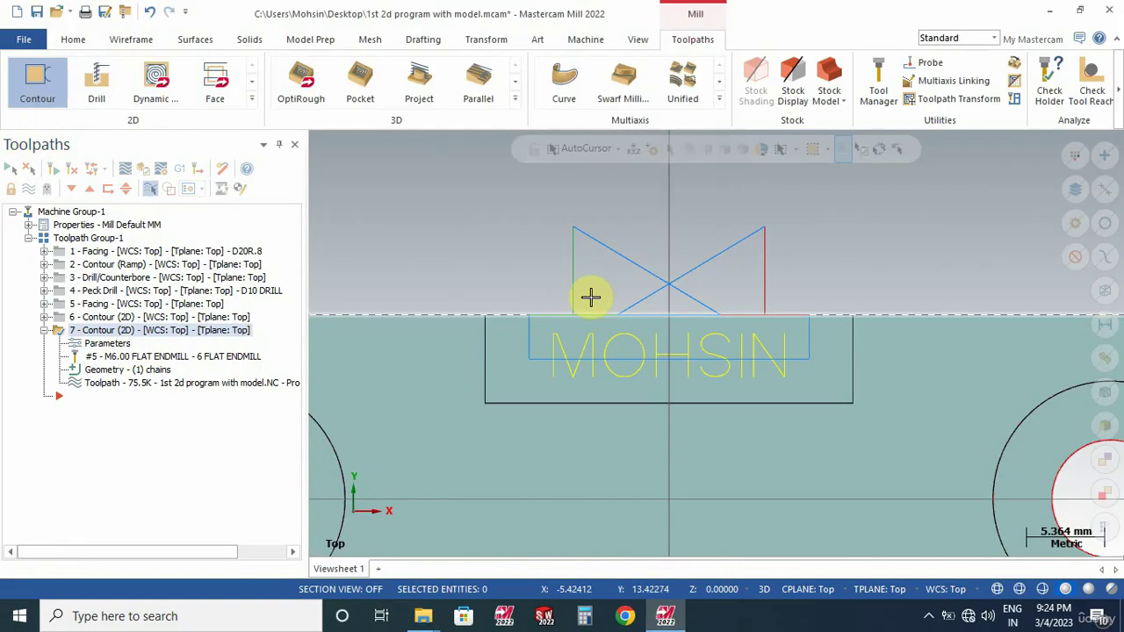
mouse_move(589, 296)
middle_down()
mouse_move(574, 329)
mouse_move(598, 298)
middle_up()
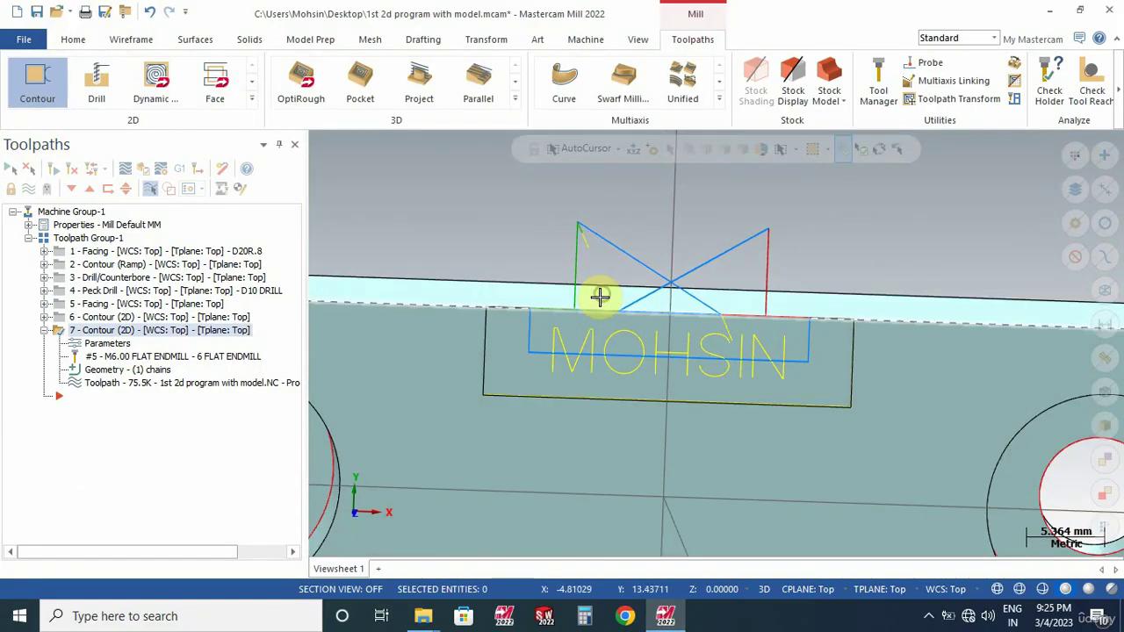
scroll(532, 261, down, 3)
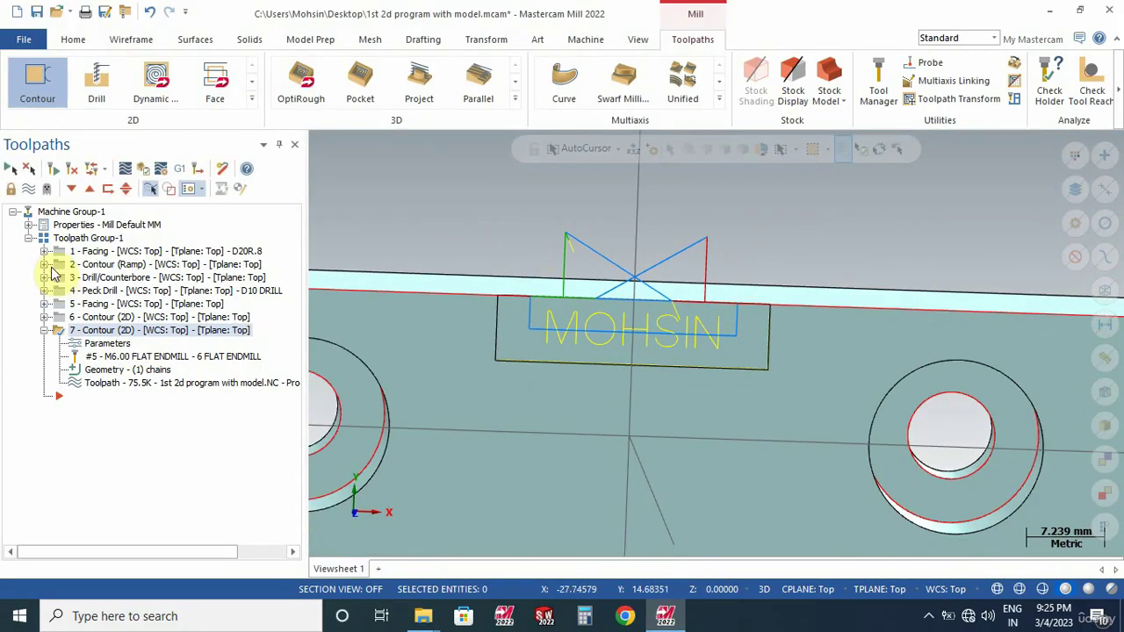
scroll(790, 263, down, 5)
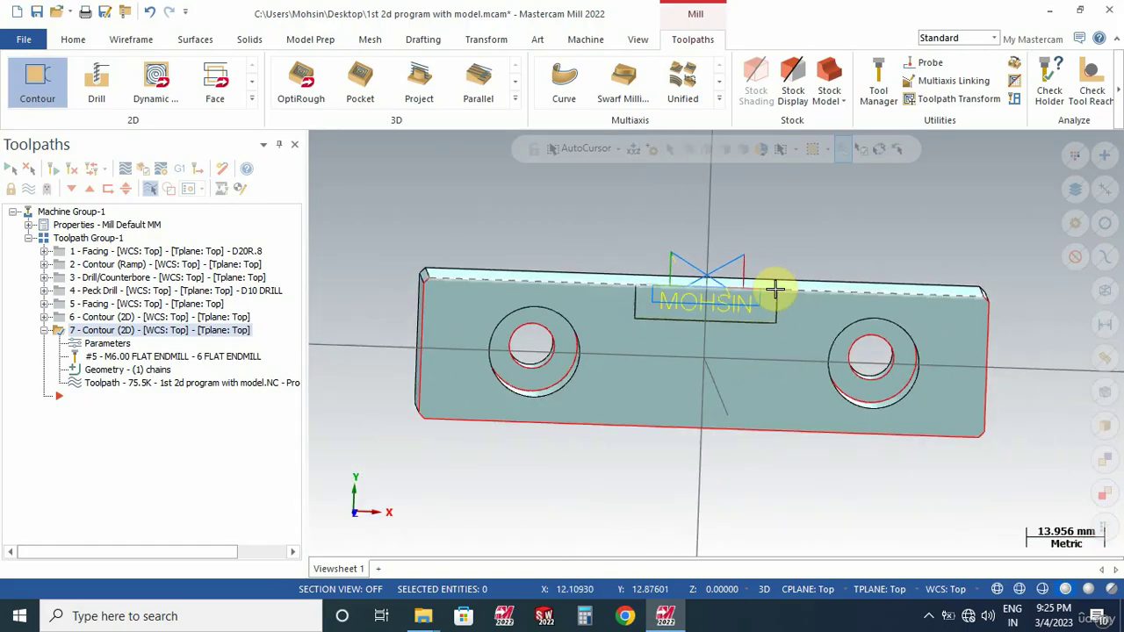
middle_drag(603, 380, 606, 324)
scroll(634, 321, up, 4)
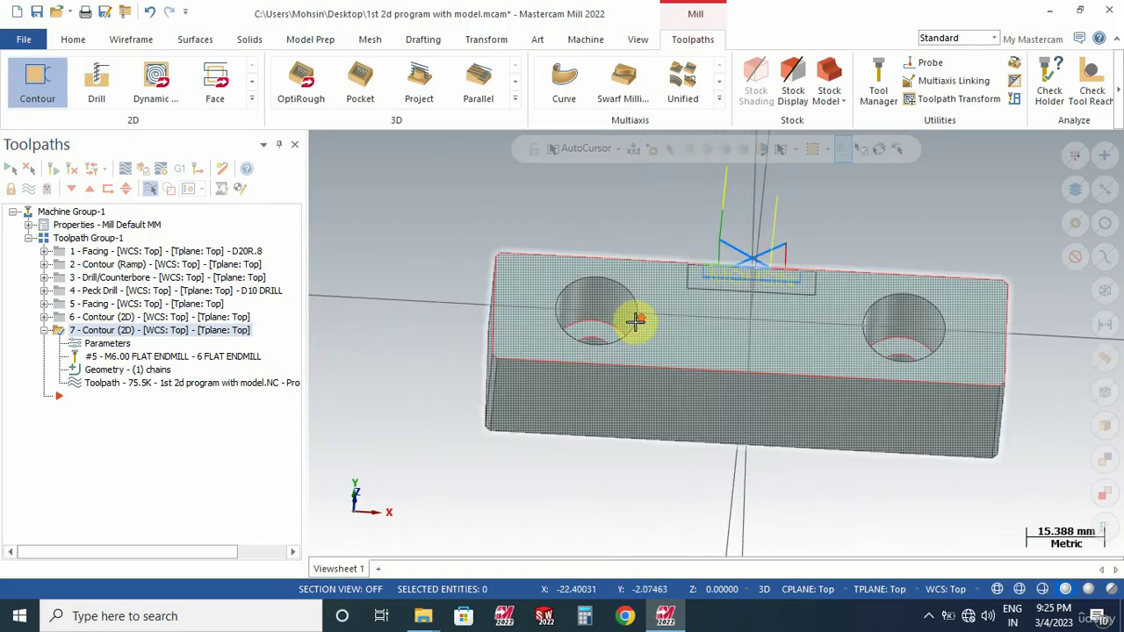
scroll(873, 298, down, 4)
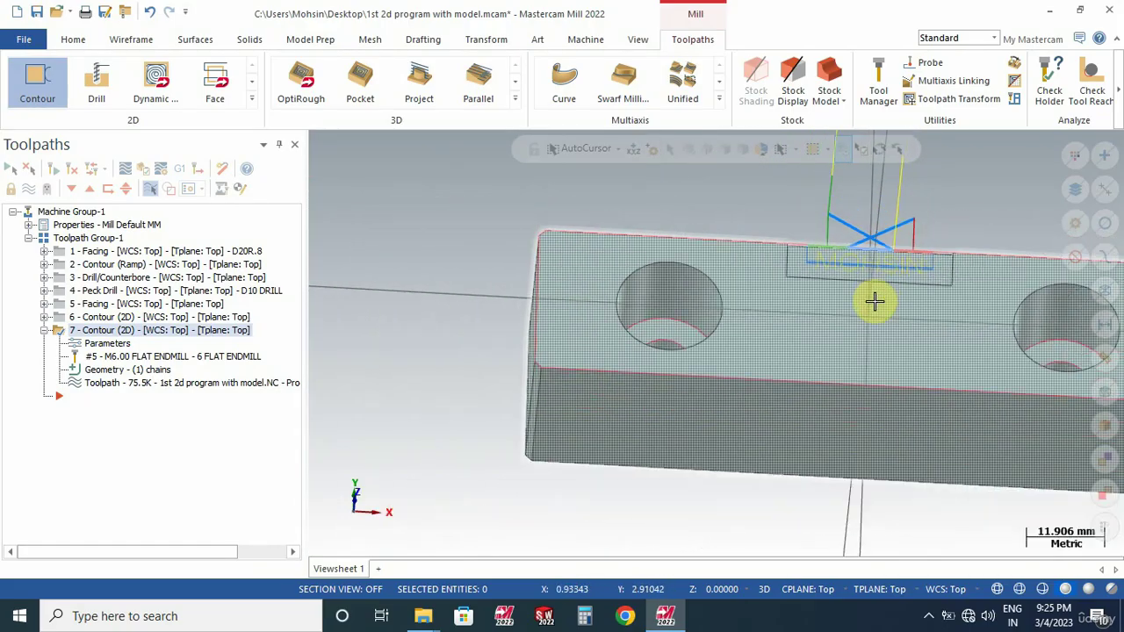
- Start a new contour toolpath for engraving the name lettering in the recess
click(35, 81)
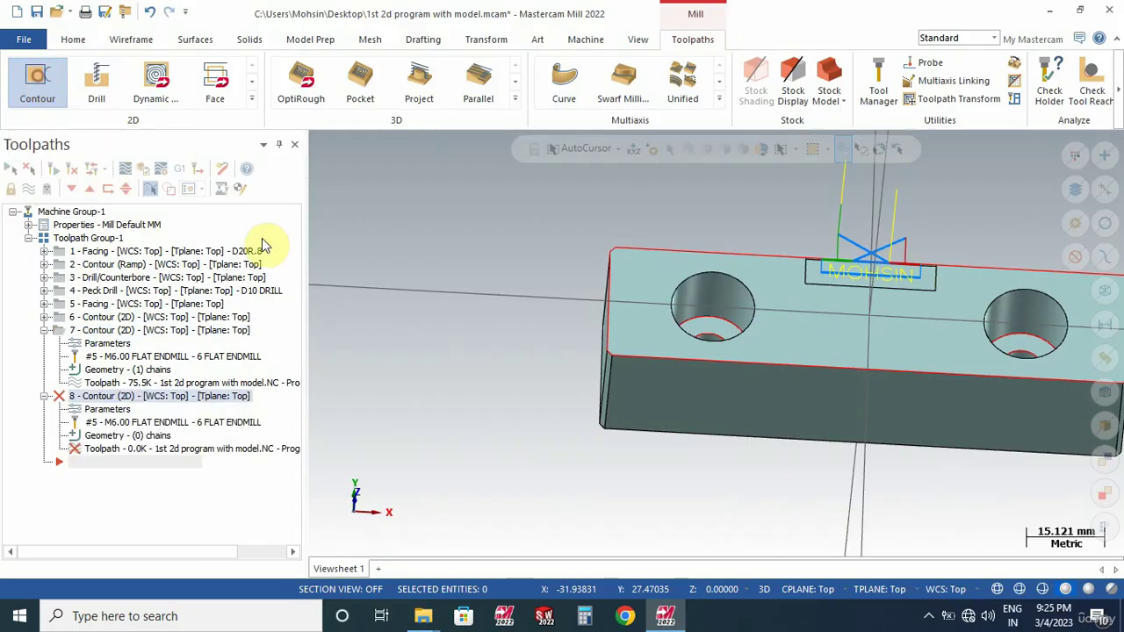
scroll(887, 306, up, 4)
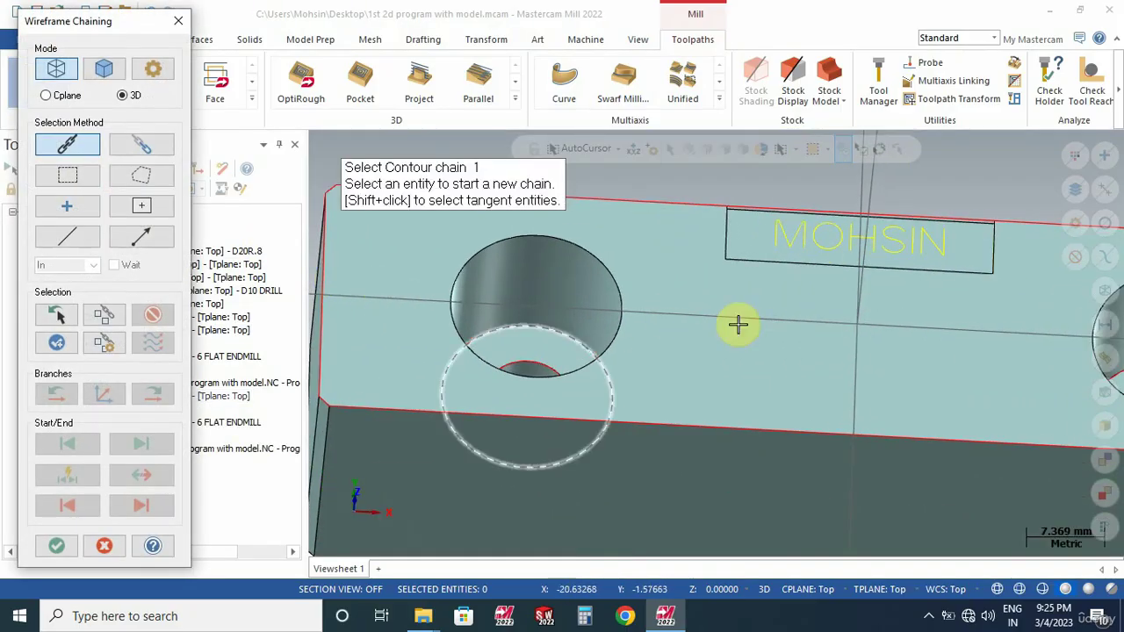
scroll(781, 241, up, 2)
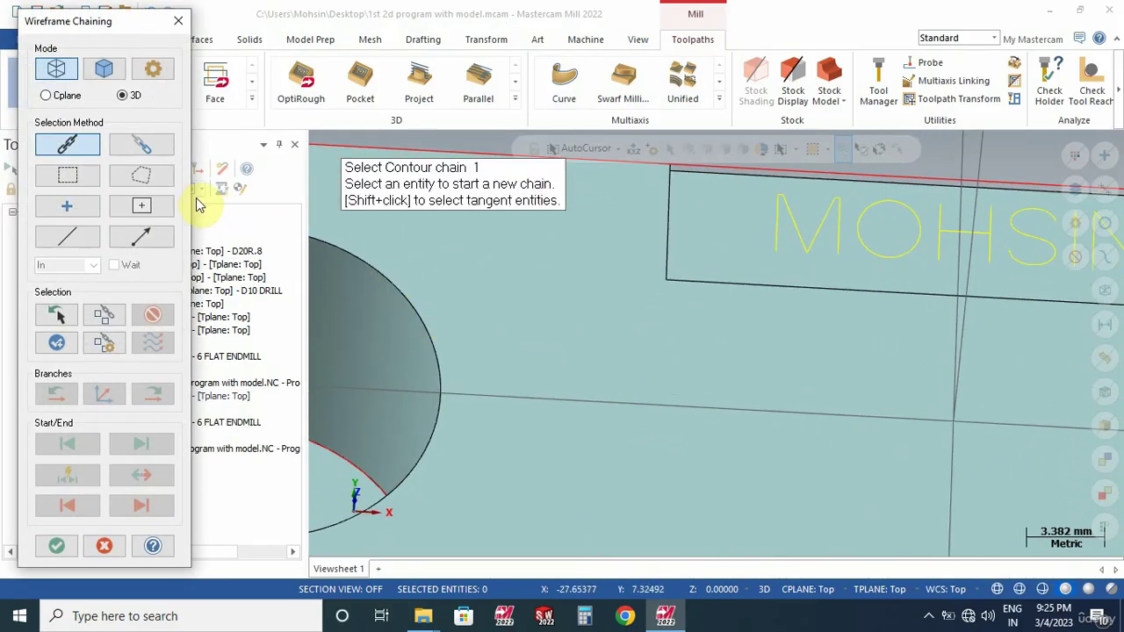
- Try to chain the recess lettering with a polygon selection
click(129, 174)
scroll(650, 377, down, 3)
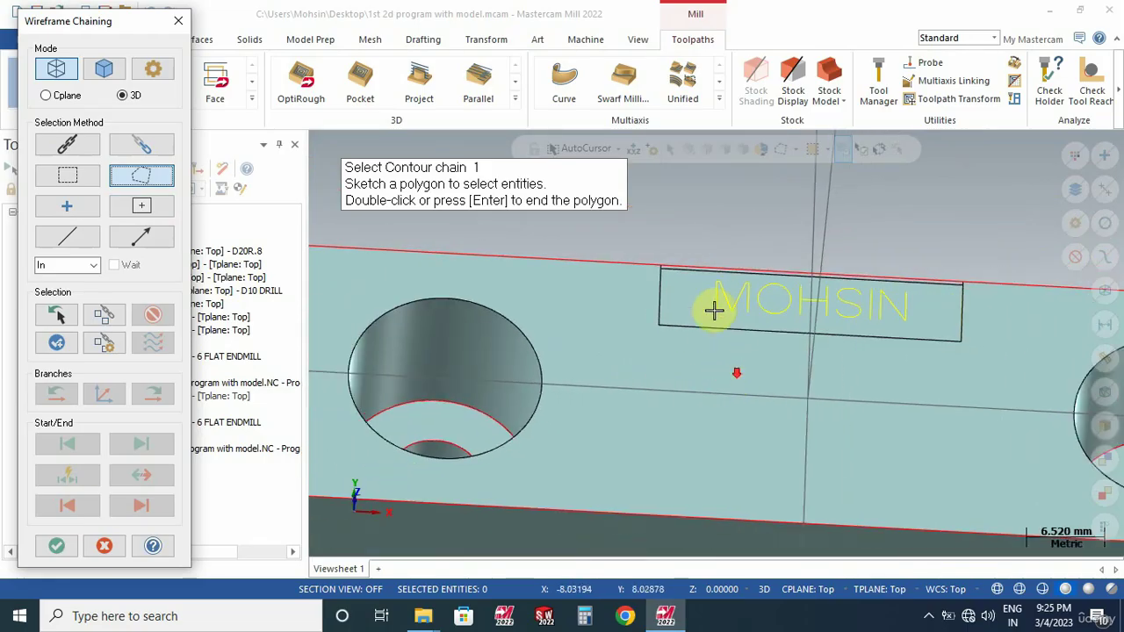
click(740, 322)
scroll(713, 254, up, 2)
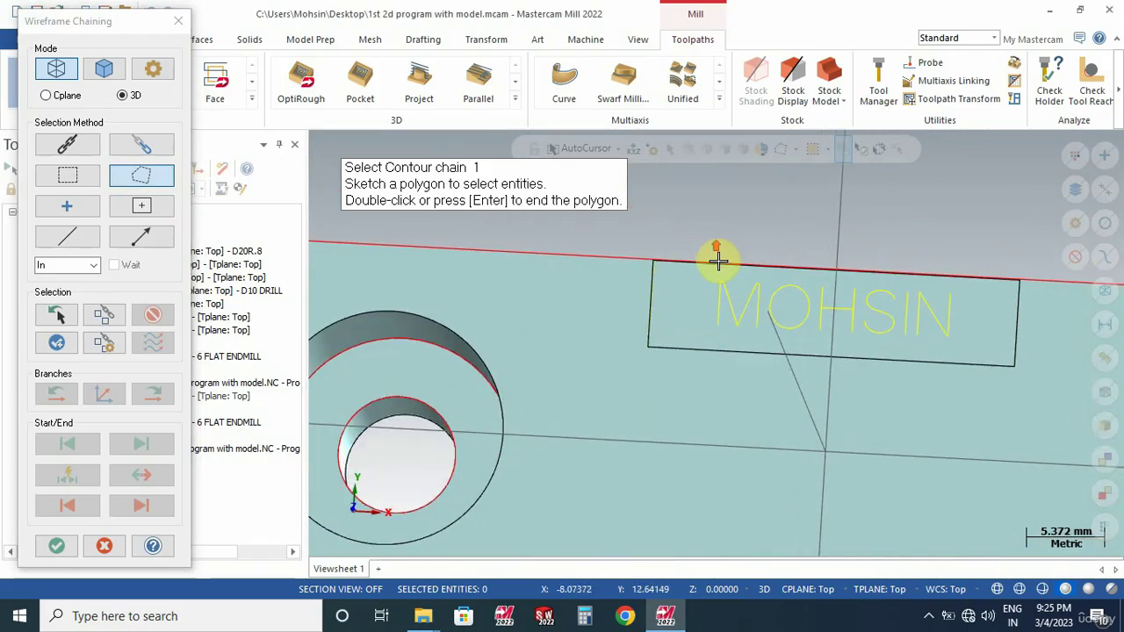
click(688, 239)
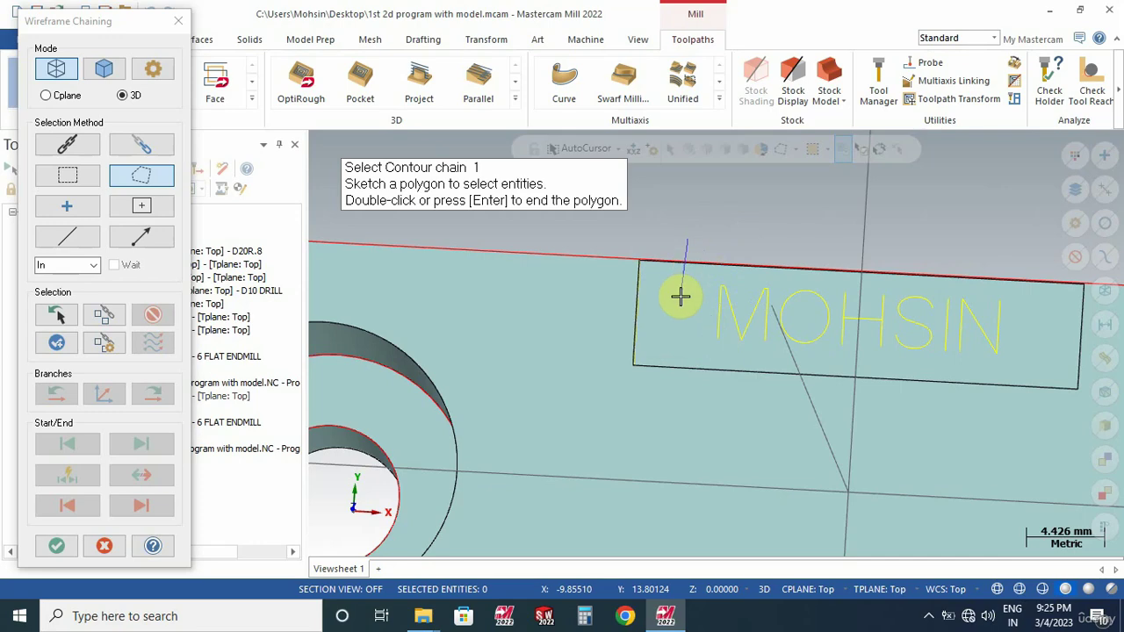
click(650, 187)
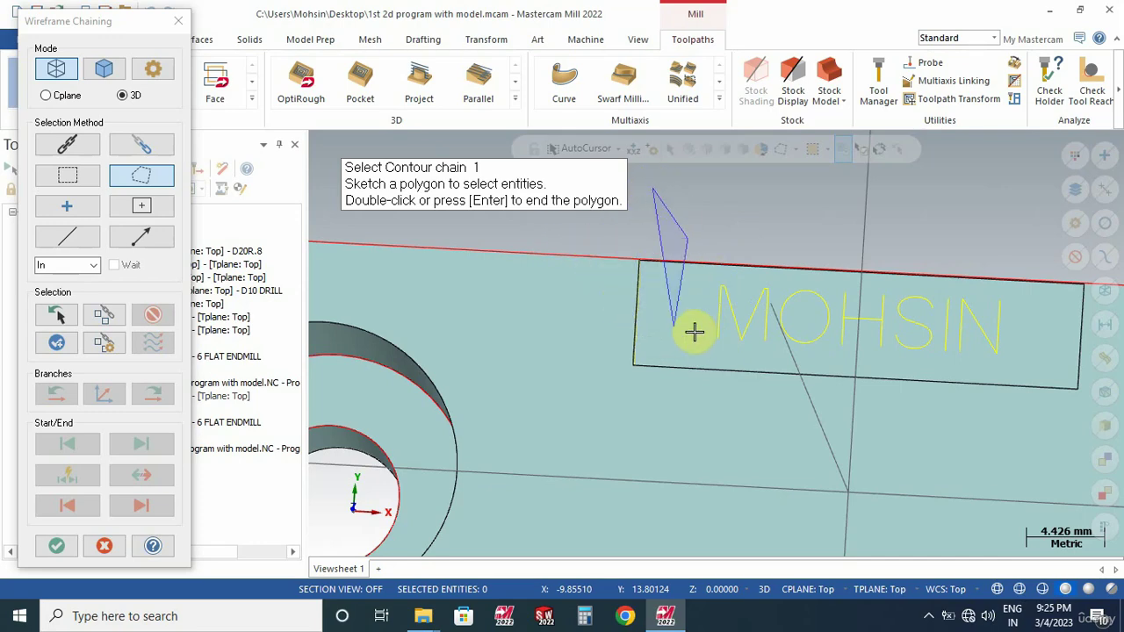
double_click(763, 238)
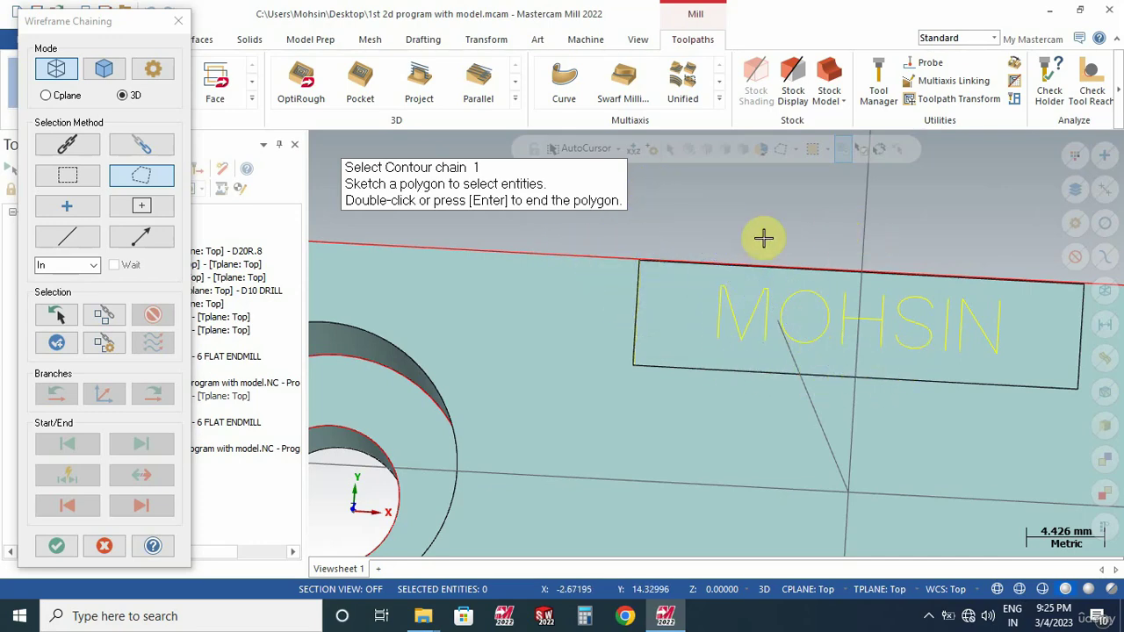
- Chain all the recess lettering with a window selection, starting at the lower end of the first letter, and accept the chains
click(64, 176)
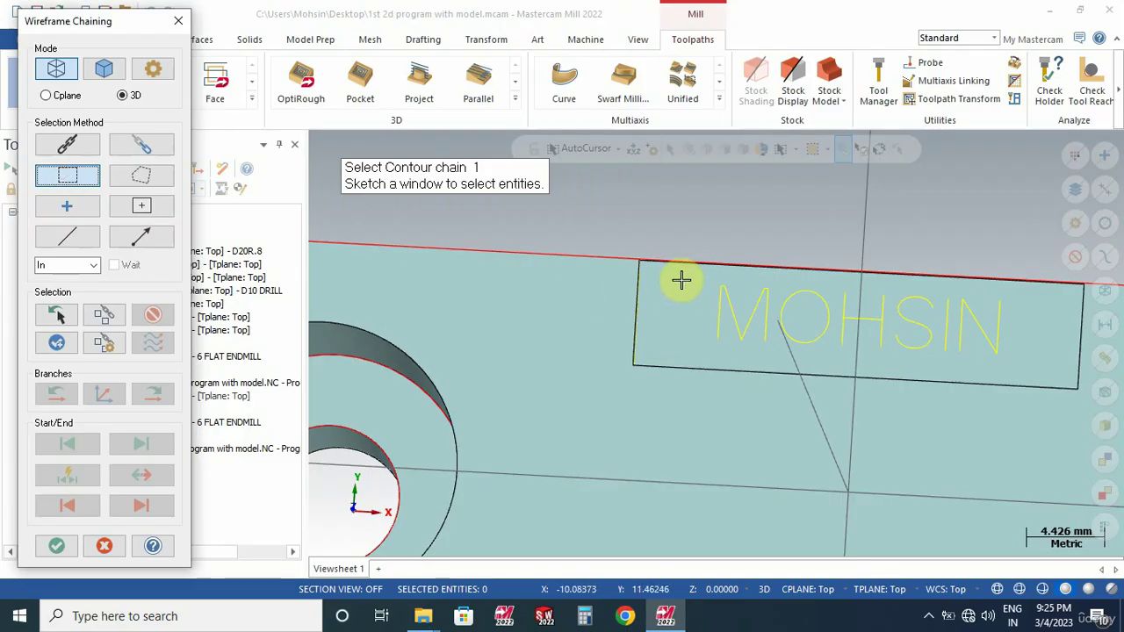
mouse_move(687, 279)
mouse_down()
mouse_move(870, 333)
mouse_move(1030, 360)
mouse_up()
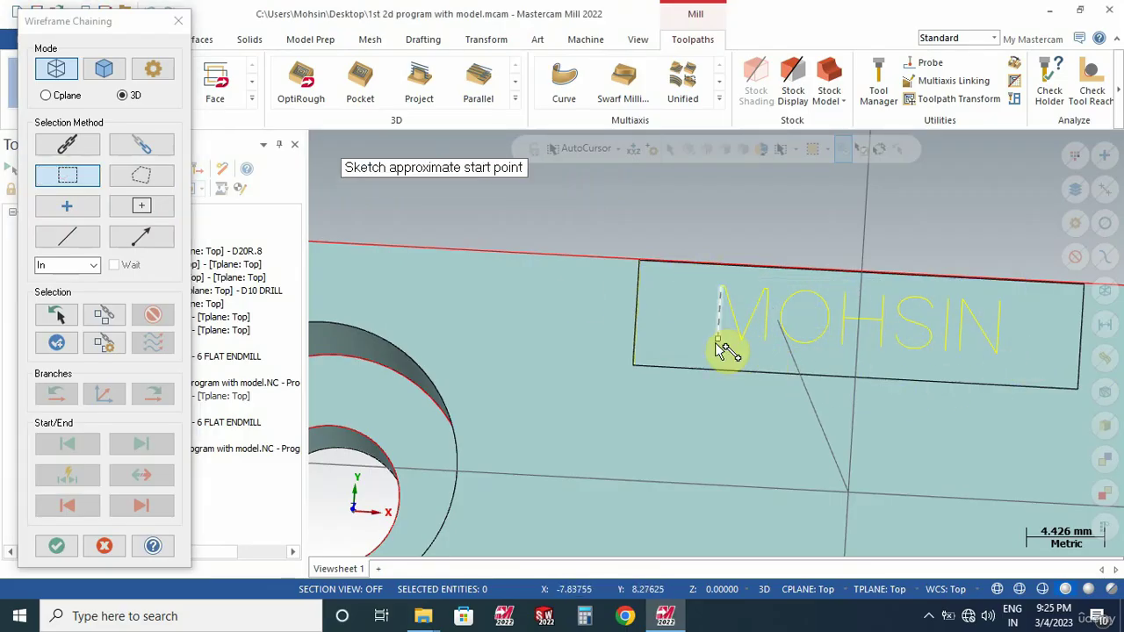
click(717, 344)
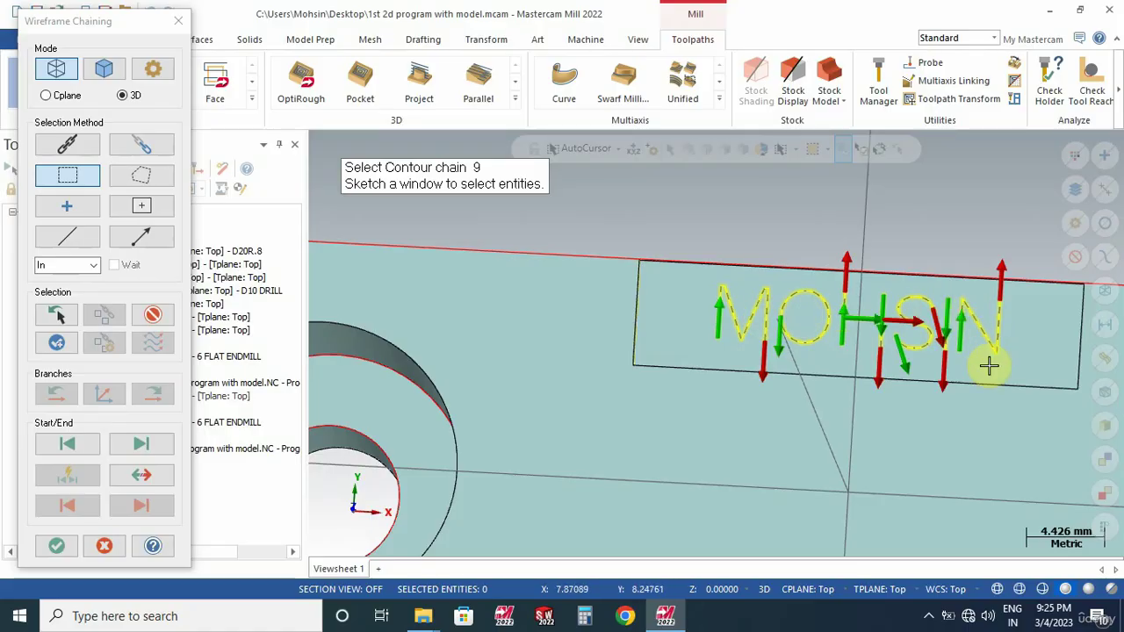
click(69, 546)
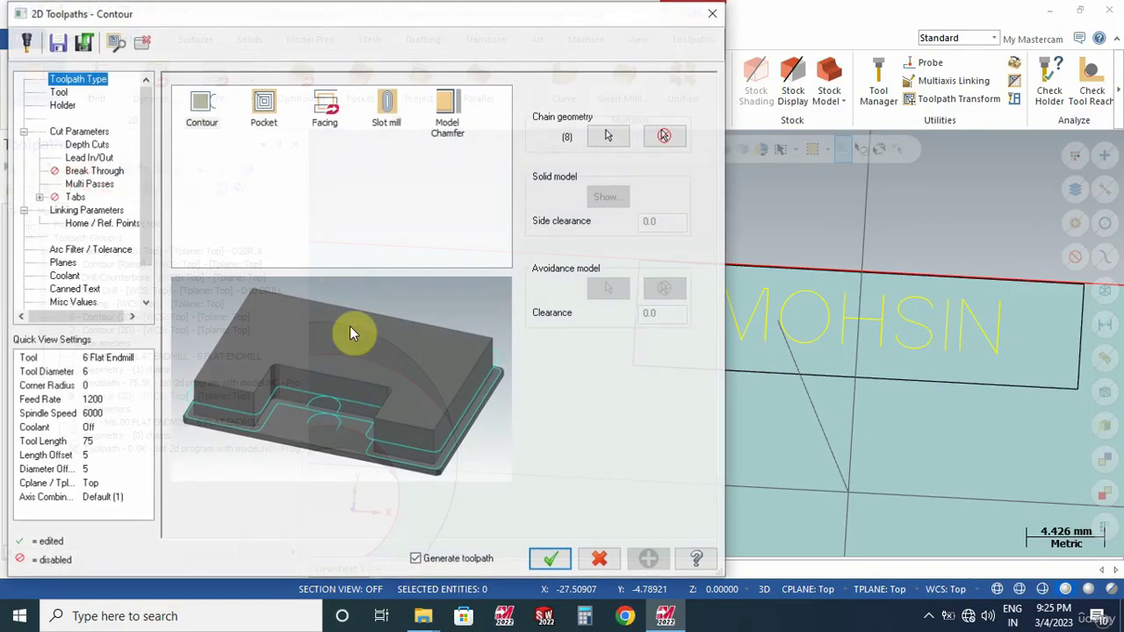
- Begin creating a new tool of type Chamfer mill for the lettering contour
click(58, 91)
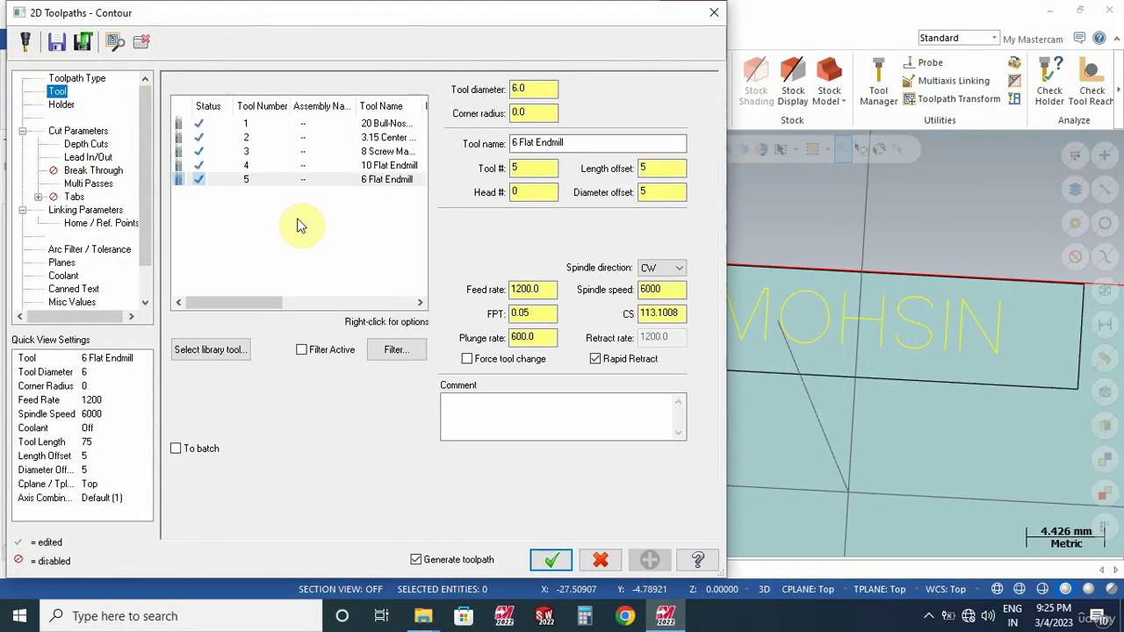
click(297, 223)
right_click(297, 225)
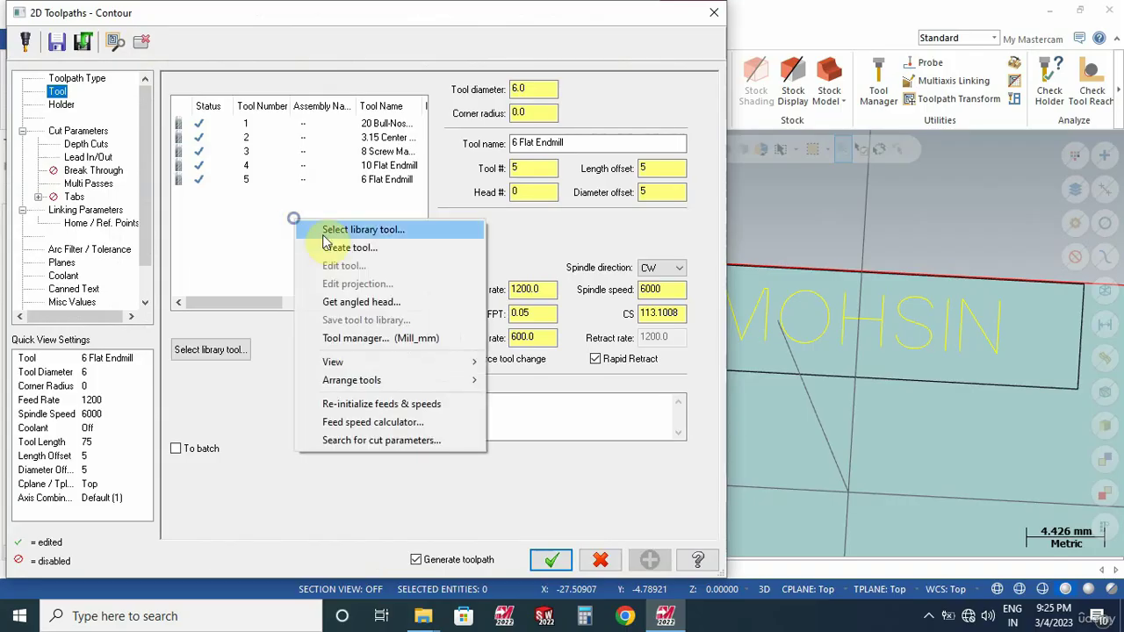
click(389, 245)
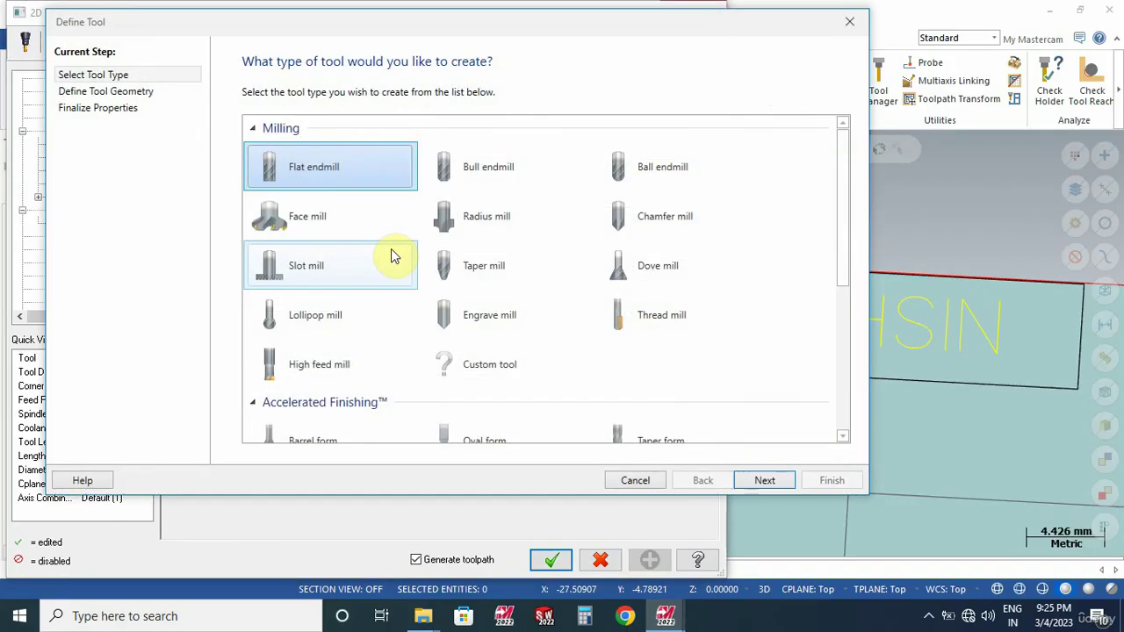
click(658, 225)
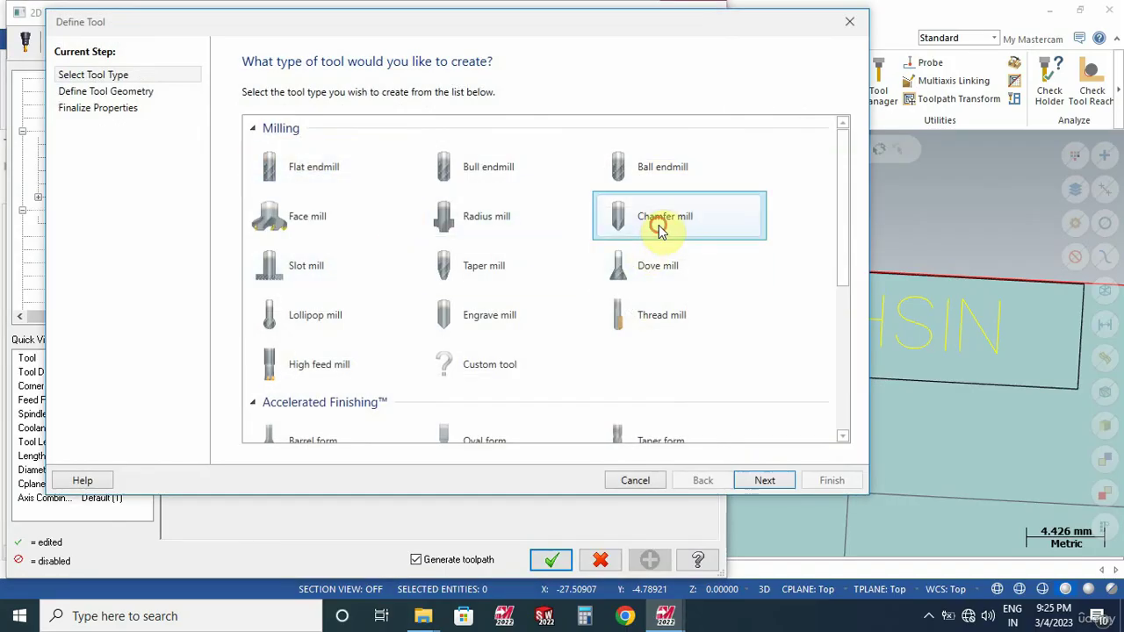
click(774, 478)
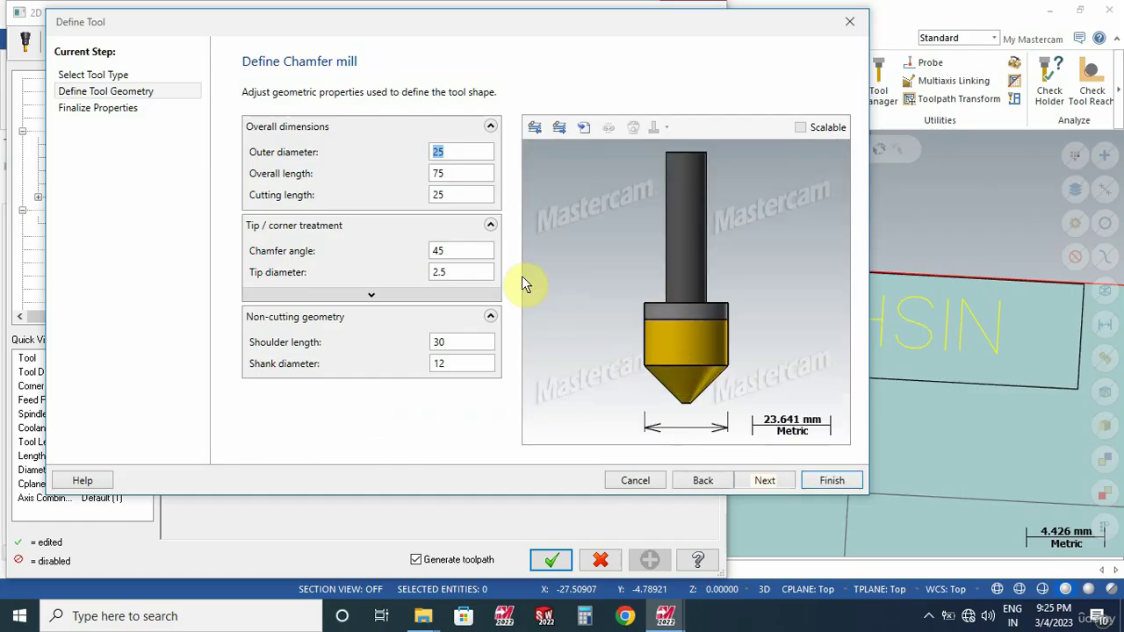
- Define the chamfer mill with outer diameter 6, tip diameter 0 and shank diameter 6, and finish it with feed rate 500 and spindle speed 8000
double_click(448, 273)
text(0.)
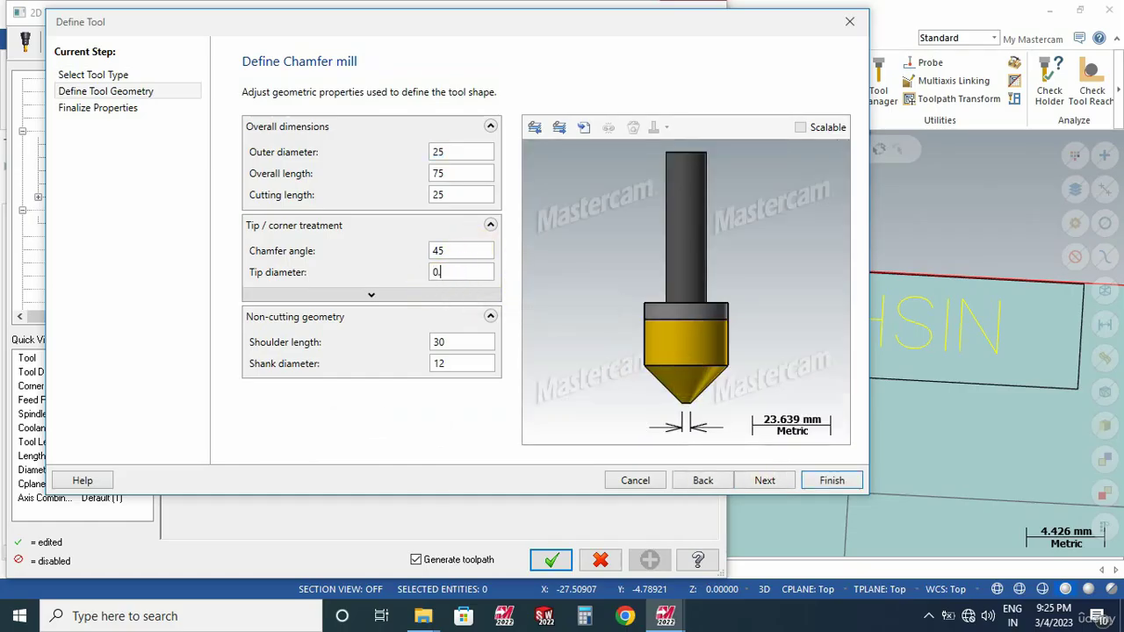
key(BackSpace)
click(457, 153)
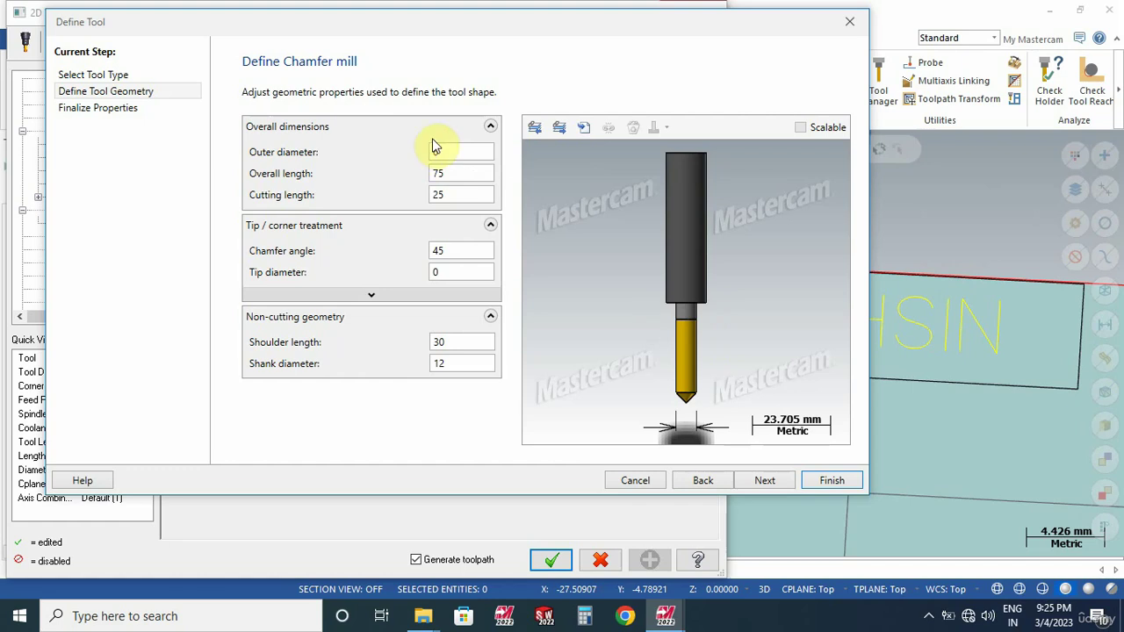
click(454, 361)
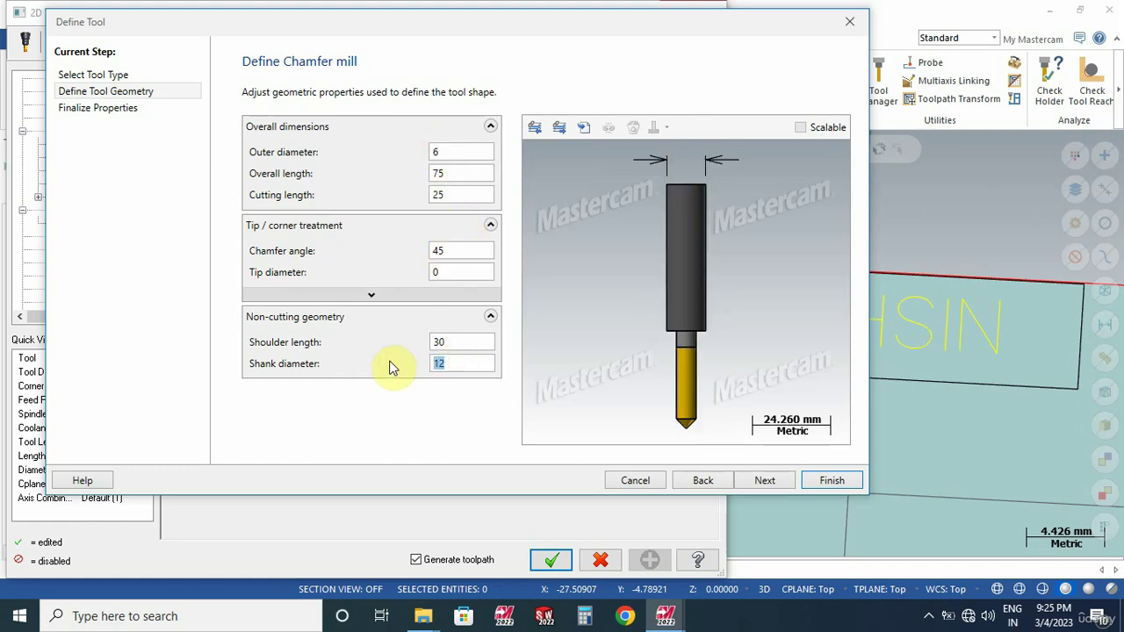
text(6)
click(765, 480)
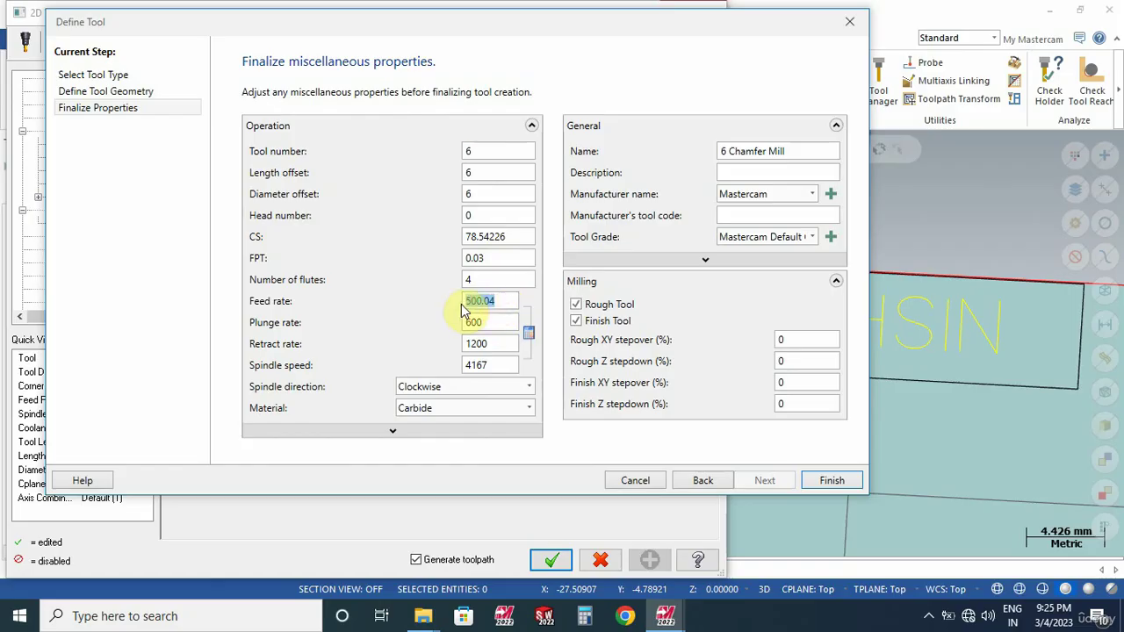
click(498, 365)
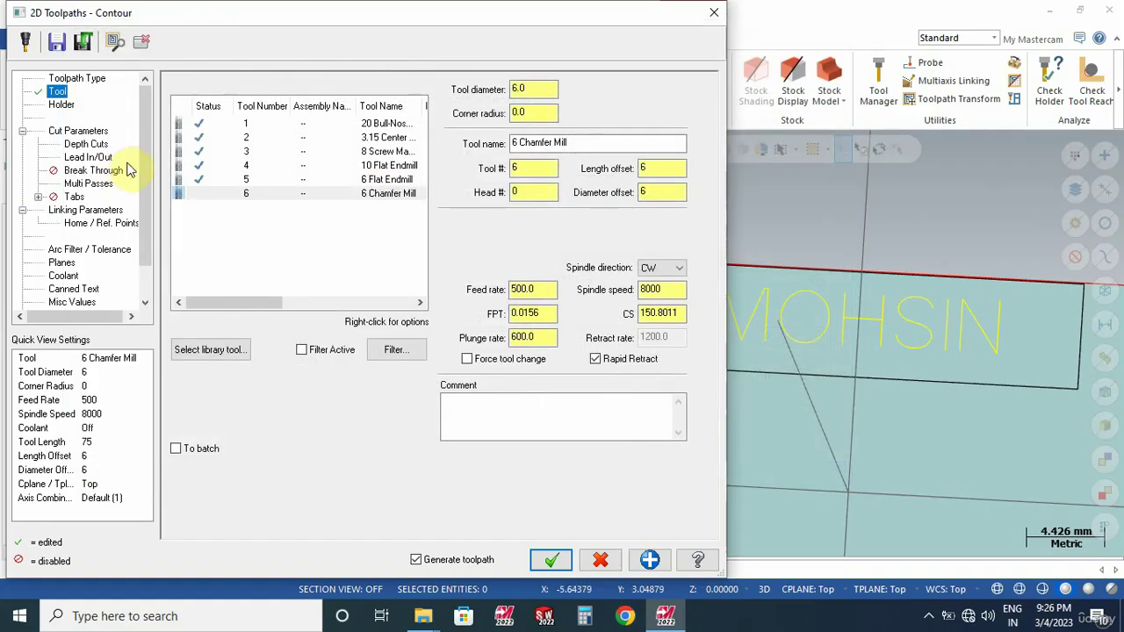
- Set the lettering contour's type to Ramp with a 0.05 ramp depth and turn its compensation type Off
click(81, 132)
click(537, 118)
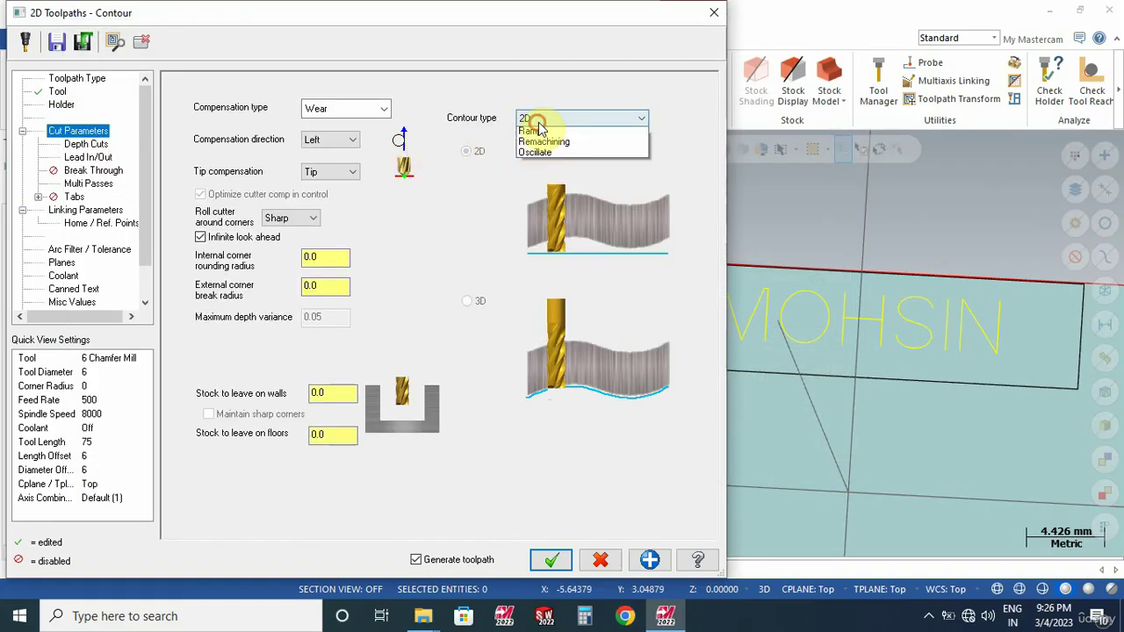
click(537, 146)
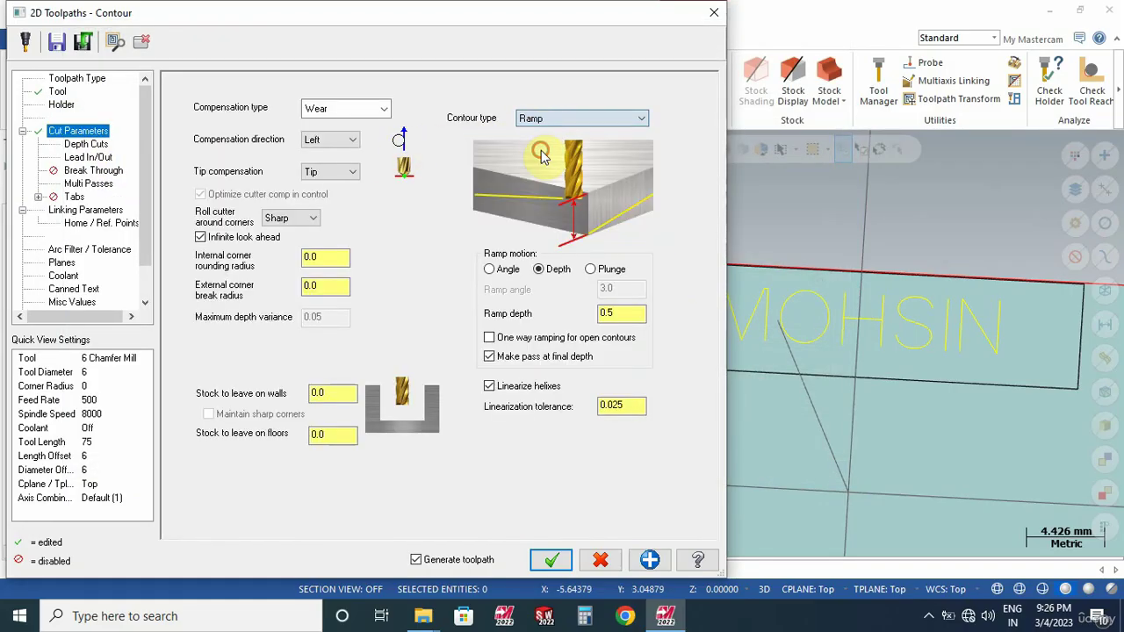
double_click(626, 315)
text(0.05)
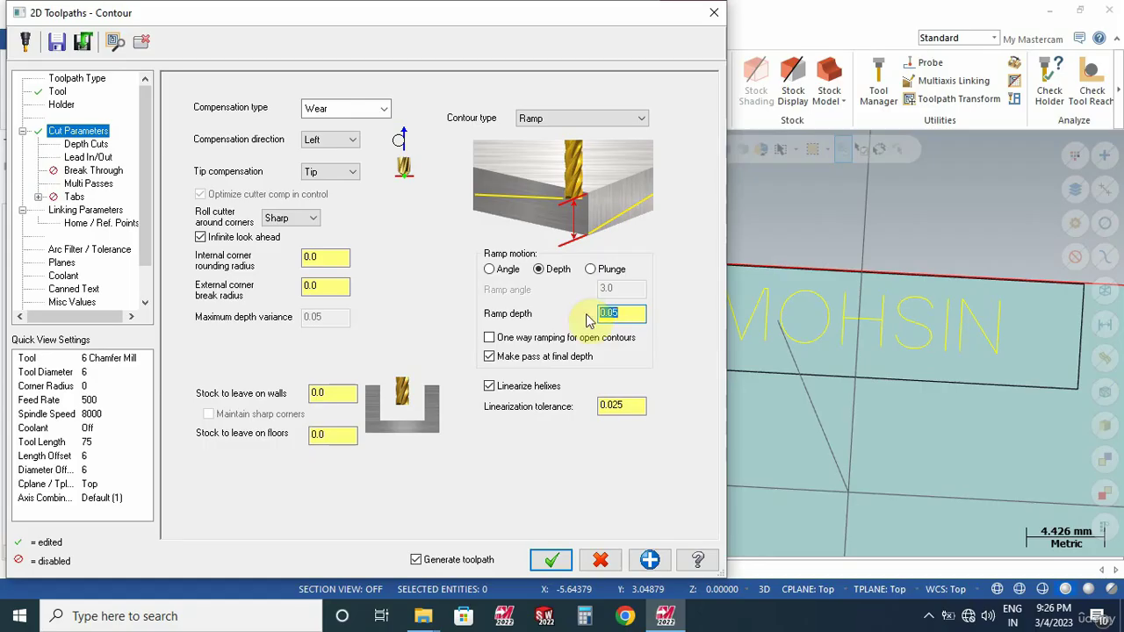
click(386, 110)
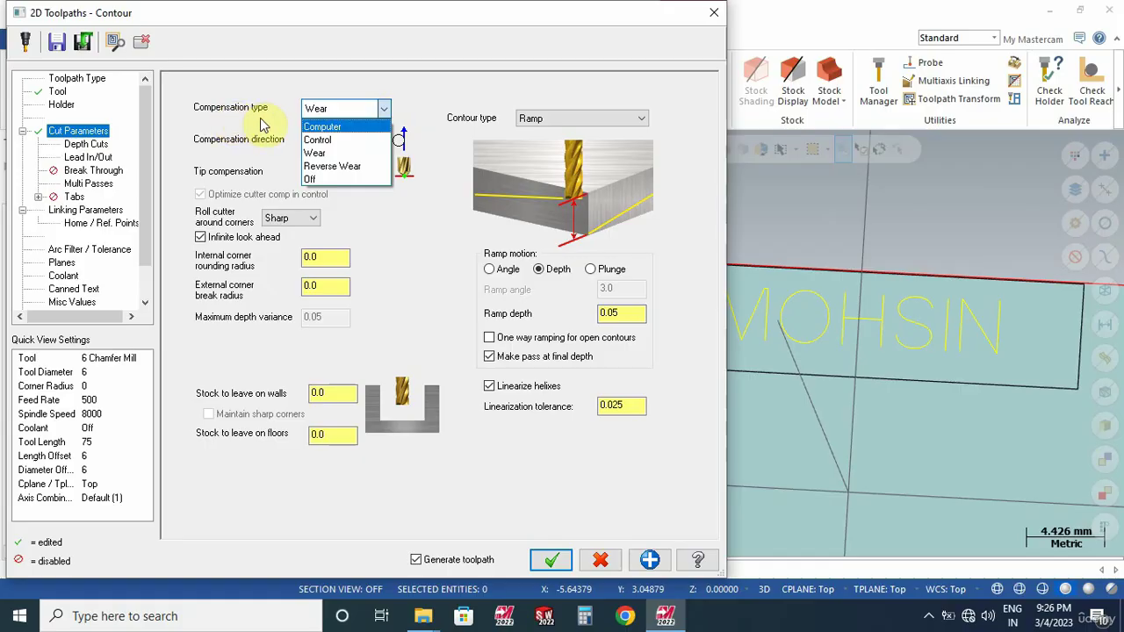
click(321, 180)
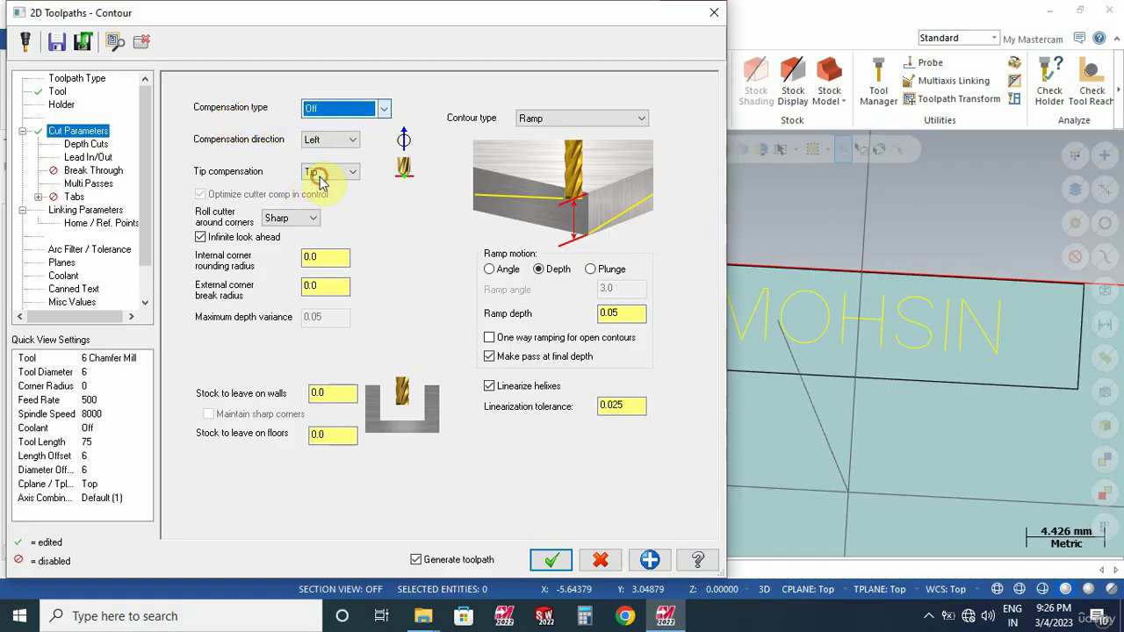
- Disable lead in/out and multi passes for the lettering contour, leaving depth cuts off
click(85, 144)
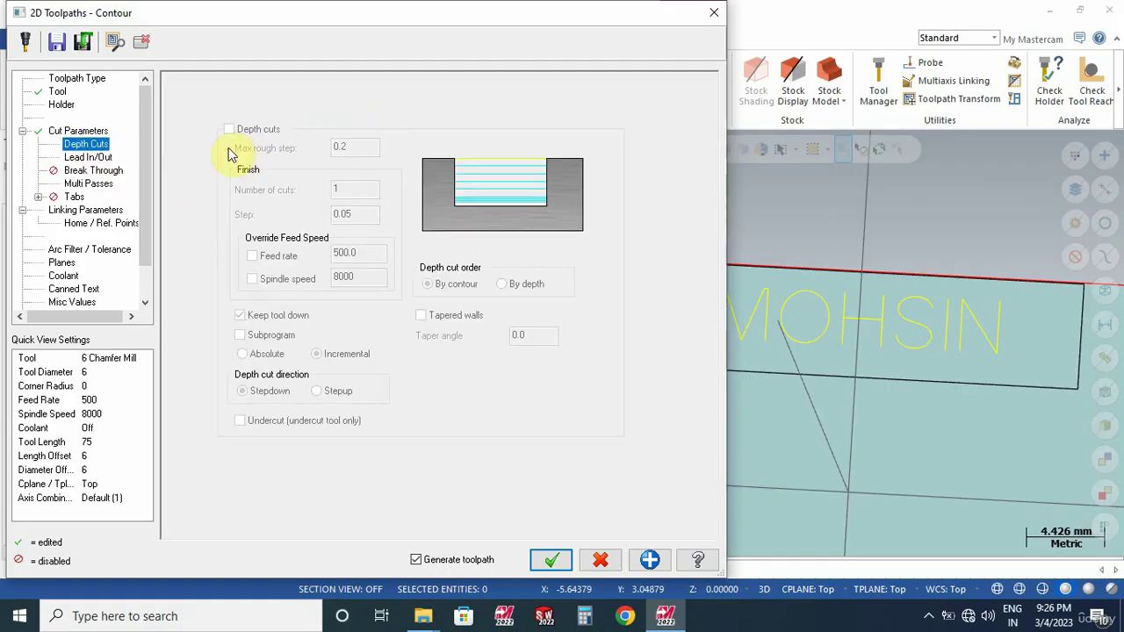
click(89, 157)
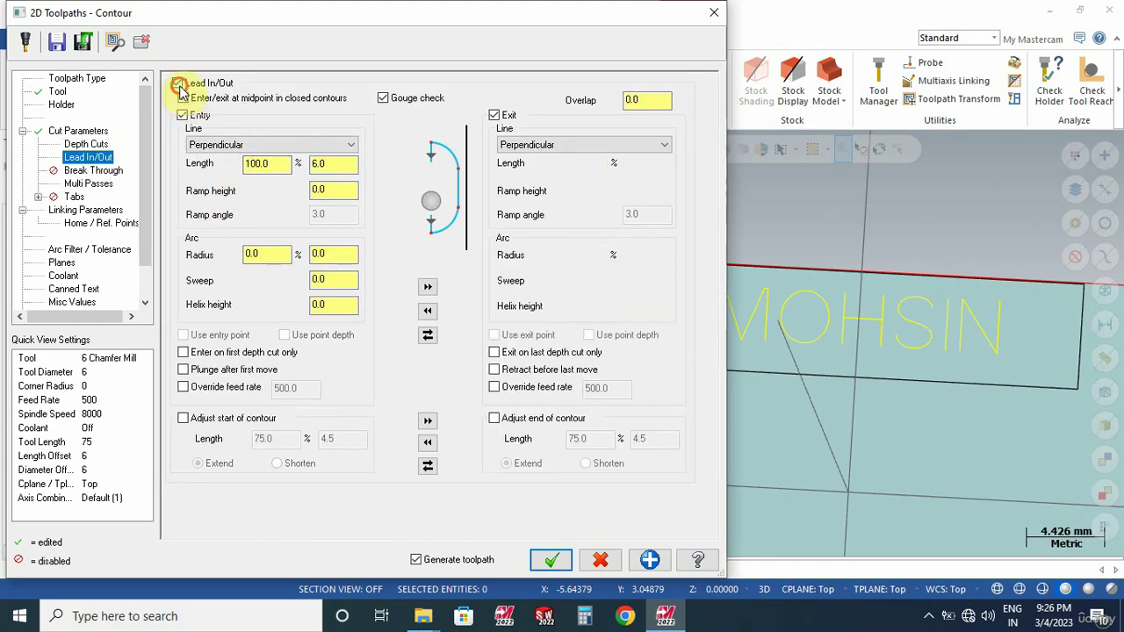
click(178, 83)
click(88, 184)
click(197, 85)
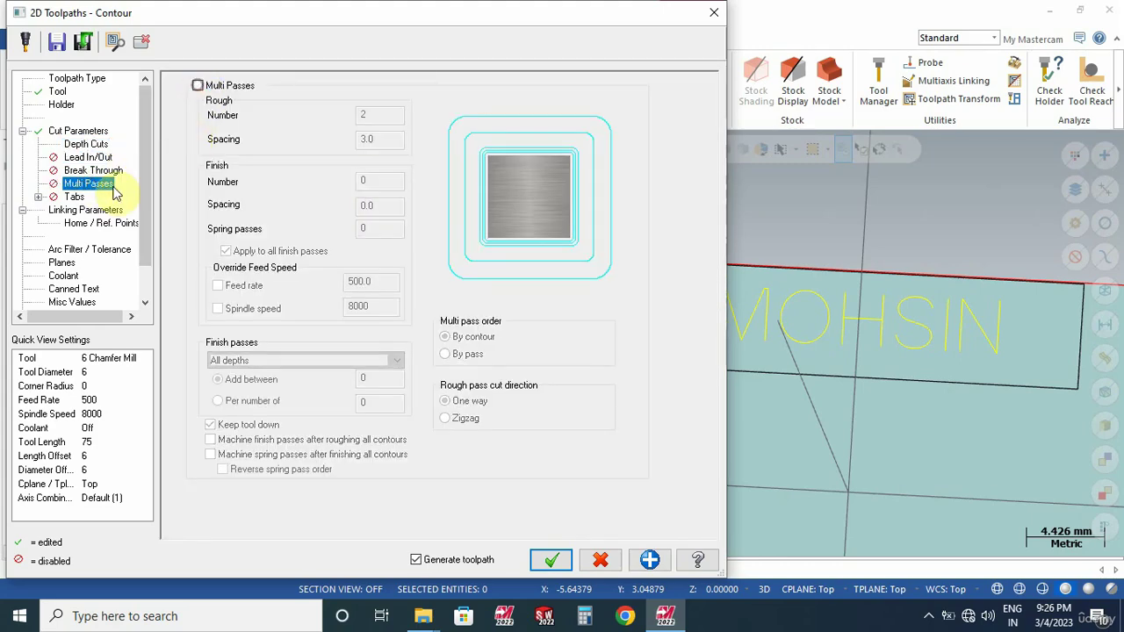
- Set the lettering contour's top of stock to -0.5, enter a negative cutting depth, and generate the toolpath
click(103, 210)
double_click(470, 358)
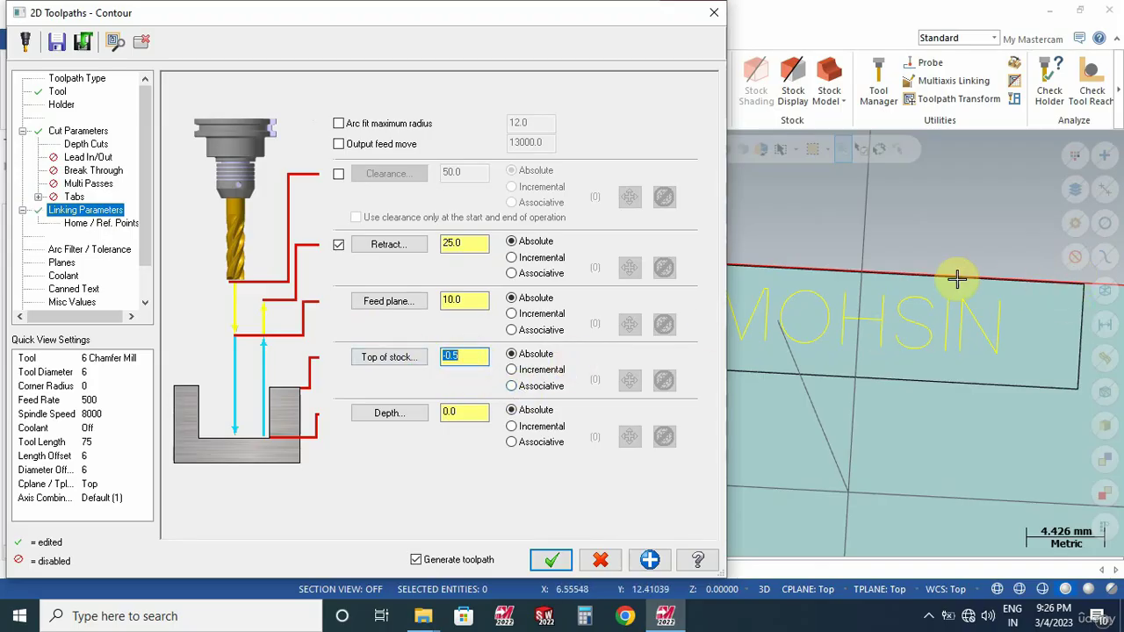
click(473, 418)
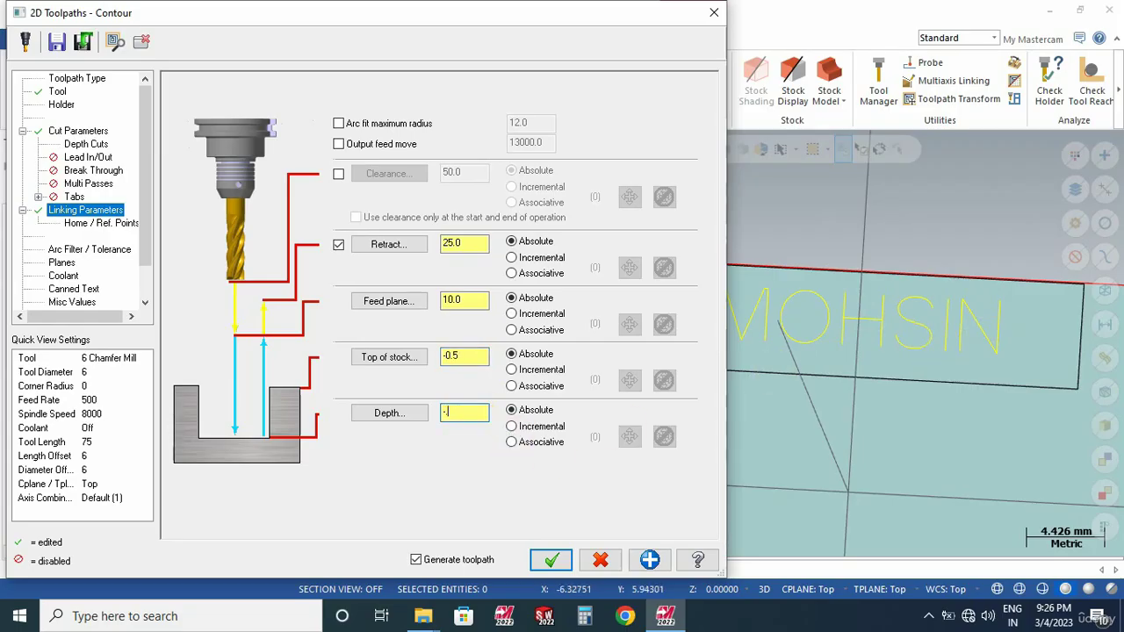
click(551, 559)
- Inspect the generated lettering toolpath and collapse contour operations 7 and 8 in the toolpath list
scroll(749, 355, up, 4)
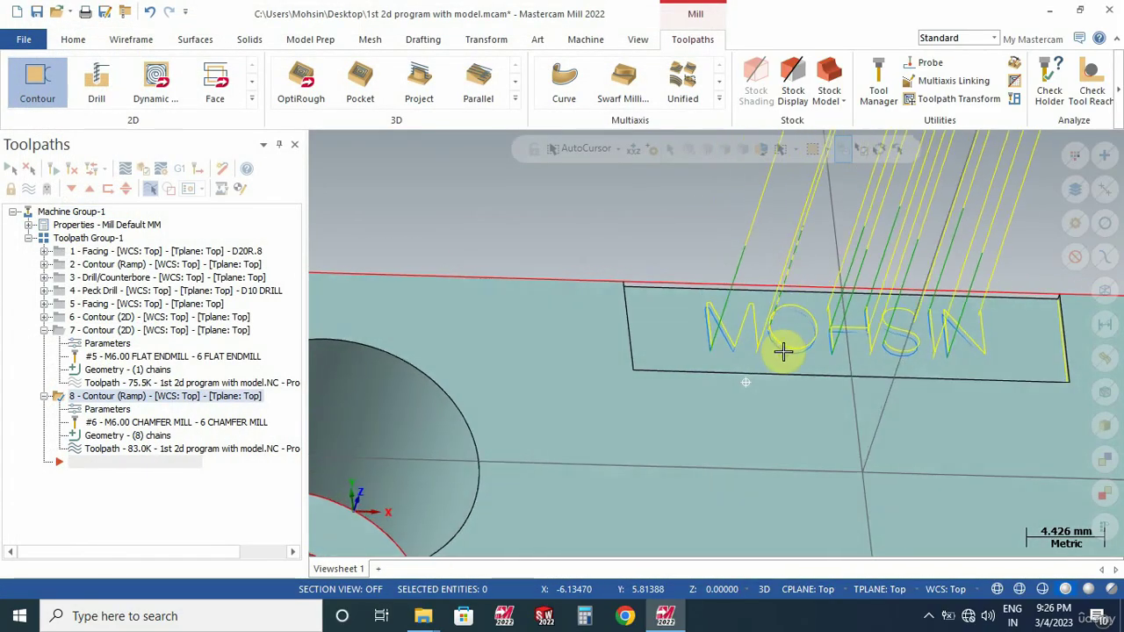
scroll(717, 333, down, 2)
scroll(707, 352, down, 3)
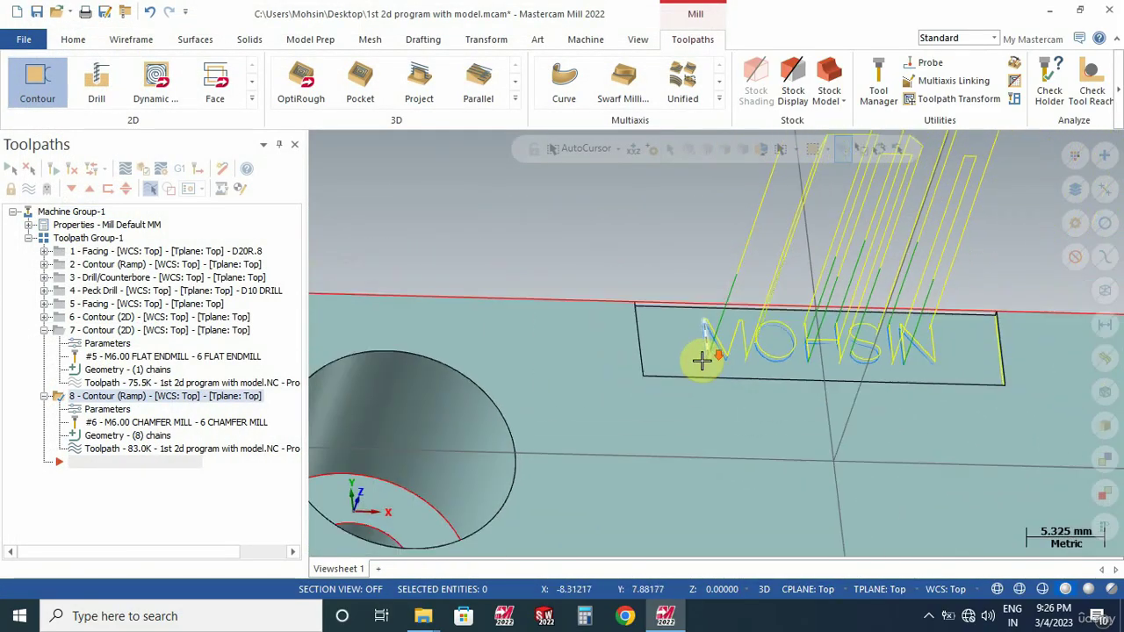
click(44, 330)
click(44, 343)
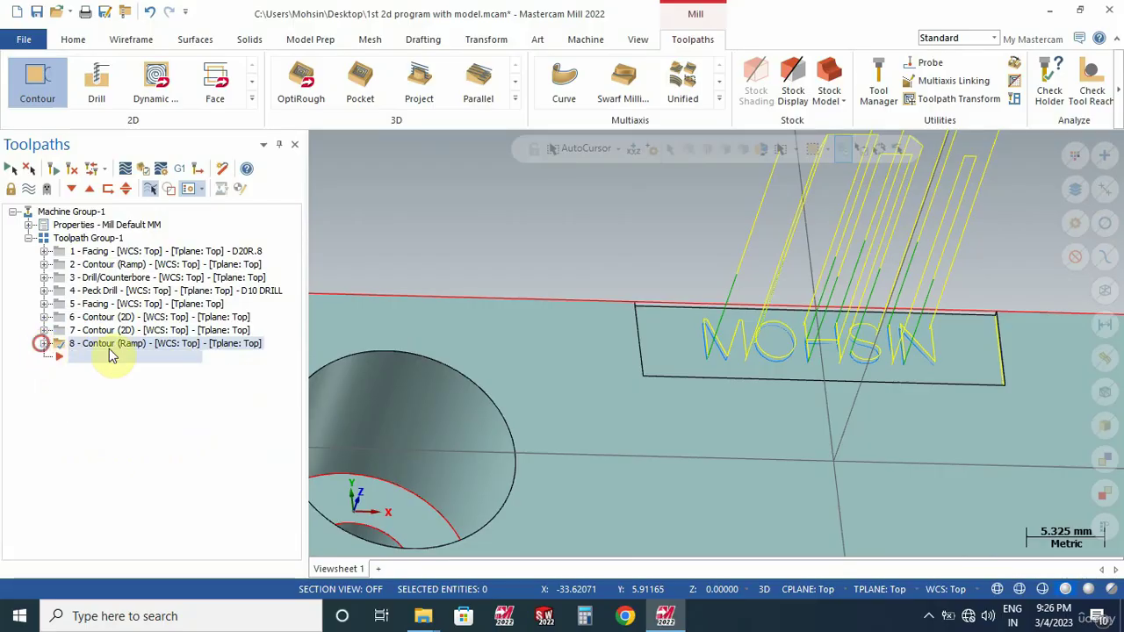
- Start a new contour toolpath and chain the counterbore floor circle of the block's left hole
scroll(492, 329, down, 6)
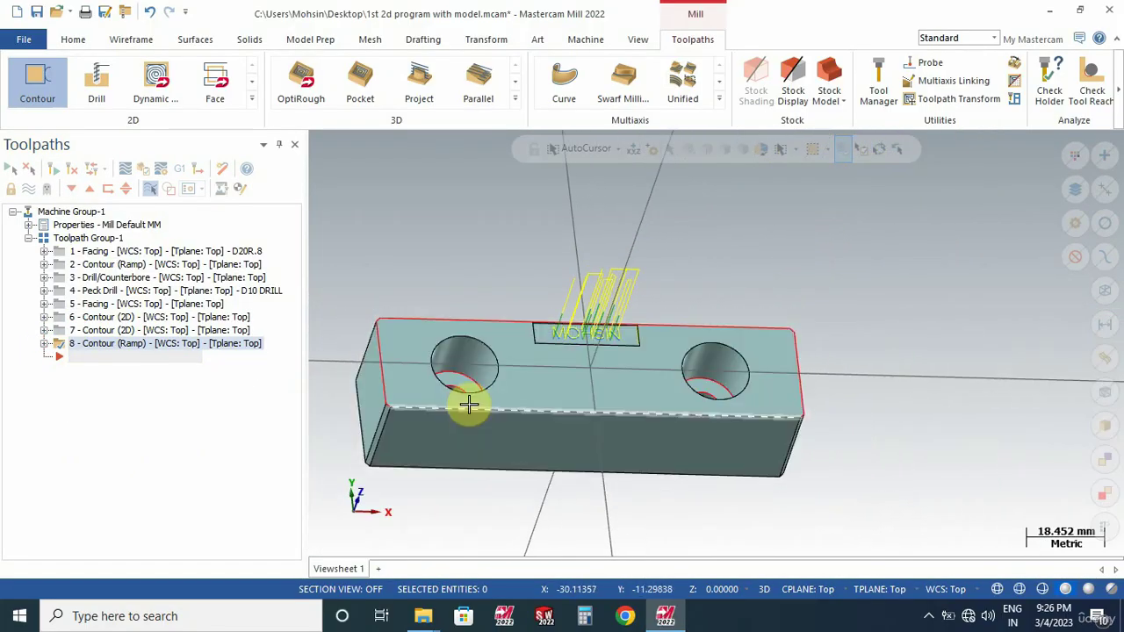
scroll(474, 391, up, 4)
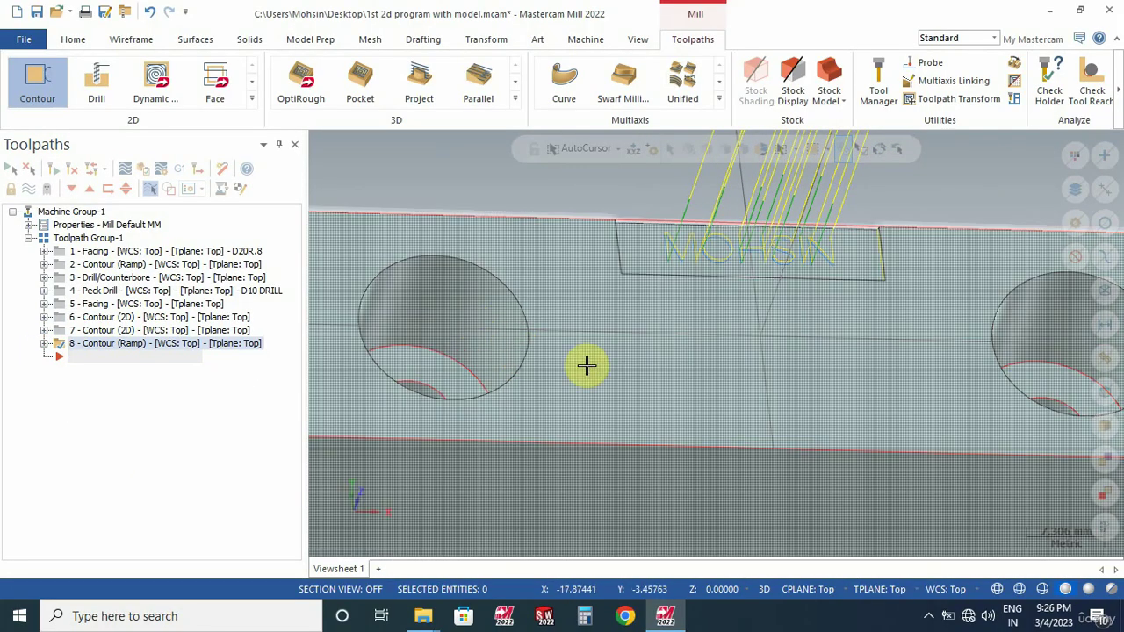
scroll(702, 391, down, 3)
click(39, 88)
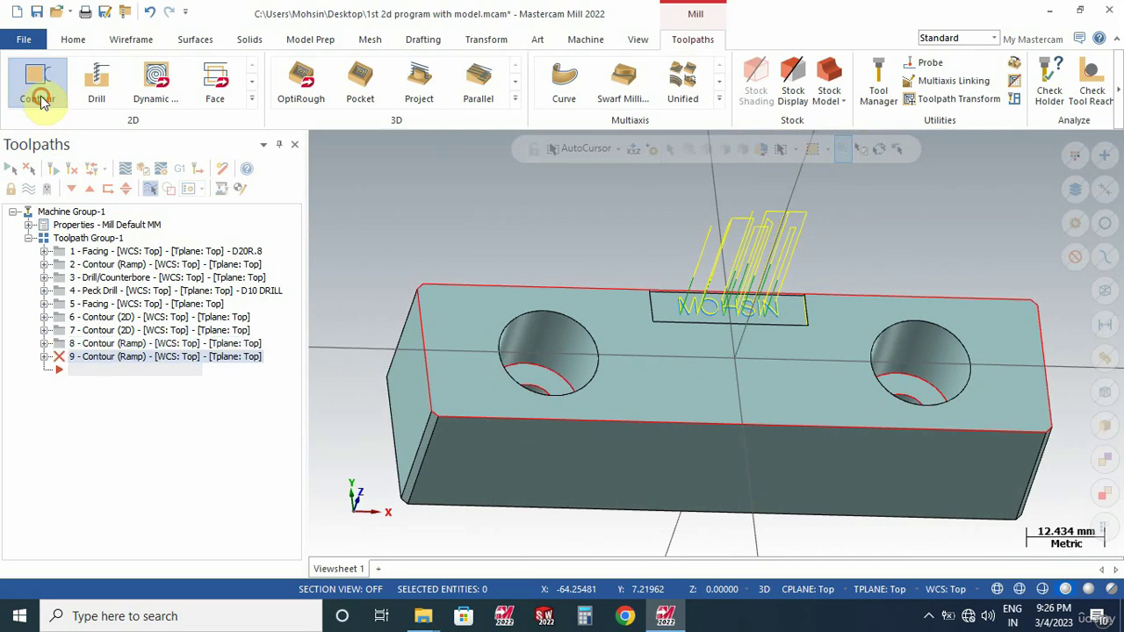
scroll(584, 379, up, 3)
middle_drag(589, 378, 567, 384)
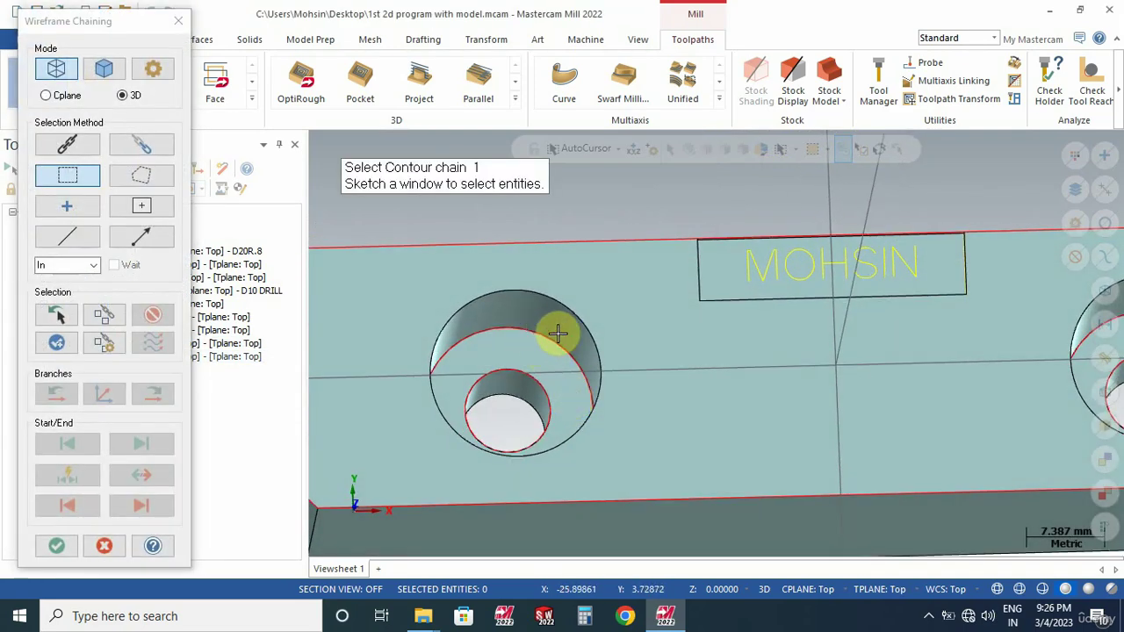
click(76, 147)
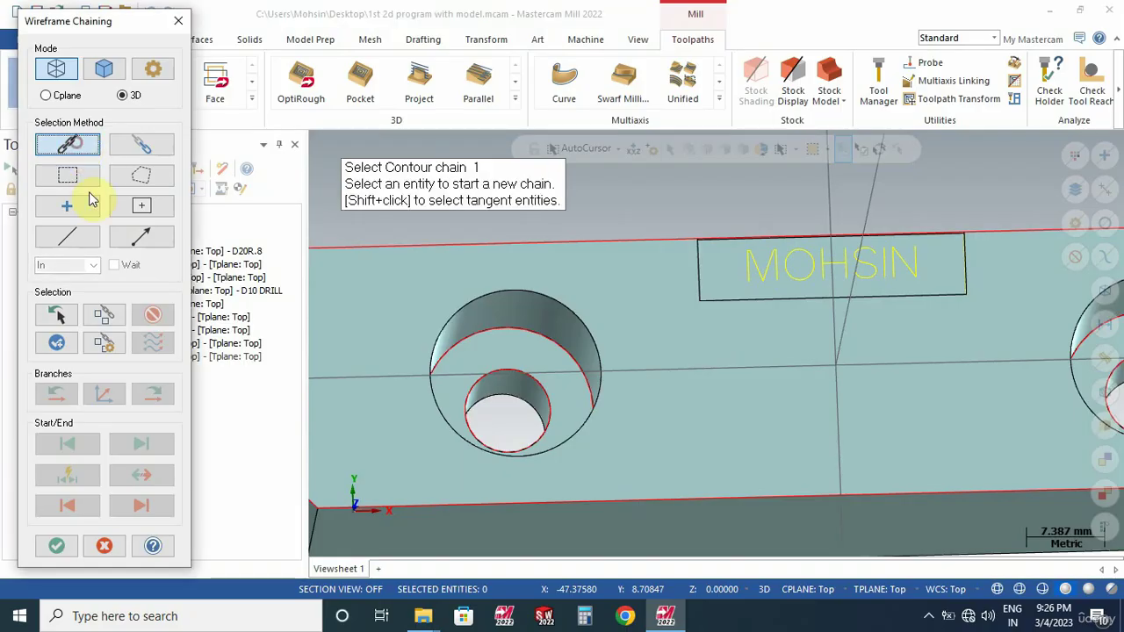
click(562, 355)
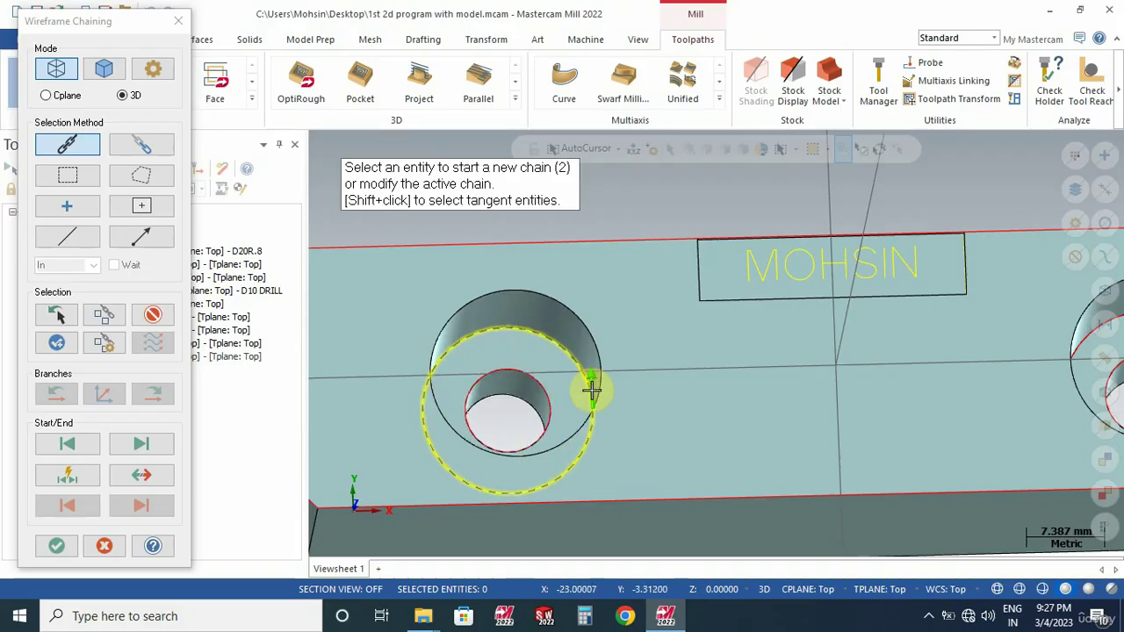
- Add the right hole's counterbore floor circle as the second chain and accept the chain selection
scroll(535, 451, down, 5)
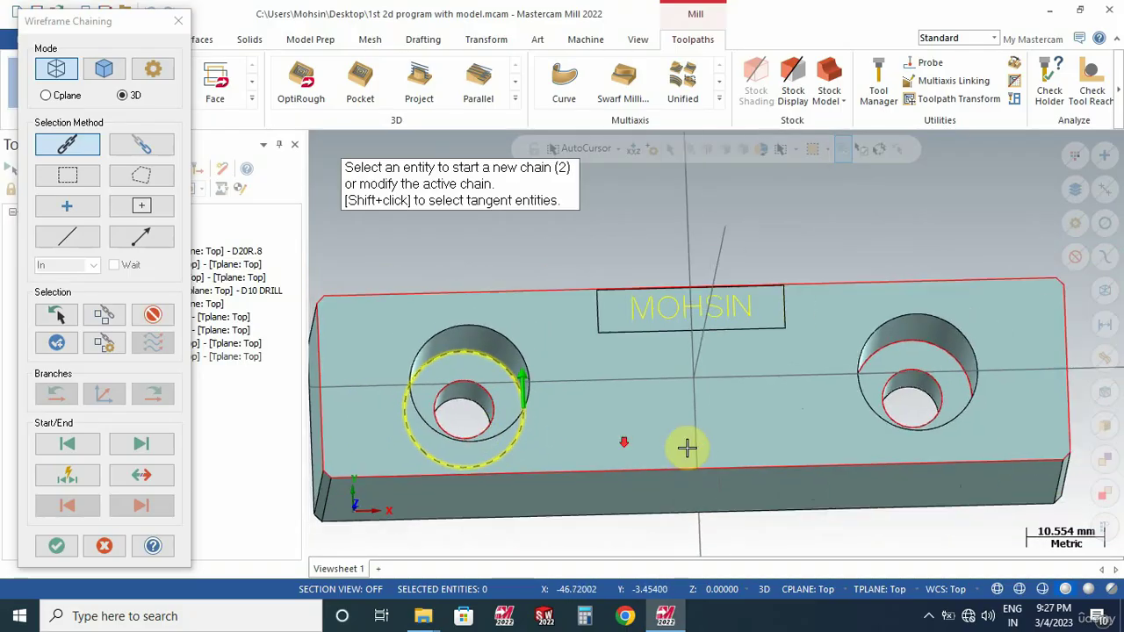
scroll(870, 393, down, 3)
scroll(865, 392, up, 5)
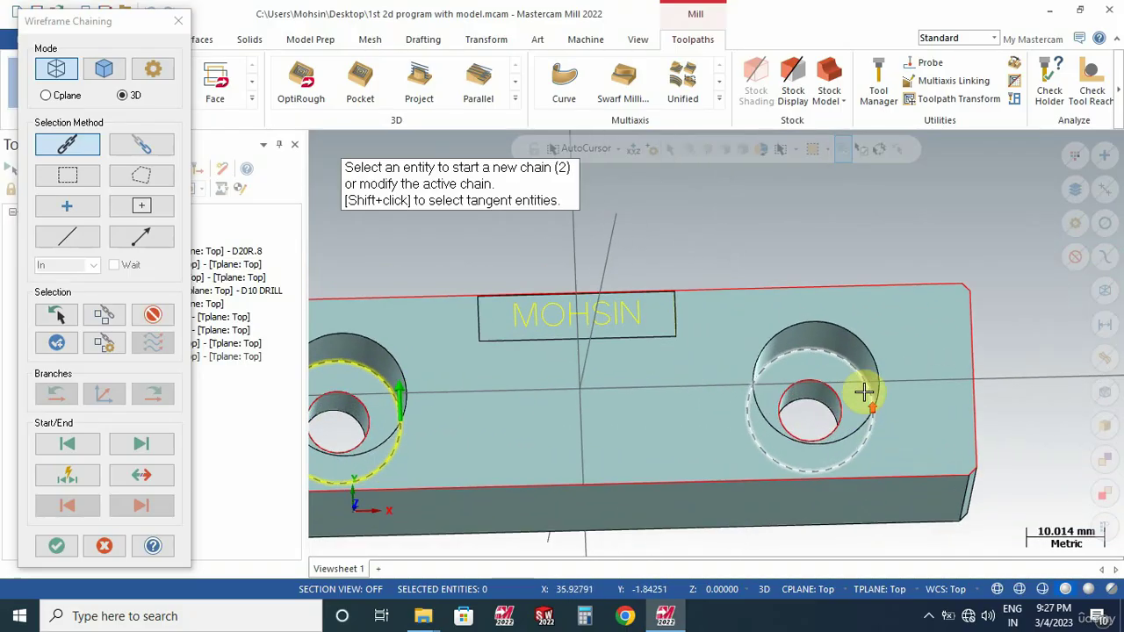
click(865, 390)
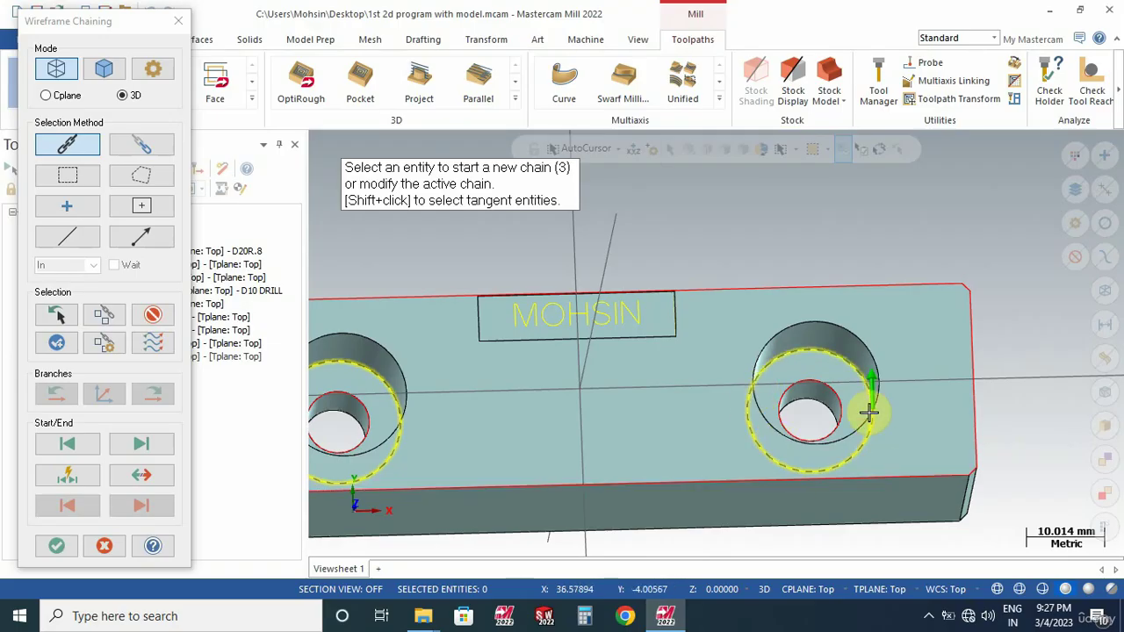
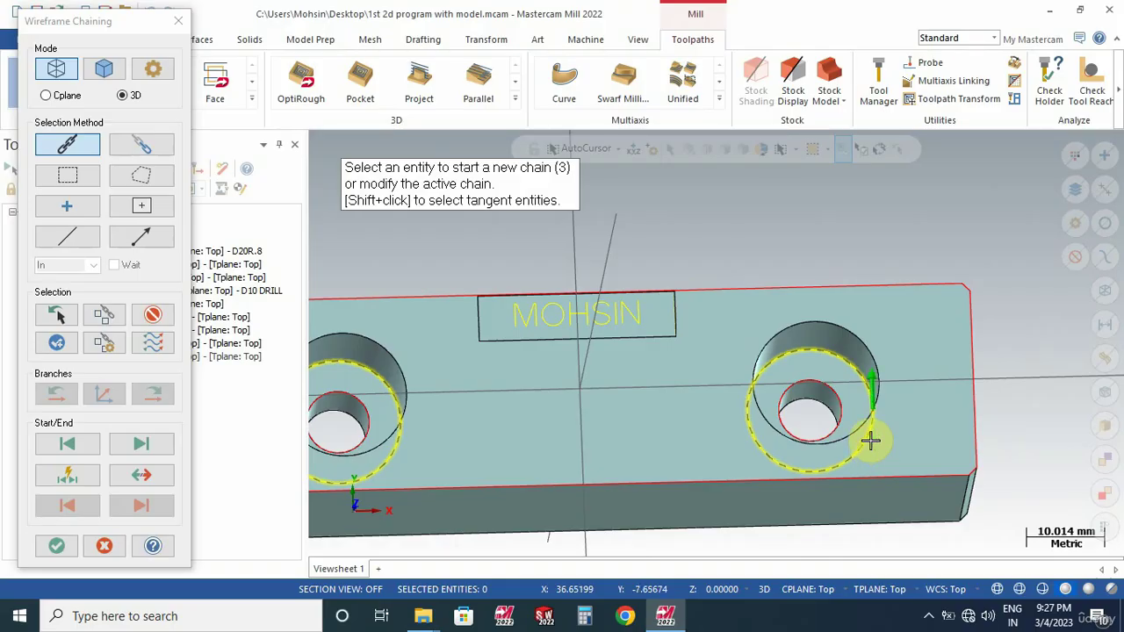
click(56, 545)
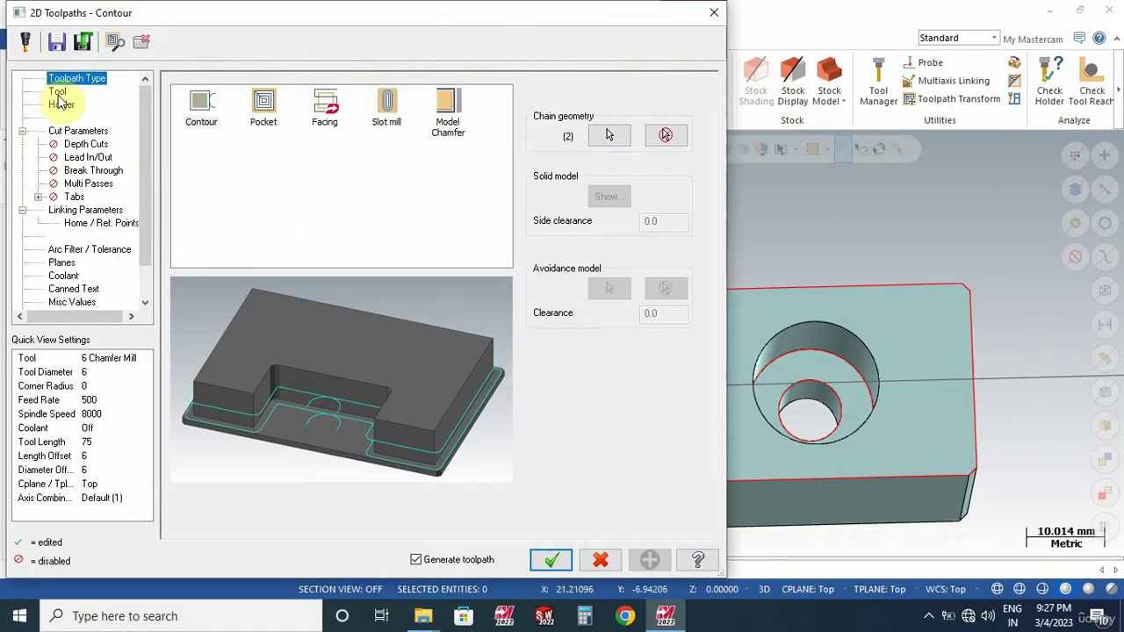
- Assign the 10 Flat Endmill to the counterbore contour and set its feed rate to 1000
click(58, 92)
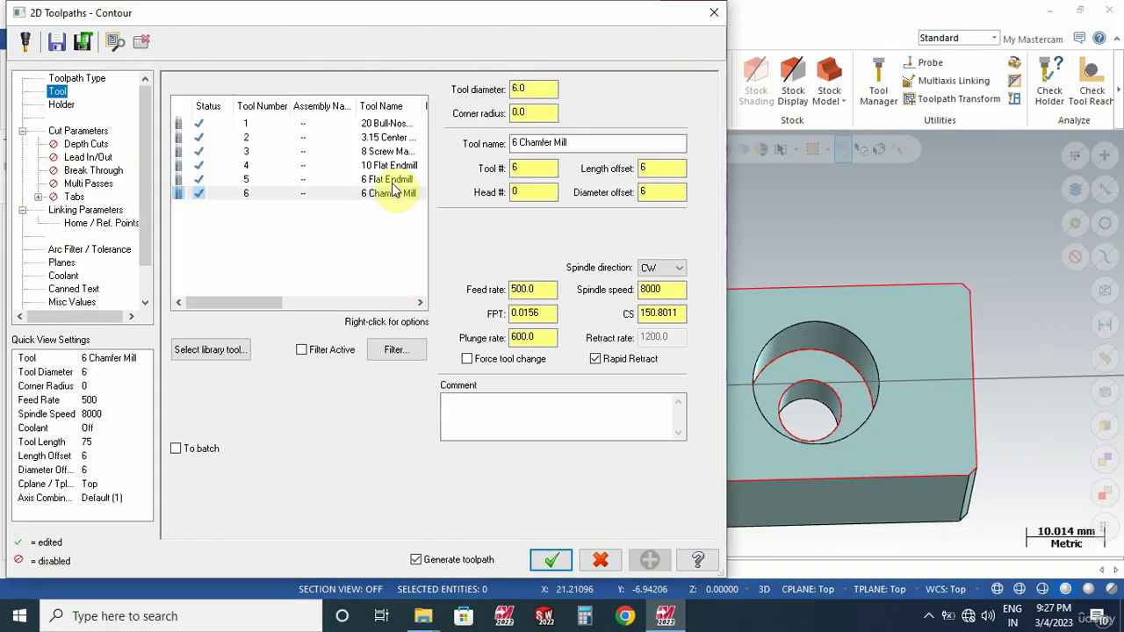
click(389, 166)
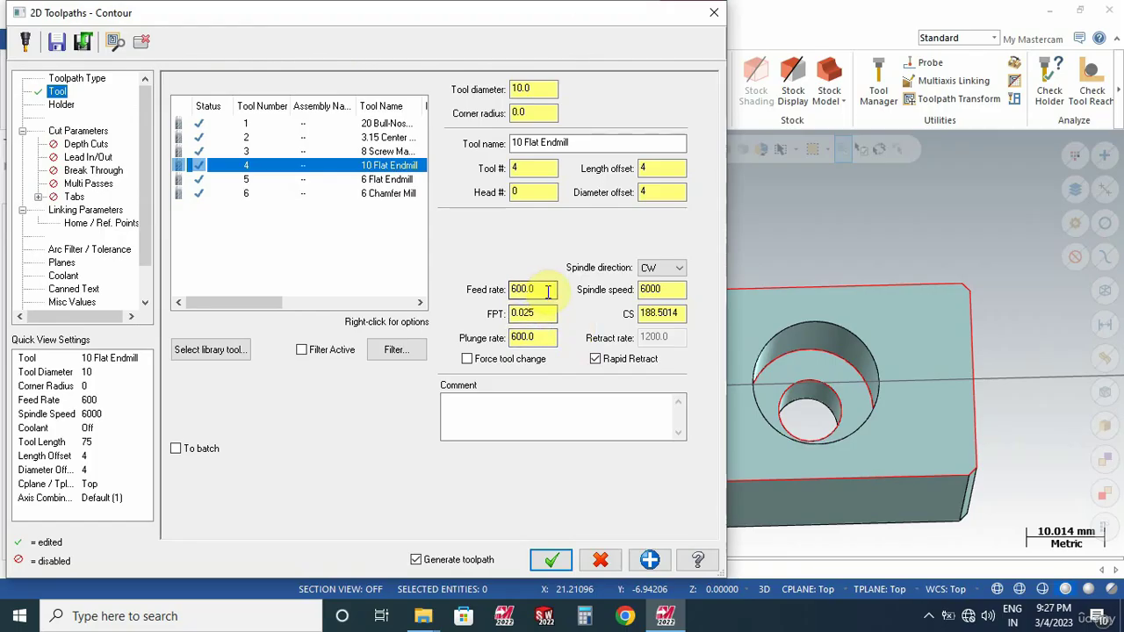
drag(545, 291, 497, 297)
text(1)
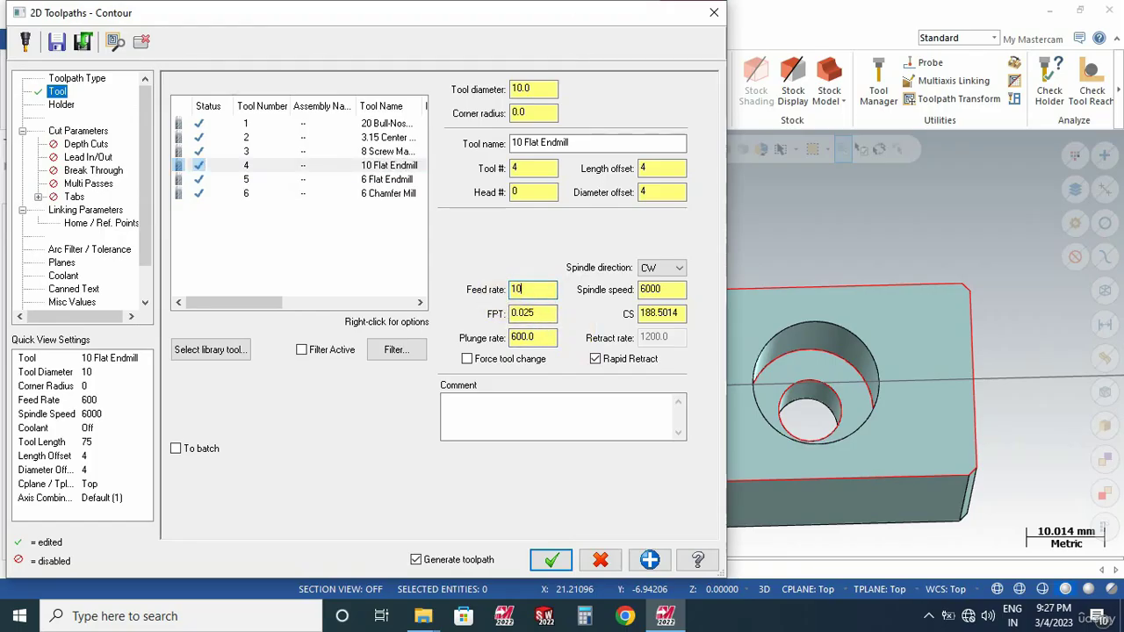
key(Return)
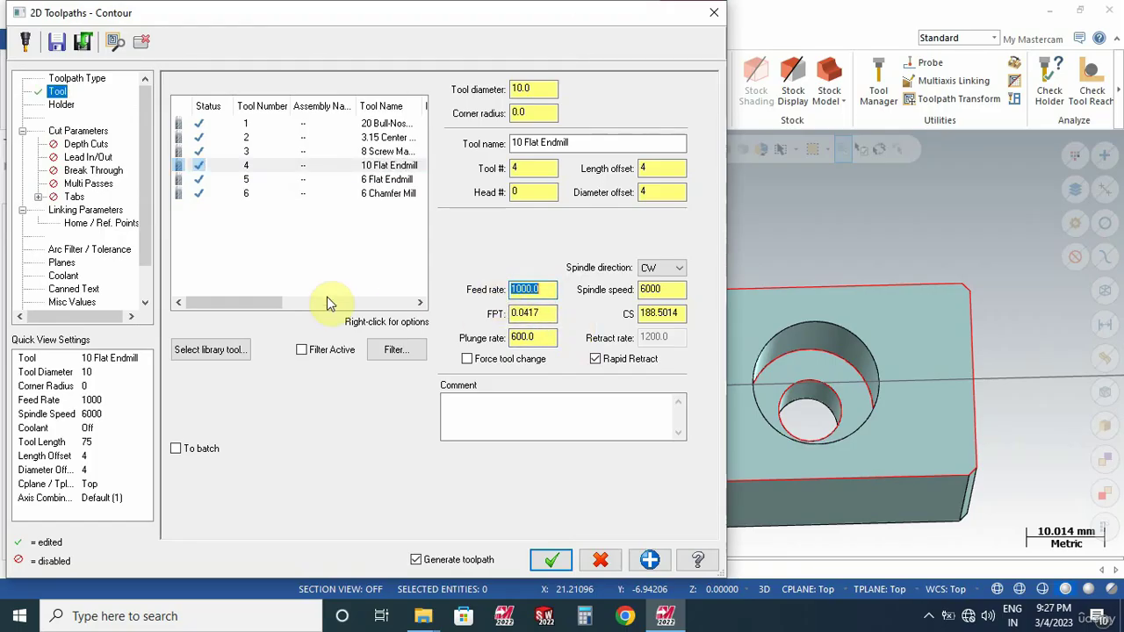
- Keep the counterbore contour's type as Ramp and set its ramp depth to 0.15
click(81, 131)
click(575, 118)
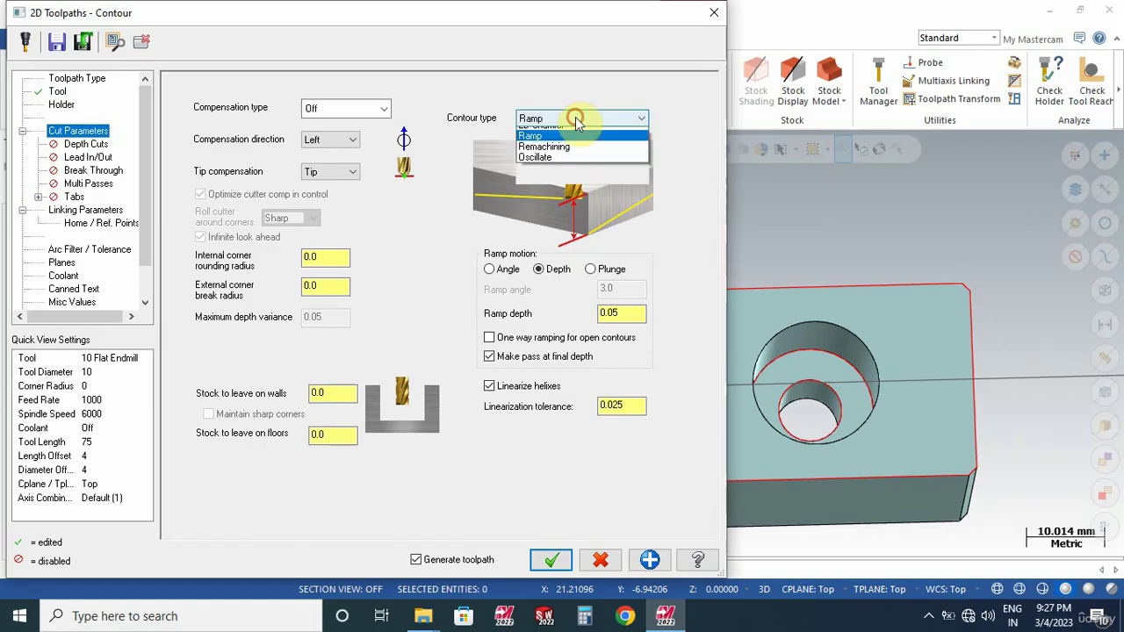
click(546, 154)
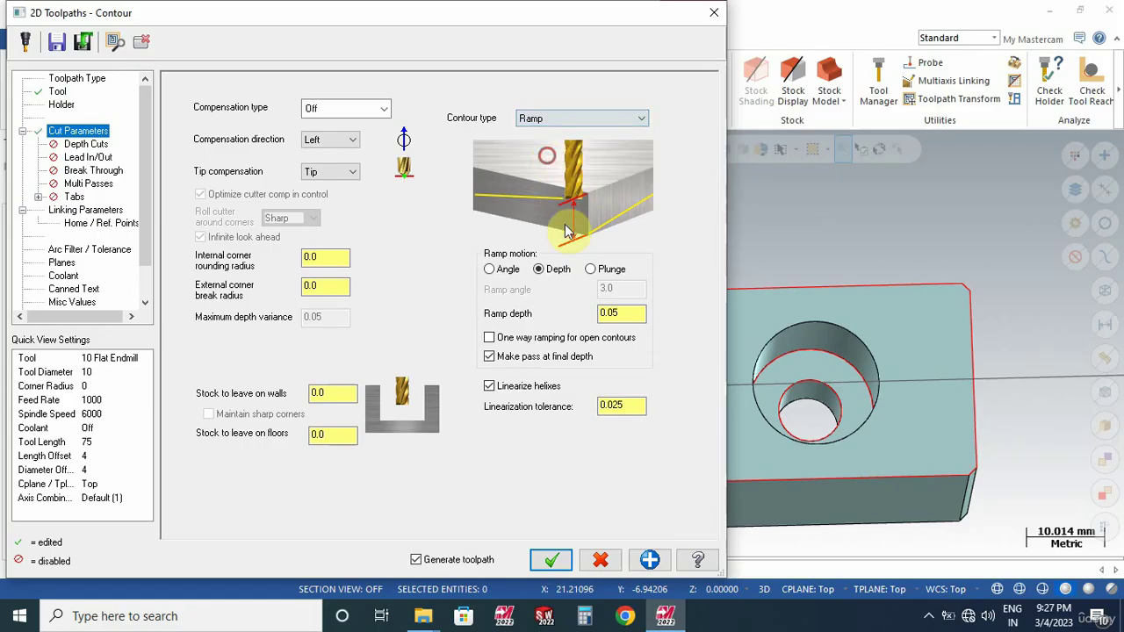
double_click(623, 318)
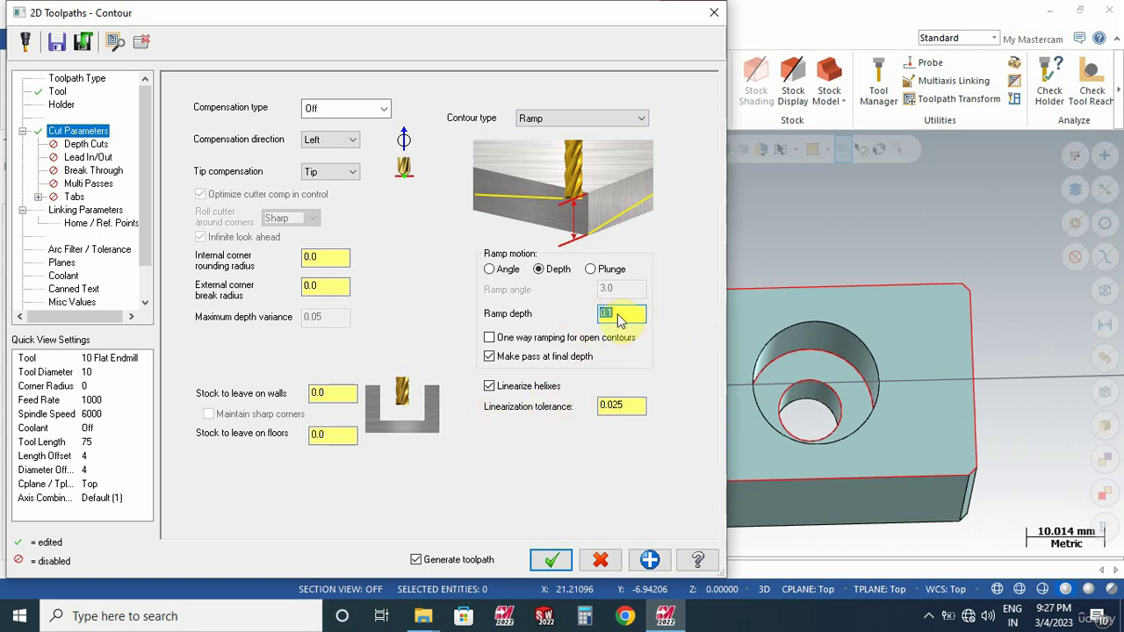
click(621, 313)
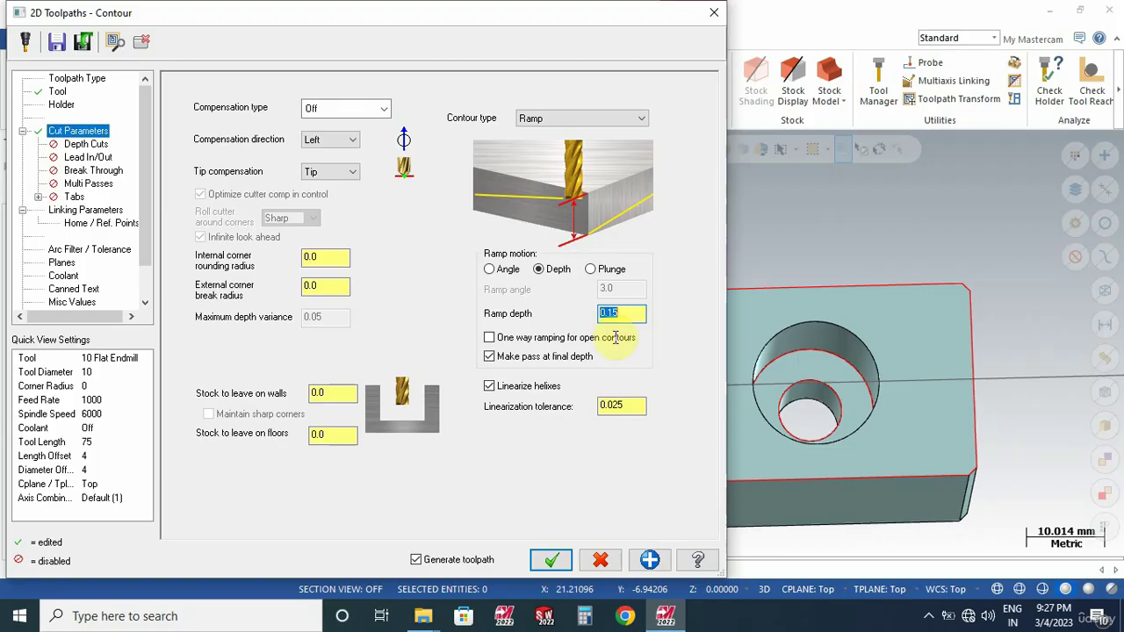
- Set stock to leave on walls and floors to -0.05 and change the compensation type to Wear
click(333, 393)
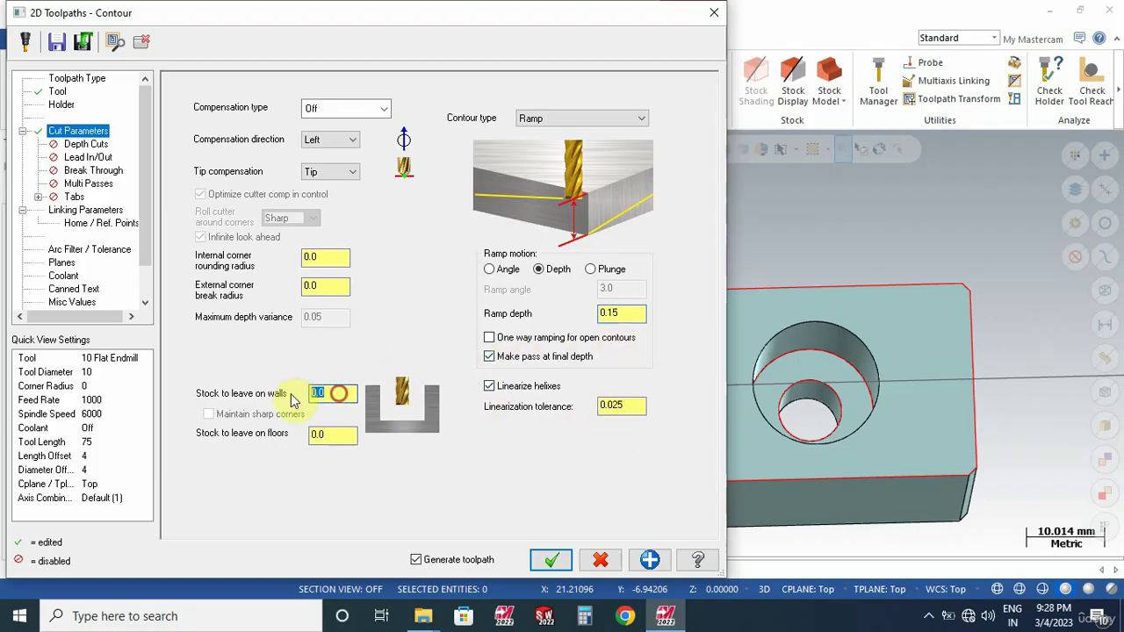
click(339, 435)
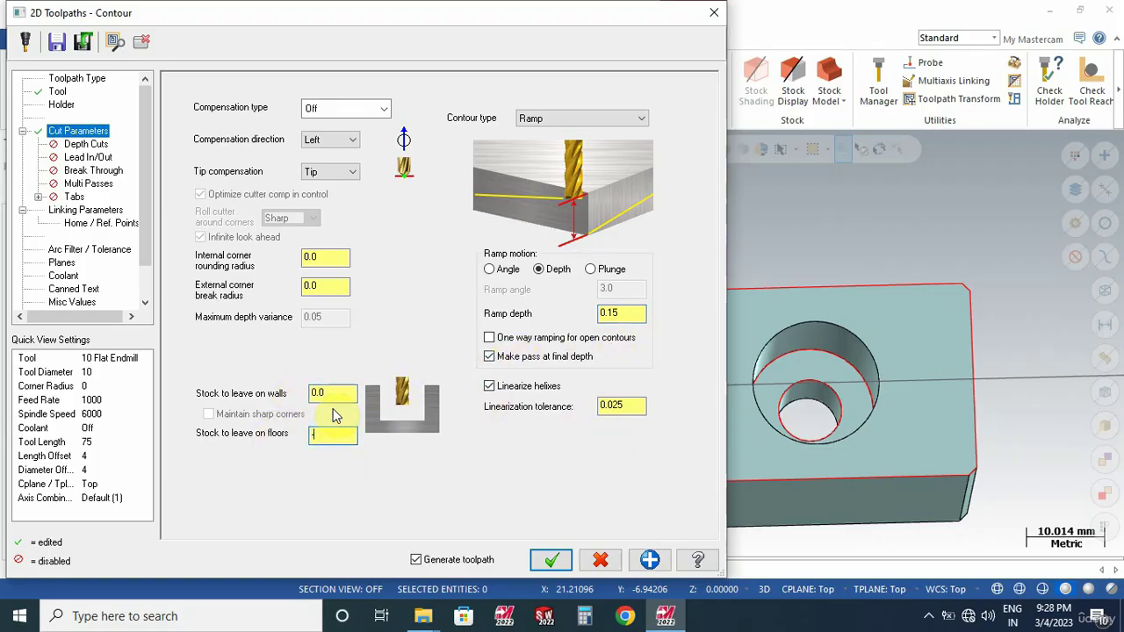
text(-0.05)
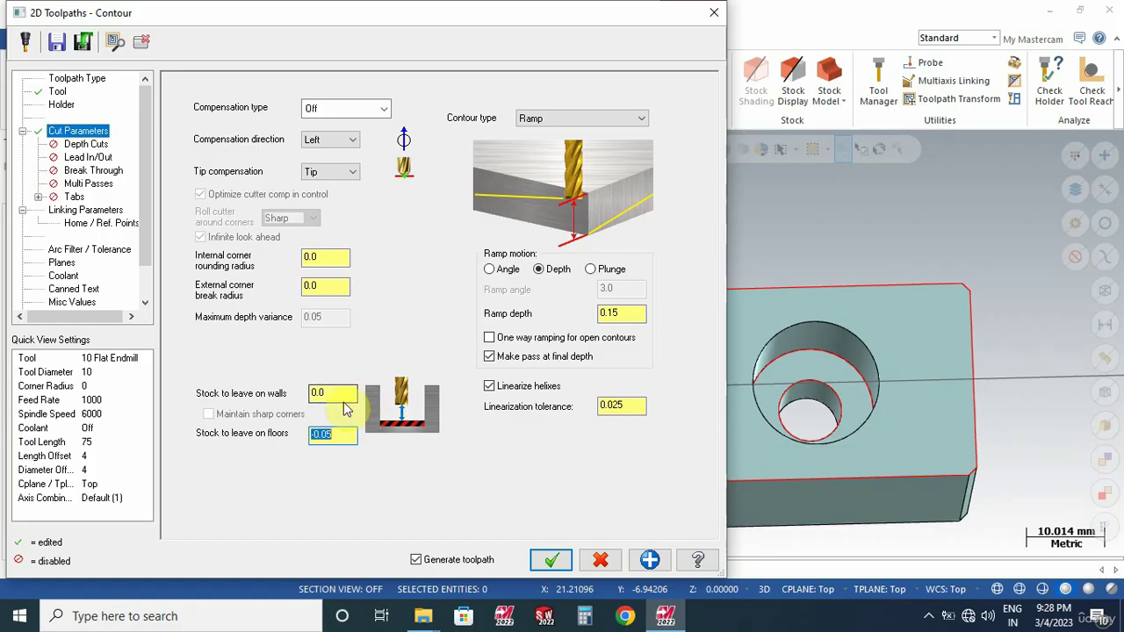
click(325, 393)
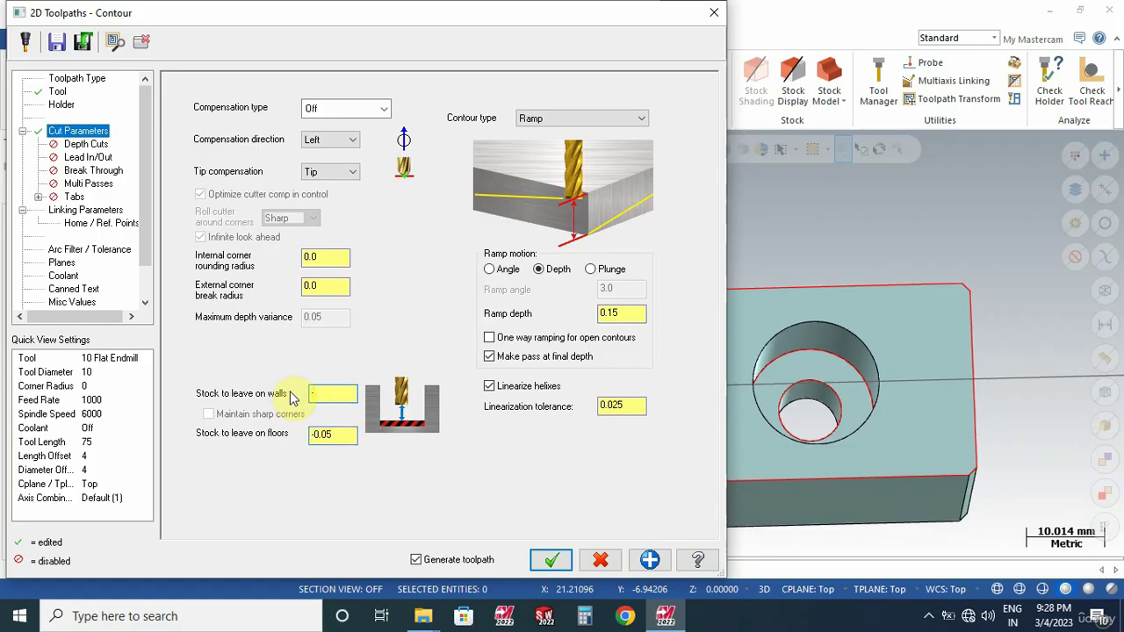
text(-0.05)
key(Return)
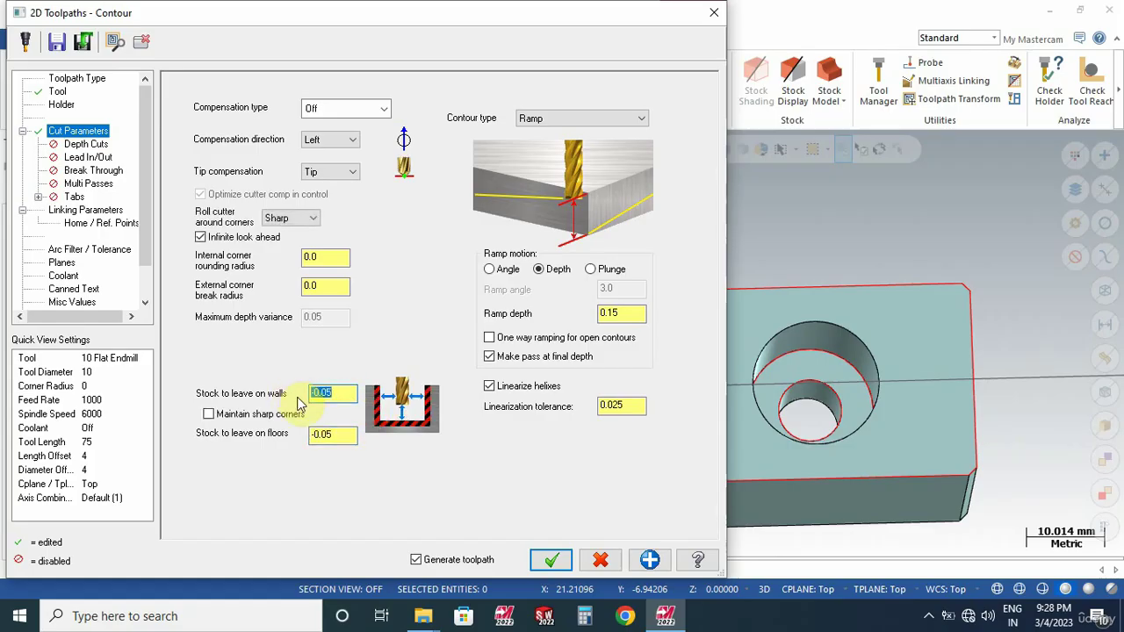
click(347, 109)
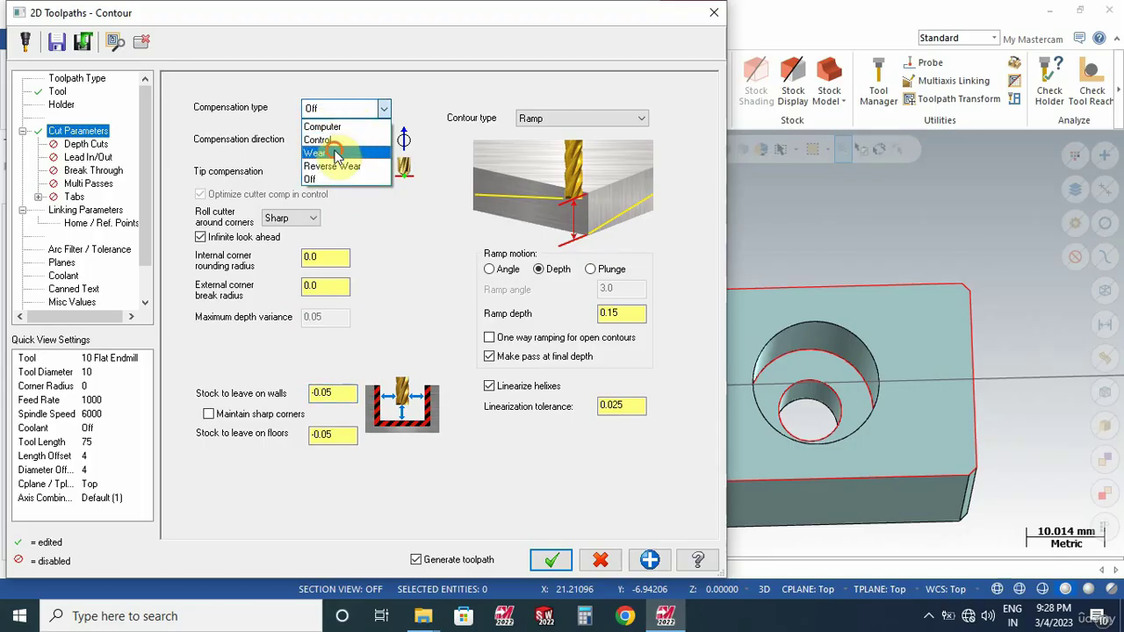
click(336, 154)
- Enable lead in/out for the counterbore contour and set both the entry and exit lines to Tangent
click(88, 156)
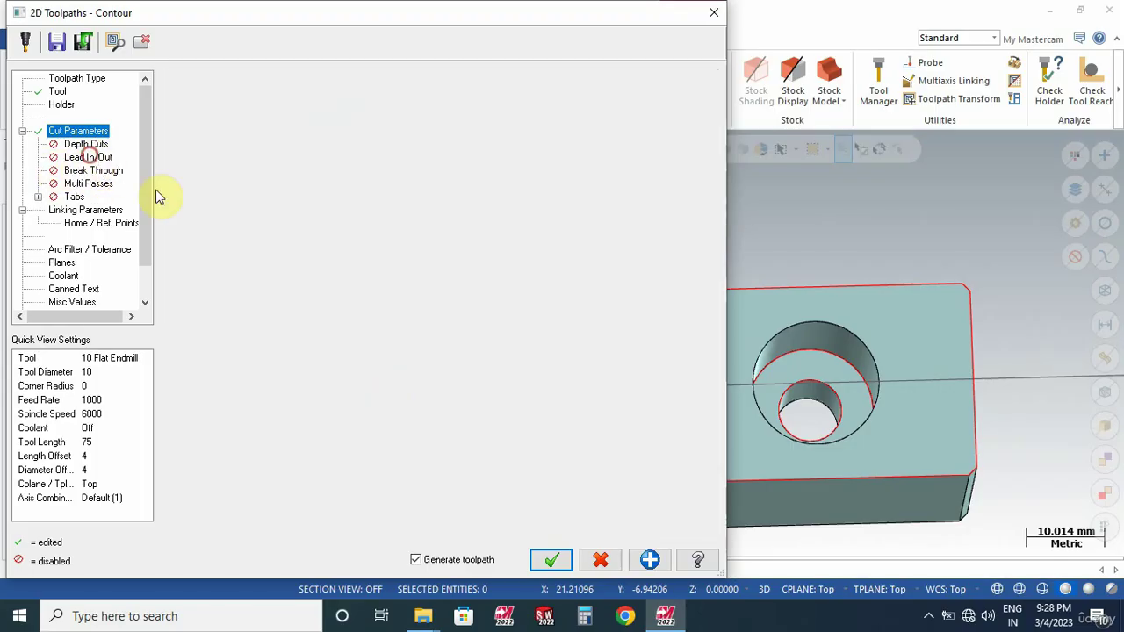
click(177, 82)
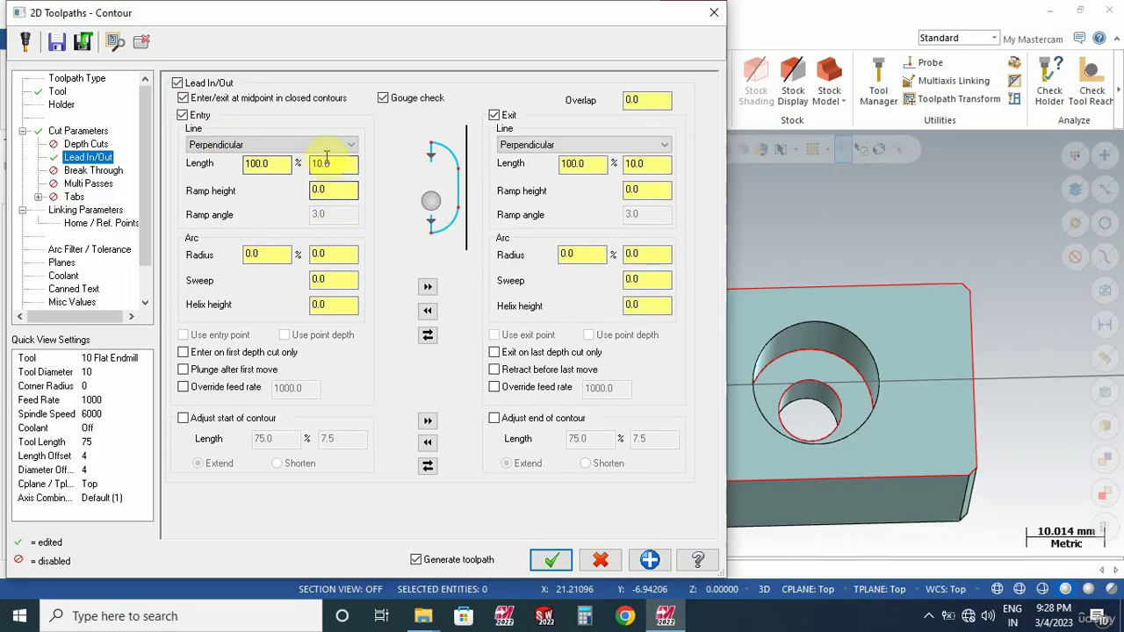
click(268, 145)
click(264, 170)
click(571, 145)
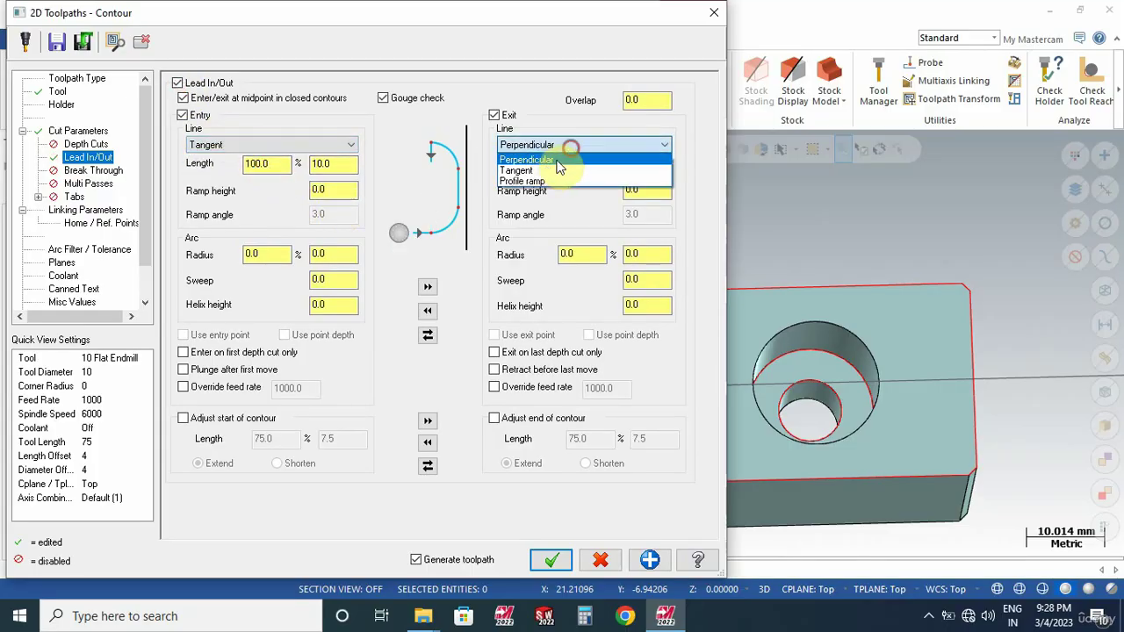
click(537, 170)
- Set the entry line length to 1, the entry arc radius to 1 and its sweep to 50
double_click(353, 167)
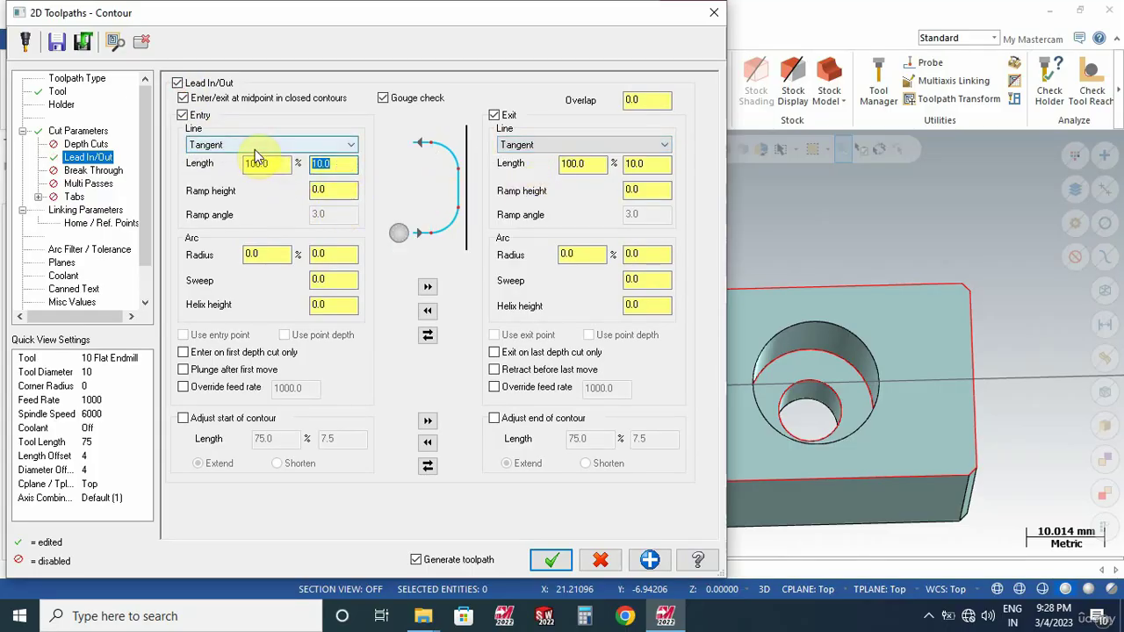
text(1)
key(Tab)
double_click(334, 254)
text(1)
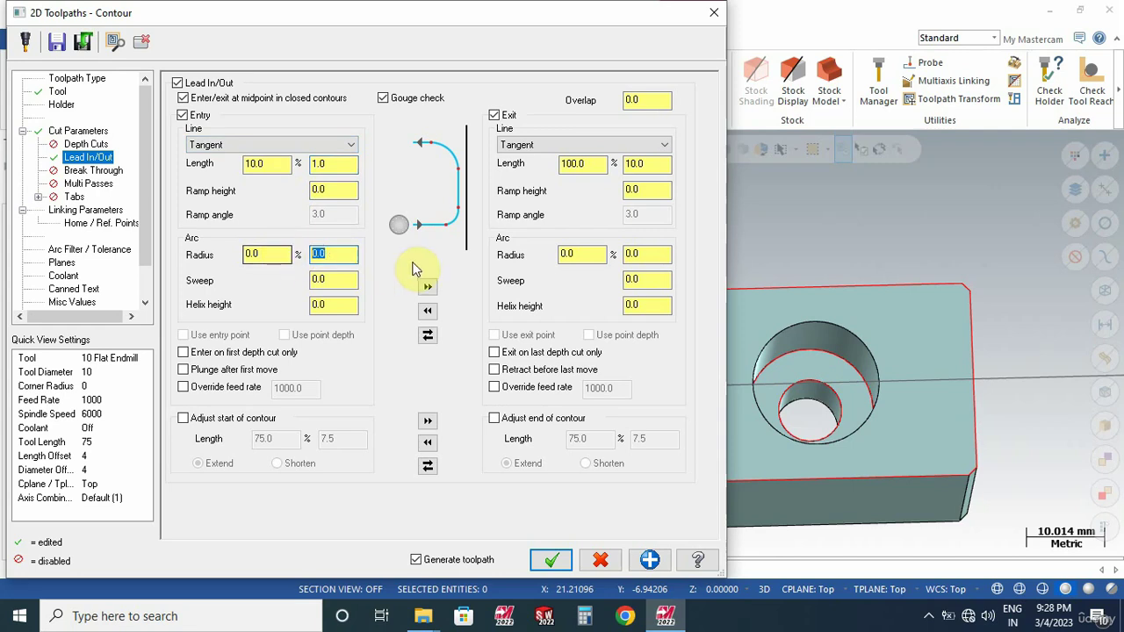
key(Tab)
double_click(329, 281)
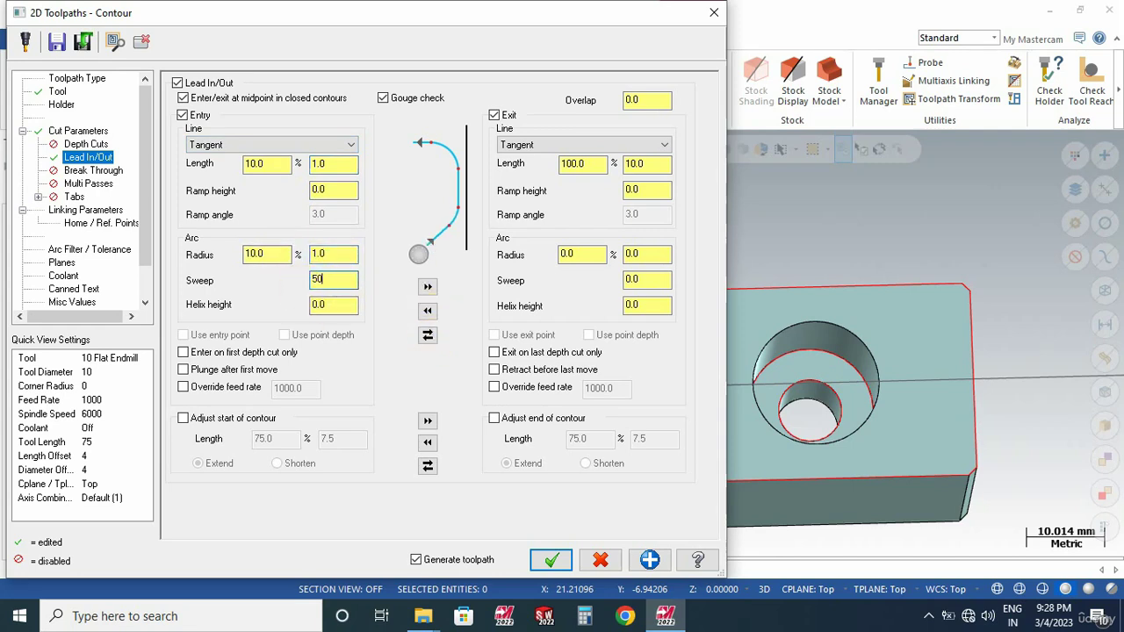
text(50)
key(Return)
- Set the entry arc radius to 0.5 and copy the entry settings to the exit
double_click(338, 253)
text(0.5)
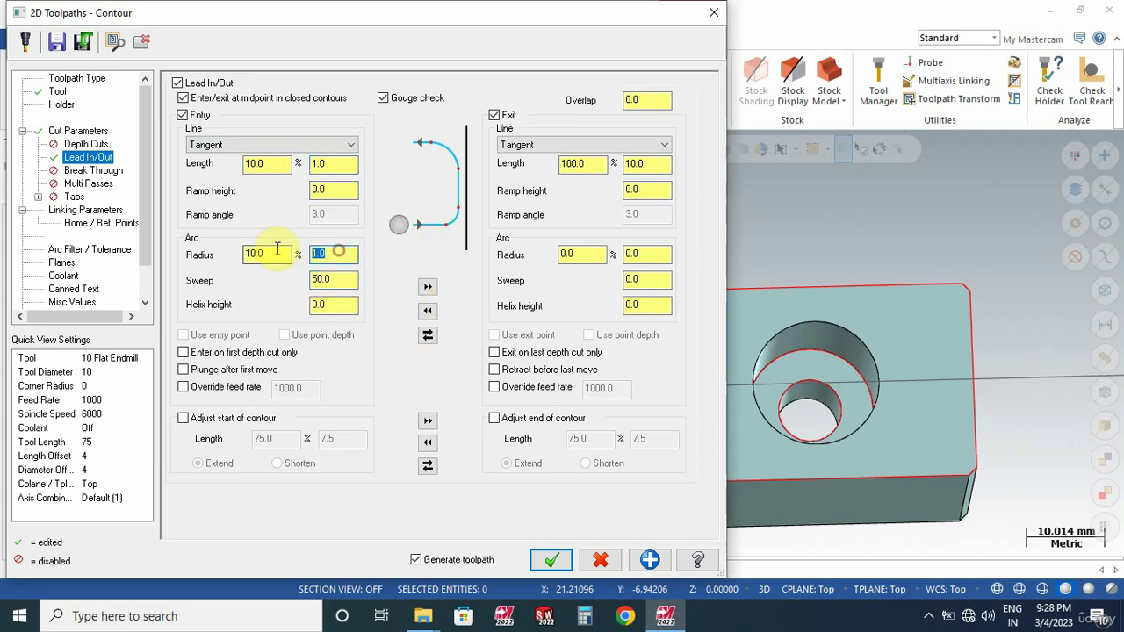
key(Return)
click(427, 289)
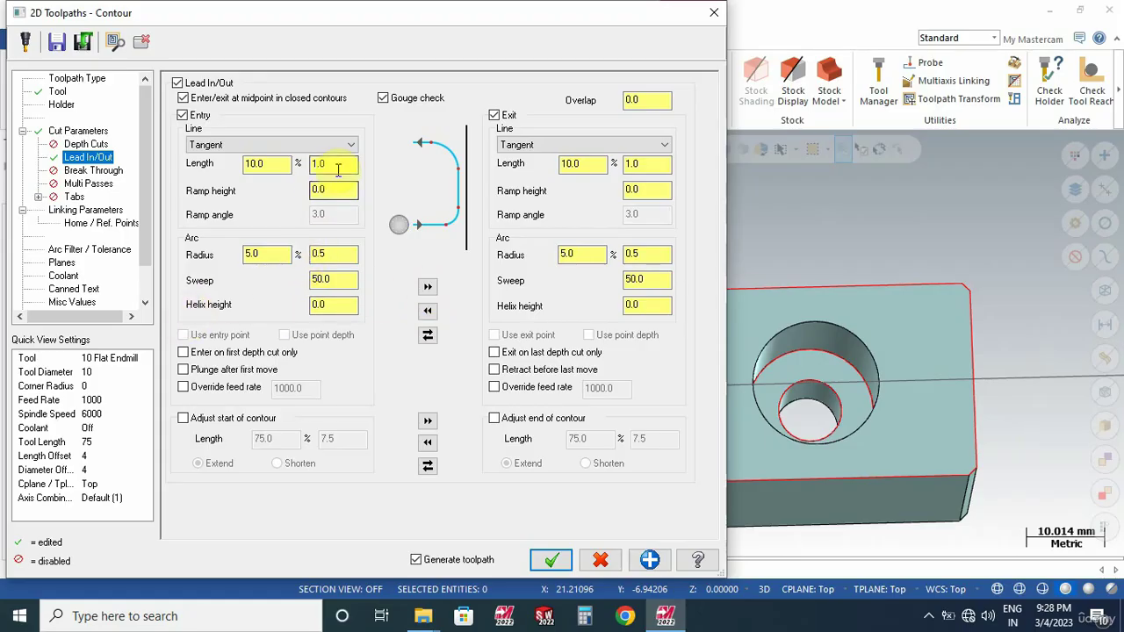
drag(337, 167, 305, 174)
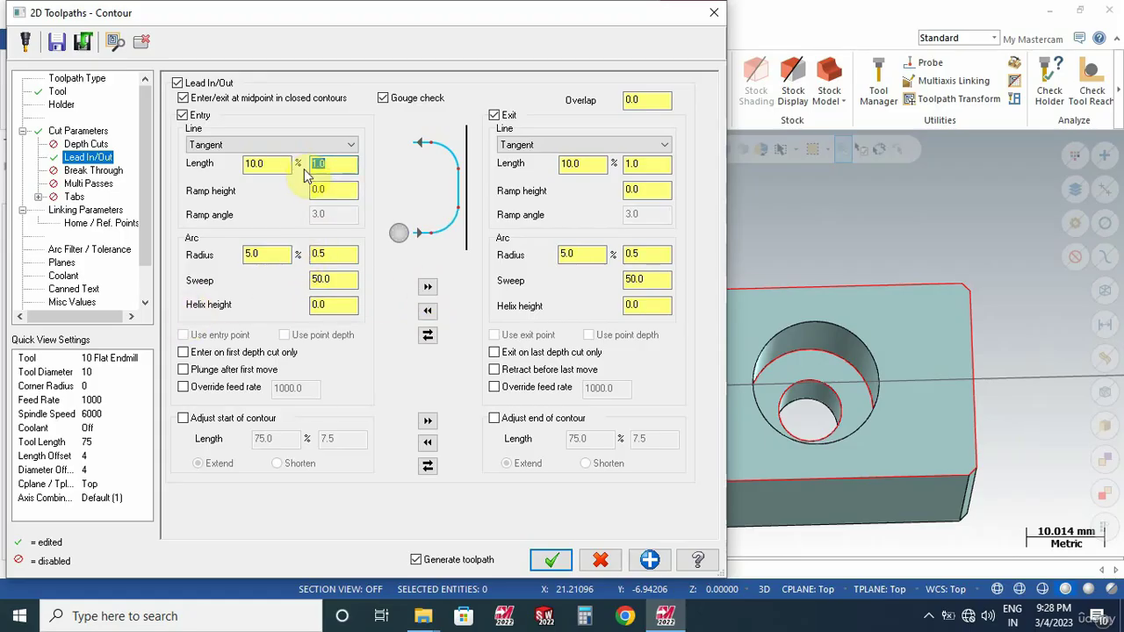
click(428, 288)
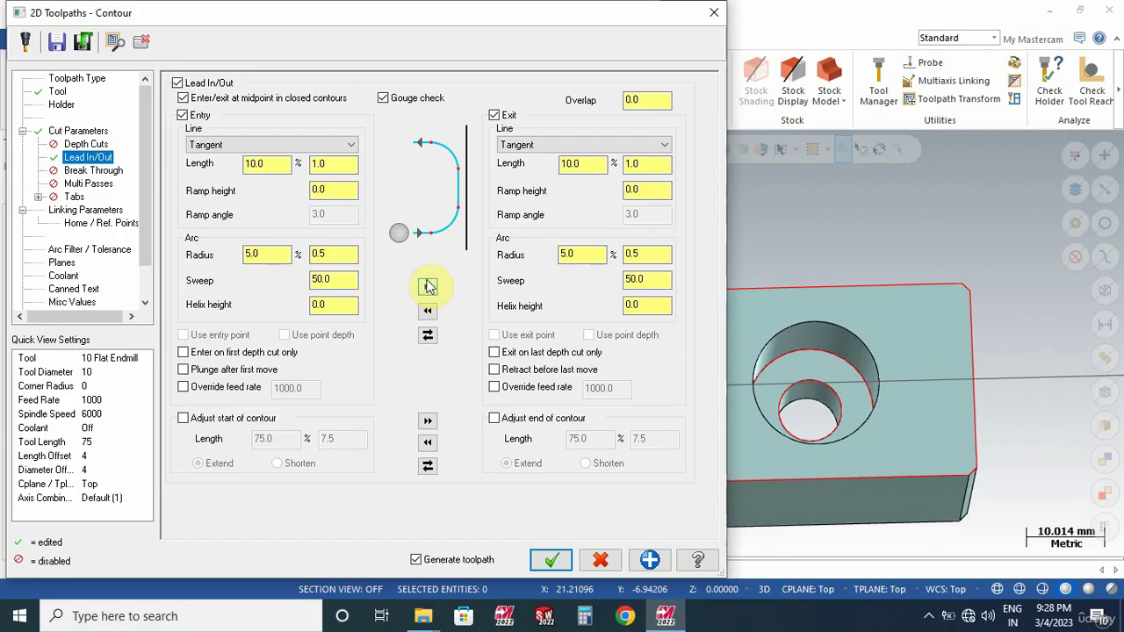
- Set the contour's linking depth from the larger counterbore's floor edge
click(91, 211)
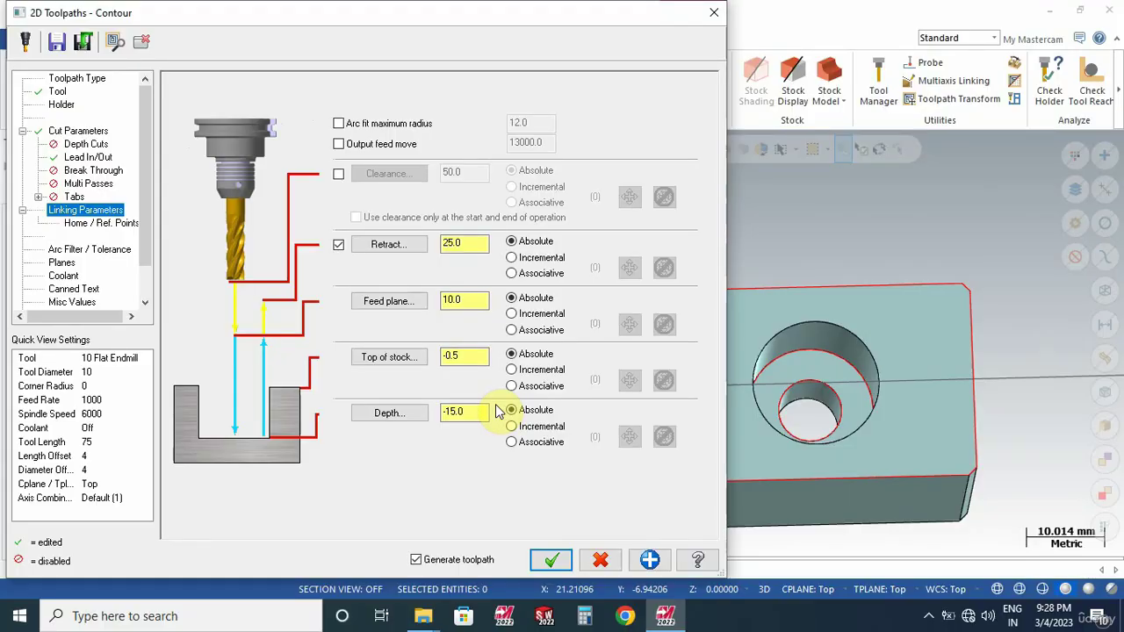
click(391, 413)
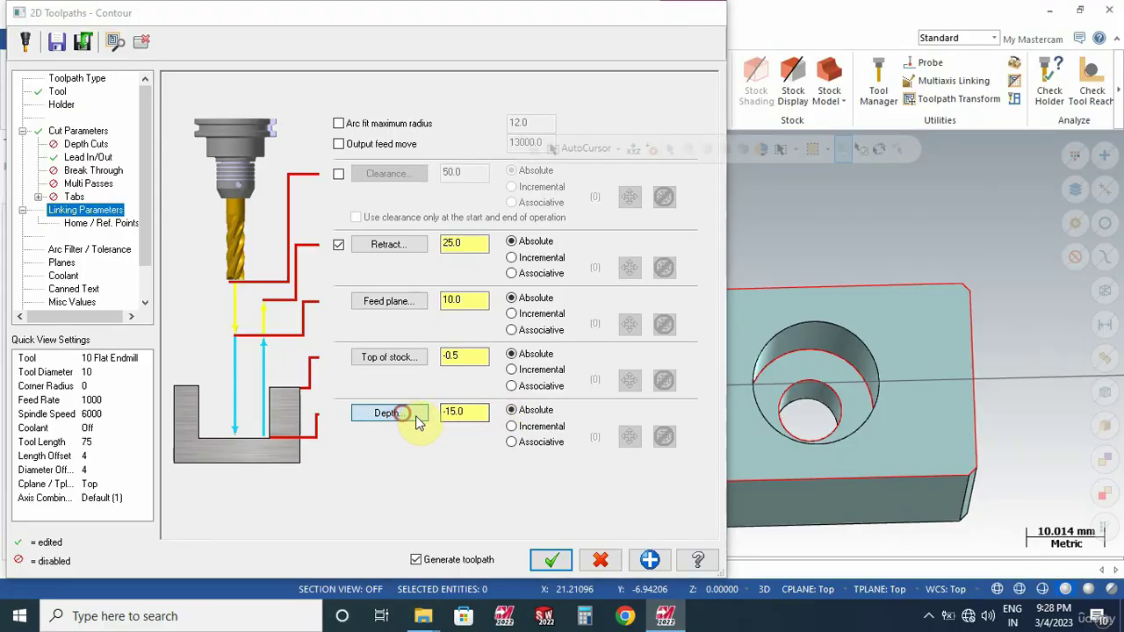
scroll(800, 388, up, 3)
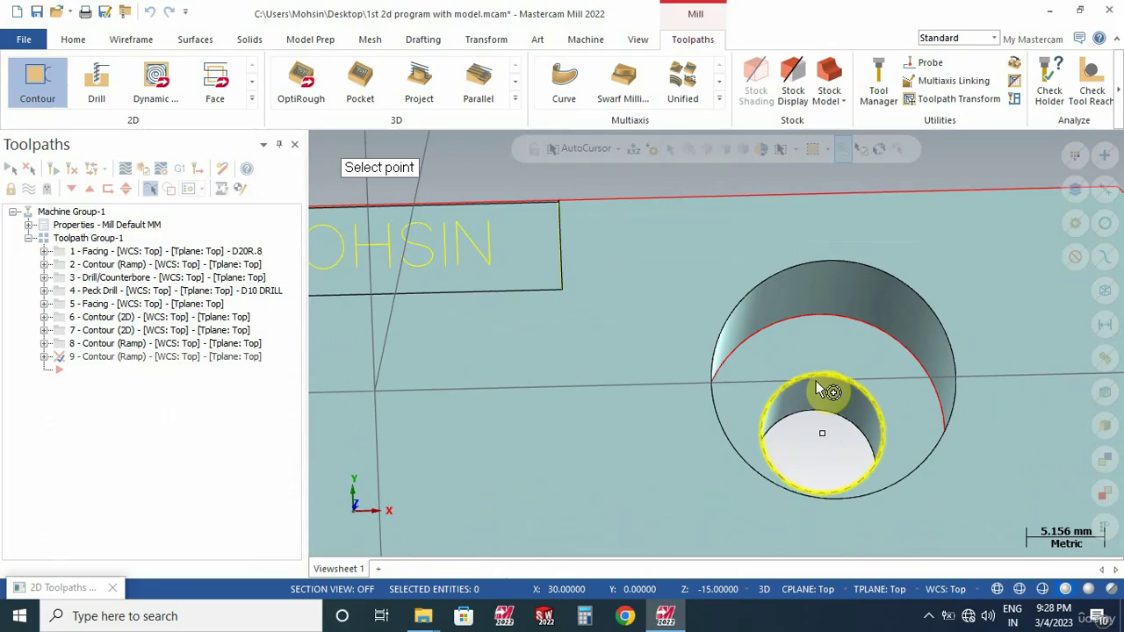
click(825, 318)
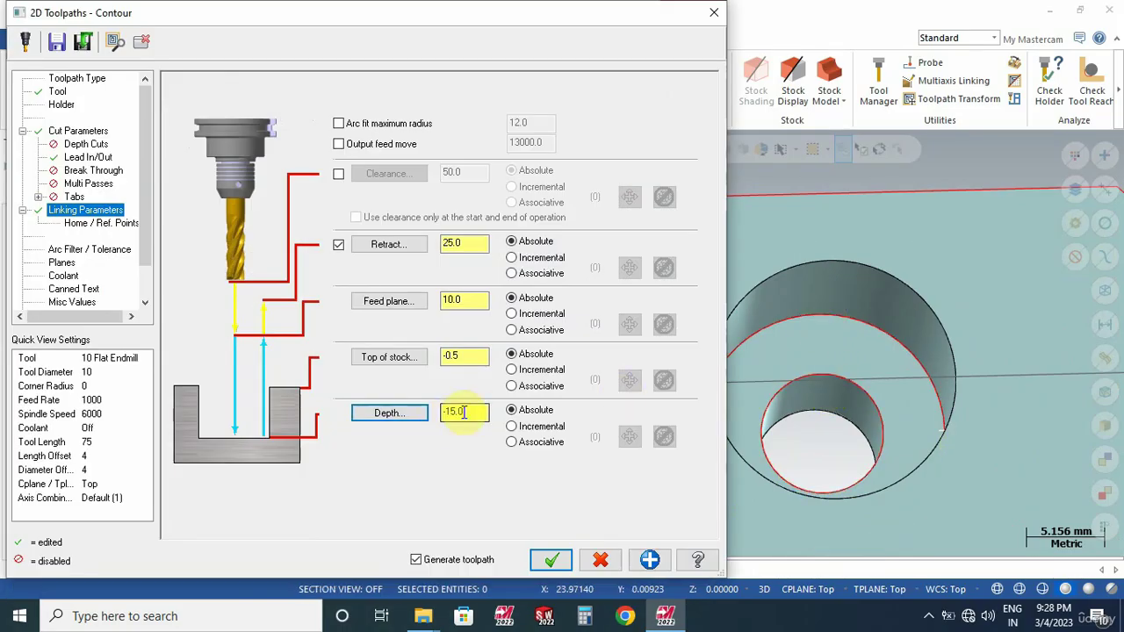
- Set the top of stock to 0.1 and generate the counterbore ramp contour toolpath
double_click(464, 354)
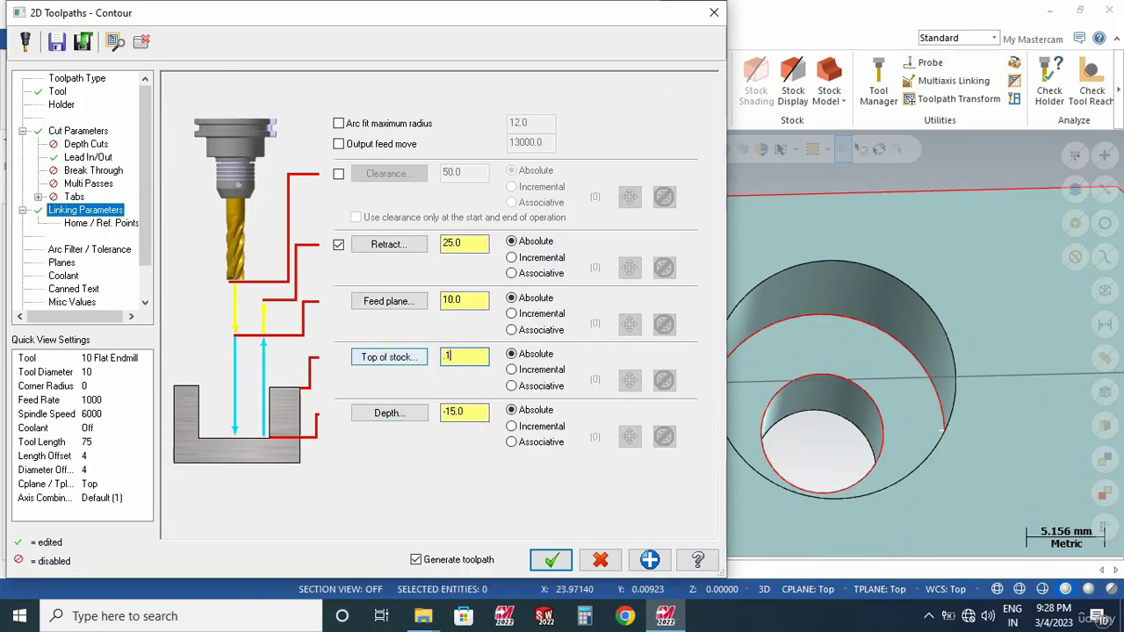
click(551, 560)
key(alt+7)
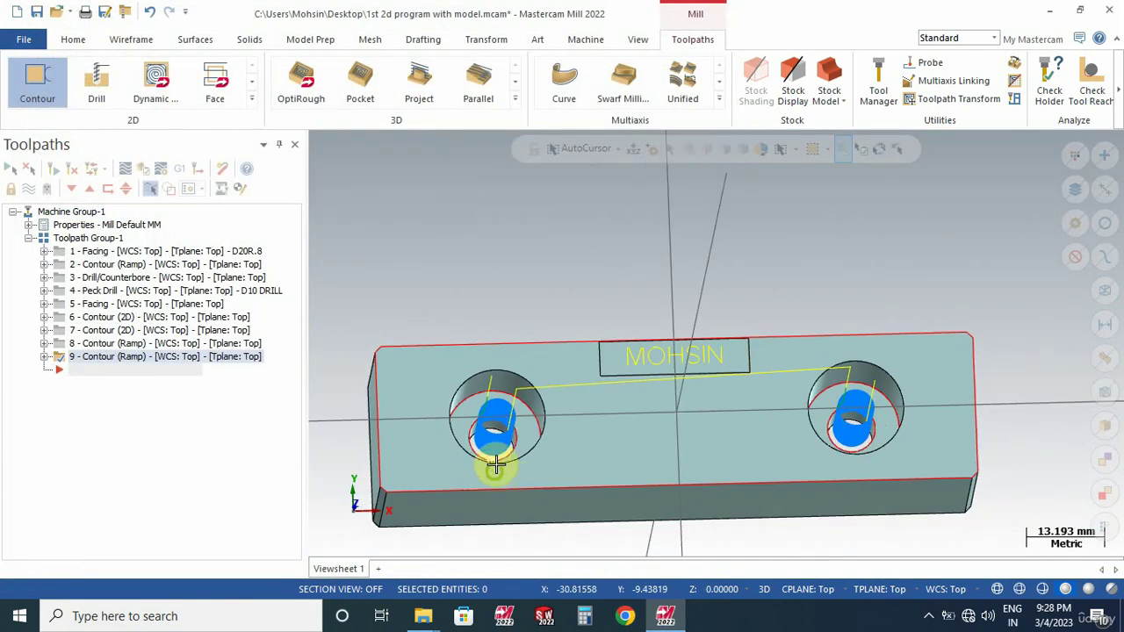
mouse_move(492, 460)
middle_down()
mouse_move(509, 422)
mouse_move(567, 406)
mouse_move(545, 453)
mouse_move(570, 496)
middle_up()
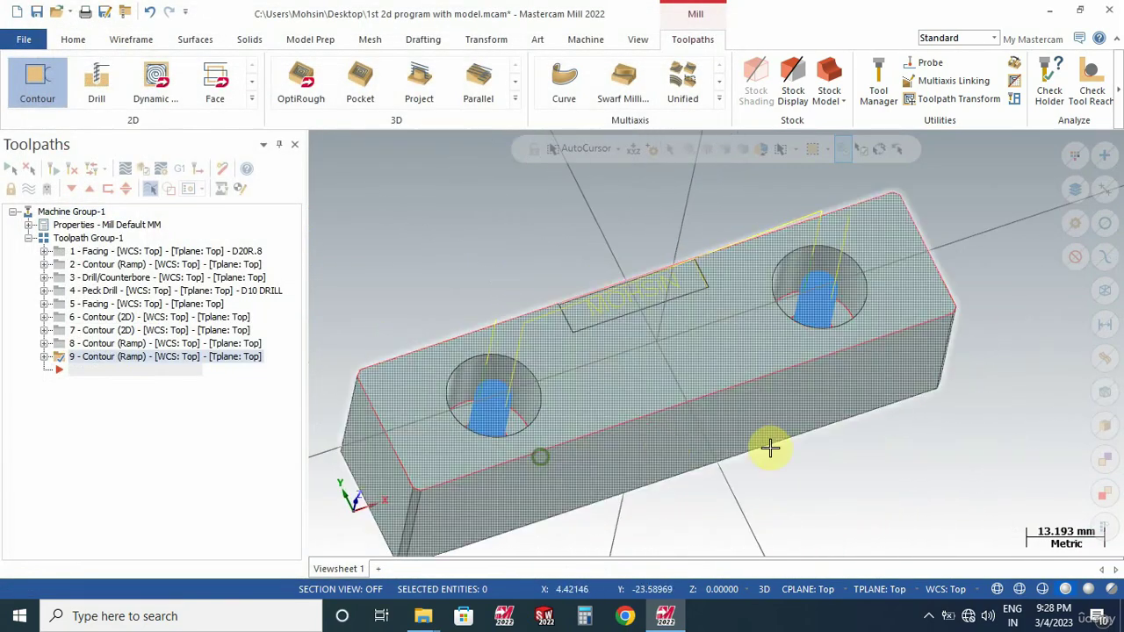
scroll(844, 427, down, 4)
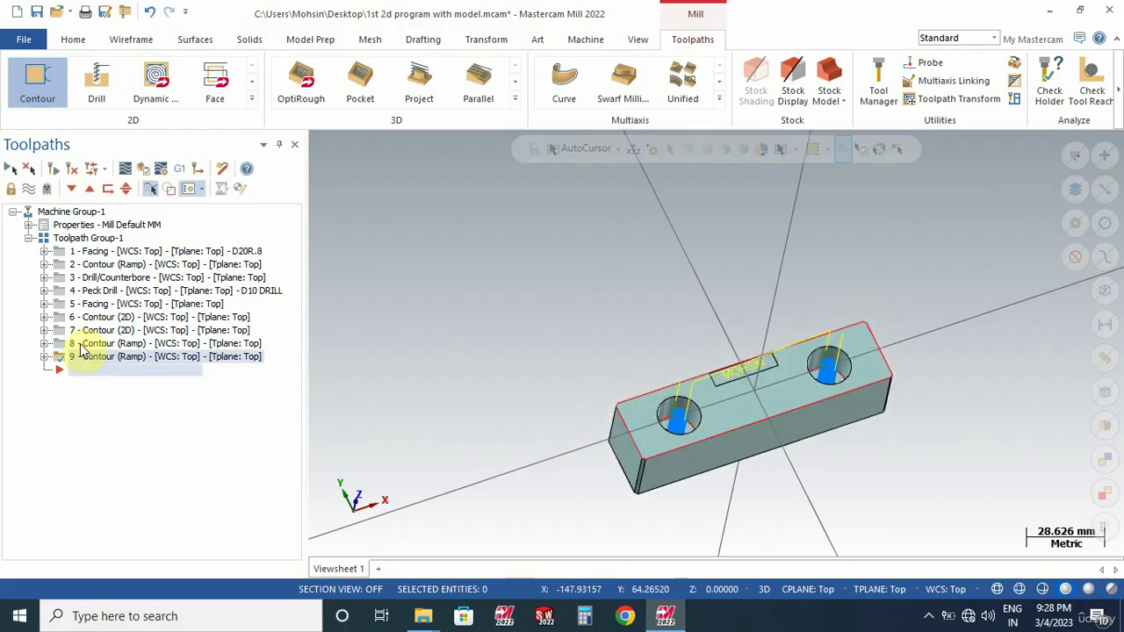
- Select all operations in the toolpath group and size the rectangular stock from all solids
click(49, 244)
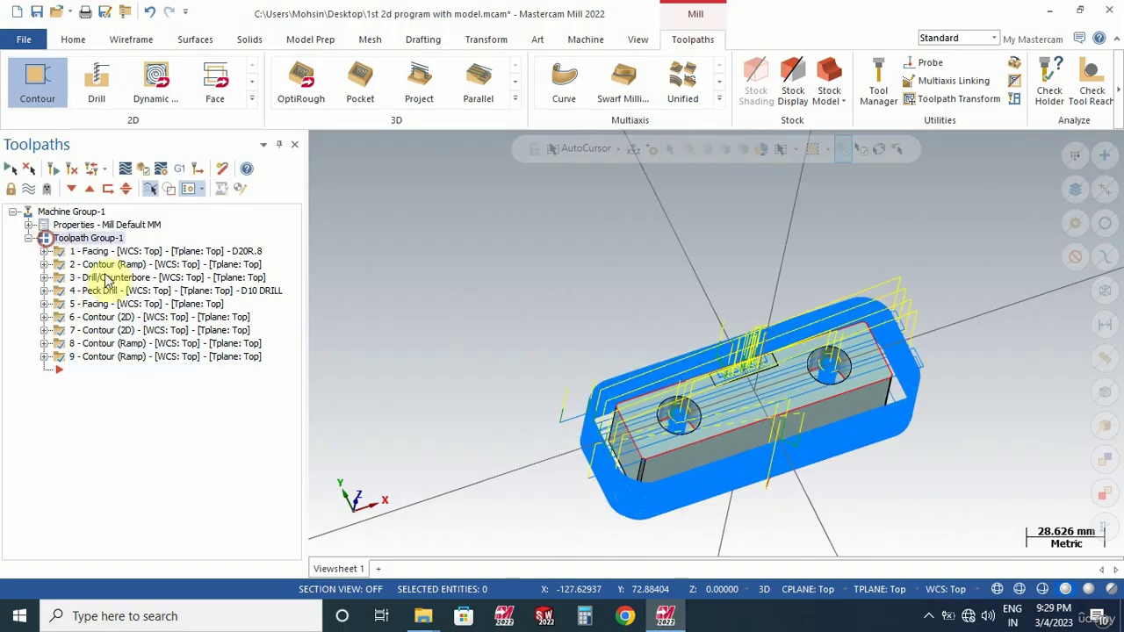
middle_drag(508, 399, 567, 348)
click(29, 224)
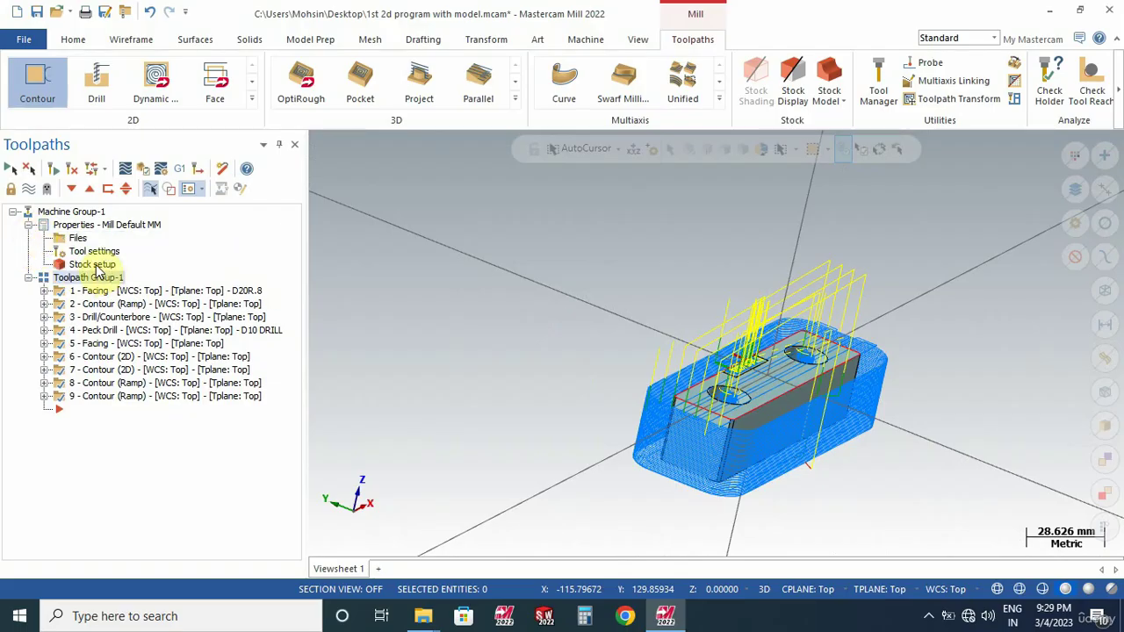
click(96, 265)
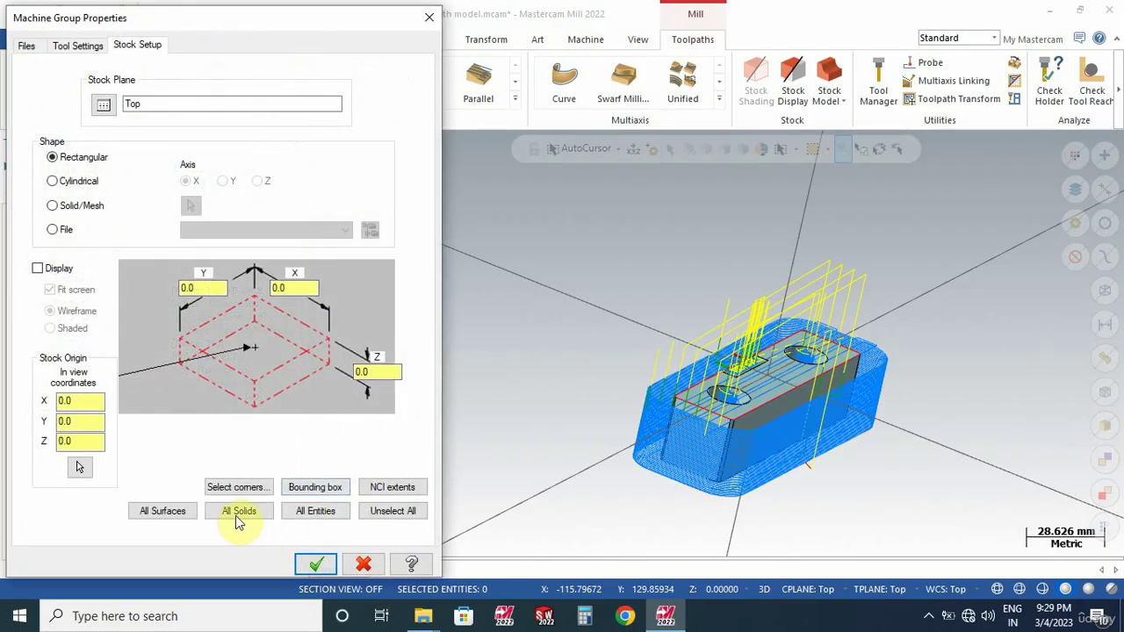
click(239, 513)
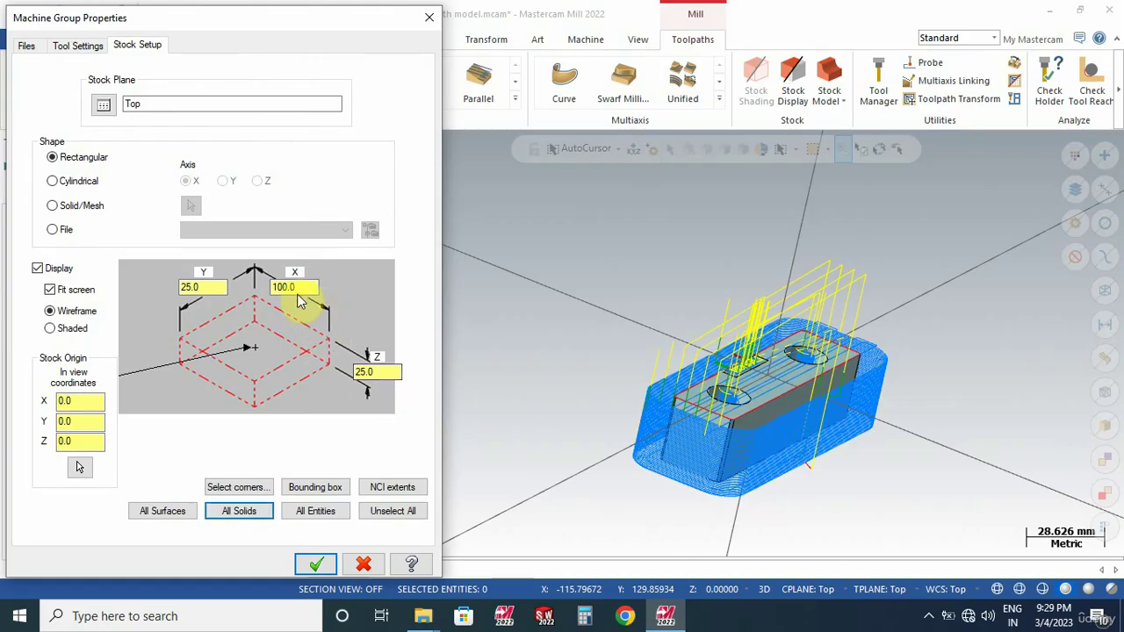
- Enlarge the stock by 5 mm in each direction, to X 105, Y 30 and Z 30
click(312, 287)
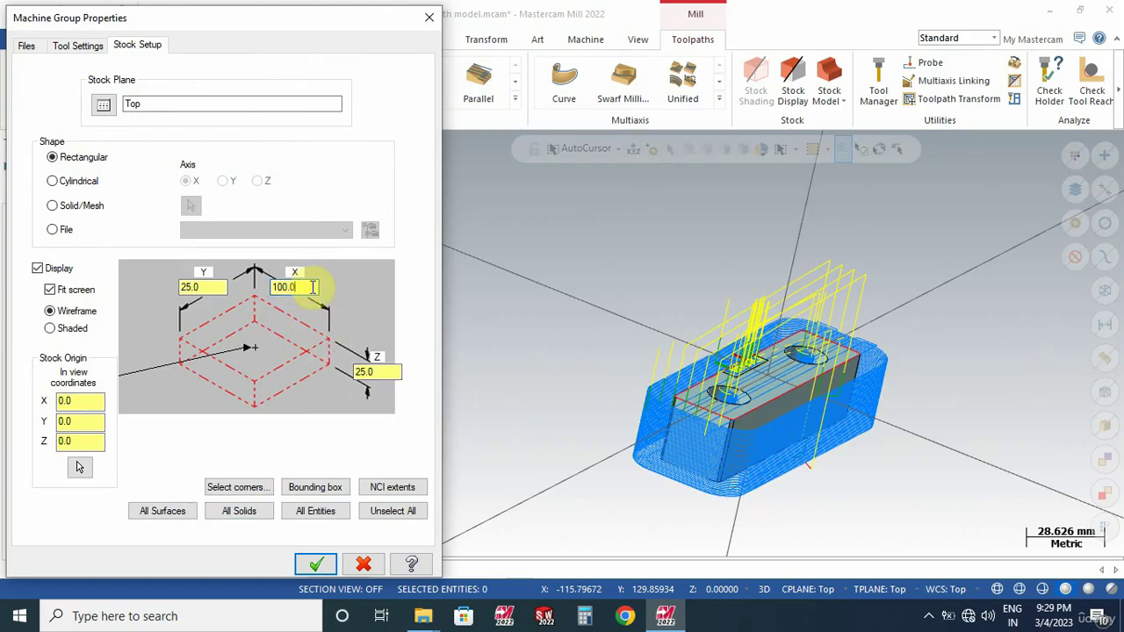
text(+5)
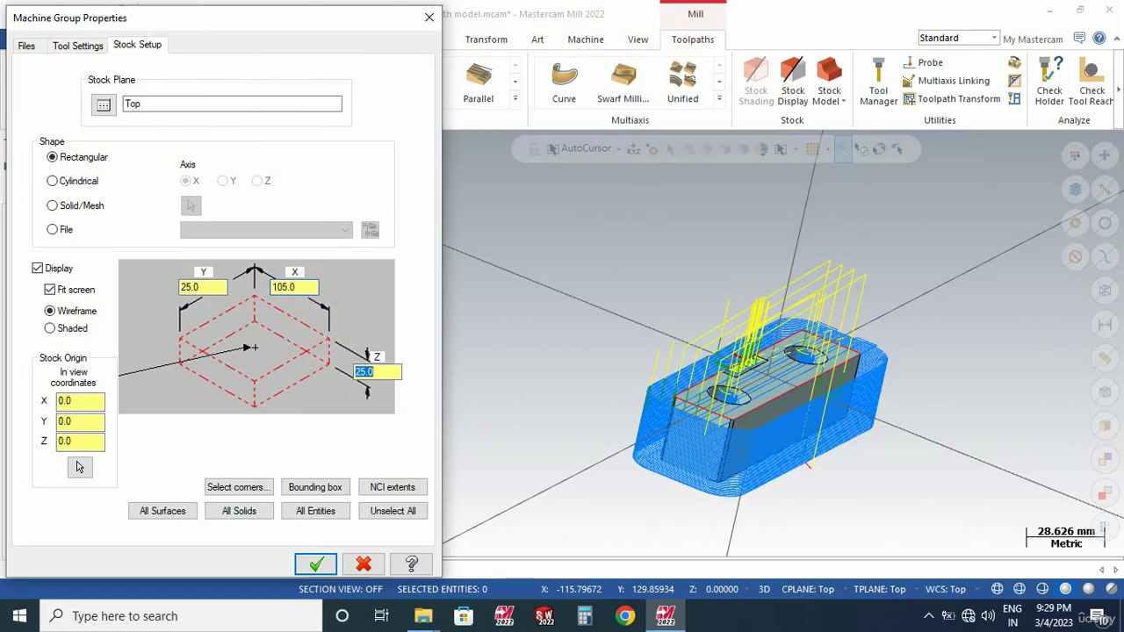
click(210, 289)
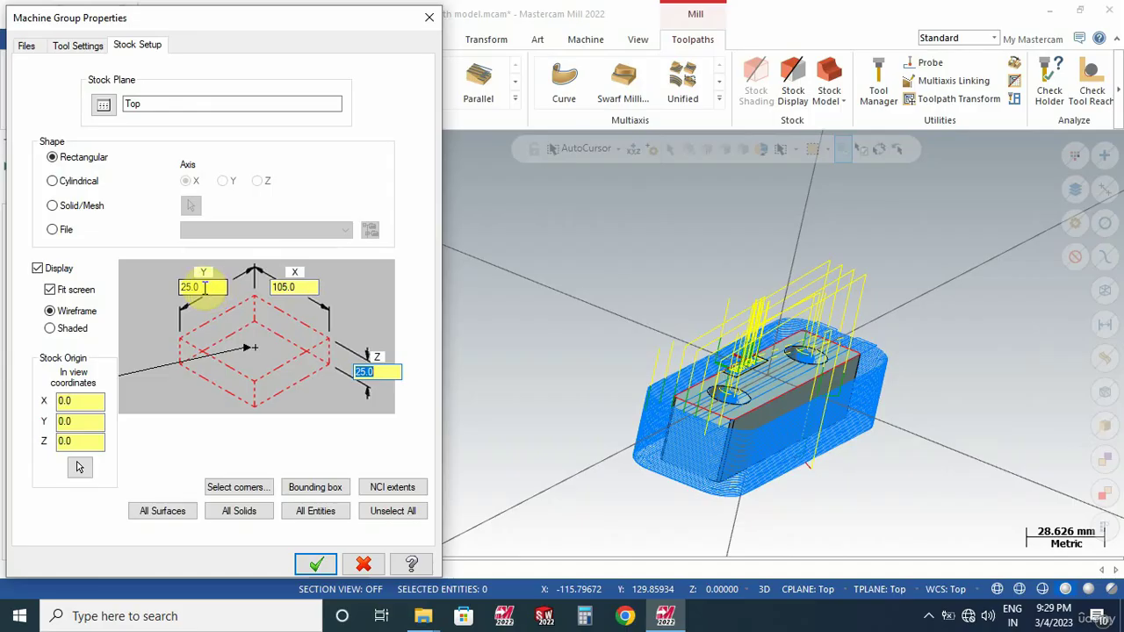
text(+5)
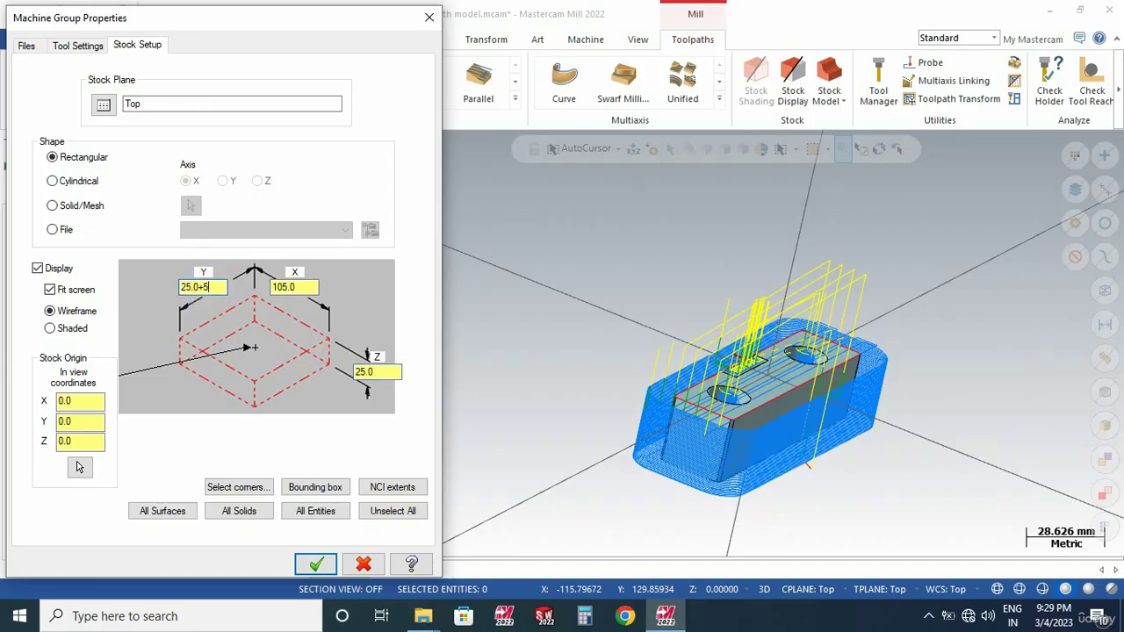
click(384, 372)
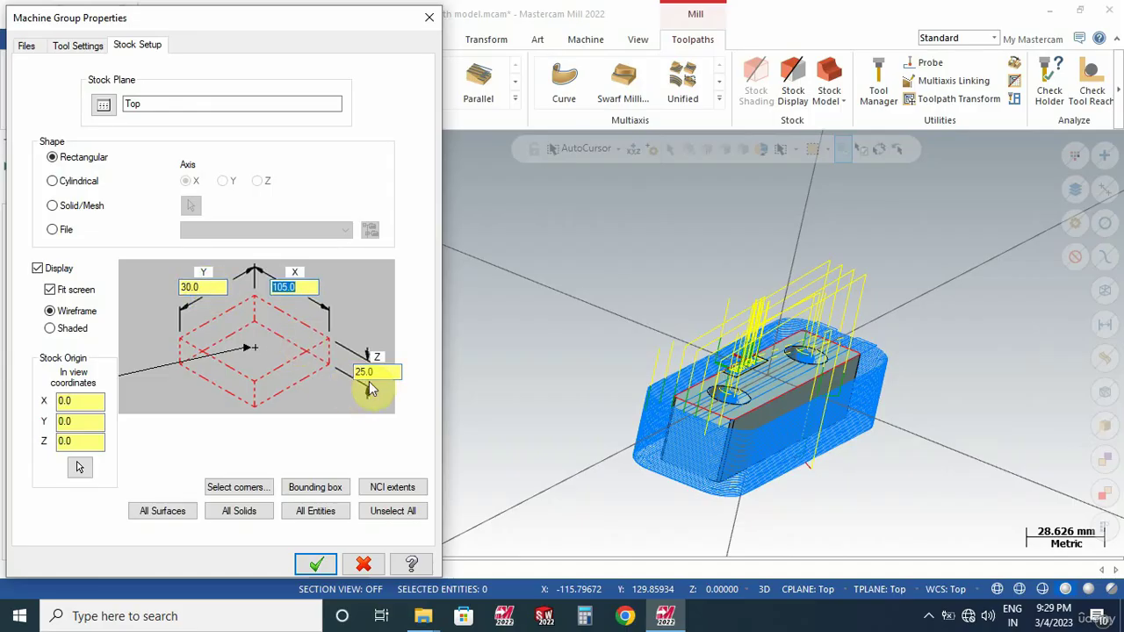
text(+5)
key(Tab)
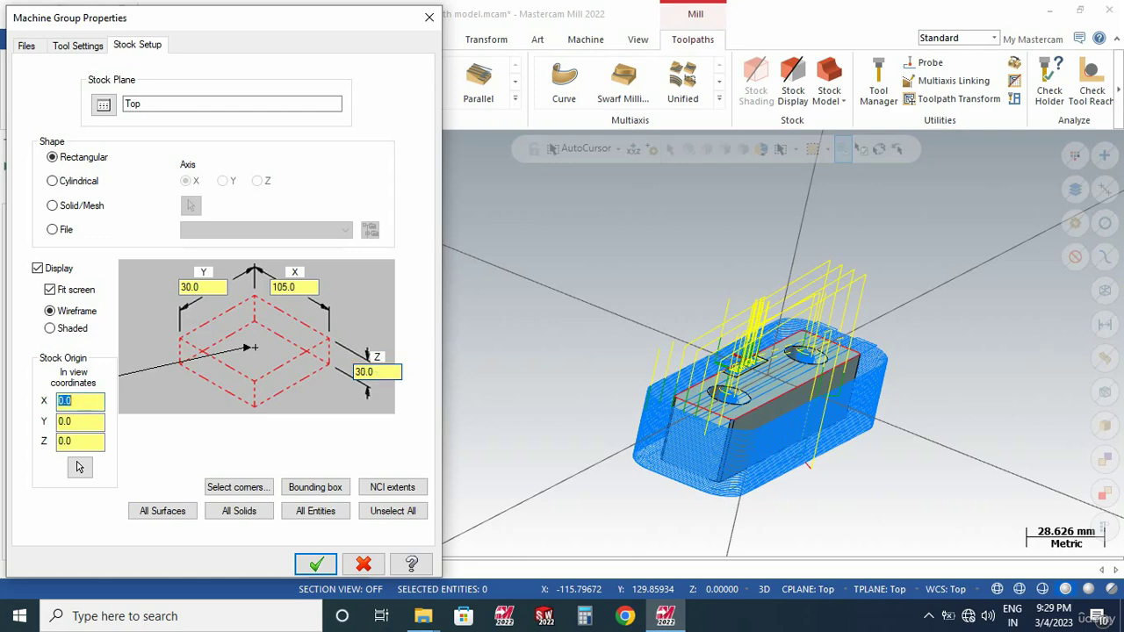
- Set the stock origin's Z coordinate to 0.1 and accept the stock setup
double_click(77, 441)
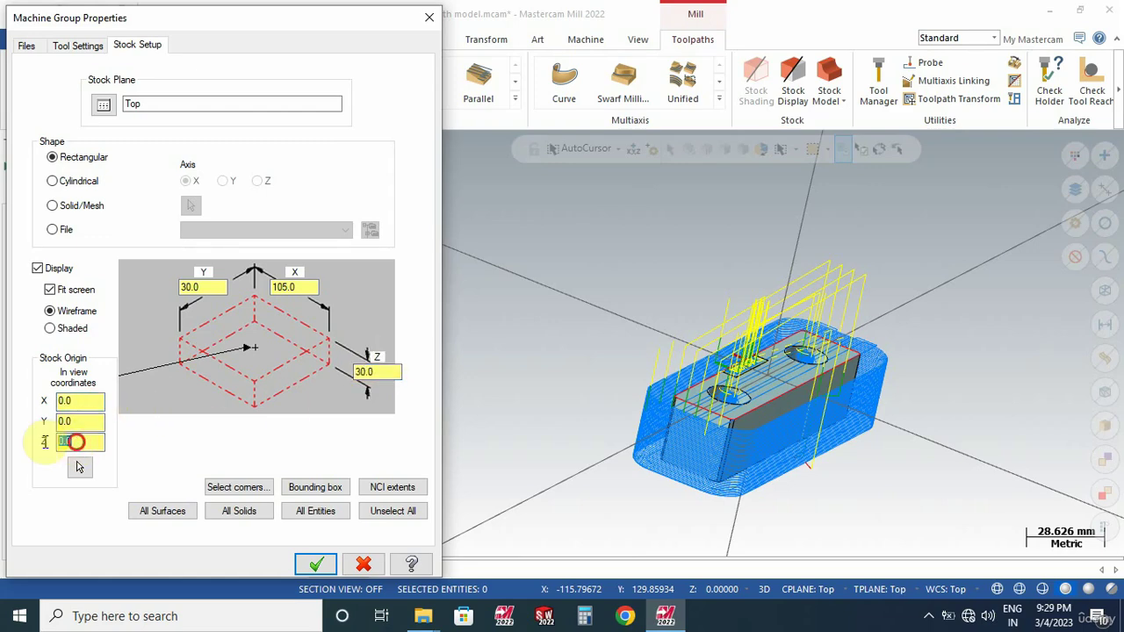
key(BackSpace)
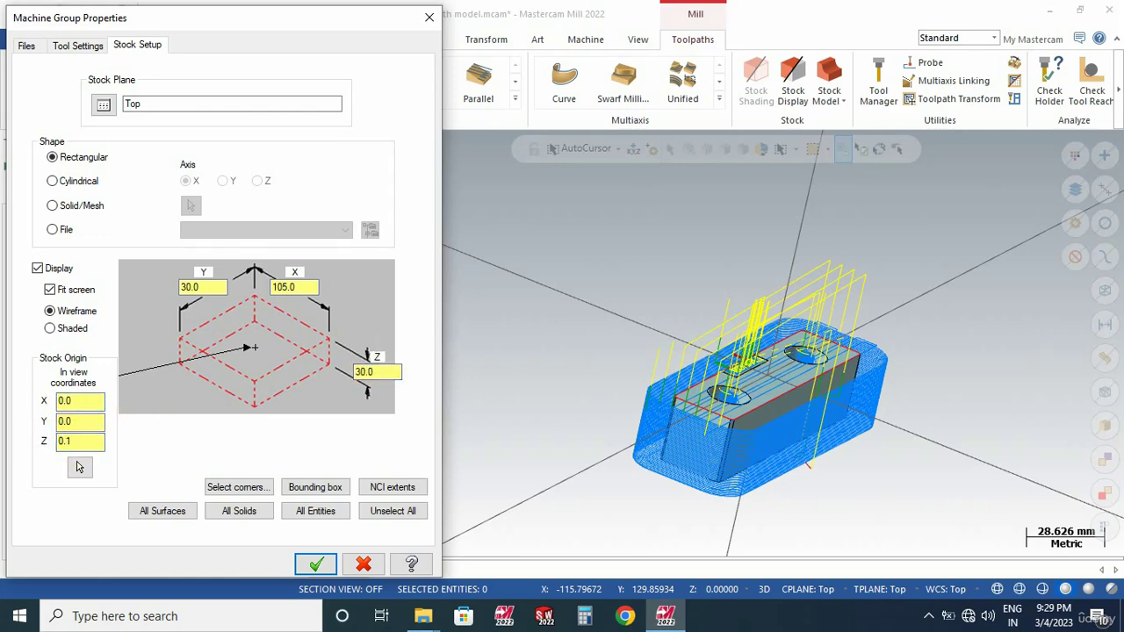
click(315, 564)
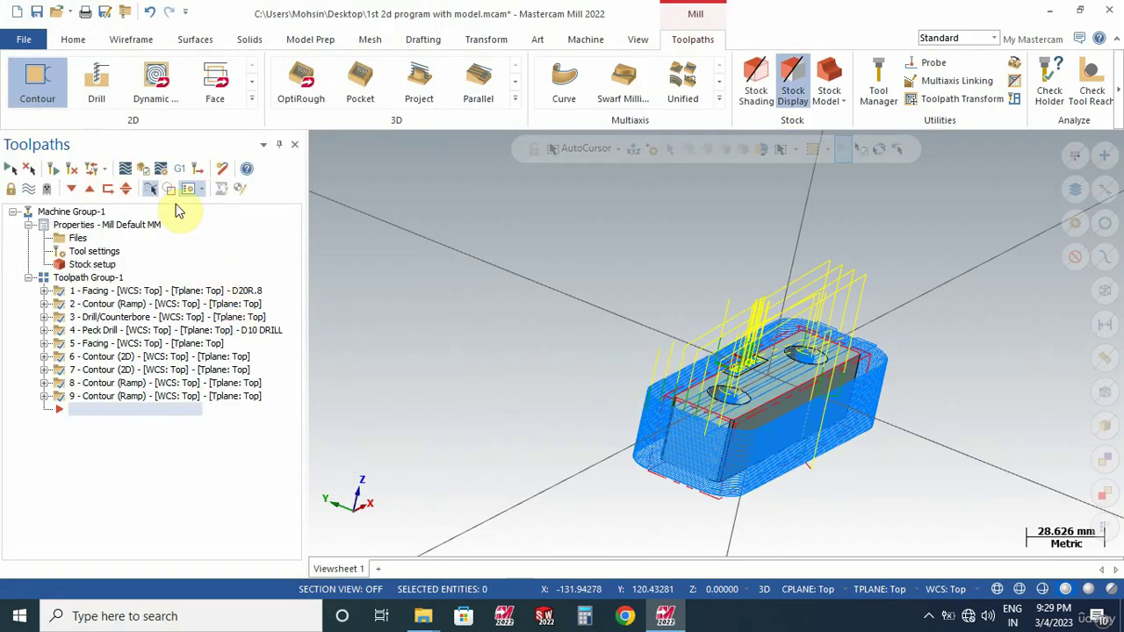
- Open the selected operations in Mastercam Simulator's Verify mode and check the feed and rapid figures in the toolpath info
click(144, 172)
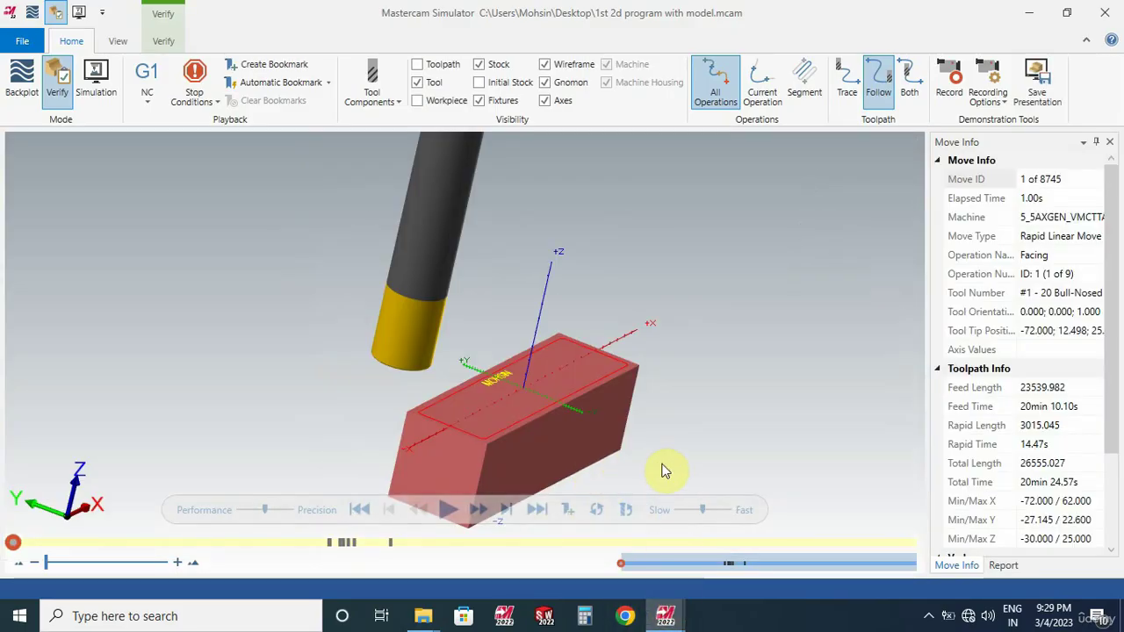
middle_drag(710, 394, 677, 399)
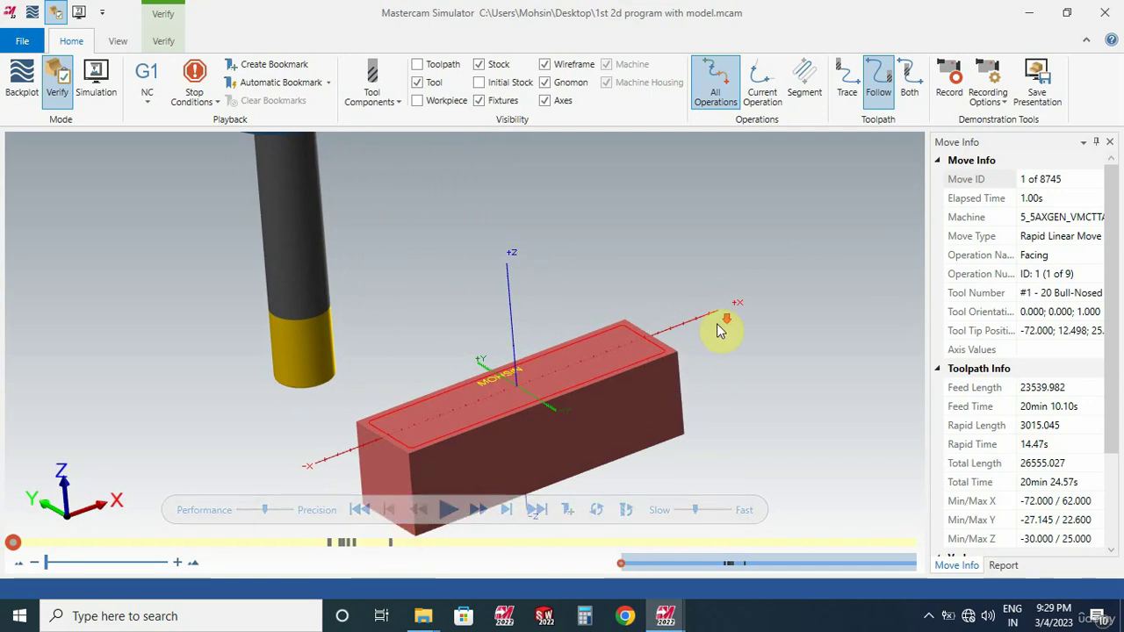
scroll(720, 326, down, 3)
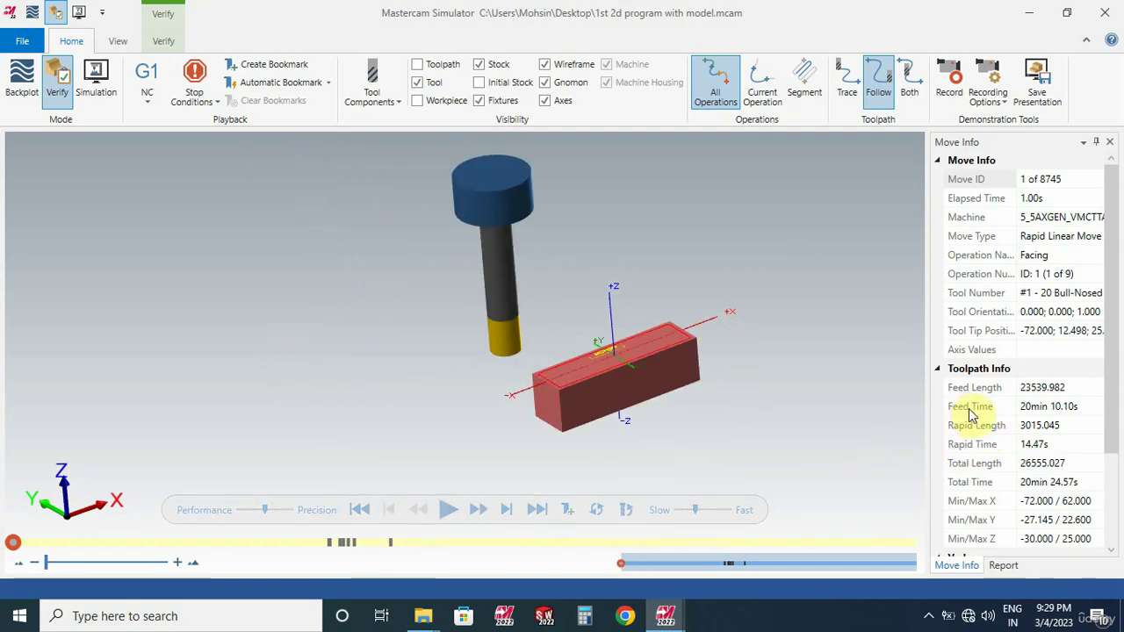
click(1079, 406)
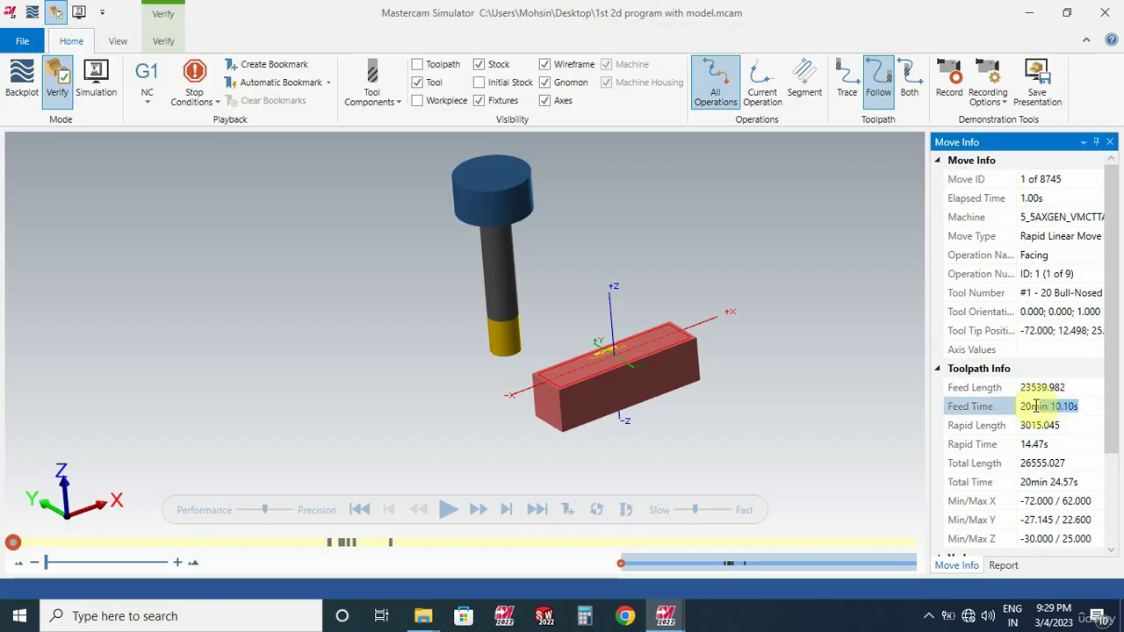
click(1064, 428)
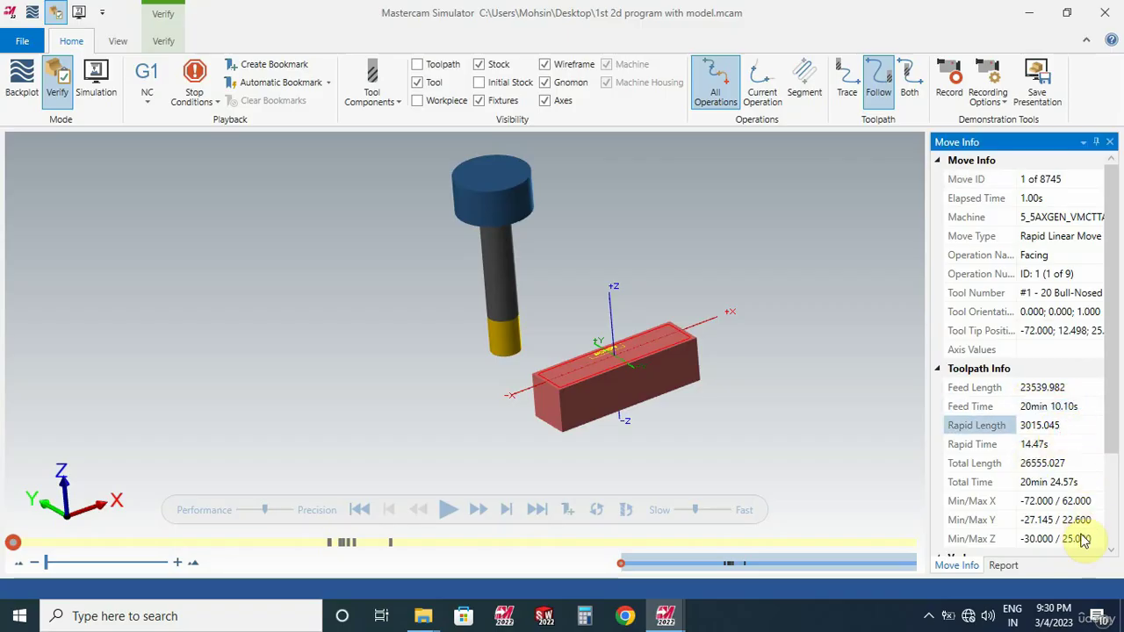
click(826, 379)
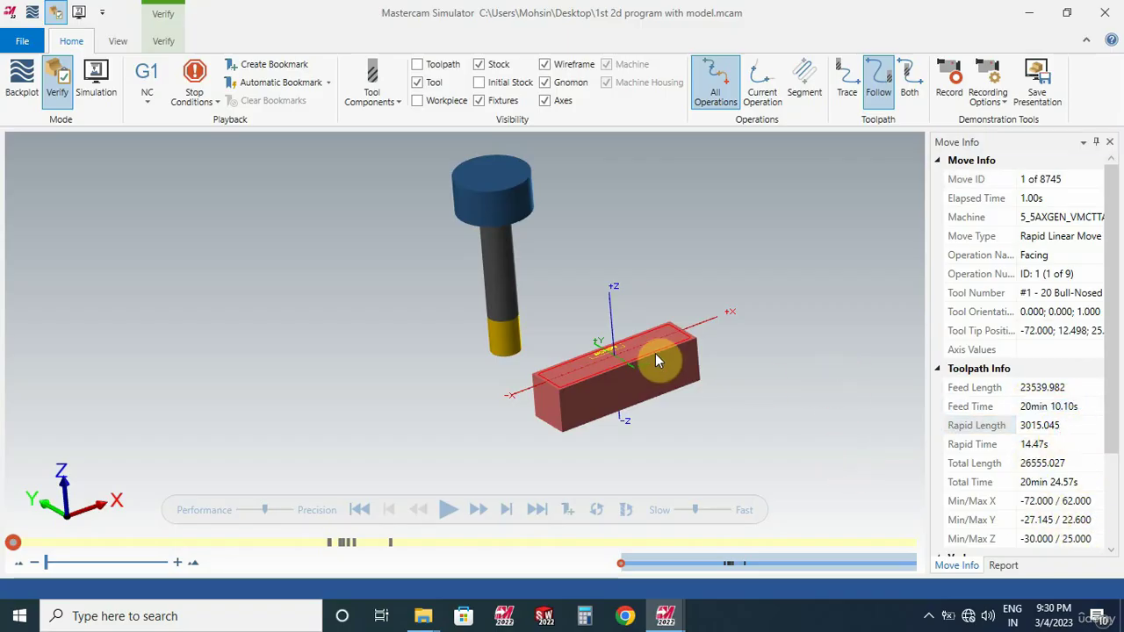
- Run the verification of all operations to the end and examine the counterbores, text recess and engraved lettering
click(445, 509)
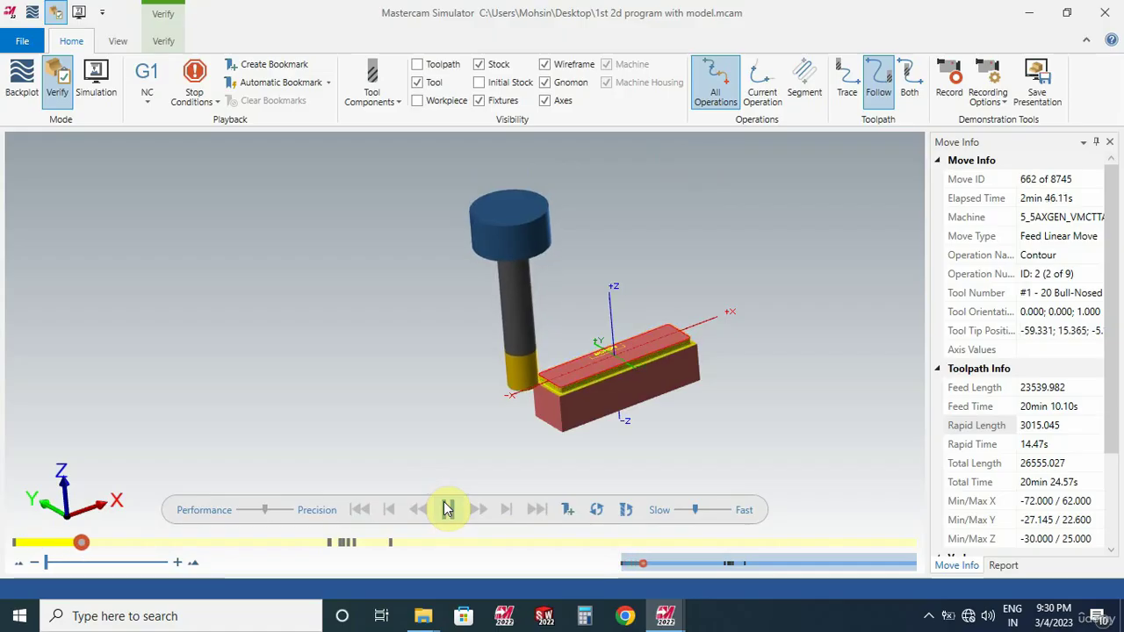
scroll(564, 417, up, 7)
scroll(571, 387, down, 6)
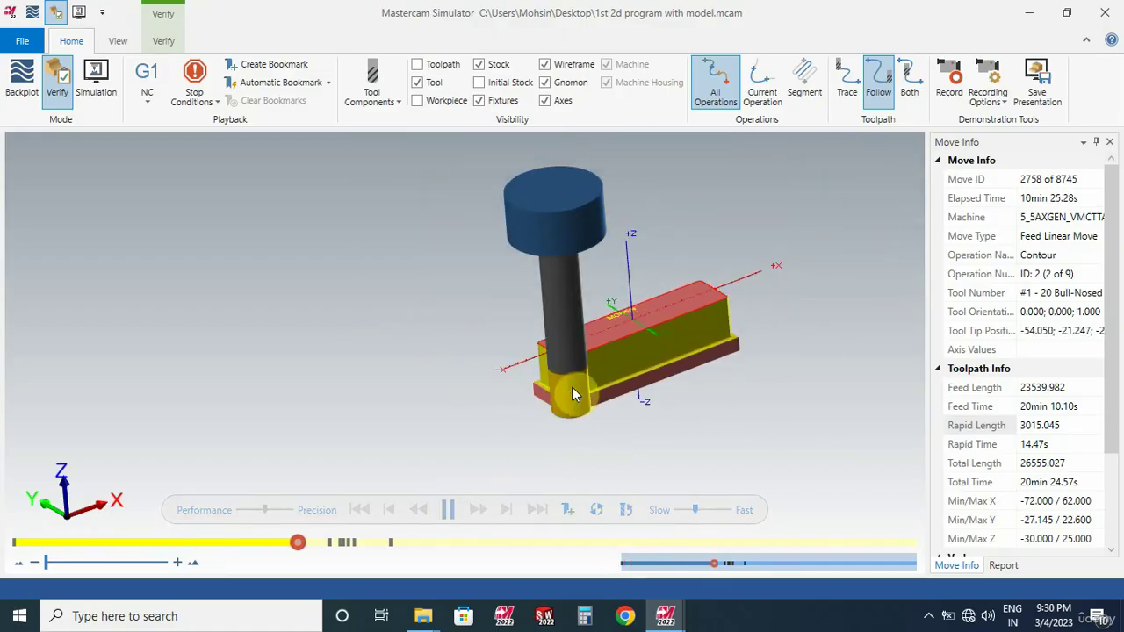
scroll(580, 373, up, 3)
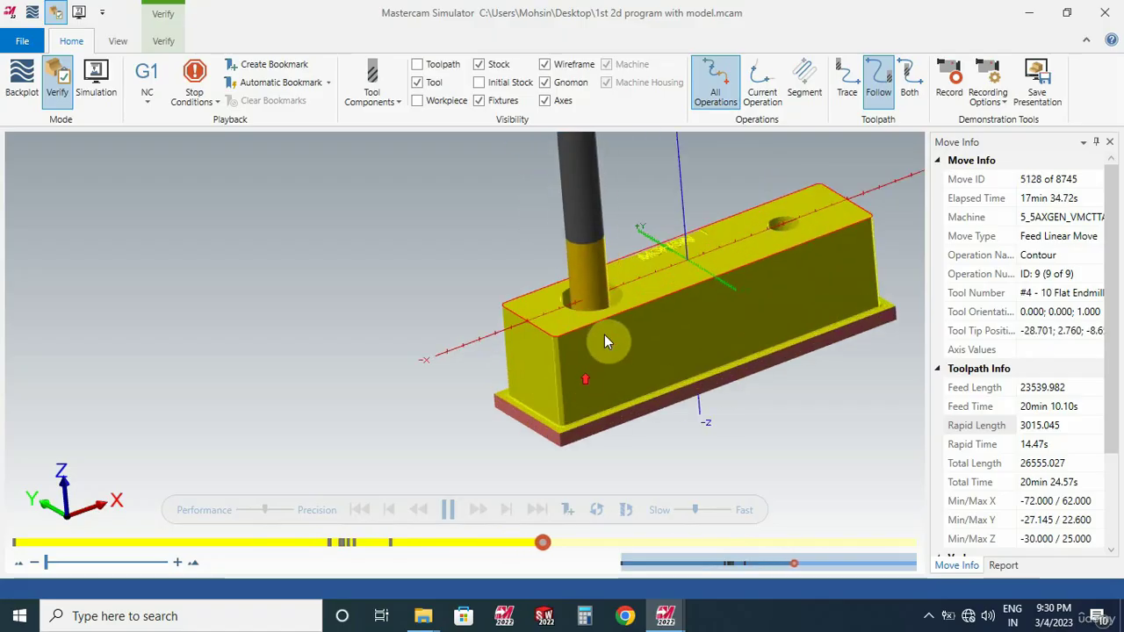
scroll(616, 314, up, 3)
scroll(617, 314, down, 3)
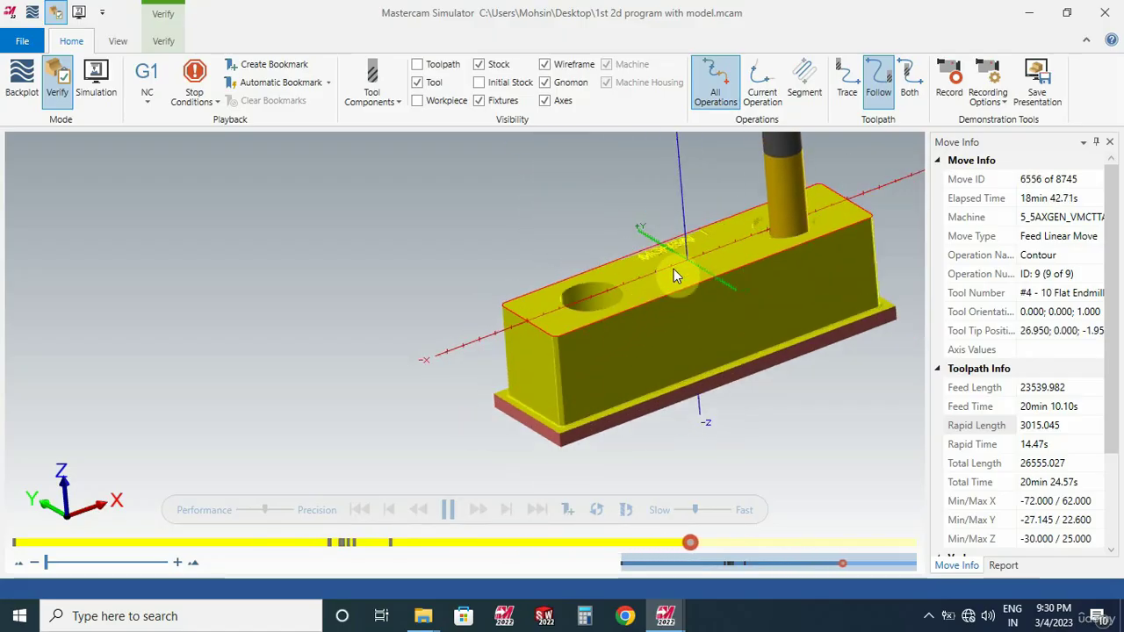
scroll(669, 260, up, 5)
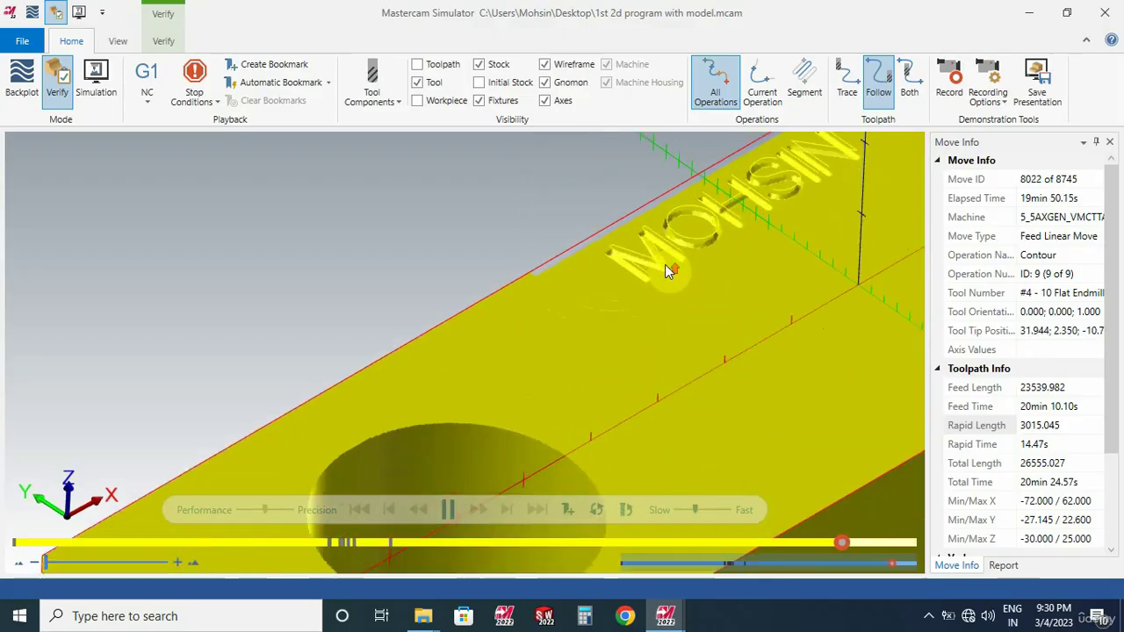
mouse_move(655, 267)
middle_down()
mouse_move(673, 283)
mouse_move(669, 321)
mouse_move(637, 334)
mouse_move(637, 309)
mouse_move(657, 284)
middle_up()
scroll(665, 307, down, 6)
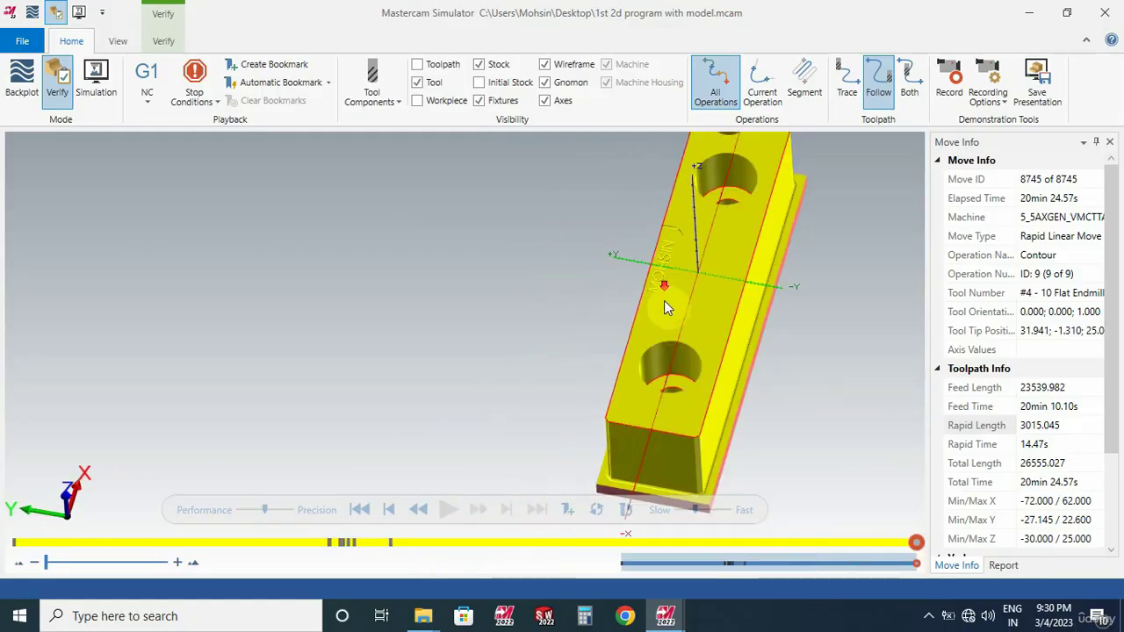
scroll(675, 275, up, 6)
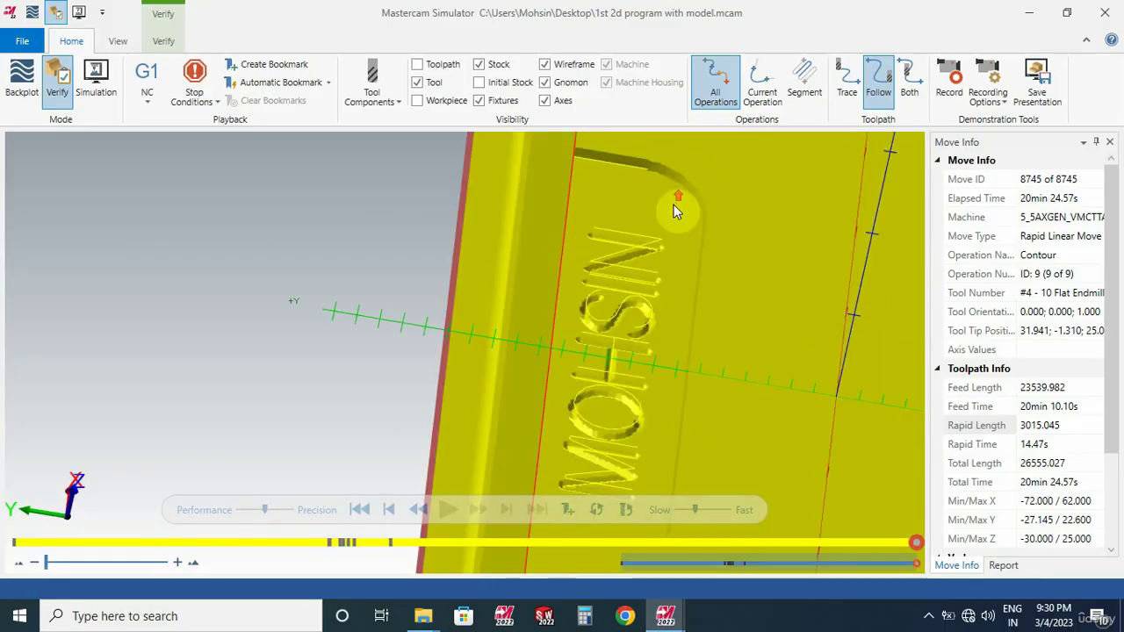
scroll(698, 245, down, 8)
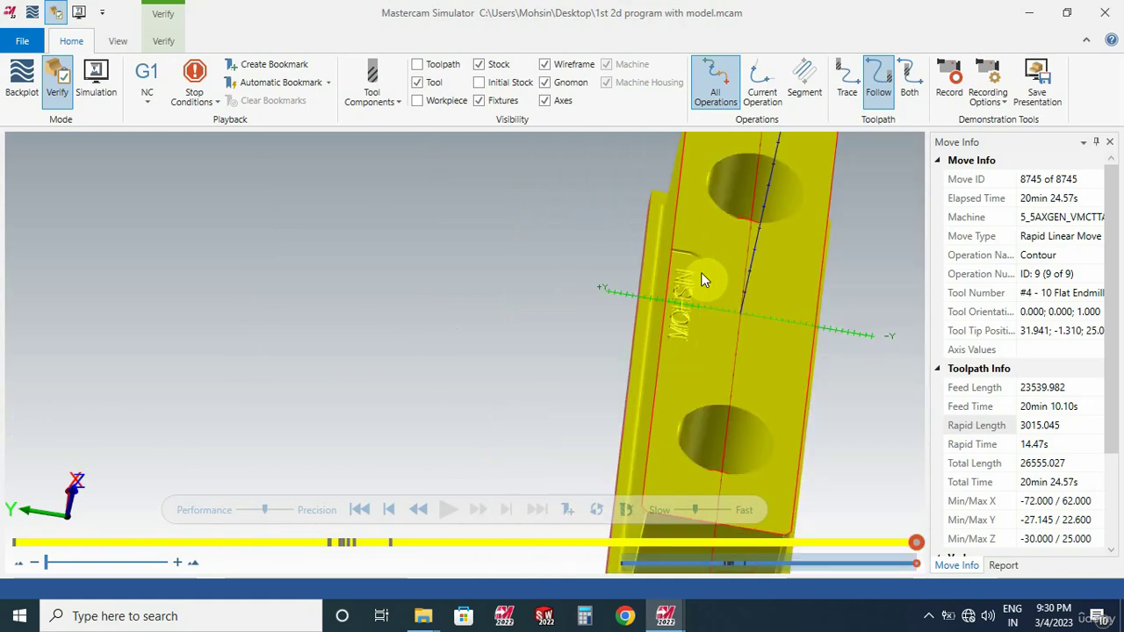
- Overlay the translucent workpiece on the machined stock and examine the end face and counterbore against it
middle_drag(702, 351, 660, 379)
scroll(649, 369, up, 3)
scroll(636, 347, down, 5)
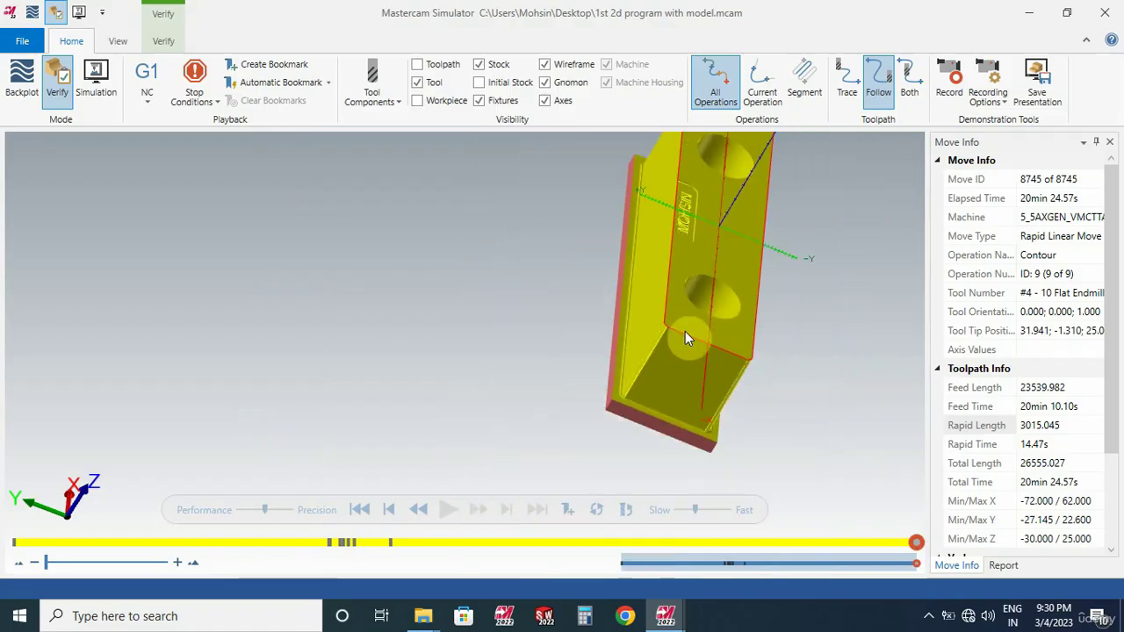
click(418, 101)
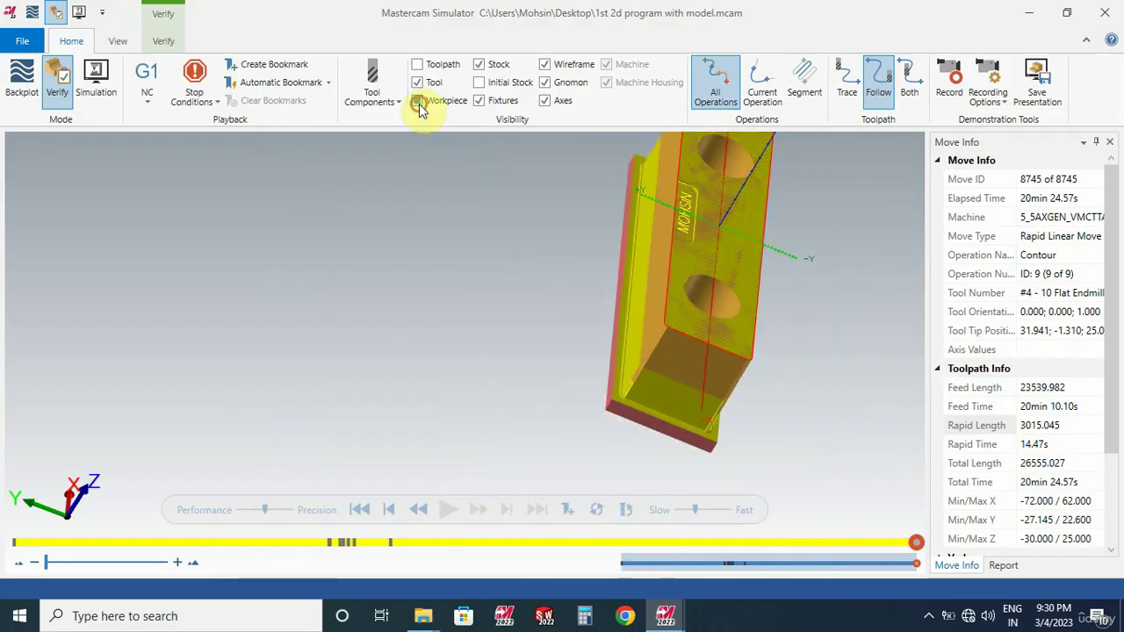
middle_drag(641, 281, 714, 305)
scroll(716, 301, up, 5)
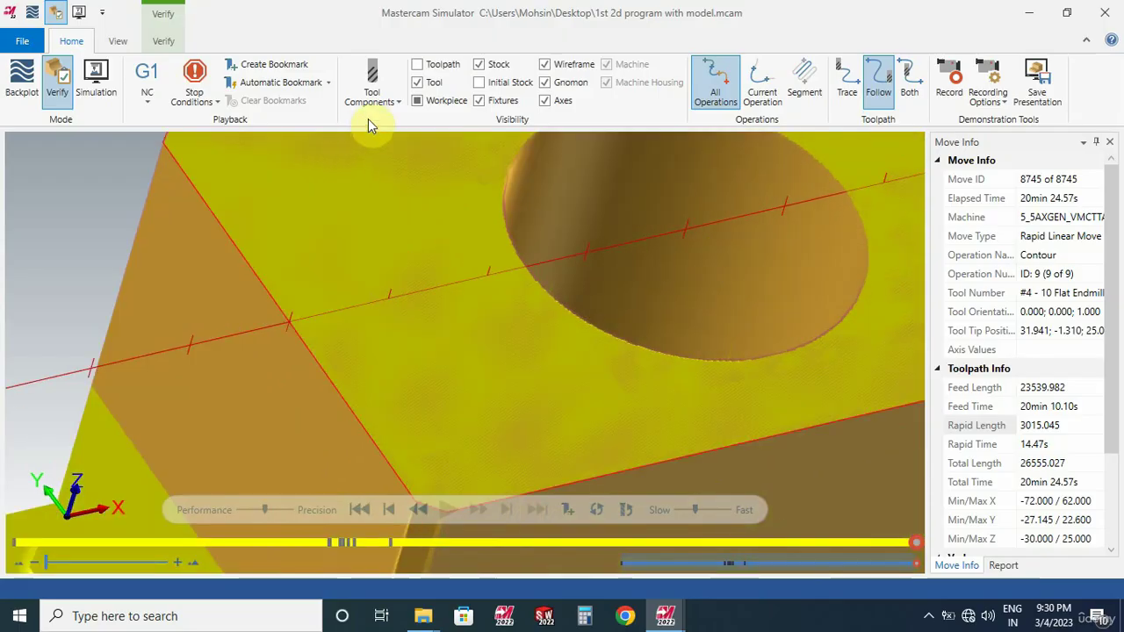
- Hide the workpiece overlay, show it again as opaque, and compare it with the whole machined block
click(418, 101)
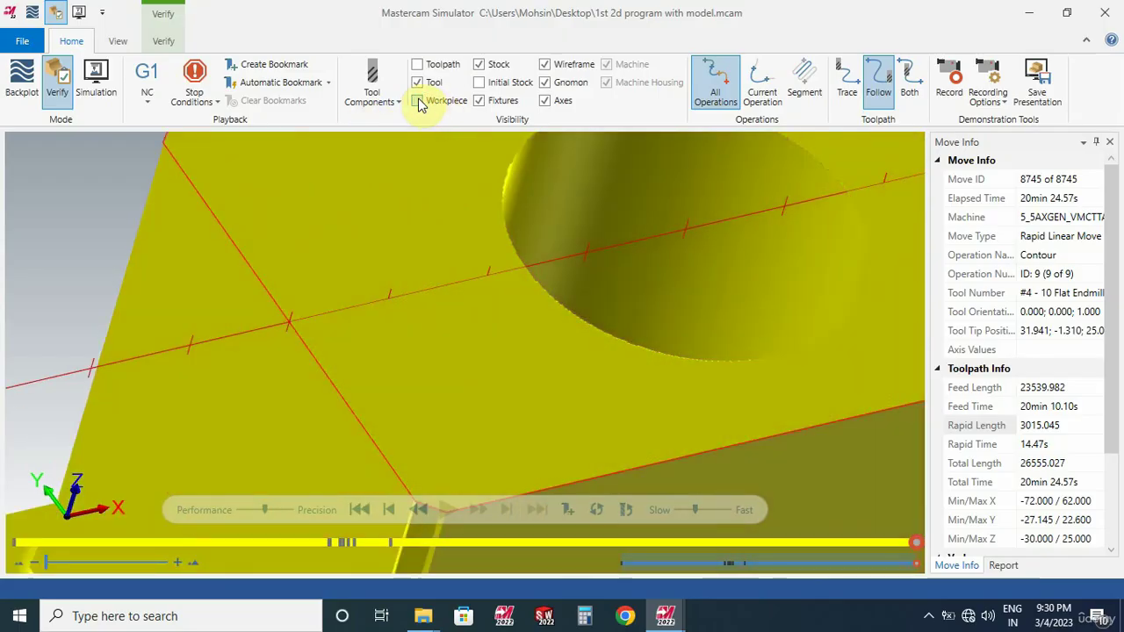
click(418, 101)
scroll(696, 245, down, 6)
middle_drag(696, 269, 665, 271)
scroll(704, 284, up, 6)
scroll(704, 256, down, 7)
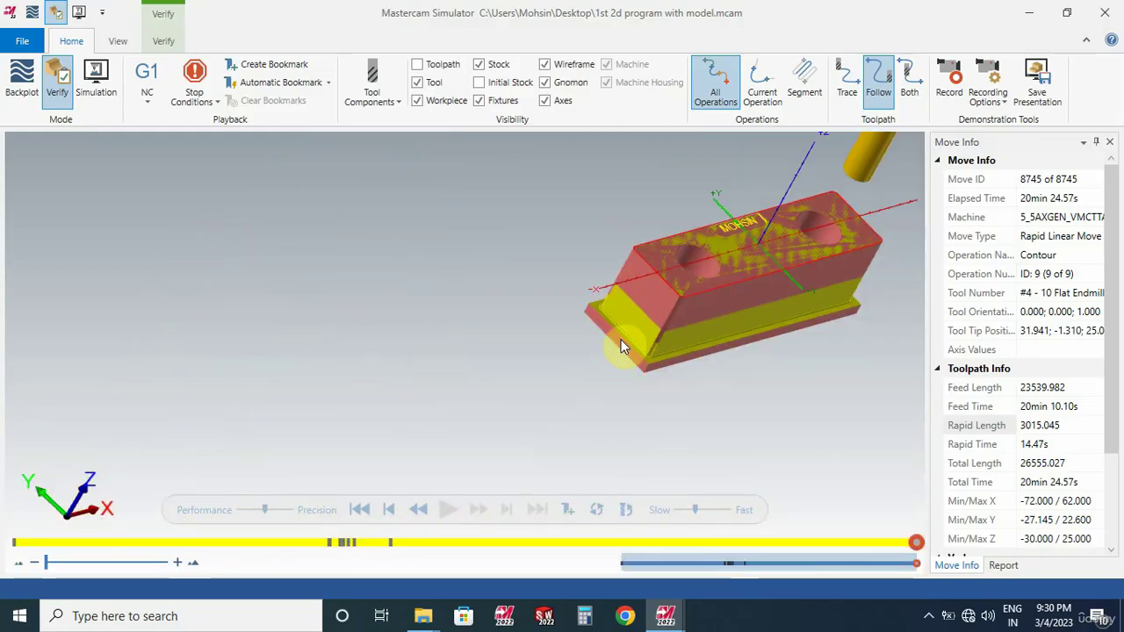
- Examine the block's vertical corner edge and adjoining side walls against the opaque workpiece
scroll(665, 332, up, 8)
middle_drag(669, 332, 632, 311)
scroll(676, 341, up, 5)
middle_drag(676, 352, 661, 315)
scroll(662, 314, up, 5)
scroll(665, 357, down, 4)
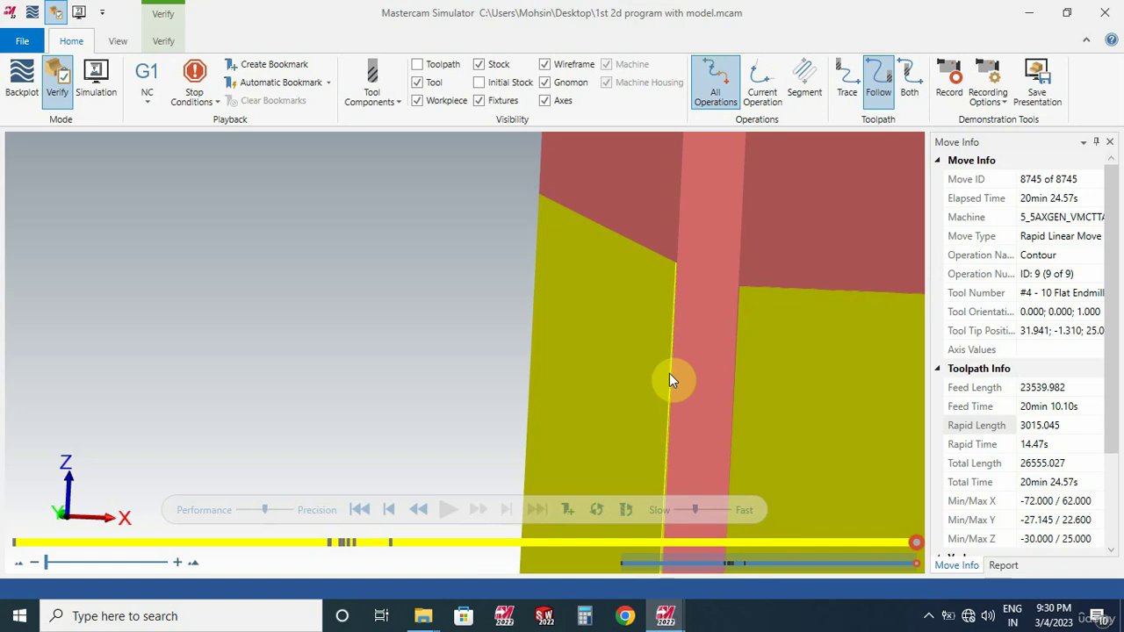
scroll(703, 367, down, 5)
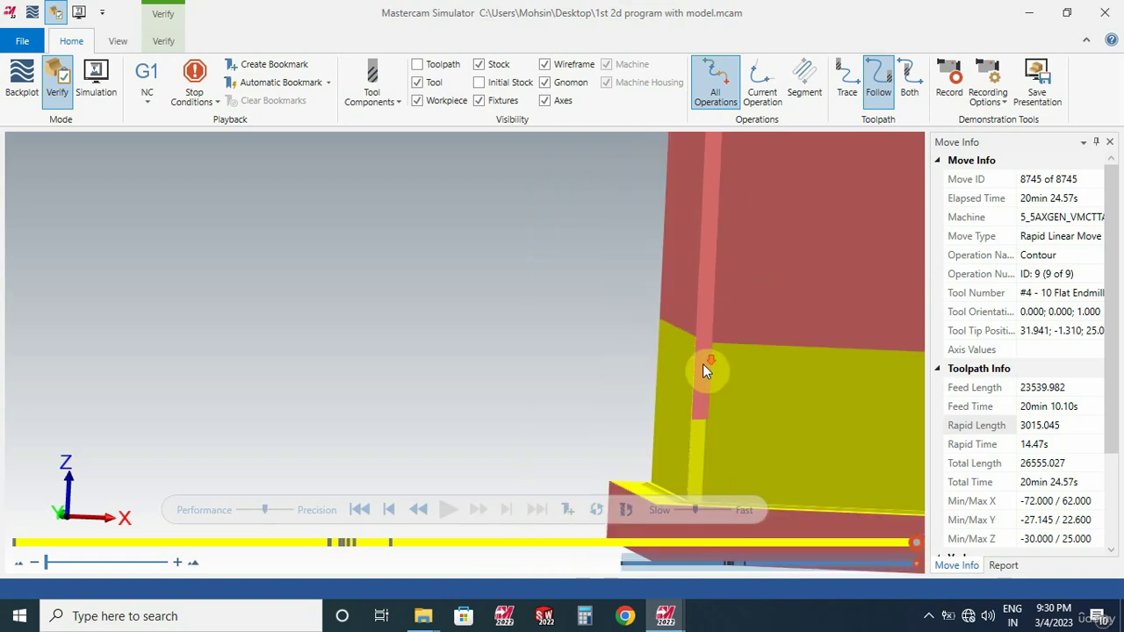
- Make the workpiece translucent and examine the vertical corner edge from the top face down to the base flange
click(420, 103)
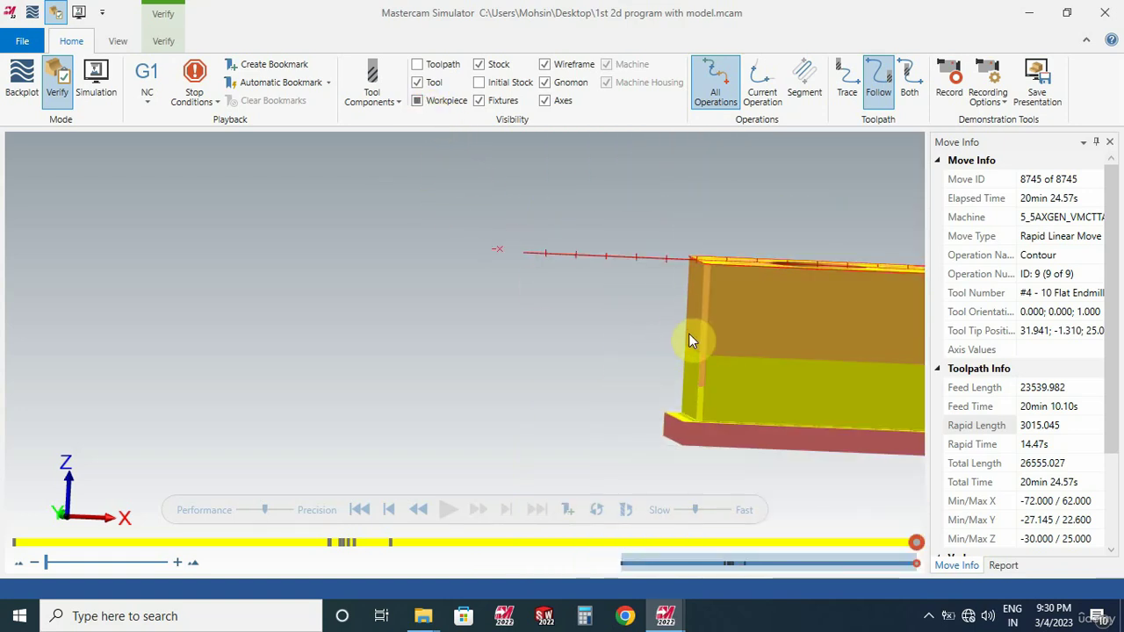
scroll(689, 352, up, 5)
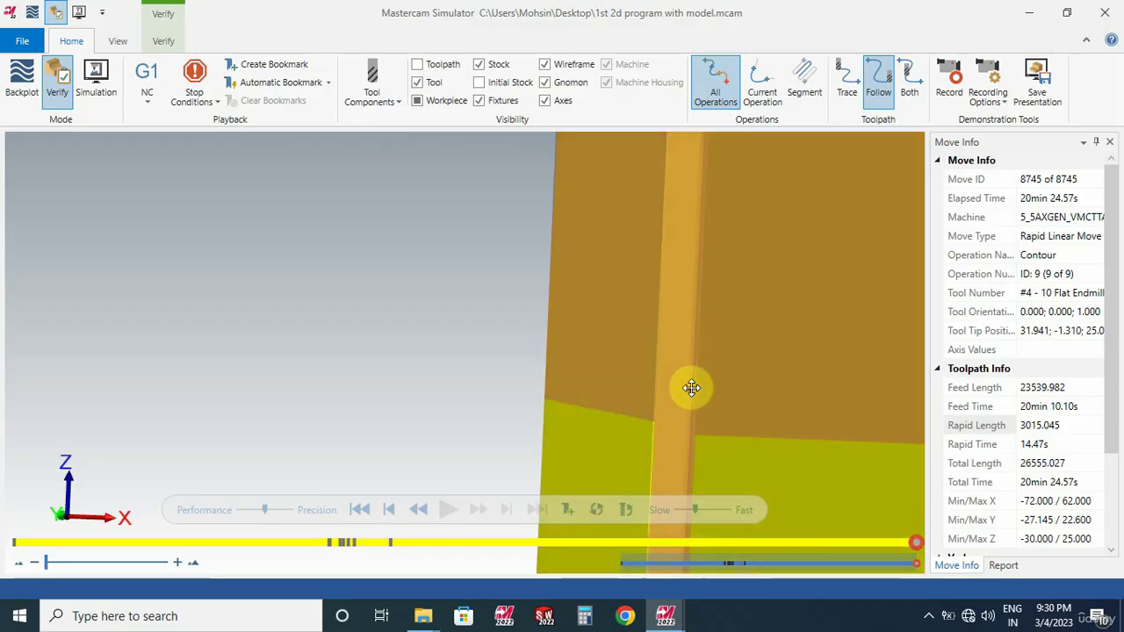
middle_drag(691, 387, 689, 389)
scroll(689, 387, down, 5)
scroll(678, 347, up, 5)
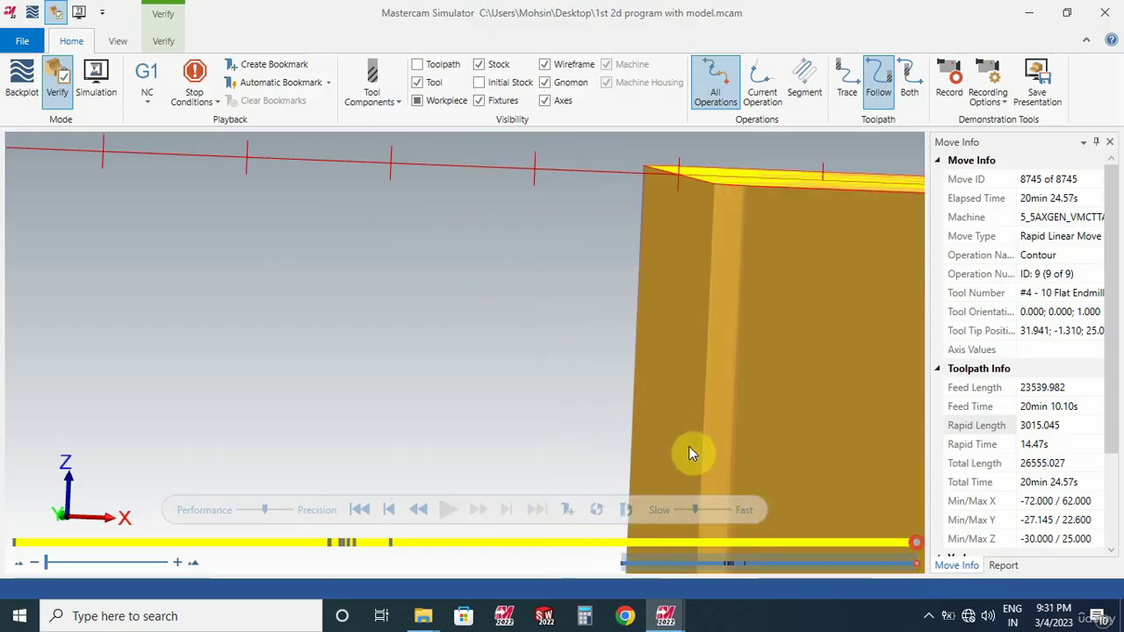
scroll(689, 447, down, 5)
scroll(690, 474, down, 1)
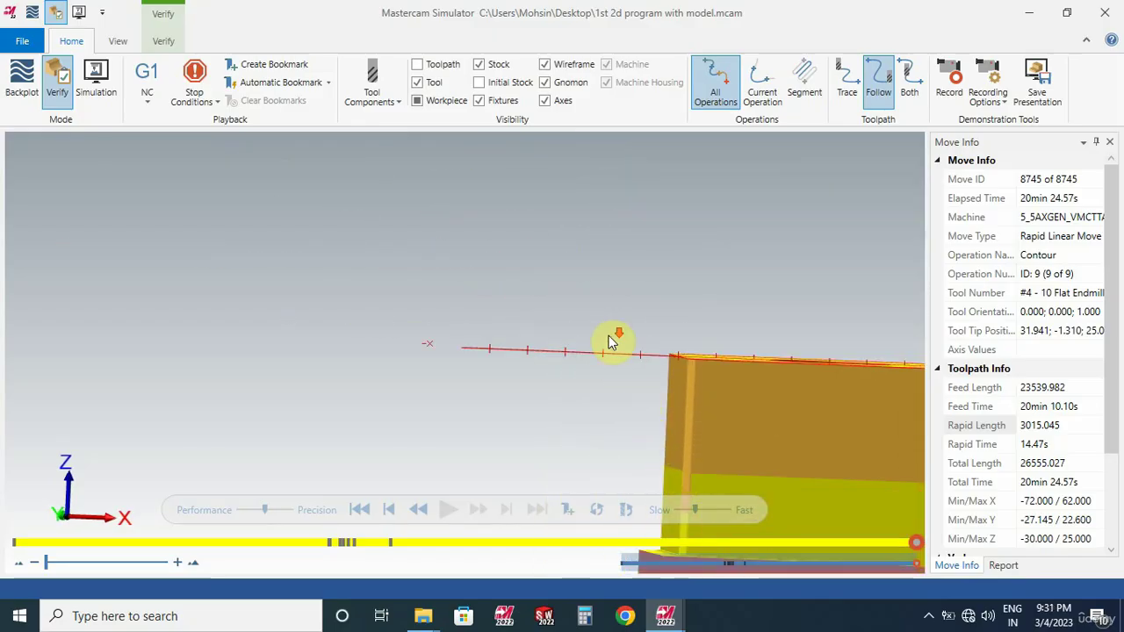
scroll(645, 429, up, 5)
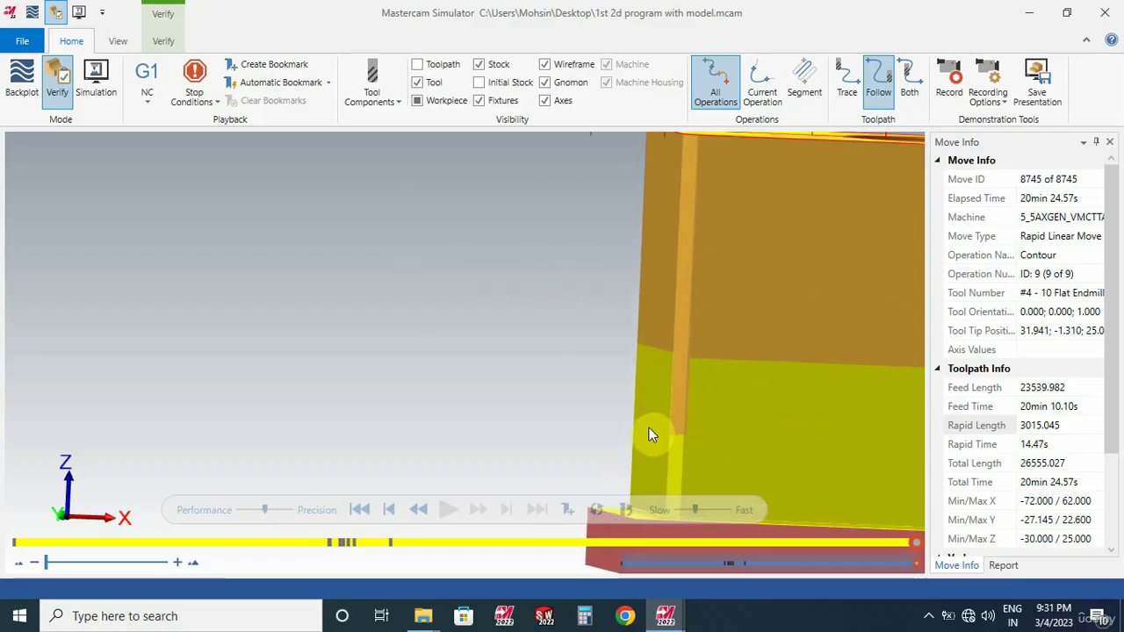
- Inspect the inside of the counterbore with the translucent workpiece overlaid, and close the simulator
middle_drag(627, 374, 667, 419)
scroll(607, 390, down, 4)
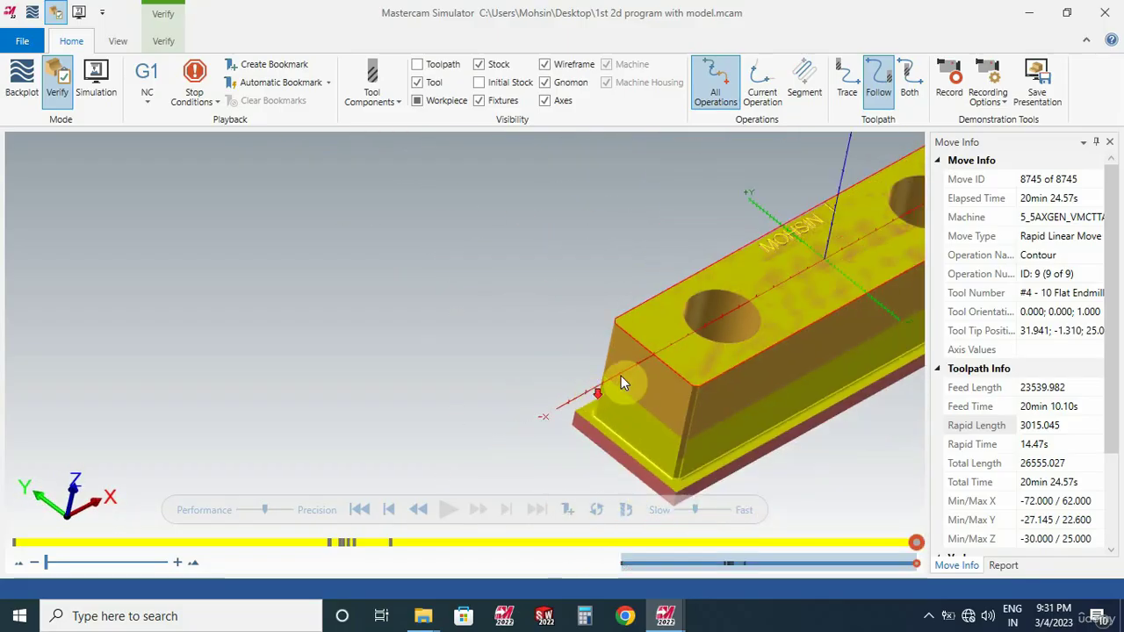
scroll(729, 320, up, 6)
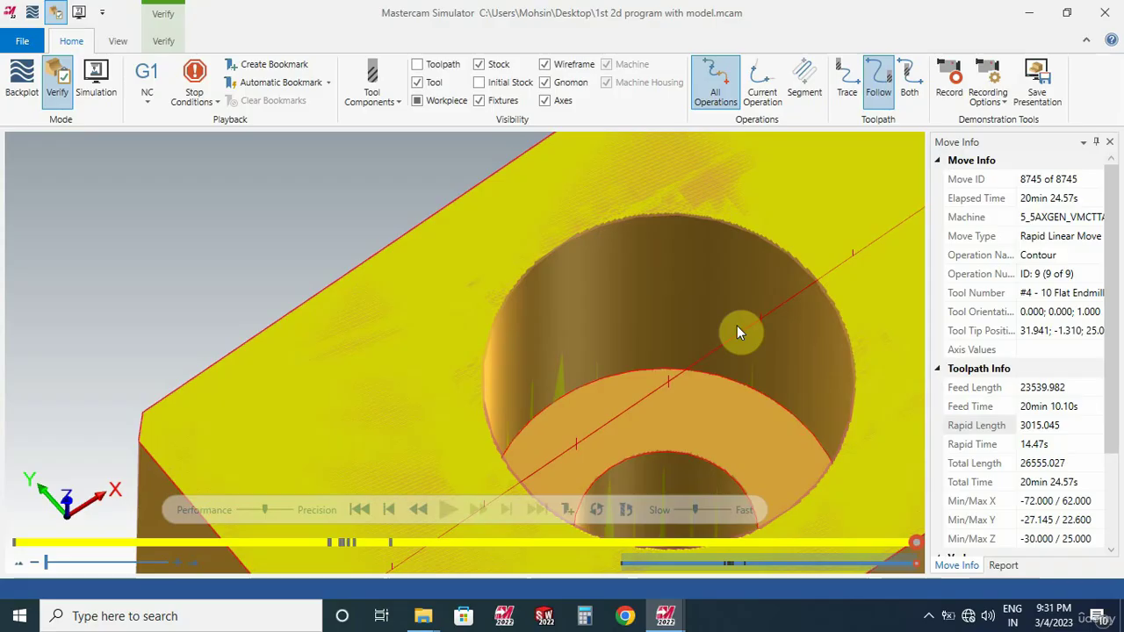
scroll(620, 355, down, 10)
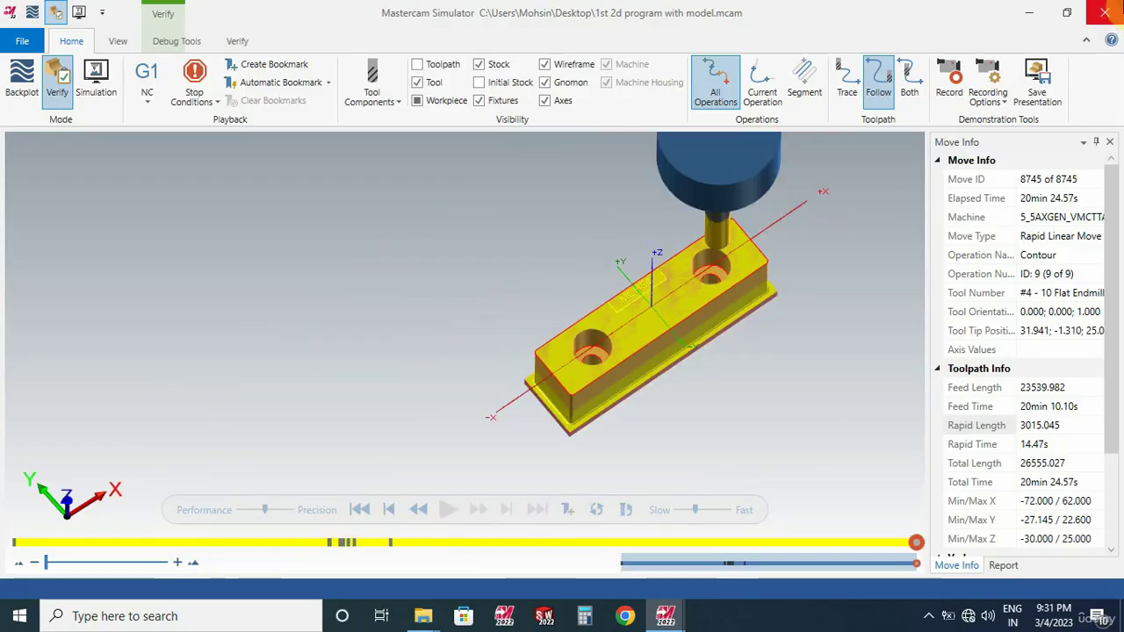
click(1104, 11)
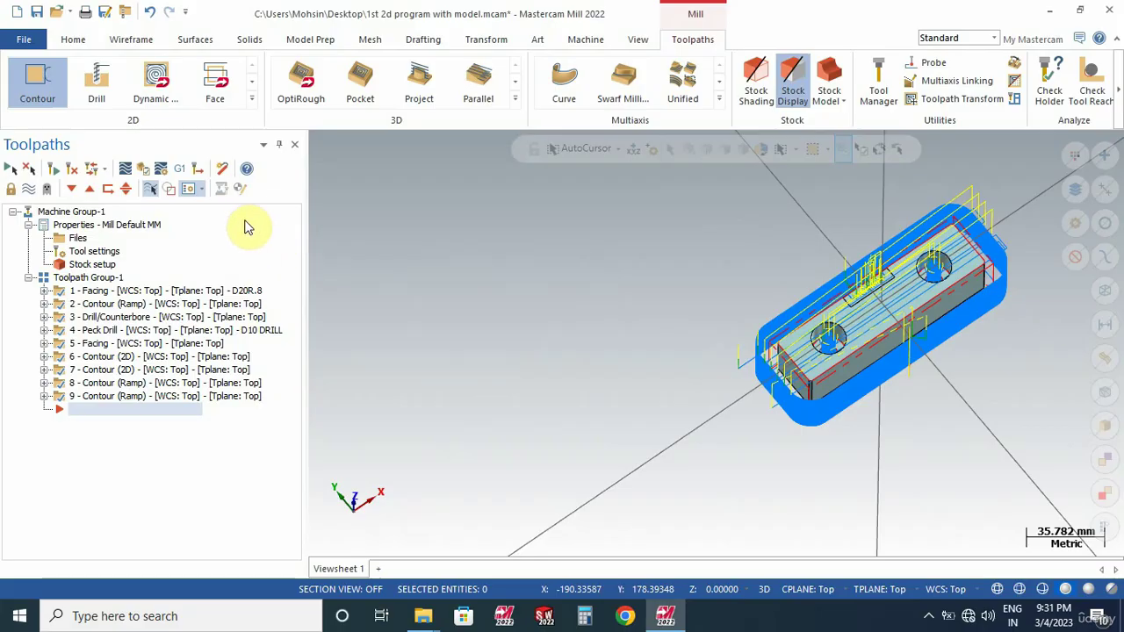
- Post-process the operations to an NC file named "1st 2d program with model" on the Desktop
click(179, 172)
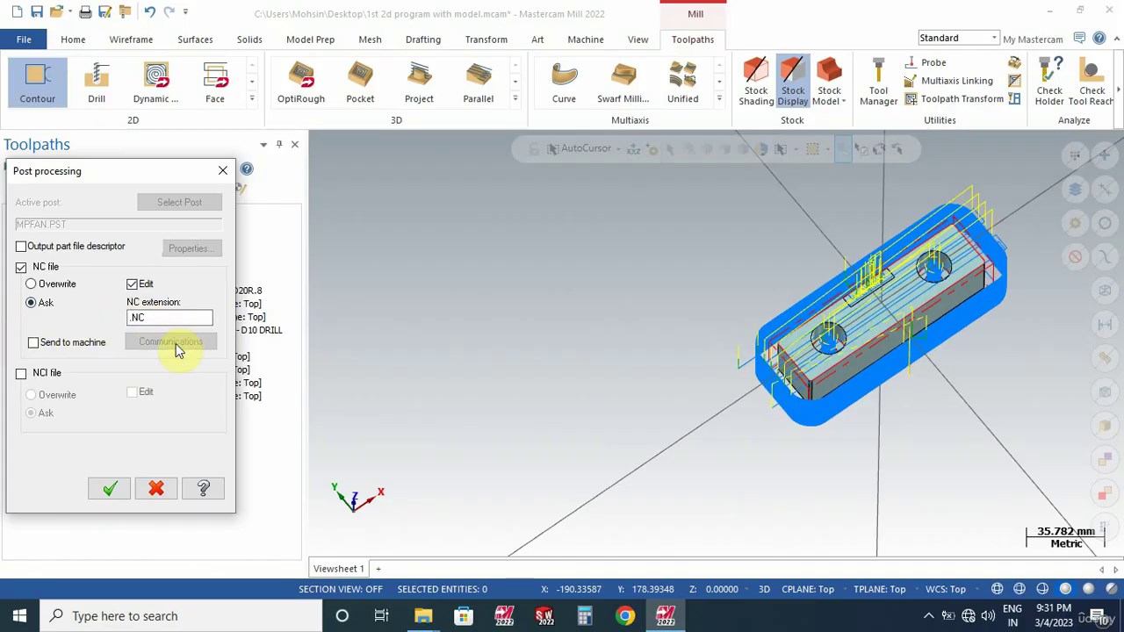
click(110, 492)
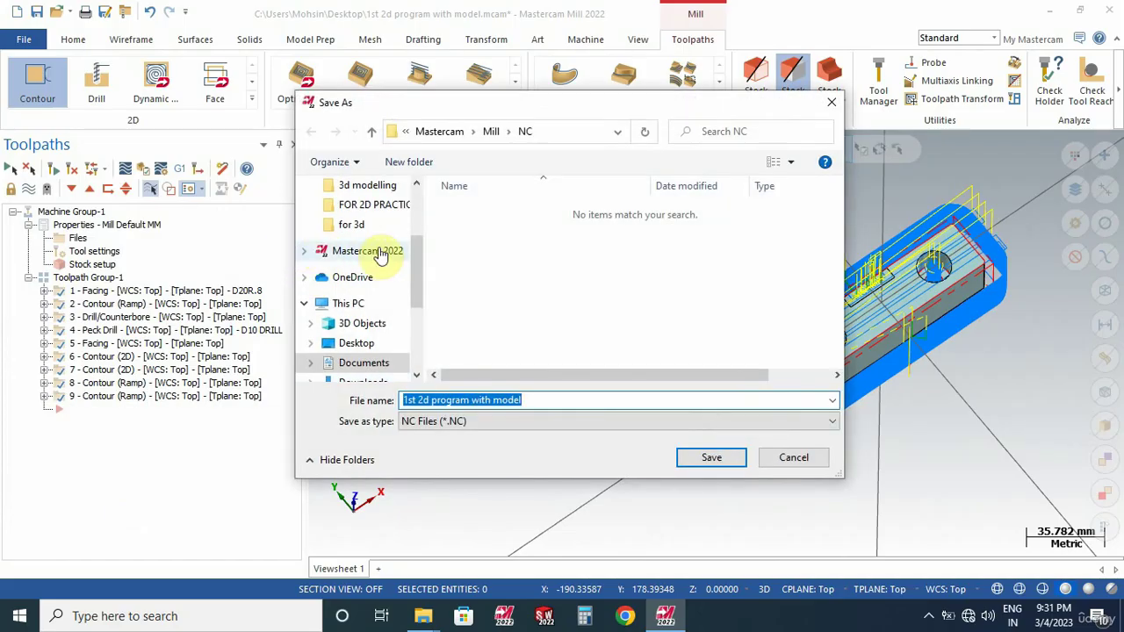
scroll(395, 268, up, 3)
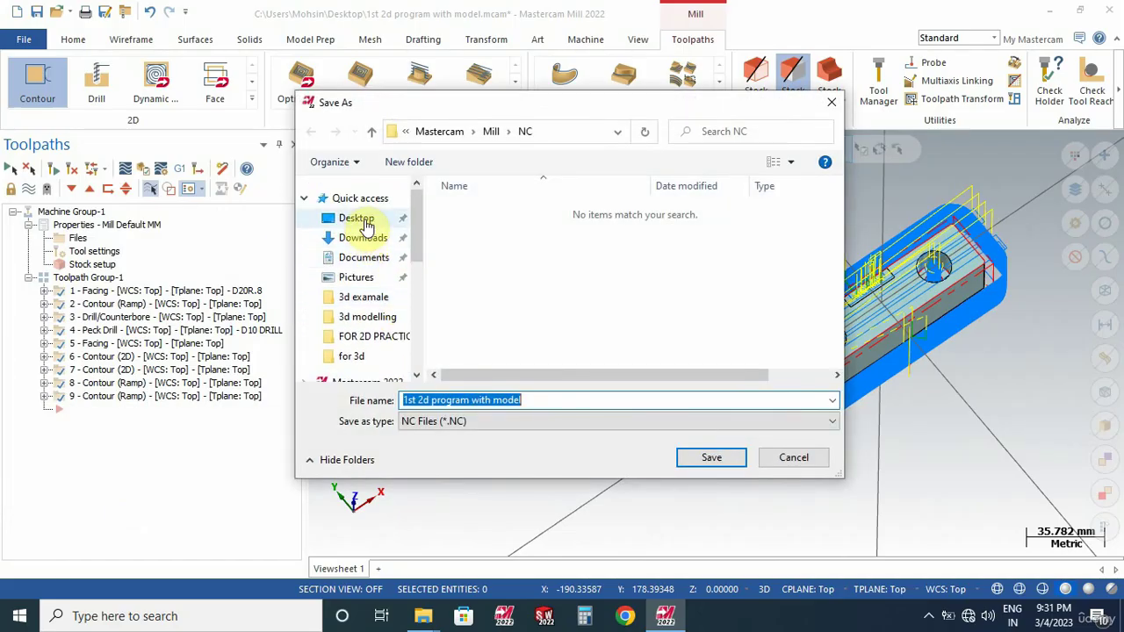
click(361, 219)
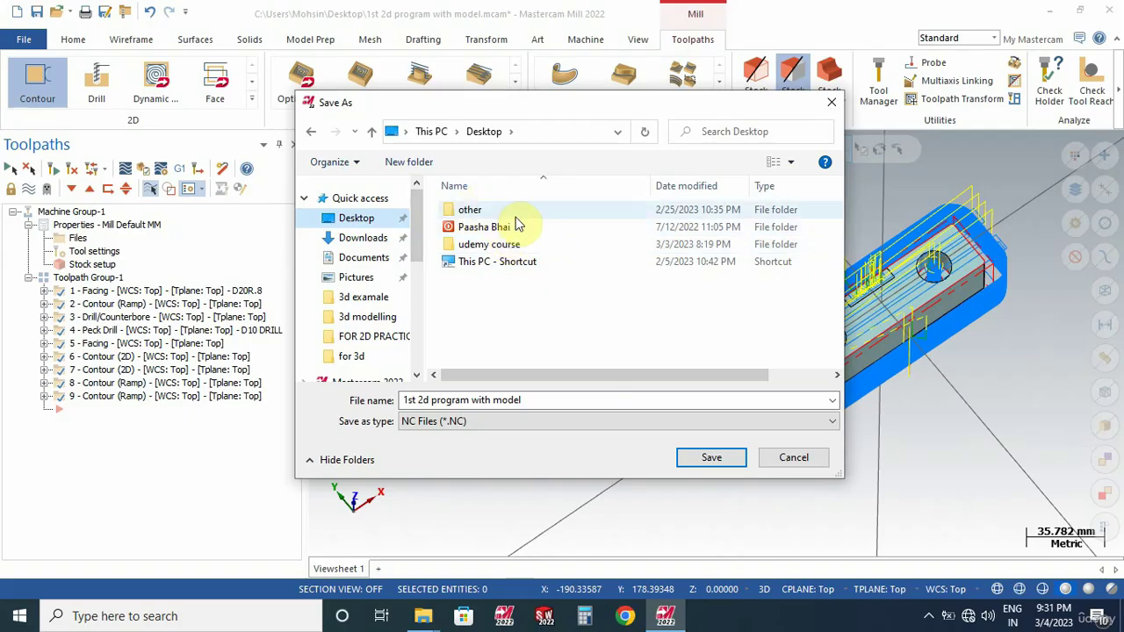
click(712, 459)
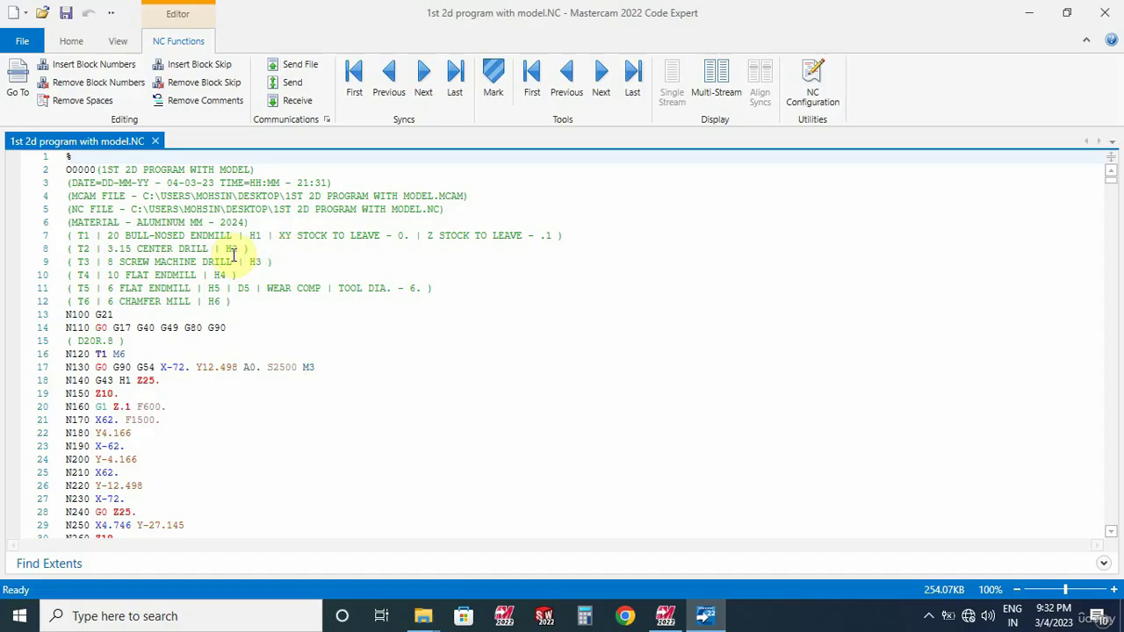
- Review the tool list and the opening G-code blocks of the posted NC program
drag(235, 303, 58, 233)
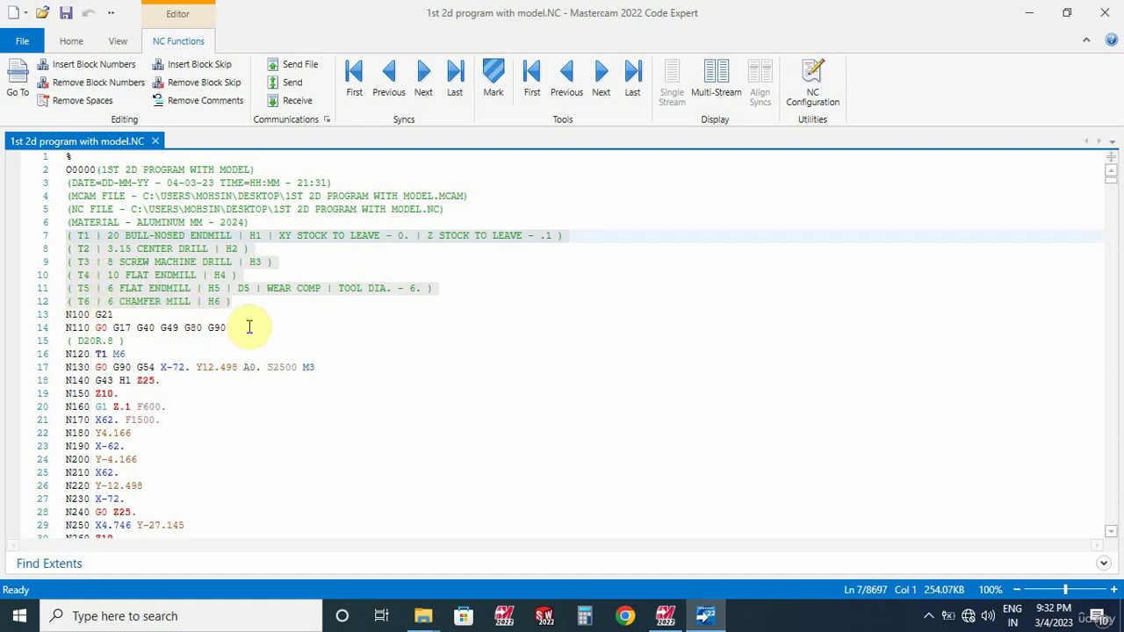
scroll(466, 346, down, 2)
click(349, 315)
click(138, 249)
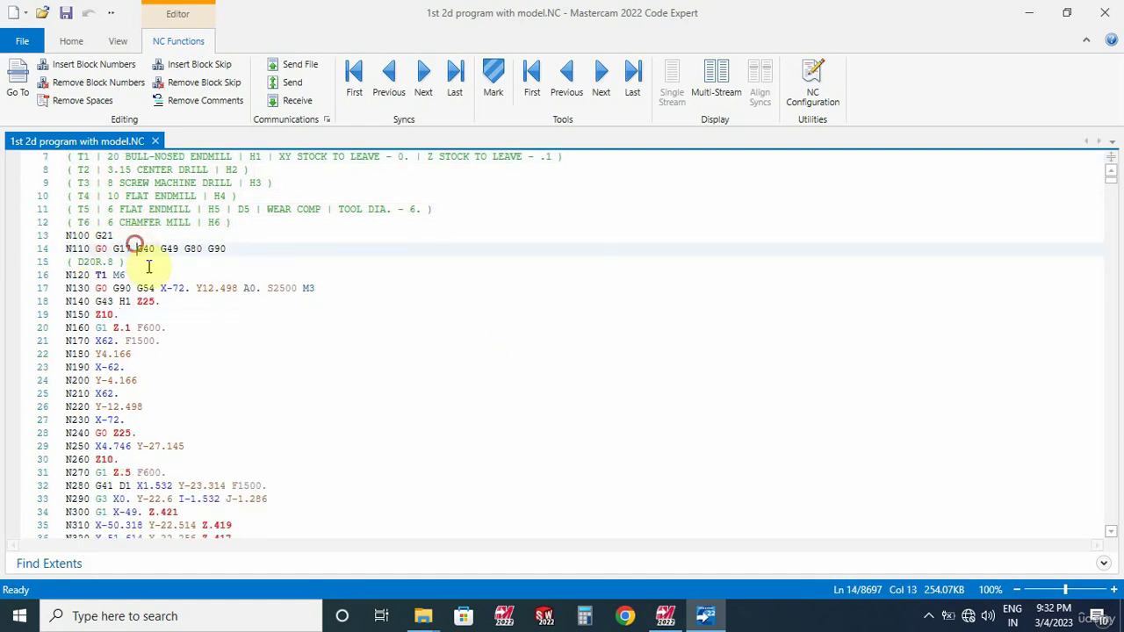
scroll(206, 367, down, 5)
scroll(206, 367, down, 20)
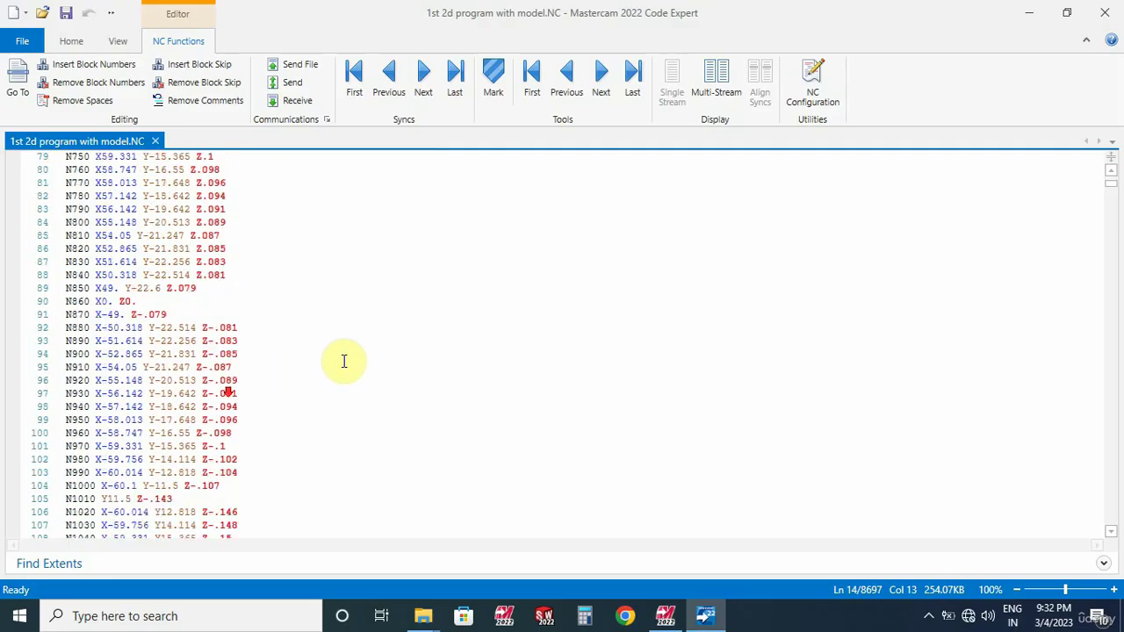
- Check the NC program's closing blocks down to M30, close the file and return to Mastercam
drag(1114, 191, 1117, 532)
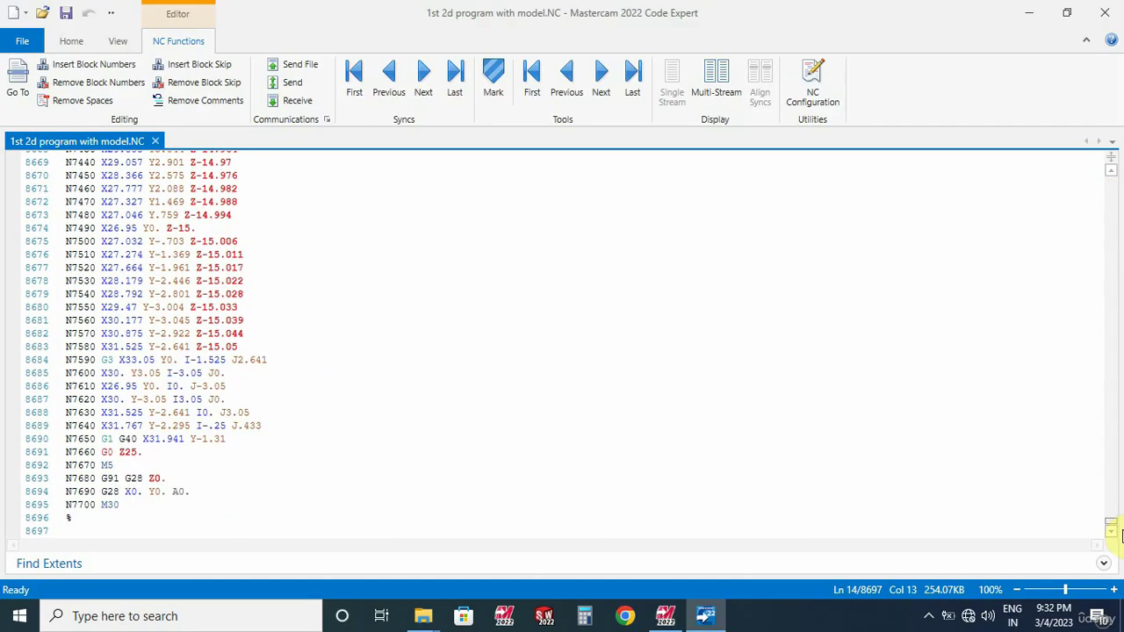
click(97, 505)
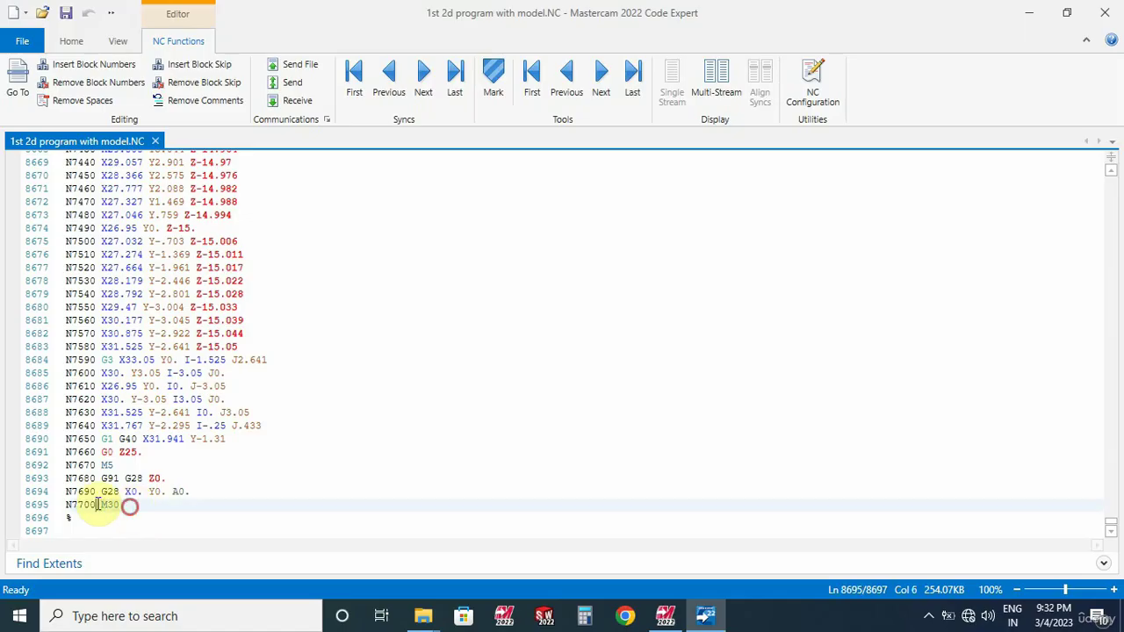
scroll(246, 423, up, 7)
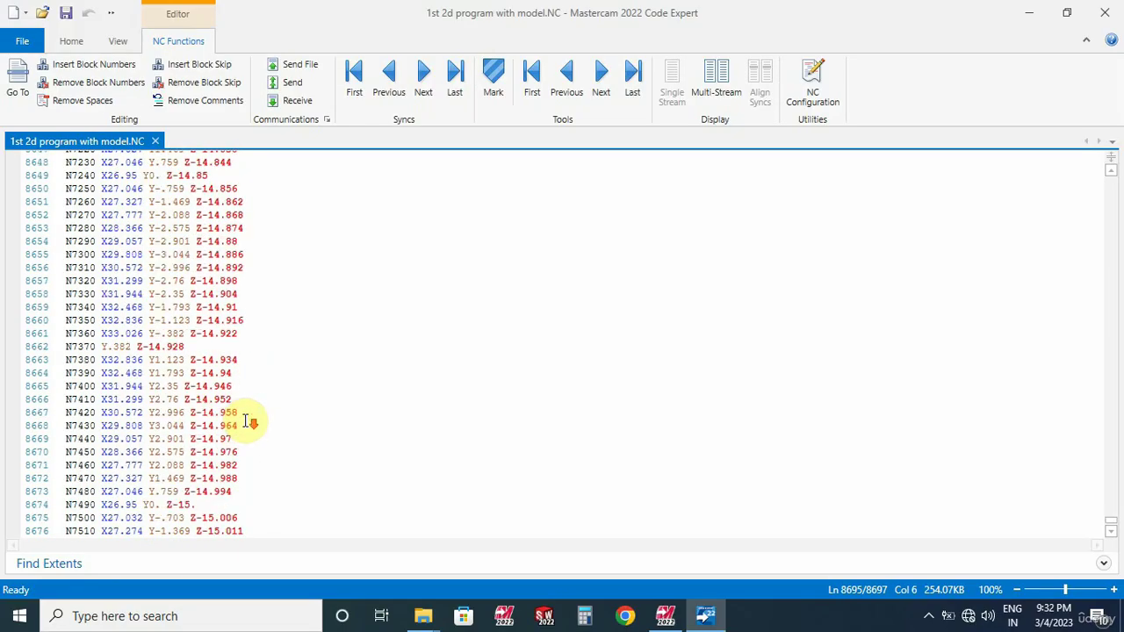
scroll(246, 423, down, 7)
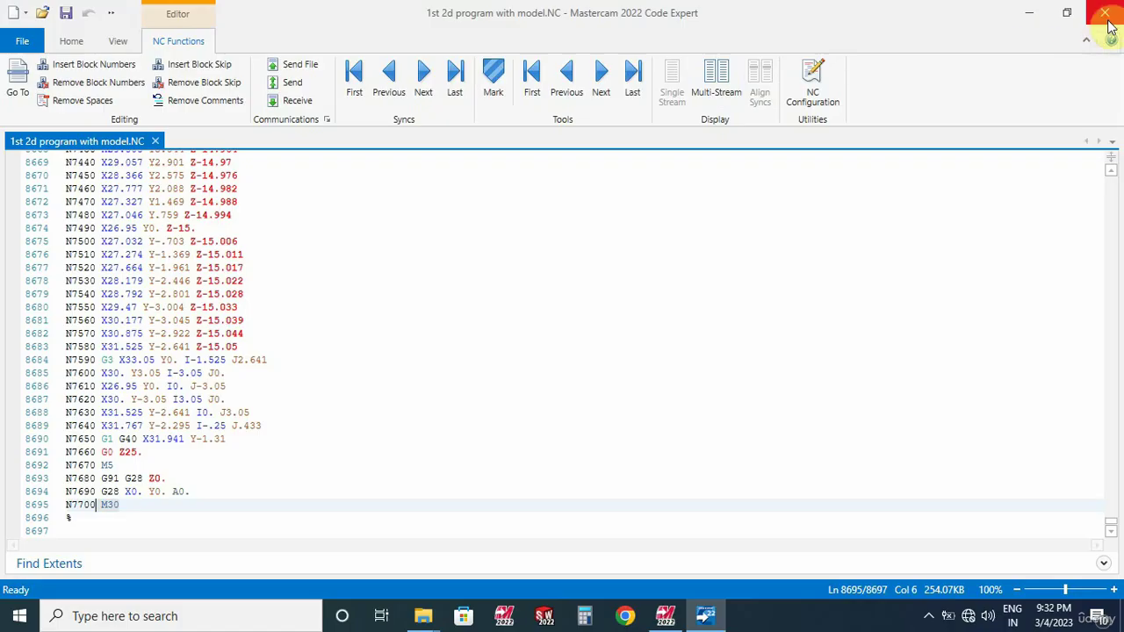
click(156, 141)
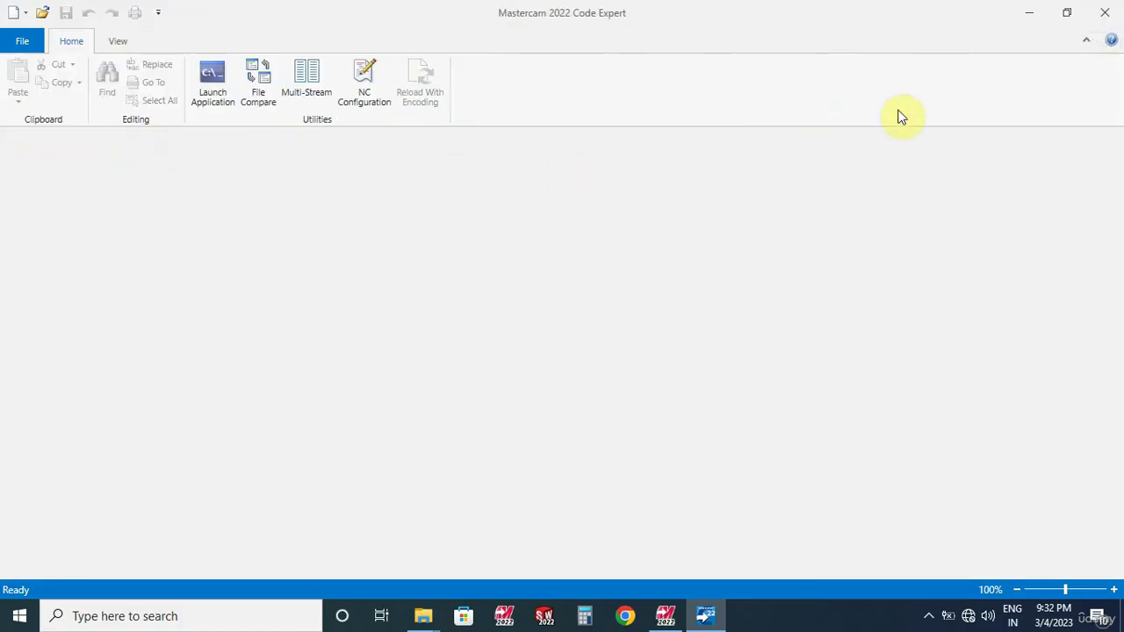
click(529, 240)
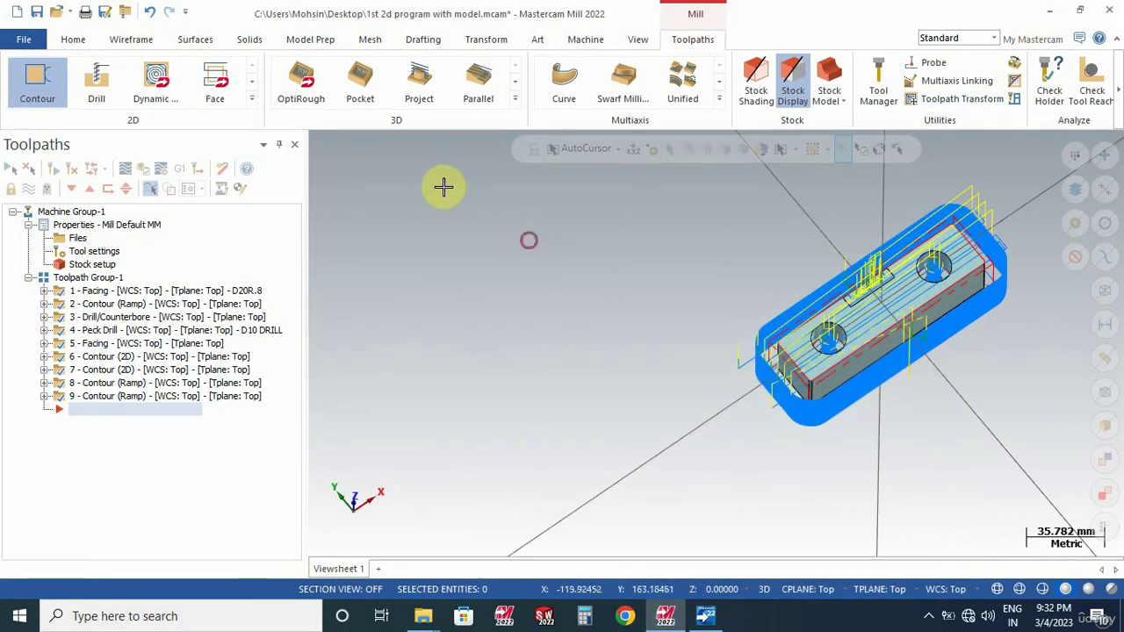